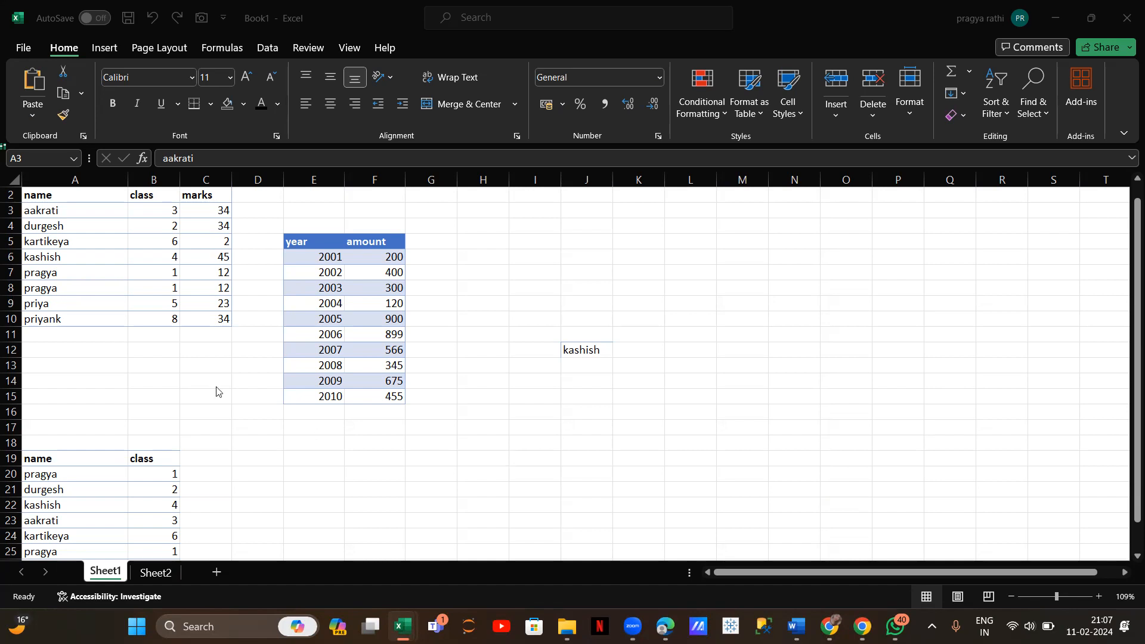
# Step: Try converting the name, class and marks range A2:C10 into a table without headers, and undo the conversion
pyautogui.click(49, 276)
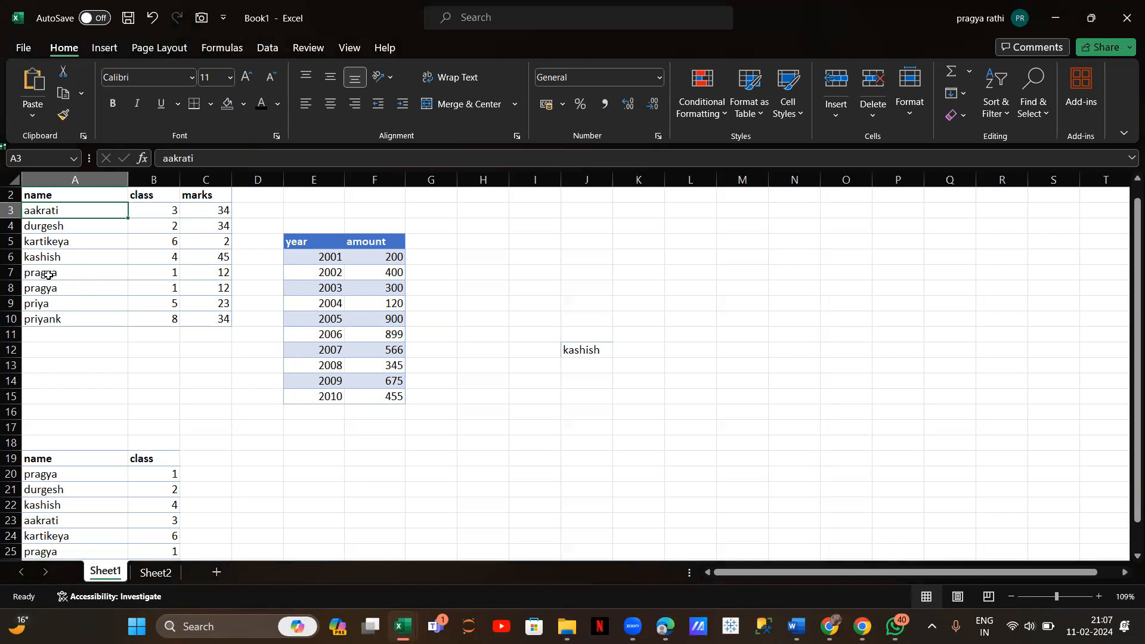
pyautogui.hotkey('ctrl', 't')
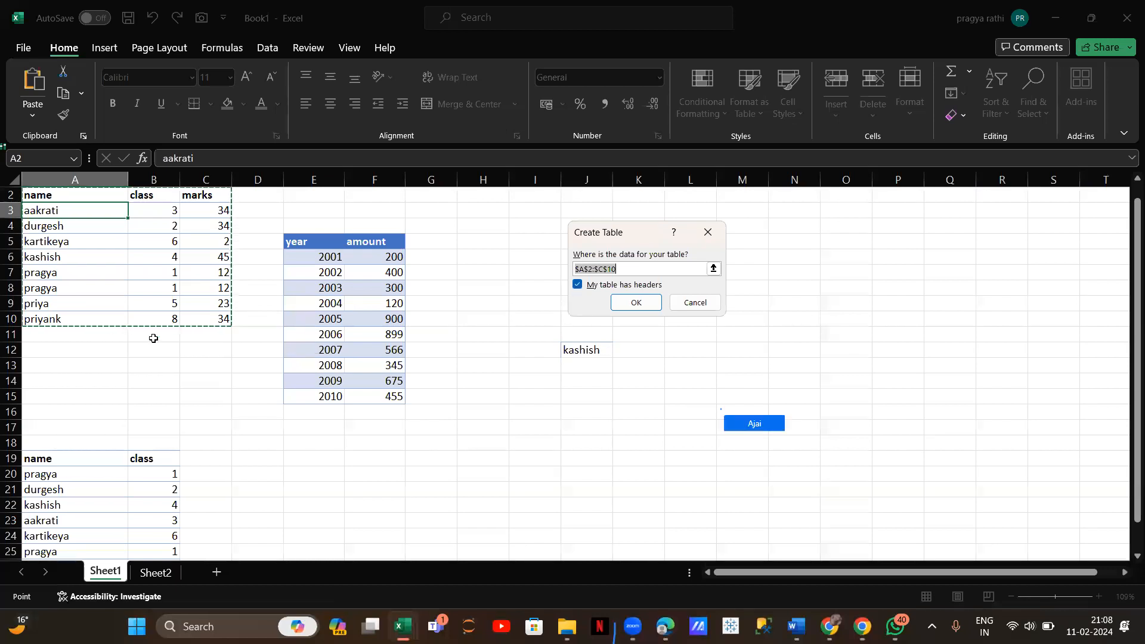
pyautogui.click(582, 287)
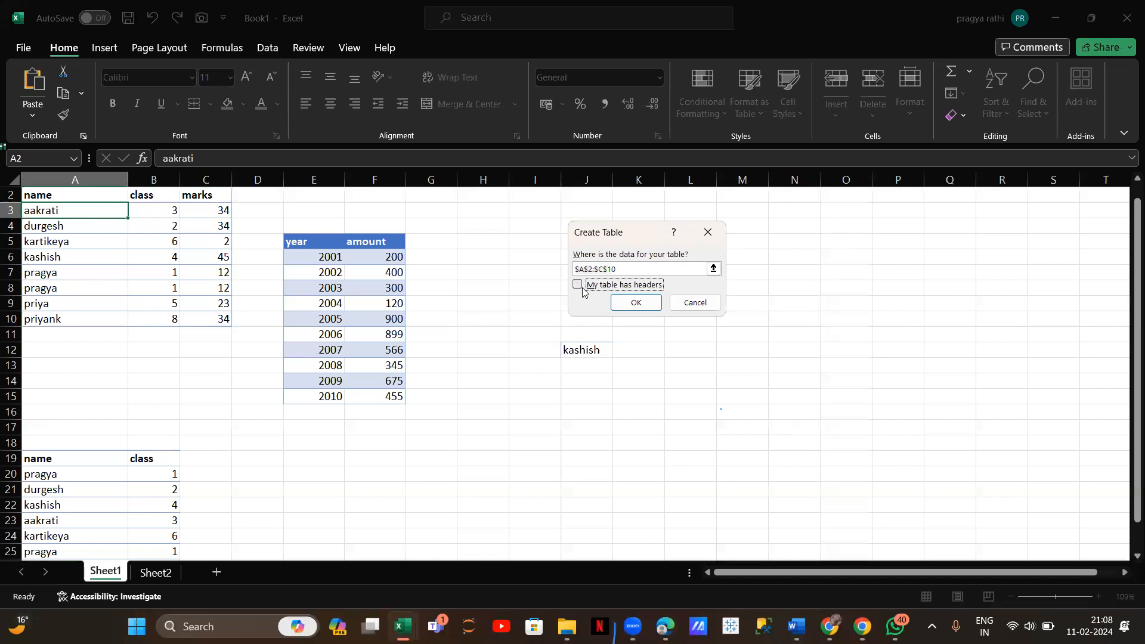
pyautogui.click(635, 303)
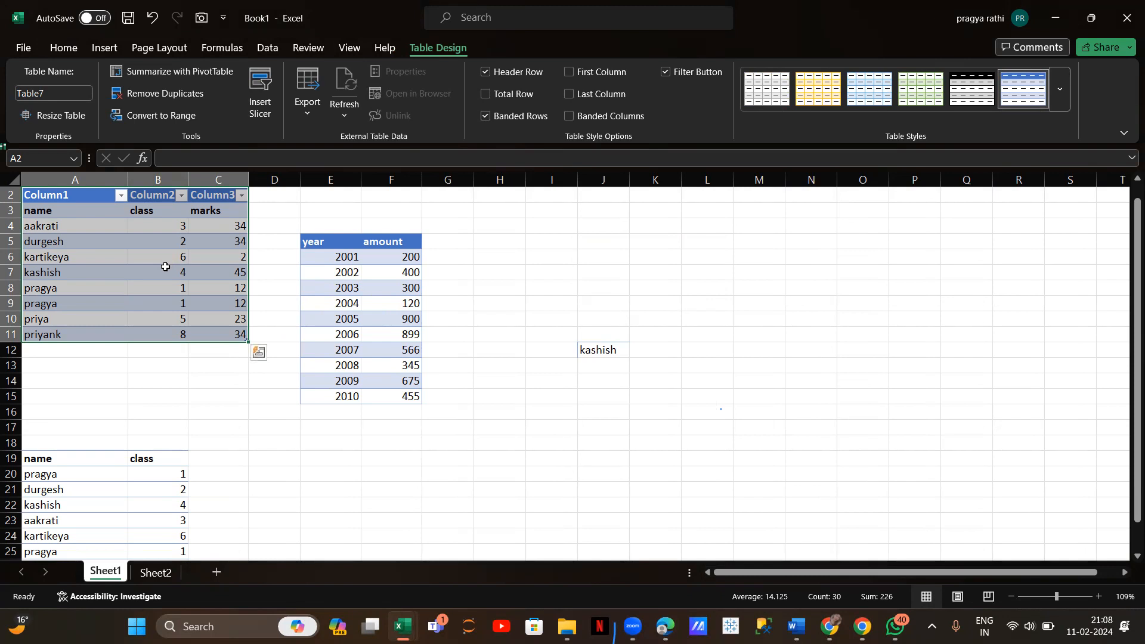
pyautogui.hotkey('ctrl', 'z')
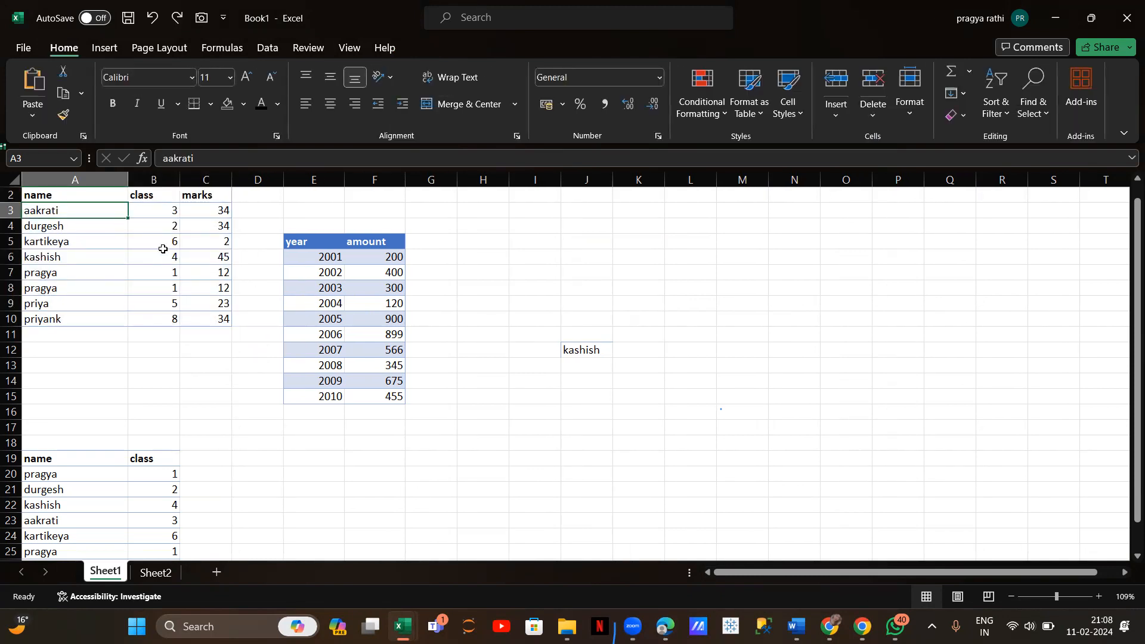
# Step: Convert the name, class and marks range A2:C10 into a table with headers
pyautogui.hotkey('ctrl', 't')
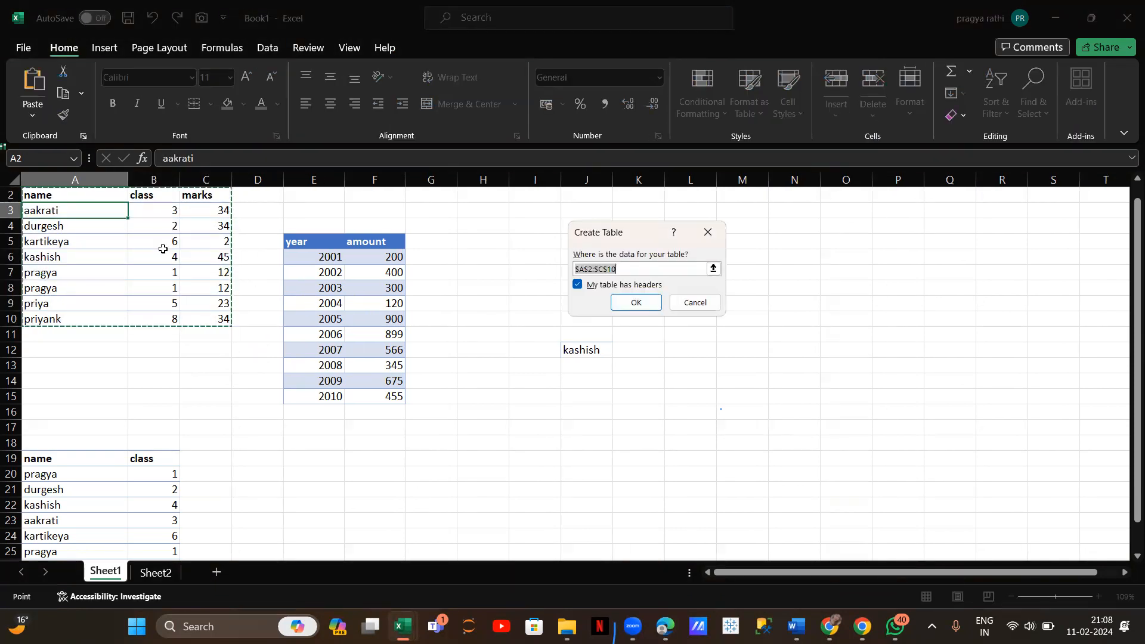
pyautogui.click(642, 306)
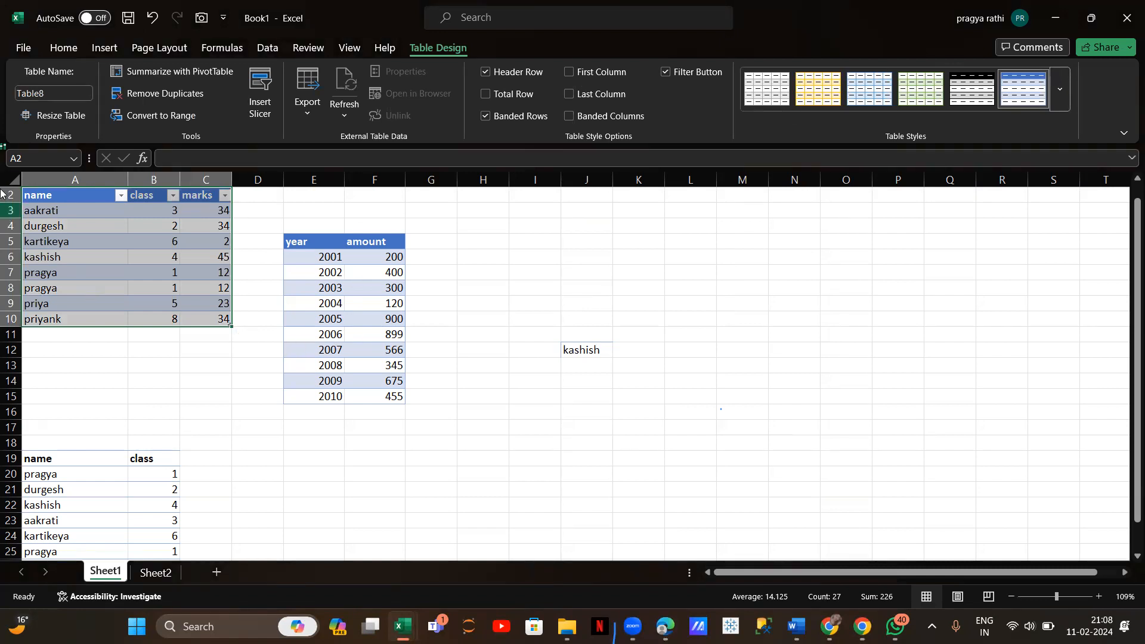
# Step: Convert the year and amount range E5:F15 into a table with headers
pyautogui.click(327, 291)
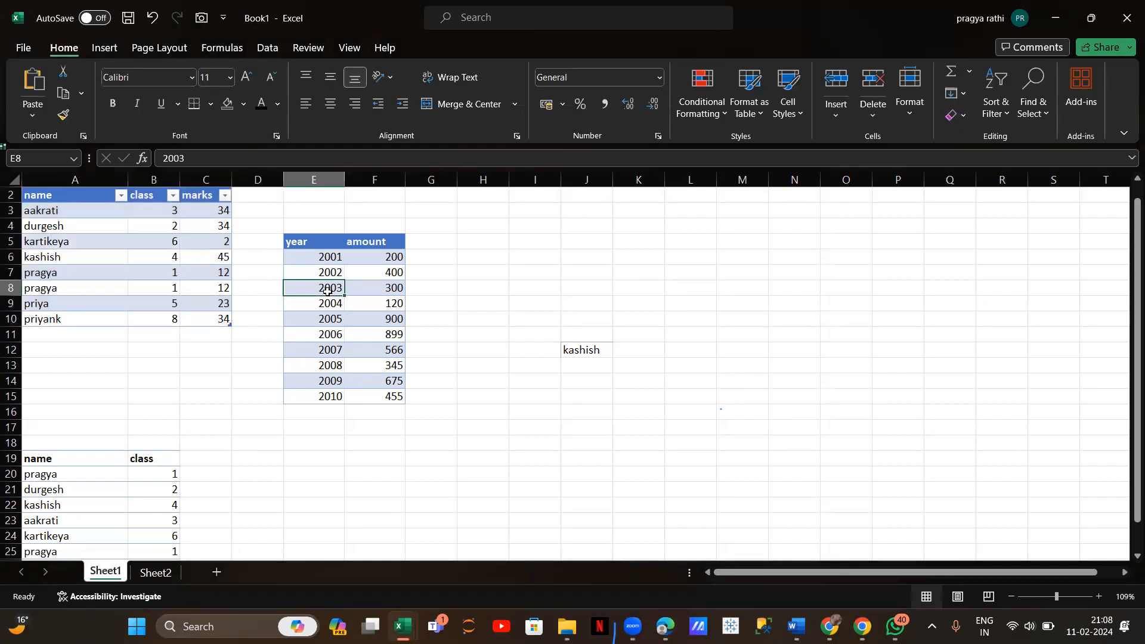
pyautogui.click(105, 48)
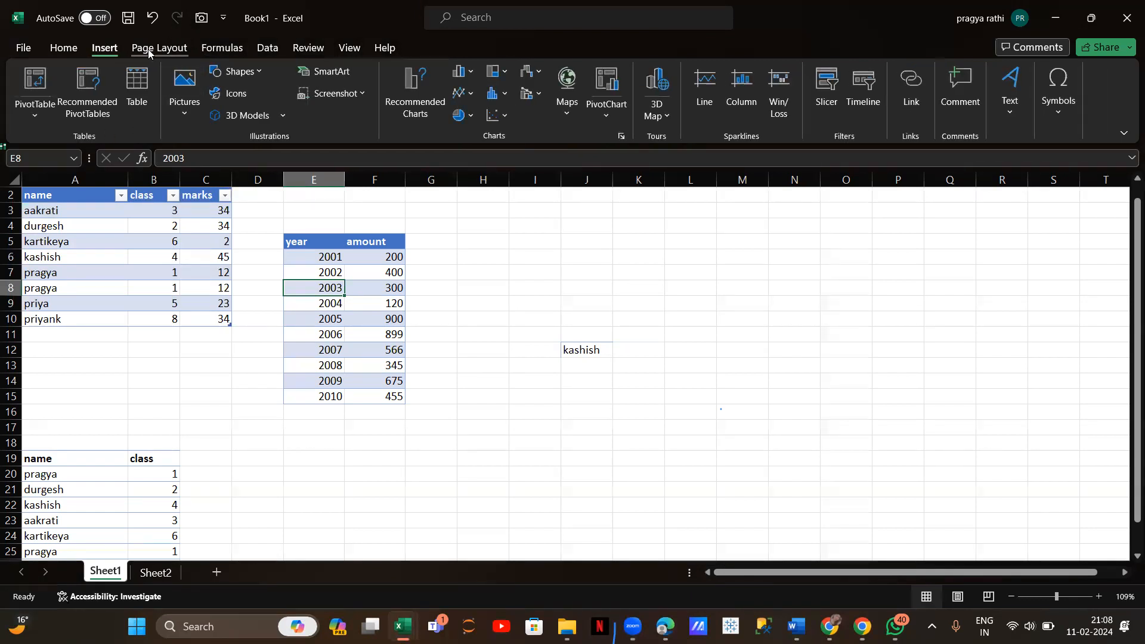
pyautogui.click(133, 86)
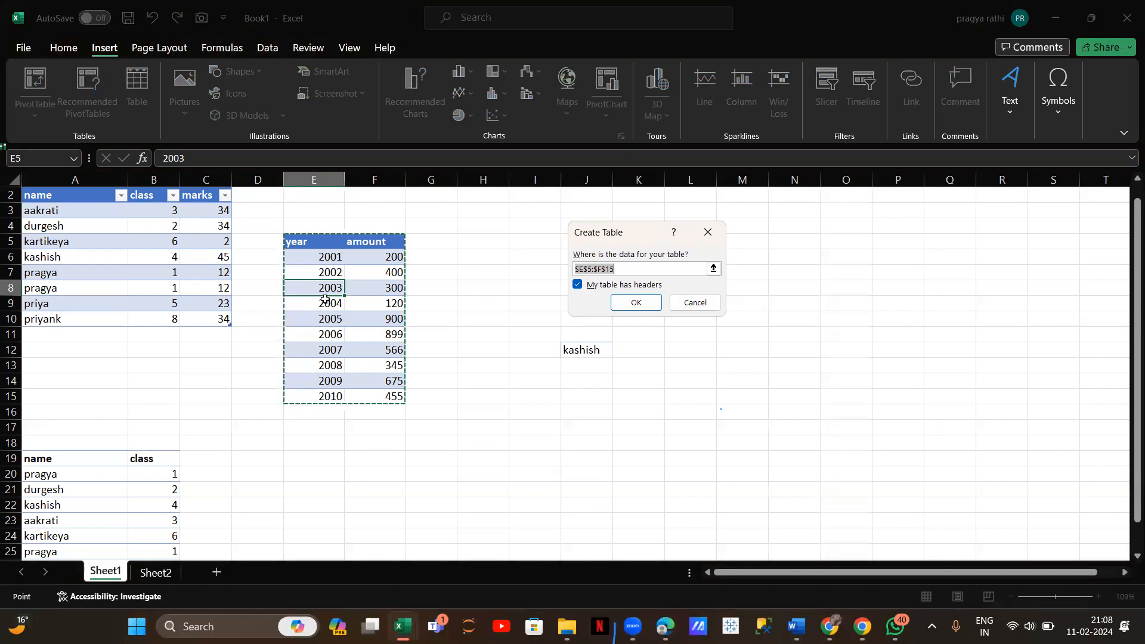
pyautogui.click(637, 303)
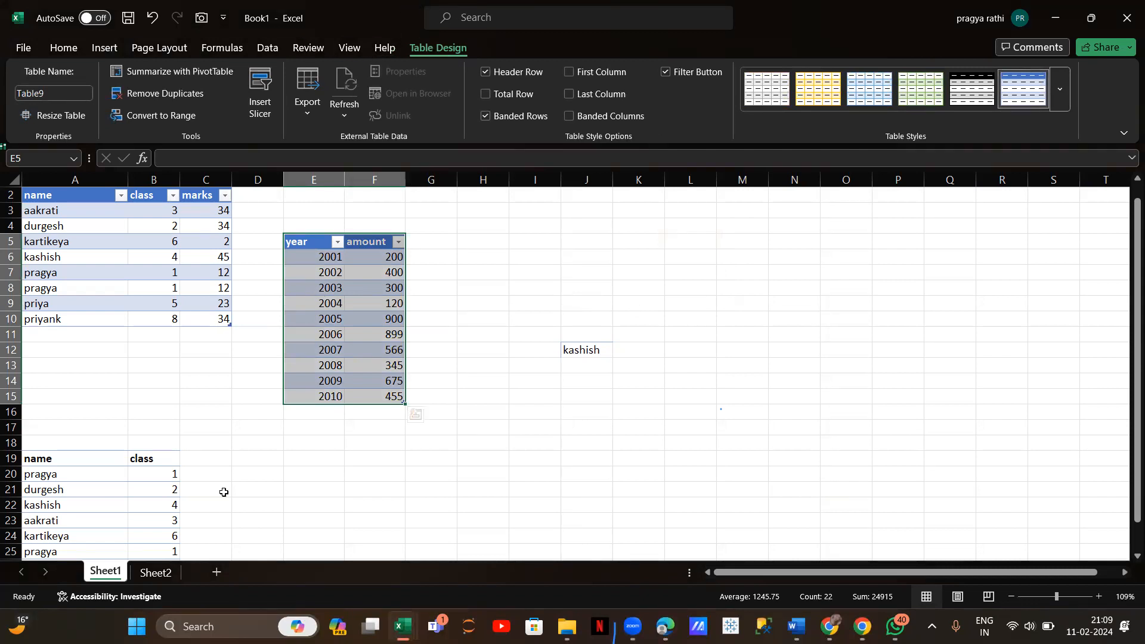
# Step: Toggle the Header Row option of the year and amount table off and on, leaving it enabled
pyautogui.click(152, 502)
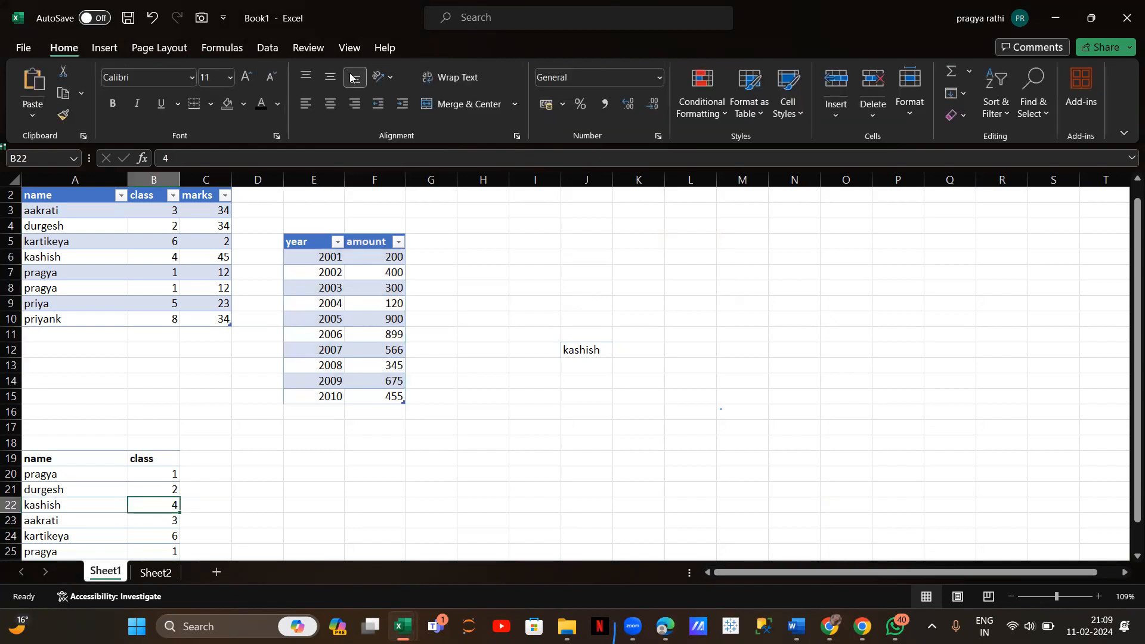
pyautogui.click(387, 330)
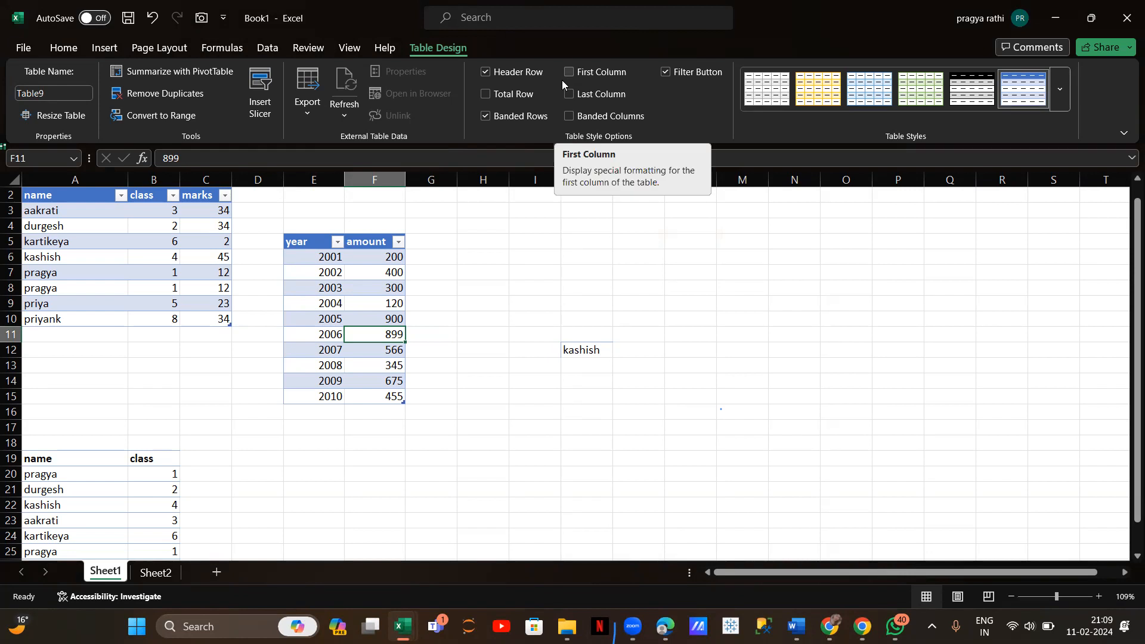
pyautogui.click(486, 71)
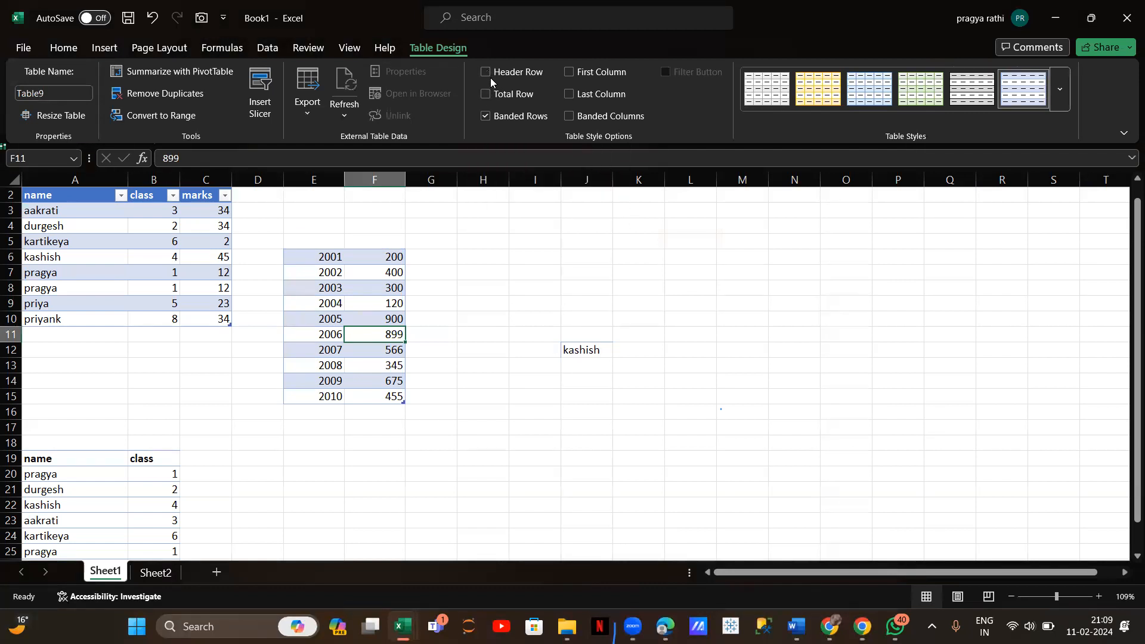
pyautogui.click(490, 77)
pyautogui.click(485, 73)
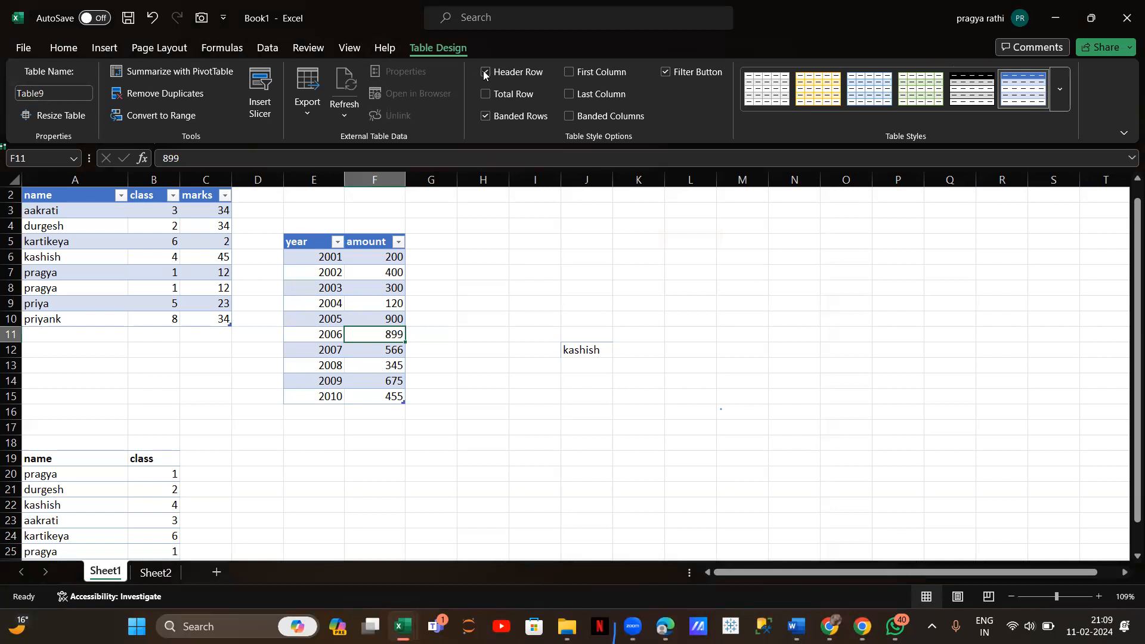
pyautogui.click(485, 73)
pyautogui.click(488, 75)
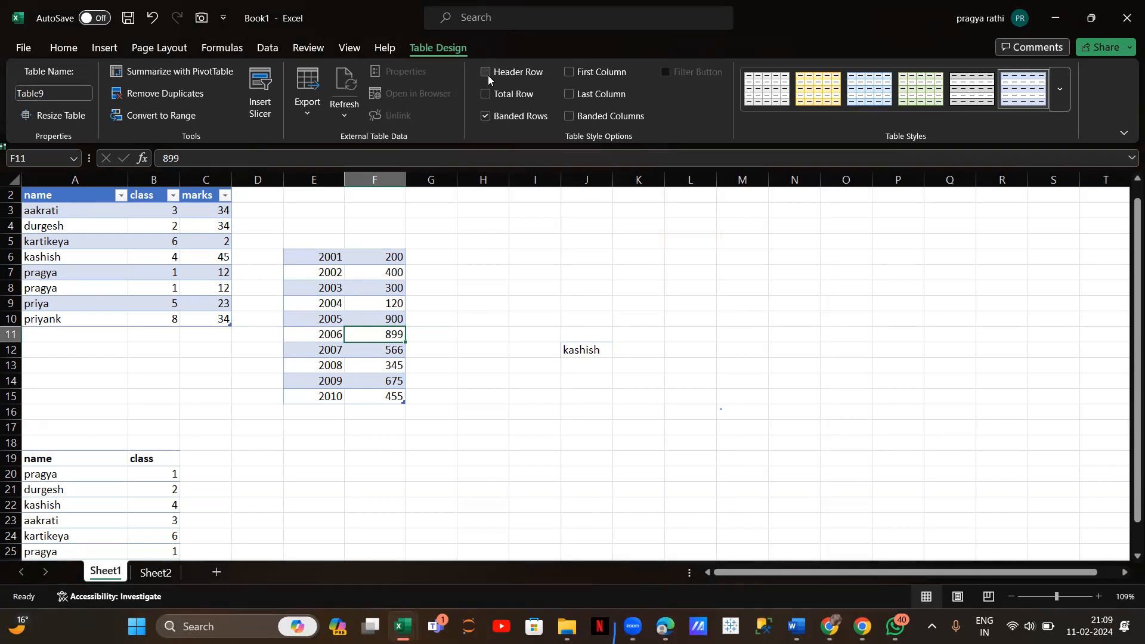
pyautogui.click(488, 76)
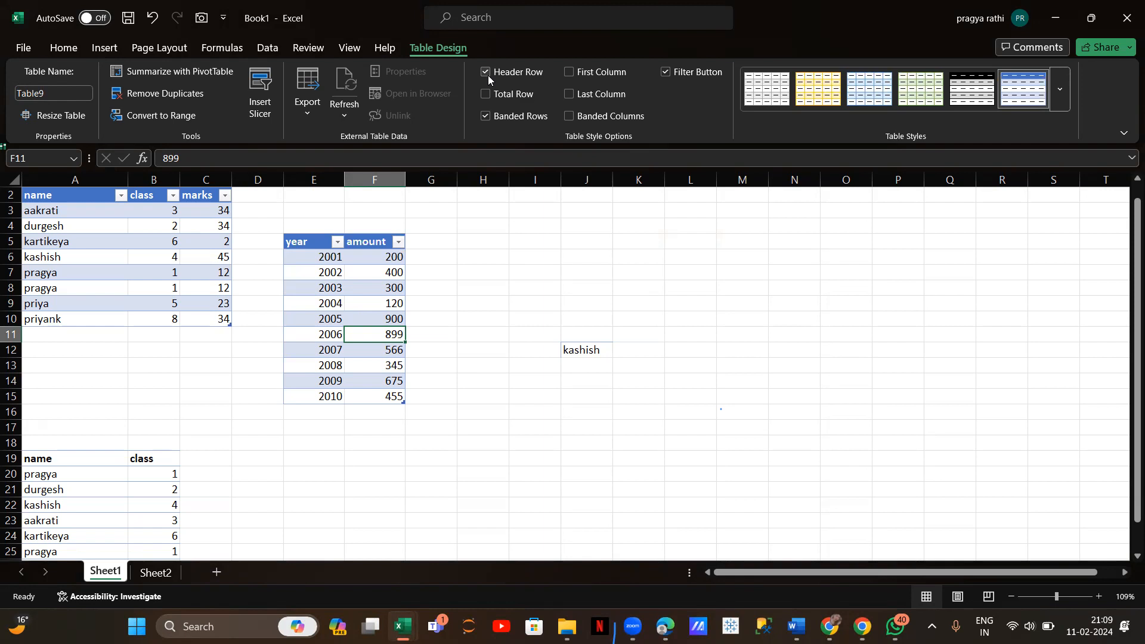
pyautogui.click(488, 75)
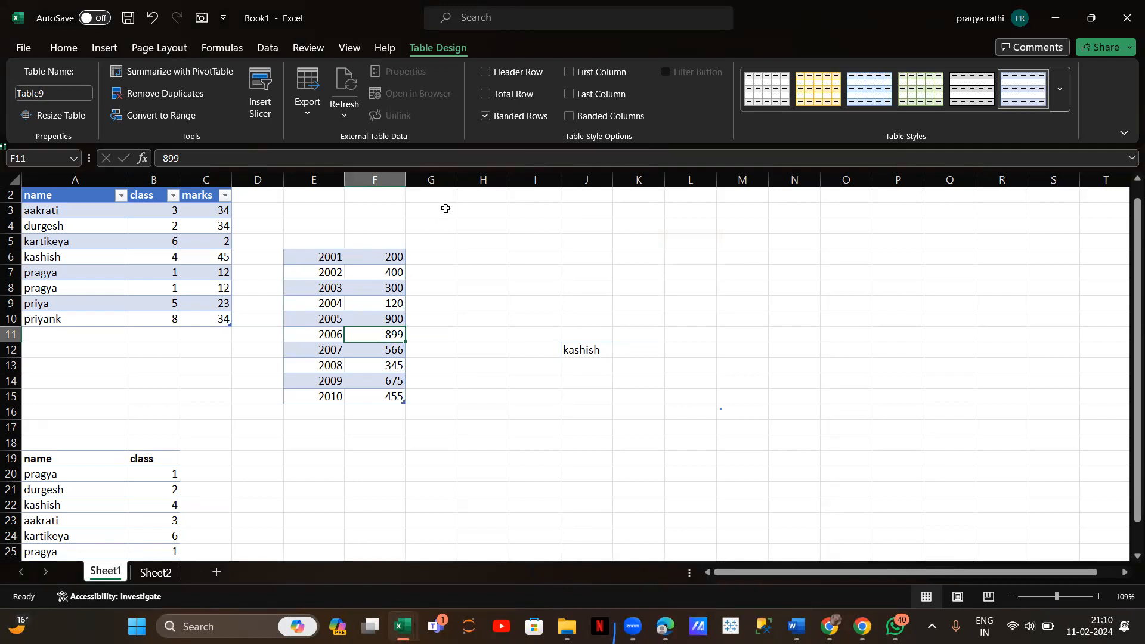
pyautogui.click(485, 74)
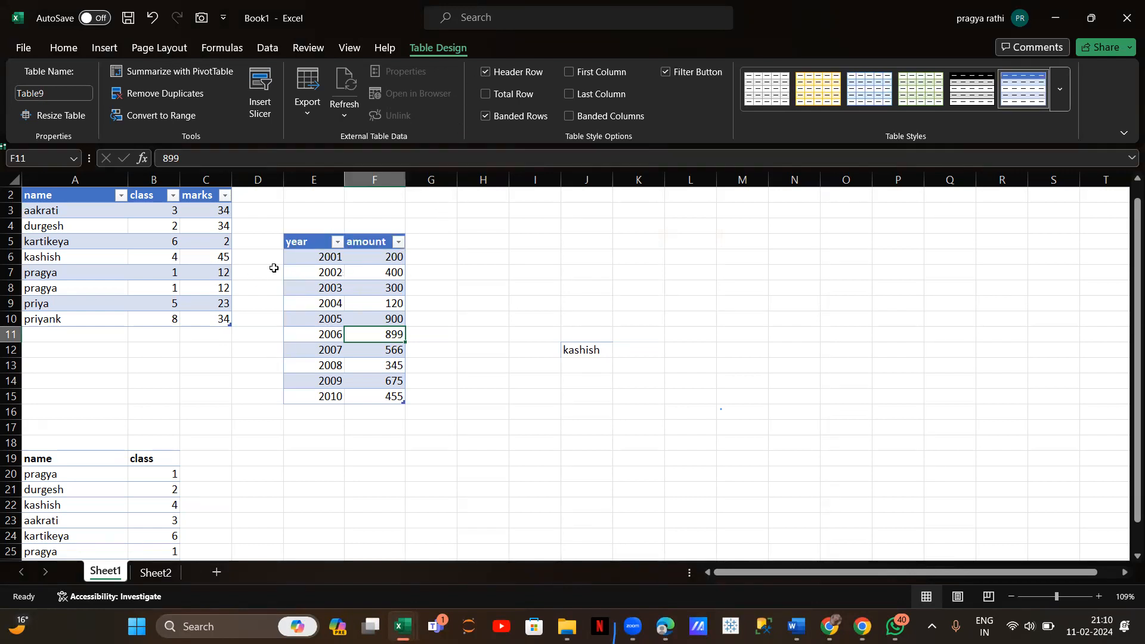
pyautogui.click(486, 73)
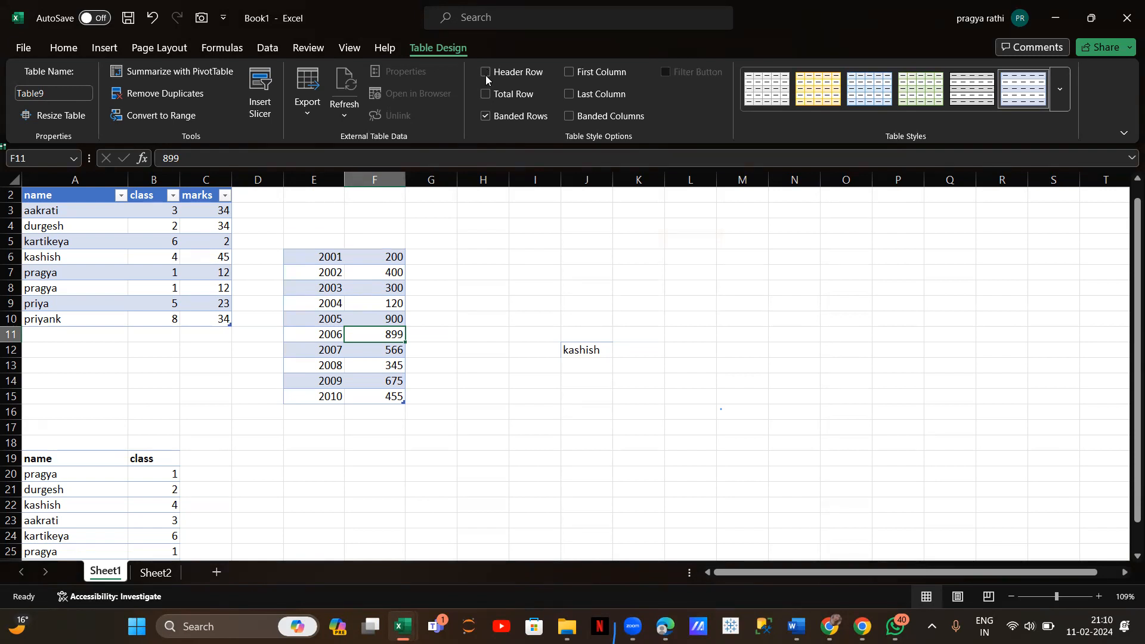
pyautogui.click(485, 73)
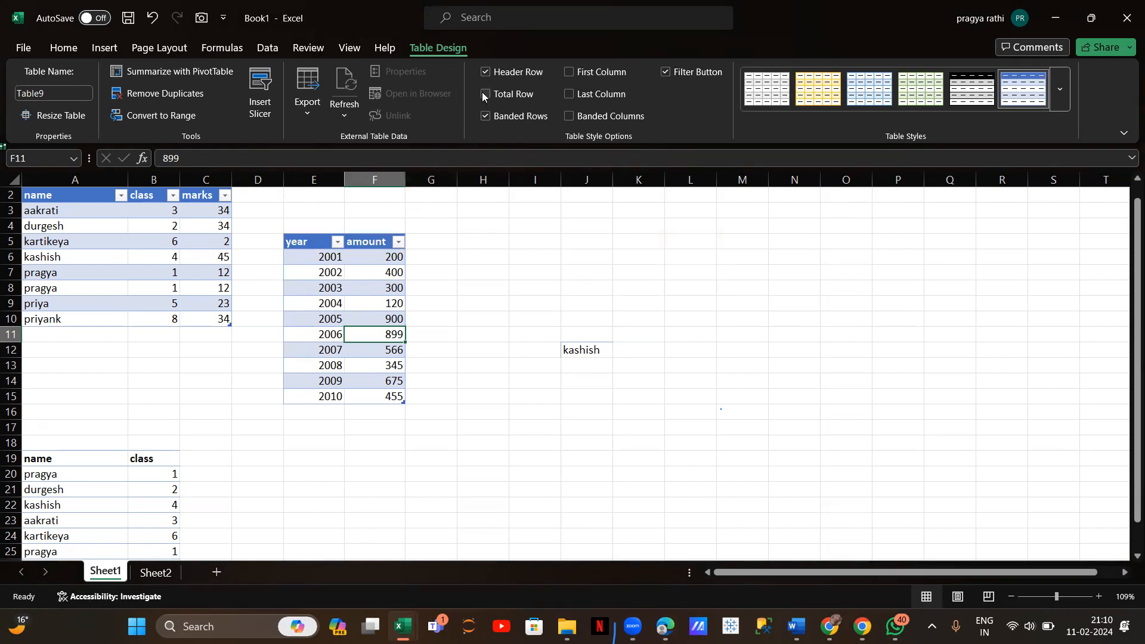
# Step: Add a total row to the year and amount table and view the functions available for the amount total
pyautogui.click(485, 94)
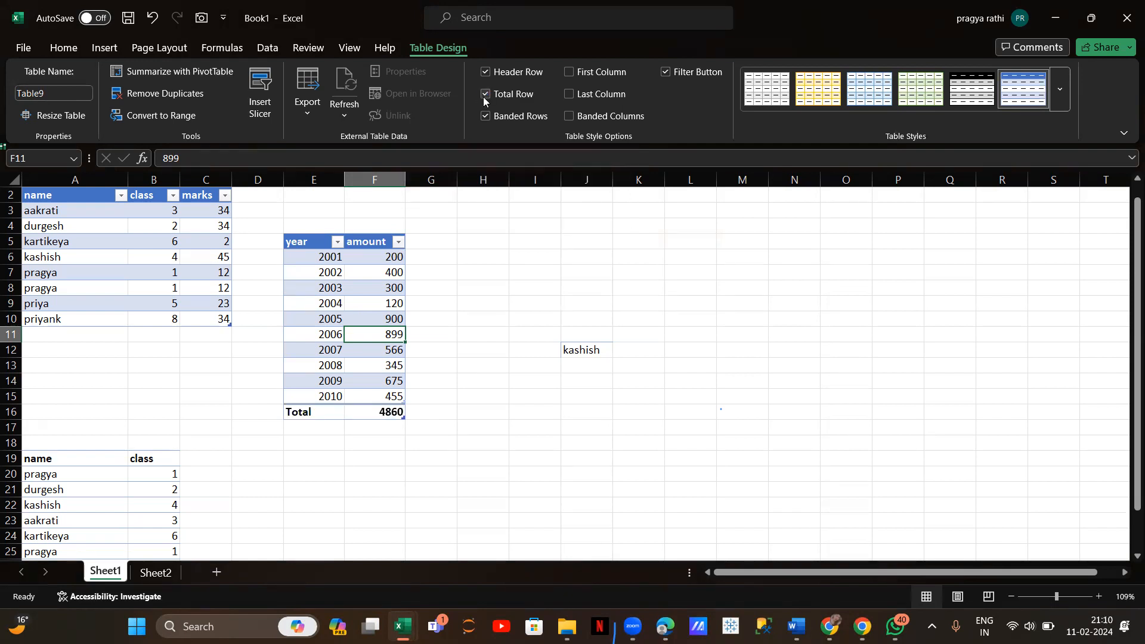
pyautogui.click(390, 413)
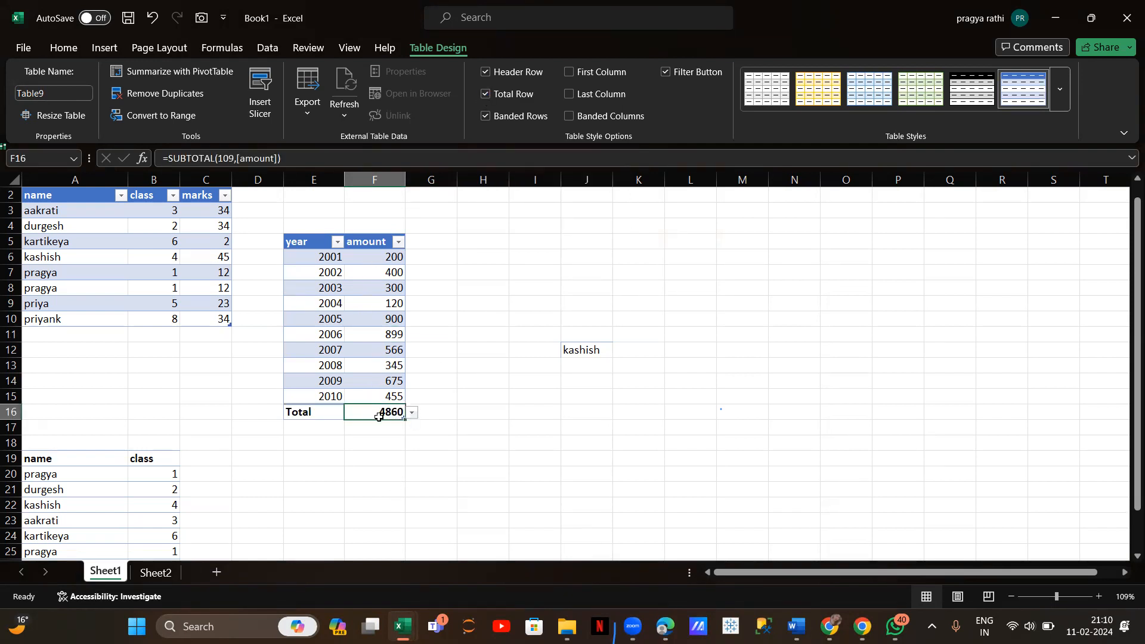
pyautogui.click(411, 413)
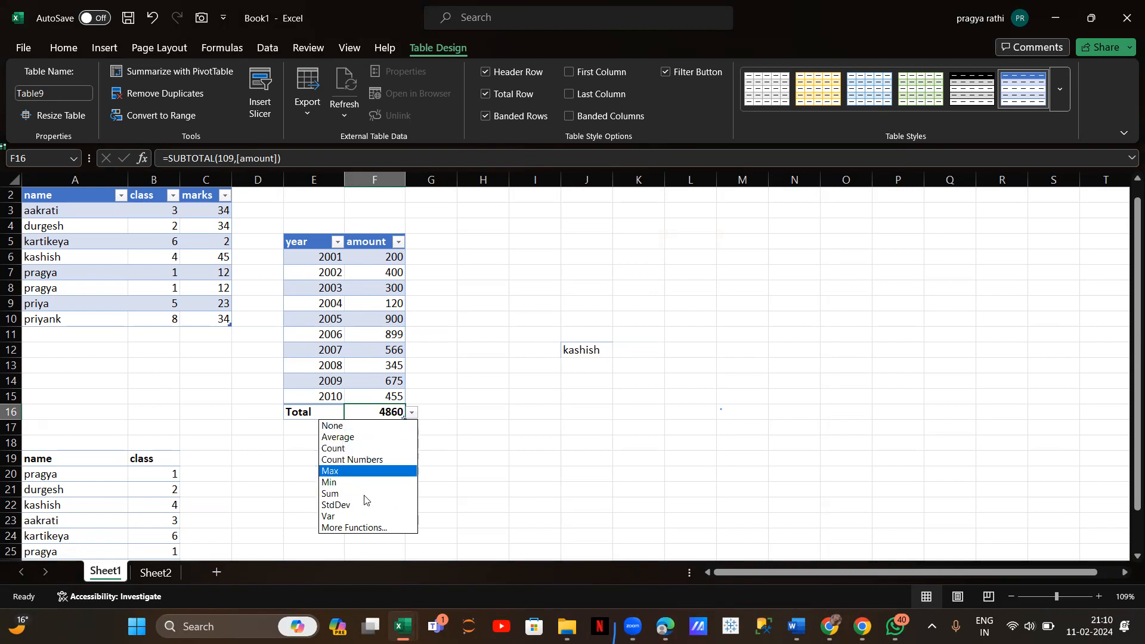
pyautogui.click(457, 407)
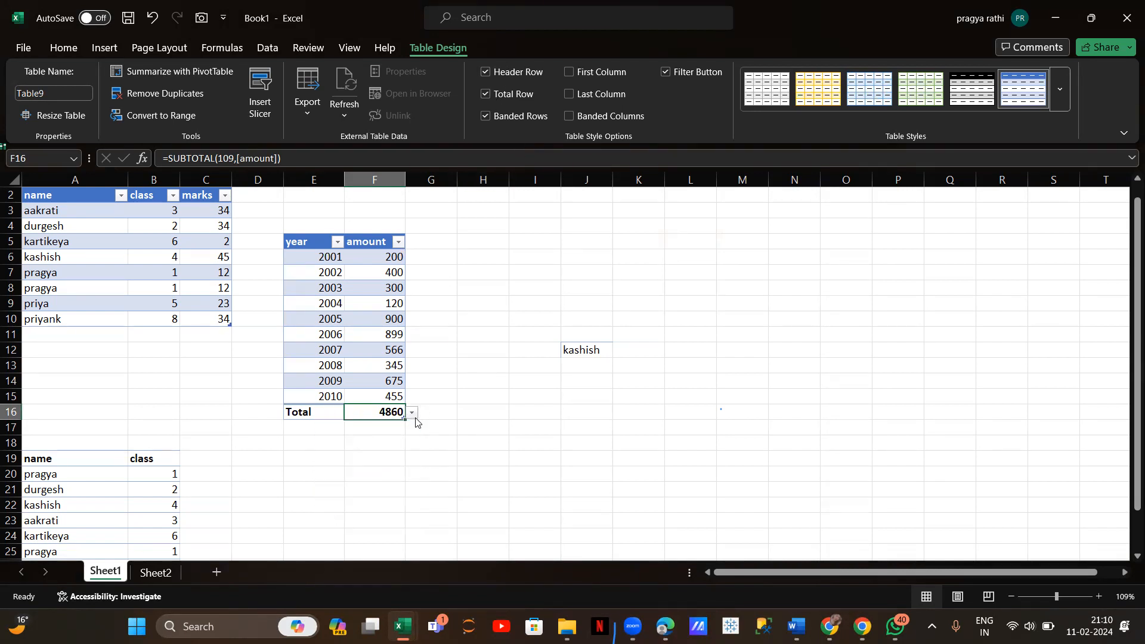
# Step: Try Count and Max as the function for the amount total, and set it back to Sum
pyautogui.click(412, 413)
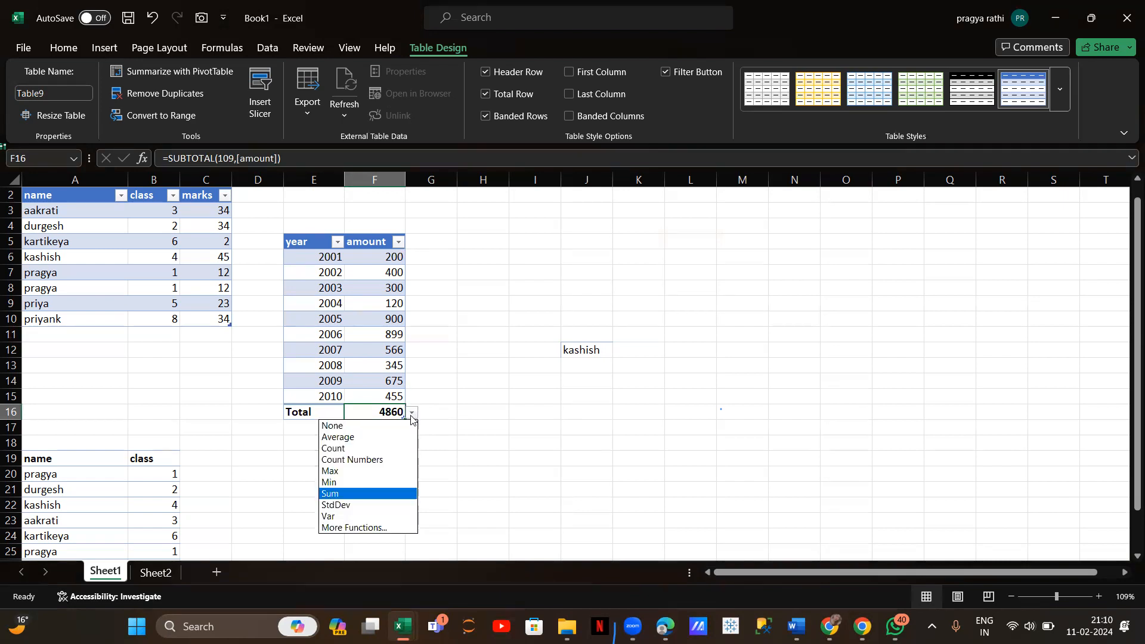
pyautogui.click(357, 449)
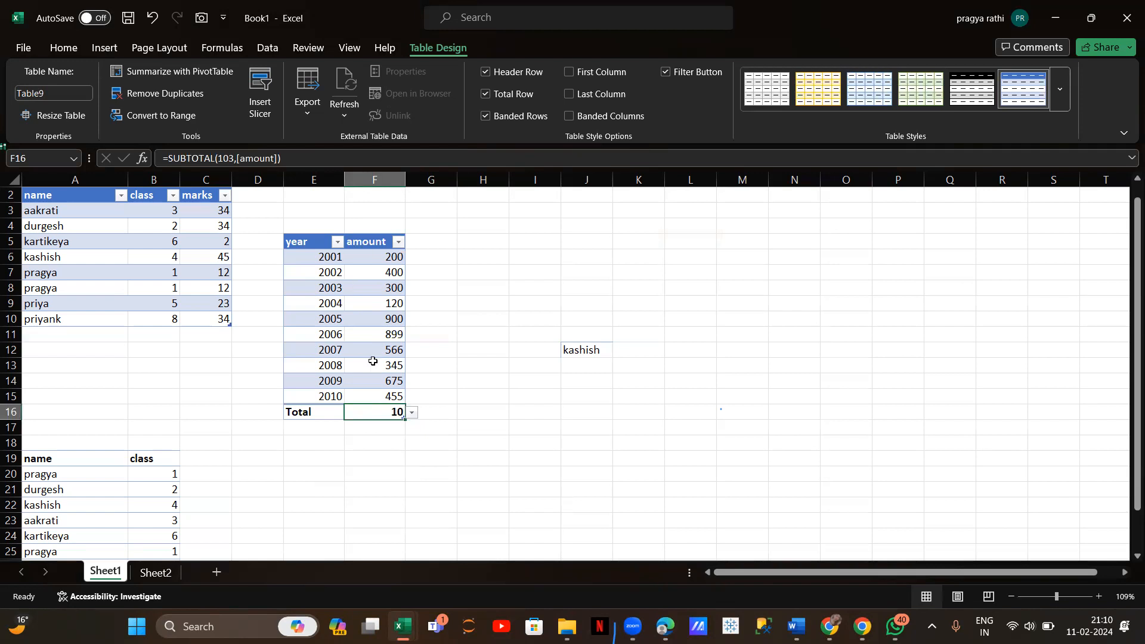
pyautogui.click(412, 413)
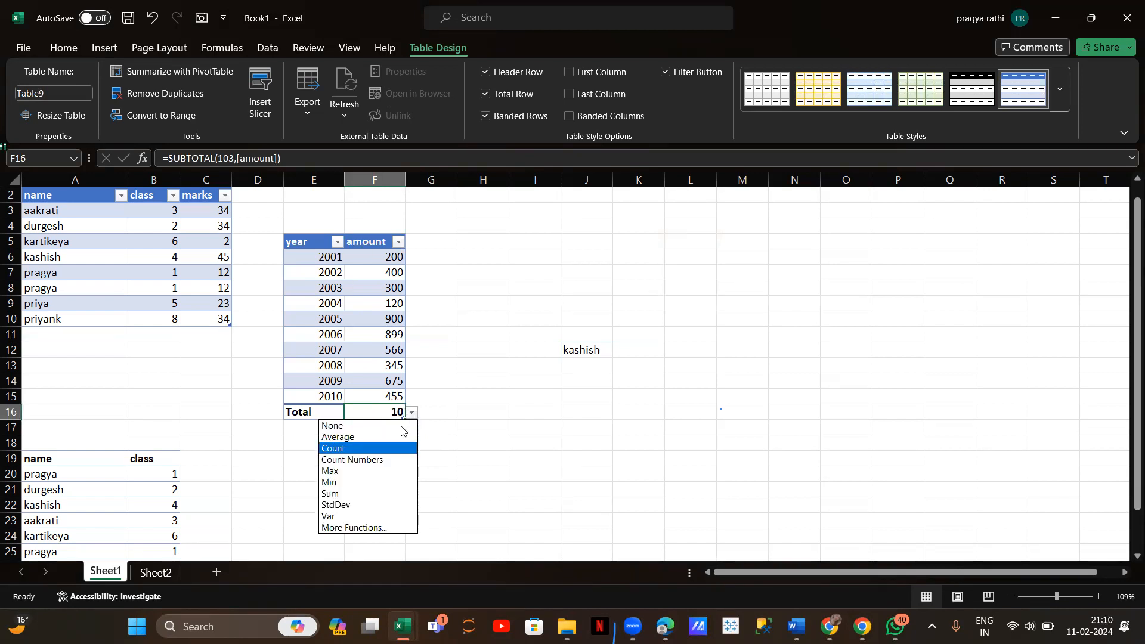
pyautogui.click(382, 471)
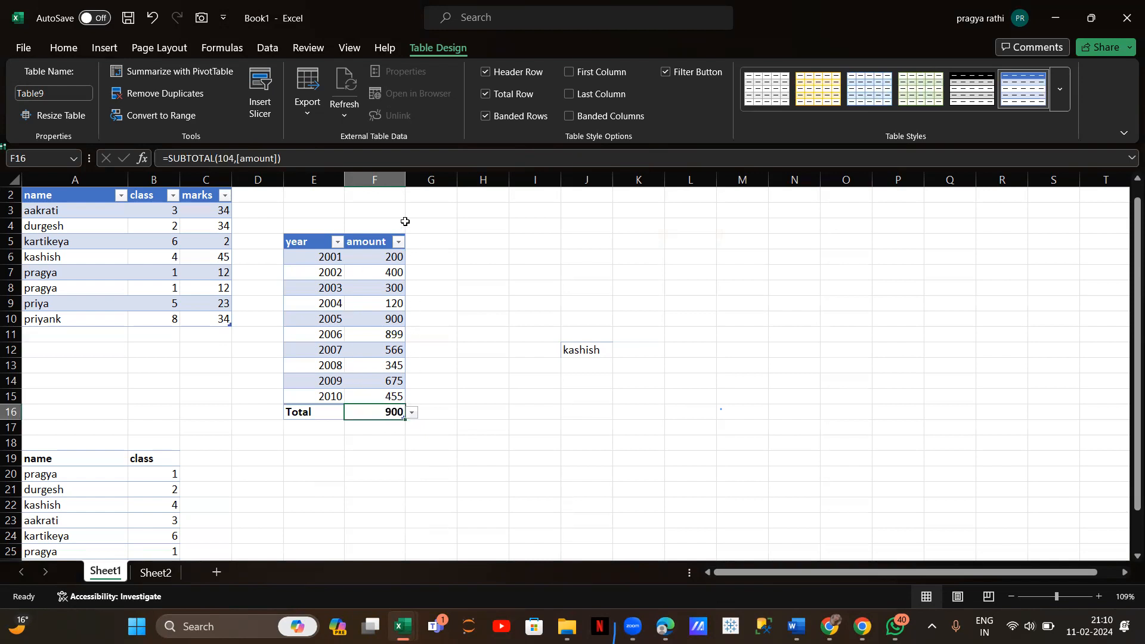
pyautogui.click(412, 413)
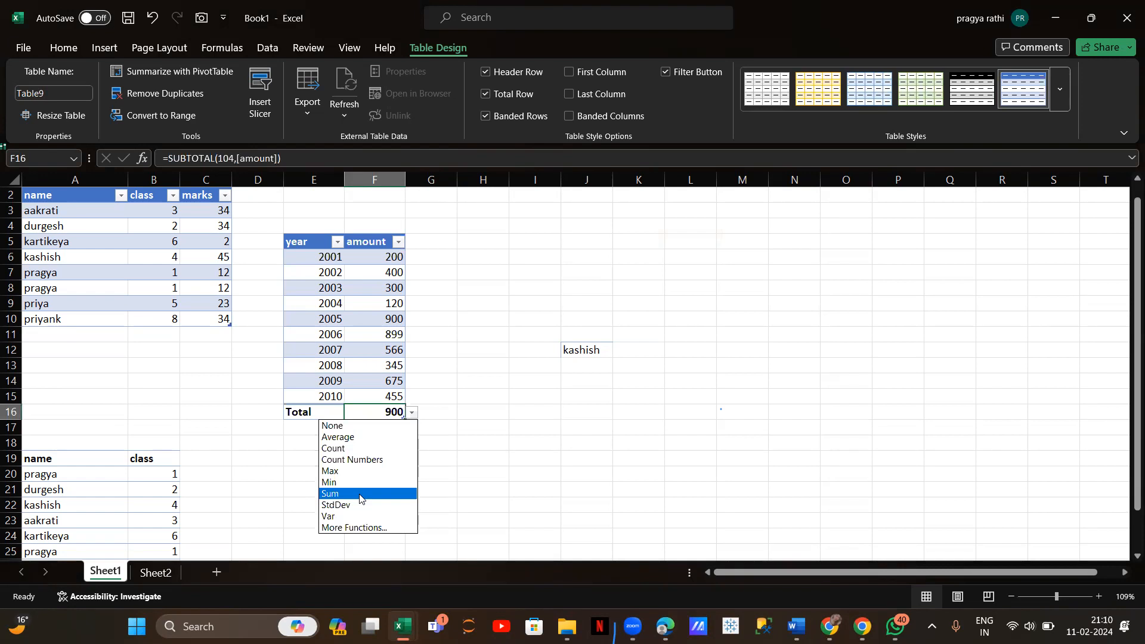
pyautogui.click(359, 495)
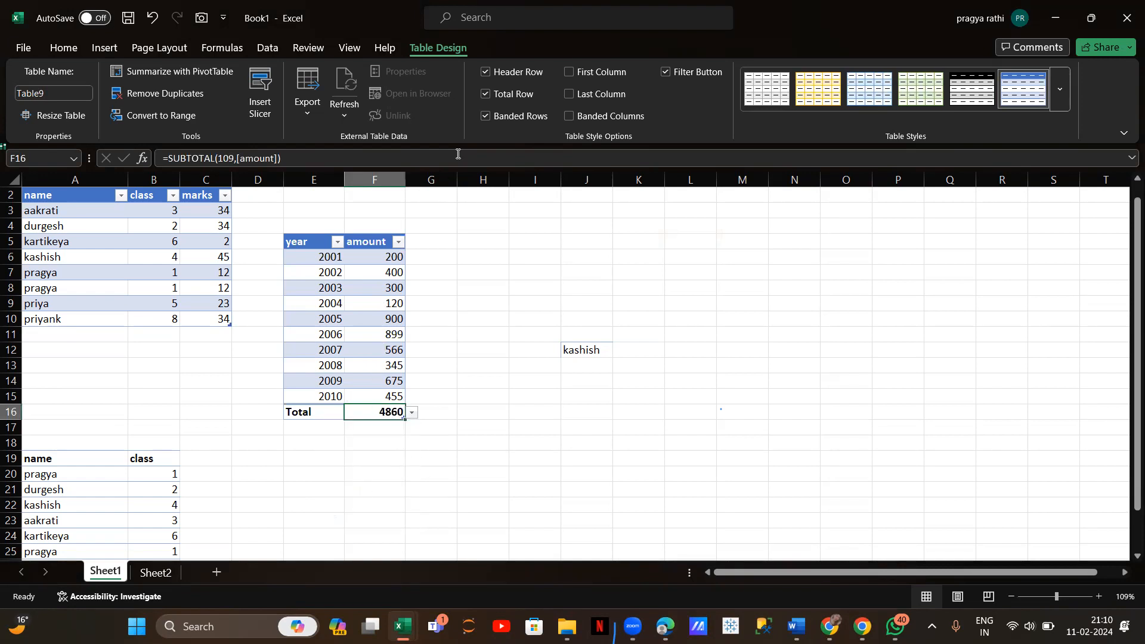
# Step: Toggle Banded Rows off and back on for the year and amount table, and turn it off for the name, class and marks table
pyautogui.click(485, 116)
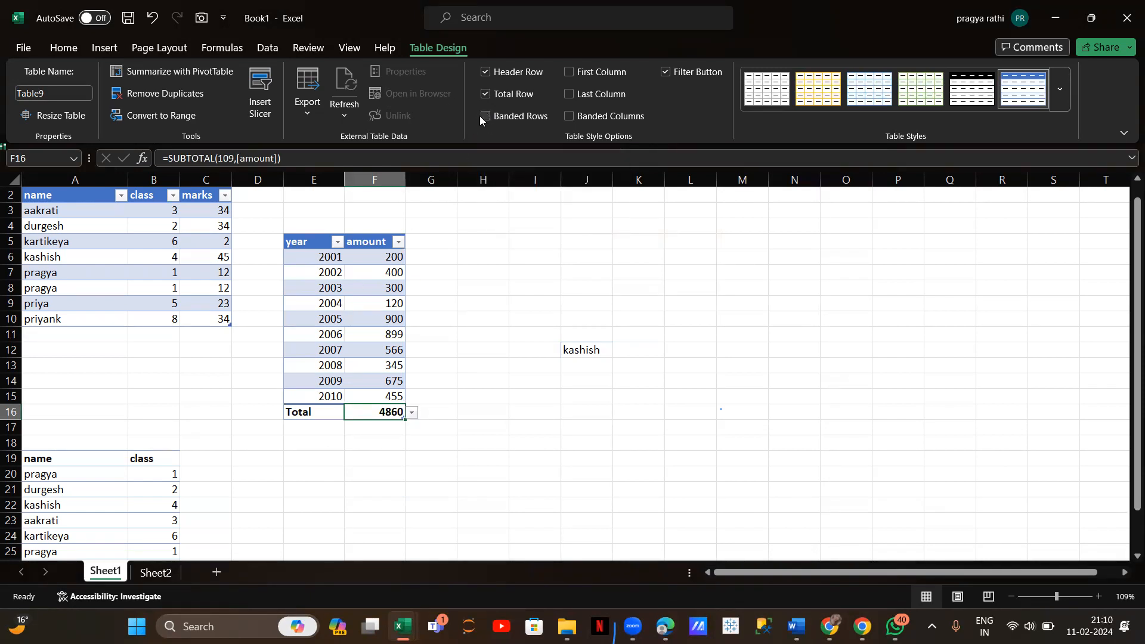
pyautogui.click(484, 119)
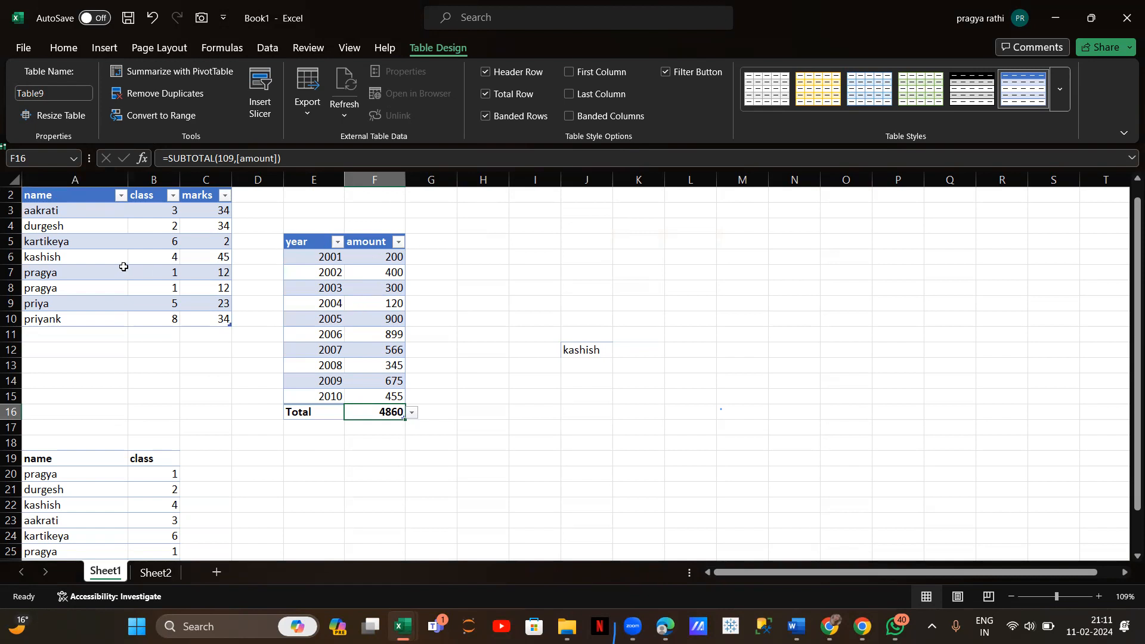
pyautogui.click(43, 258)
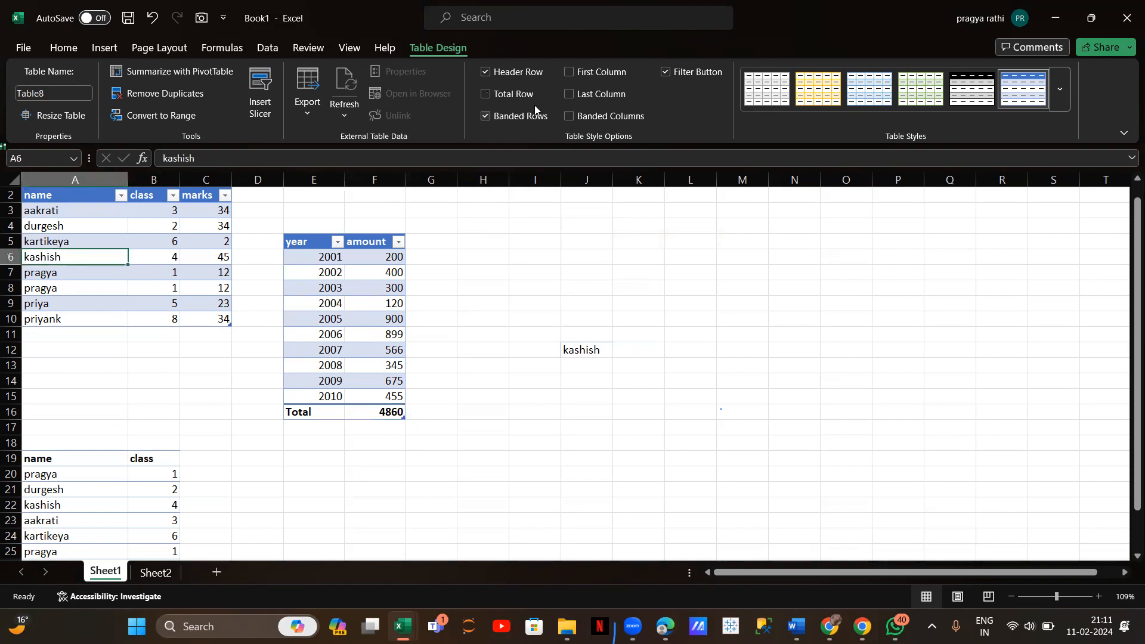
pyautogui.click(487, 117)
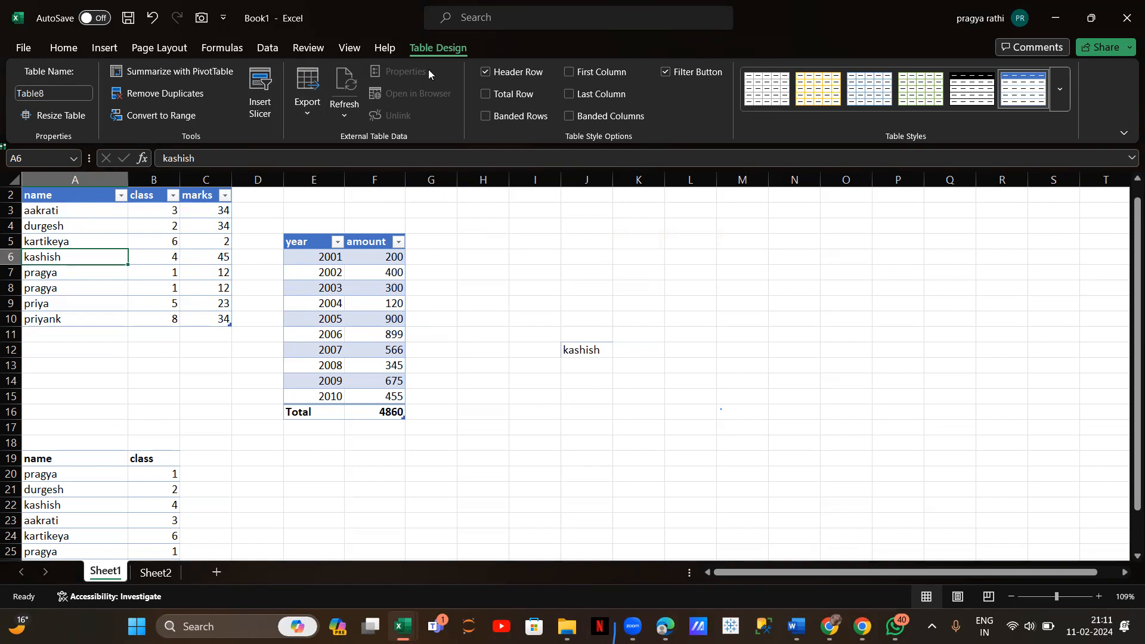
# Step: Toggle Banded Rows and Banded Columns for the name, class and marks table, leaving only Banded Rows enabled
pyautogui.click(487, 114)
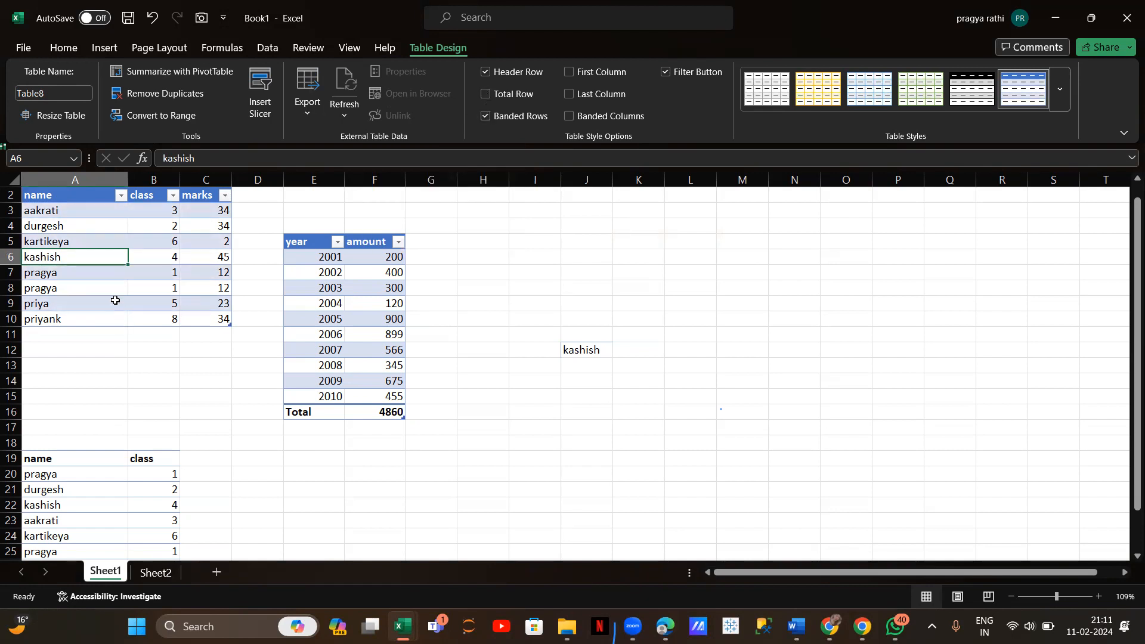
pyautogui.click(484, 116)
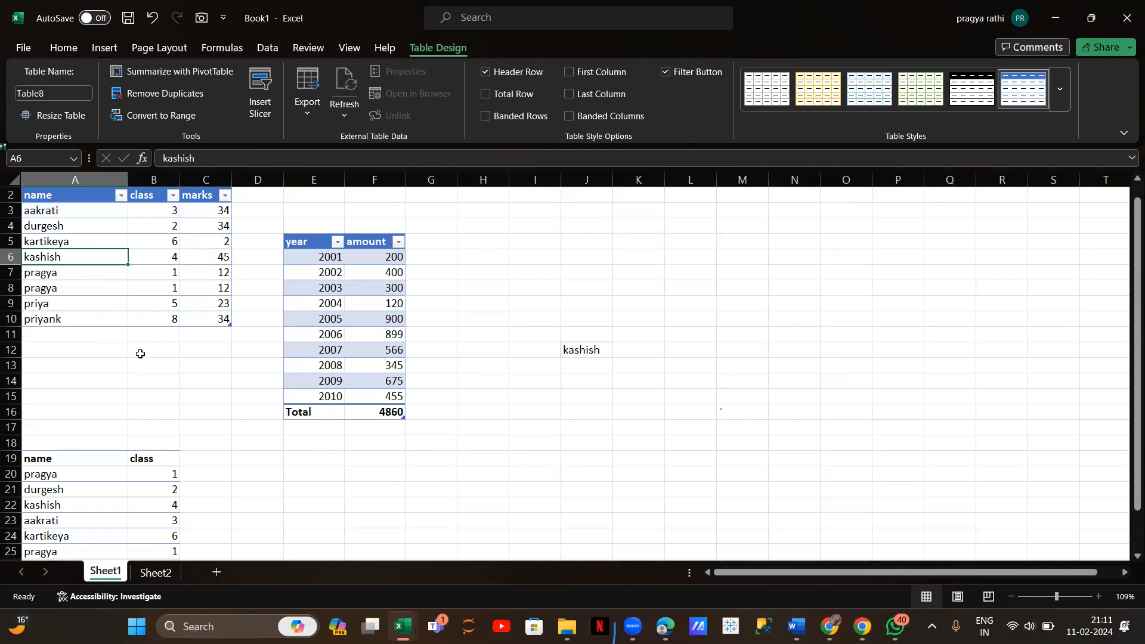
pyautogui.click(570, 116)
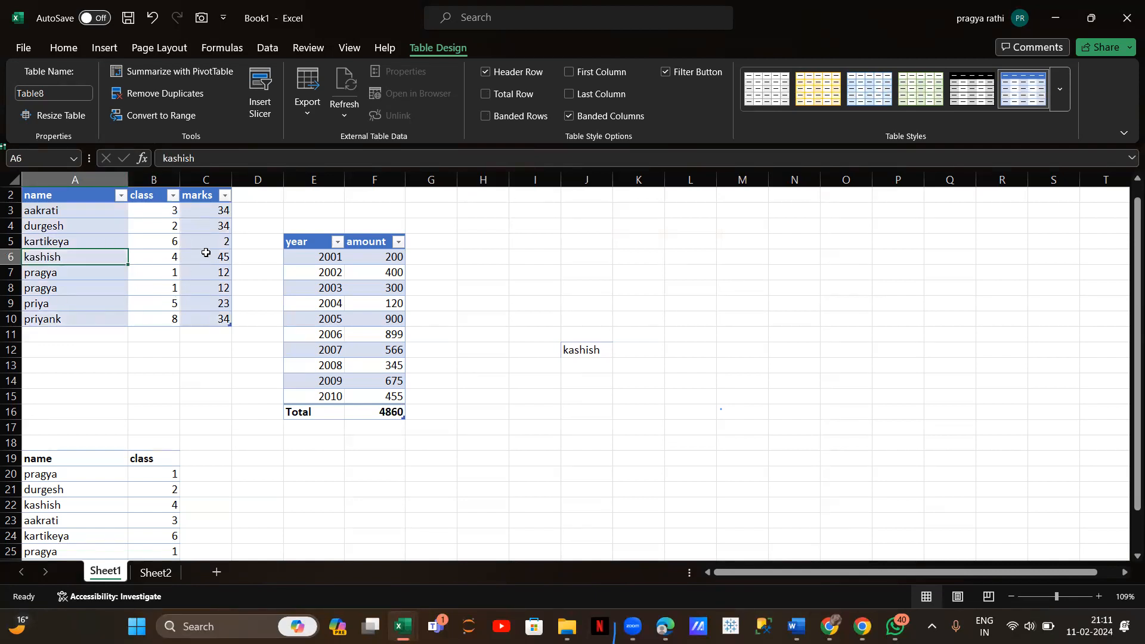
pyautogui.click(569, 117)
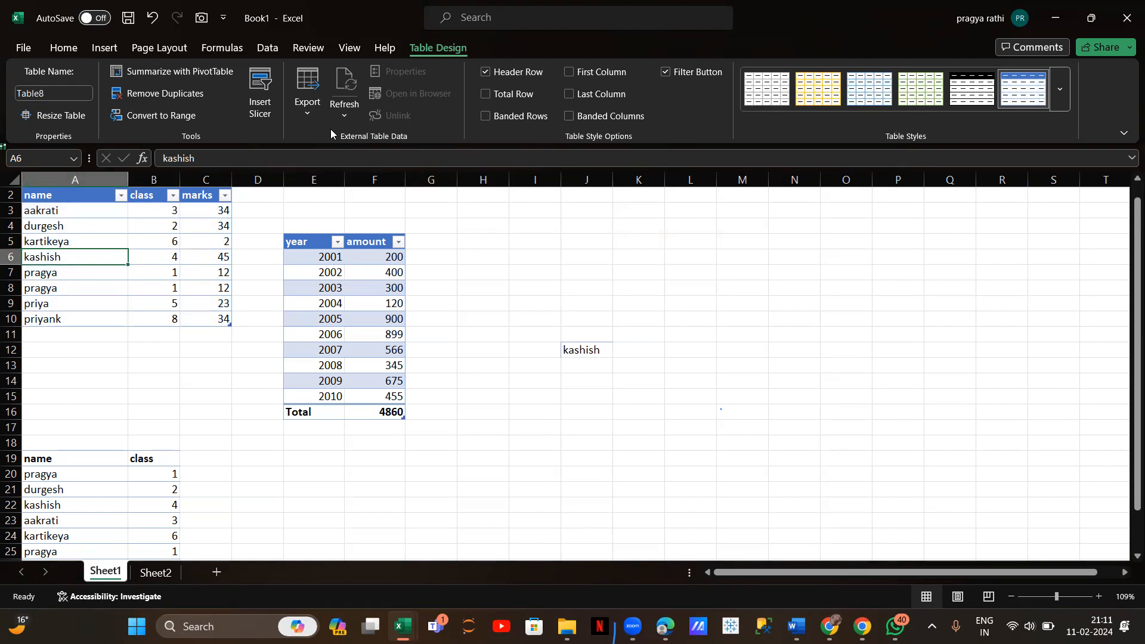
pyautogui.click(488, 116)
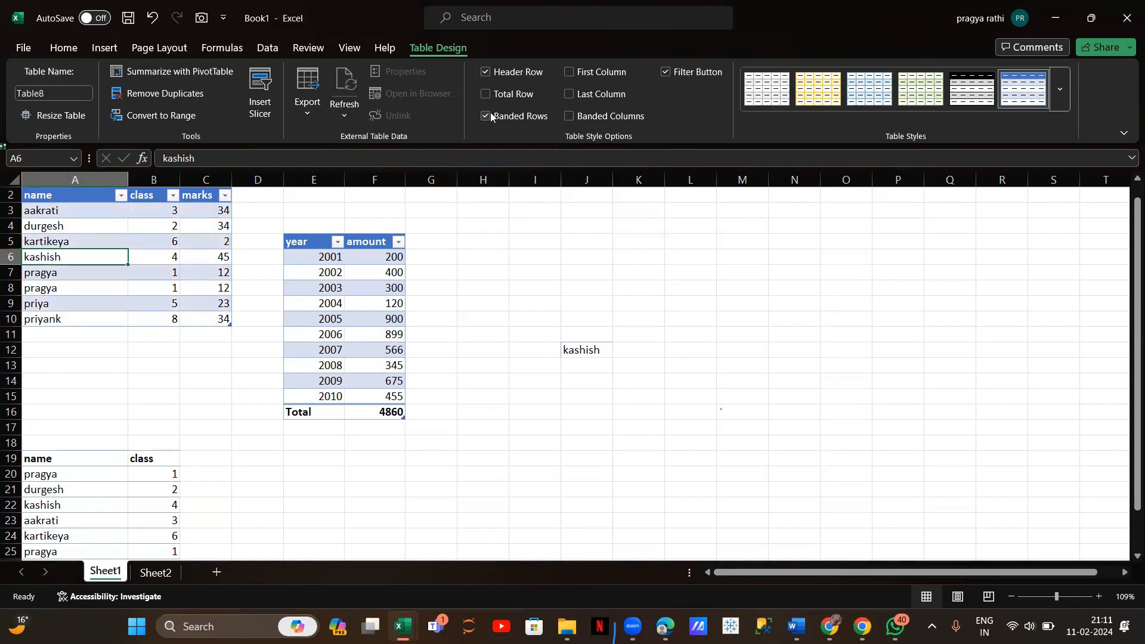
# Step: Enable First Column and Last Column for the name, class and marks table, and toggle Banded Columns on and off
pyautogui.click(564, 70)
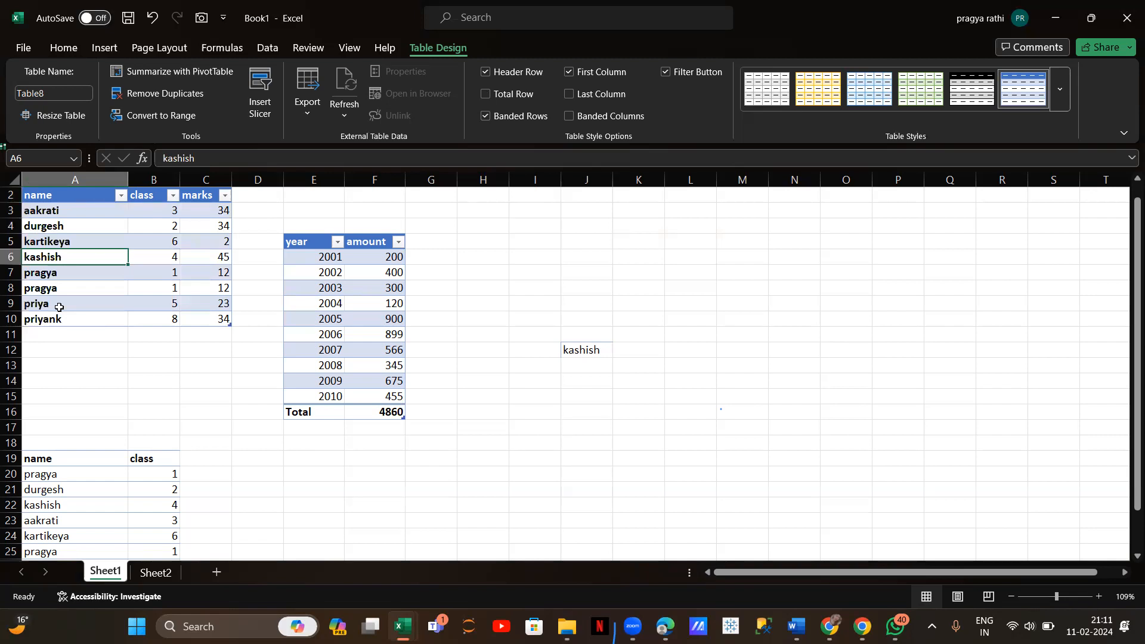
pyautogui.click(569, 94)
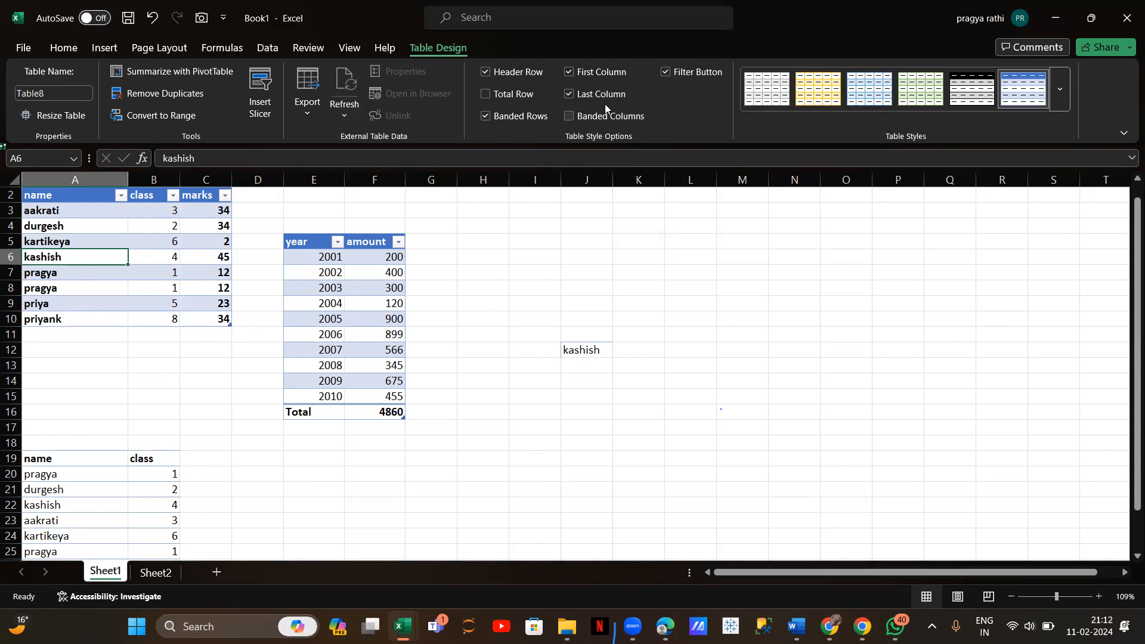
pyautogui.click(569, 116)
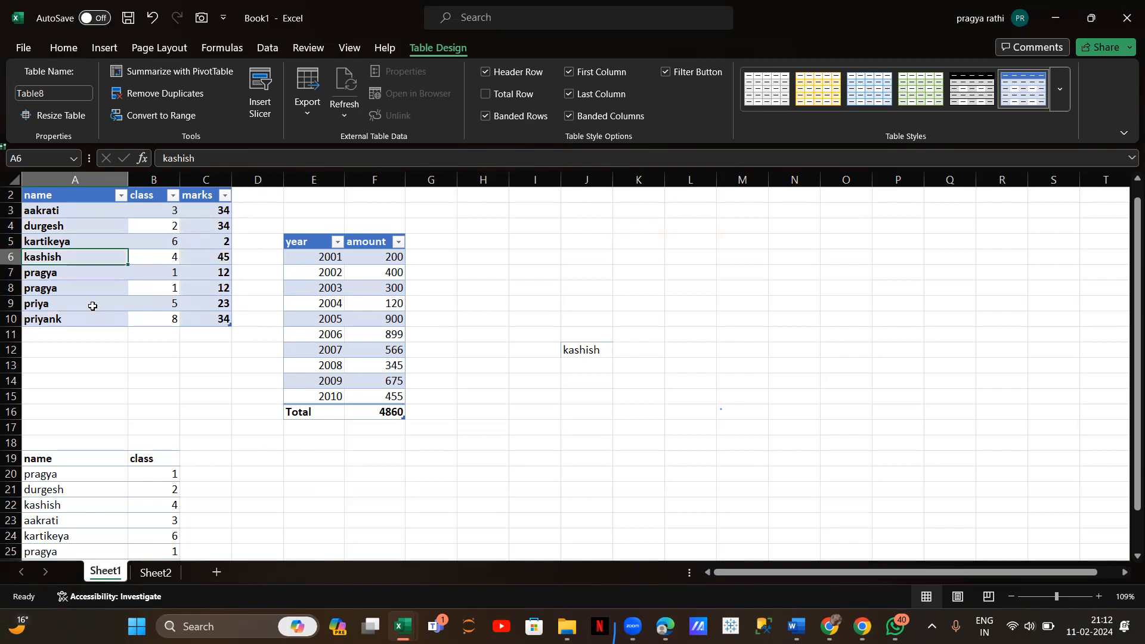
pyautogui.click(569, 119)
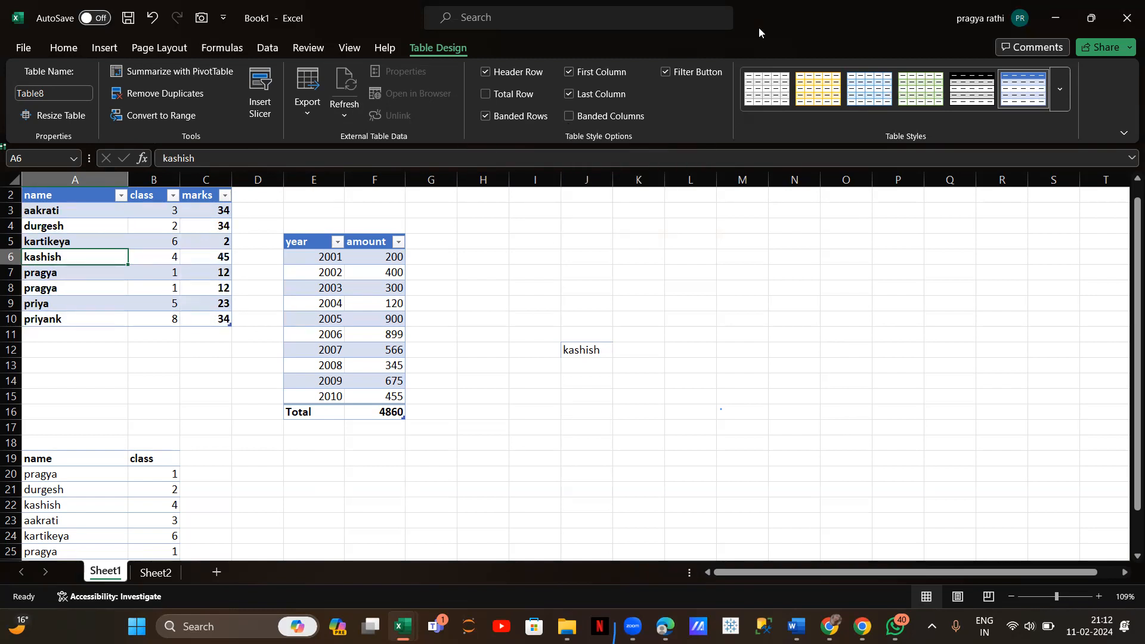
# Step: View the filter choices of the name column, and toggle the table's Filter Button option off and on
pyautogui.click(122, 196)
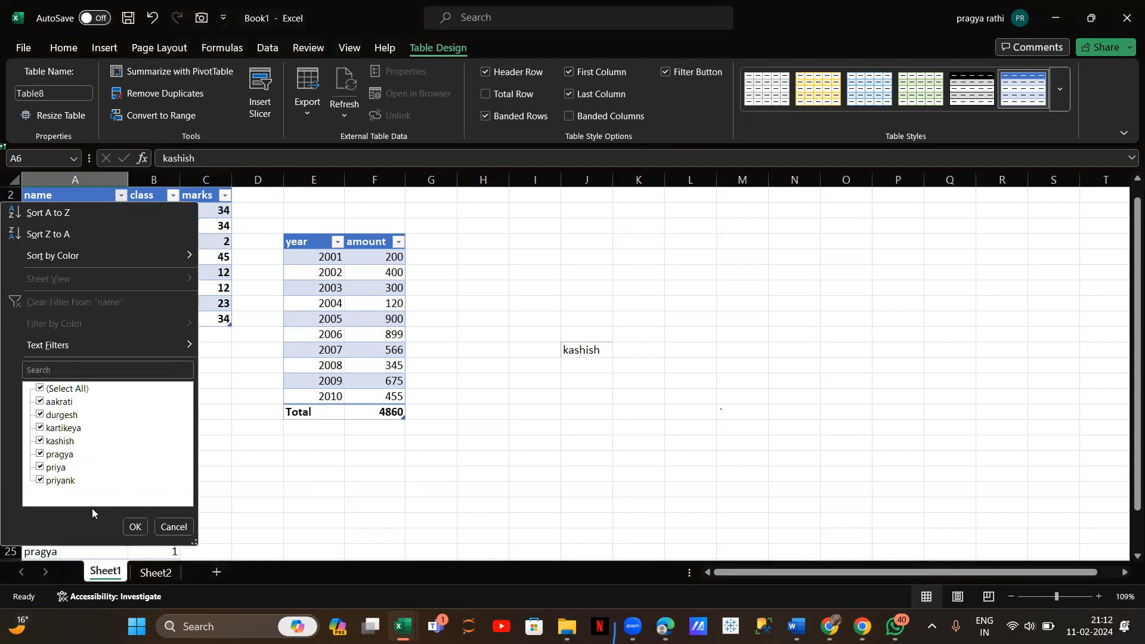
pyautogui.click(252, 220)
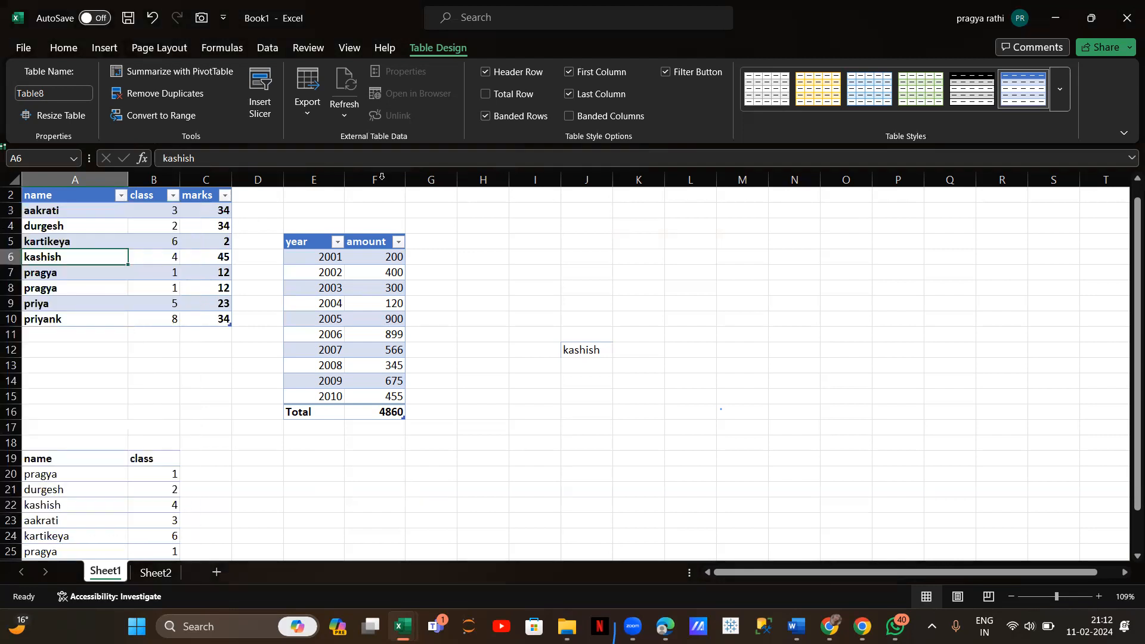
pyautogui.click(665, 76)
pyautogui.click(664, 74)
# Step: Apply the last green style of the Light group to the name, class and marks table
pyautogui.click(1062, 89)
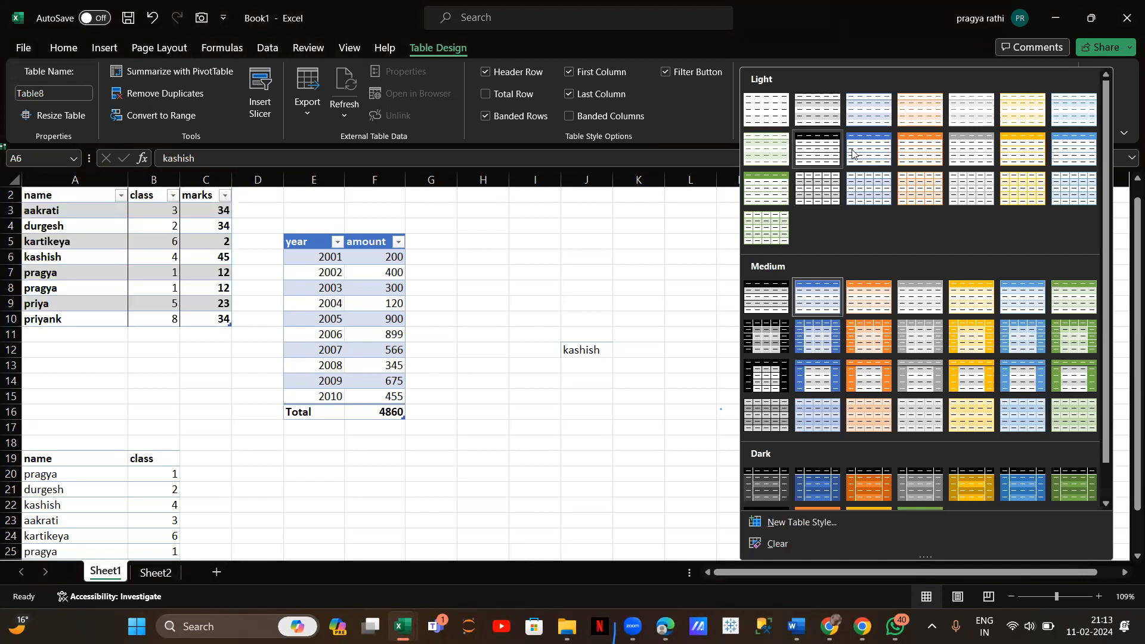
pyautogui.click(757, 227)
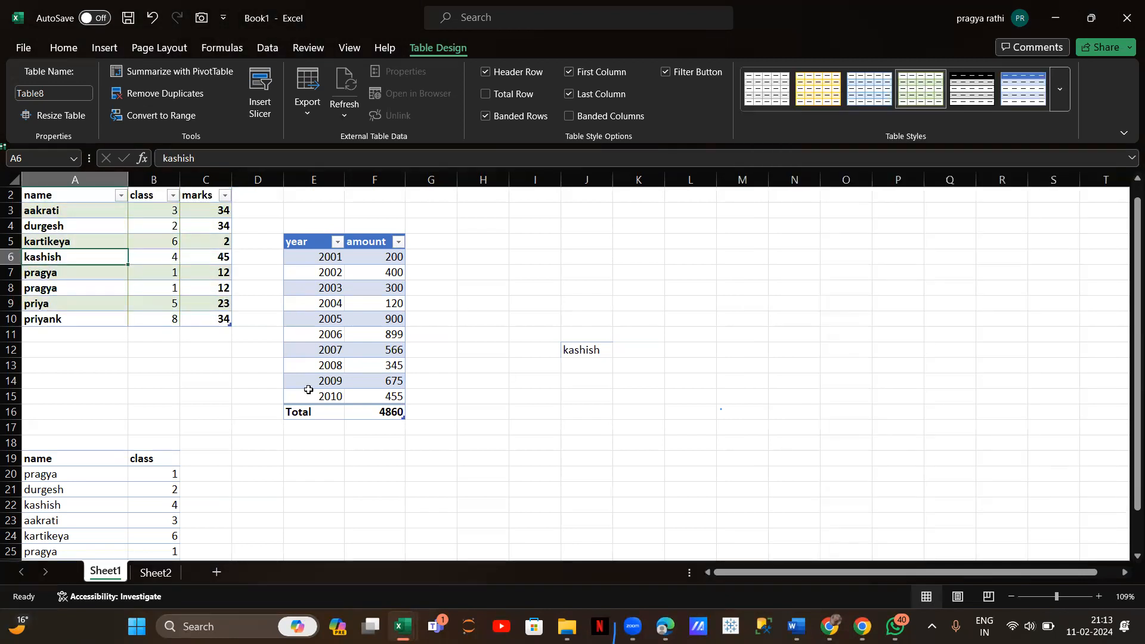
# Step: Try to rename the name, class and marks table as "marks of students"
pyautogui.click(46, 95)
pyautogui.press('BackSpace')
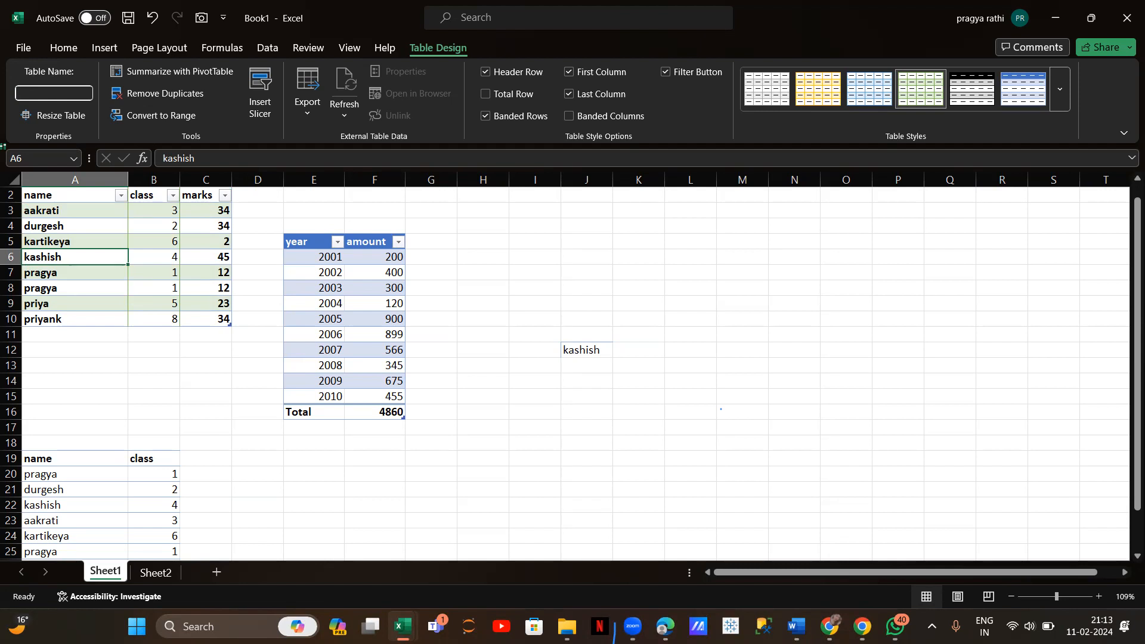
pyautogui.write('mrks')
pyautogui.write('ts')
pyautogui.press('Return')
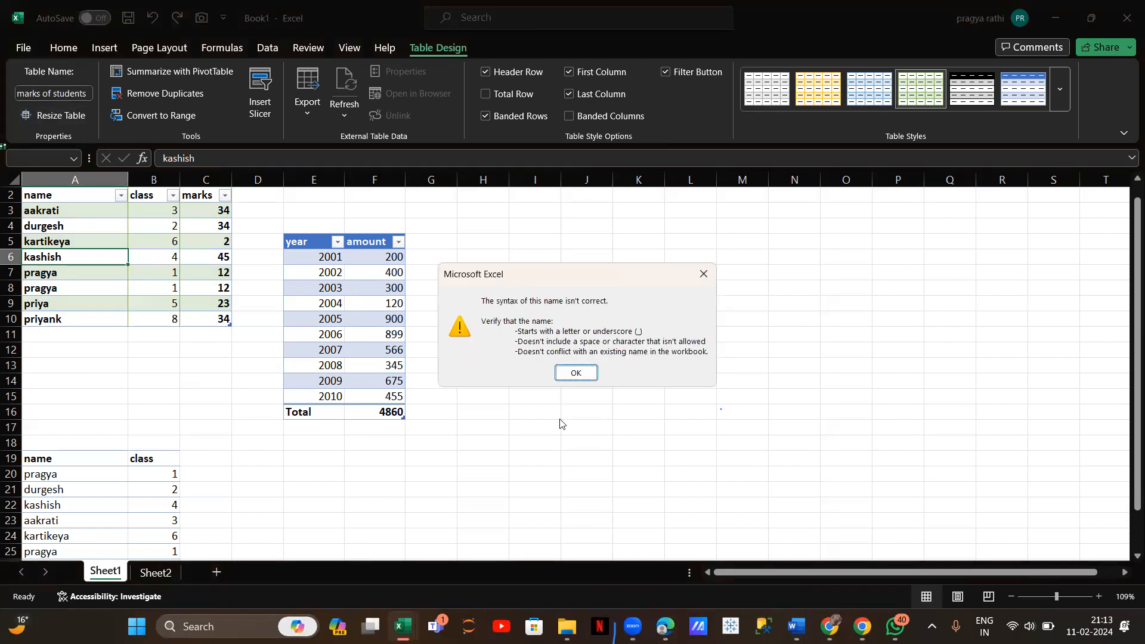
pyautogui.click(572, 375)
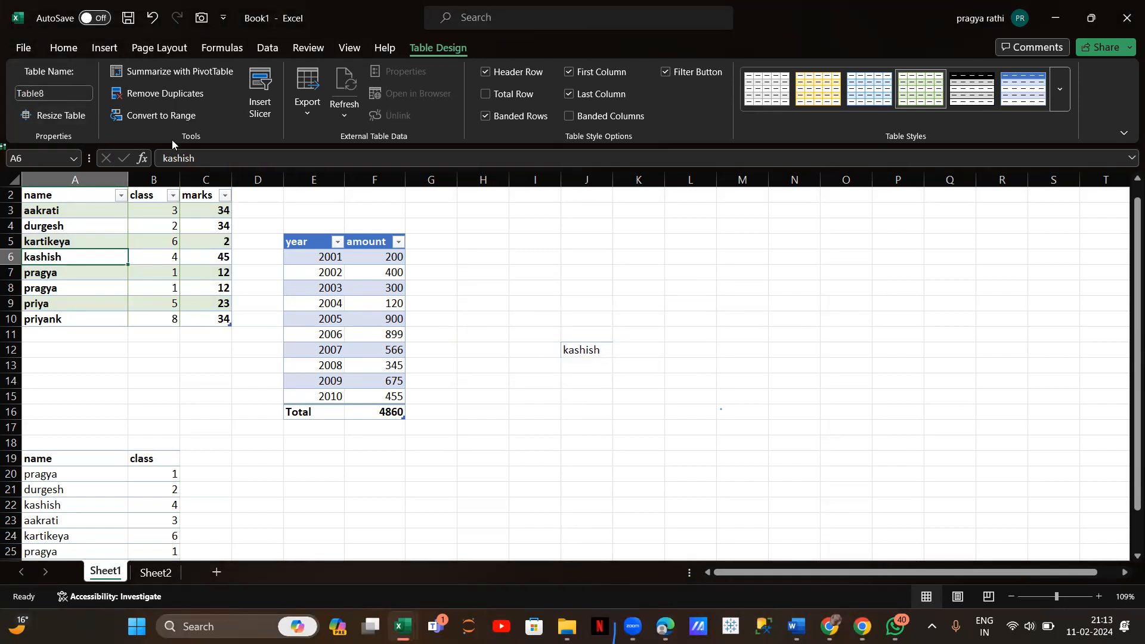
# Step: Rename the name, class and marks table as "marks"
pyautogui.click(60, 92)
pyautogui.press('BackSpace')
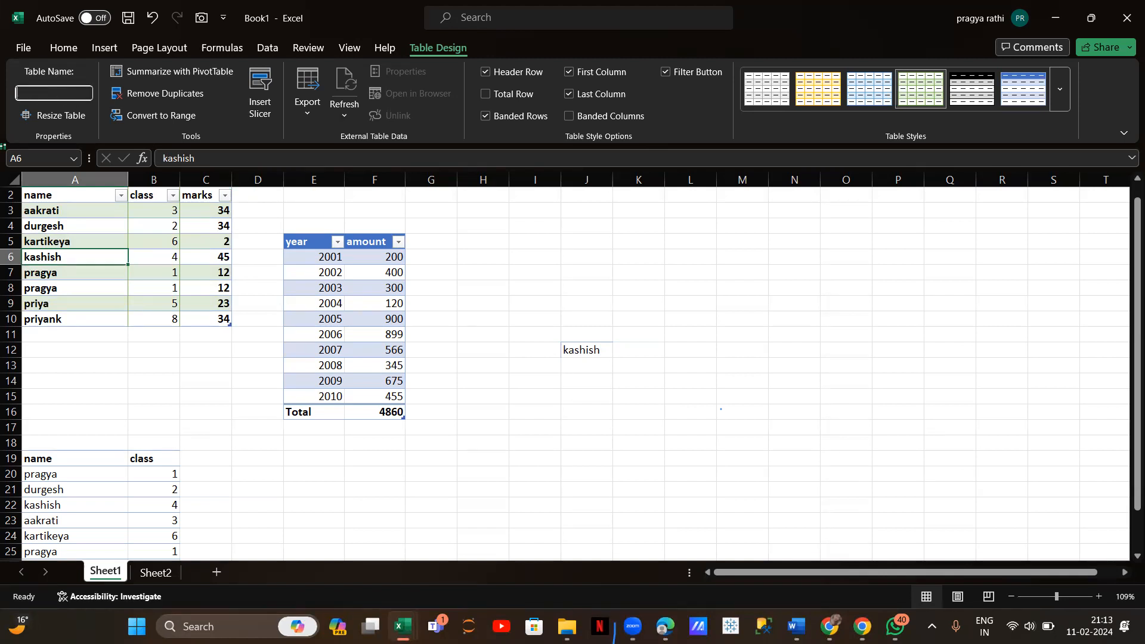
pyautogui.write('marks')
pyautogui.press('Return')
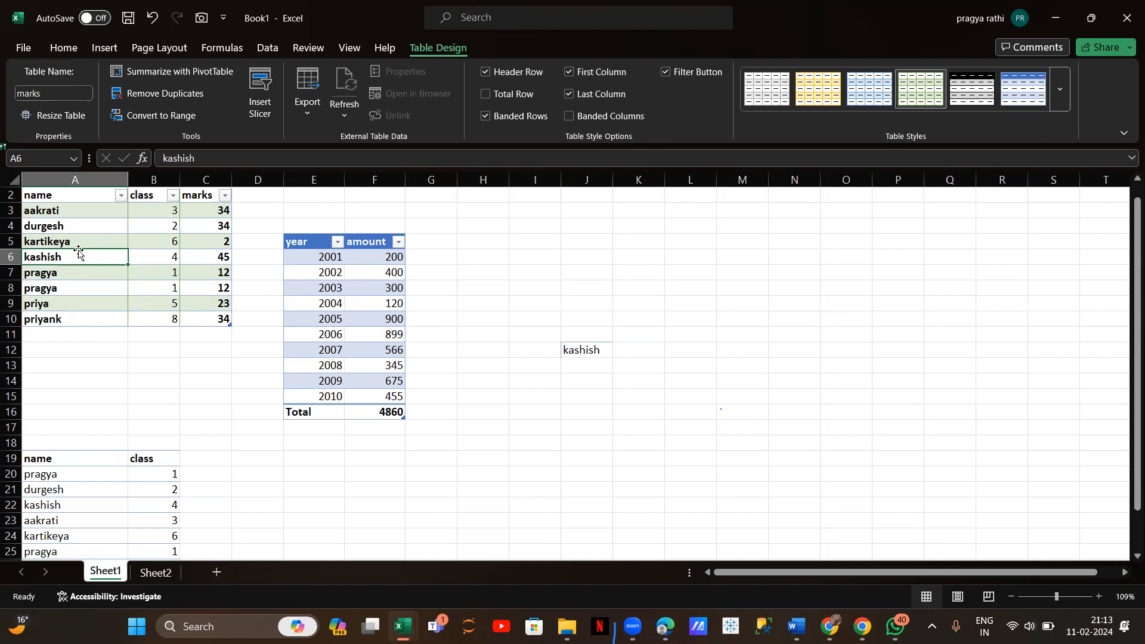
# Step: Resize the marks table to the range A2:C9, leaving out the last data row
pyautogui.click(43, 119)
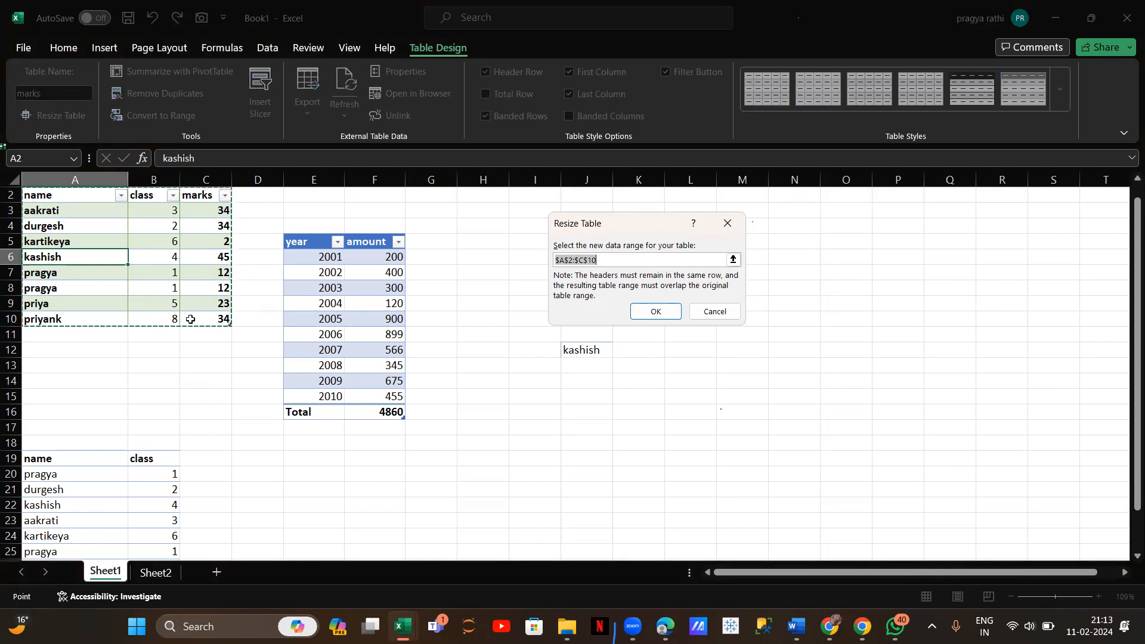
pyautogui.moveTo(58, 195); pyautogui.dragTo(219, 302)
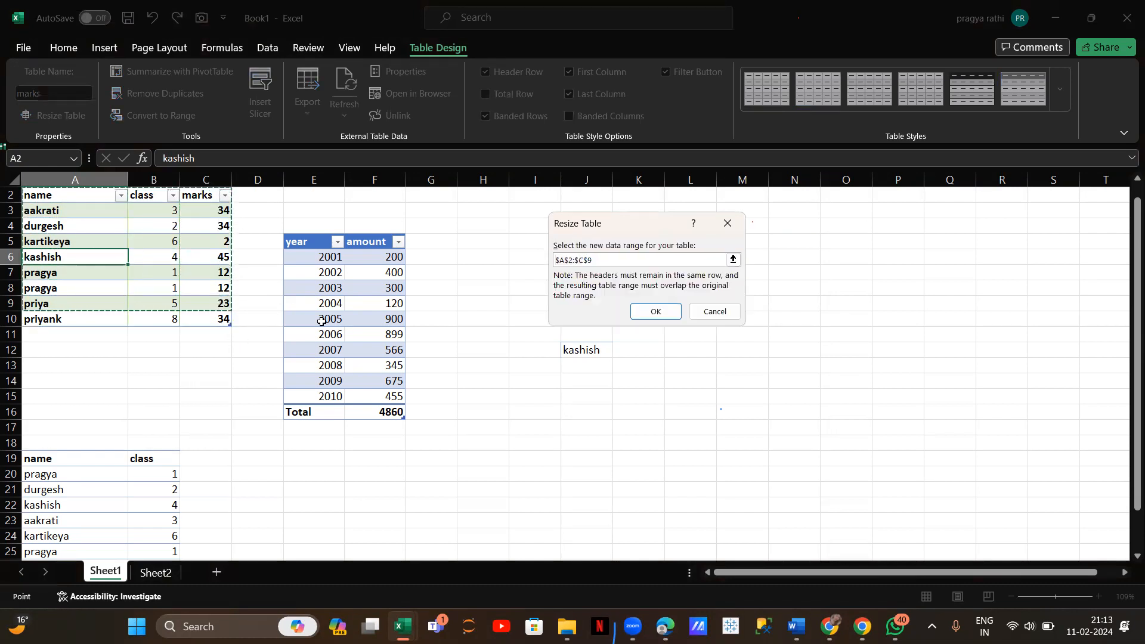
pyautogui.click(659, 312)
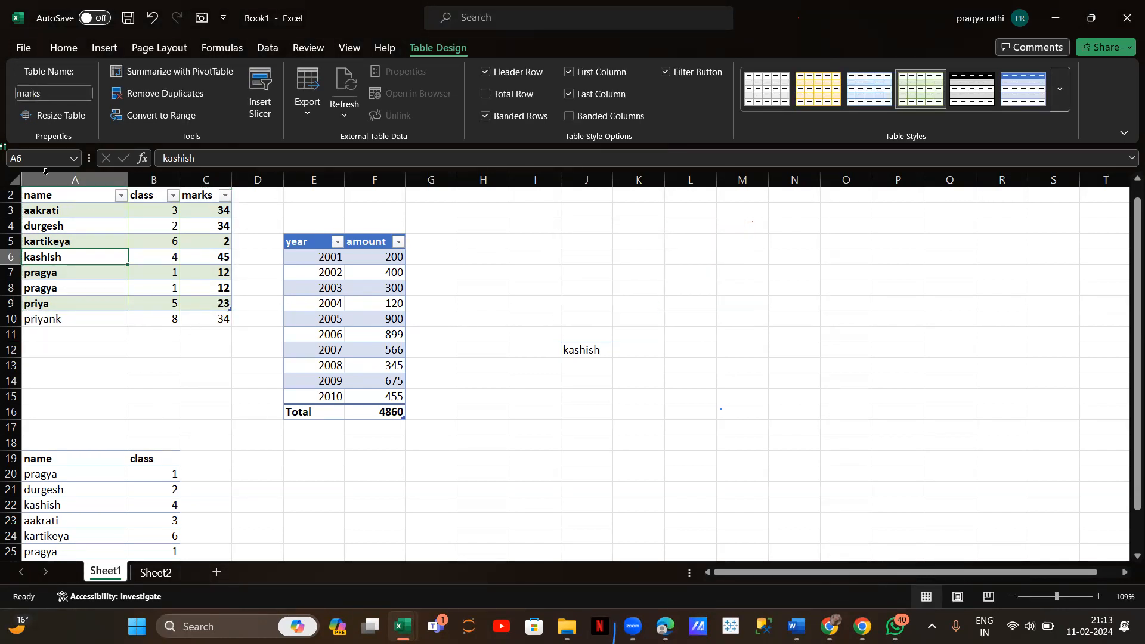
# Step: Resize the marks table to the range A2:C10 so the last data row is included again
pyautogui.click(25, 121)
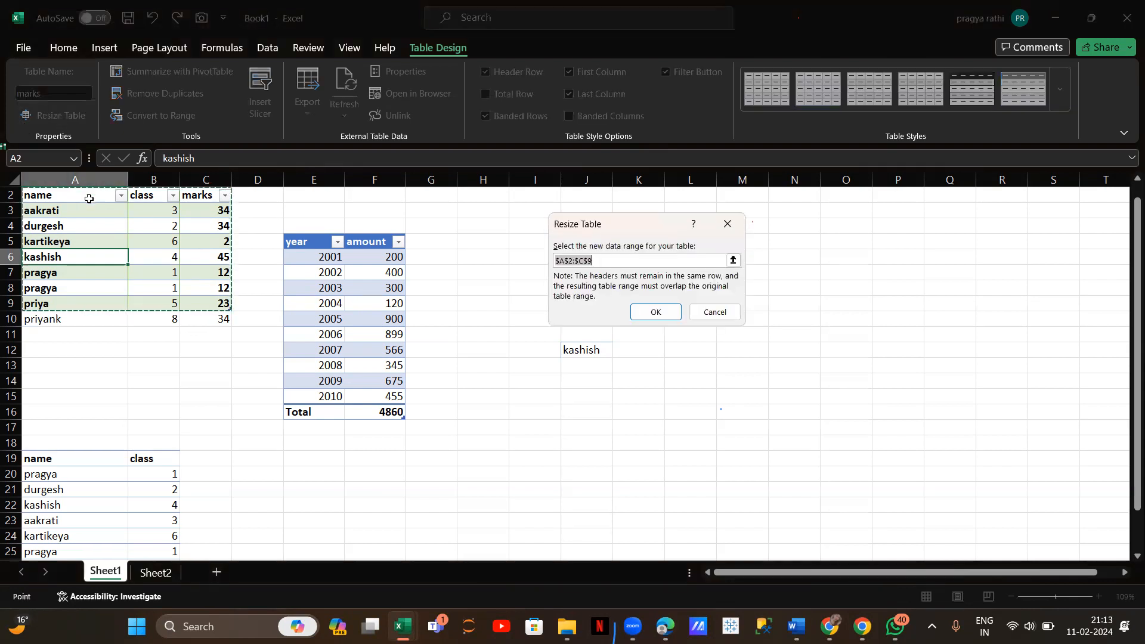
pyautogui.moveTo(87, 195); pyautogui.dragTo(227, 322)
pyautogui.click(661, 312)
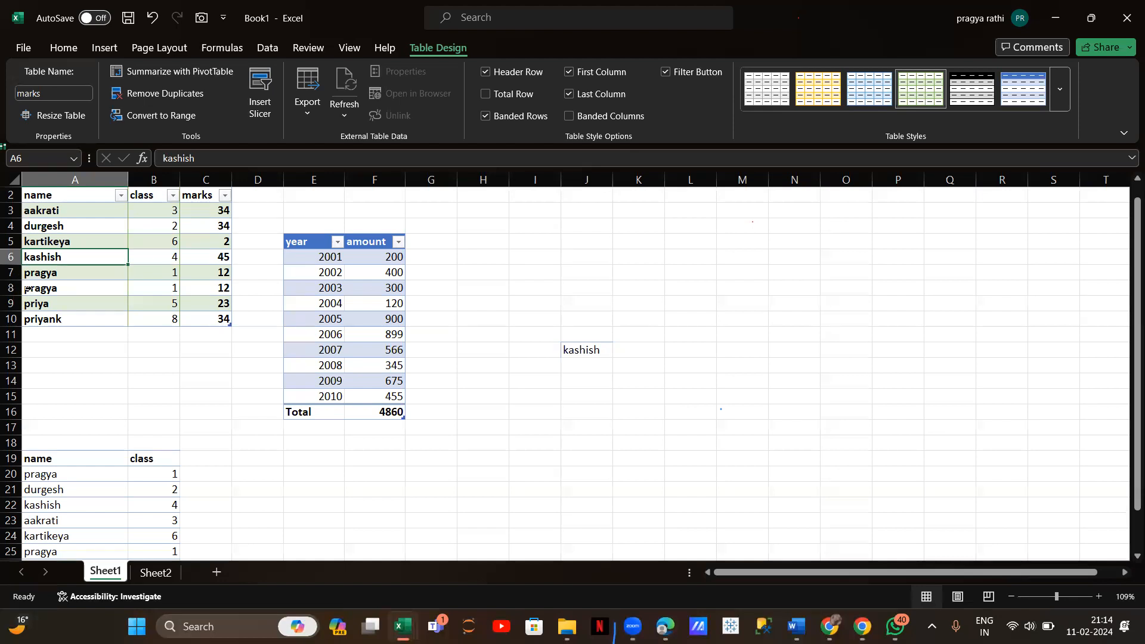
# Step: Remove duplicates from the marks table by comparing only the name column, and undo the removal
pyautogui.click(154, 94)
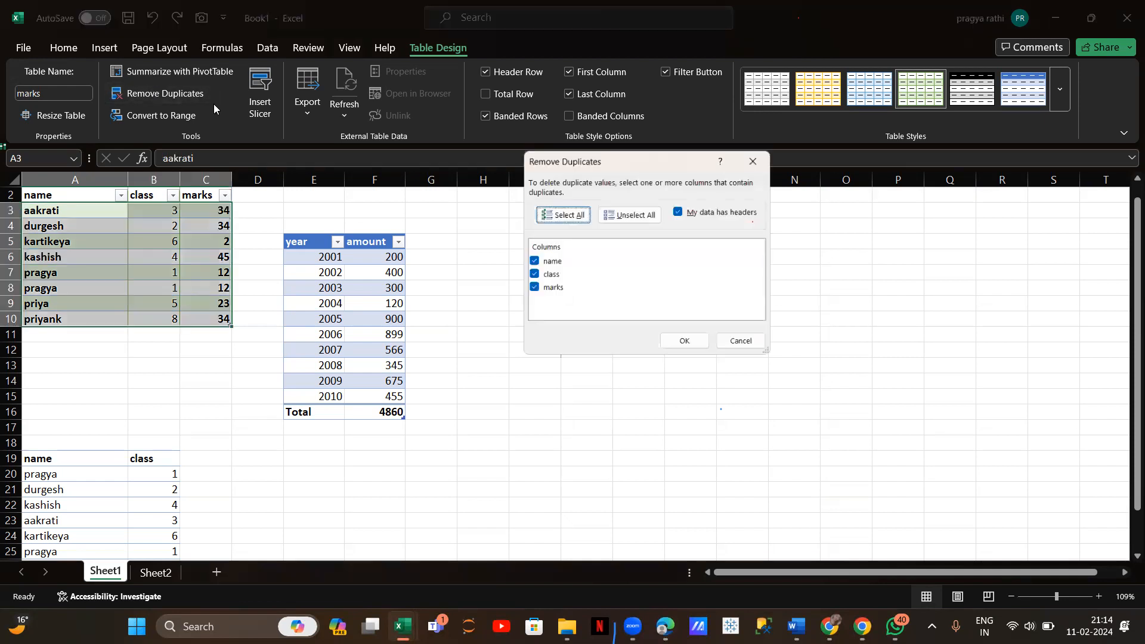
pyautogui.click(529, 275)
pyautogui.click(529, 289)
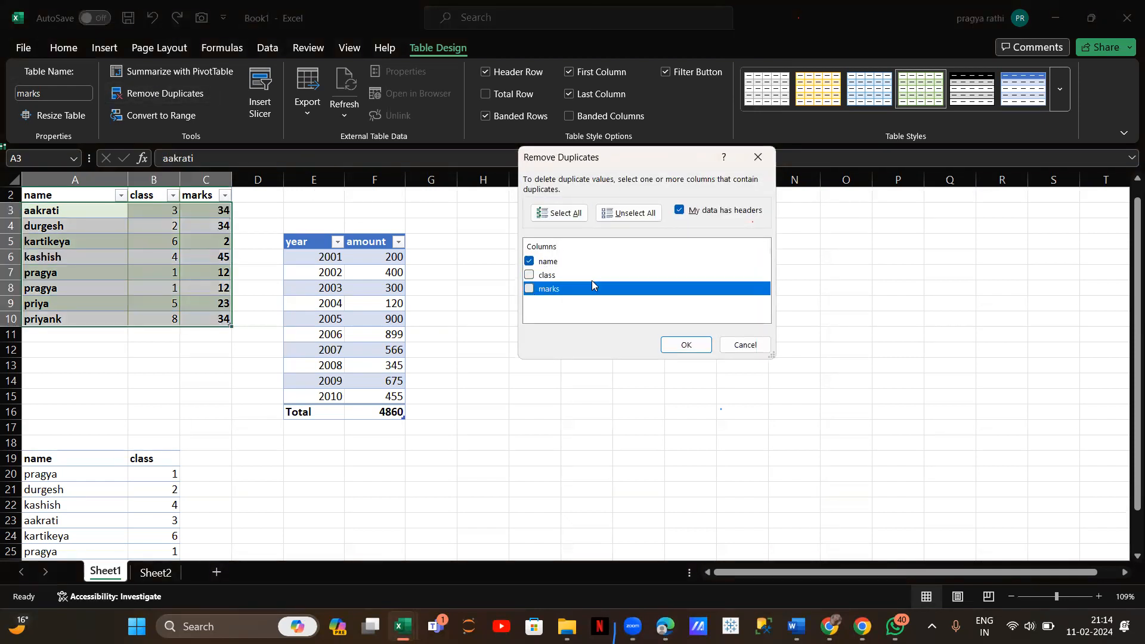
pyautogui.click(685, 346)
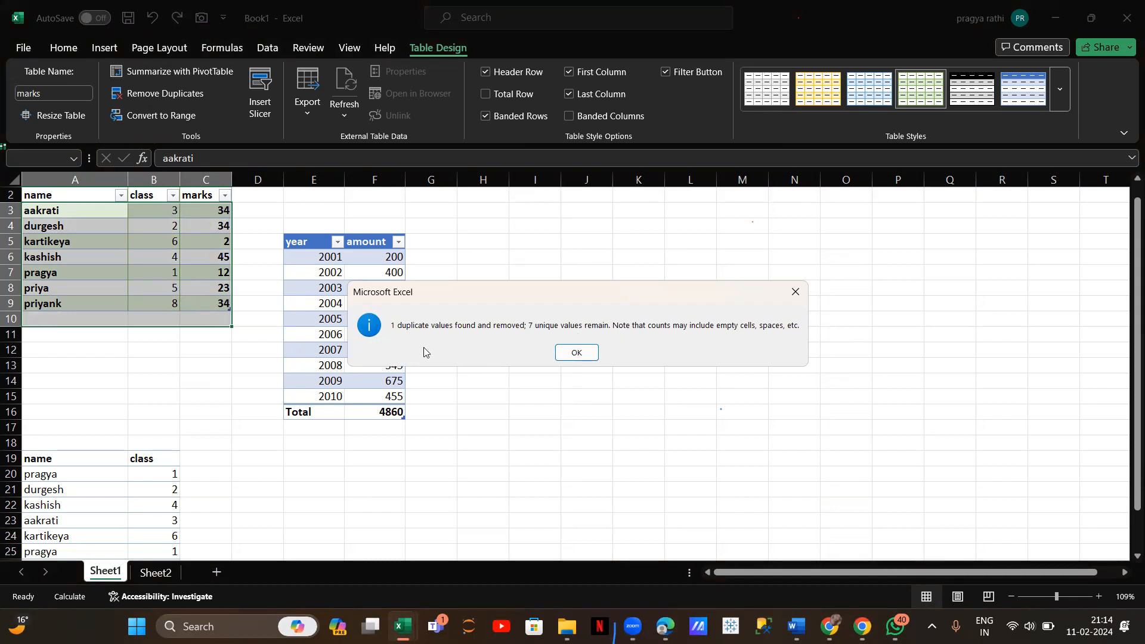
pyautogui.click(564, 353)
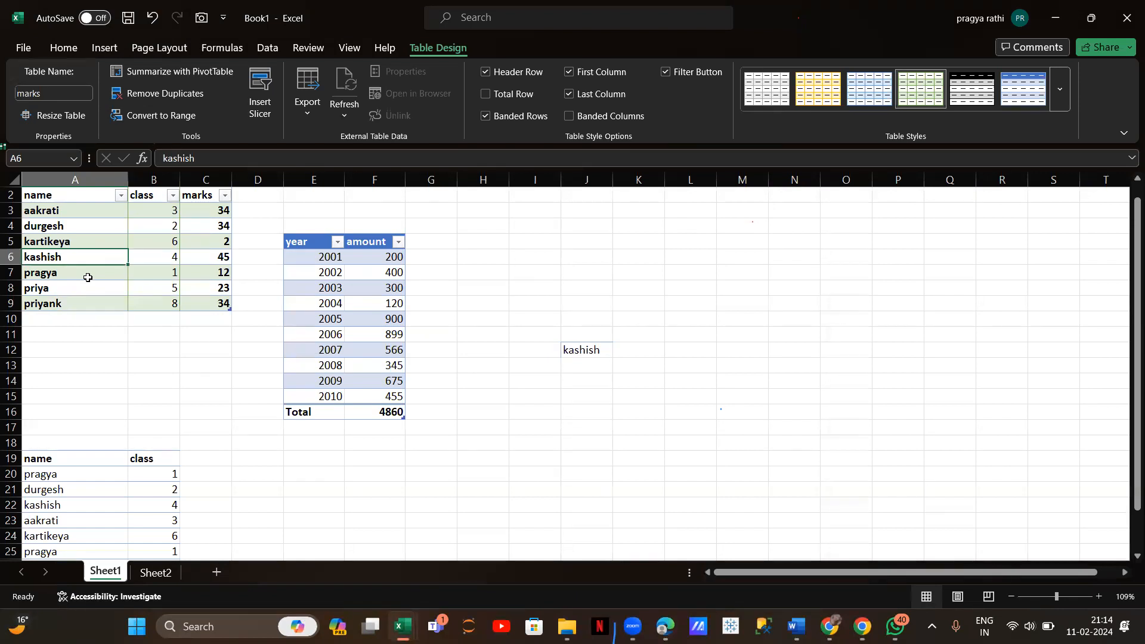
pyautogui.hotkey('ctrl', 'z')
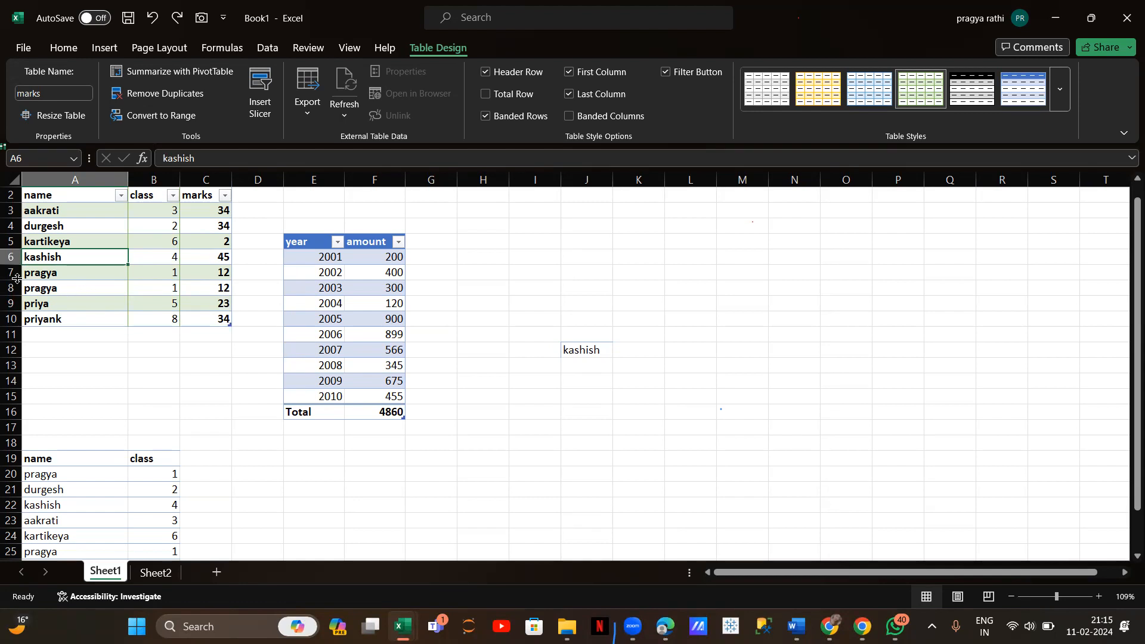
# Step: Check the repeated entries in rows 7 and 8, and remove the marks table's duplicates across the name, class and marks columns
pyautogui.moveTo(9, 273); pyautogui.dragTo(10, 288)
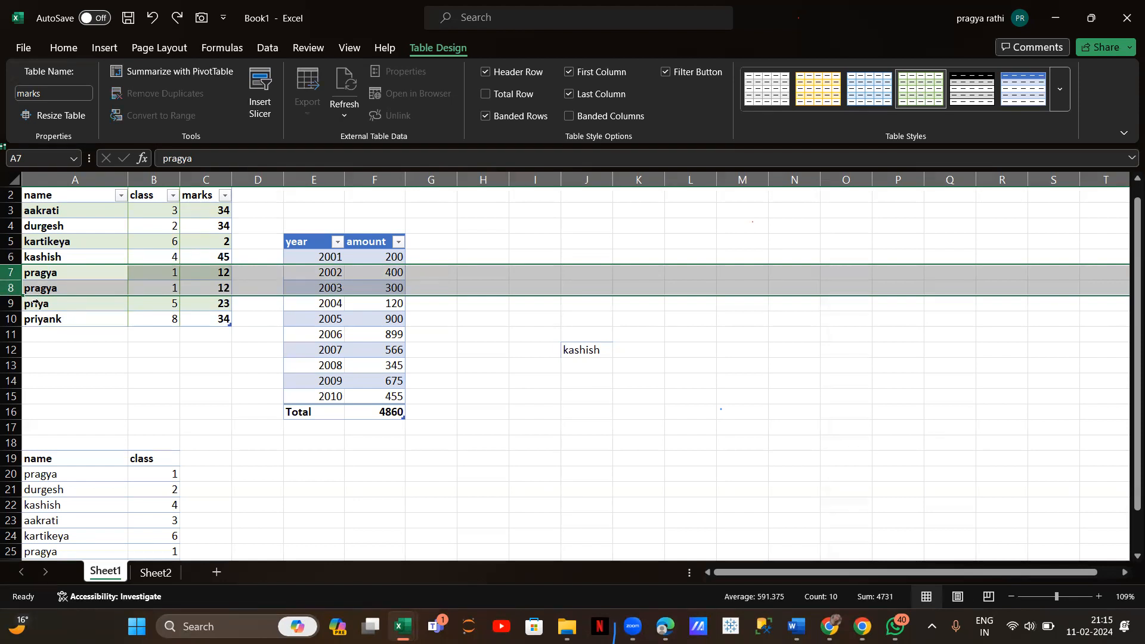
pyautogui.click(43, 273)
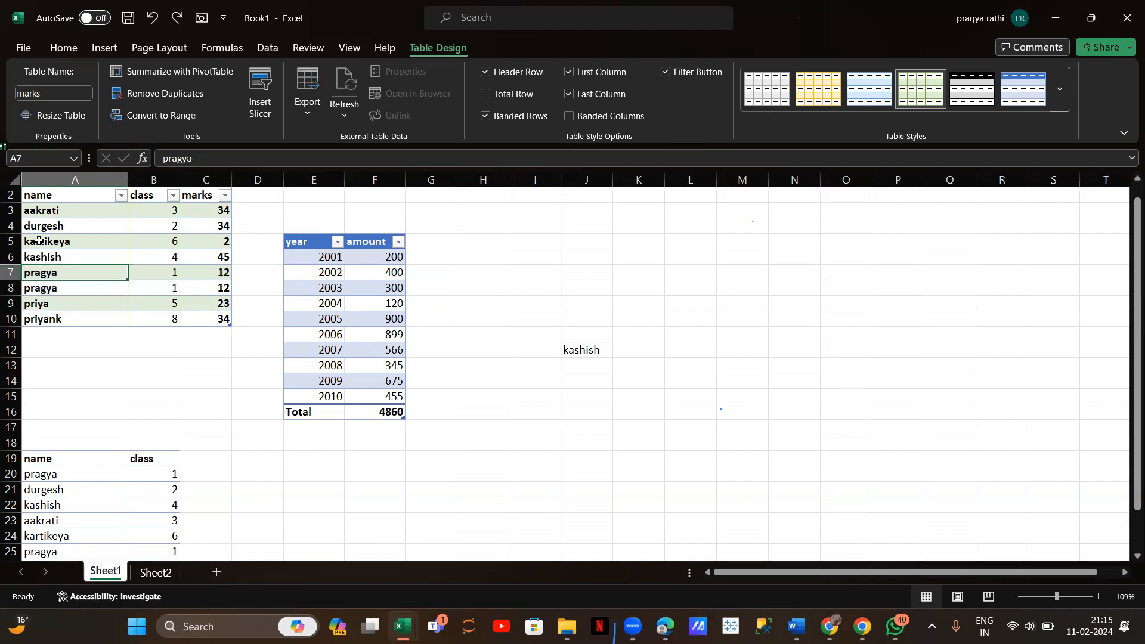
pyautogui.moveTo(39, 241); pyautogui.dragTo(200, 241)
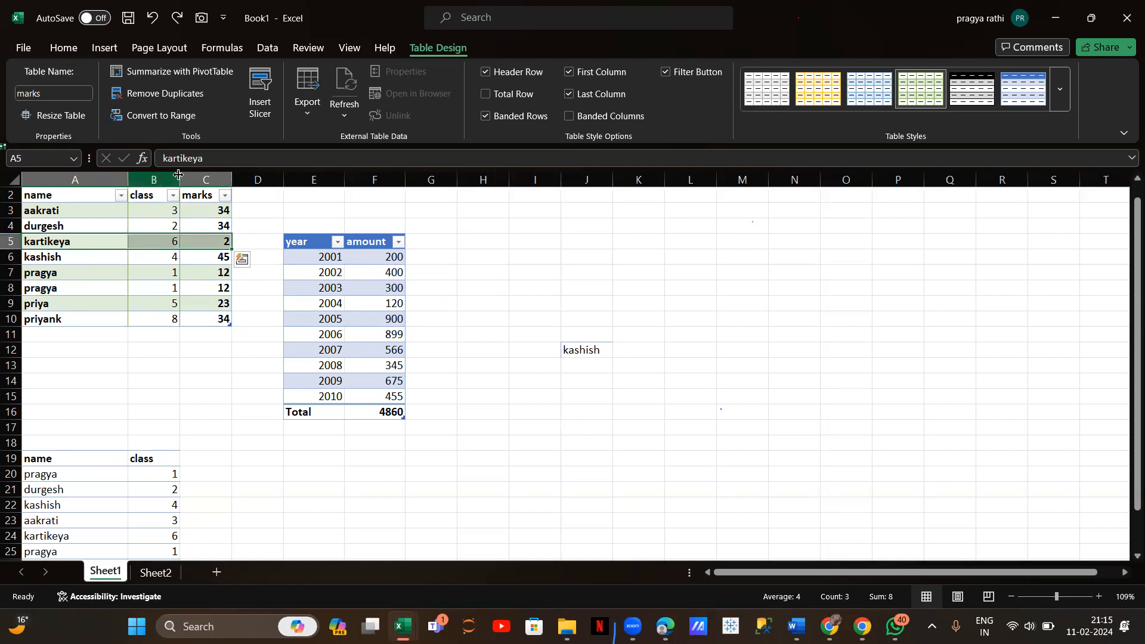
pyautogui.click(139, 93)
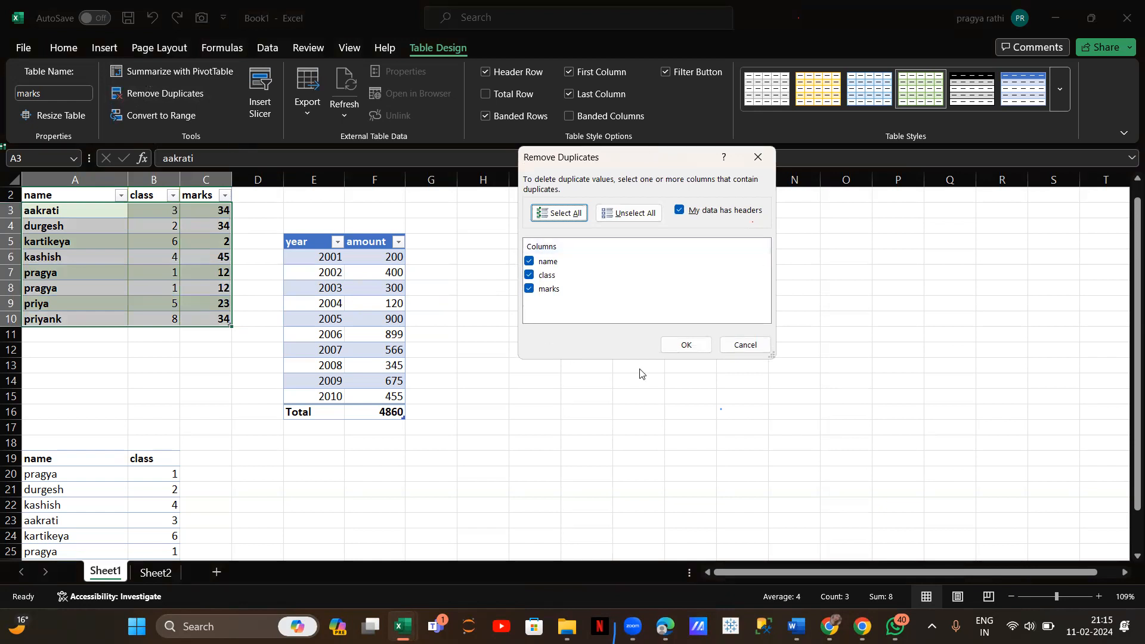
pyautogui.click(687, 345)
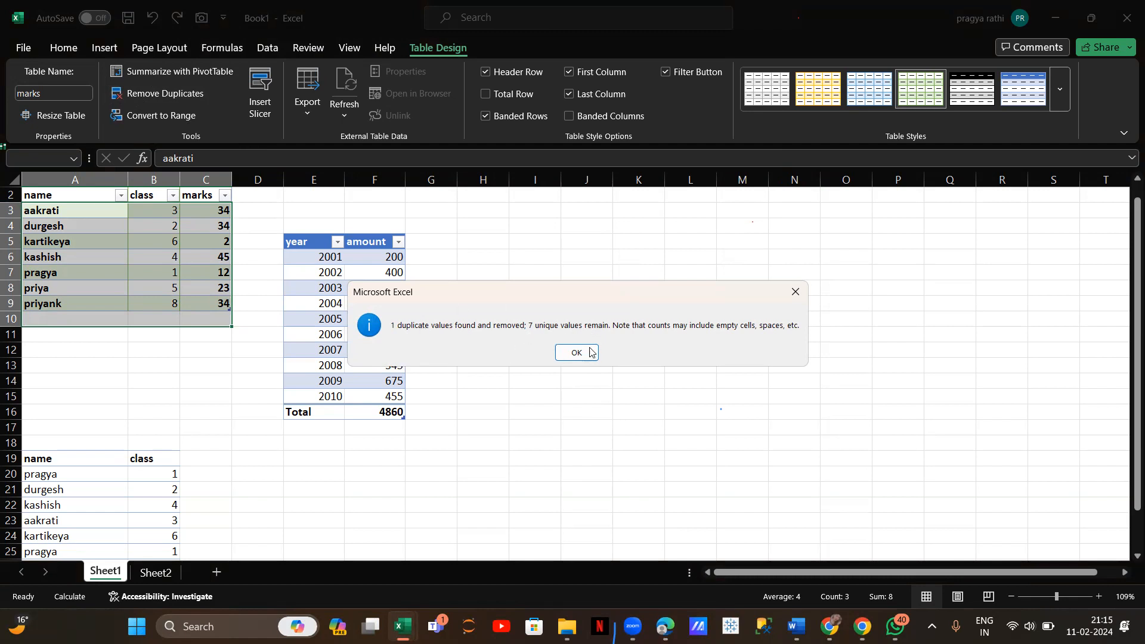
pyautogui.click(568, 360)
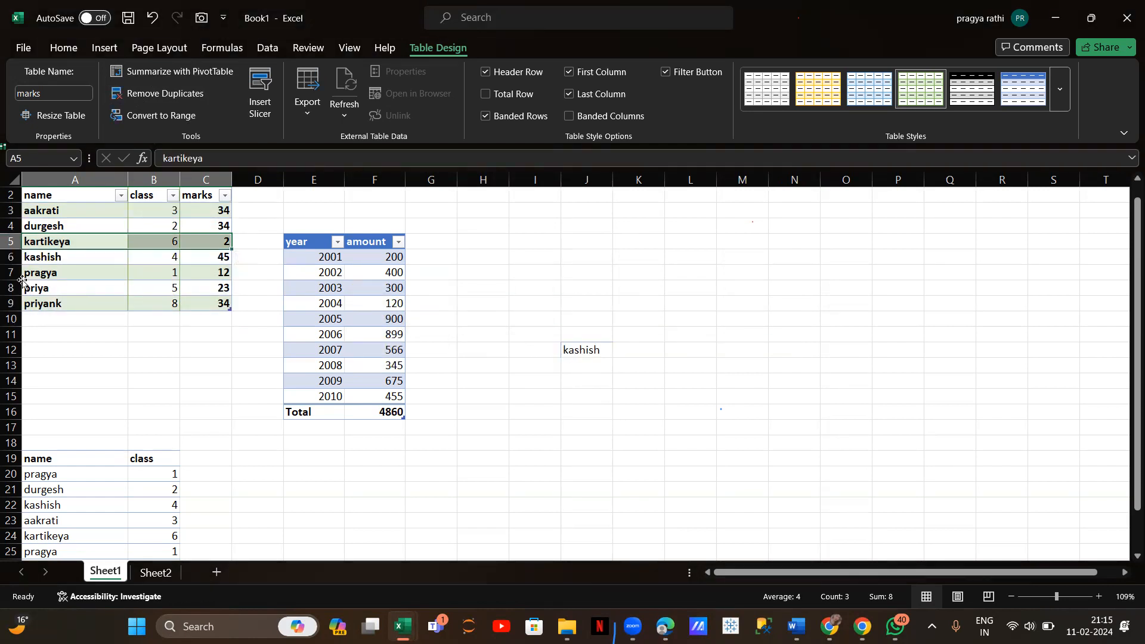
pyautogui.click(15, 275)
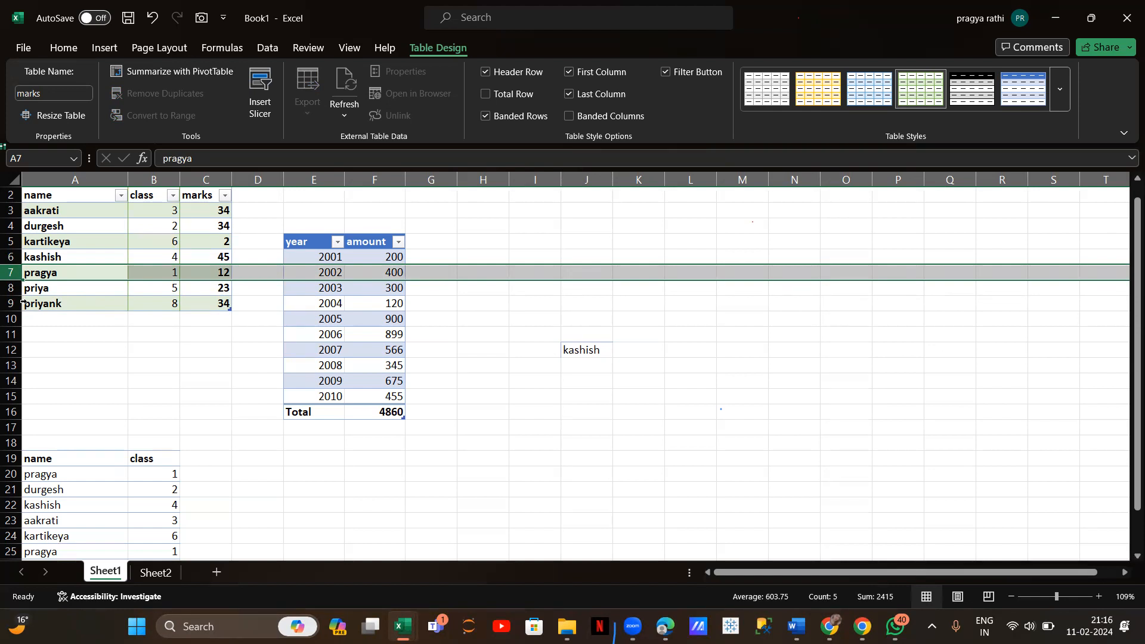
# Step: Undo the duplicate removal in the marks table and convert the table to a normal range
pyautogui.hotkey('ctrl', 'z')
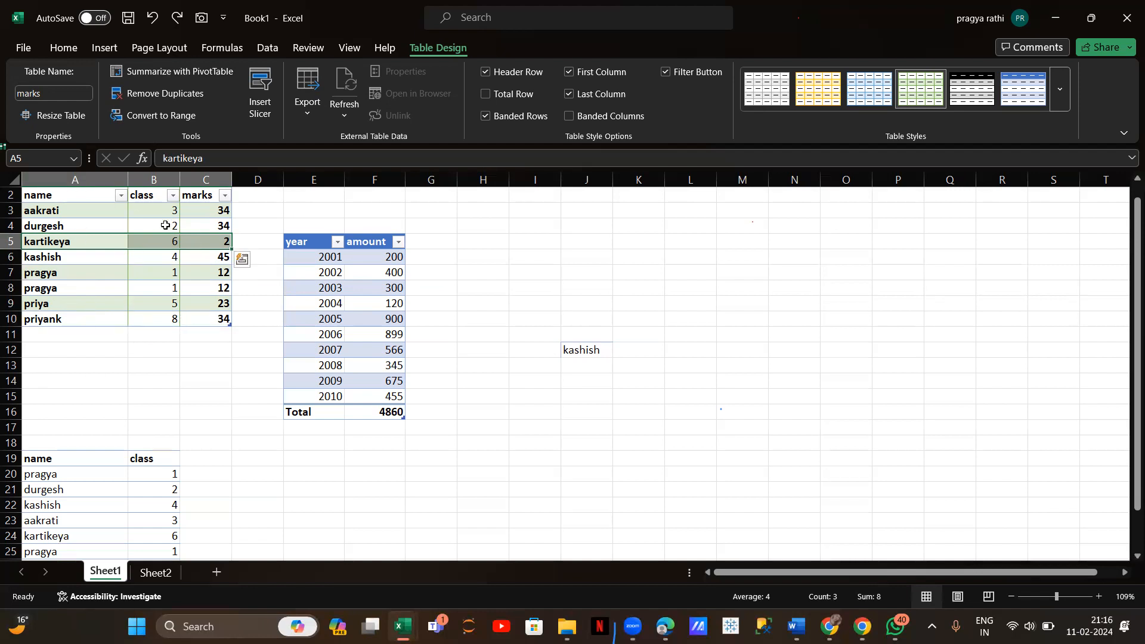
pyautogui.click(151, 116)
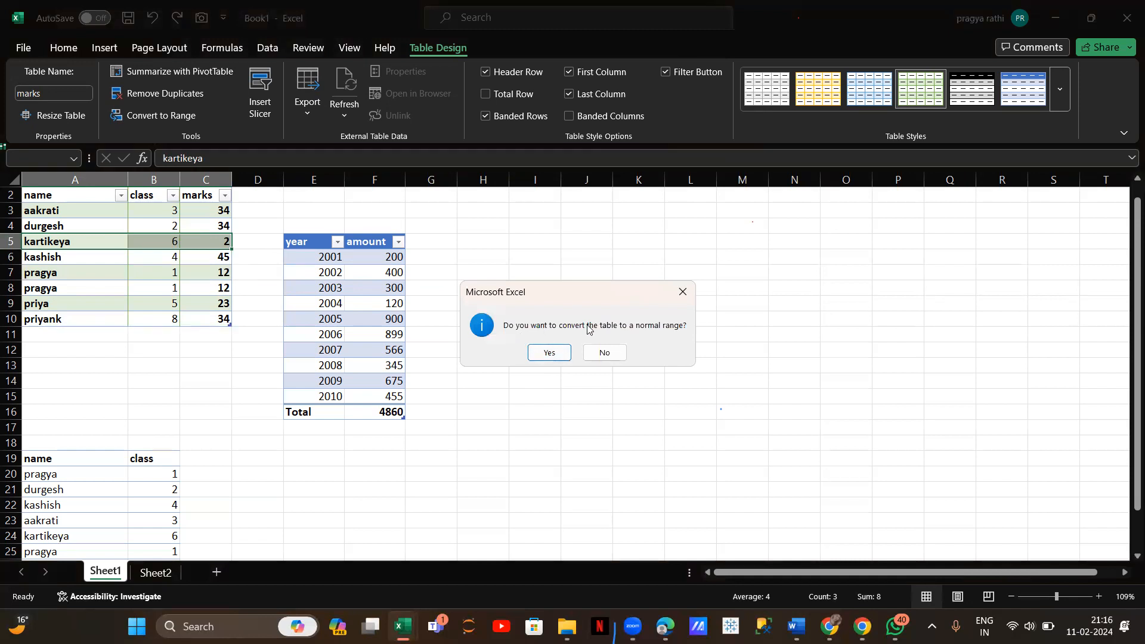
pyautogui.click(550, 353)
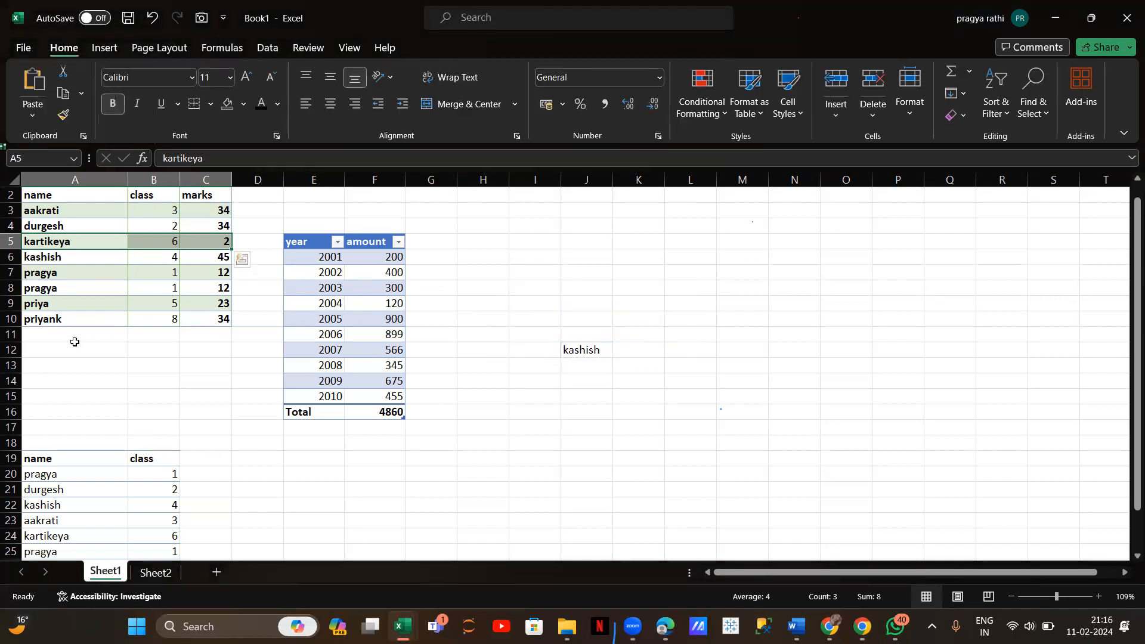
# Step: Compare the available table tools for cells in the converted name/class/marks range and in the year/amount table
pyautogui.click(42, 289)
pyautogui.click(102, 243)
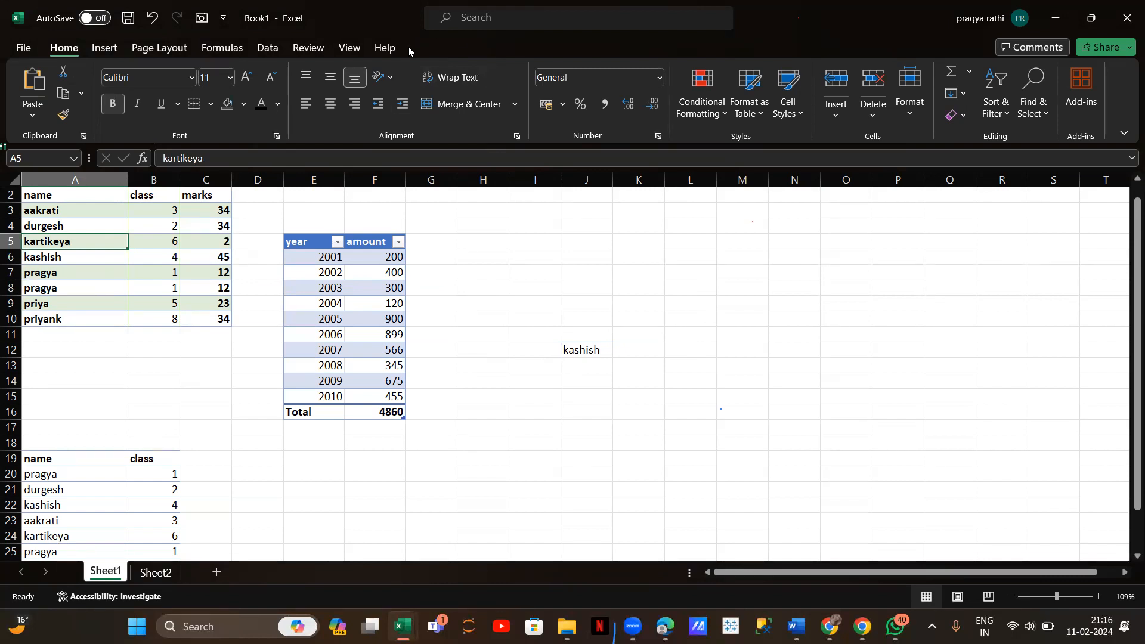
pyautogui.click(371, 341)
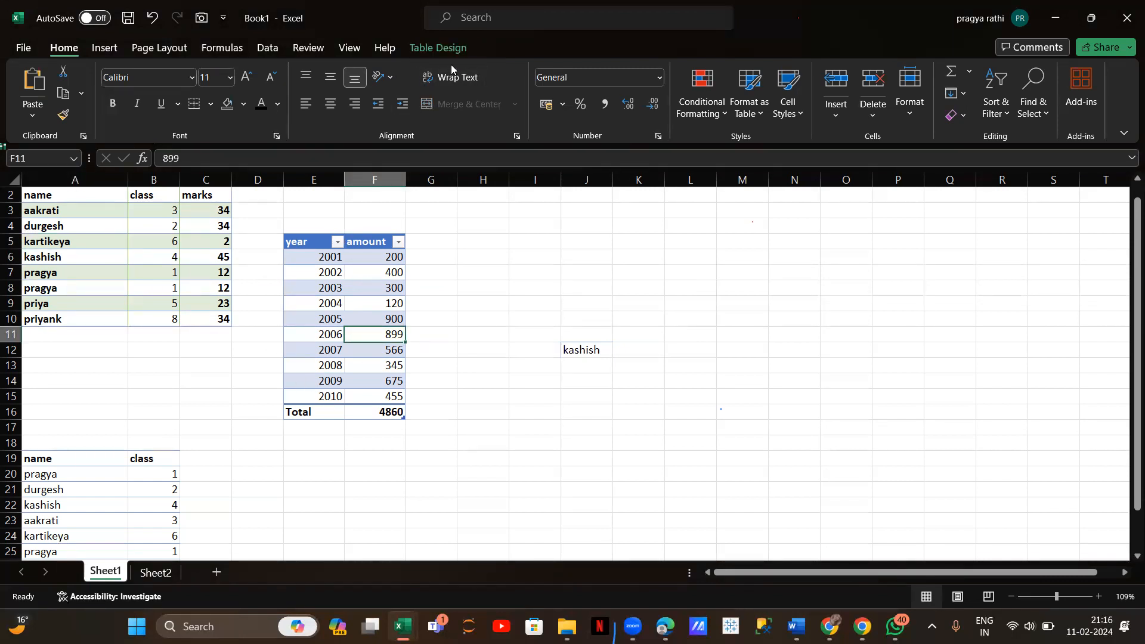
# Step: Turn the range A2:C10 back into a table with headers and name the table marks
pyautogui.click(123, 243)
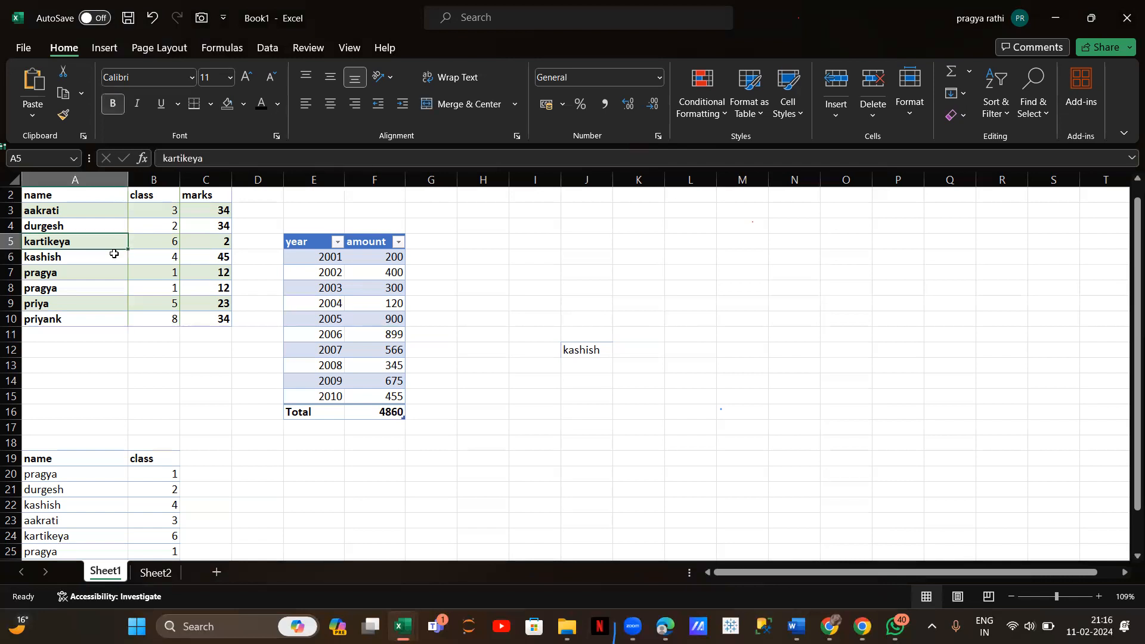
pyautogui.hotkey('ctrl', 't')
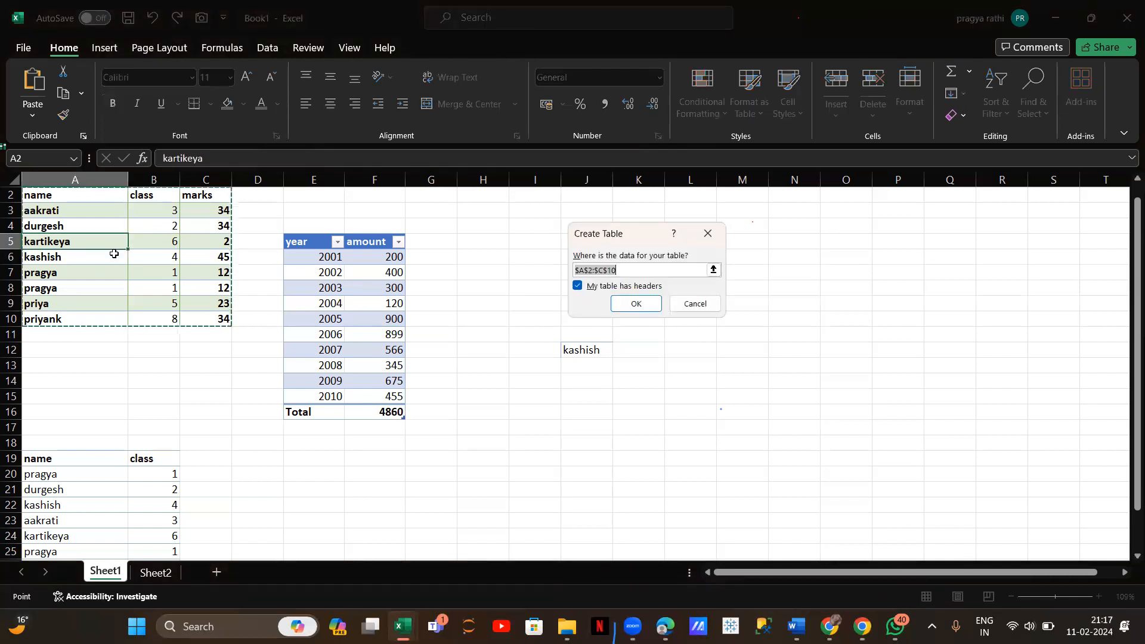
pyautogui.click(635, 302)
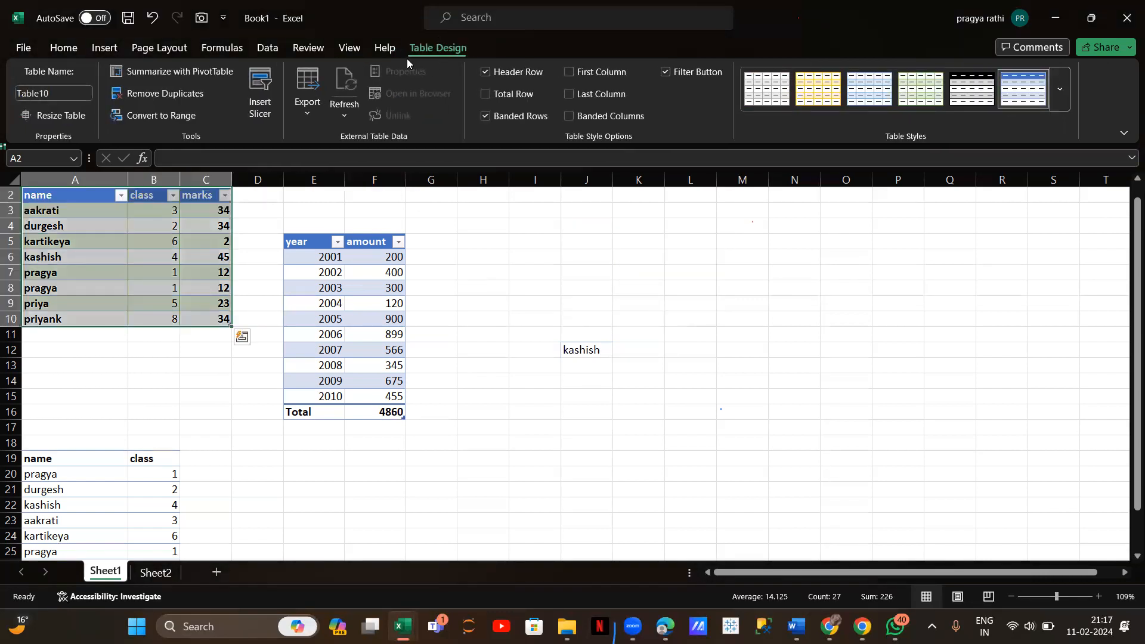
pyautogui.click(52, 94)
pyautogui.press('BackSpace')
pyautogui.write('marks')
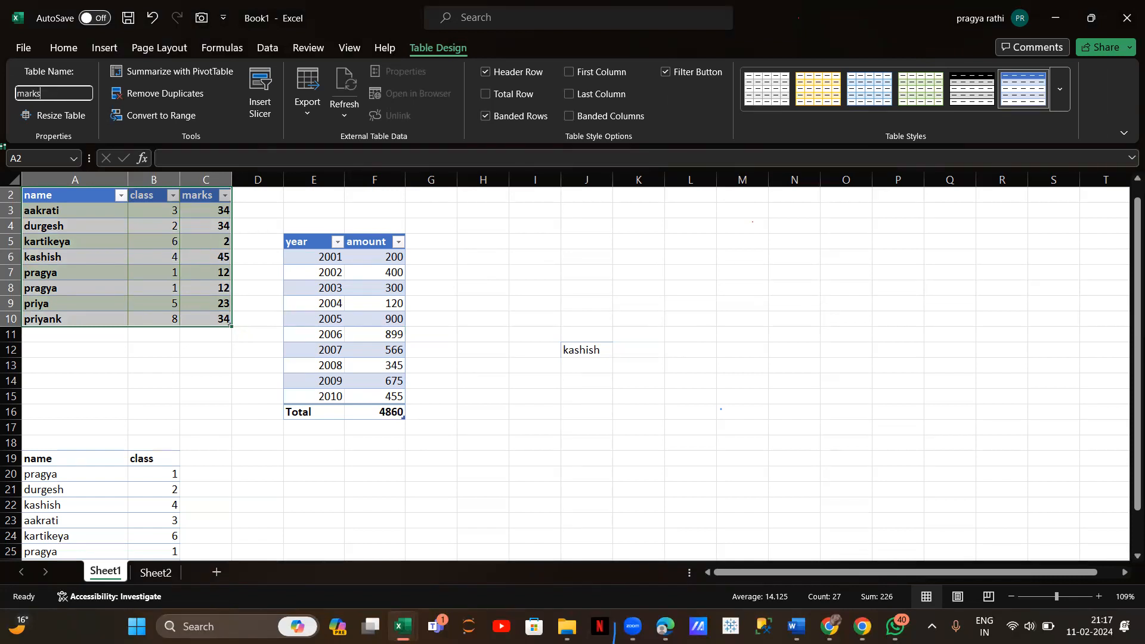
pyautogui.press('Return')
pyautogui.click(380, 213)
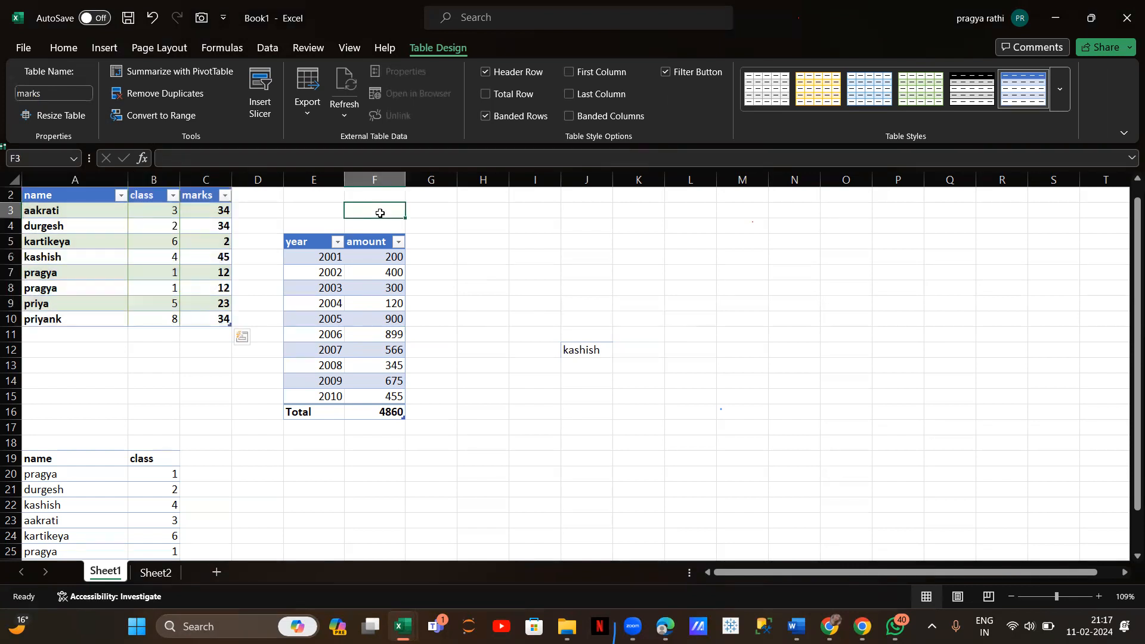
# Step: Filter the marks table's name column to the names in rows 3, 4, 7 and 8, and undo the filter
pyautogui.click(135, 259)
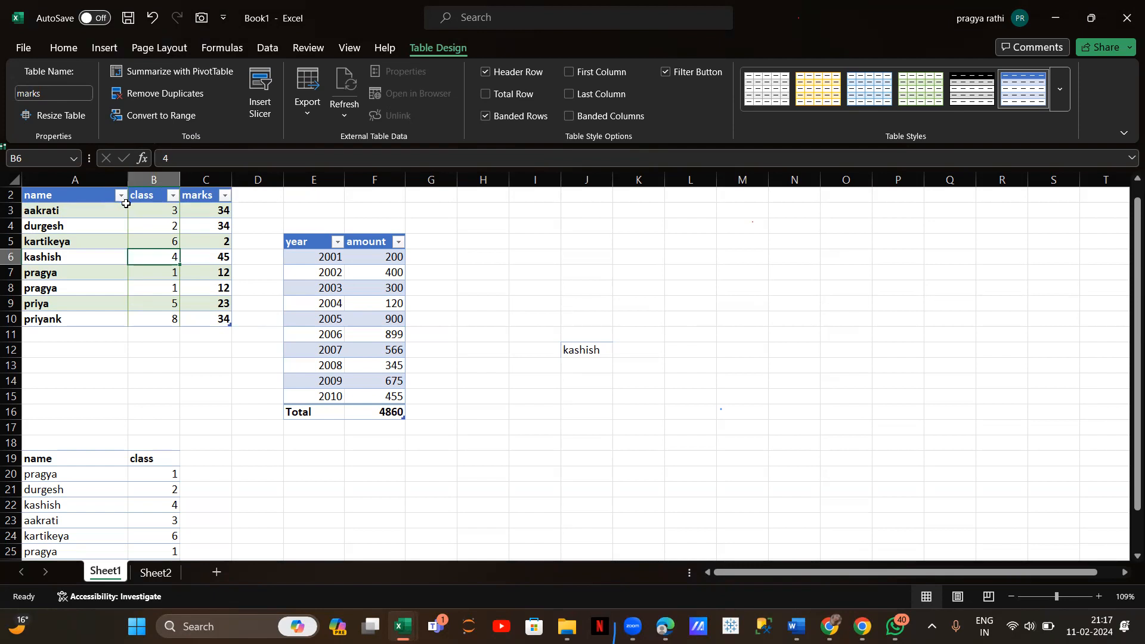
pyautogui.click(122, 197)
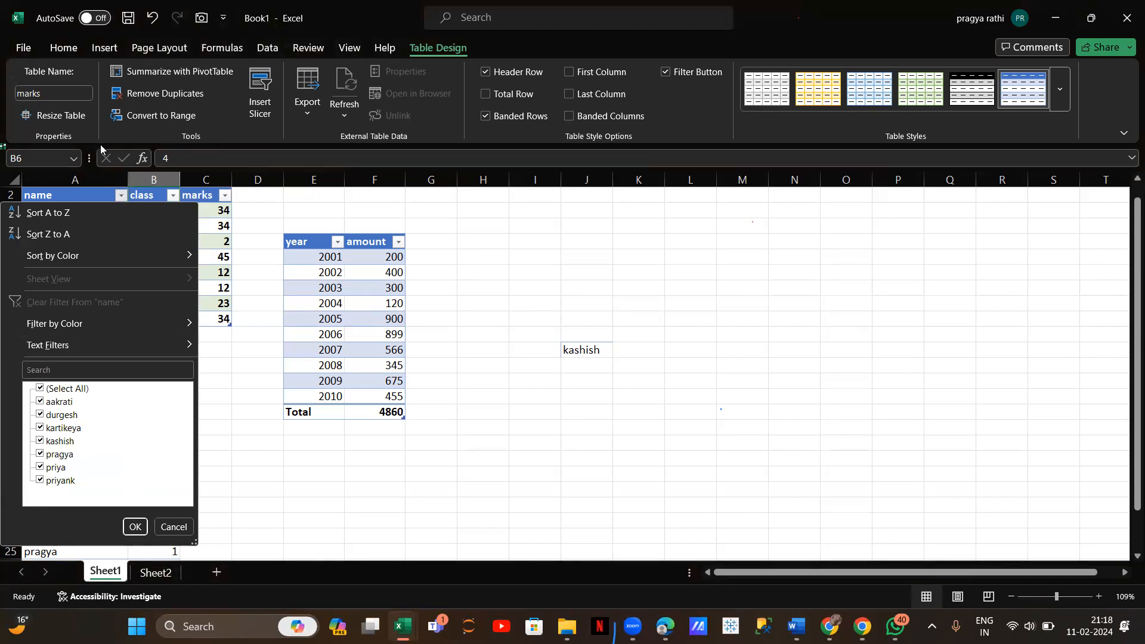
pyautogui.click(121, 195)
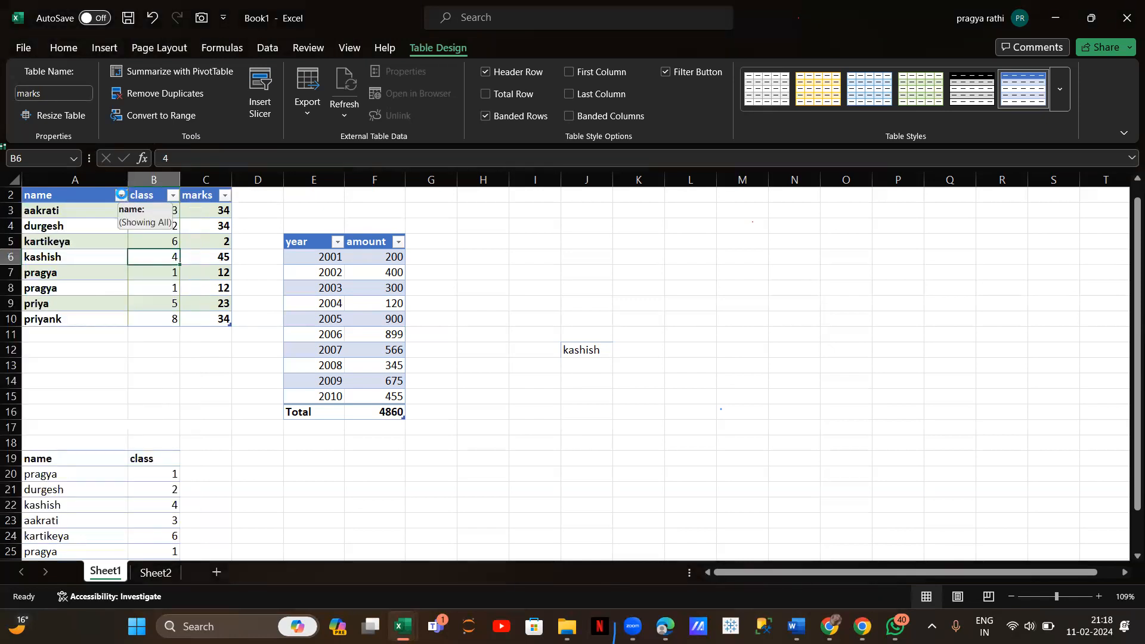
pyautogui.click(121, 195)
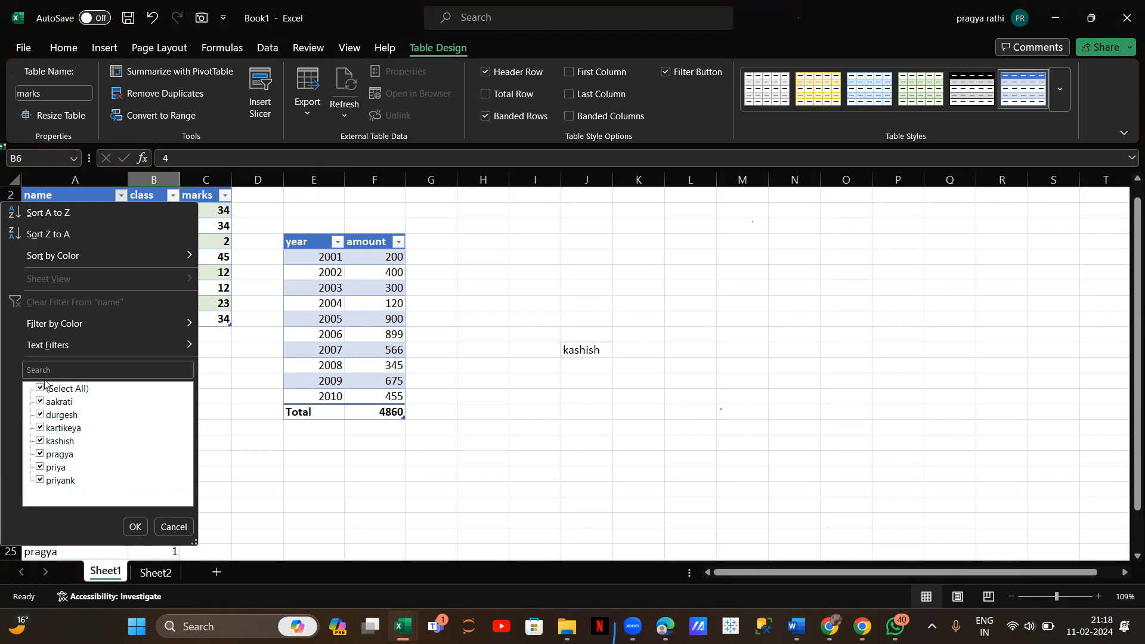
pyautogui.click(39, 390)
pyautogui.click(40, 402)
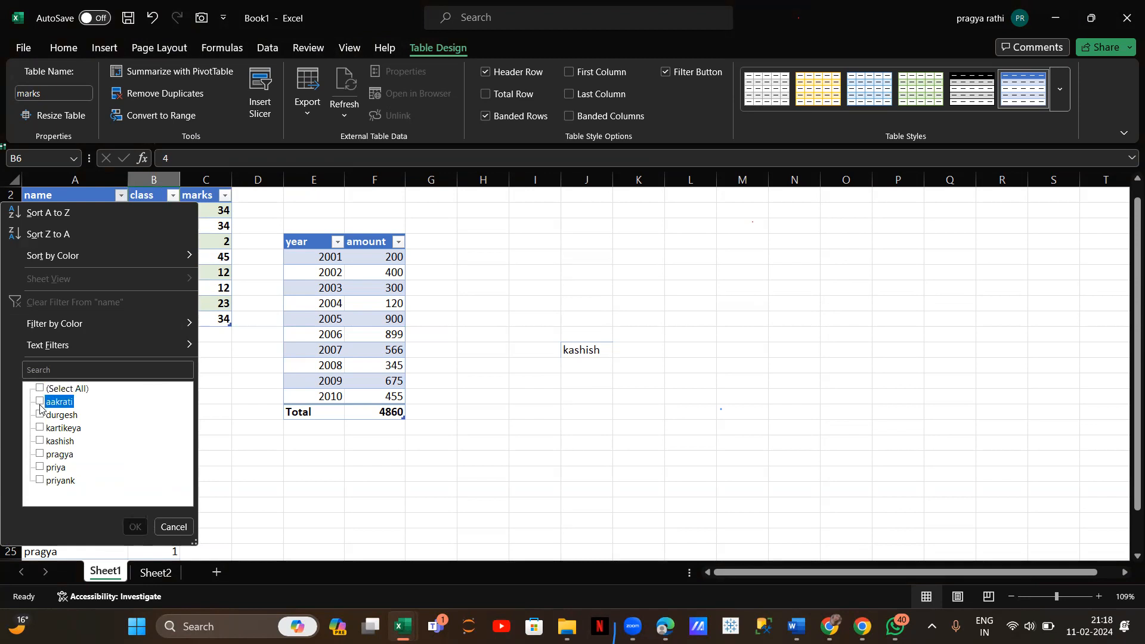
pyautogui.click(40, 416)
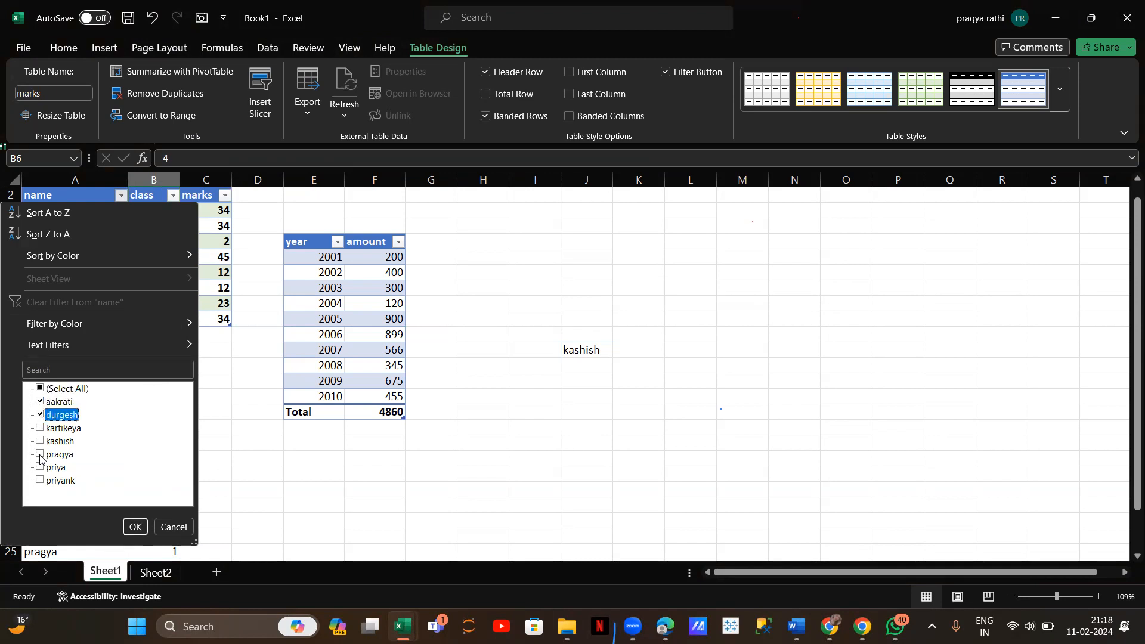
pyautogui.click(40, 455)
pyautogui.click(143, 529)
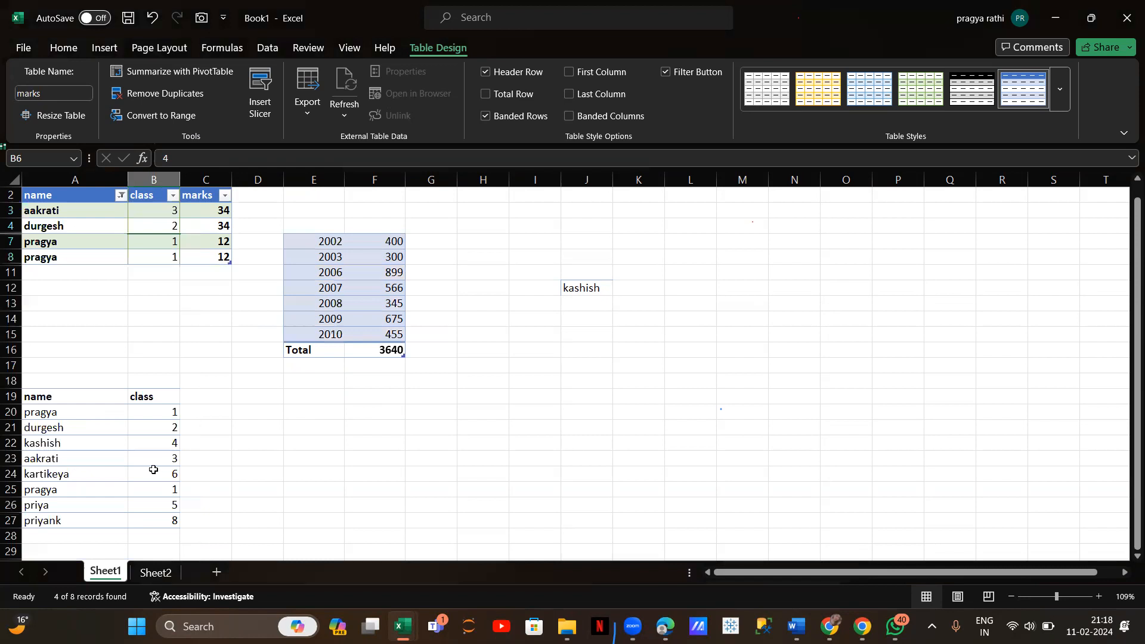
pyautogui.hotkey('ctrl', 'z')
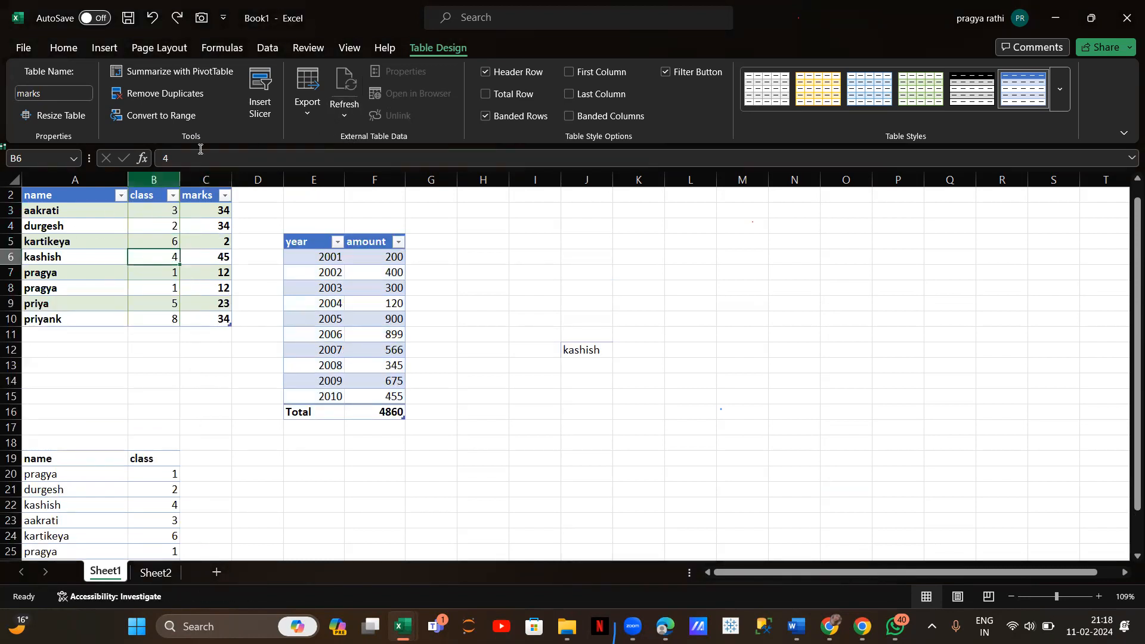
# Step: Insert a slicer for the name column of the marks table
pyautogui.click(258, 107)
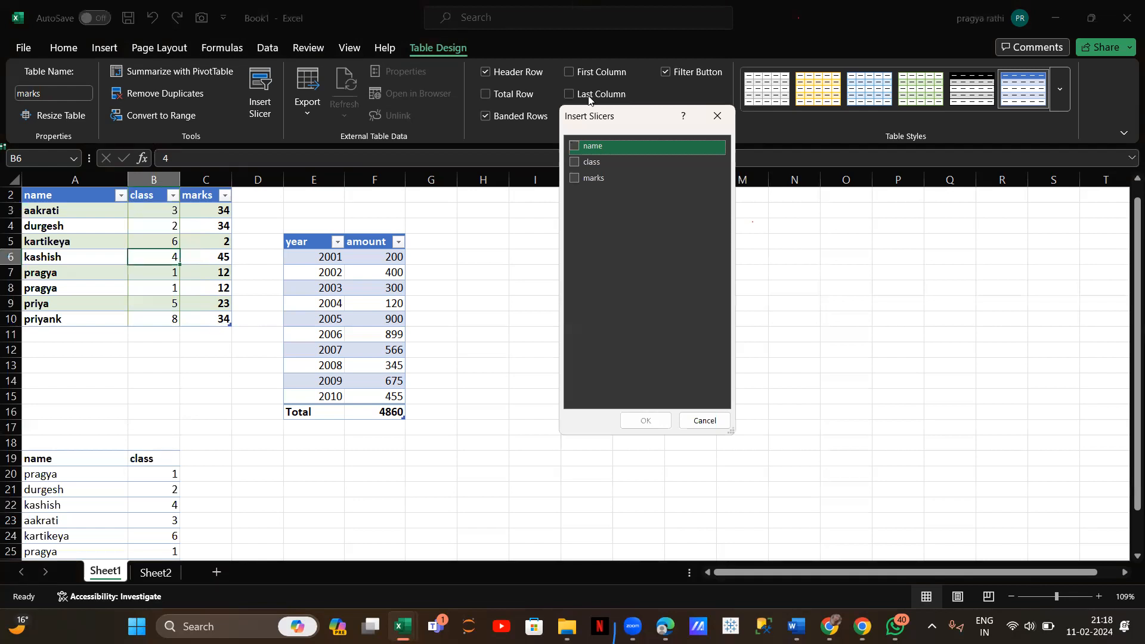
pyautogui.click(574, 145)
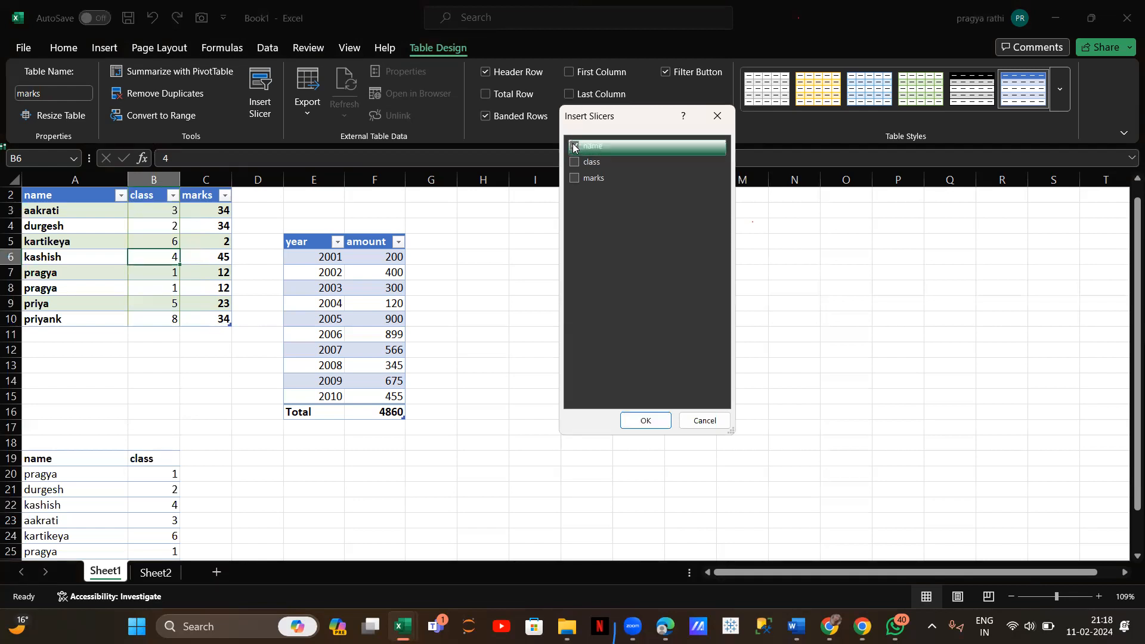
pyautogui.click(645, 422)
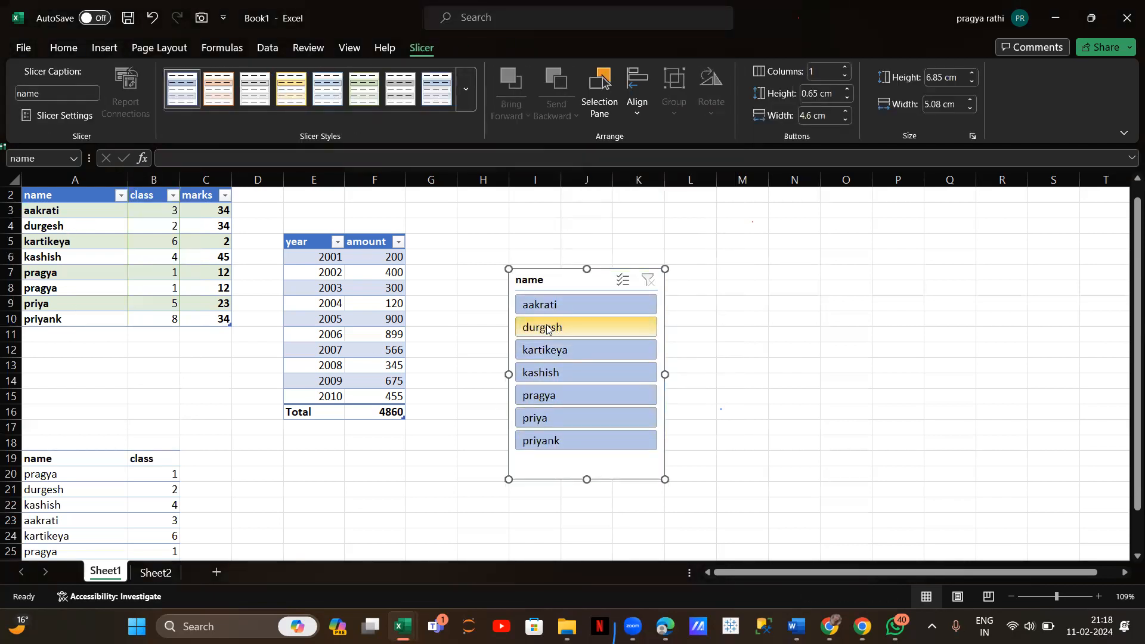
# Step: Filter the marks table by one name at a time with the slicer, ending on the second name in its list
pyautogui.click(547, 306)
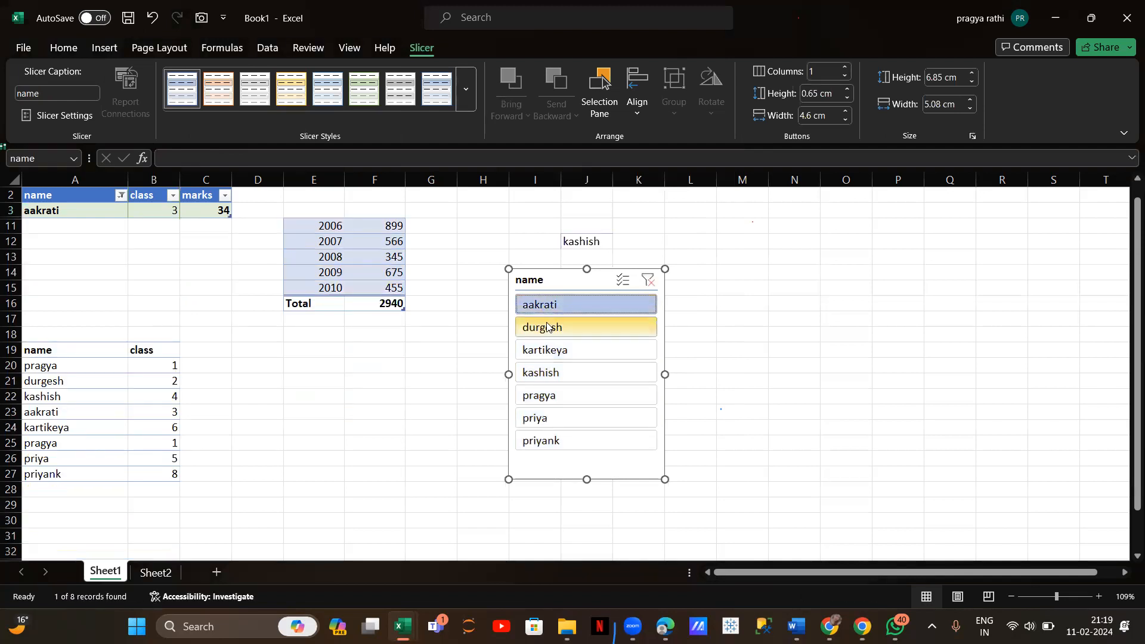
pyautogui.click(546, 327)
pyautogui.click(542, 397)
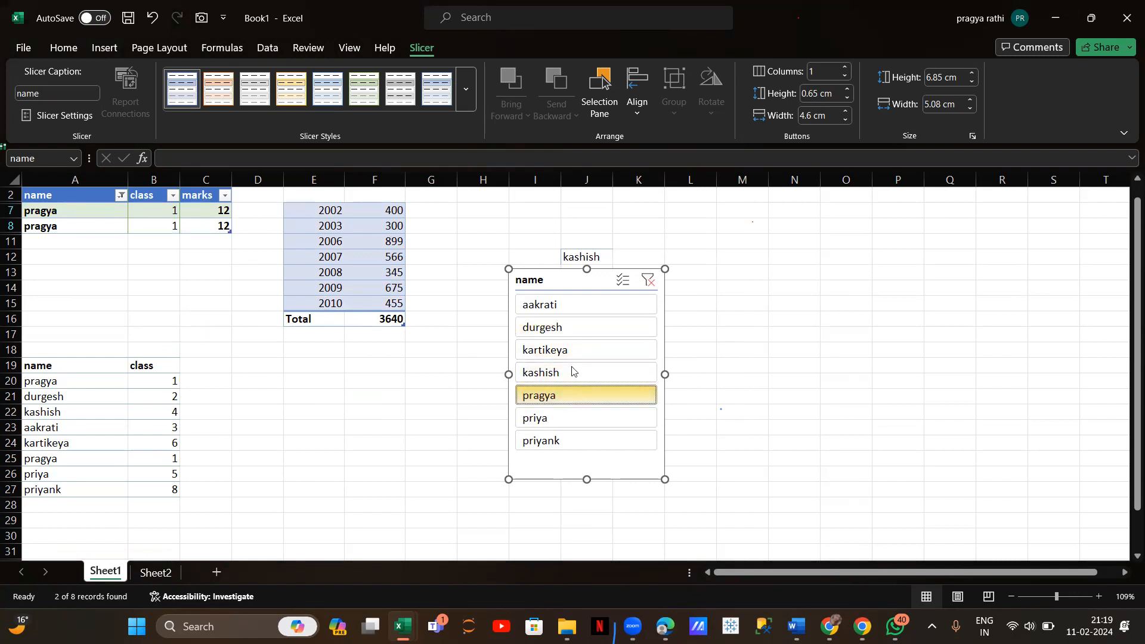
pyautogui.click(569, 350)
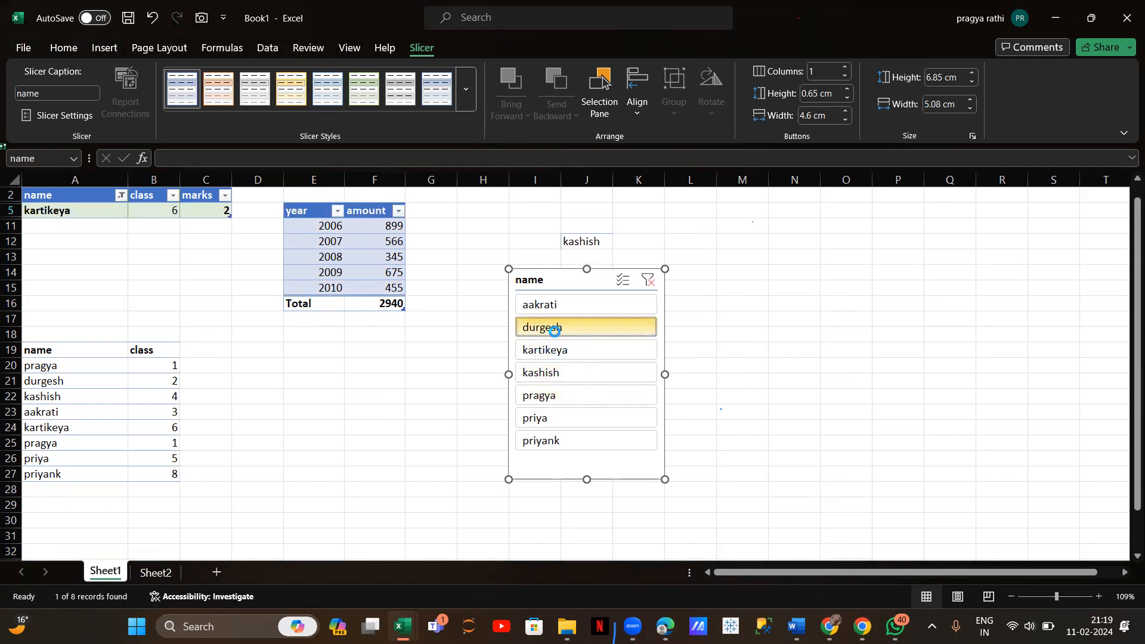
pyautogui.click(546, 328)
# Step: Turn on multi-select in the name slicer and add its first and fifth entries to the filter
pyautogui.moveTo(611, 287); pyautogui.dragTo(616, 285)
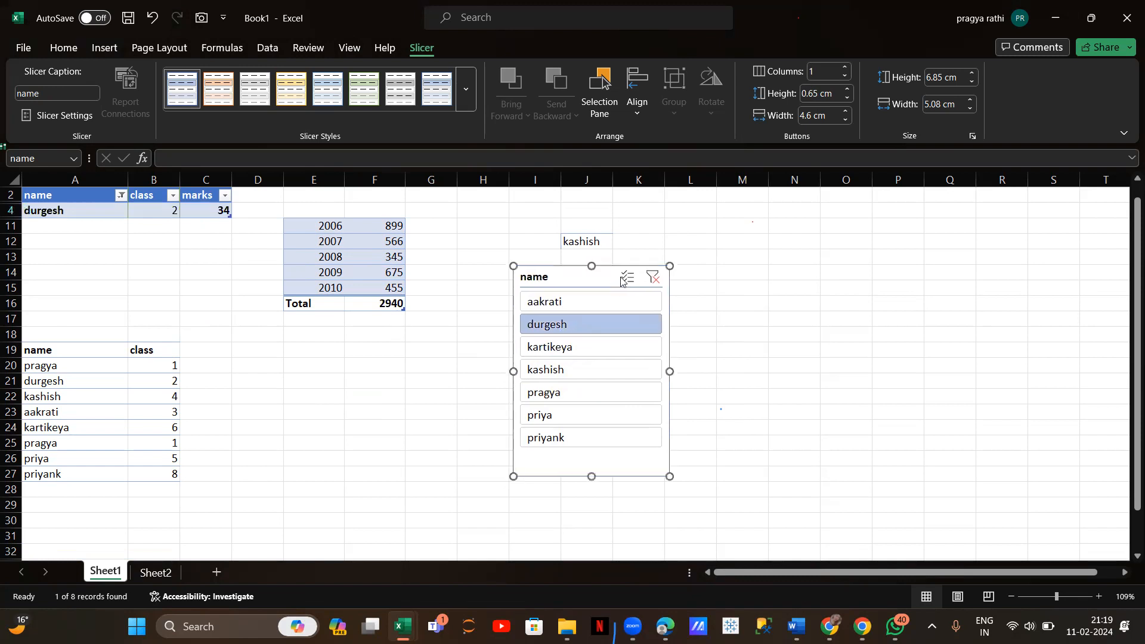
pyautogui.click(626, 278)
pyautogui.click(609, 297)
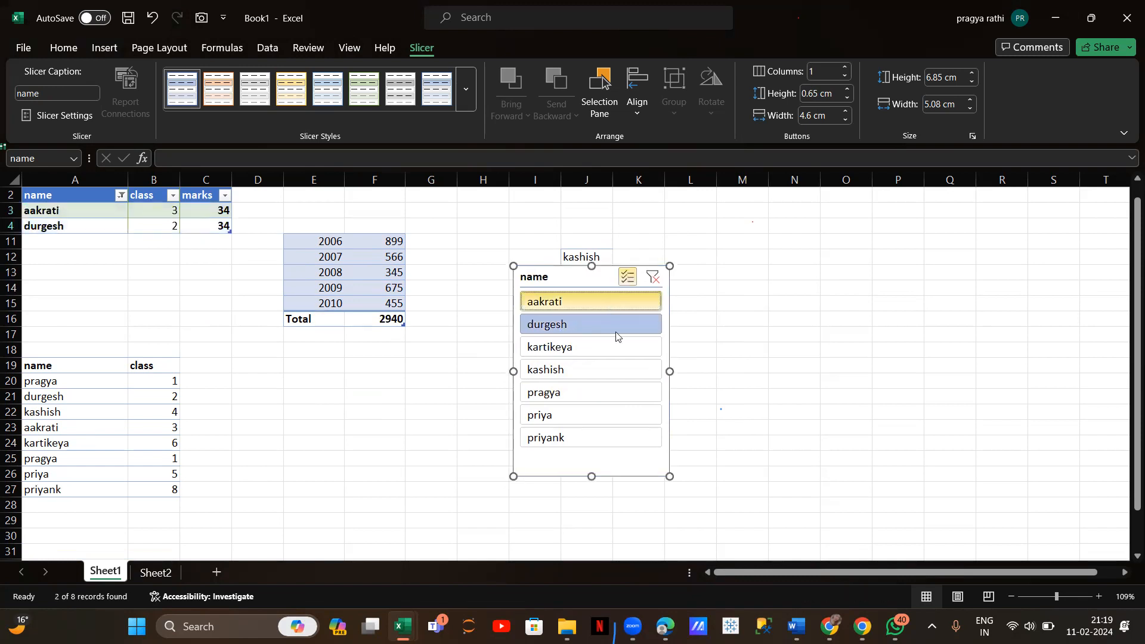
pyautogui.click(580, 390)
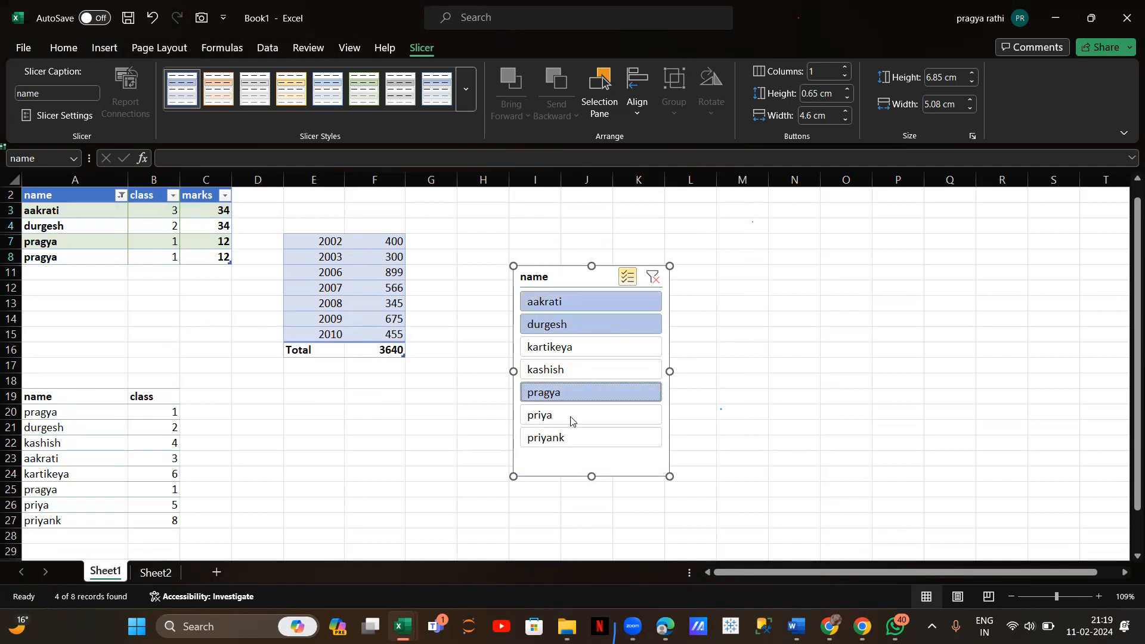
# Step: Shorten the name slicer to about 3.64 cm high and move it over columns J to L
pyautogui.moveTo(592, 476); pyautogui.dragTo(617, 378)
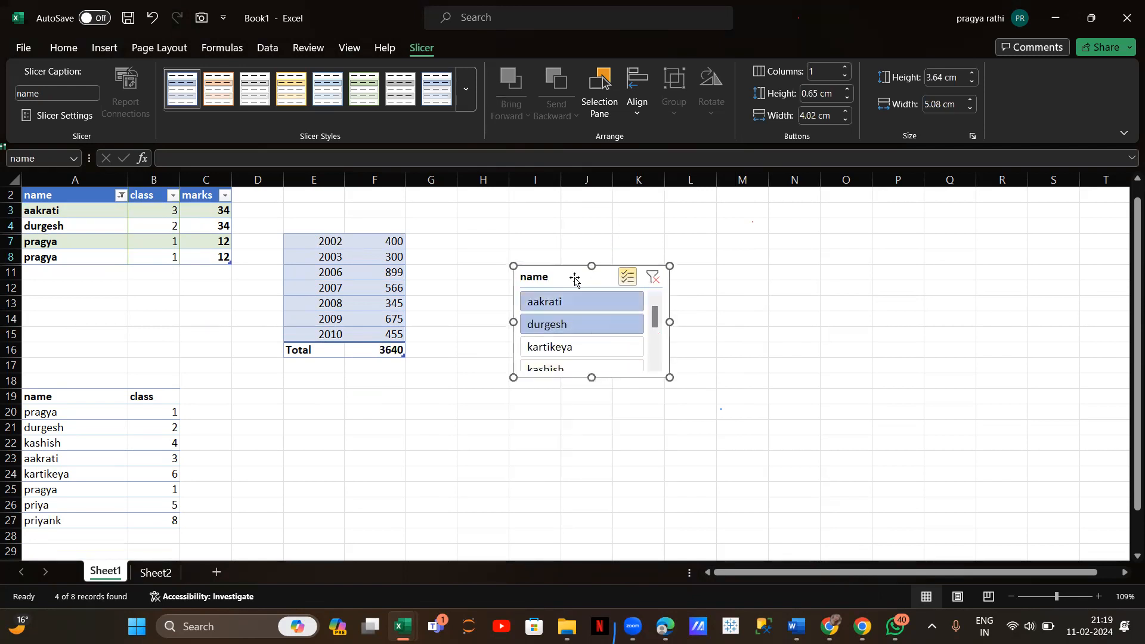
pyautogui.moveTo(576, 281); pyautogui.dragTo(643, 307)
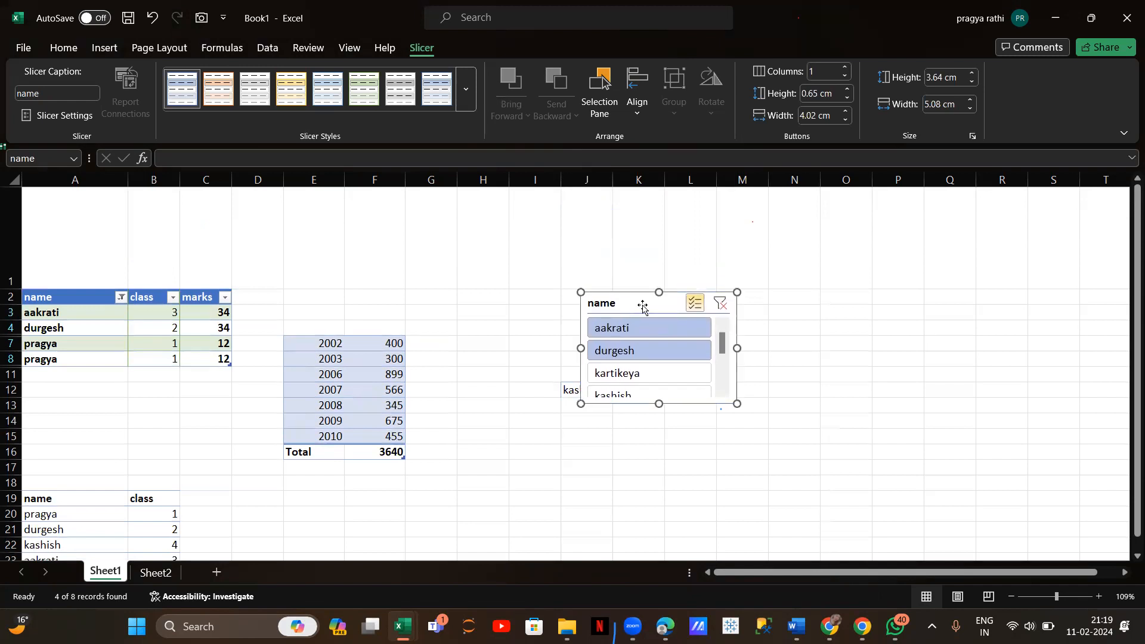
# Step: Look through the name list in the shortened slicer and the worksheet around it
pyautogui.click(444, 434)
pyautogui.scroll(-3, 443, 433)
pyautogui.scroll(3, 444, 434)
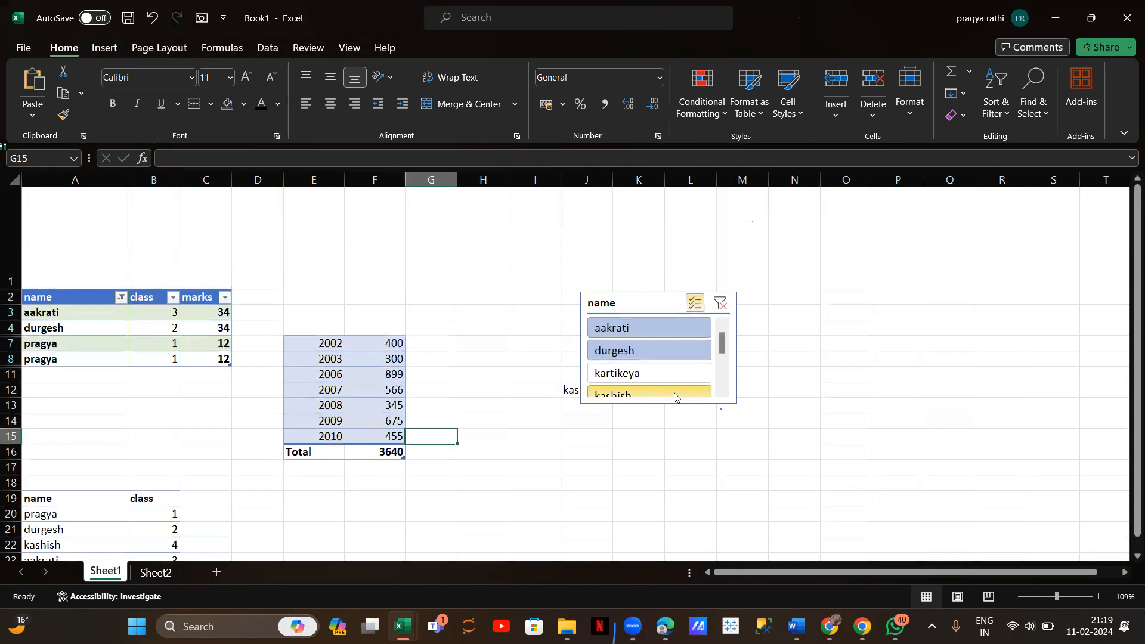
pyautogui.scroll(-1, 669, 389)
pyautogui.scroll(1, 670, 390)
pyautogui.scroll(-2, 722, 392)
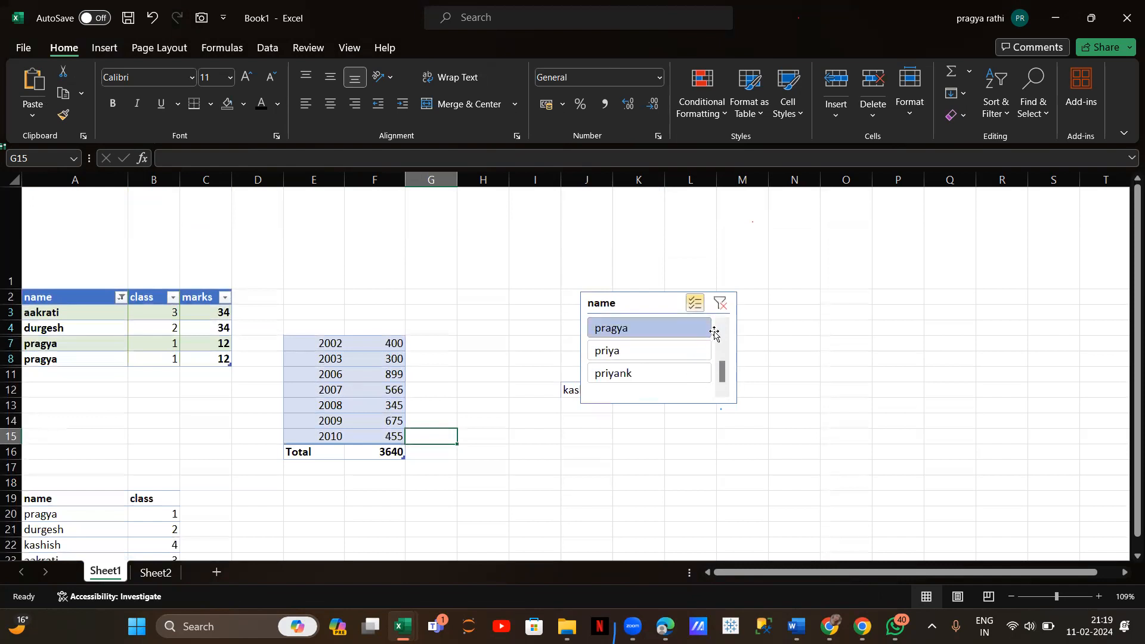
pyautogui.scroll(2, 715, 334)
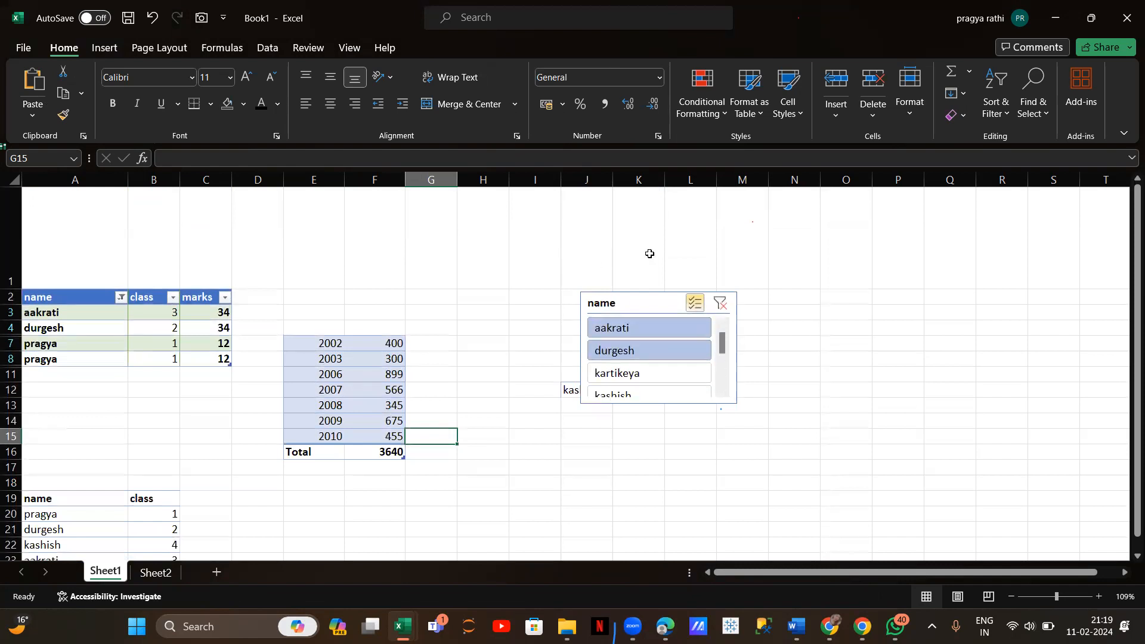
pyautogui.scroll(-1, 581, 341)
pyautogui.scroll(1, 582, 340)
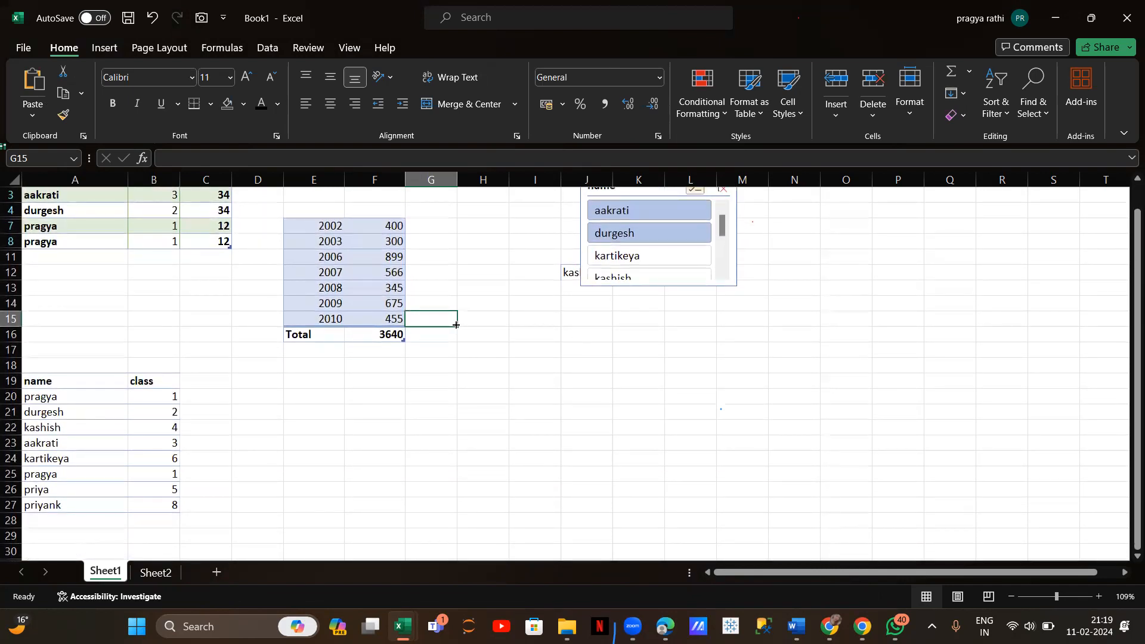
# Step: Delete the name slicer and reset the marks table's name filter to include all names
pyautogui.click(529, 363)
pyautogui.scroll(3, 440, 437)
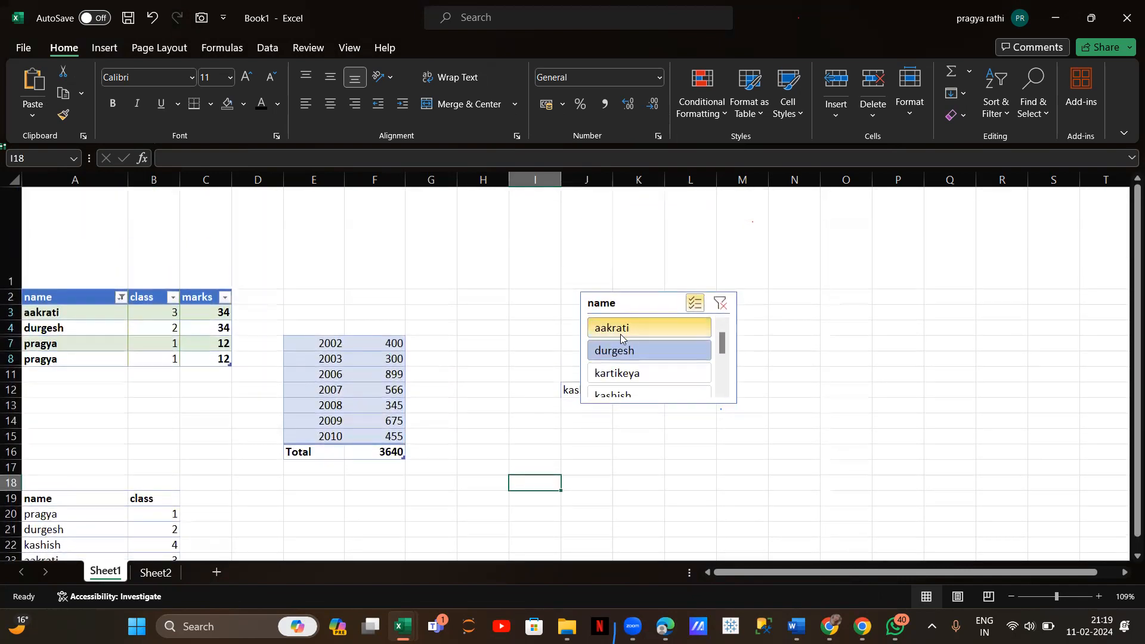
pyautogui.click(639, 309)
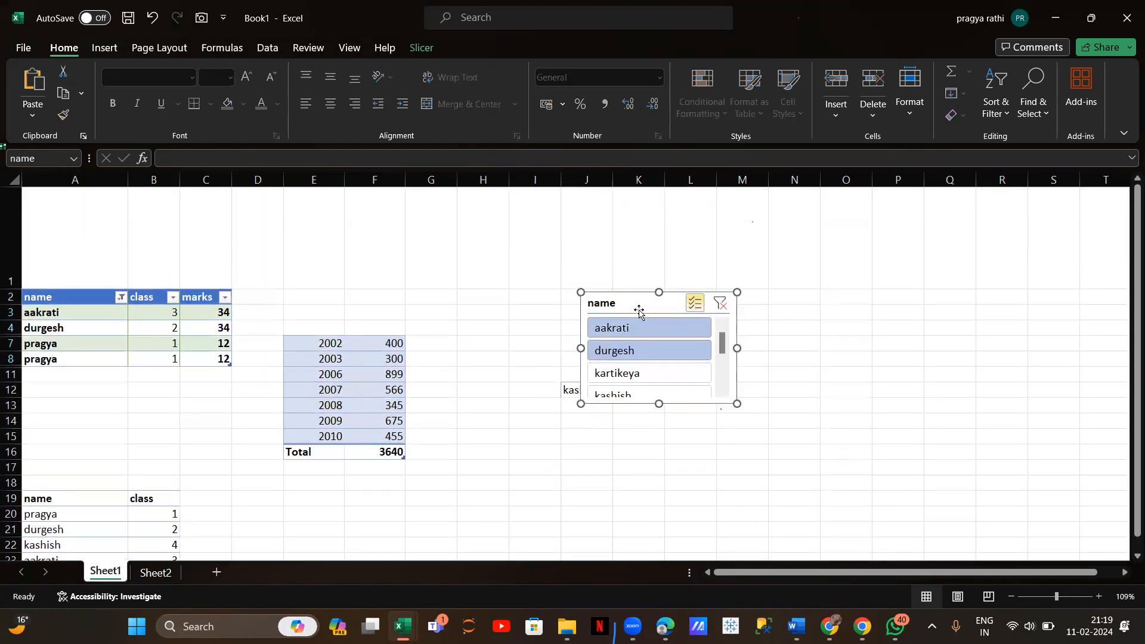
pyautogui.press('Delete')
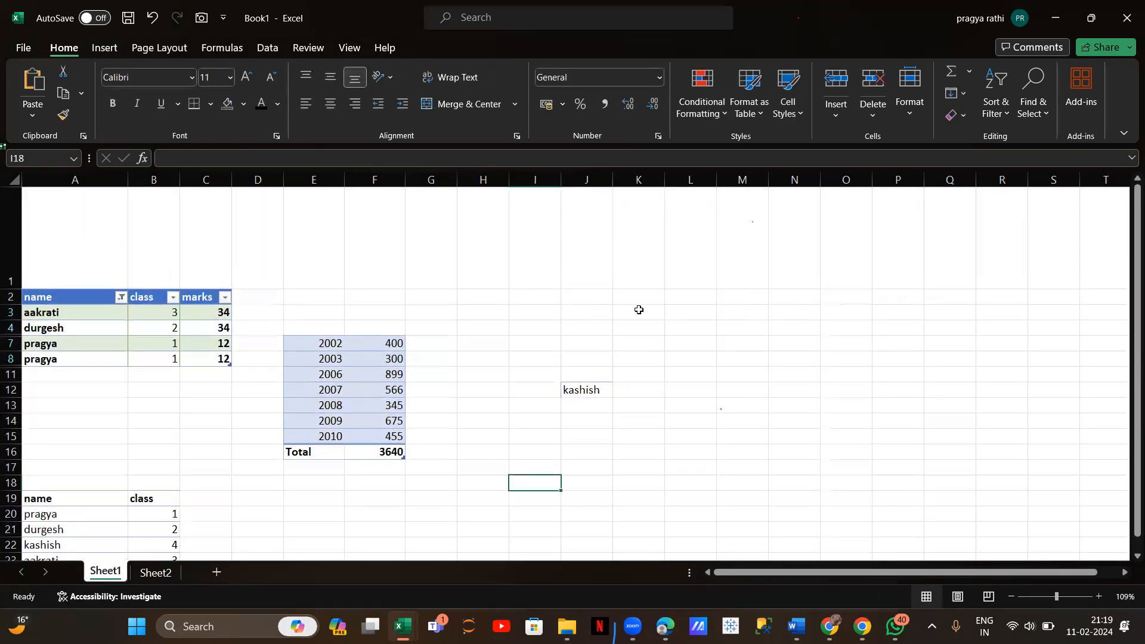
pyautogui.click(122, 297)
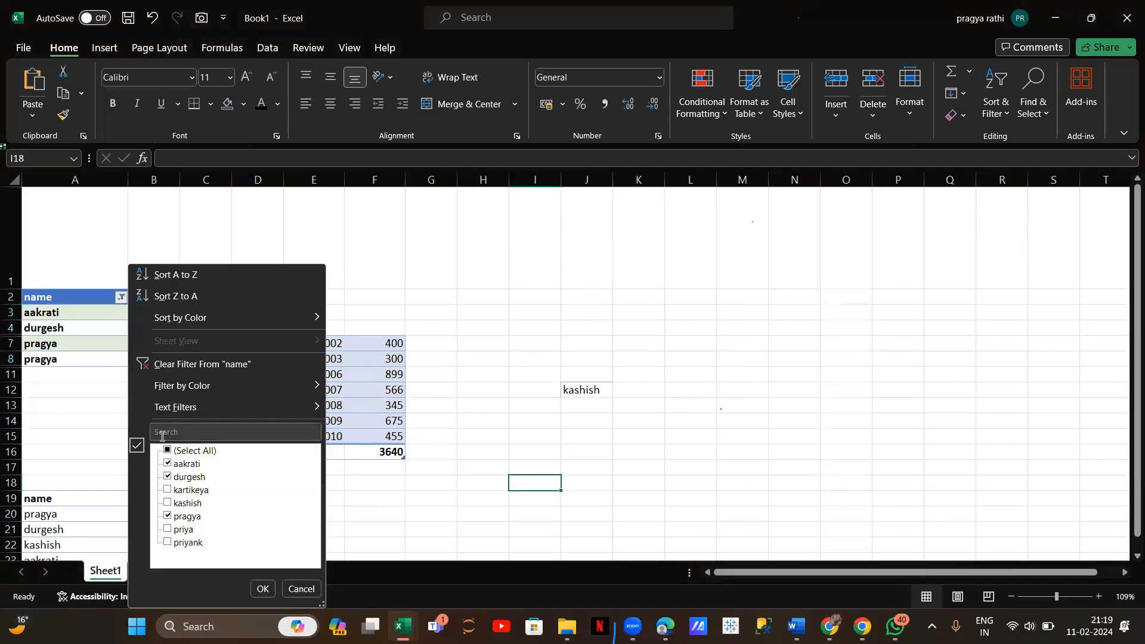
pyautogui.click(167, 452)
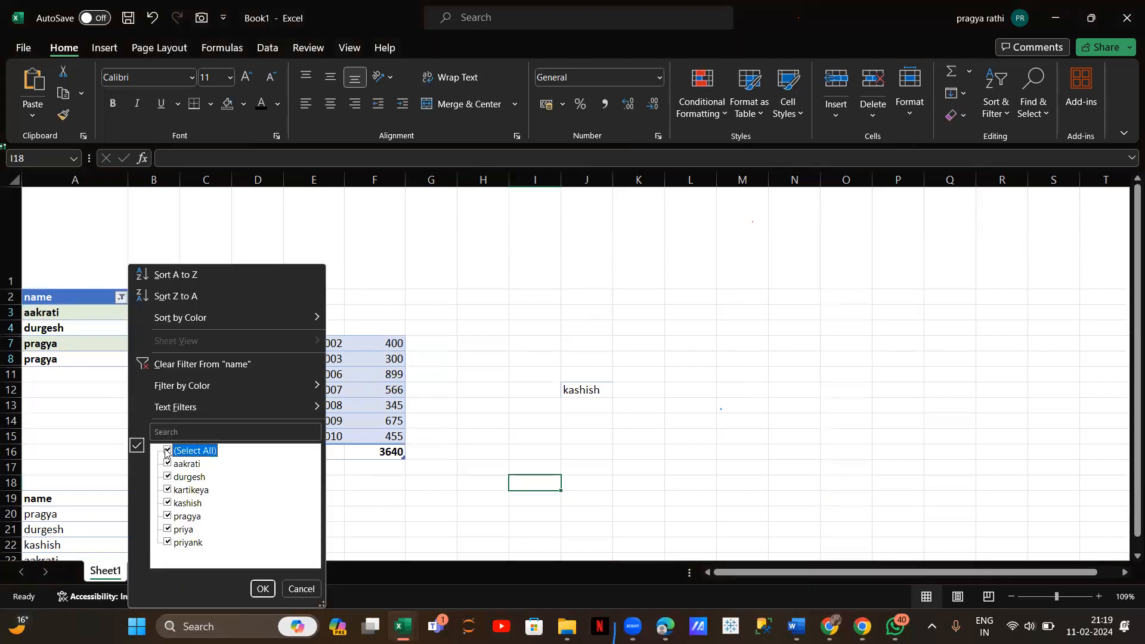
pyautogui.click(261, 589)
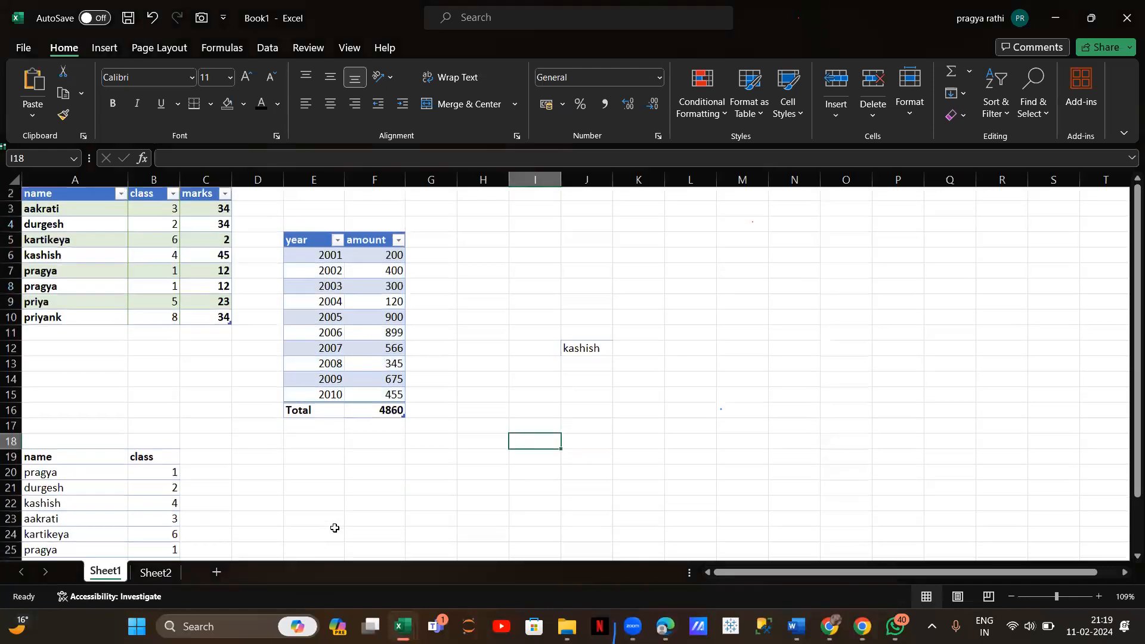
# Step: Insert a slicer for the name column of the marks table
pyautogui.click(35, 288)
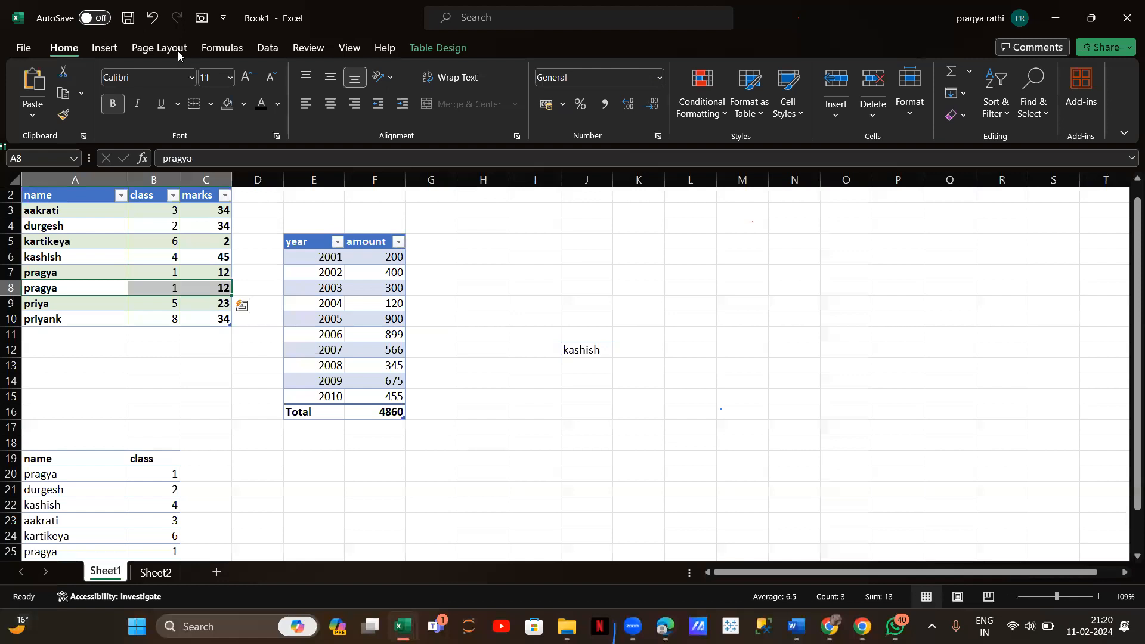
pyautogui.click(421, 47)
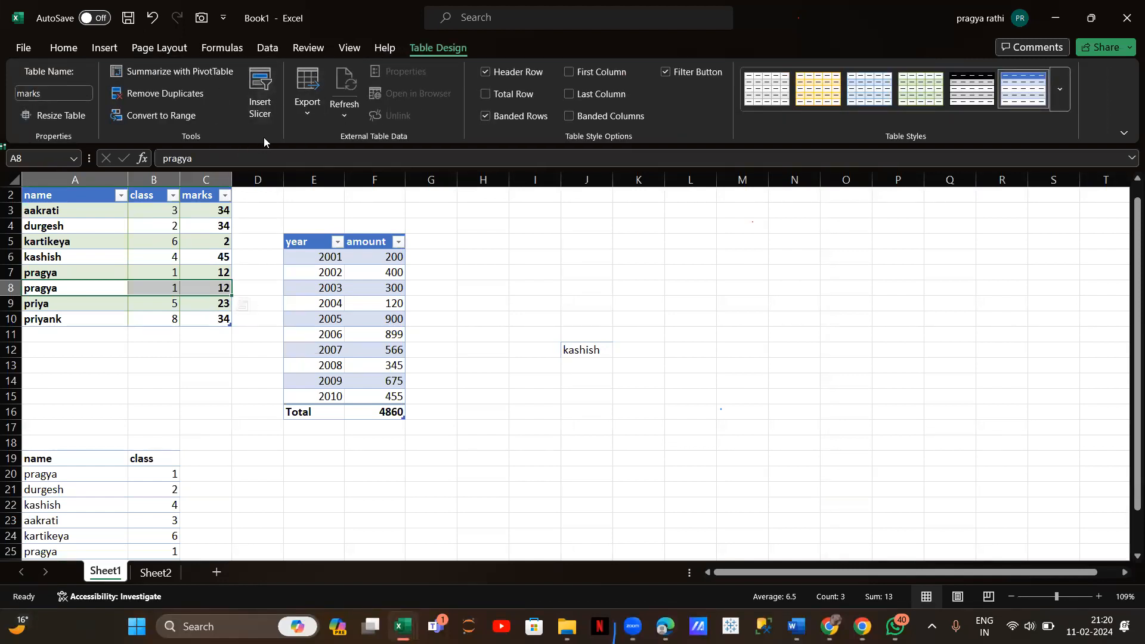
pyautogui.click(259, 106)
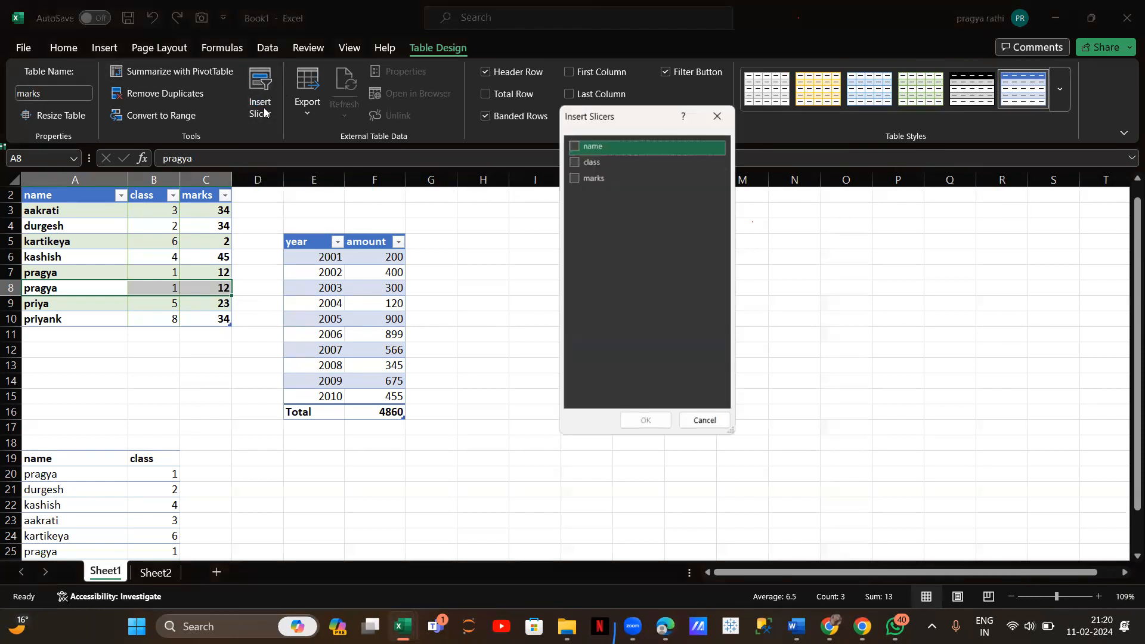
pyautogui.click(574, 146)
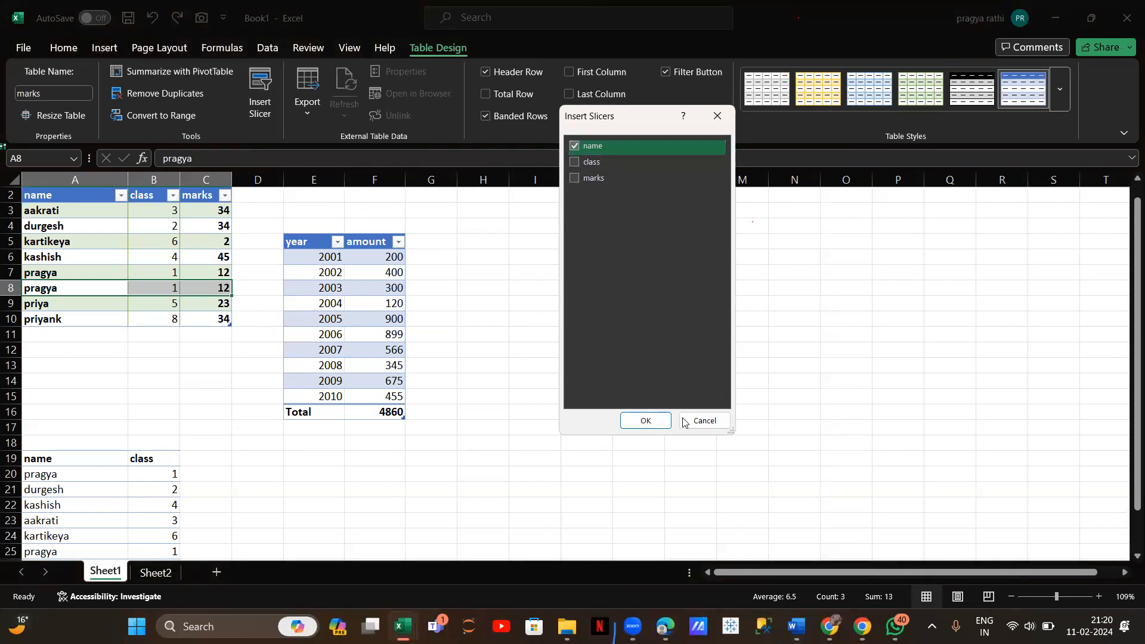
pyautogui.click(639, 421)
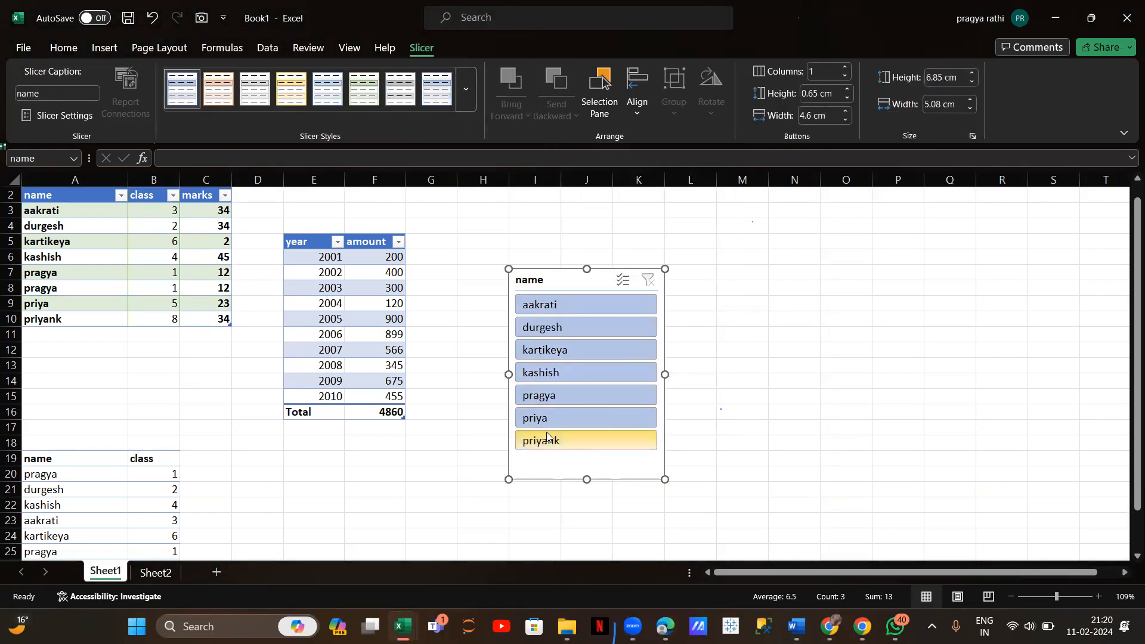
# Step: Filter the marks table through several single names with the new slicer, ending on the fourth name in its list
pyautogui.click(556, 392)
pyautogui.click(557, 376)
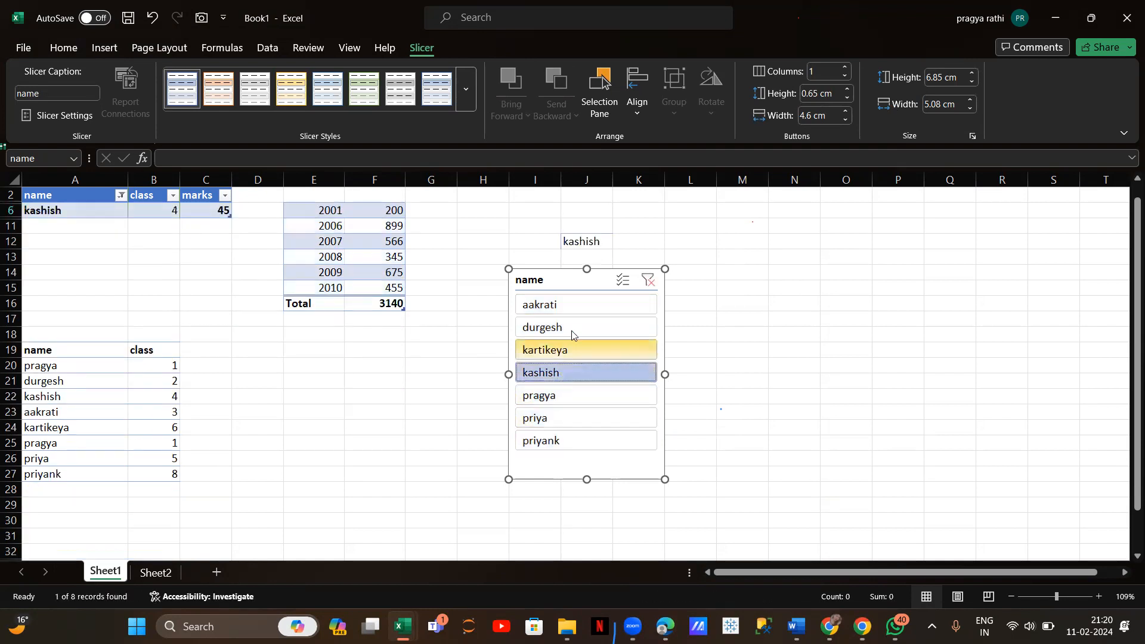
pyautogui.click(572, 328)
pyautogui.click(589, 418)
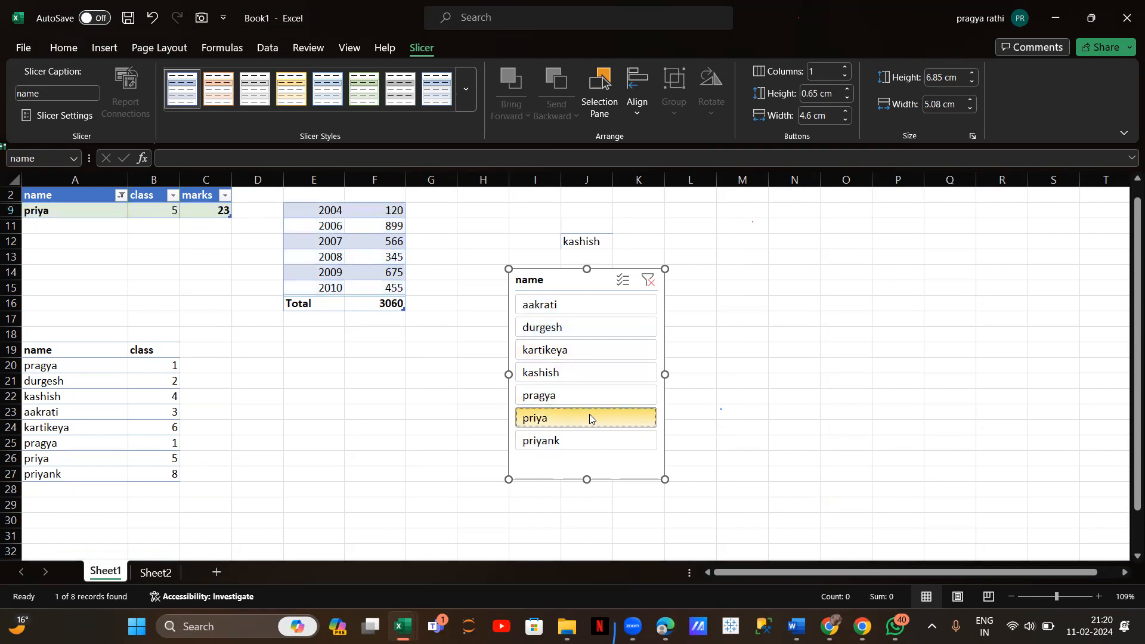
pyautogui.click(573, 325)
pyautogui.click(574, 352)
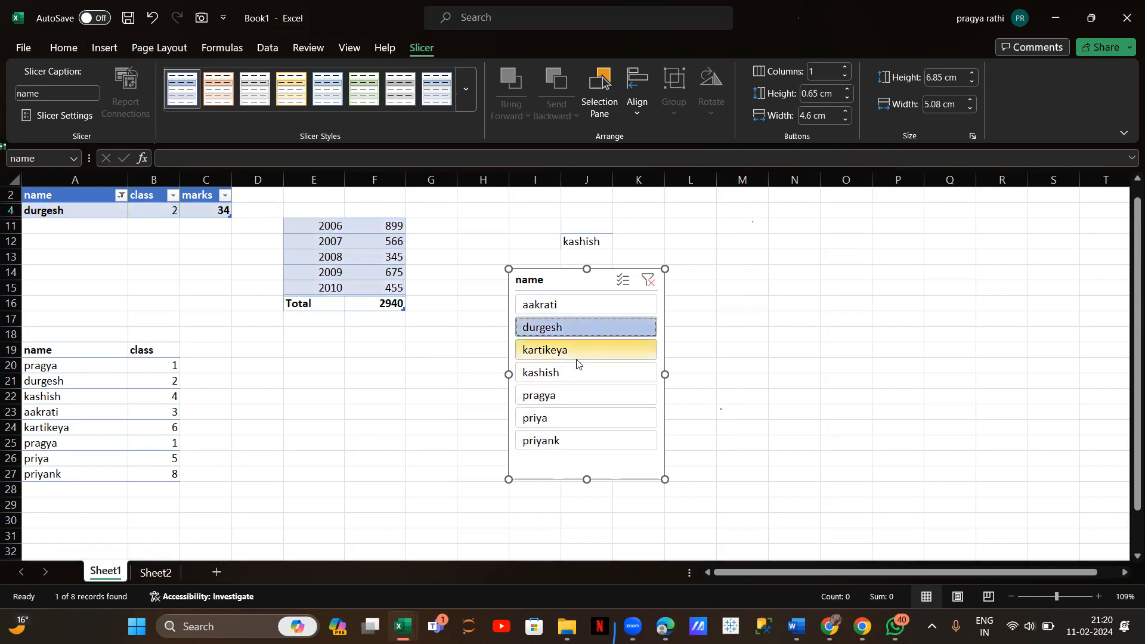
pyautogui.click(574, 373)
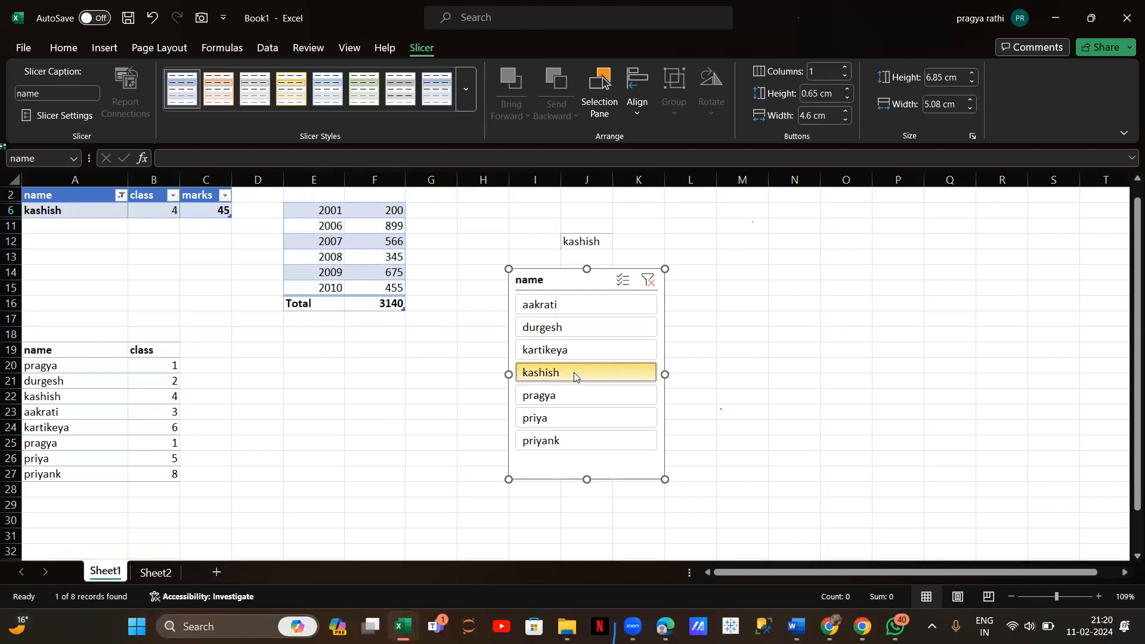
# Step: Turn on multi-select in the slicer and add the second, first and fifth names to the filter
pyautogui.click(623, 286)
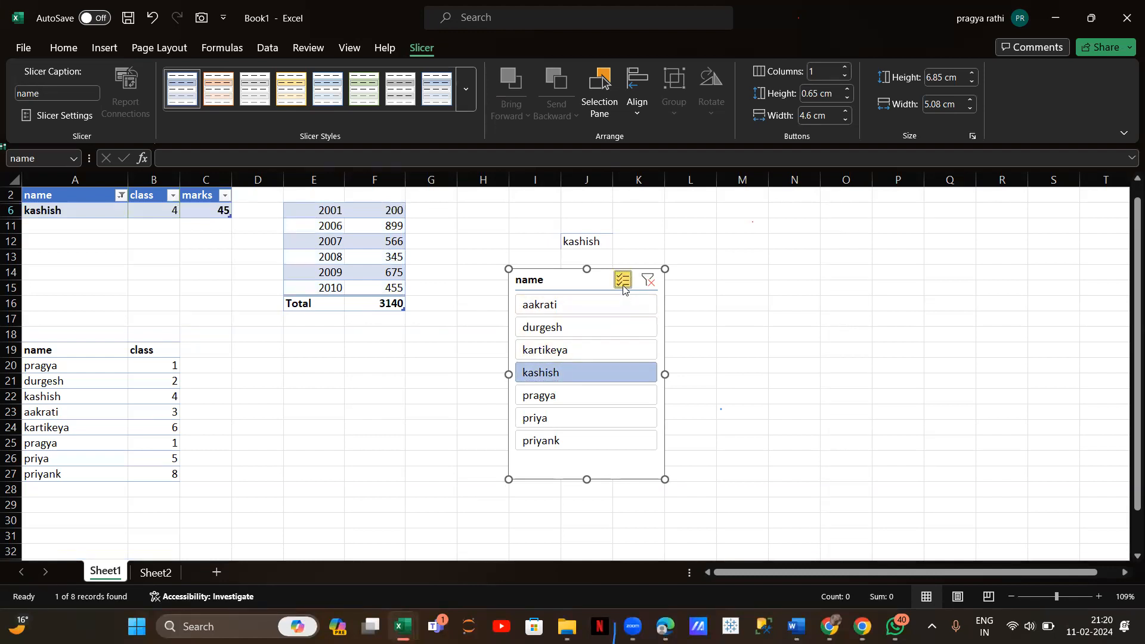
pyautogui.click(558, 330)
pyautogui.click(554, 307)
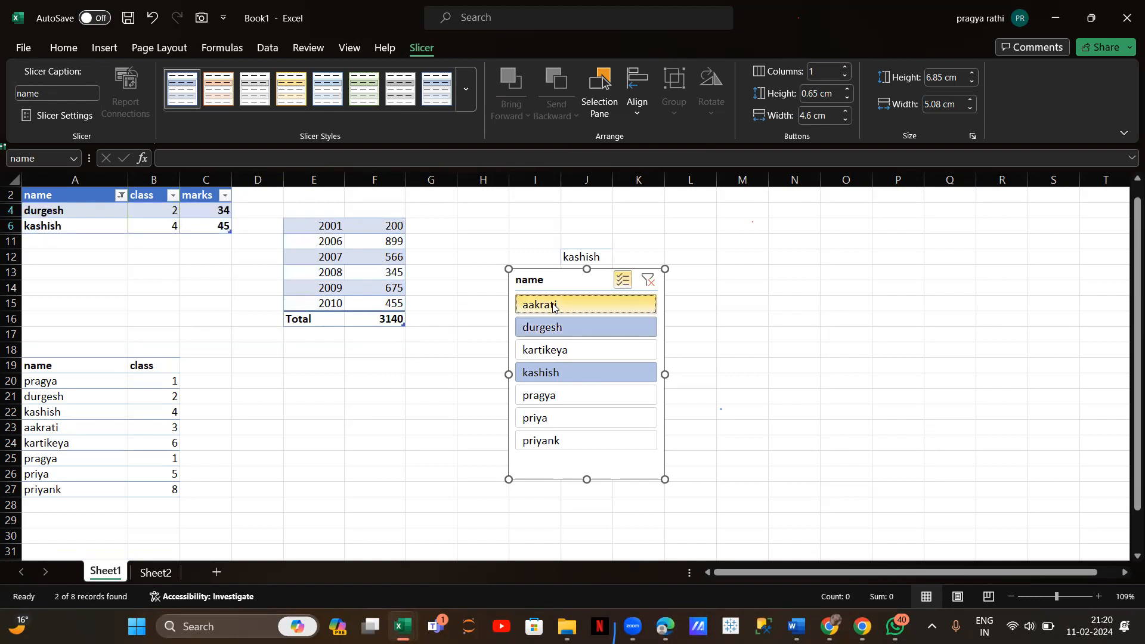
pyautogui.click(557, 396)
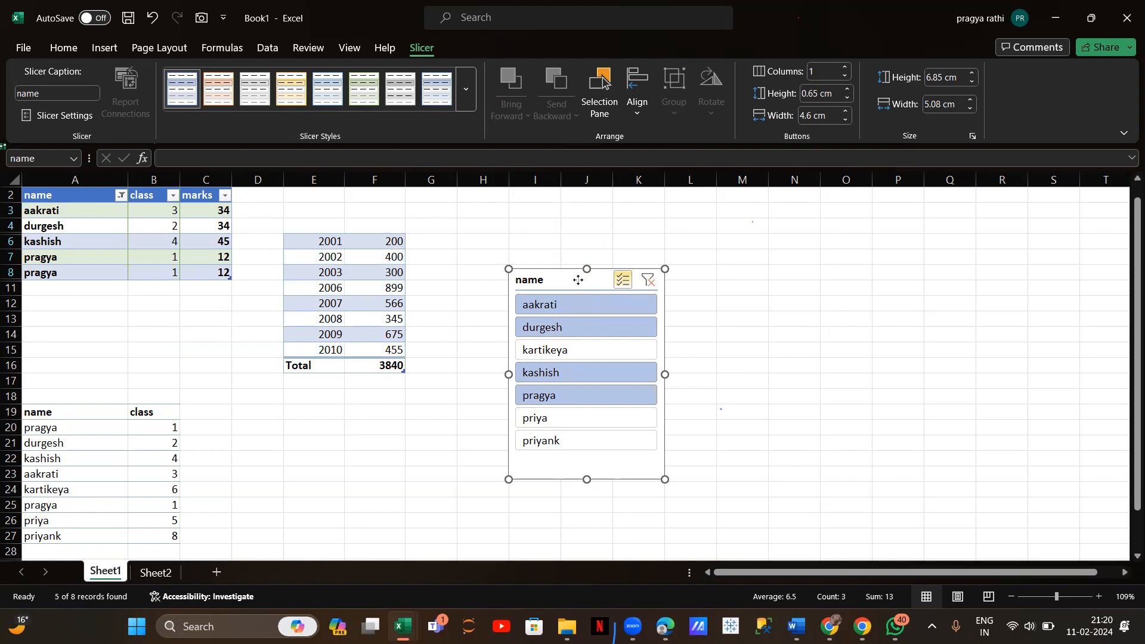
# Step: Remove the name slicer and select all names again in the name column's filter
pyautogui.press('Delete')
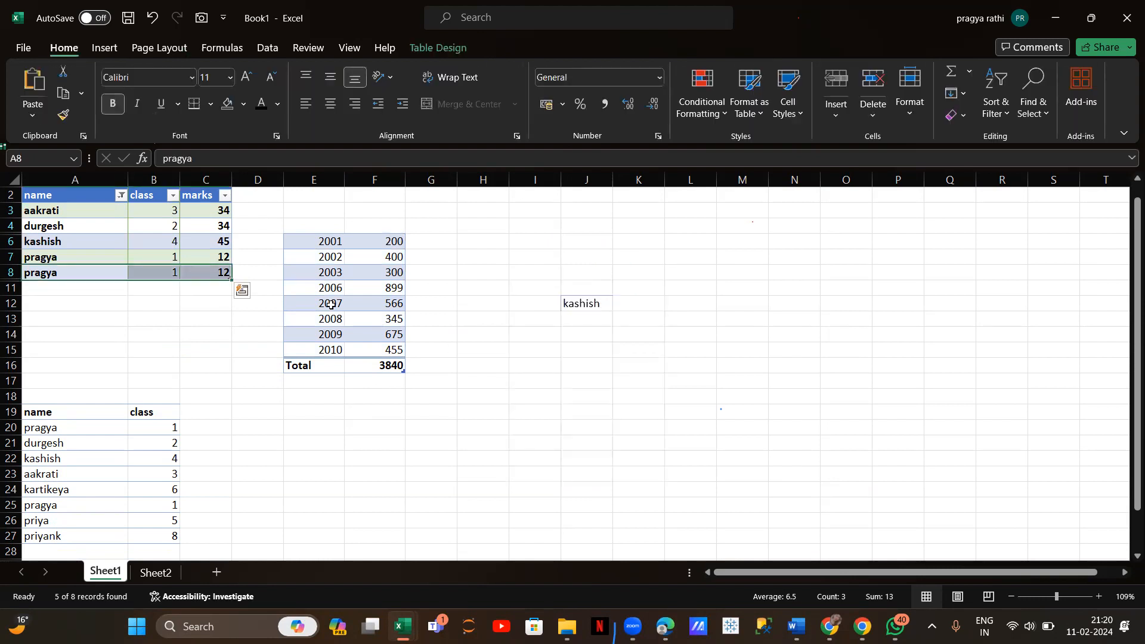
pyautogui.scroll(3, 225, 268)
pyautogui.scroll(-1, 228, 219)
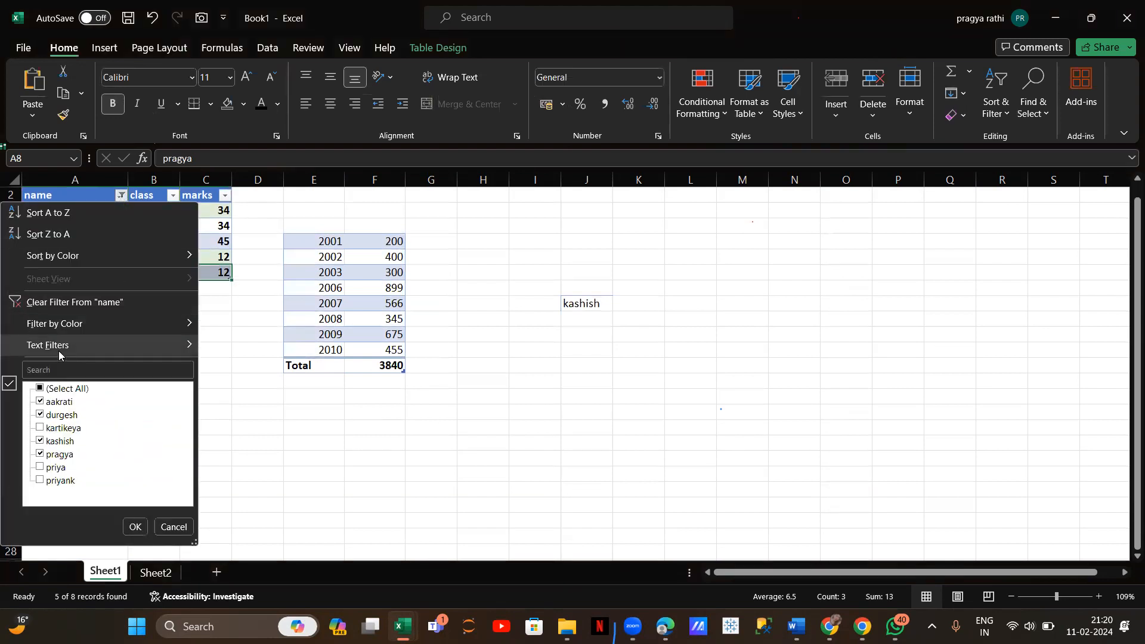
pyautogui.click(40, 387)
pyautogui.click(40, 388)
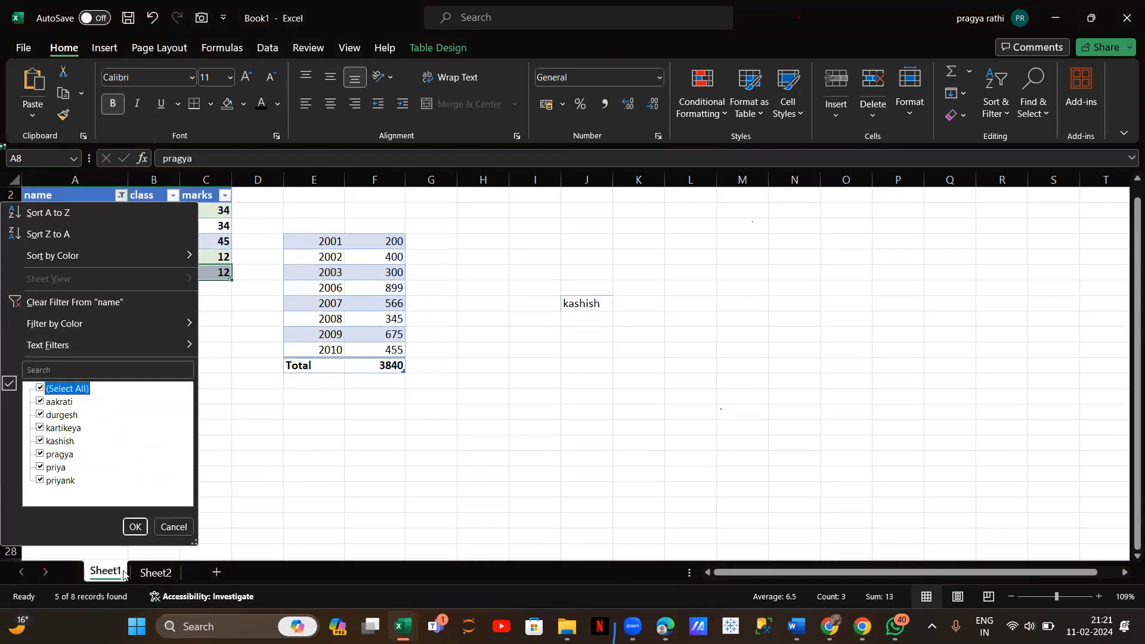
pyautogui.click(135, 527)
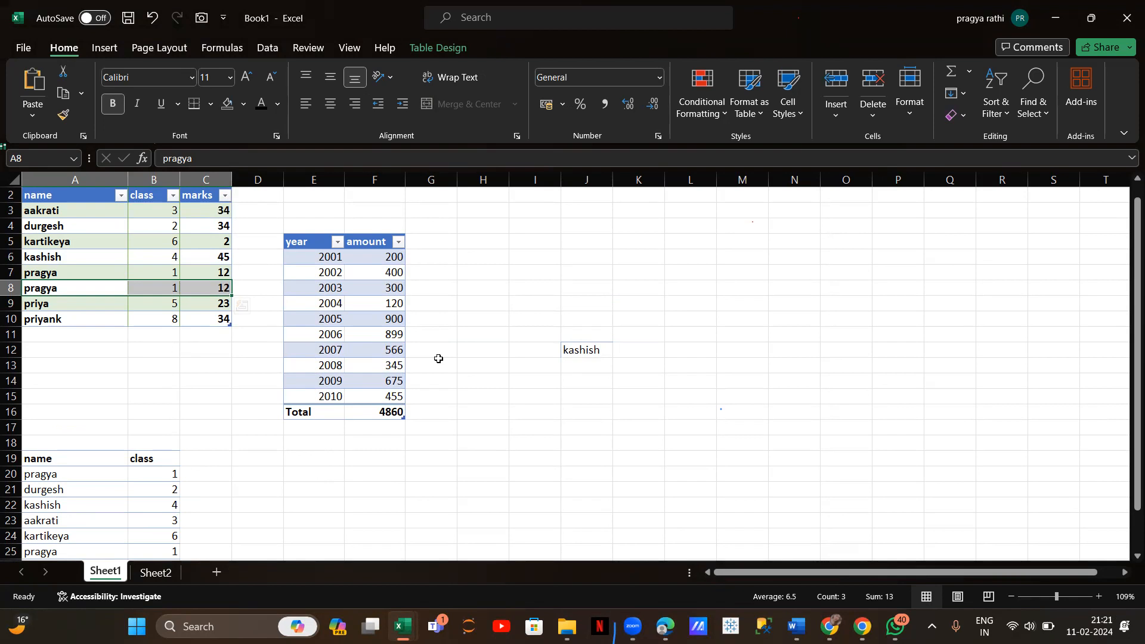
# Step: Enter the headers sec and marks in cells I22 and J22 for a new data range
pyautogui.scroll(-4, 438, 358)
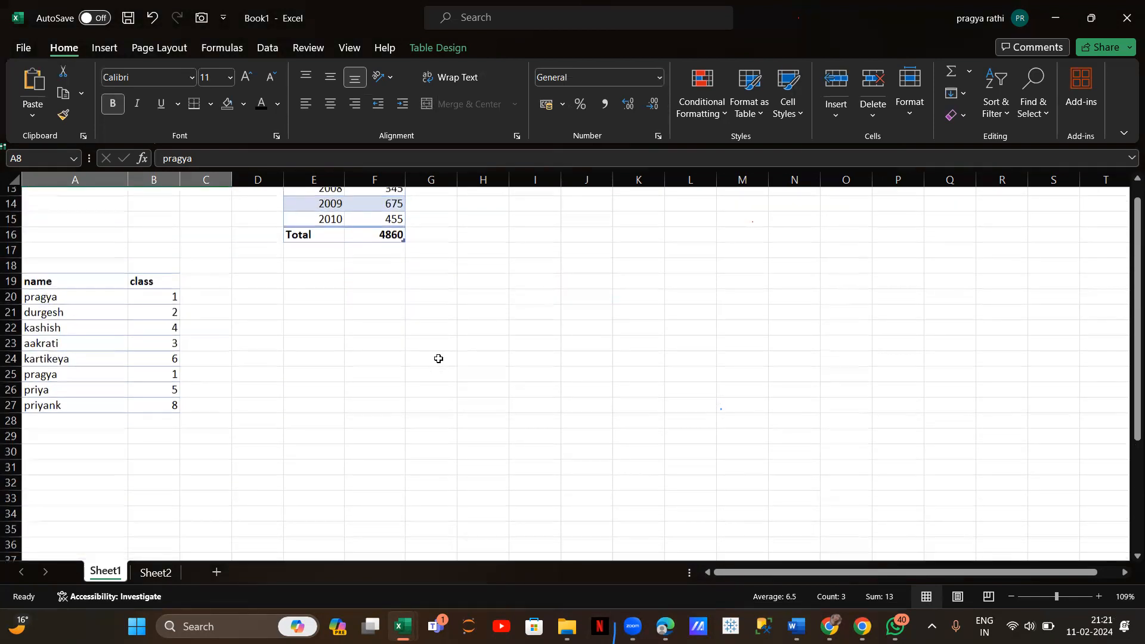
pyautogui.click(545, 334)
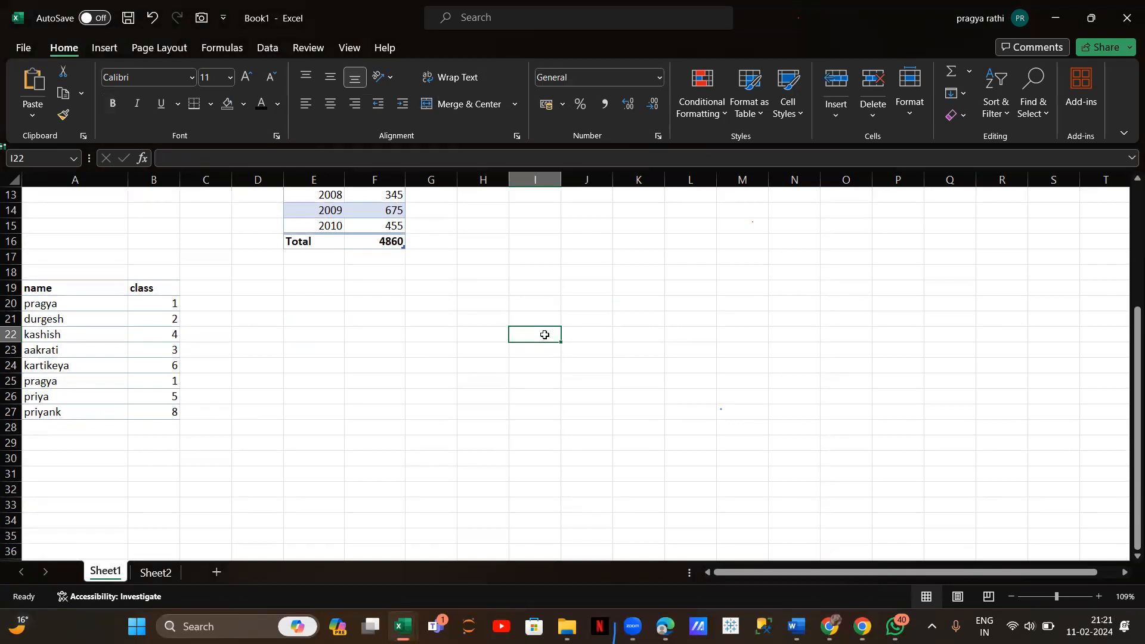
pyautogui.write('pragya')
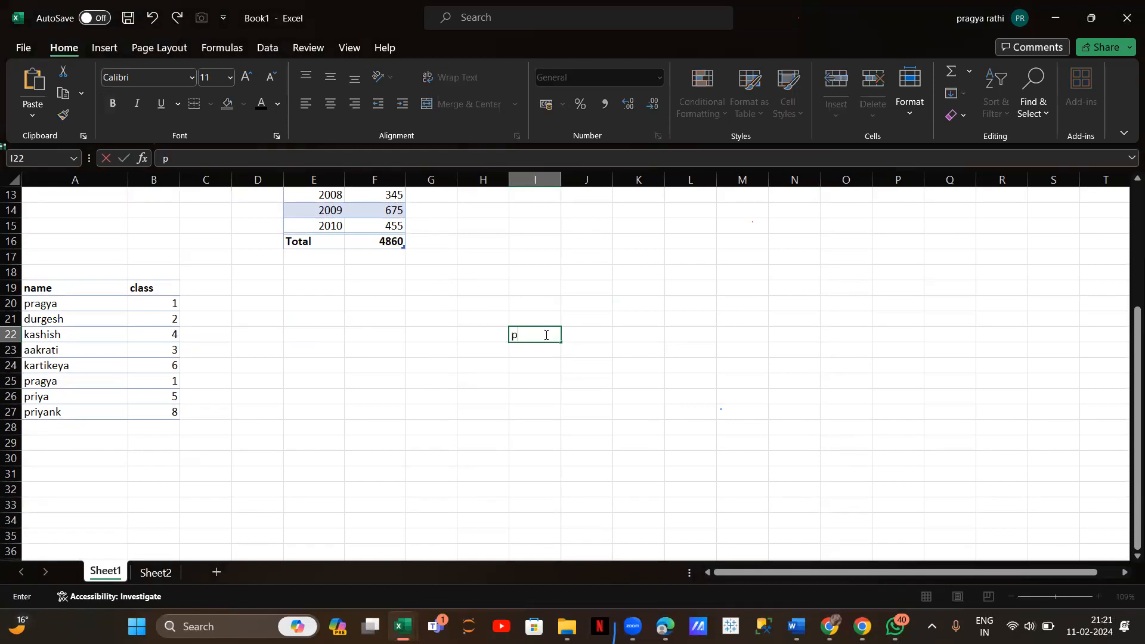
pyautogui.press('BackSpace')
pyautogui.press('BackSpace')
pyautogui.press('BackSpace')
pyautogui.press('BackSpace')
pyautogui.press('BackSpace')
pyautogui.press('BackSpace')
pyautogui.write('sec')
pyautogui.click(573, 331)
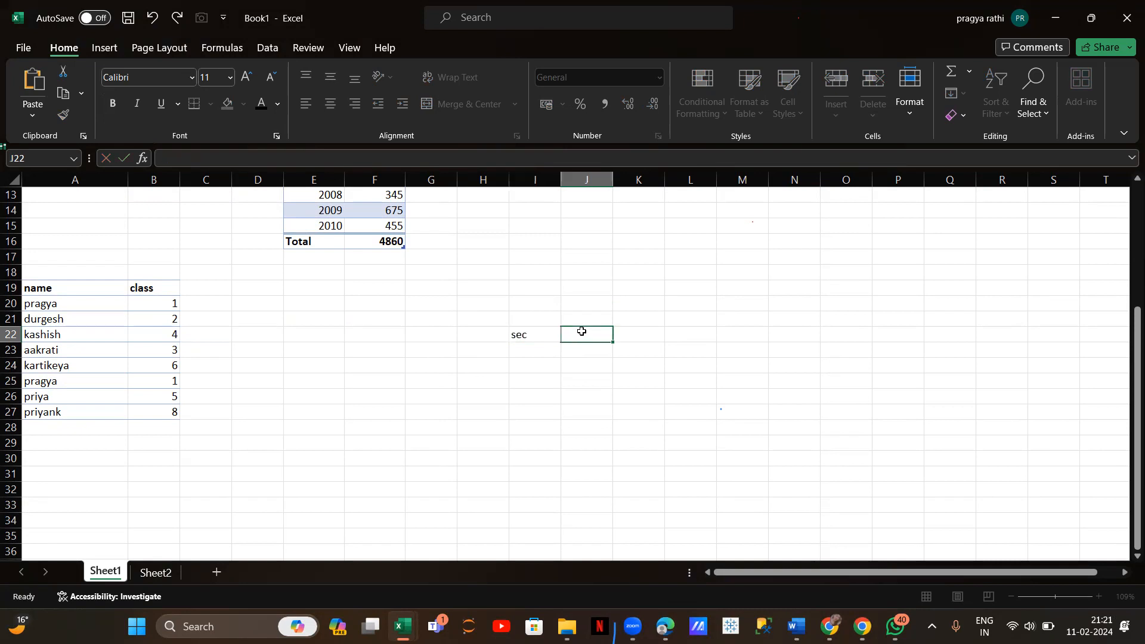
pyautogui.write('marks')
# Step: Fill the sec column in I23:I31 with A, C, B, A, D, A, B, D and C
pyautogui.click(542, 351)
pyautogui.write('A')
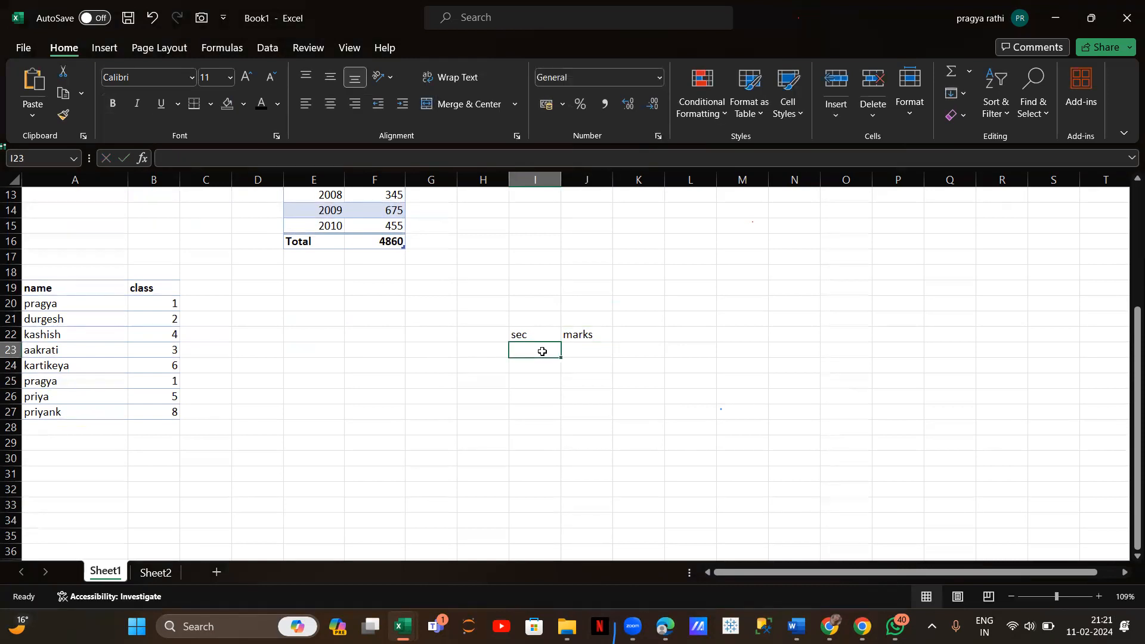
pyautogui.press('Return')
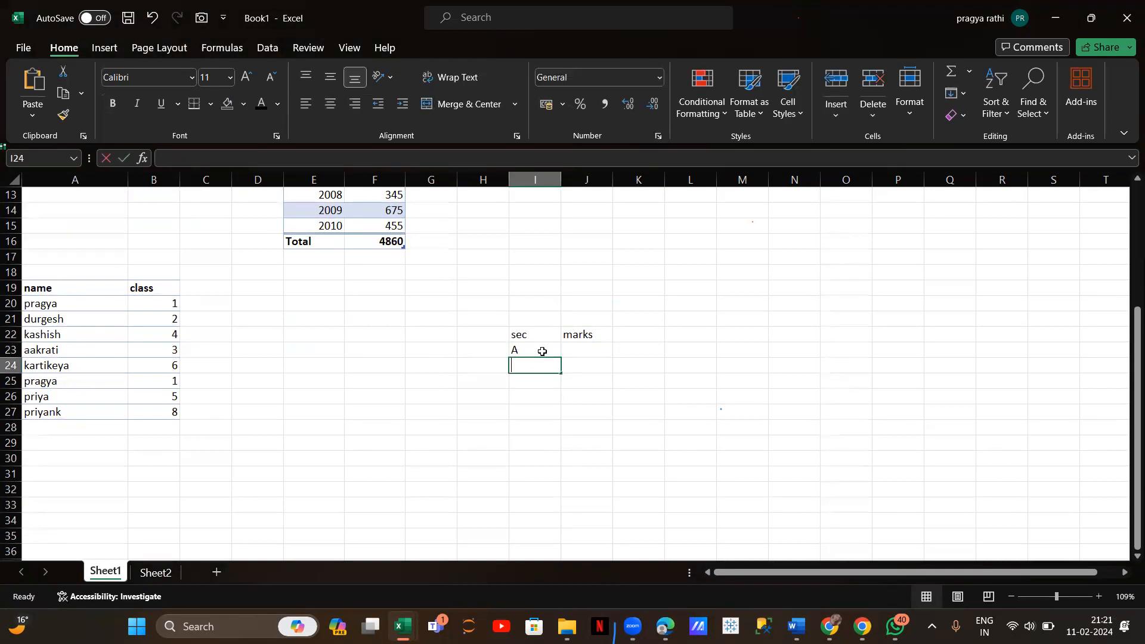
pyautogui.write('C')
pyautogui.press('Return')
pyautogui.write('B')
pyautogui.press('Return')
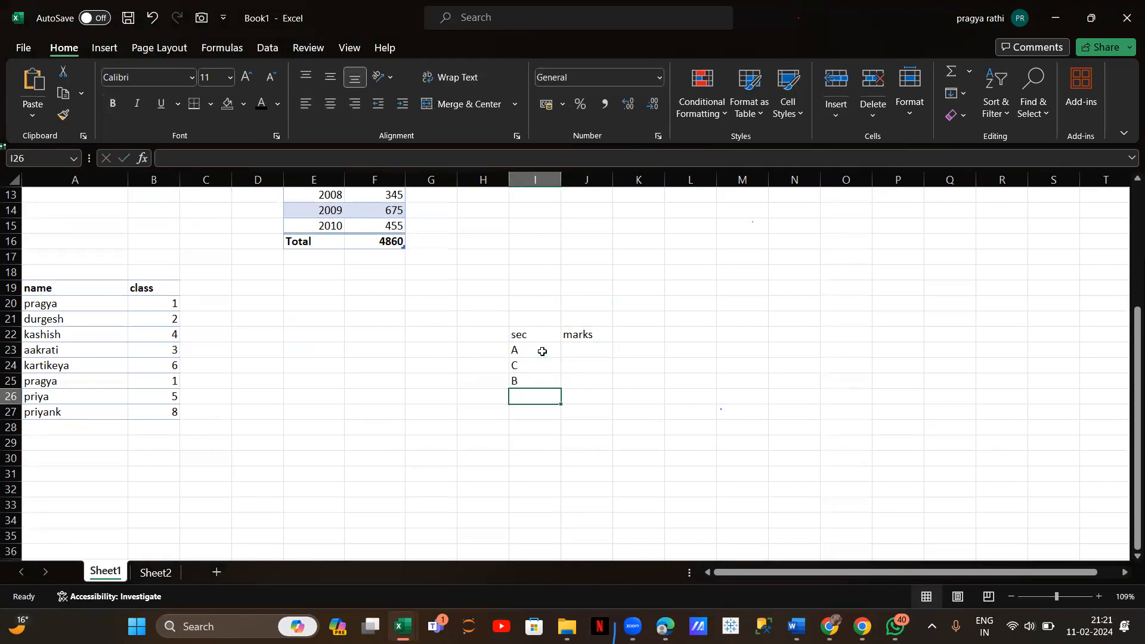
pyautogui.write('A')
pyautogui.press('Return')
pyautogui.write('D')
pyautogui.press('Return')
pyautogui.write('A')
pyautogui.press('Return')
pyautogui.write('B')
pyautogui.press('Return')
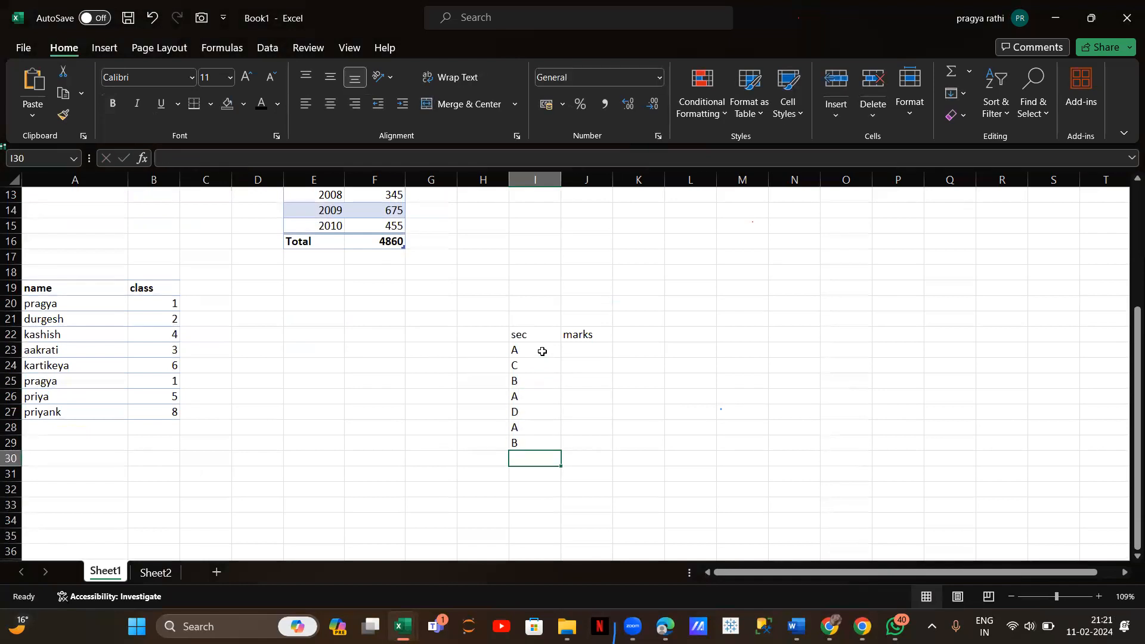
pyautogui.write('D')
pyautogui.press('Return')
pyautogui.write('Y')
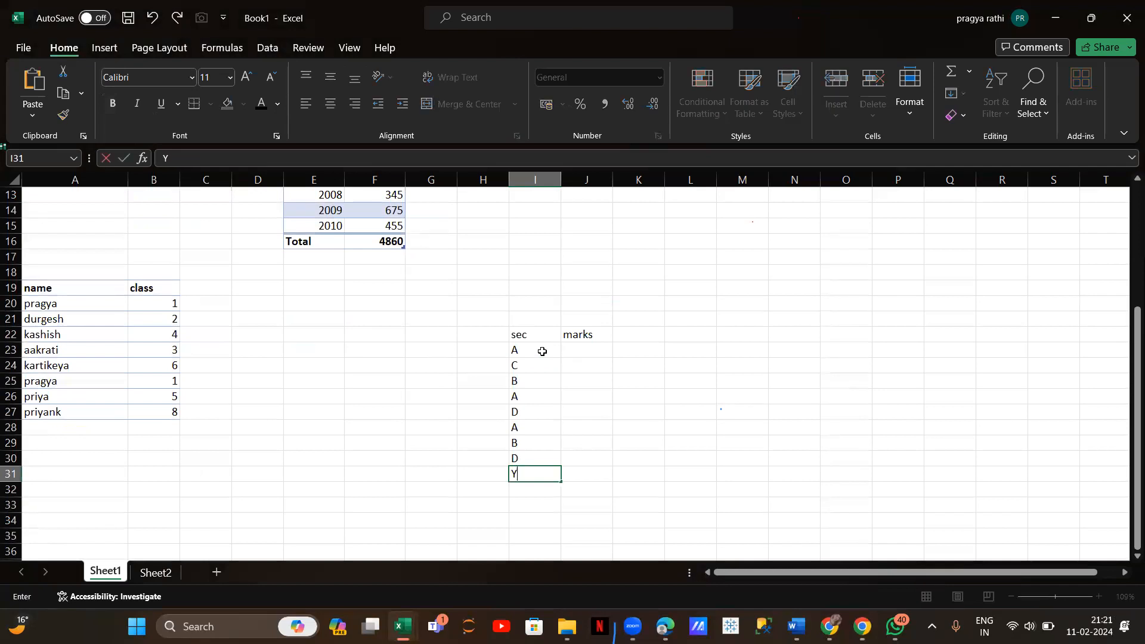
pyautogui.press('BackSpace')
pyautogui.write('C')
pyautogui.press('Return')
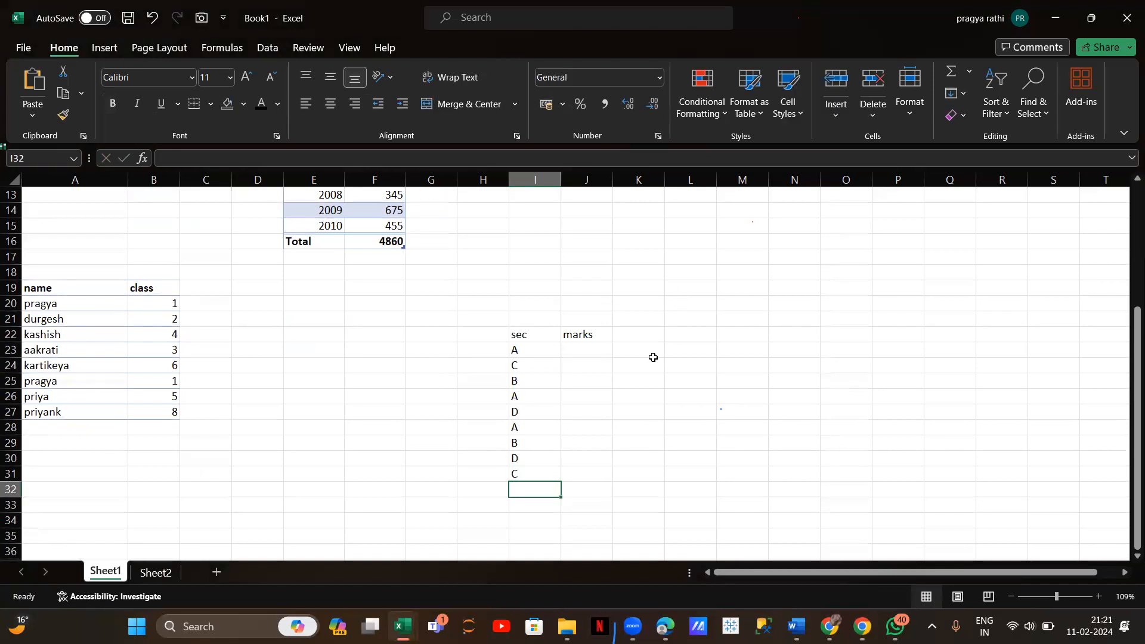
# Step: Fill the marks column in J23:J31 with 12, 34, 45, 56, 67, 76, 54, 32 and 34
pyautogui.click(595, 356)
pyautogui.write('12')
pyautogui.press('Return')
pyautogui.write('34')
pyautogui.press('Return')
pyautogui.write('45')
pyautogui.press('Return')
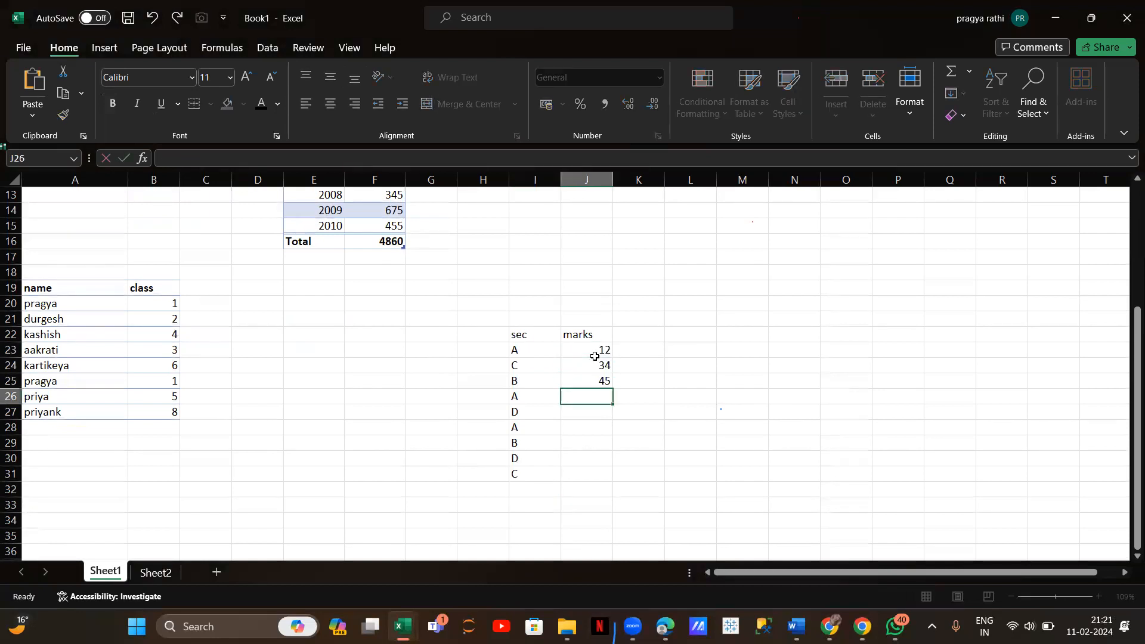
pyautogui.write('56')
pyautogui.press('Return')
pyautogui.write('67')
pyautogui.press('Return')
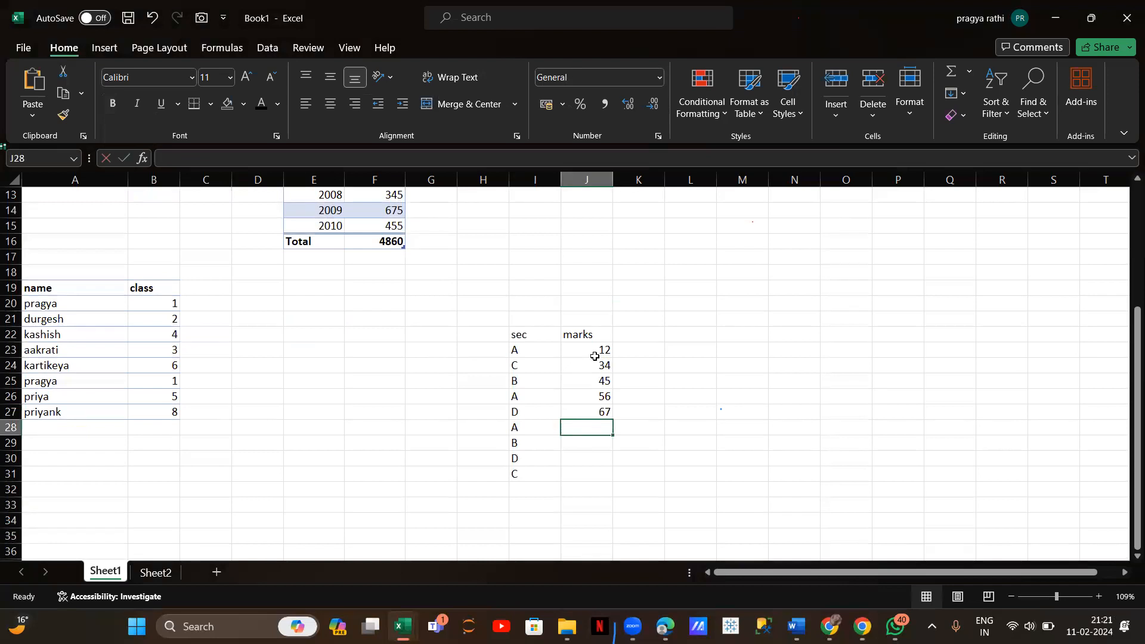
pyautogui.write('76')
pyautogui.press('Return')
pyautogui.write('54')
pyautogui.press('Return')
pyautogui.write('32')
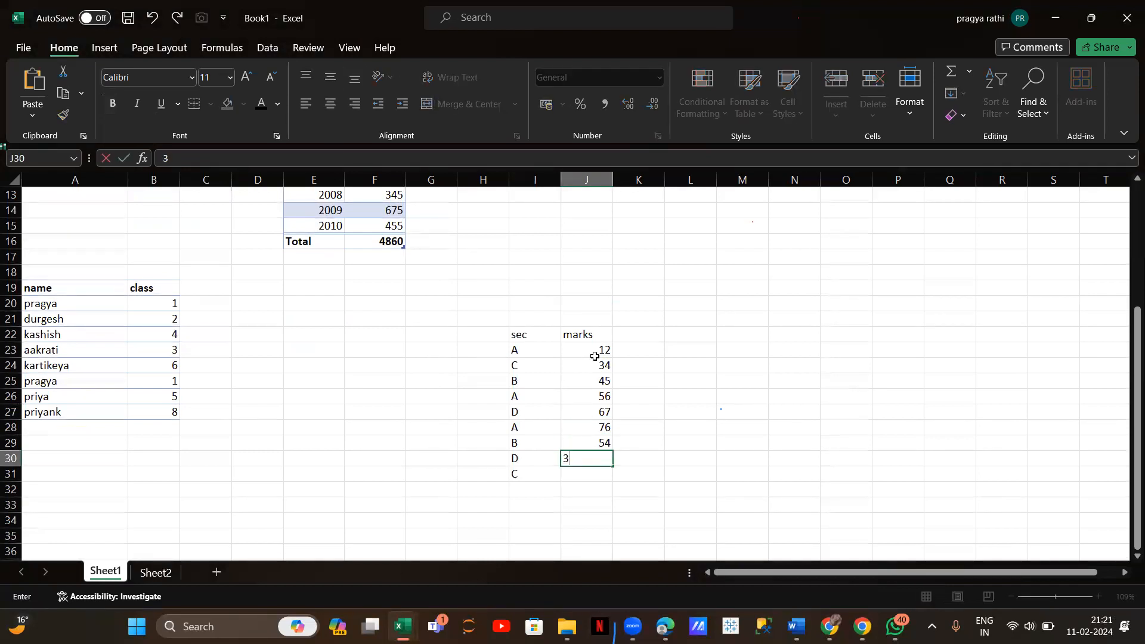
pyautogui.press('Return')
pyautogui.write('34')
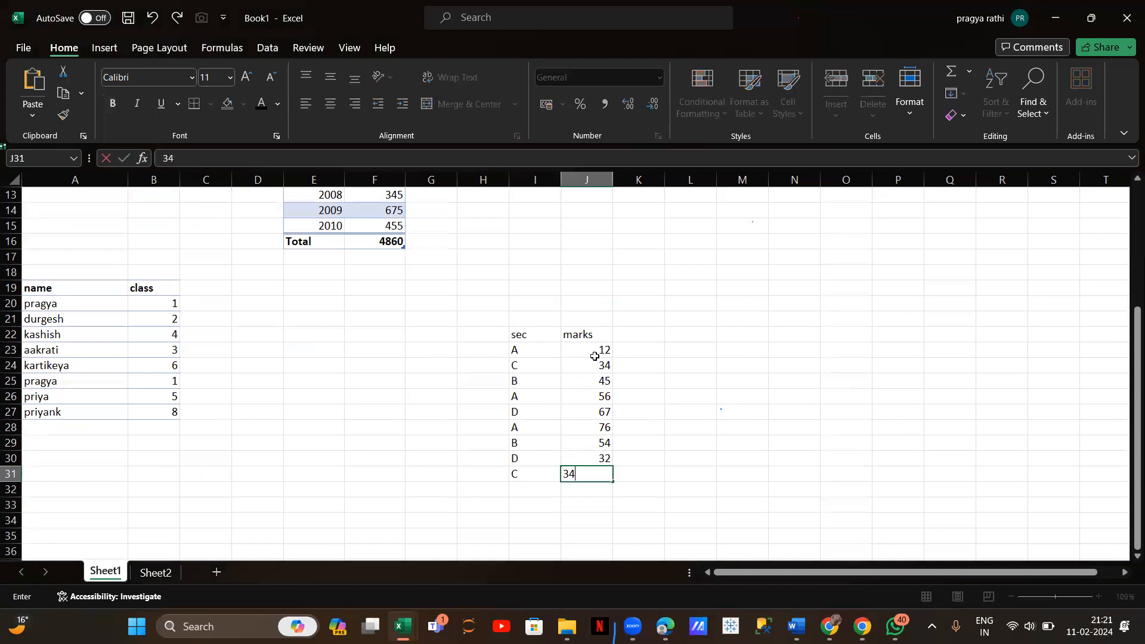
pyautogui.press('Return')
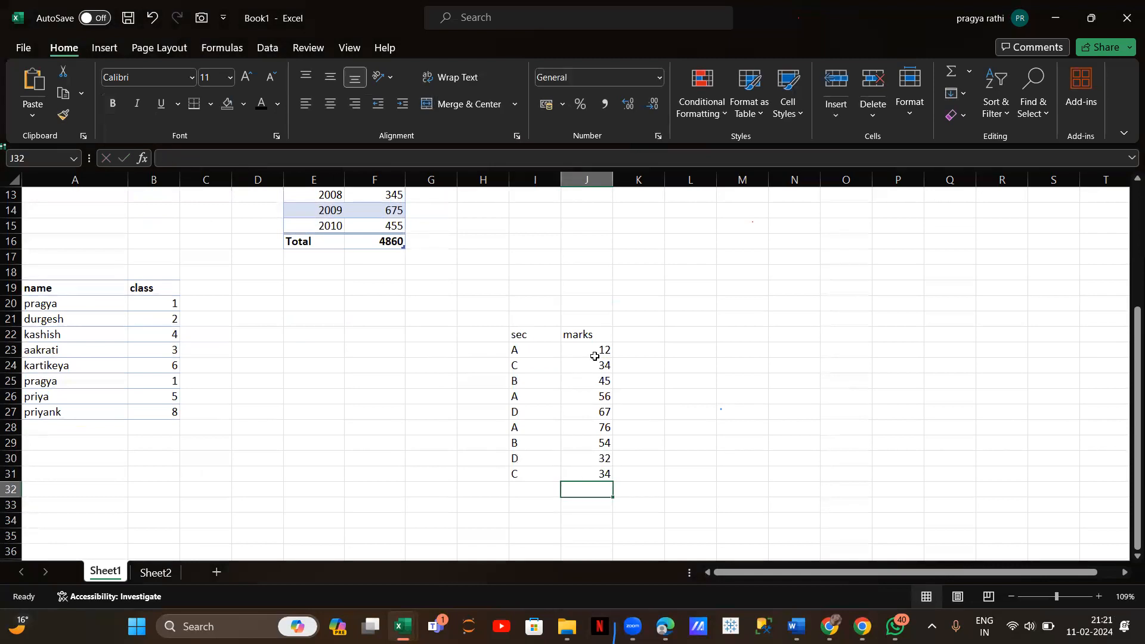
# Step: Apply All Borders to the sec and marks range I22:J31
pyautogui.moveTo(521, 334); pyautogui.dragTo(602, 476)
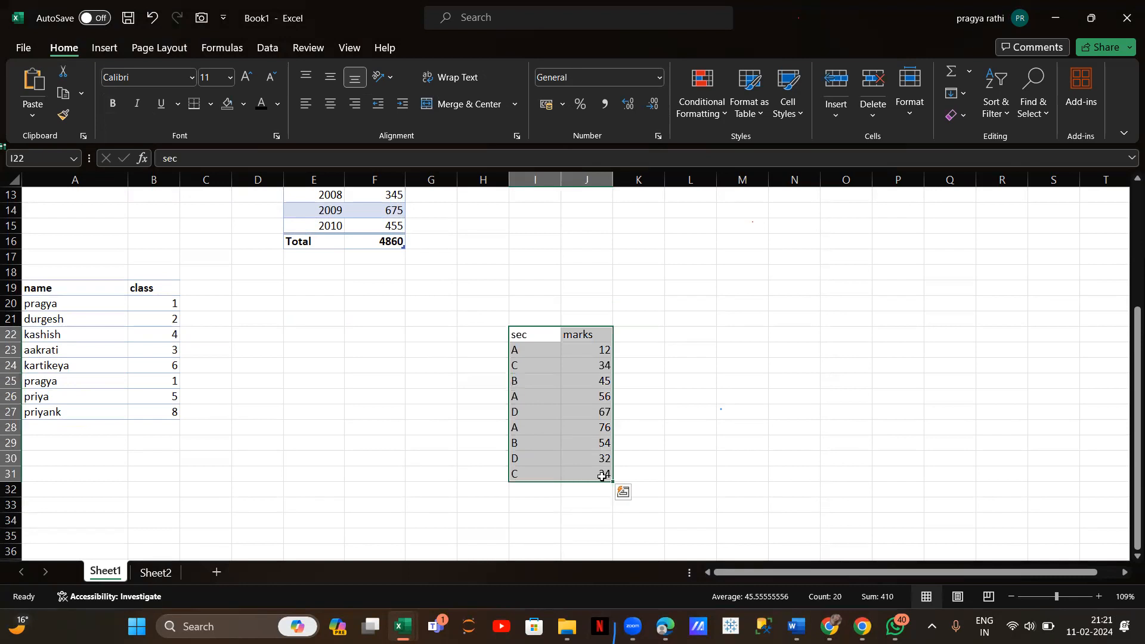
pyautogui.click(209, 107)
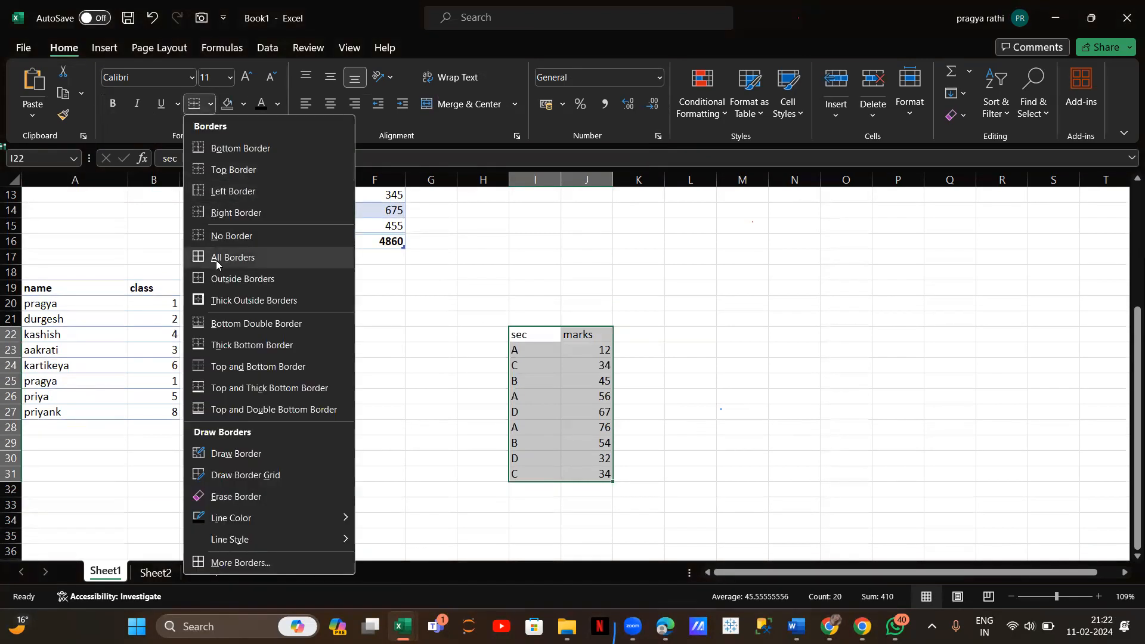
pyautogui.click(217, 263)
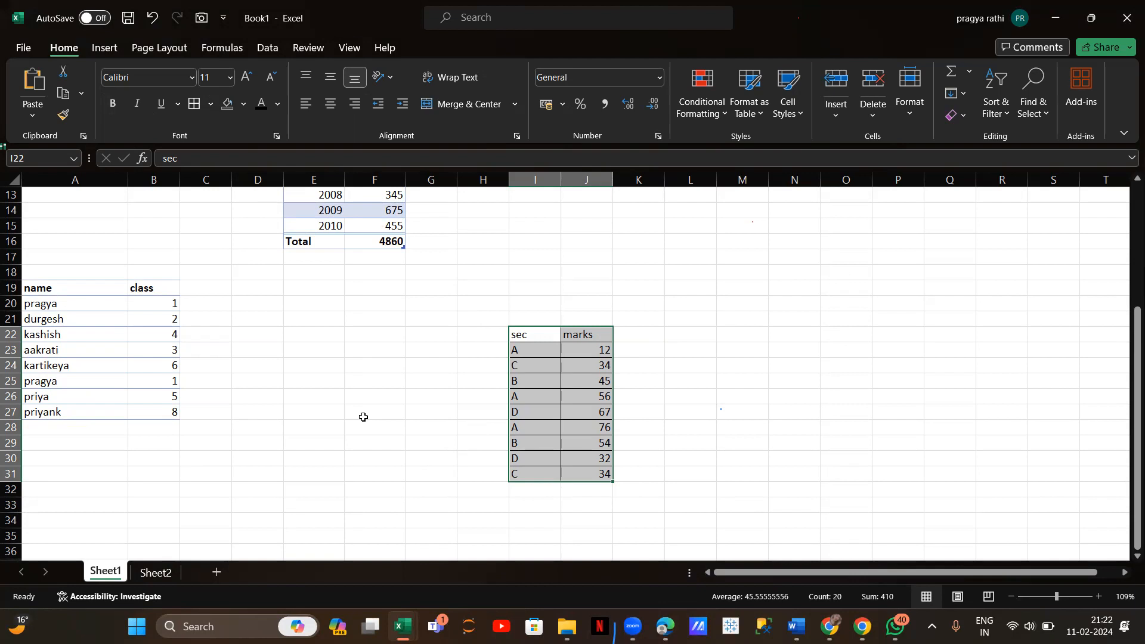
# Step: Sort the sec column from A to Z, expanding the selection to include the marks
pyautogui.click(533, 336)
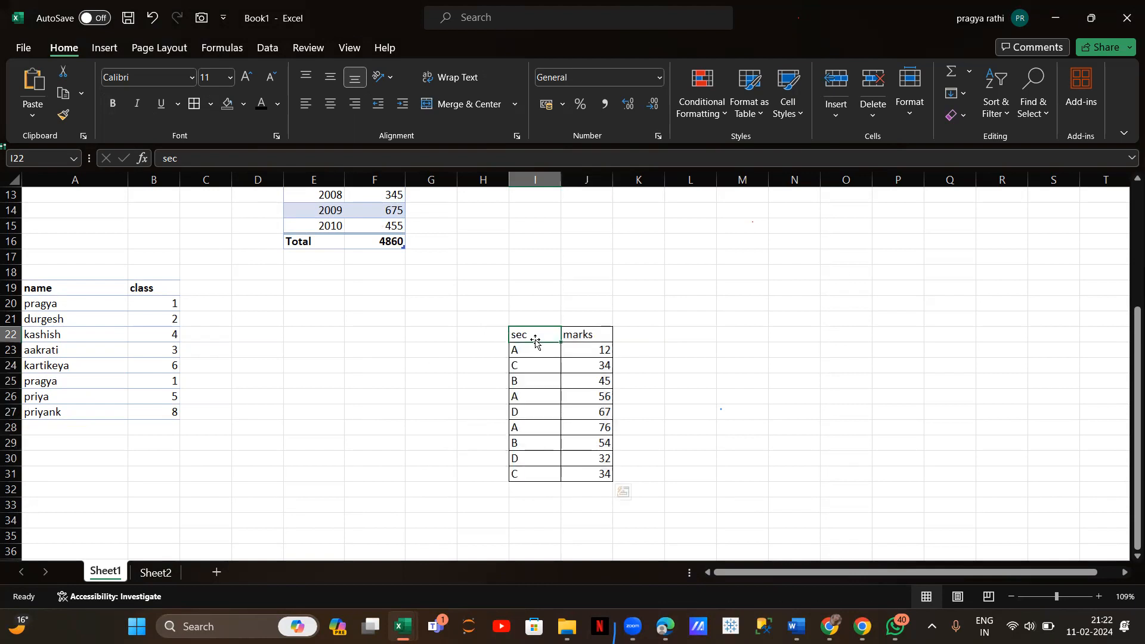
pyautogui.moveTo(533, 336); pyautogui.dragTo(540, 473)
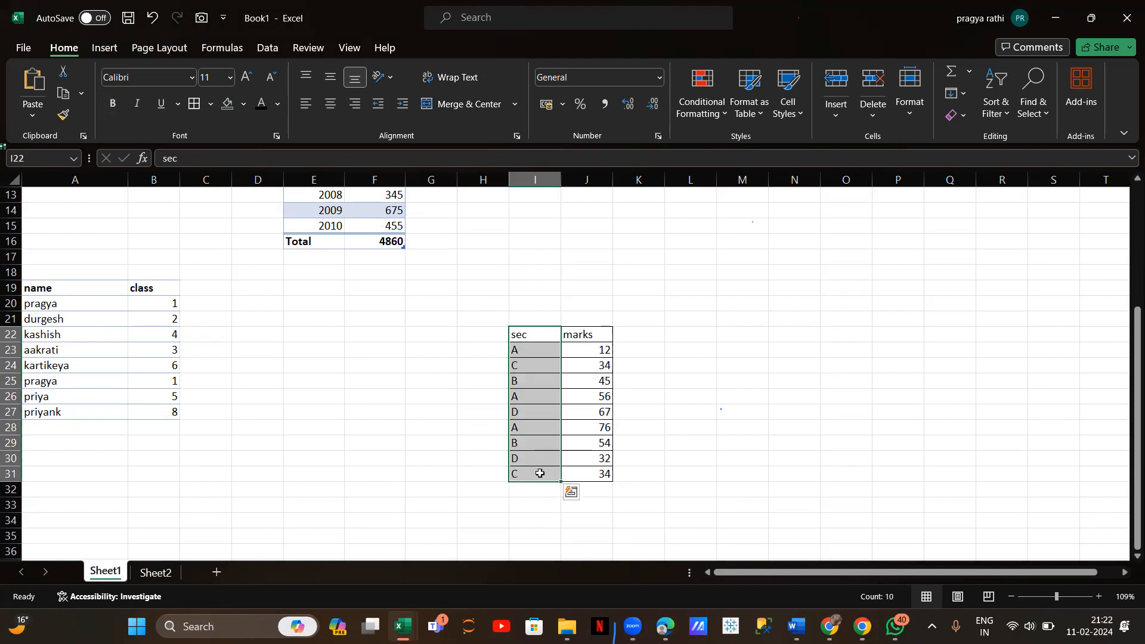
pyautogui.click(996, 102)
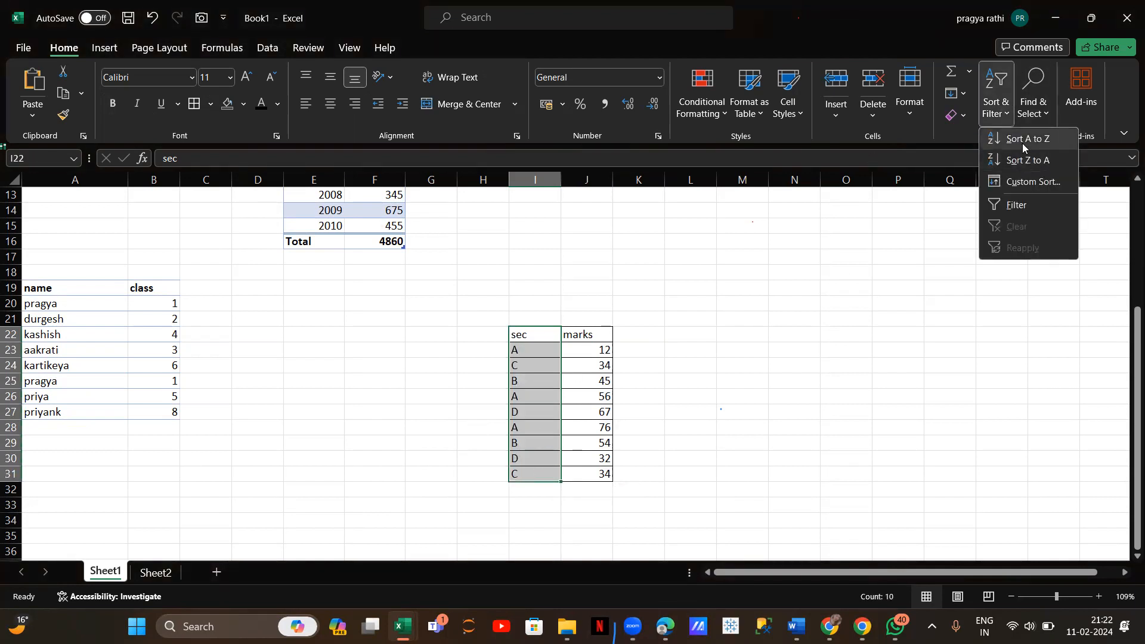
pyautogui.click(1024, 148)
pyautogui.click(701, 303)
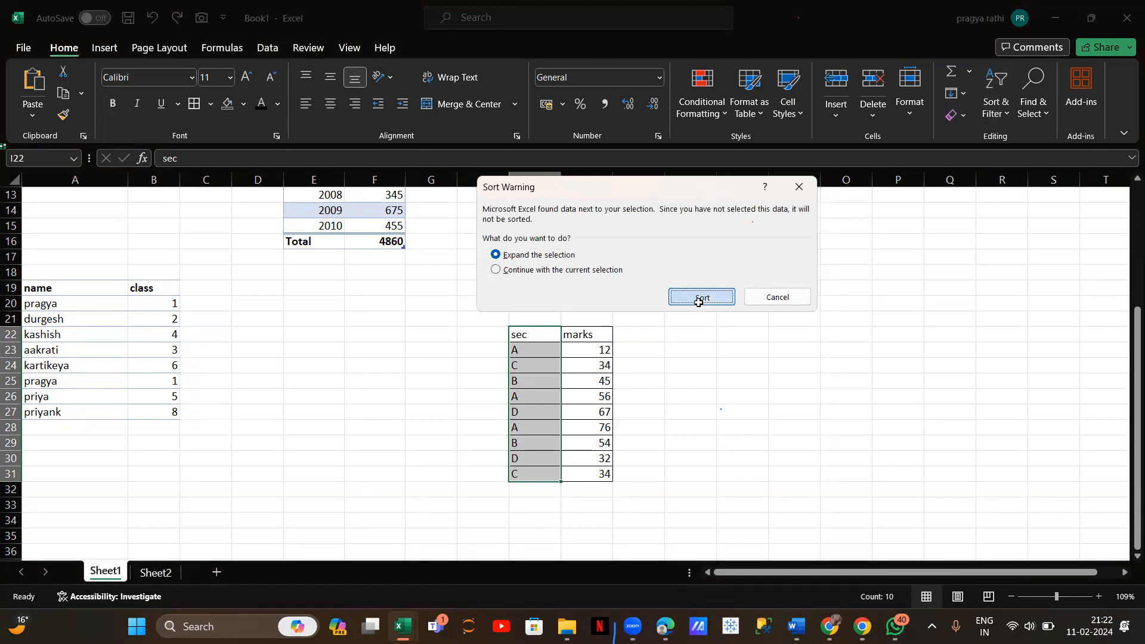
# Step: Try adding Sum subtotals to the sec column only in I22:J31 at each change in sec, and undo them
pyautogui.click(995, 118)
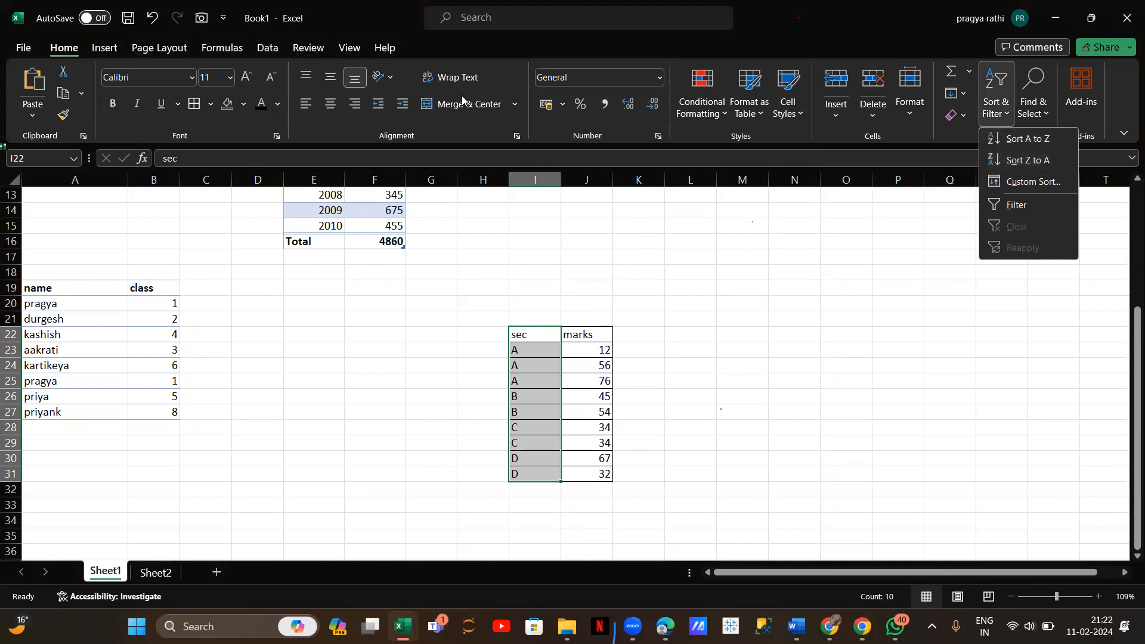
pyautogui.click(260, 53)
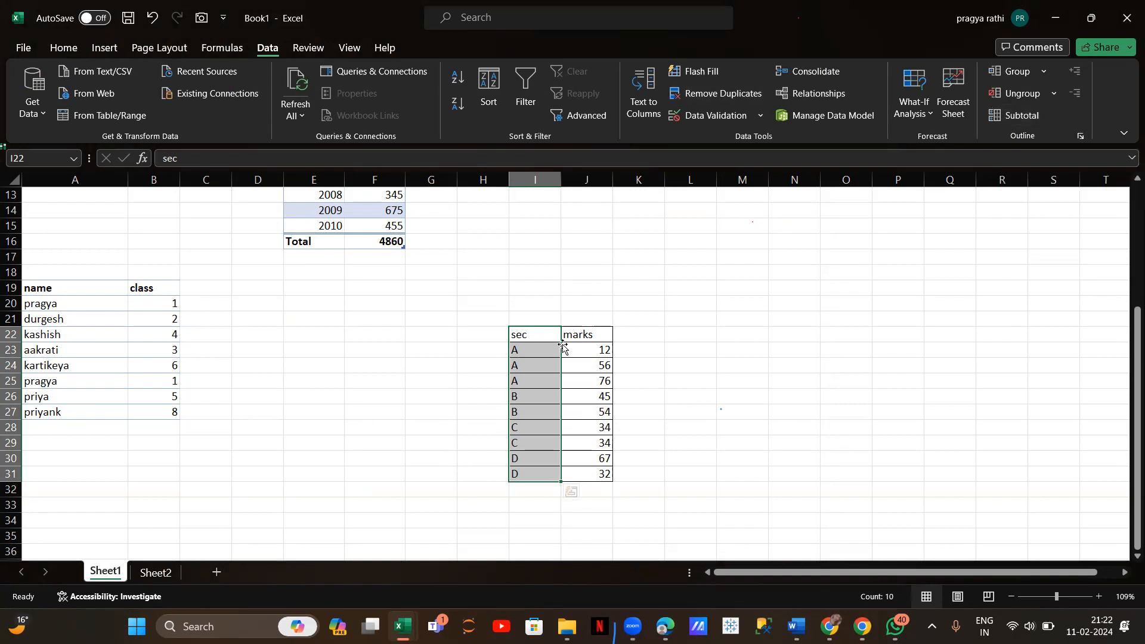
pyautogui.moveTo(534, 338); pyautogui.dragTo(603, 476)
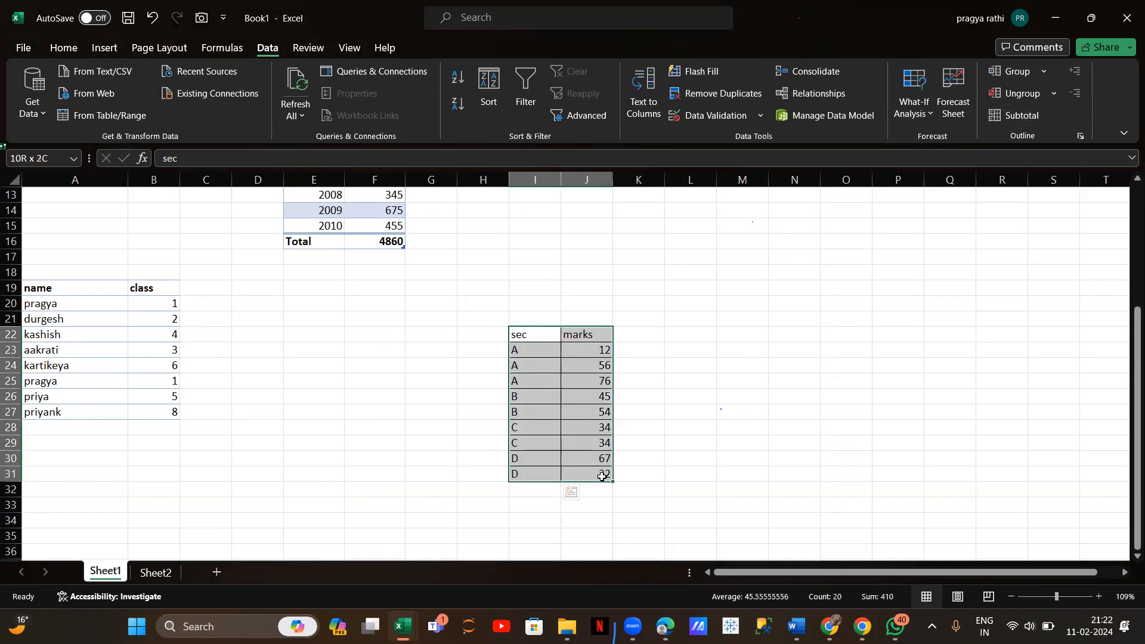
pyautogui.click(1017, 120)
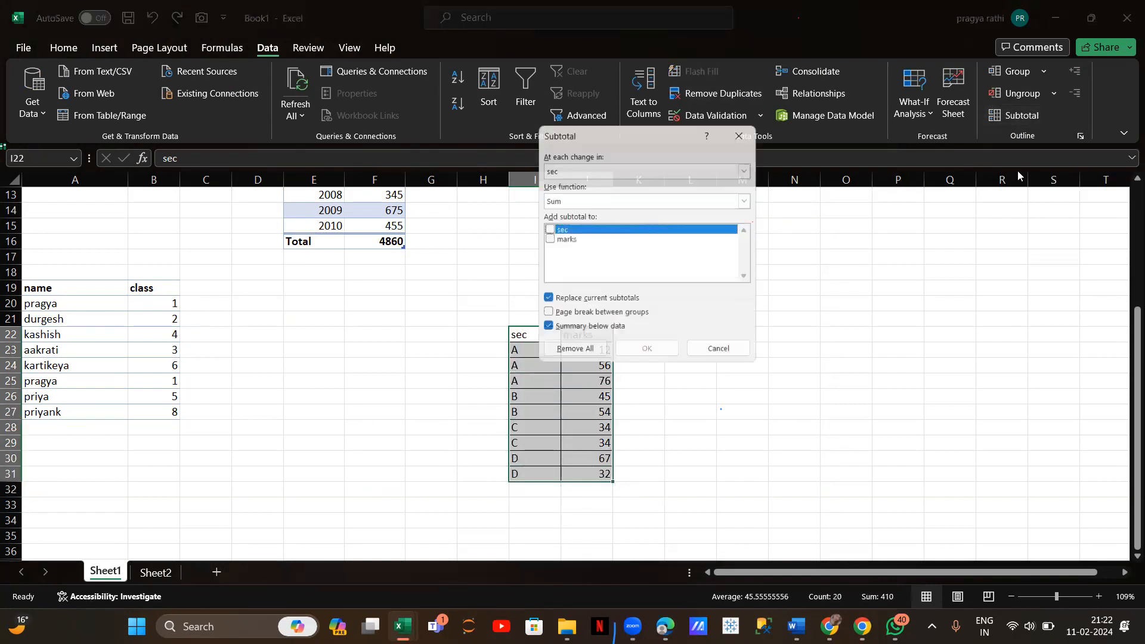
pyautogui.click(544, 230)
pyautogui.click(650, 355)
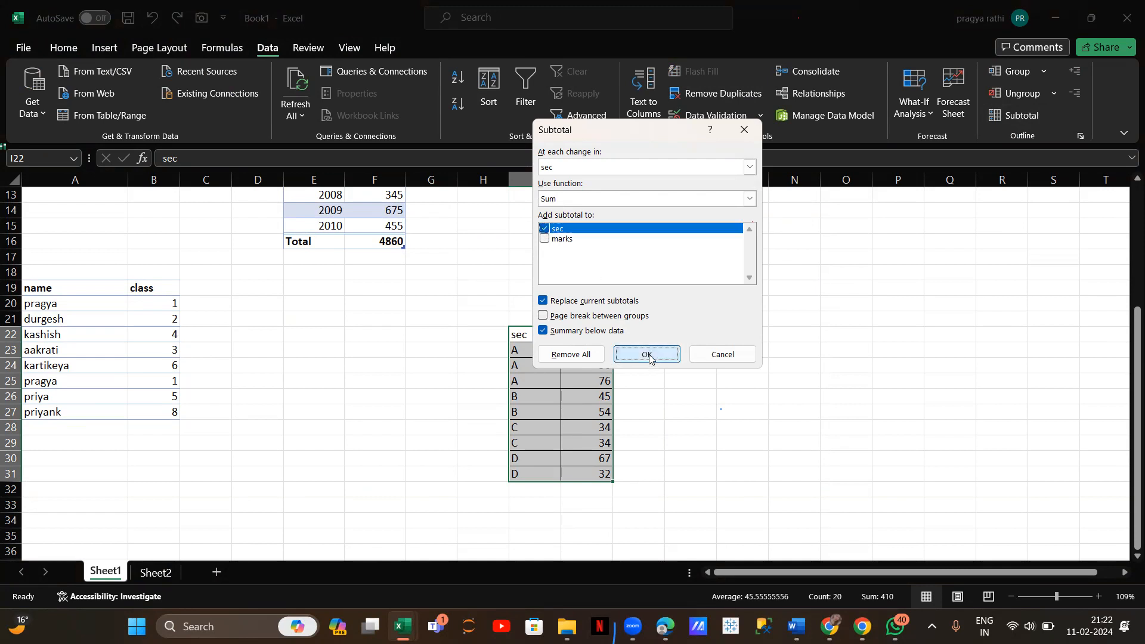
pyautogui.scroll(-2, 652, 431)
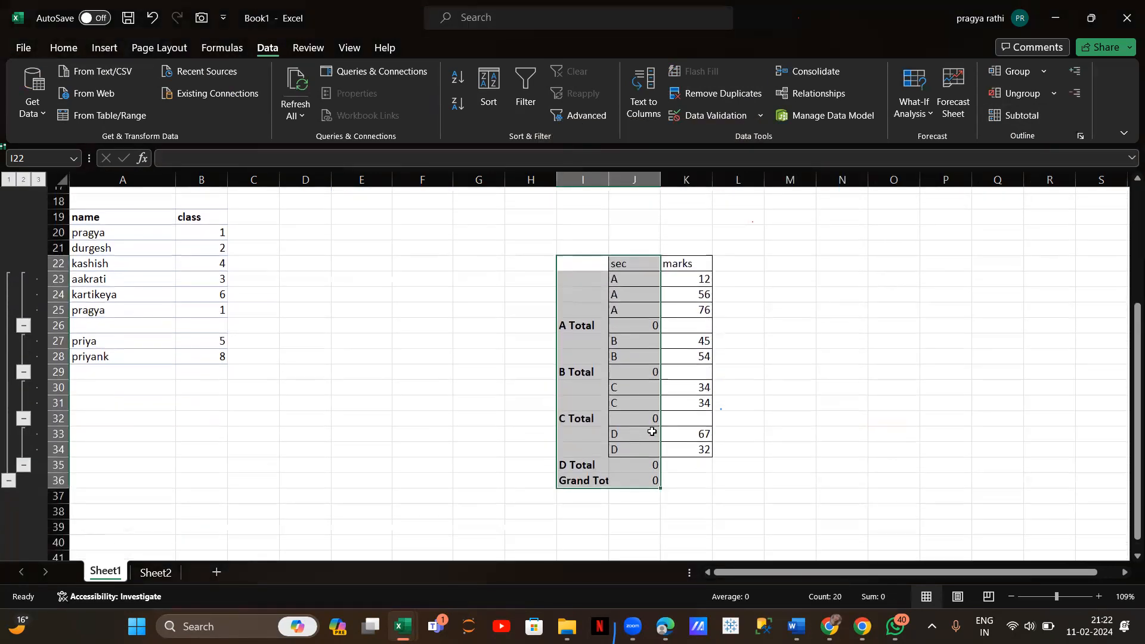
pyautogui.hotkey('ctrl', 'z')
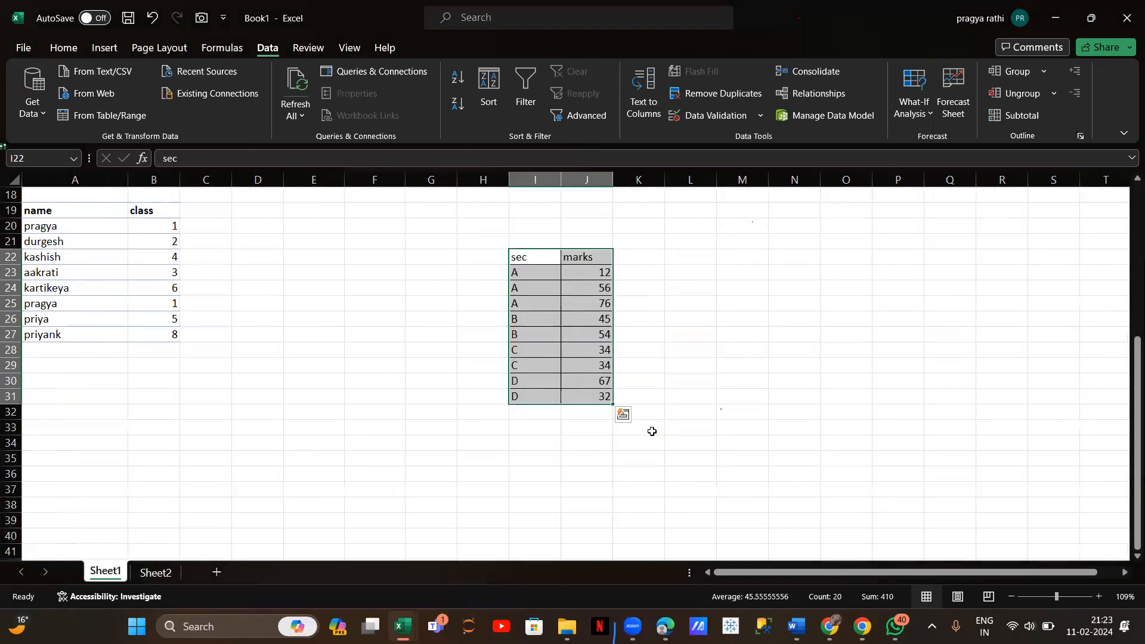
# Step: Try adding Sum subtotals to both the sec and marks columns at each change in sec, and undo them
pyautogui.click(1023, 115)
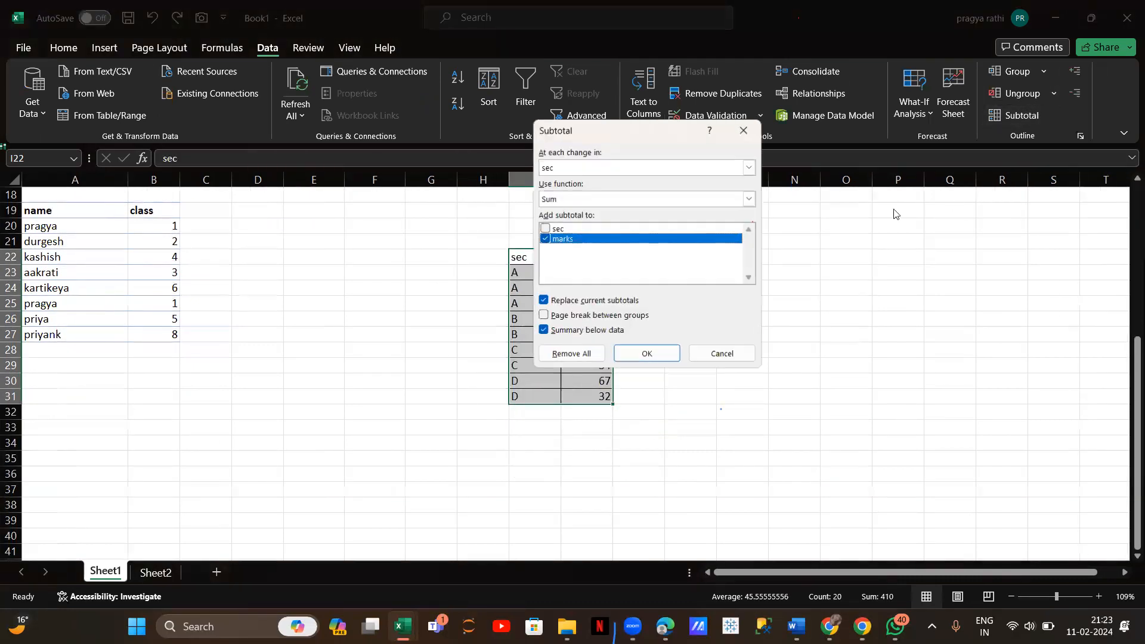
pyautogui.click(621, 230)
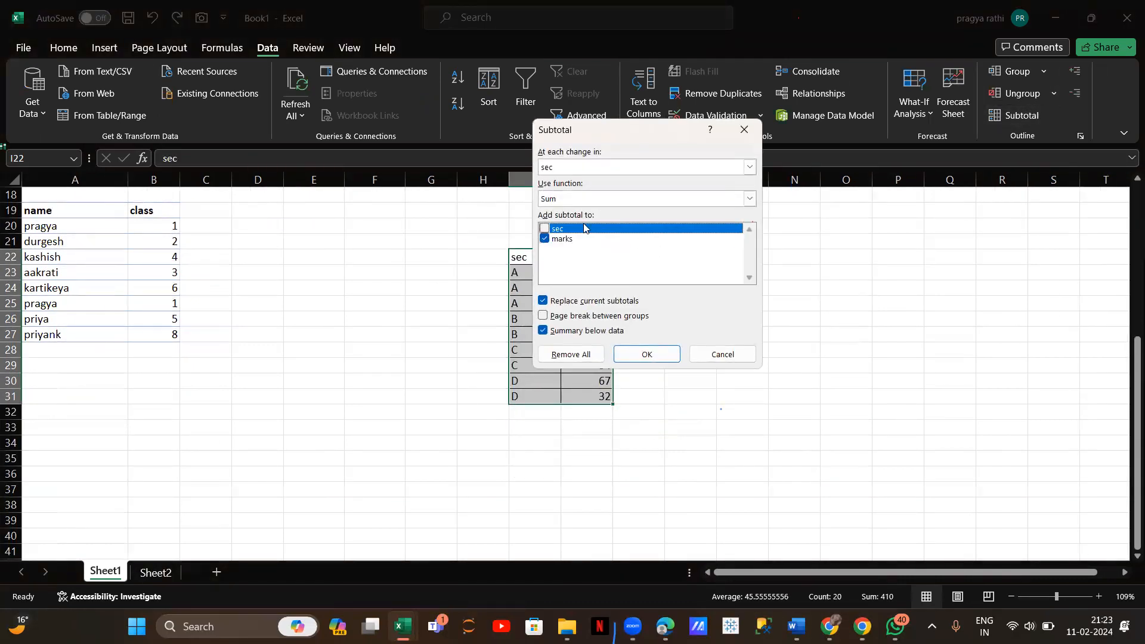
pyautogui.click(547, 229)
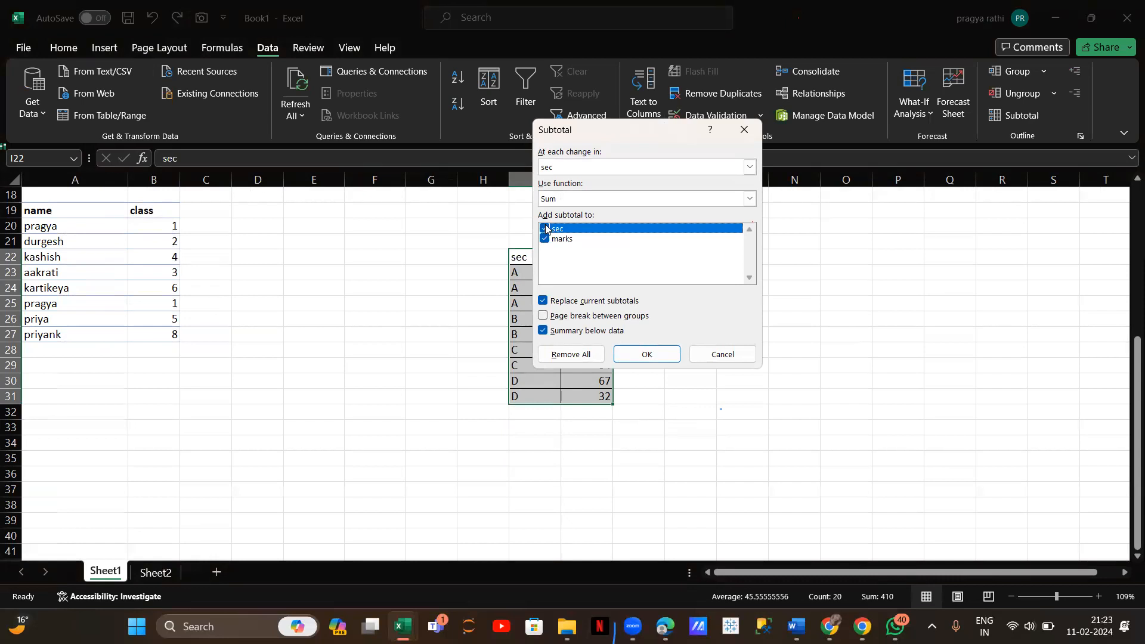
pyautogui.click(647, 354)
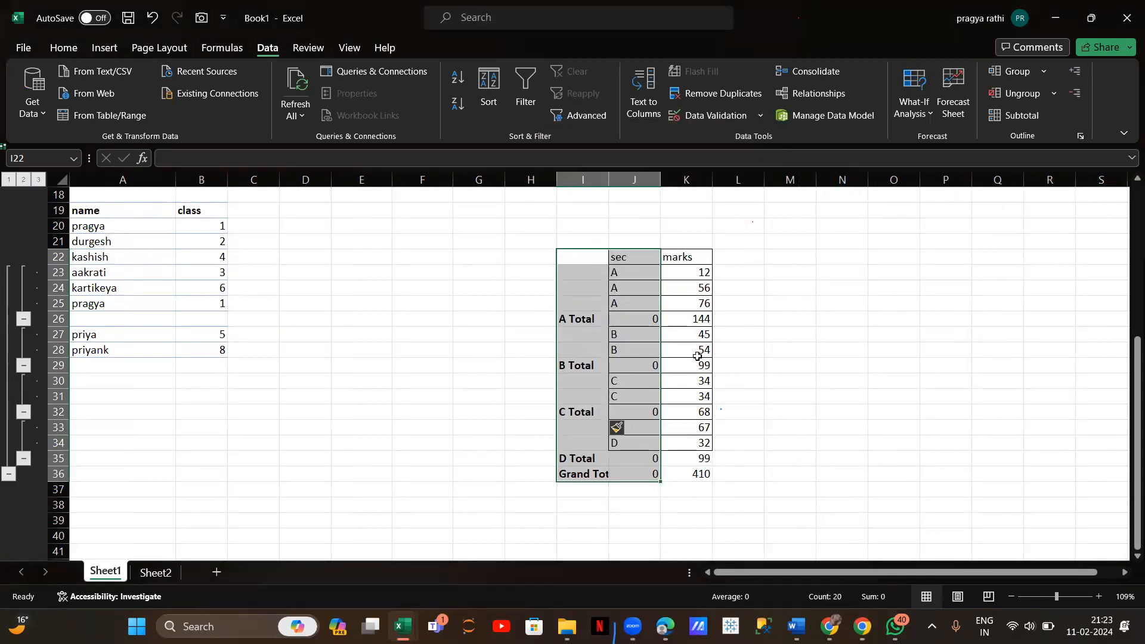
pyautogui.click(840, 428)
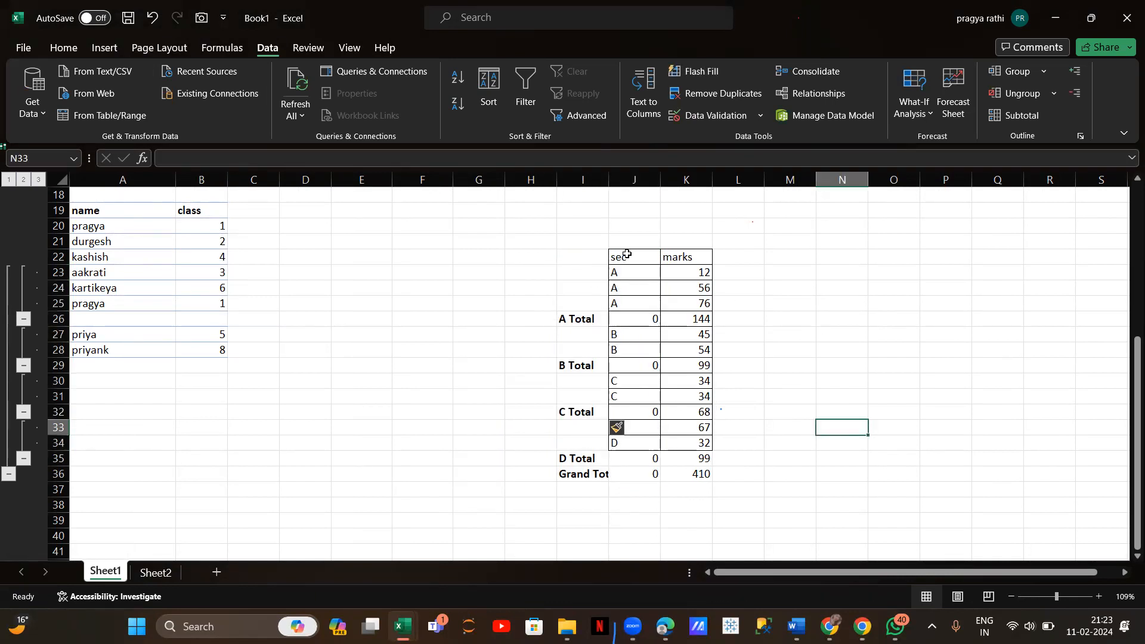
pyautogui.hotkey('ctrl', 'z')
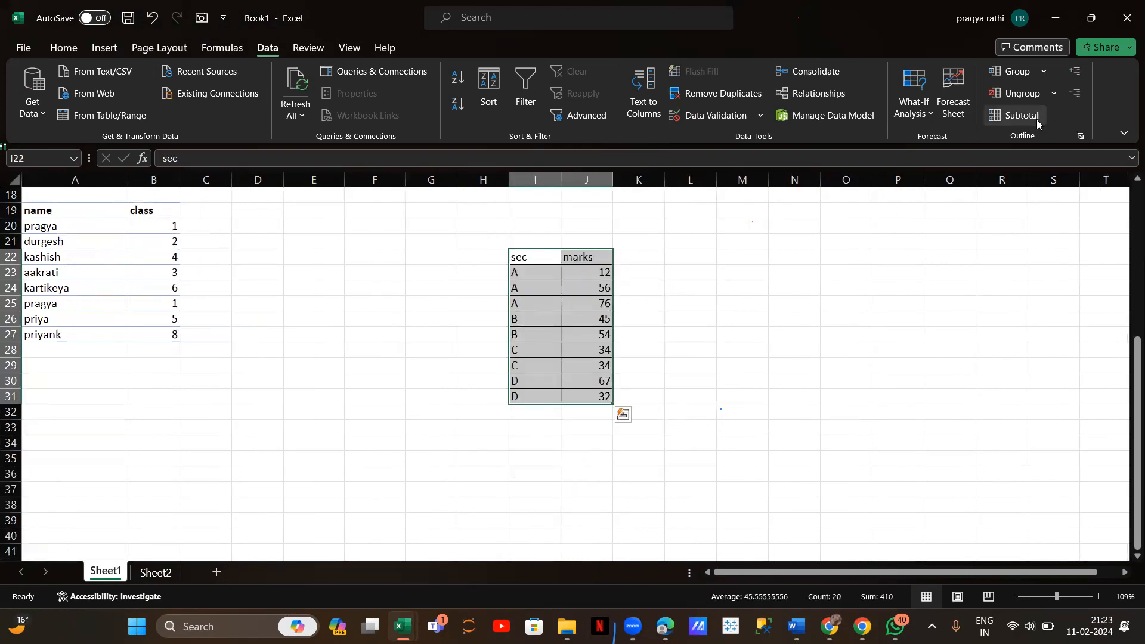
# Step: Add Sum subtotals to only the marks column at each change in sec, with the summary below the data
pyautogui.click(1039, 114)
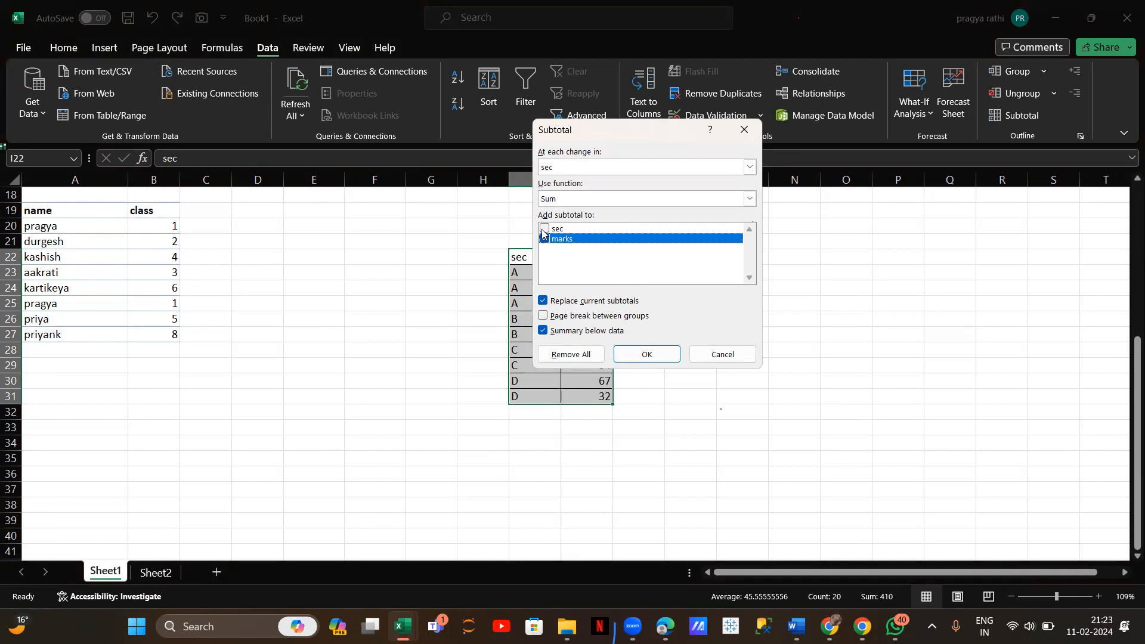
pyautogui.click(650, 354)
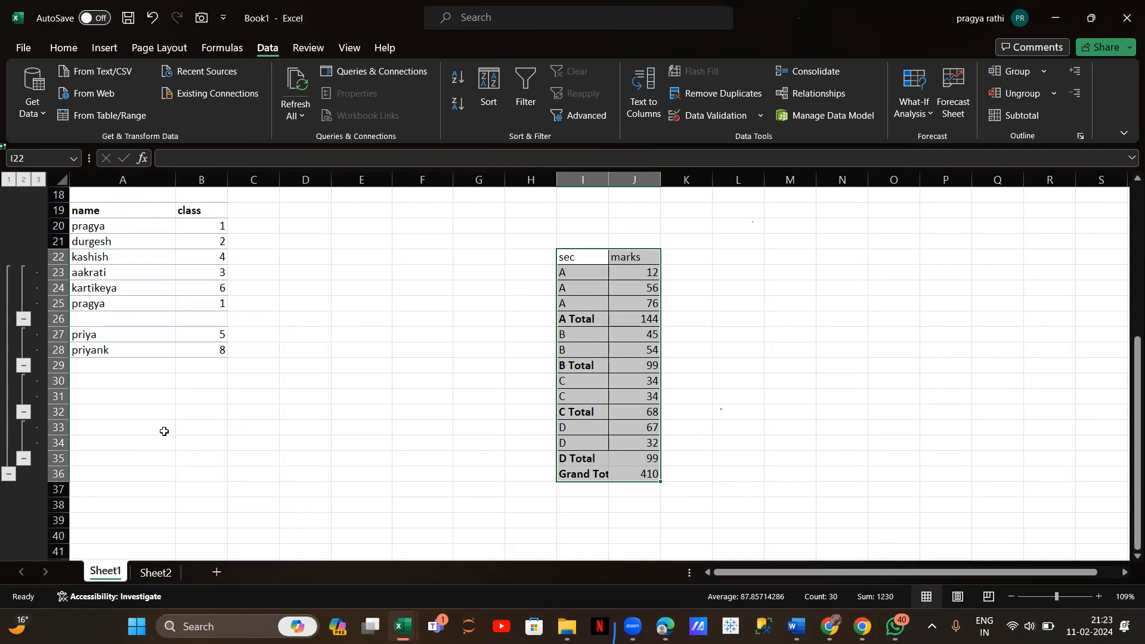
# Step: Enter the label Bar in cell L3, to the right of the year and amount table
pyautogui.scroll(6, 326, 357)
pyautogui.scroll(-1, 327, 357)
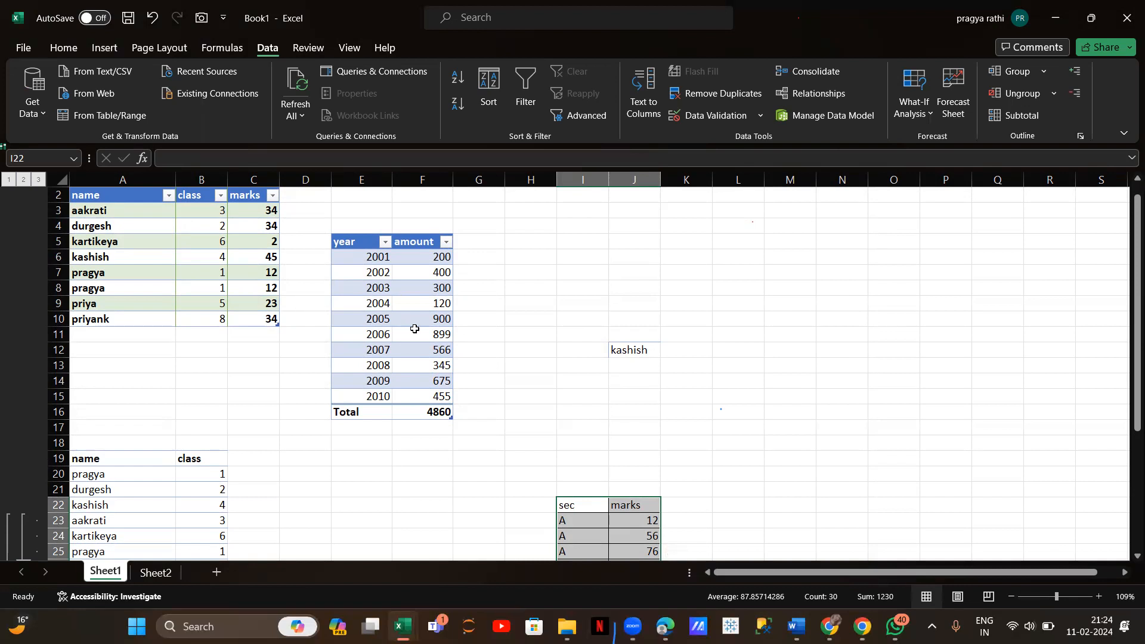
pyautogui.scroll(2, 230, 371)
pyautogui.scroll(-2, 233, 368)
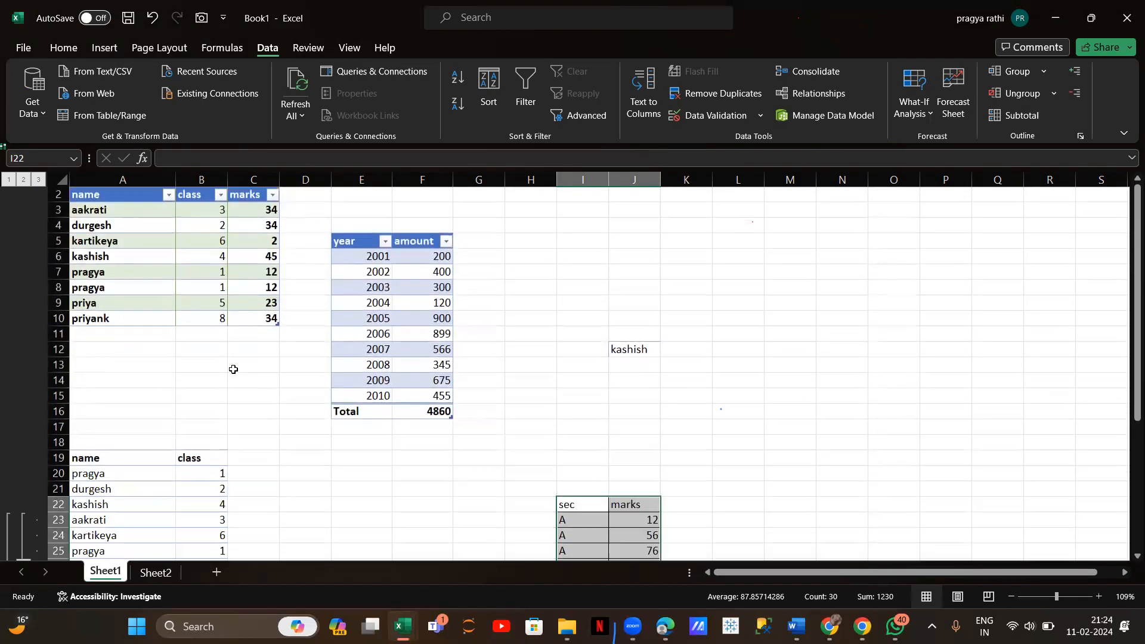
pyautogui.click(357, 285)
pyautogui.click(104, 48)
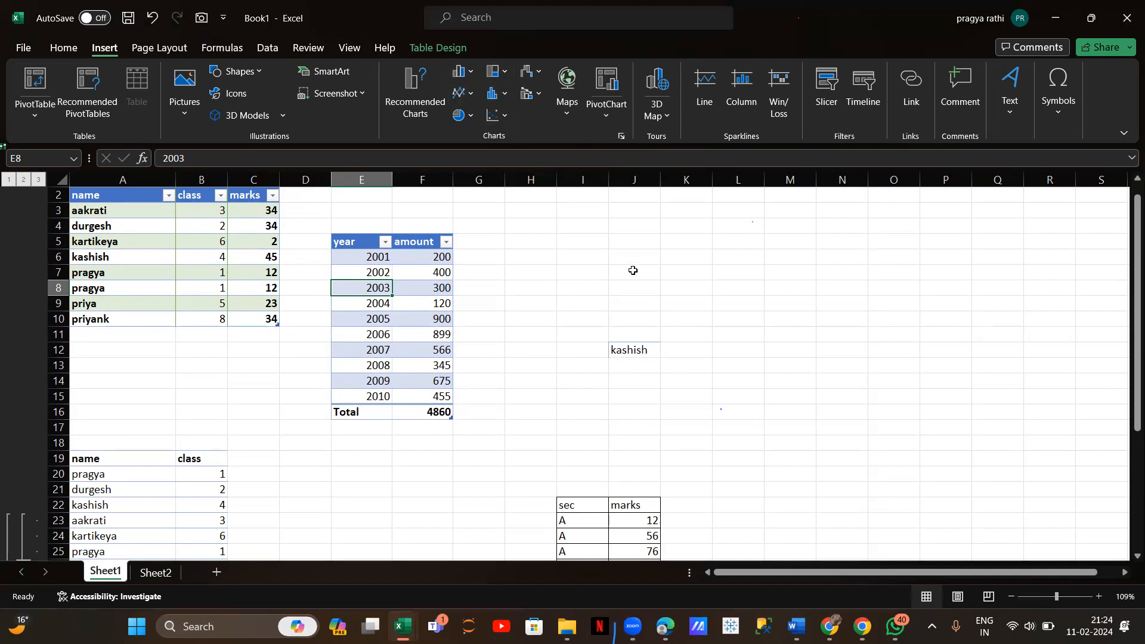
pyautogui.scroll(-1, 632, 268)
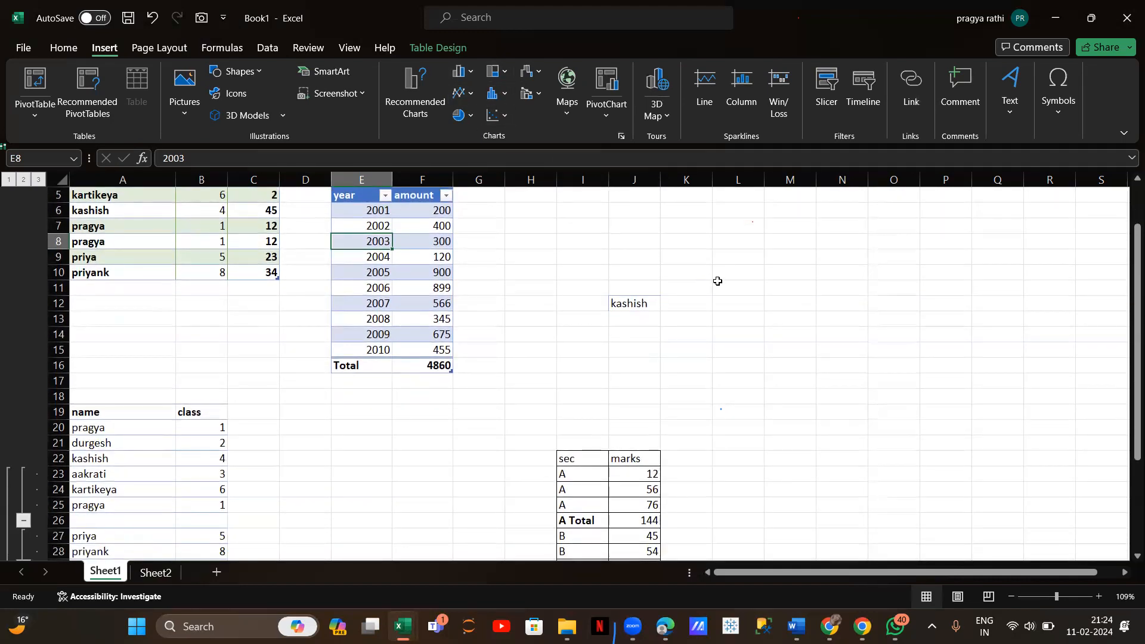
pyautogui.scroll(1, 740, 257)
pyautogui.click(738, 215)
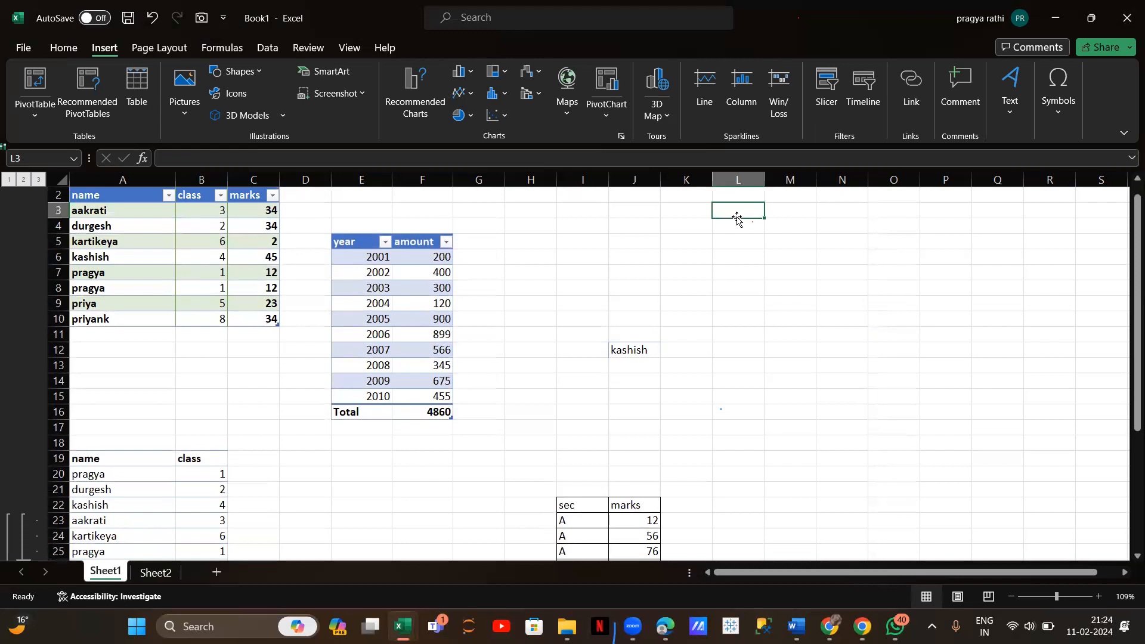
pyautogui.write('Bar')
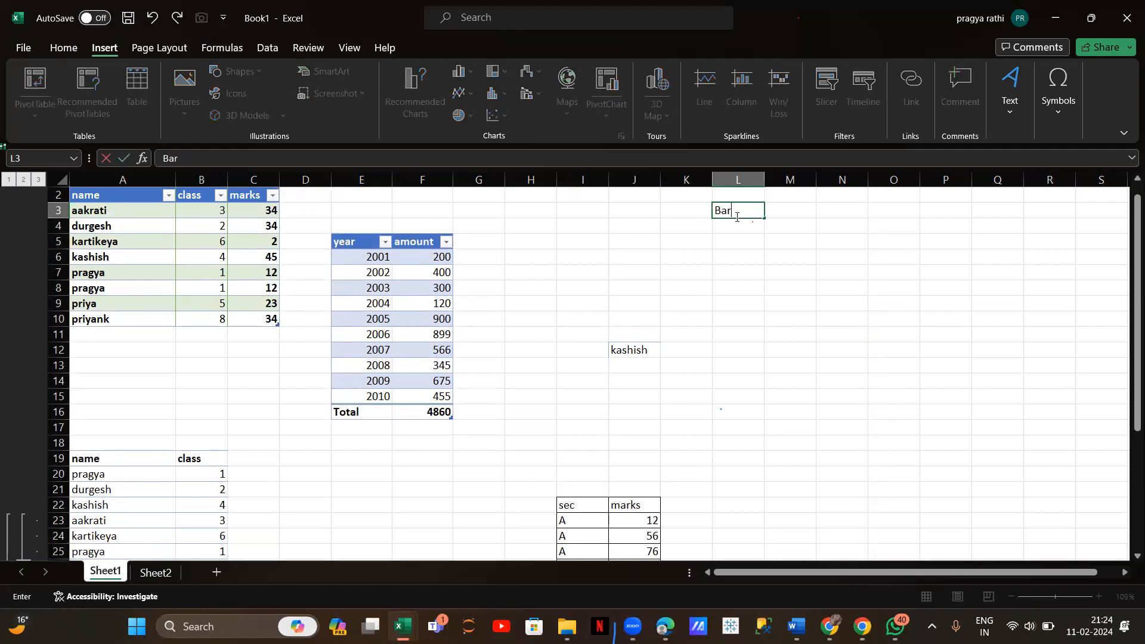
pyautogui.press('Return')
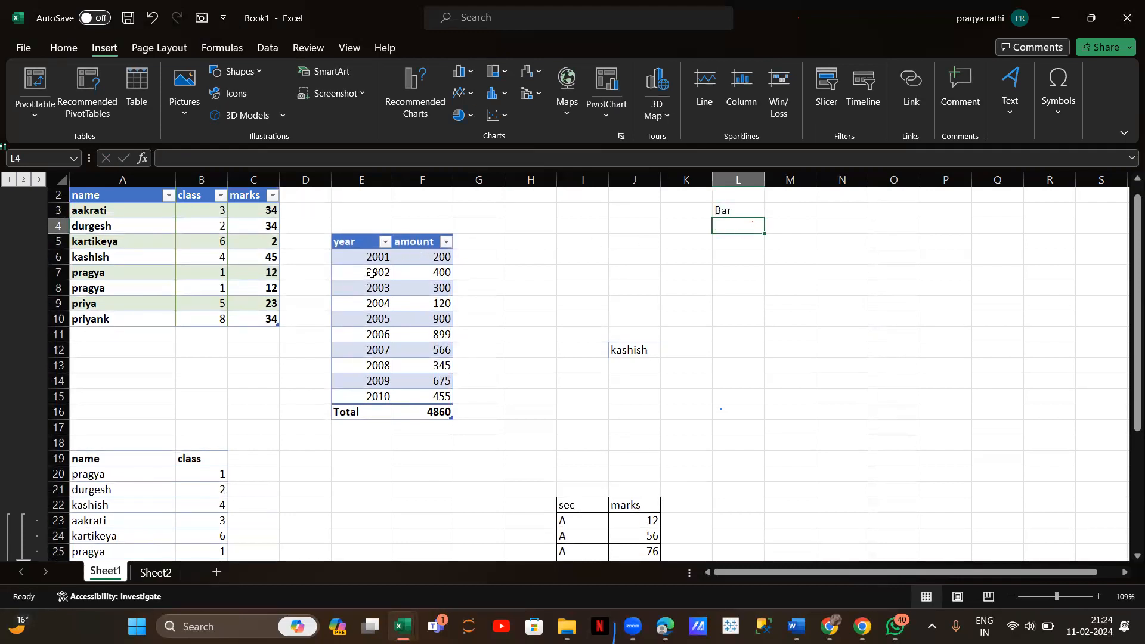
# Step: Insert a clustered column chart from the name, class and marks table A2:C10 and place it beside the year and amount table
pyautogui.click(372, 274)
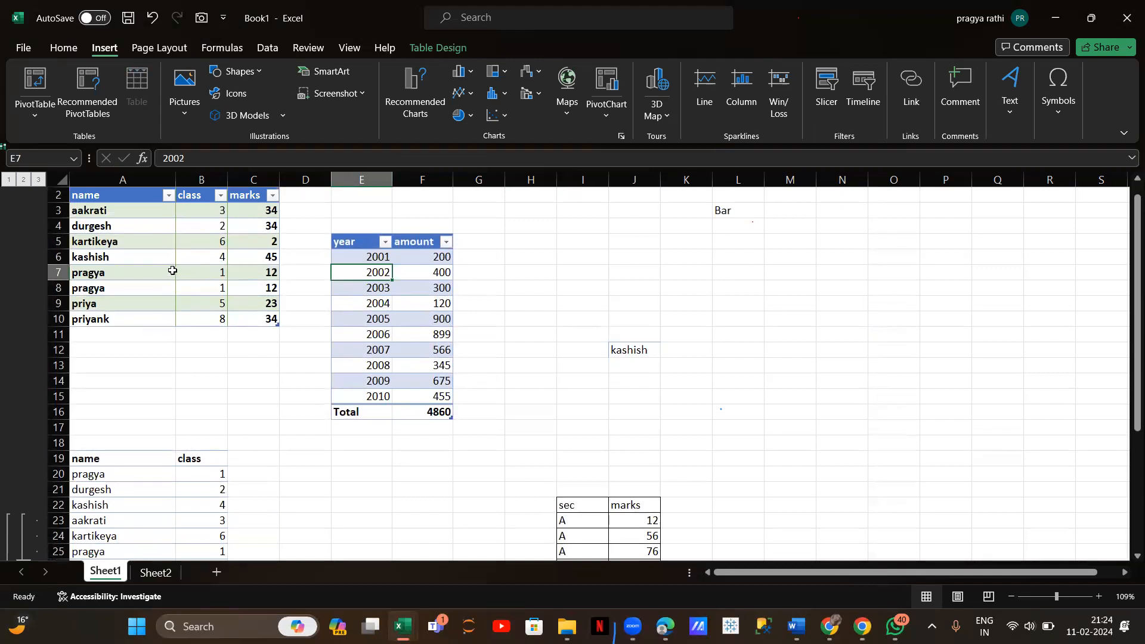
pyautogui.click(119, 226)
pyautogui.moveTo(114, 194); pyautogui.dragTo(262, 320)
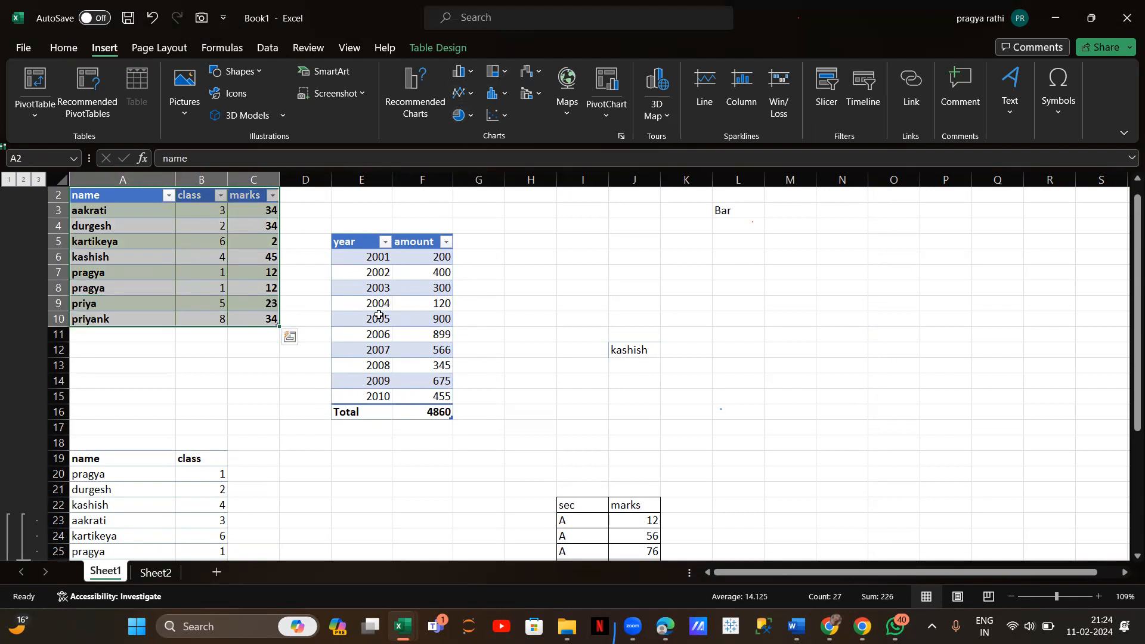
pyautogui.click(458, 76)
pyautogui.click(469, 127)
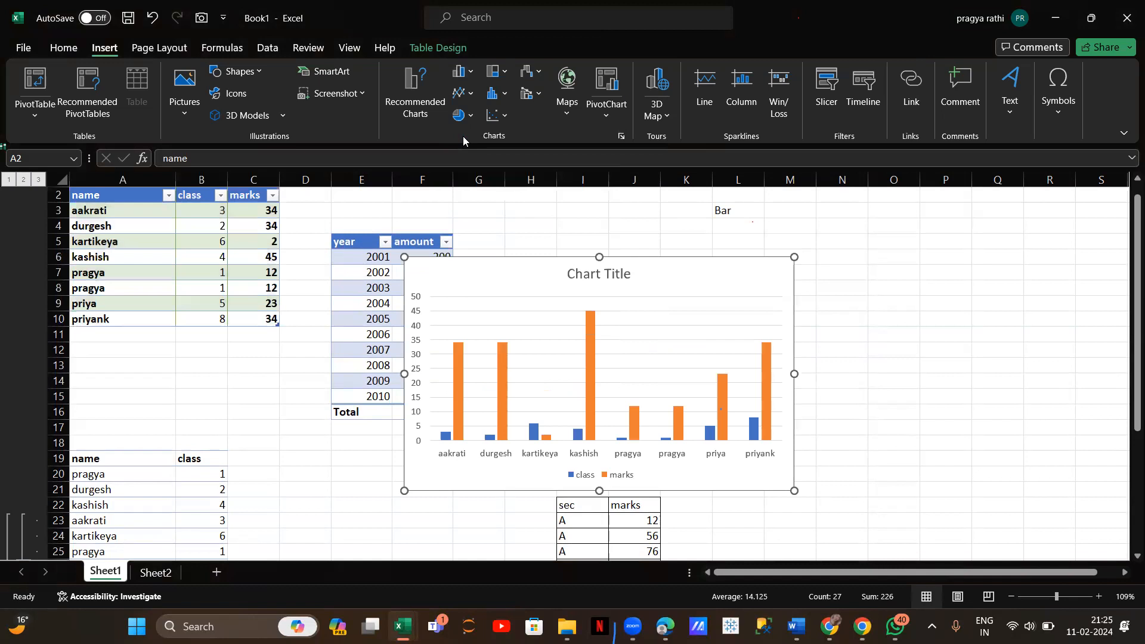
pyautogui.moveTo(652, 290); pyautogui.dragTo(734, 237)
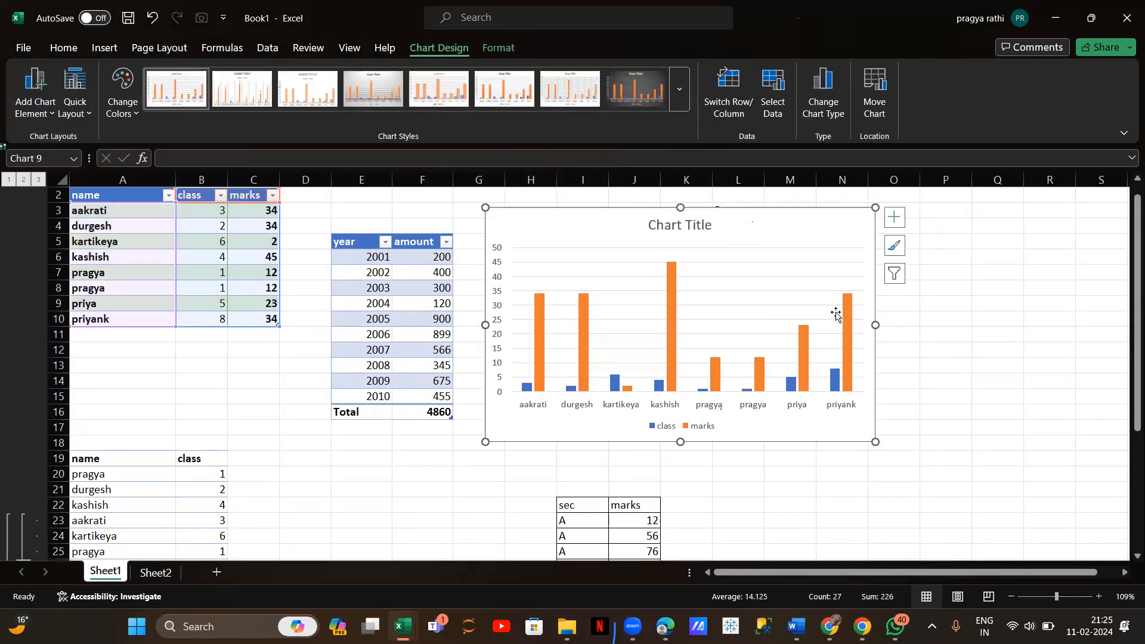
# Step: Copy the class and marks column chart onto Sheet2 and place it around columns I to P
pyautogui.scroll(-2, 854, 229)
pyautogui.scroll(1, 854, 230)
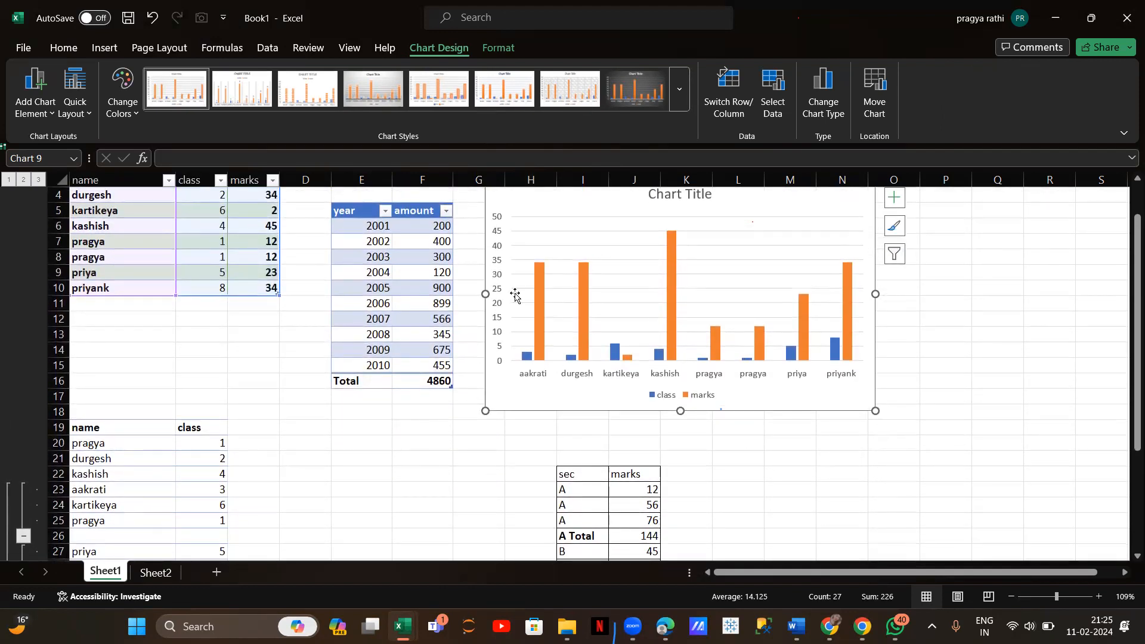
pyautogui.scroll(2, 609, 286)
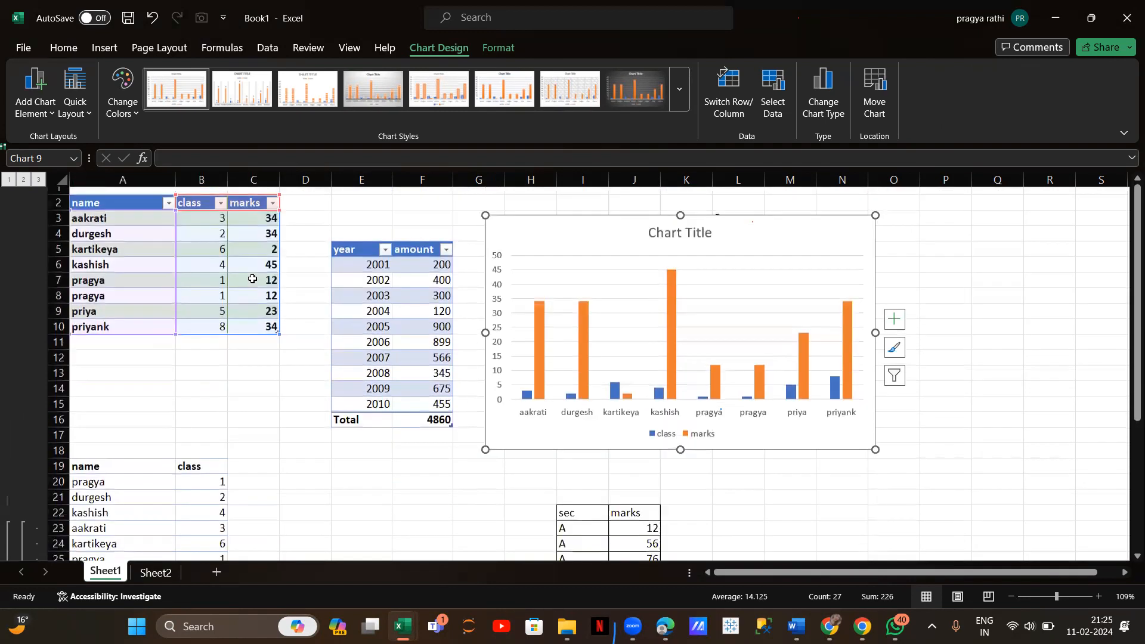
pyautogui.scroll(-1, 253, 279)
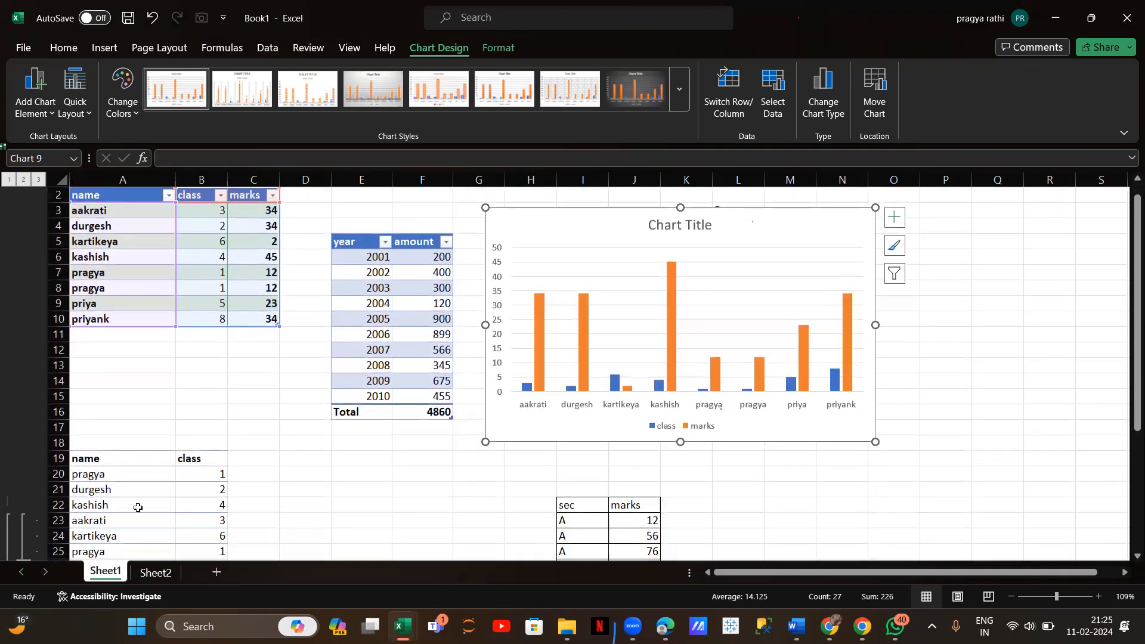
pyautogui.click(144, 576)
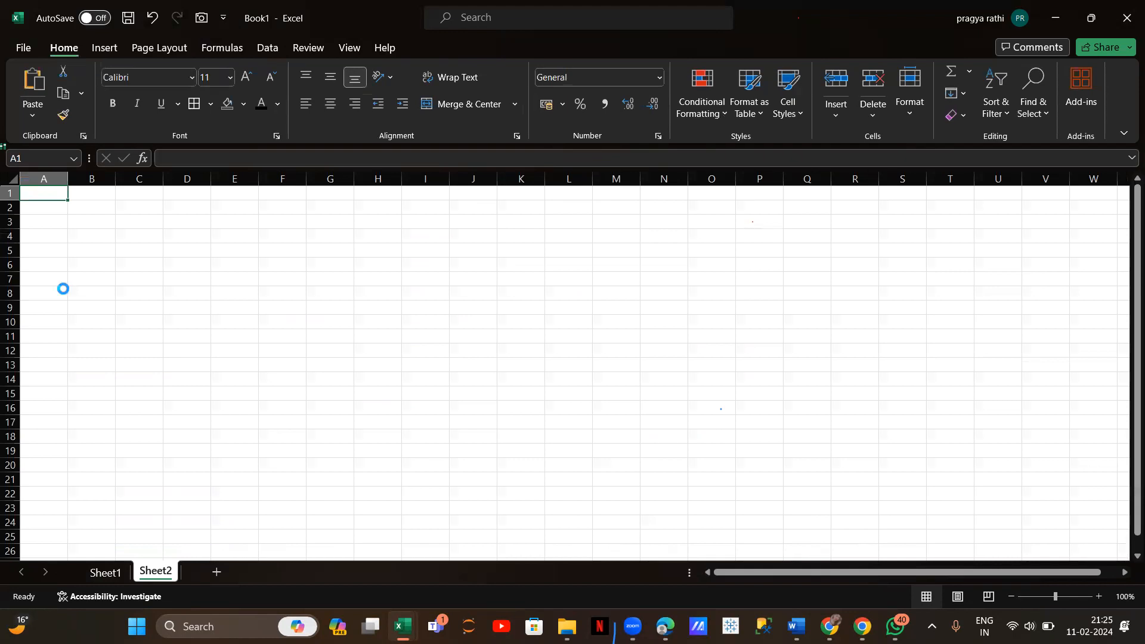
pyautogui.hotkey('ctrl', 'v')
pyautogui.moveTo(126, 197); pyautogui.dragTo(521, 233)
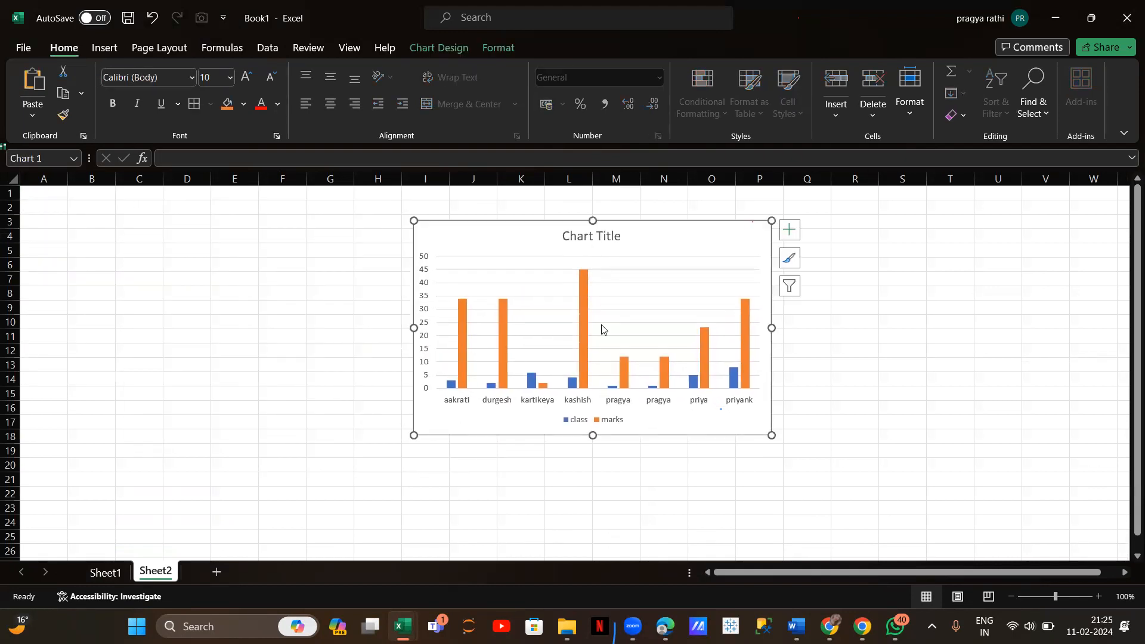
# Step: Copy the name, class and marks table A2:C10 from Sheet1 to cell A2 of Sheet2
pyautogui.click(114, 576)
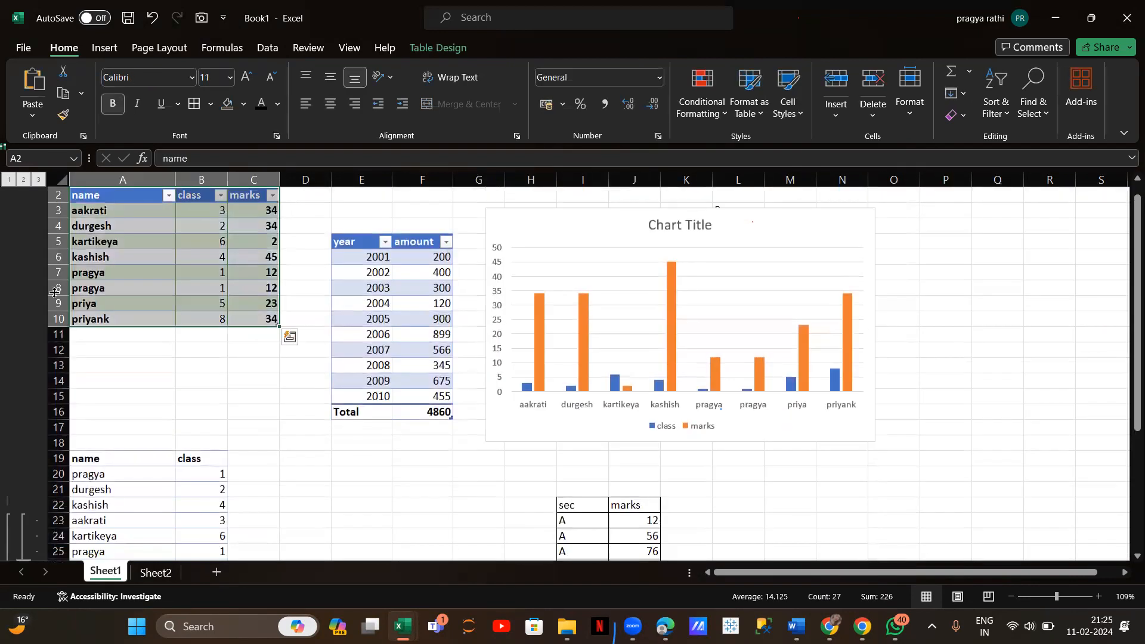
pyautogui.click(167, 362)
pyautogui.moveTo(95, 194); pyautogui.dragTo(273, 319)
pyautogui.hotkey('ctrl', 'c')
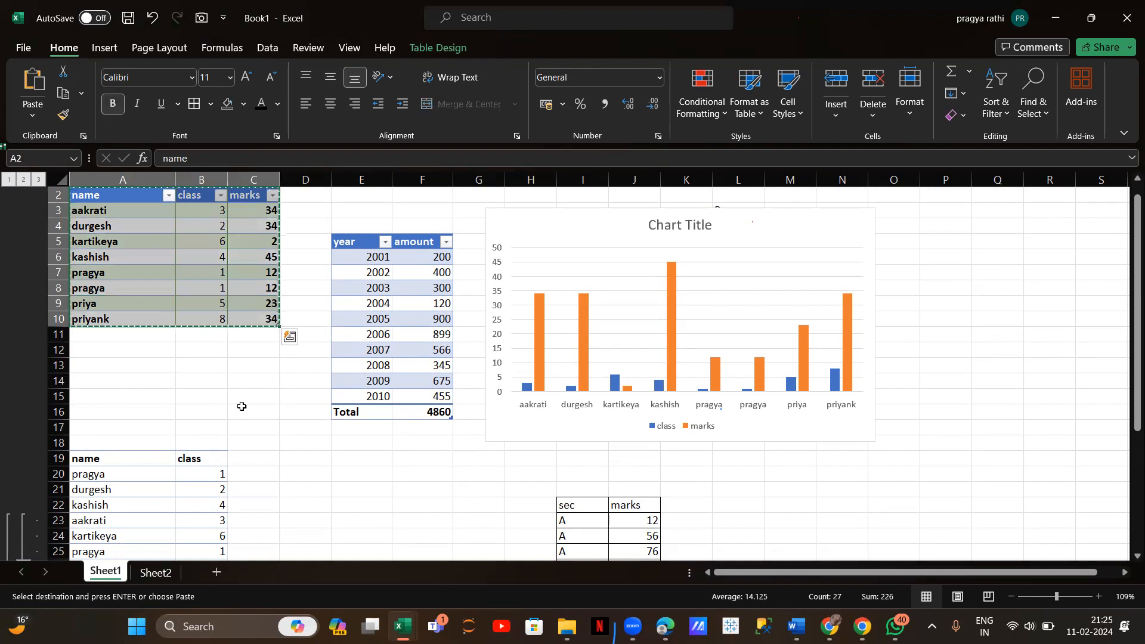
pyautogui.click(146, 575)
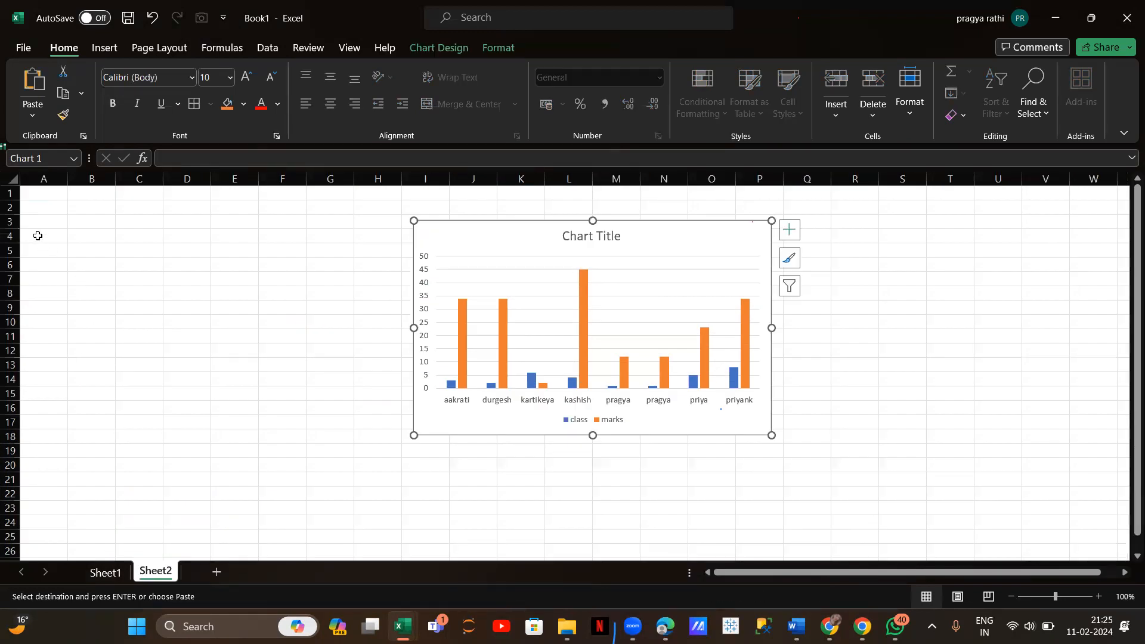
pyautogui.click(41, 213)
pyautogui.hotkey('ctrl', 'v')
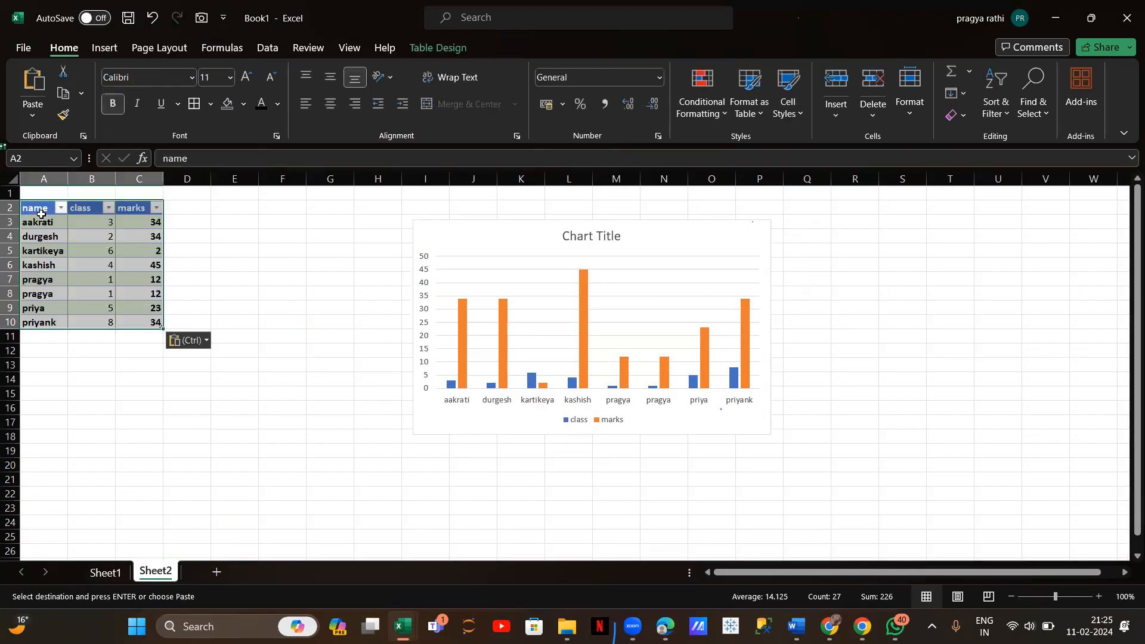
# Step: Try to insert a default chart from the empty cell F12 on Sheet2, and remove the blank chart
pyautogui.click(481, 251)
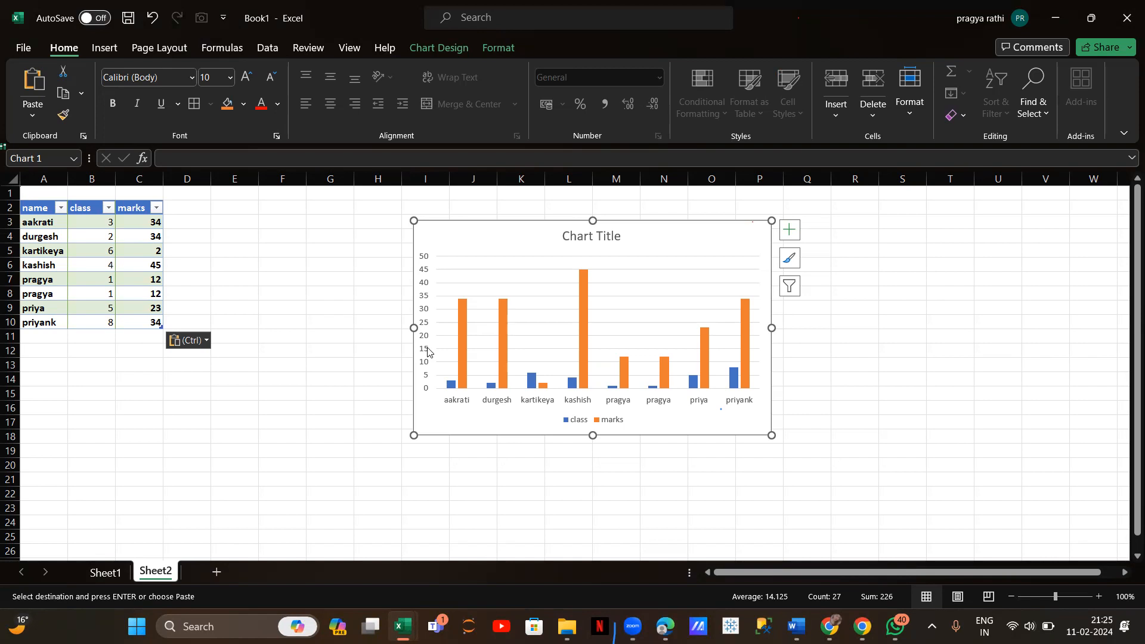
pyautogui.click(53, 309)
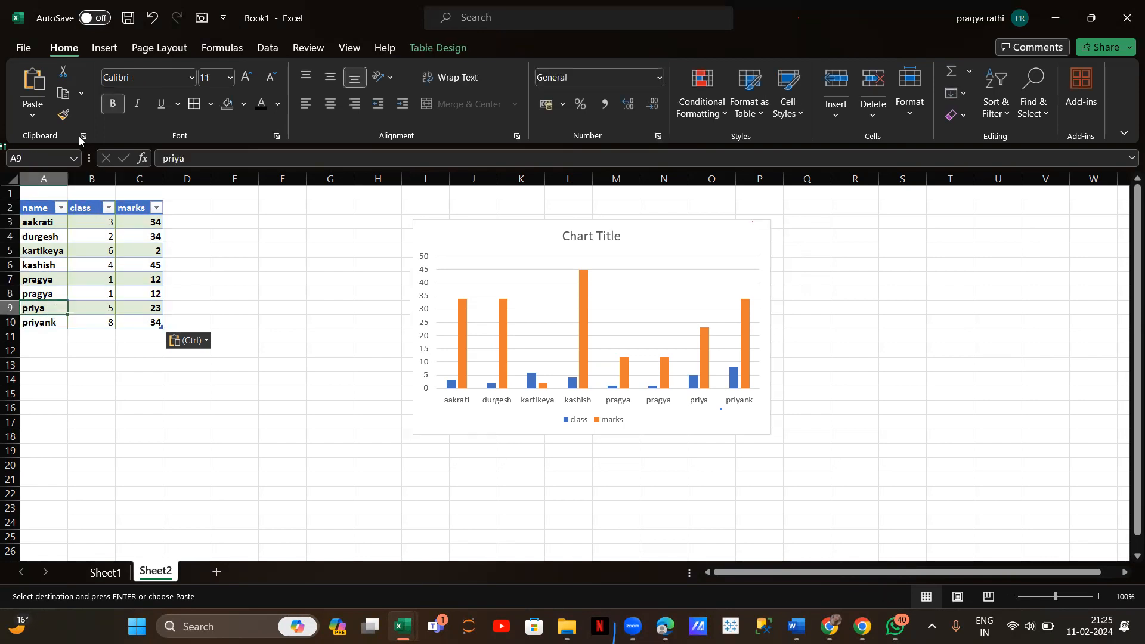
pyautogui.click(94, 49)
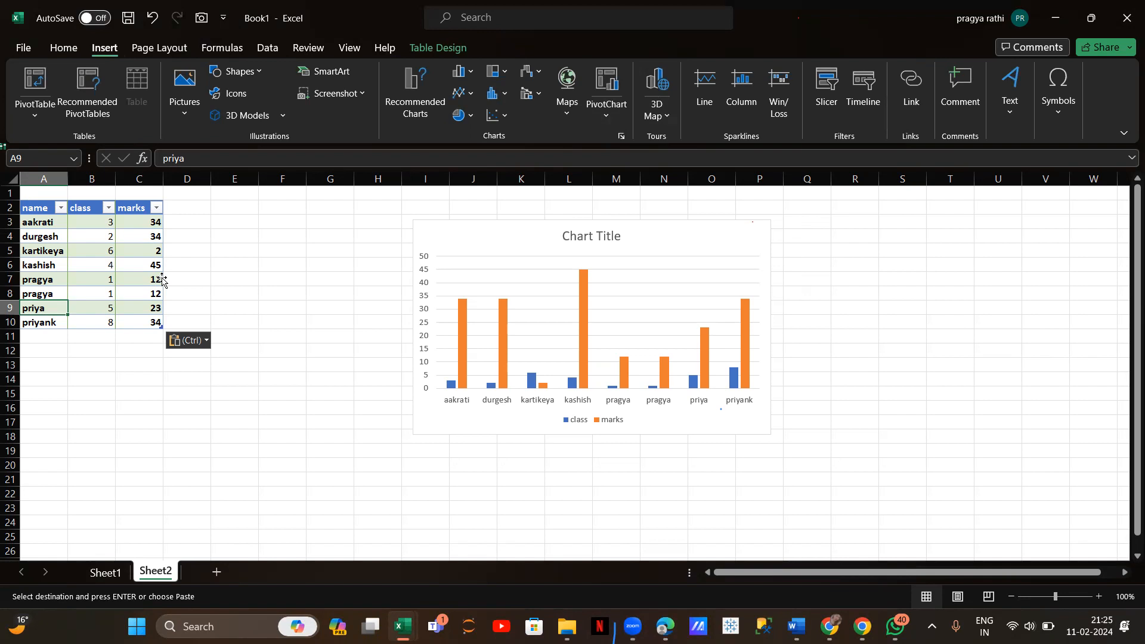
pyautogui.press('alt')
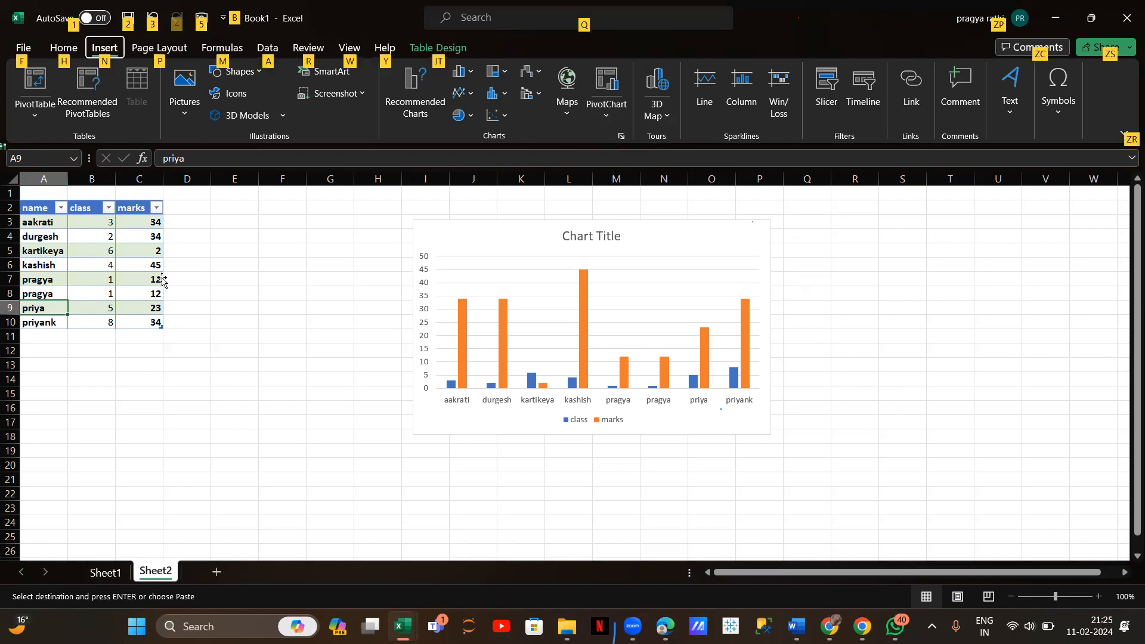
pyautogui.click(299, 346)
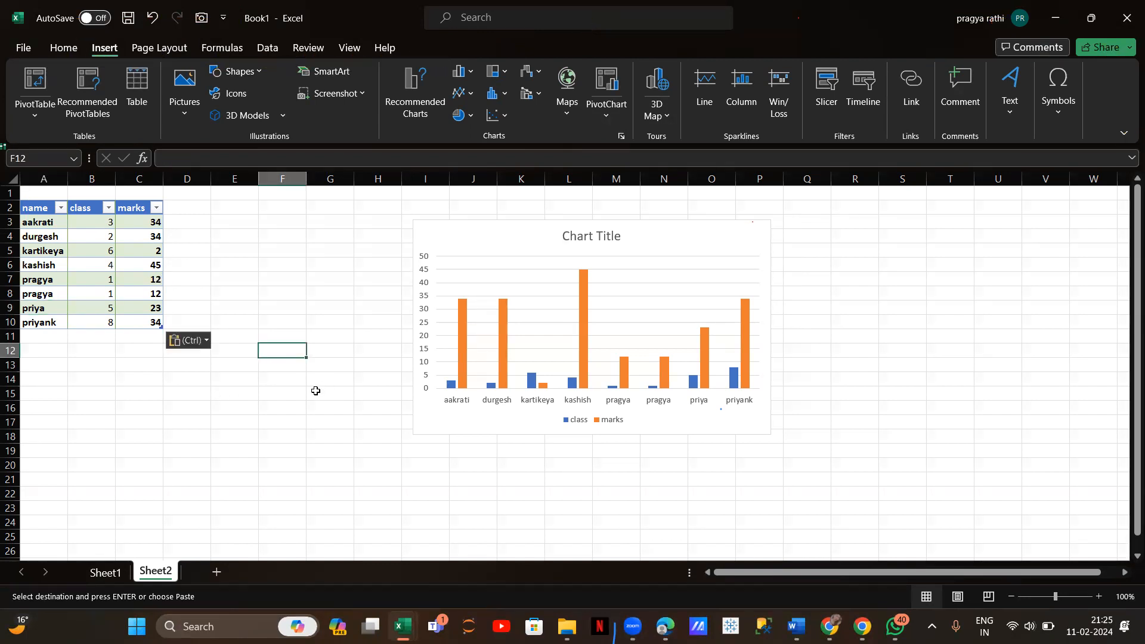
pyautogui.hotkey('ctrl', 'v')
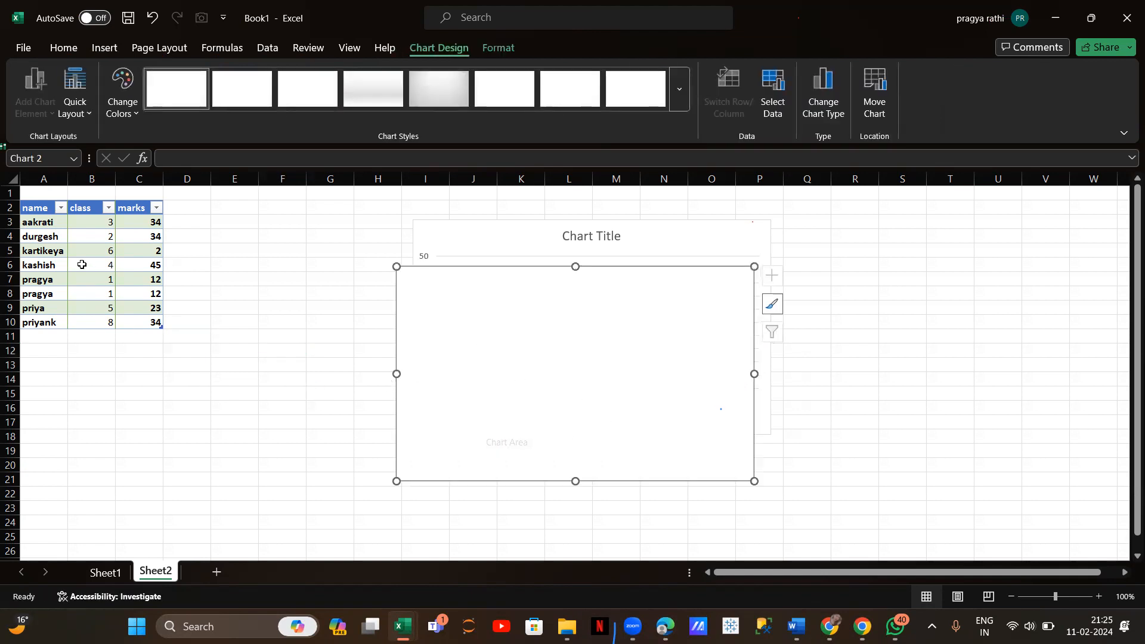
pyautogui.rightClick(575, 342)
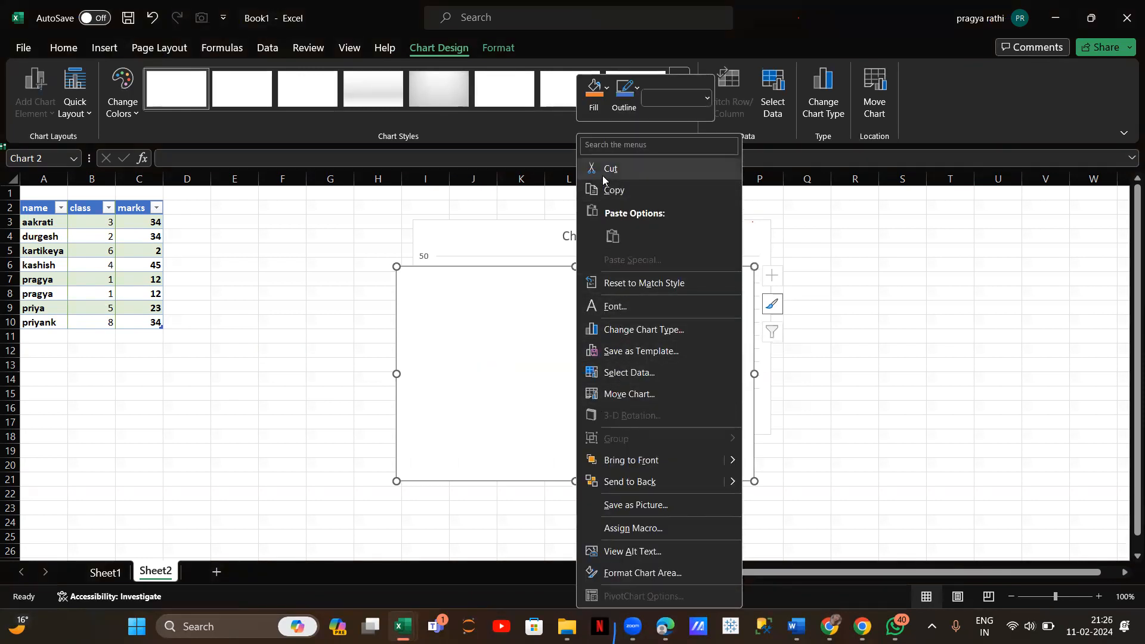
pyautogui.click(282, 351)
# Step: Create a default clustered column chart from A2:C10 on Sheet2 and move it below the table
pyautogui.moveTo(35, 208); pyautogui.dragTo(133, 321)
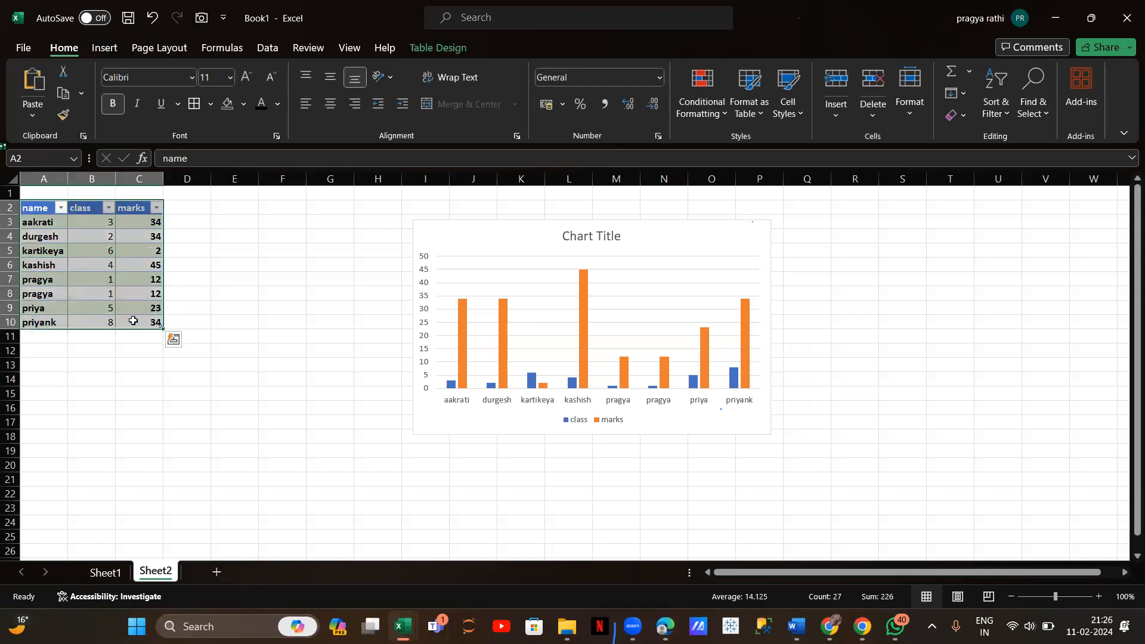
pyautogui.hotkey('alt', 'F1')
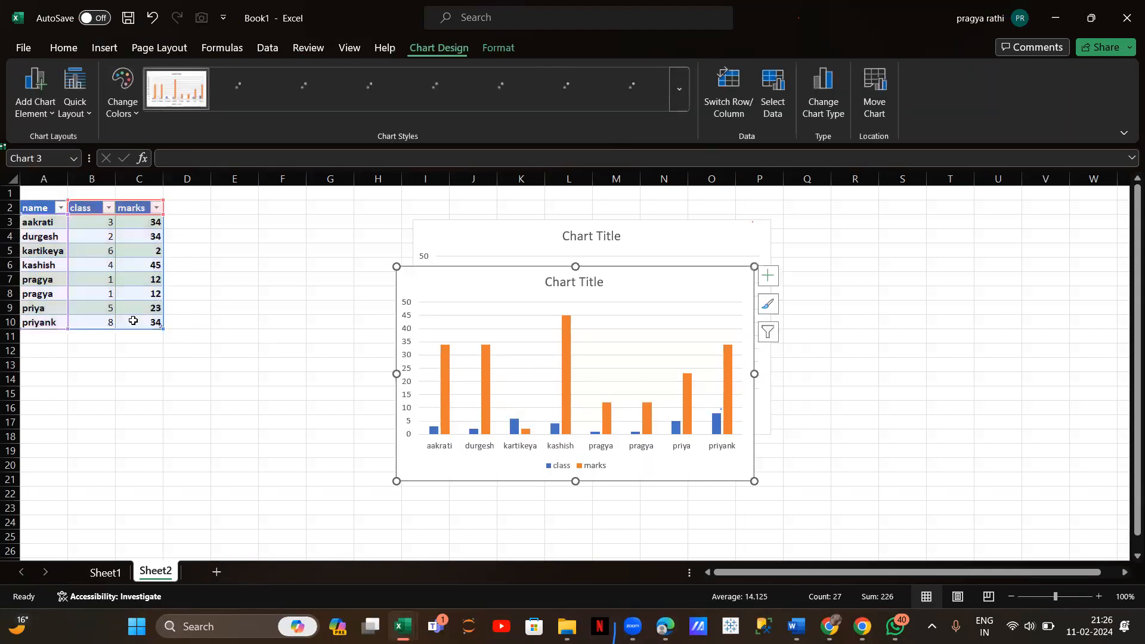
pyautogui.moveTo(501, 298); pyautogui.dragTo(181, 383)
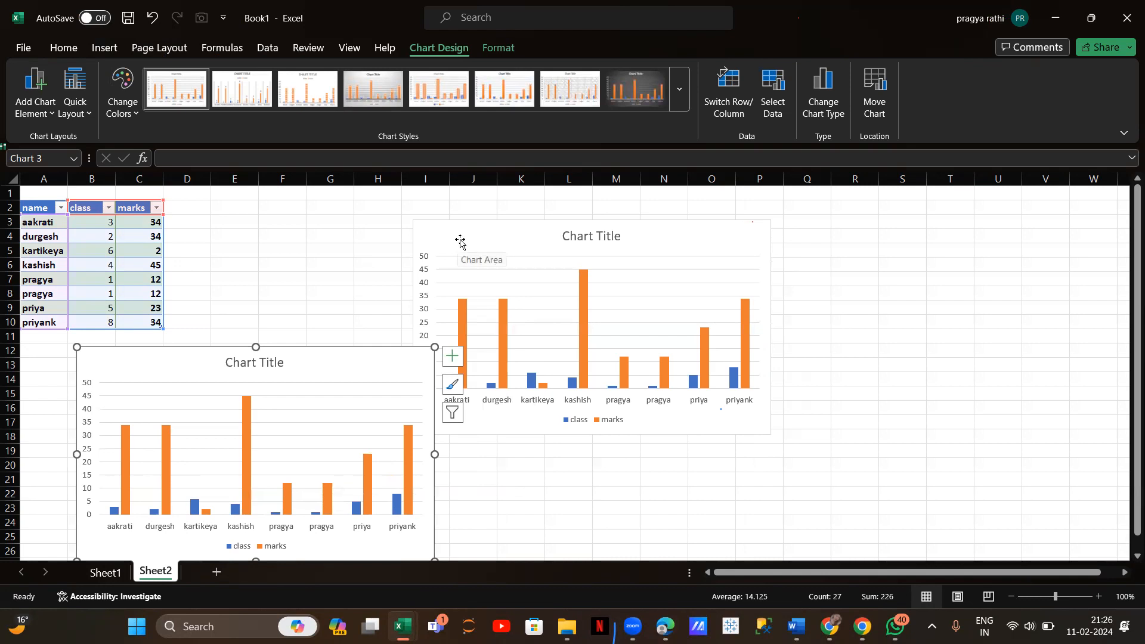
# Step: Delete the newly created column chart and reposition the pasted chart around columns G to N
pyautogui.moveTo(463, 246); pyautogui.dragTo(626, 209)
pyautogui.moveTo(517, 245); pyautogui.dragTo(666, 239)
pyautogui.moveTo(394, 368)
pyautogui.mouseDown()
pyautogui.moveTo(455, 368)
pyautogui.moveTo(502, 339)
pyautogui.mouseUp()
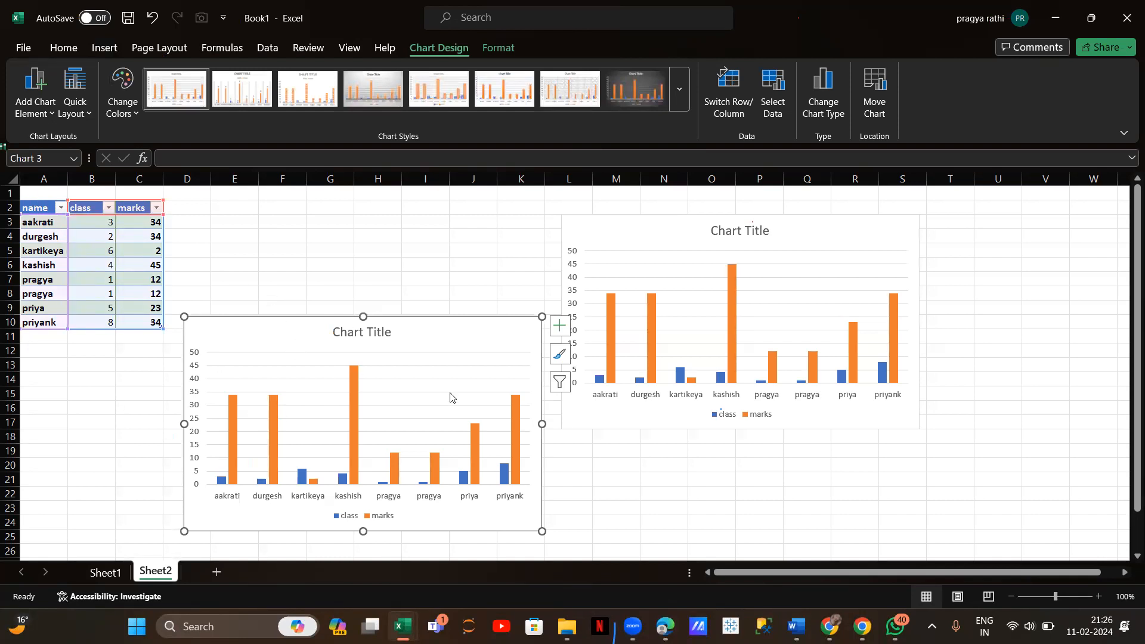
pyautogui.press('Delete')
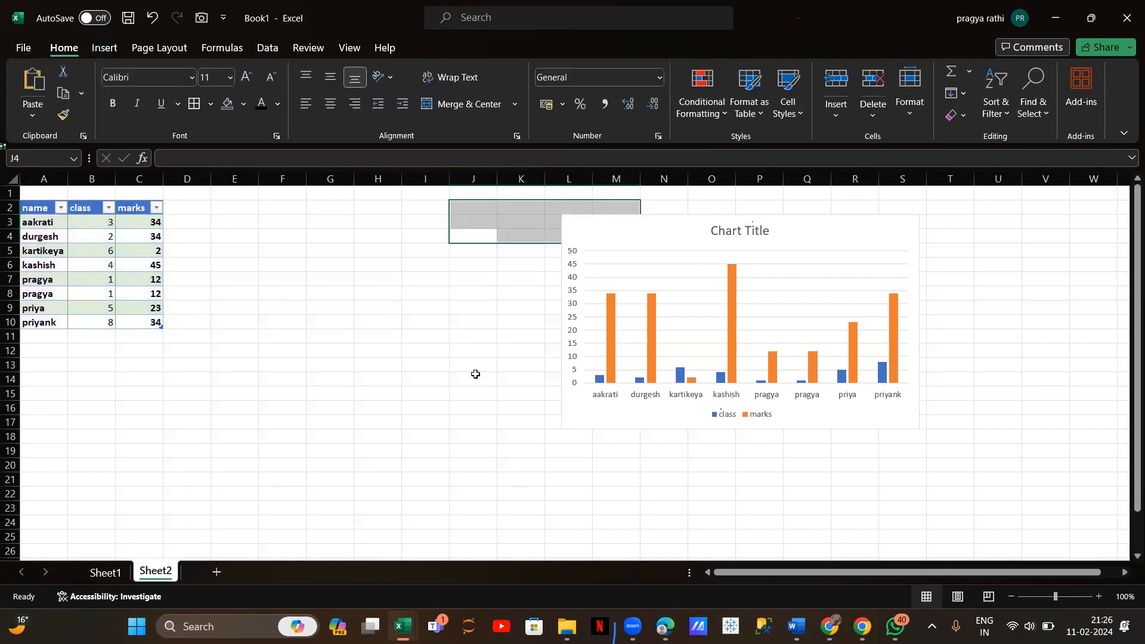
pyautogui.moveTo(637, 241); pyautogui.dragTo(408, 241)
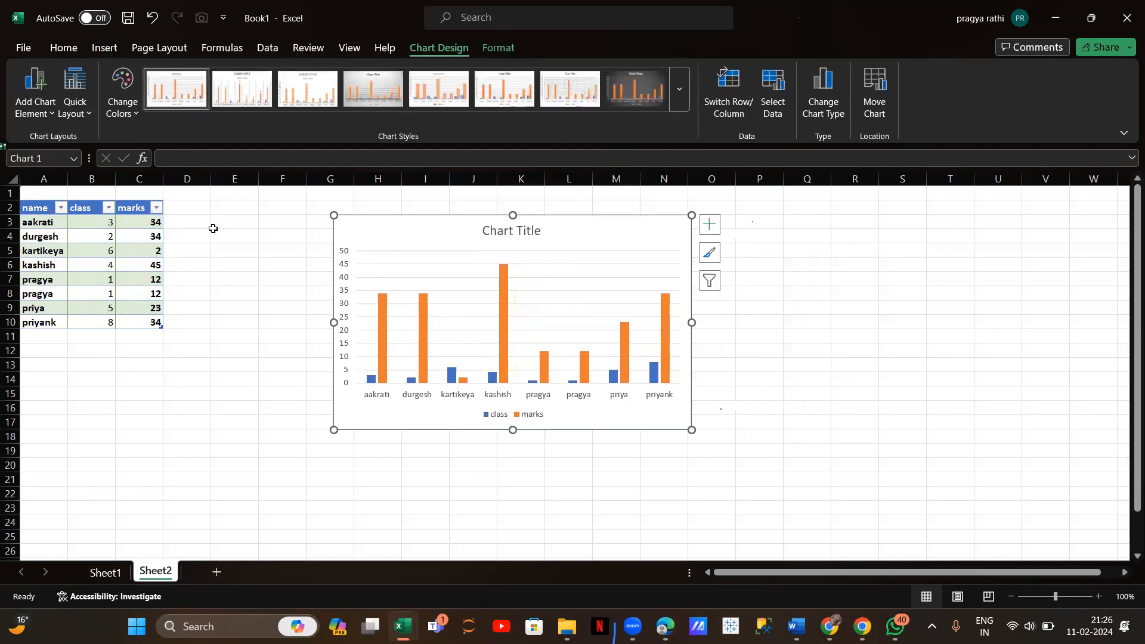
# Step: Replace the pasted chart with a new default clustered column chart of A2:C10, placed just beside the table
pyautogui.moveTo(41, 207); pyautogui.dragTo(146, 322)
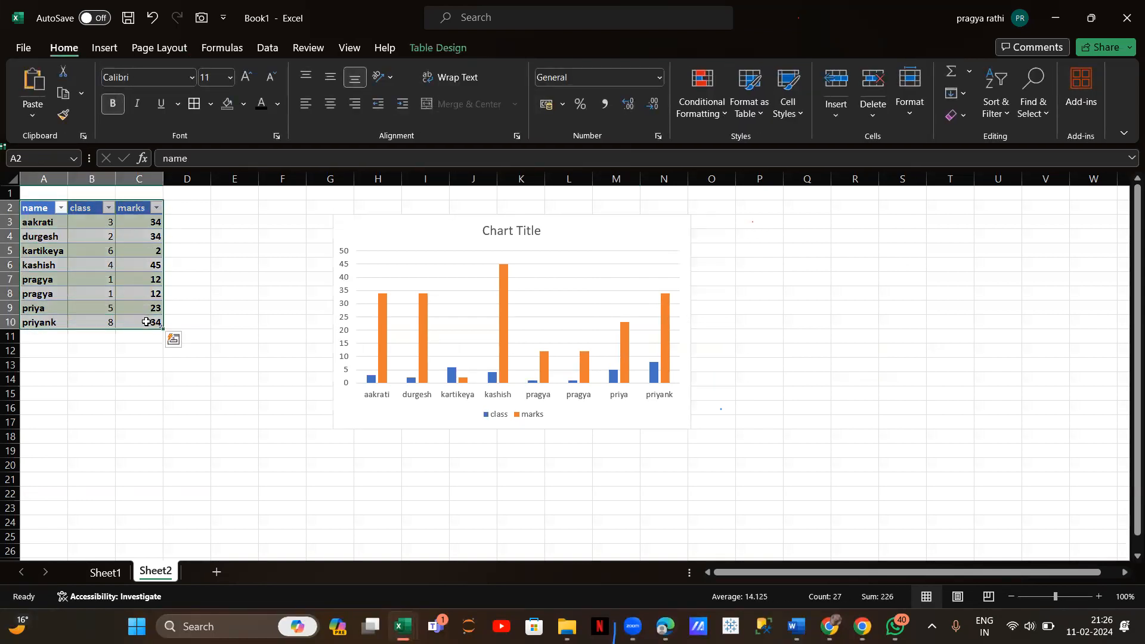
pyautogui.hotkey('alt', 'F1')
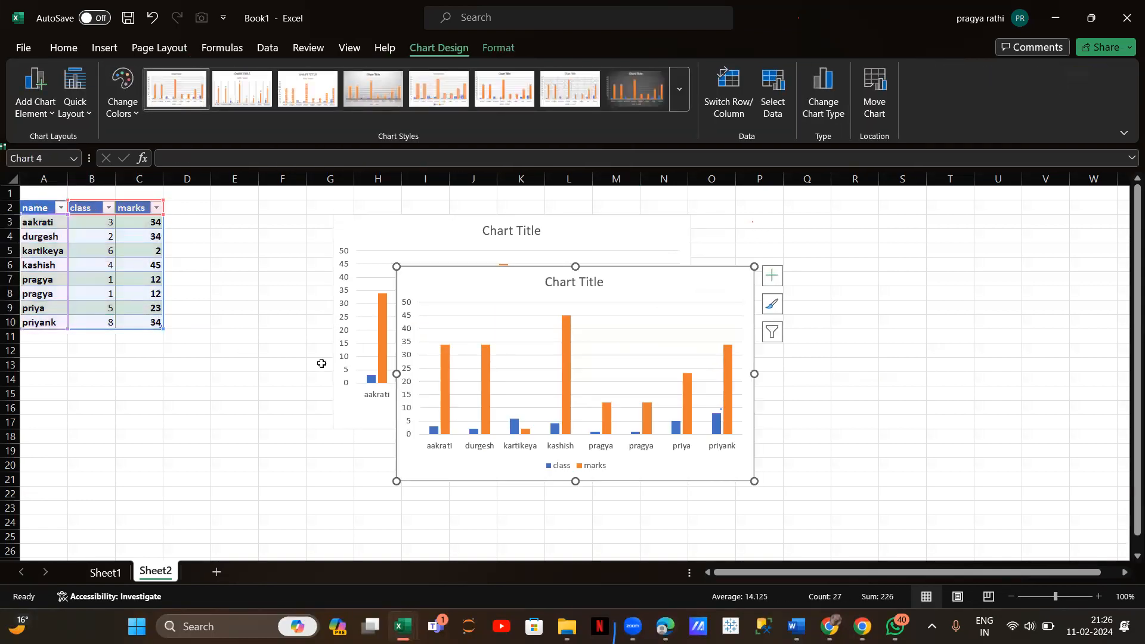
pyautogui.rightClick(350, 238)
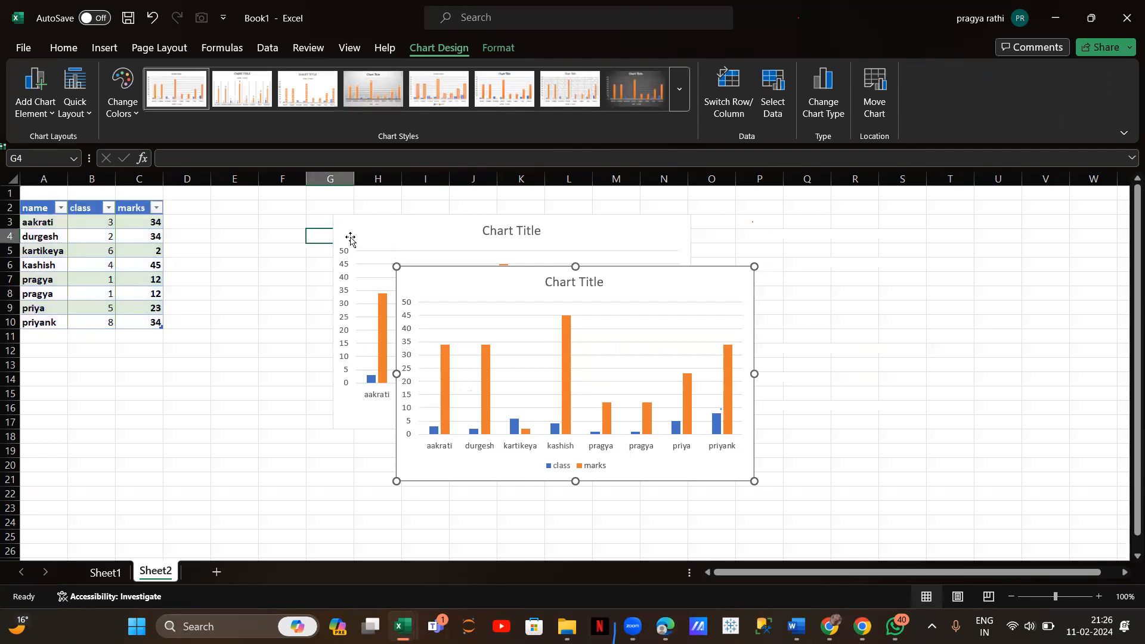
pyautogui.press('Escape')
pyautogui.click(353, 230)
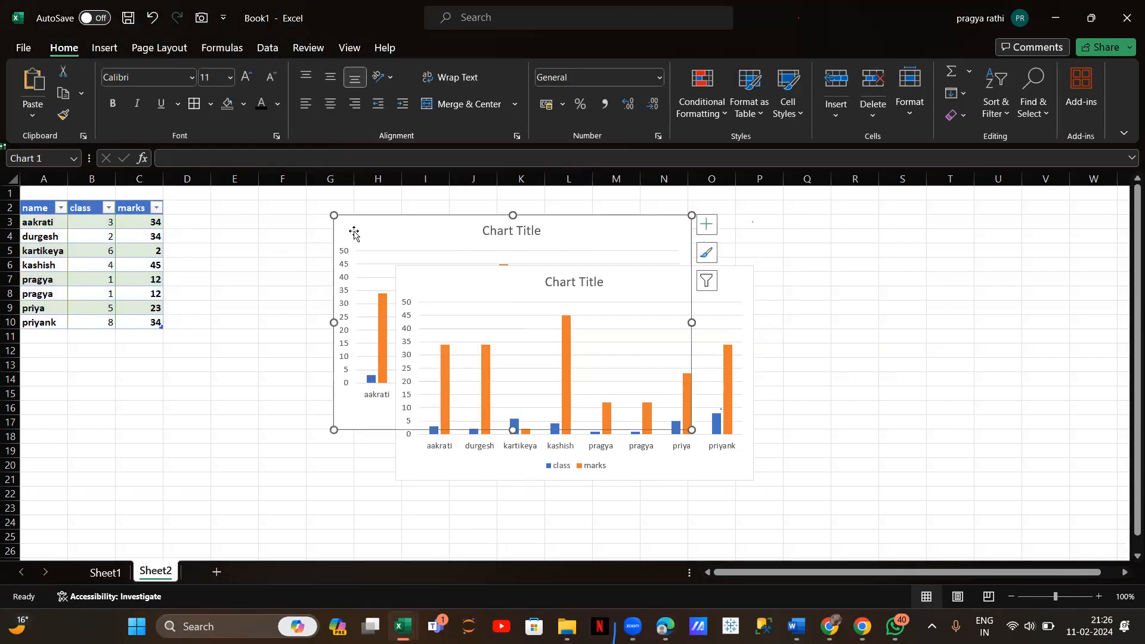
pyautogui.press('Delete')
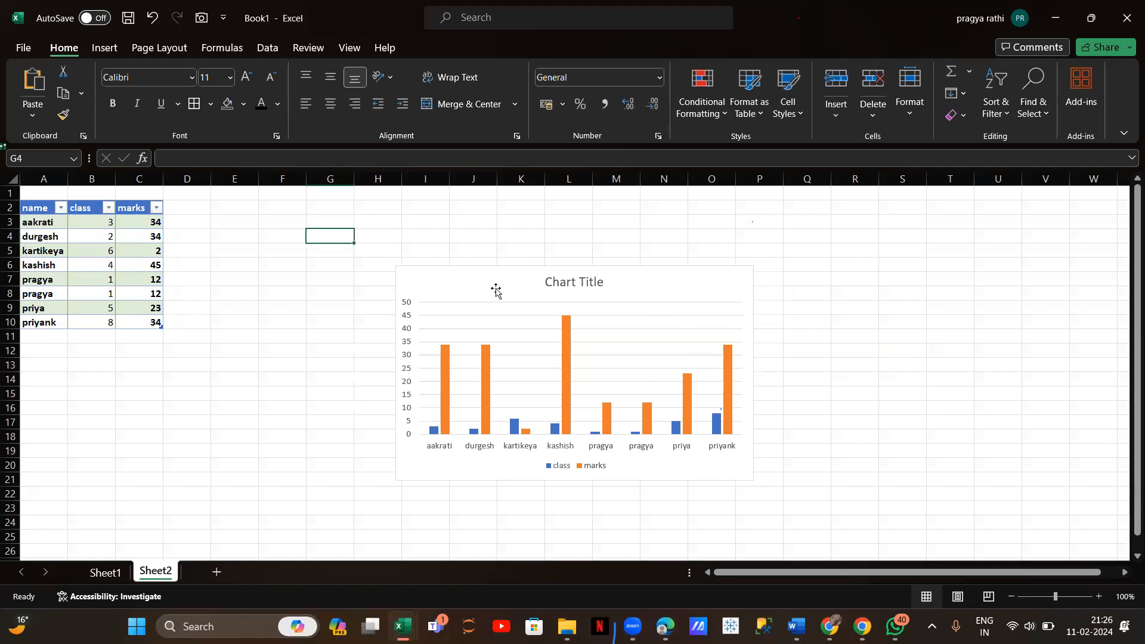
pyautogui.moveTo(491, 289); pyautogui.dragTo(387, 231)
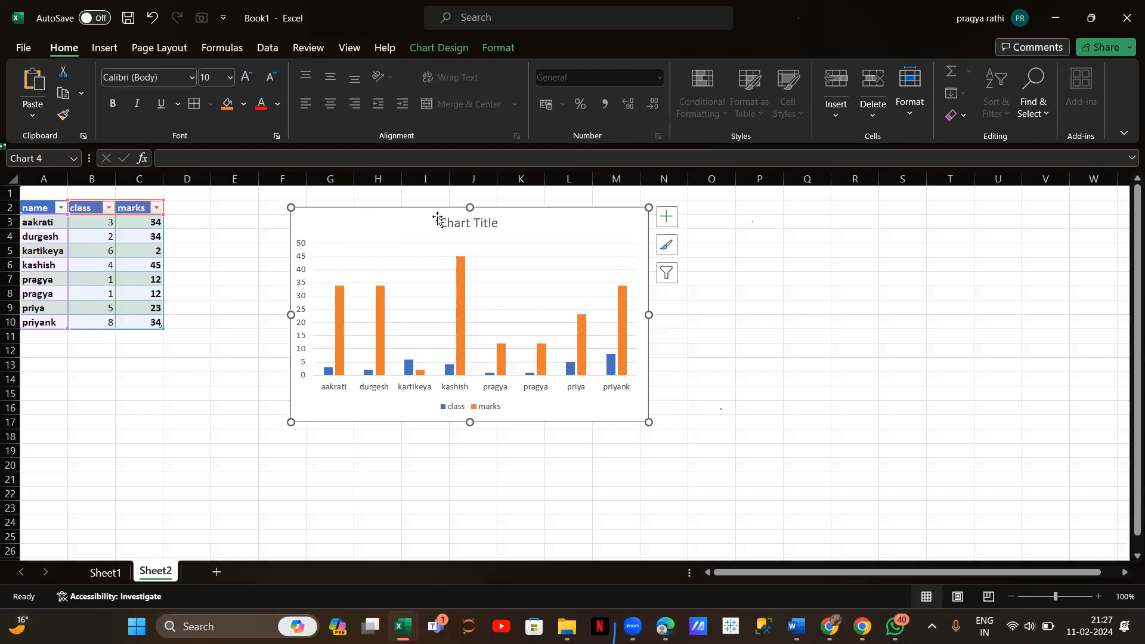
# Step: Examine the chart's plot area, vertical value axis and horizontal category axis by selecting each one
pyautogui.click(516, 249)
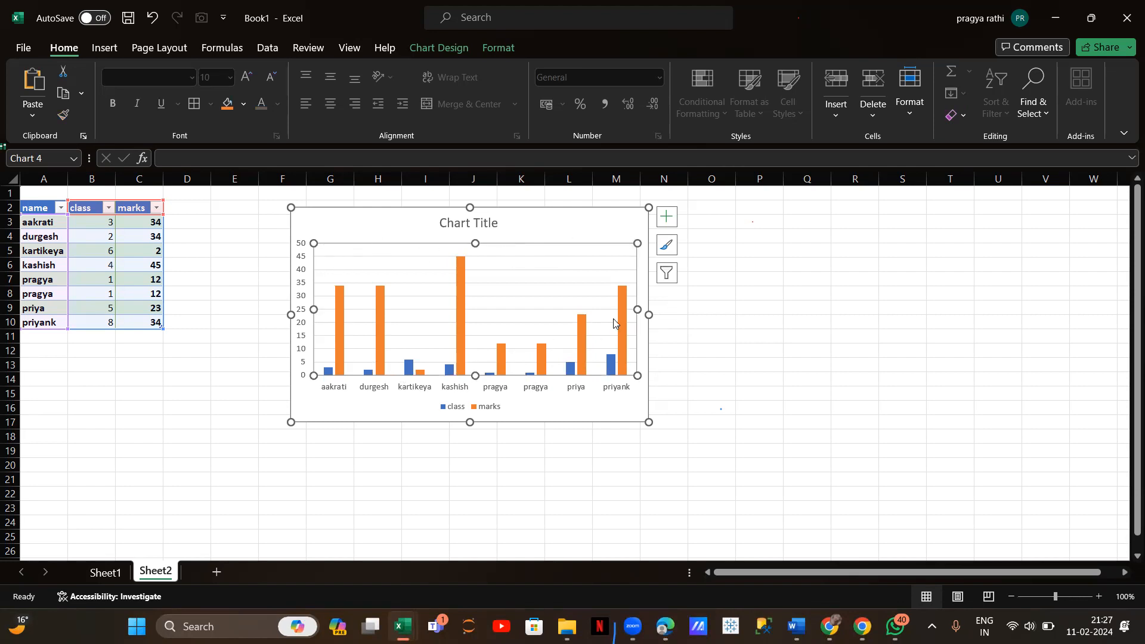
pyautogui.click(299, 305)
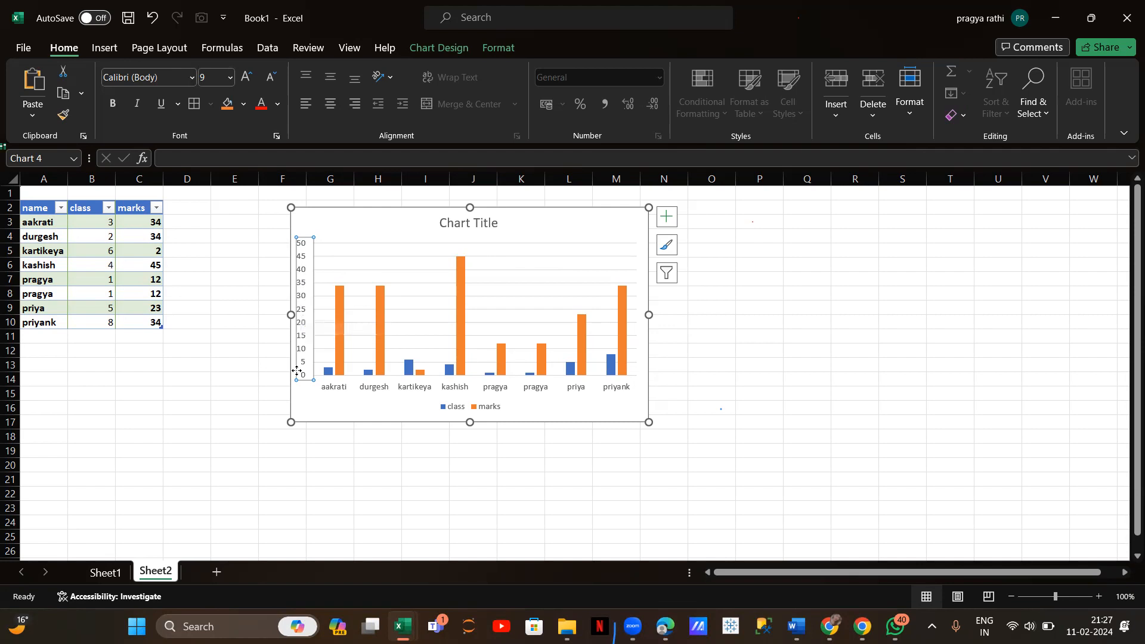
pyautogui.click(343, 390)
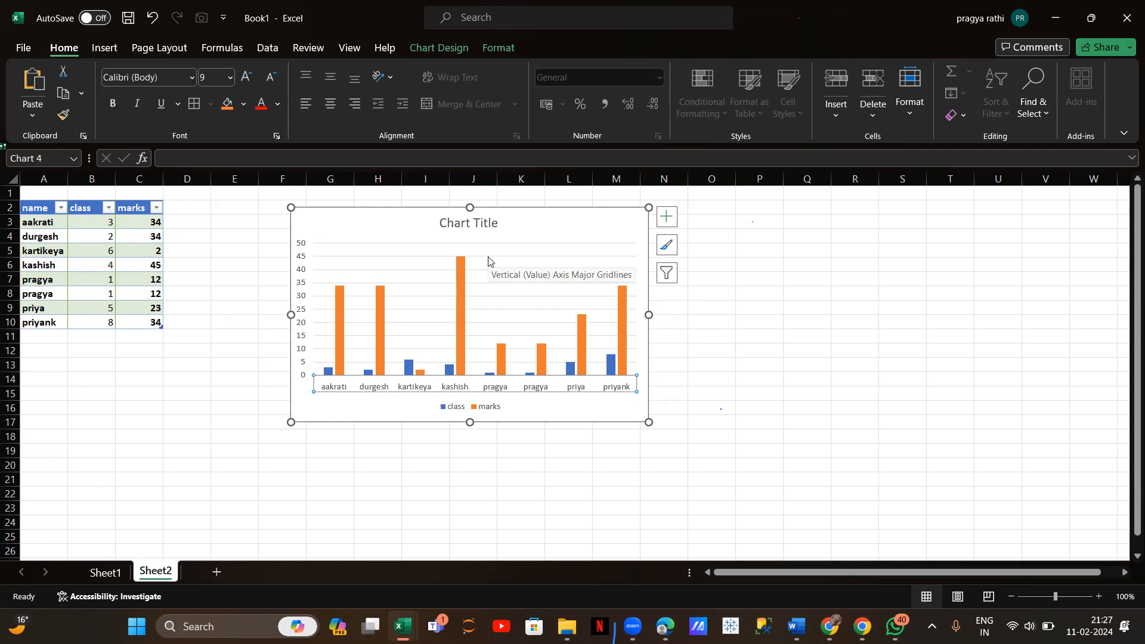
# Step: Examine the chart's marks series, chart area, plot area, both axes and legend by selecting each one
pyautogui.click(460, 285)
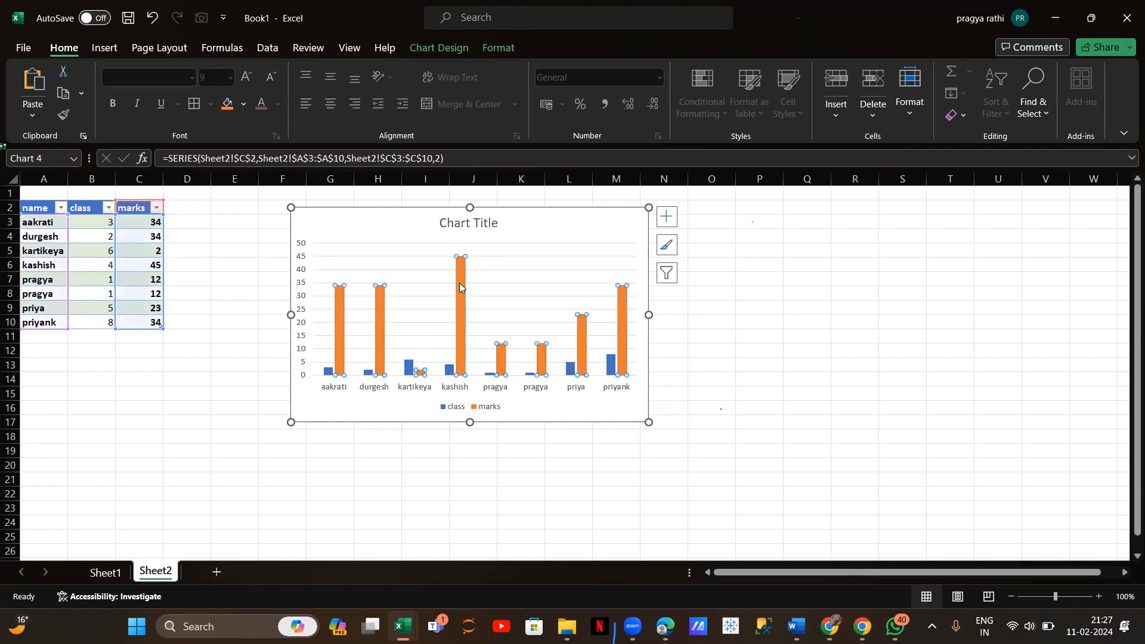
pyautogui.moveTo(501, 361)
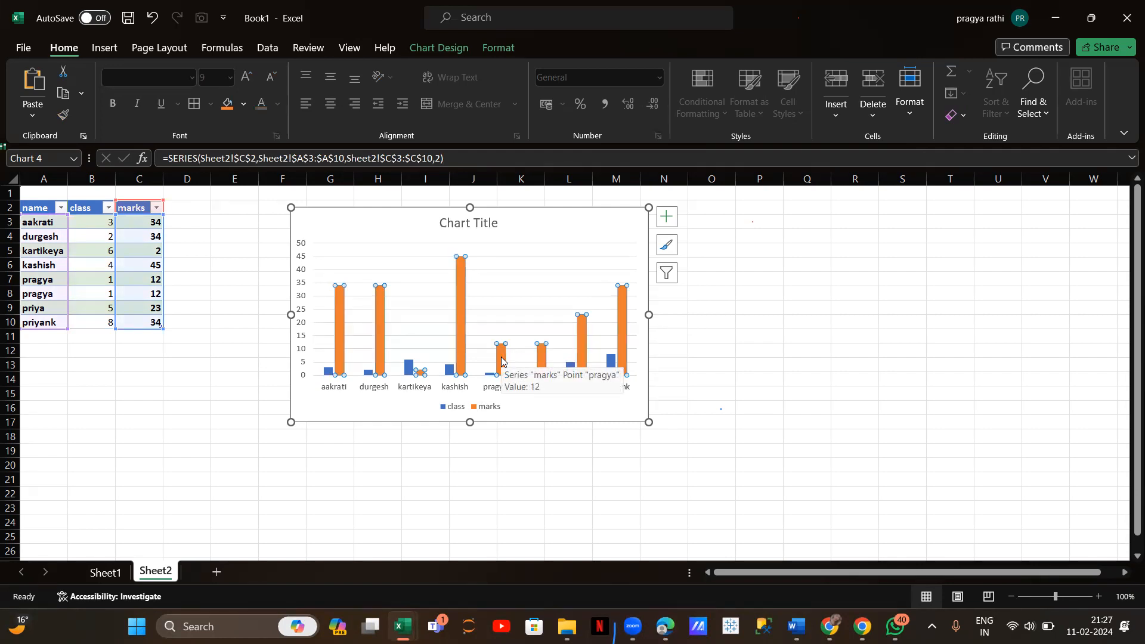
pyautogui.click(565, 227)
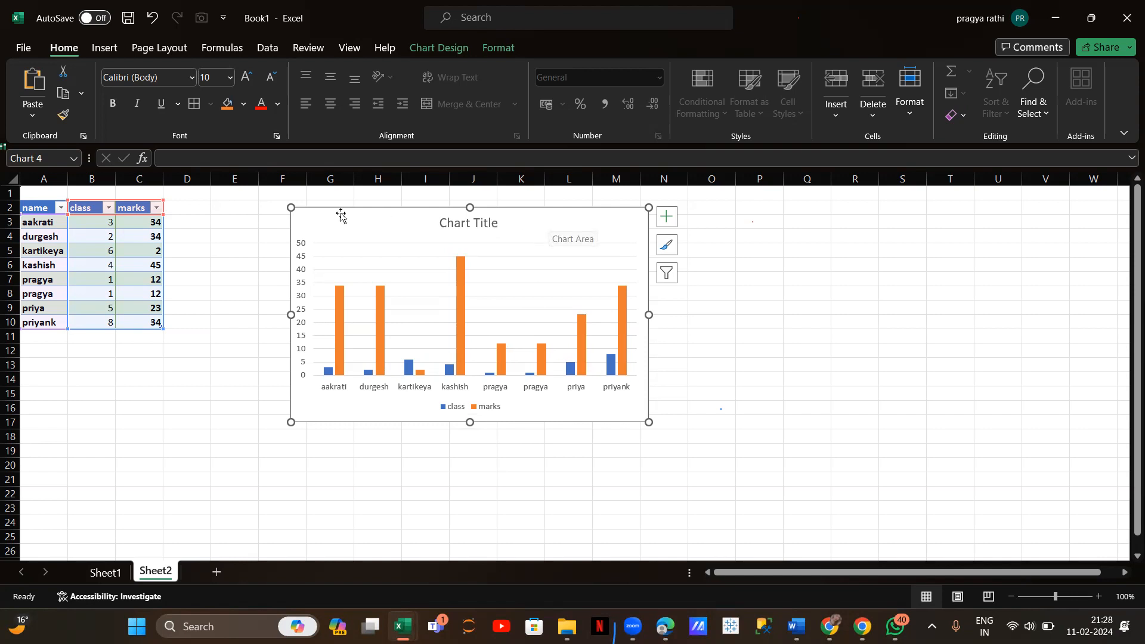
pyautogui.click(372, 261)
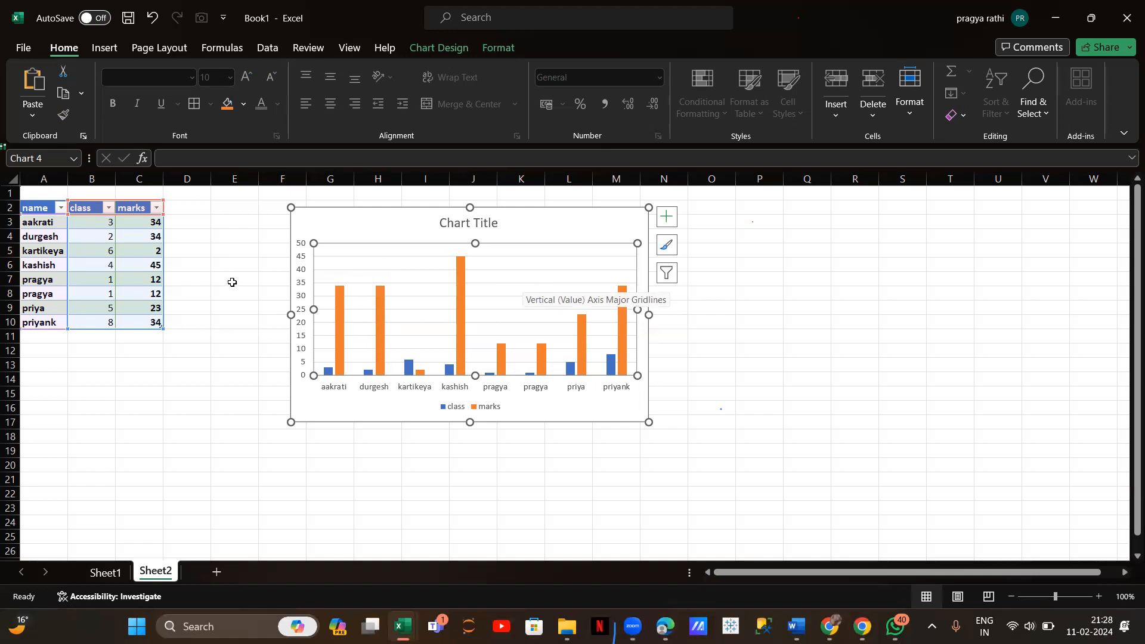
pyautogui.click(302, 273)
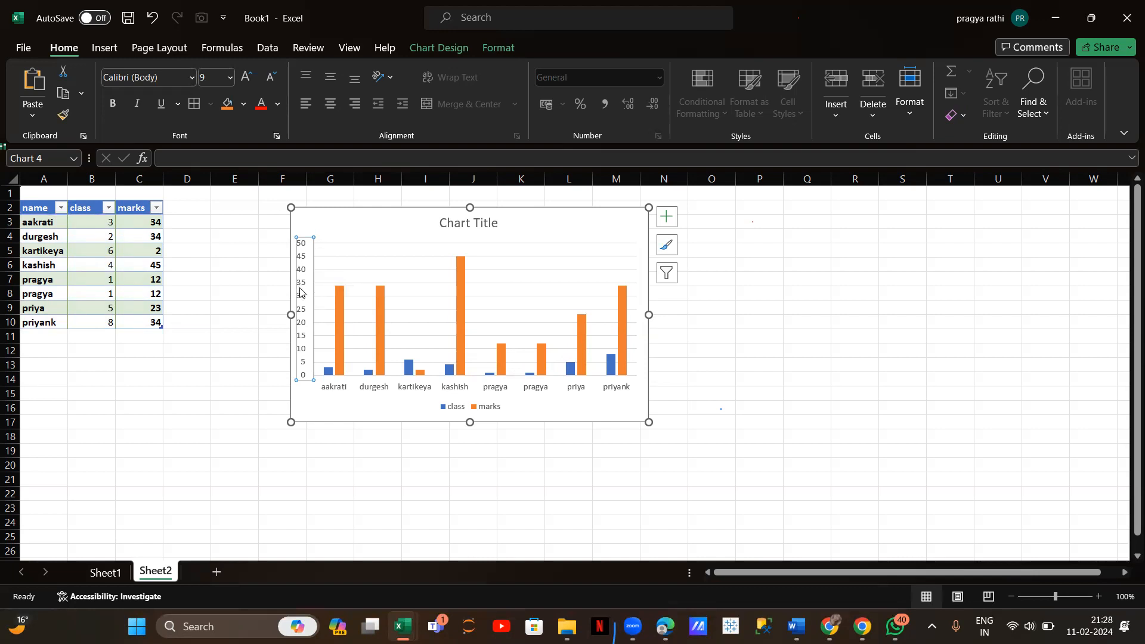
pyautogui.click(325, 392)
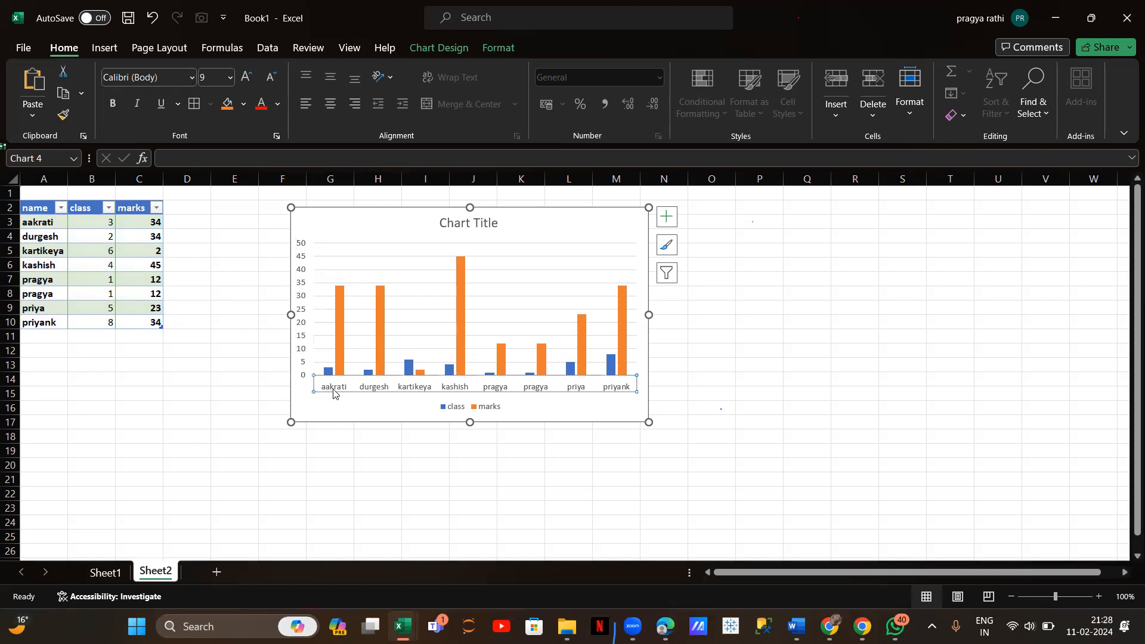
pyautogui.click(460, 410)
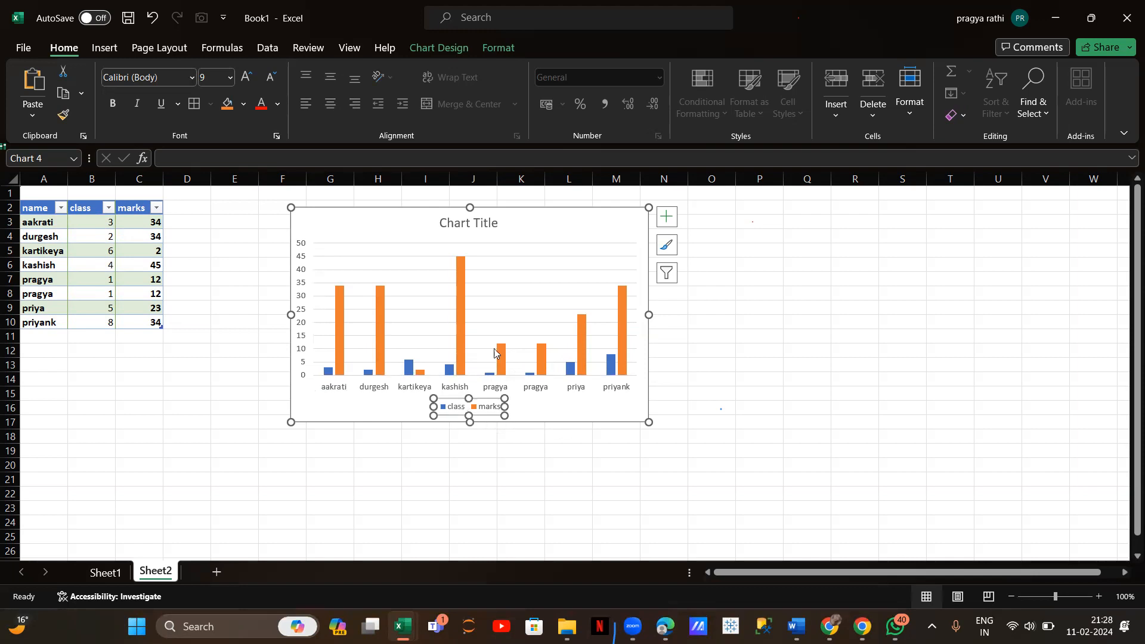
pyautogui.click(462, 315)
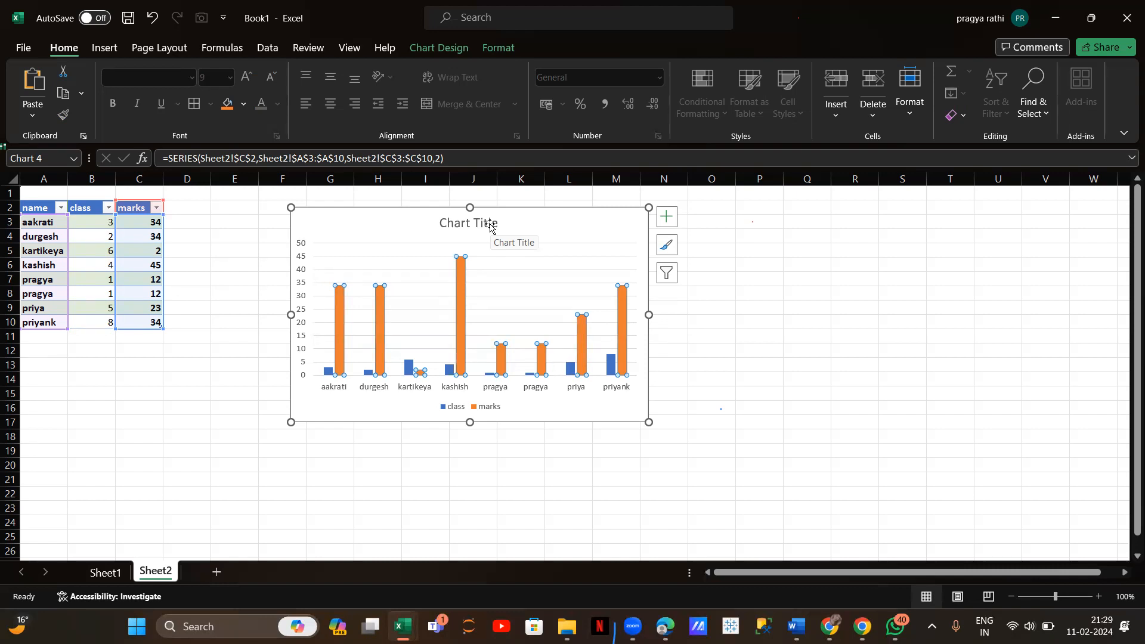
# Step: Hide and restore the chart's axes twice to compare the chart with and without them
pyautogui.click(666, 218)
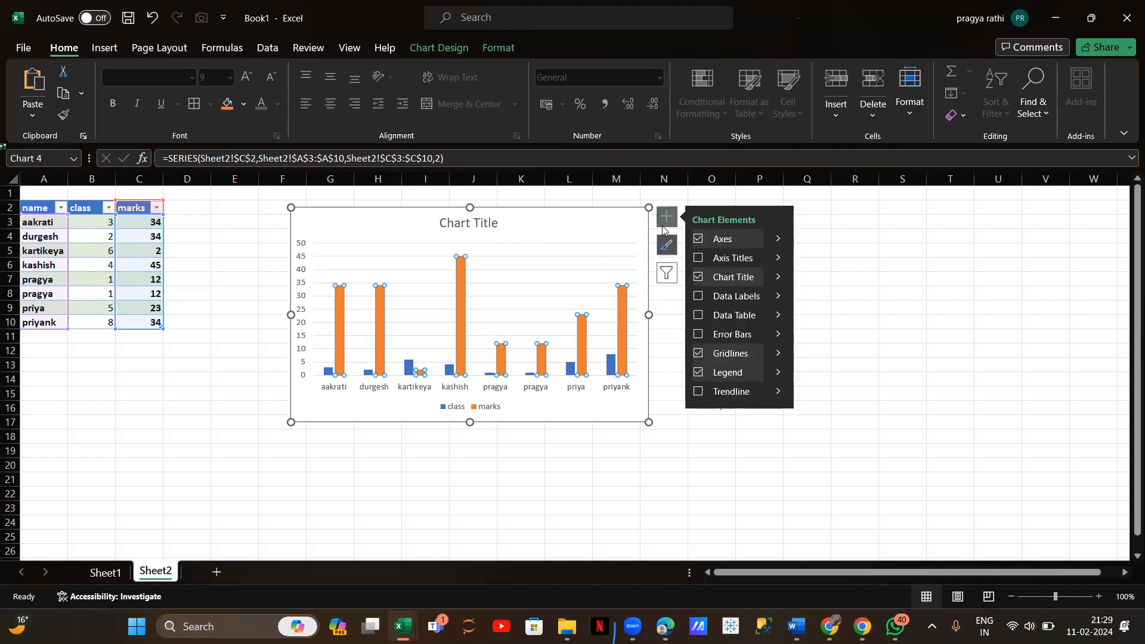
pyautogui.click(699, 260)
pyautogui.click(700, 241)
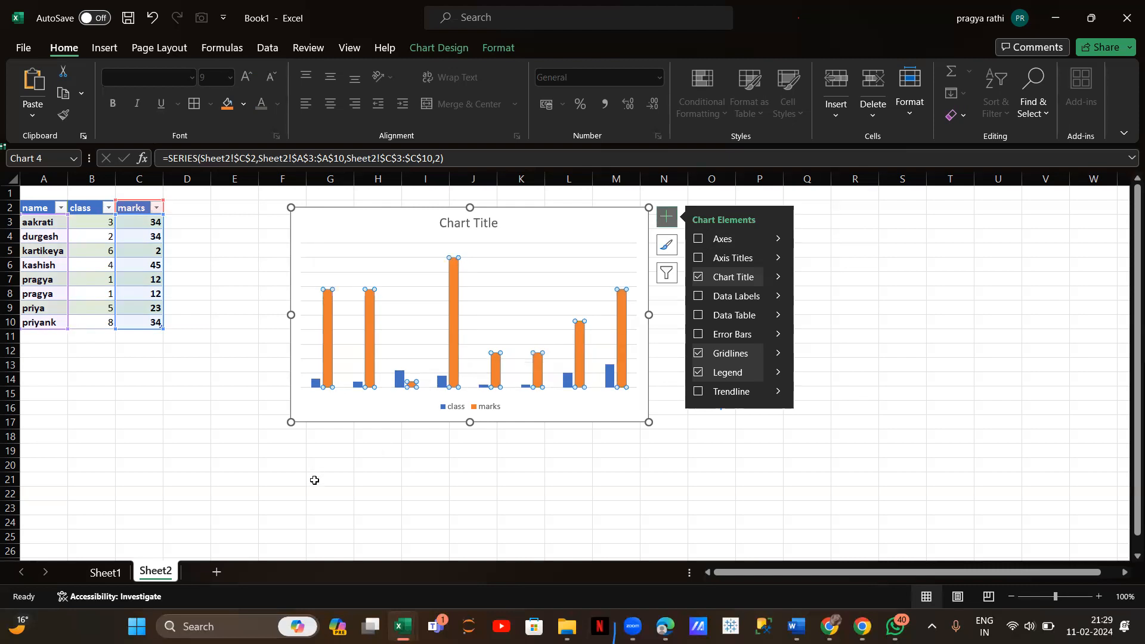
pyautogui.click(704, 240)
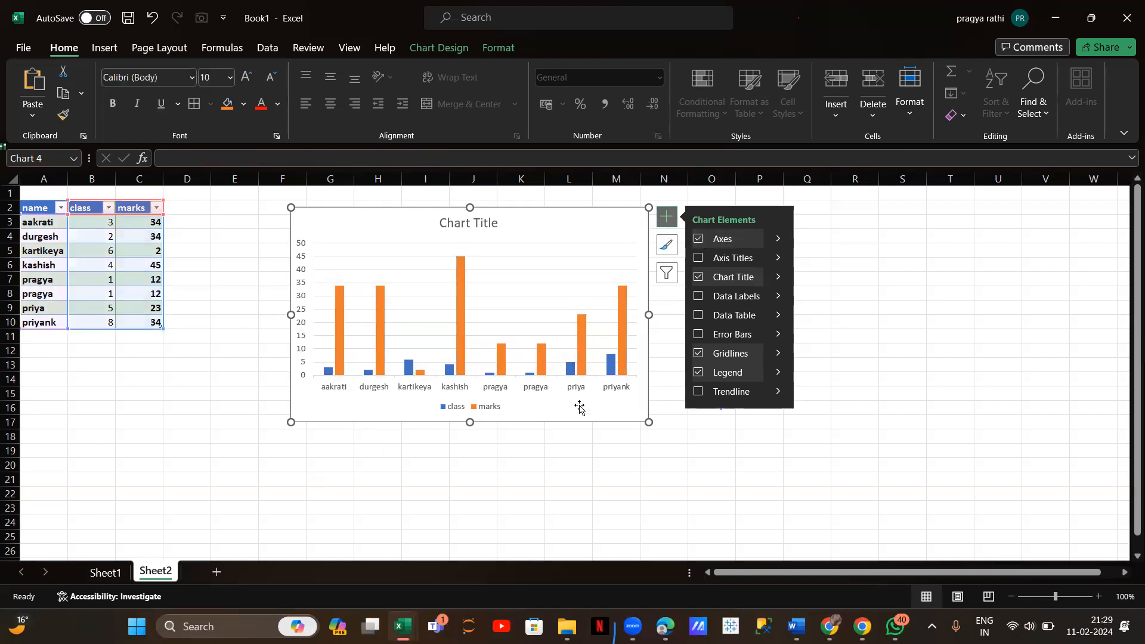
pyautogui.click(703, 240)
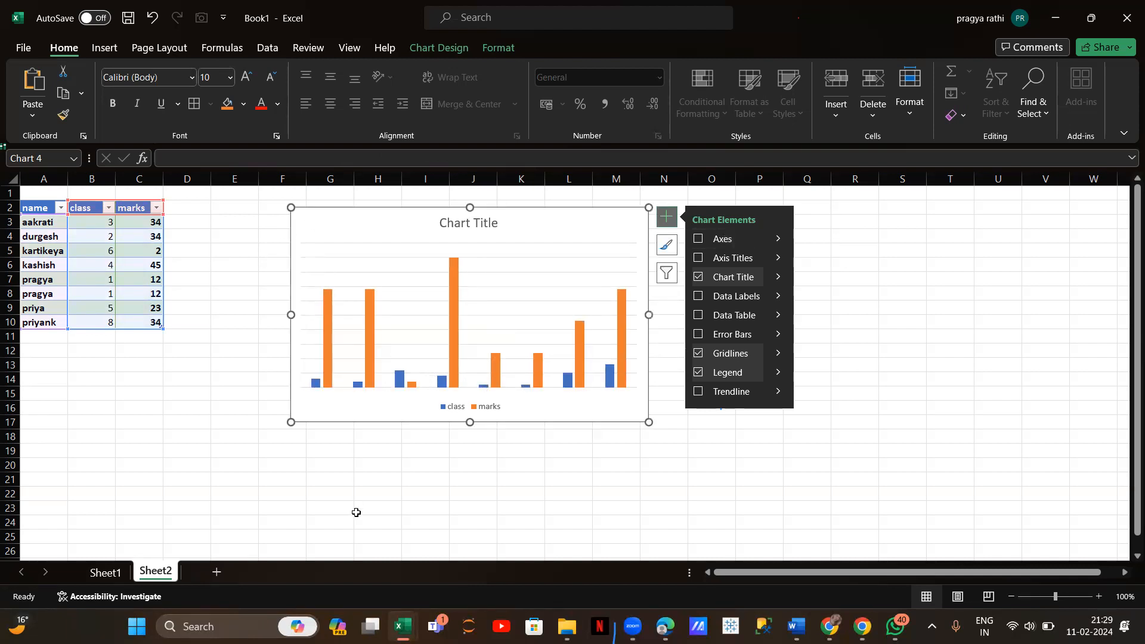
pyautogui.click(699, 239)
# Step: Add axis titles and data labels to the chart, hiding and restoring the chart title in between
pyautogui.click(699, 258)
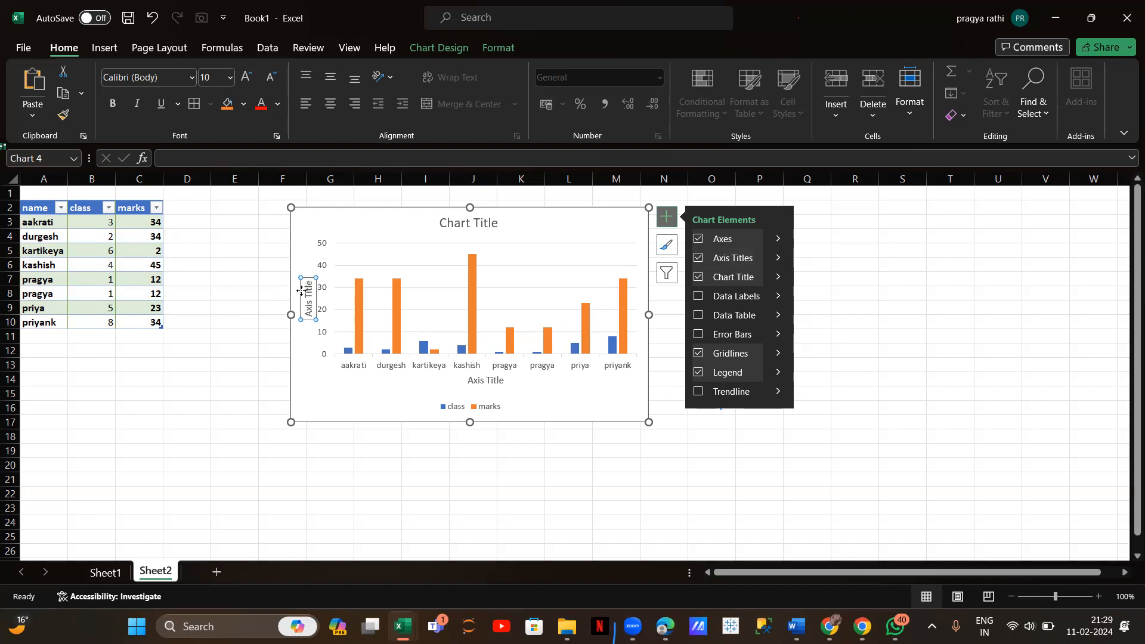
pyautogui.click(697, 277)
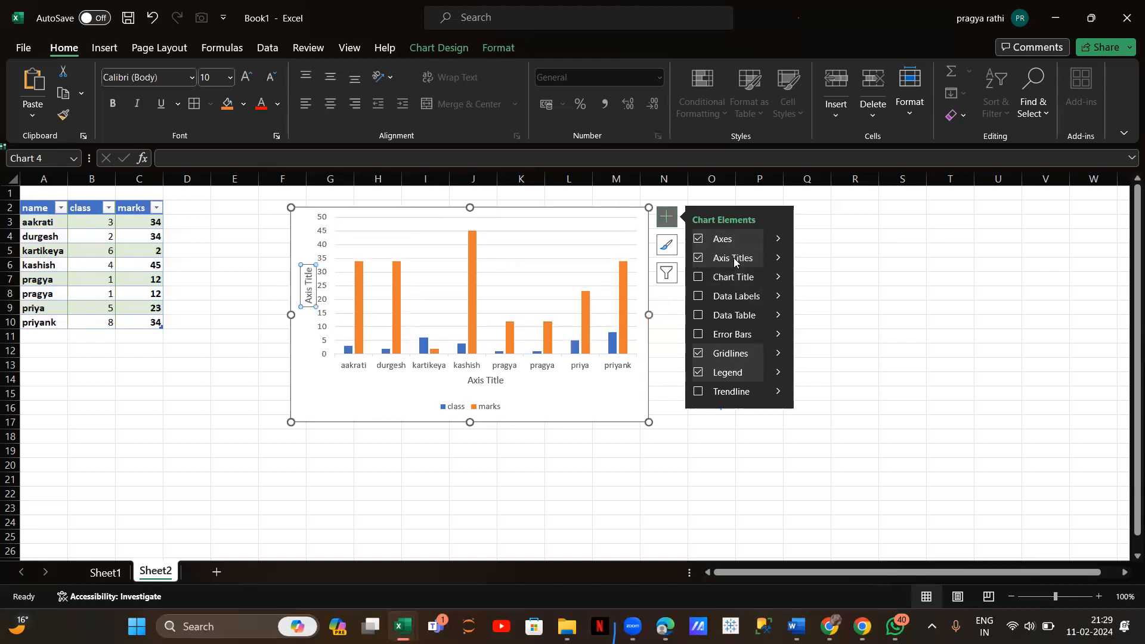
pyautogui.click(701, 278)
pyautogui.click(697, 297)
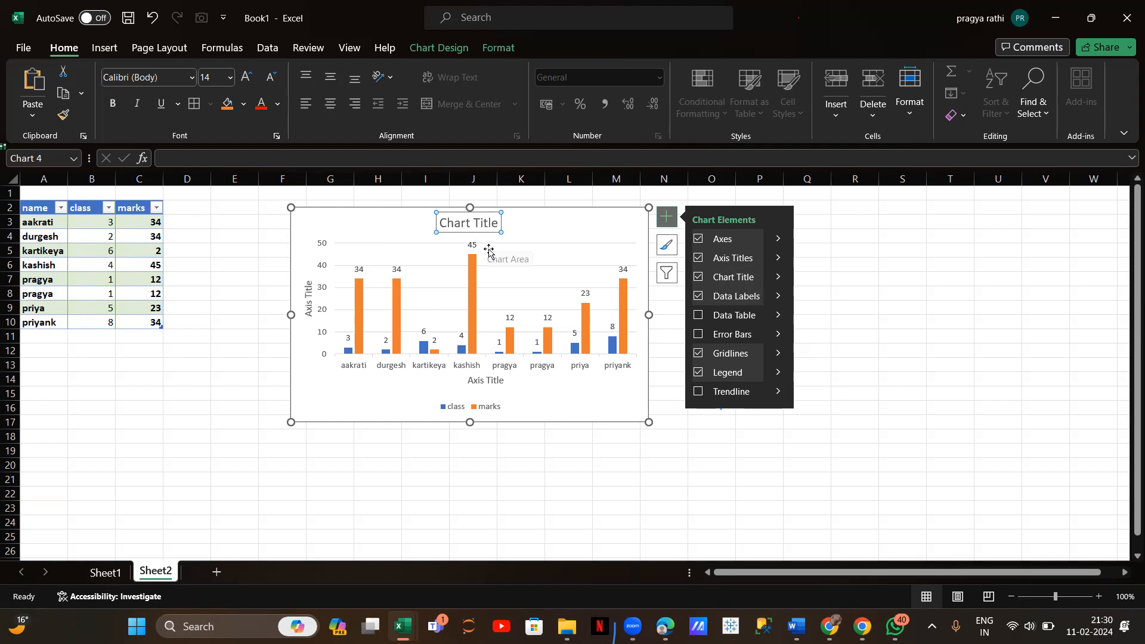
# Step: Display the data table and the error bars on the chart one at a time, removing each again
pyautogui.click(701, 317)
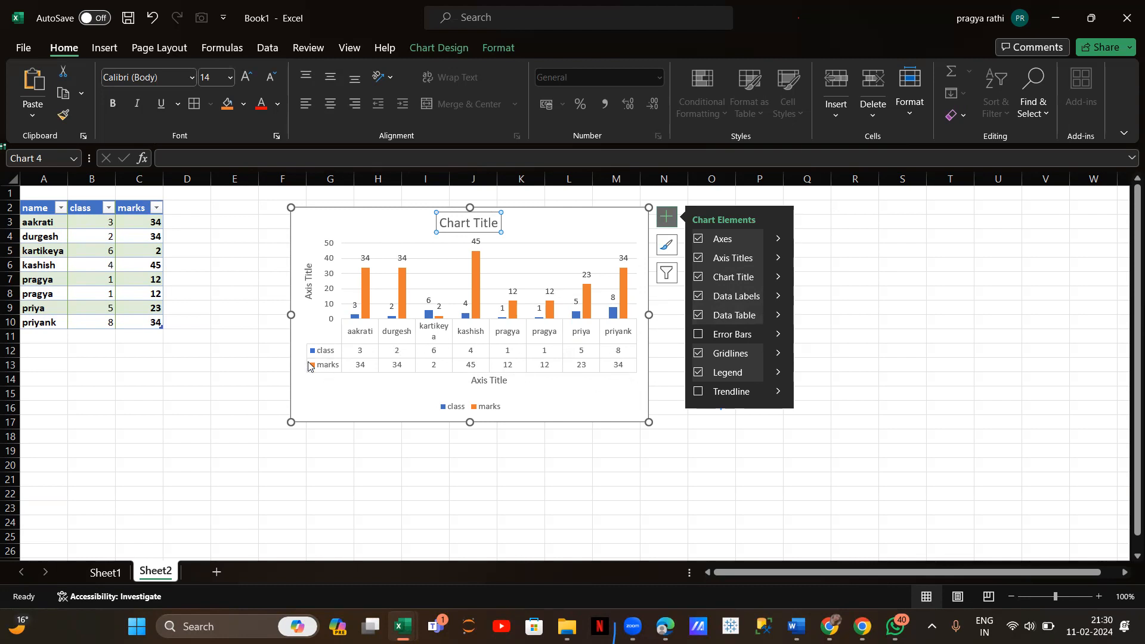
pyautogui.click(698, 315)
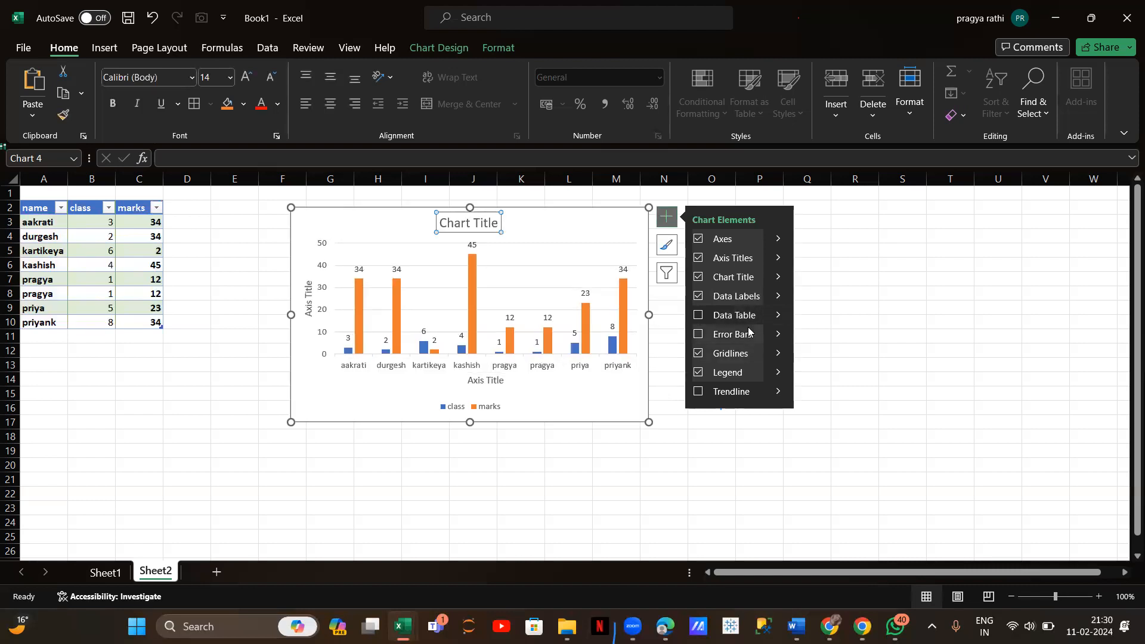
pyautogui.click(699, 336)
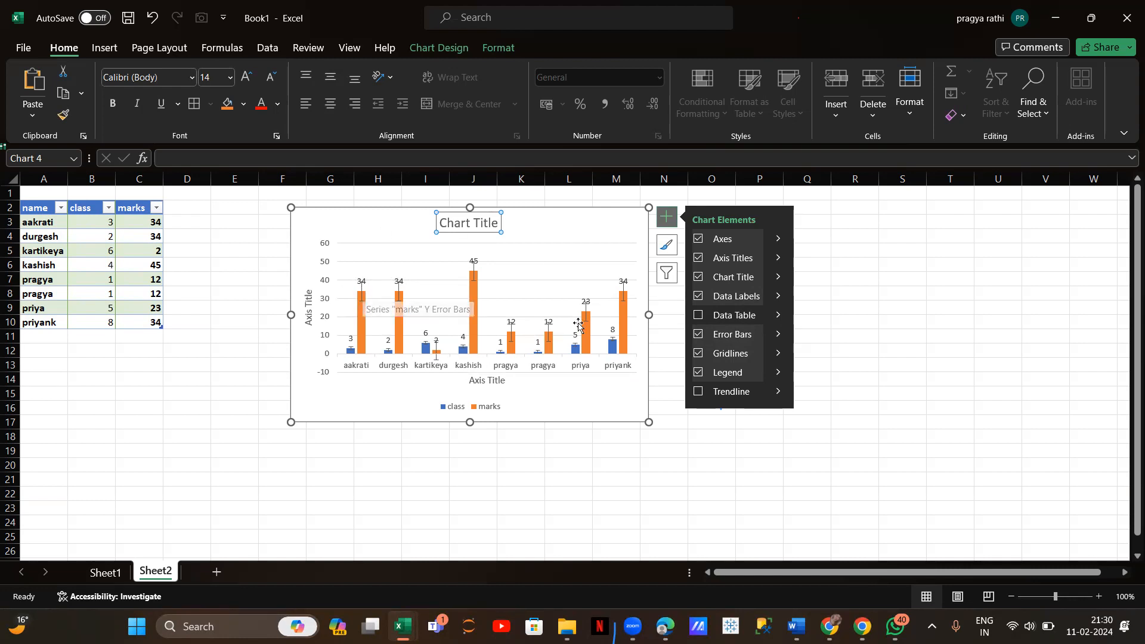
pyautogui.click(700, 335)
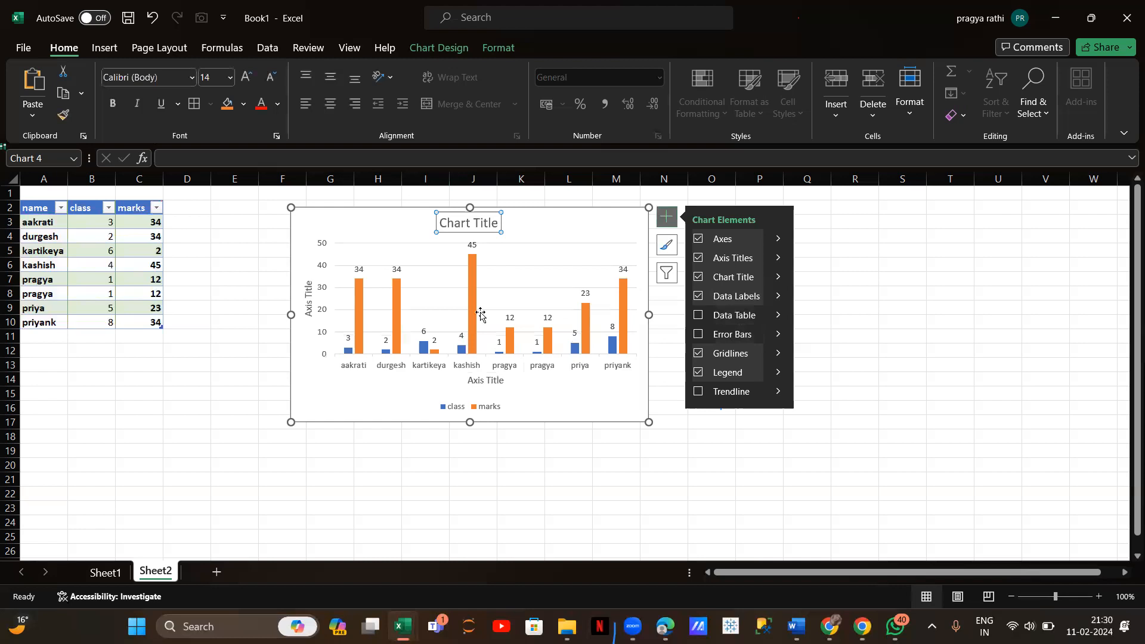
# Step: Remove the gridlines and the legend from the chart
pyautogui.click(699, 354)
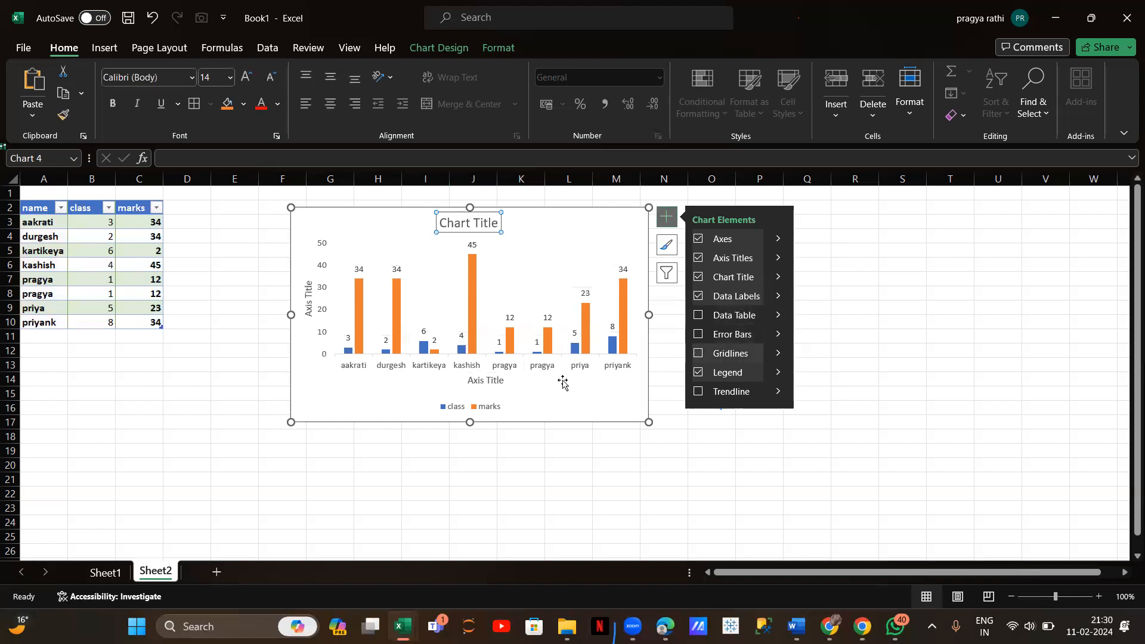
pyautogui.click(699, 353)
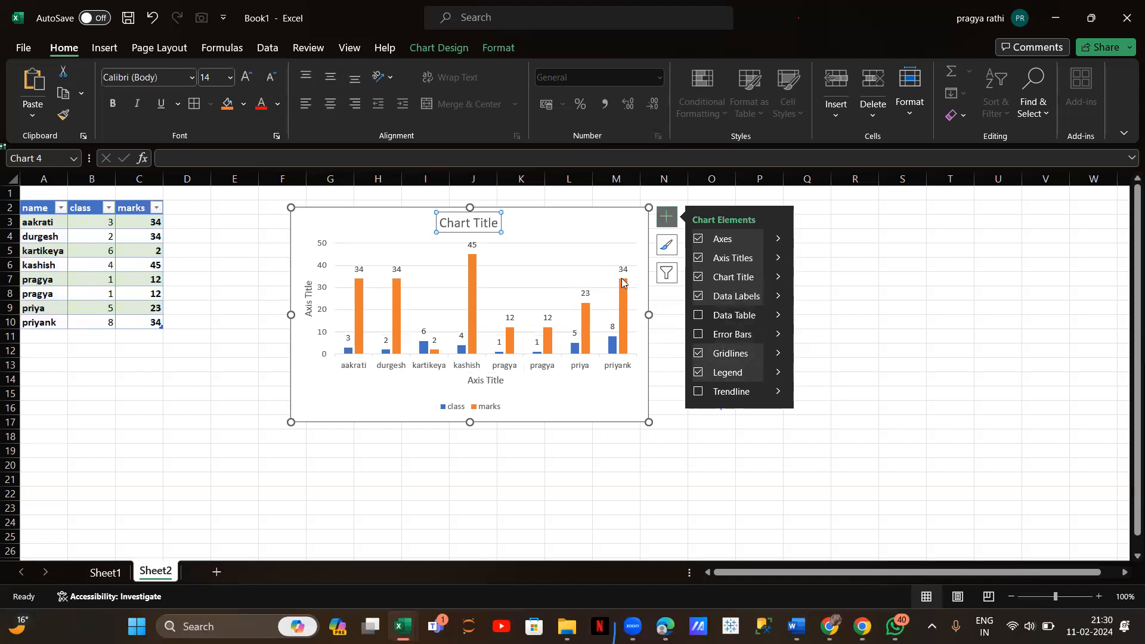
pyautogui.click(698, 353)
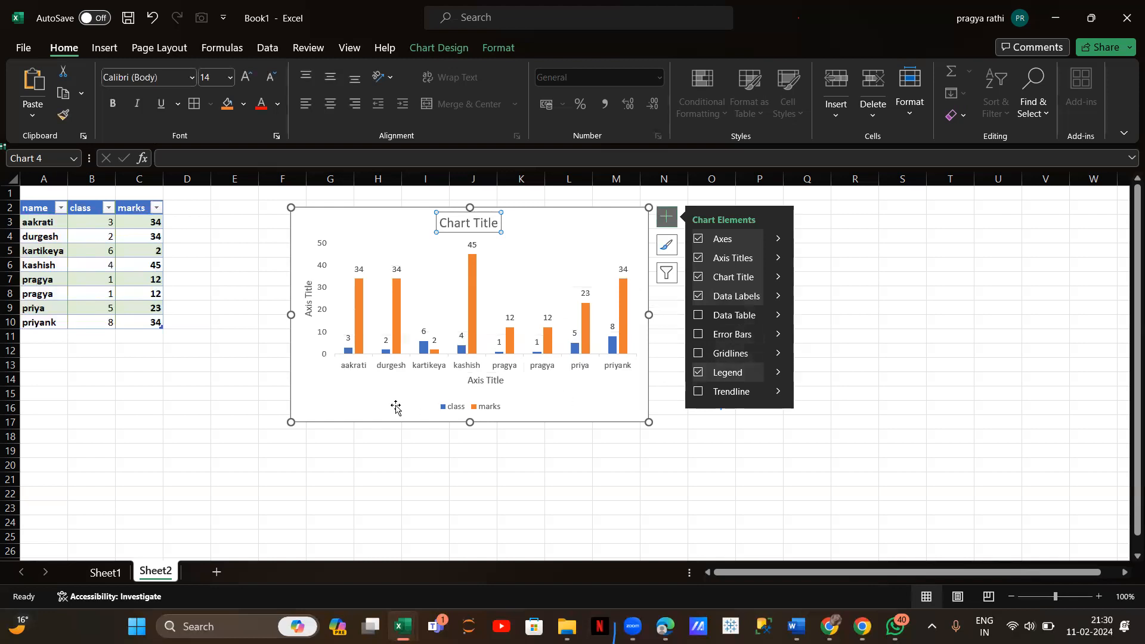
pyautogui.click(699, 373)
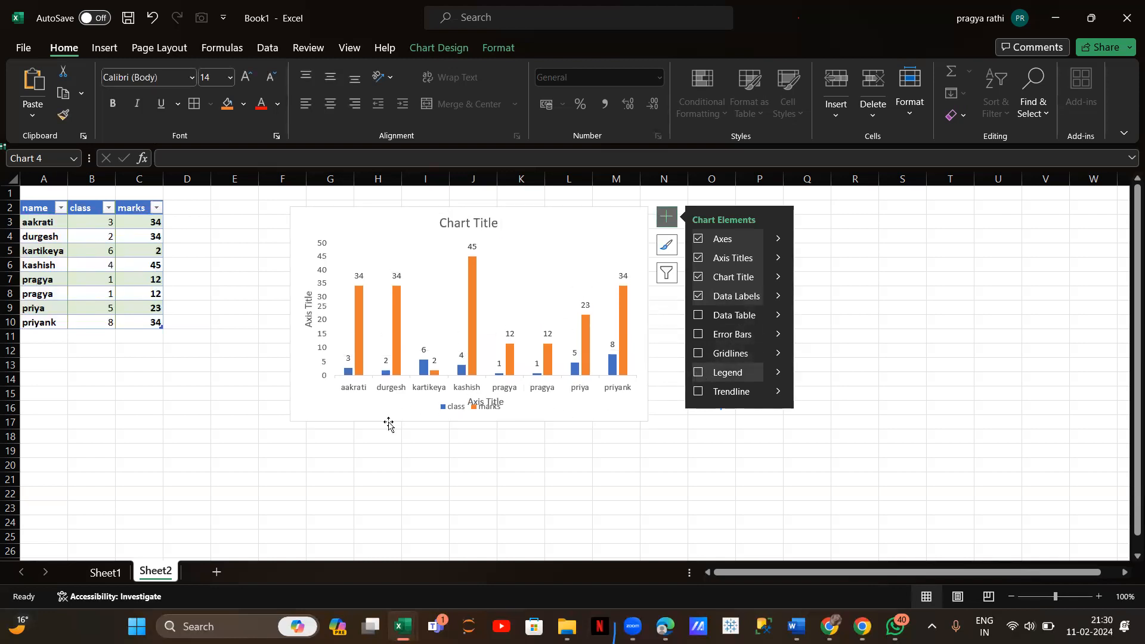
# Step: Add a trendline for the class series, replace it with one for the marks series, and remove that too
pyautogui.click(701, 394)
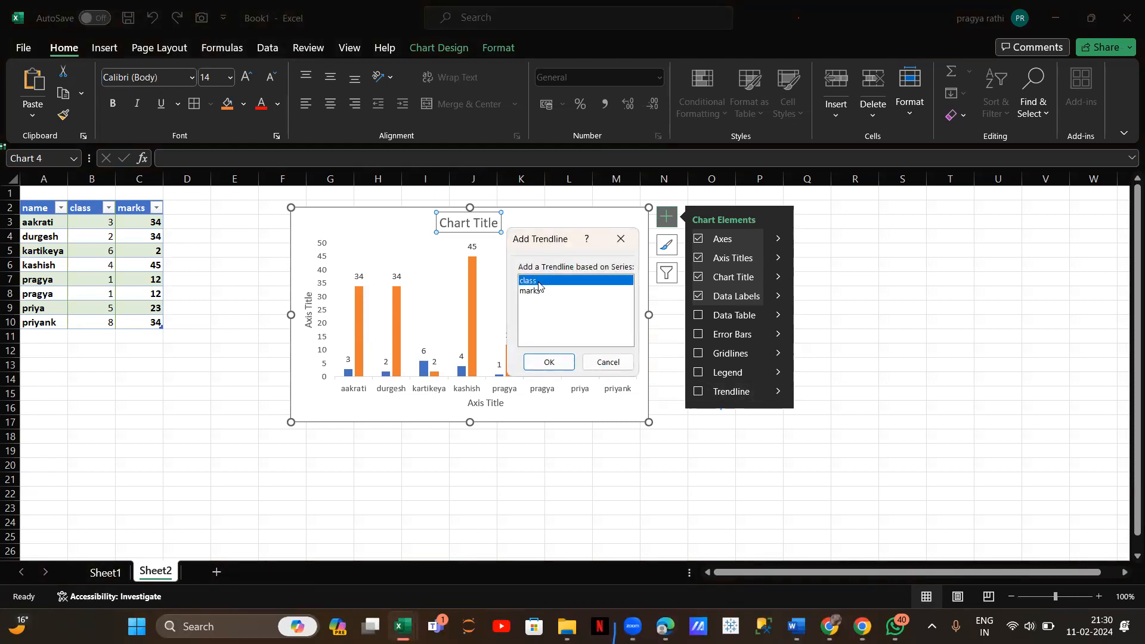
pyautogui.click(550, 363)
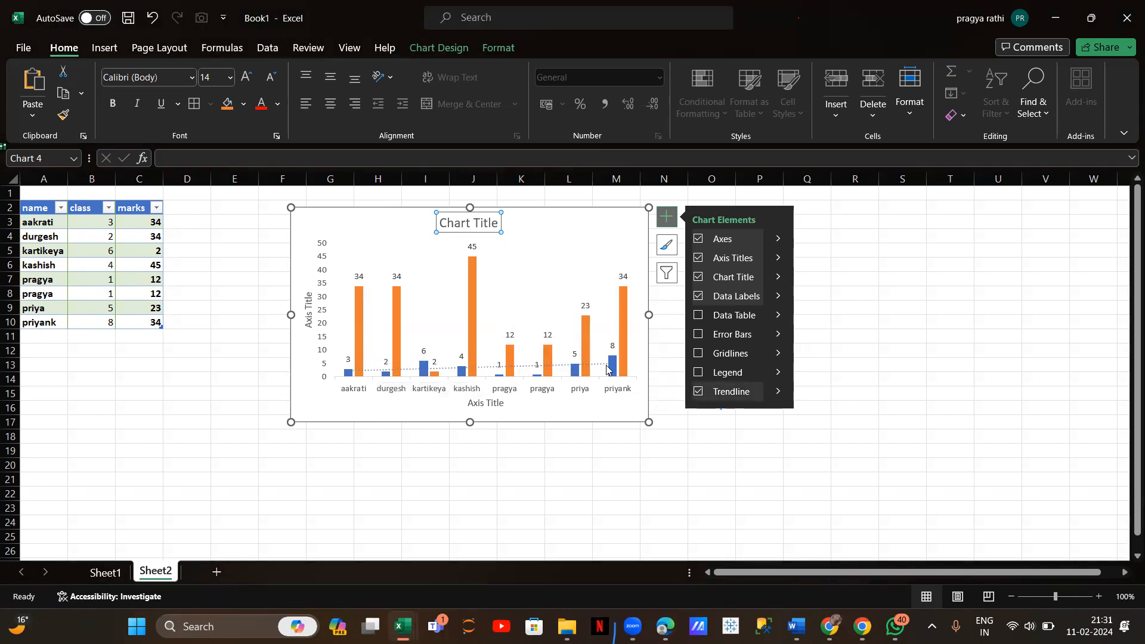
pyautogui.click(716, 397)
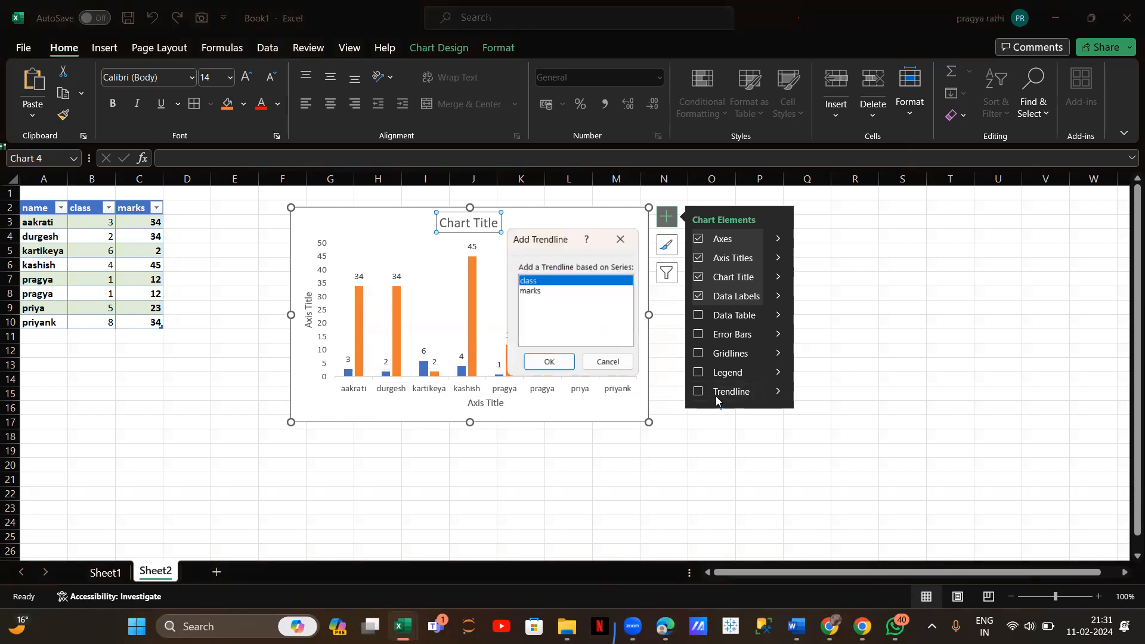
pyautogui.click(536, 292)
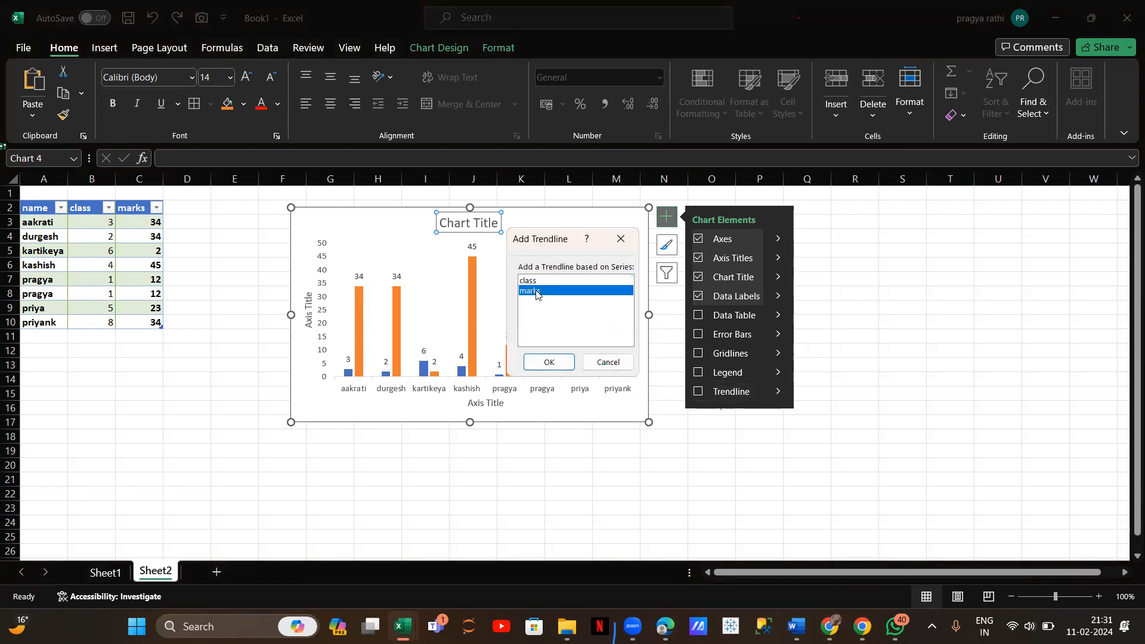
pyautogui.click(569, 365)
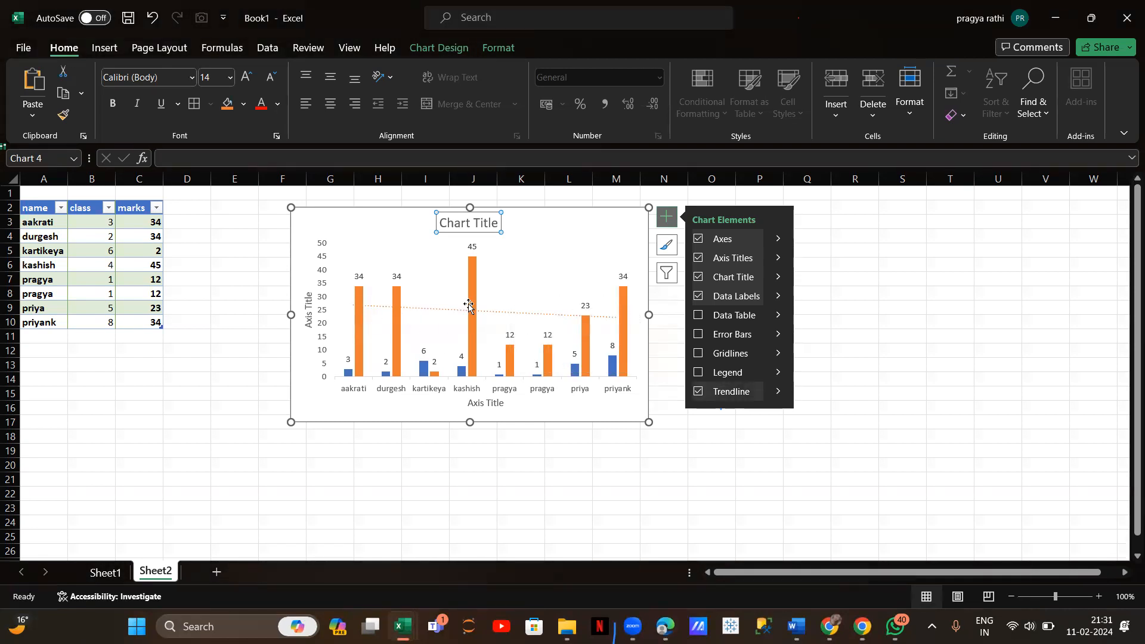
pyautogui.click(697, 392)
# Step: Reduce the displayed chart elements to only the axes and the chart title, and deselect the chart
pyautogui.click(698, 296)
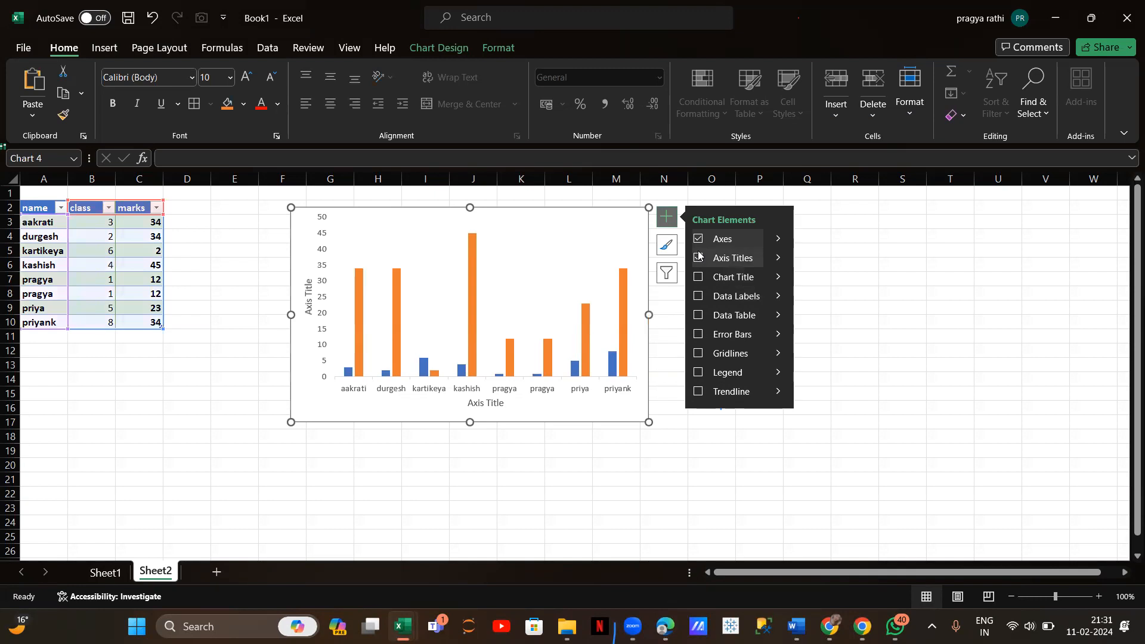
pyautogui.click(698, 258)
pyautogui.click(698, 239)
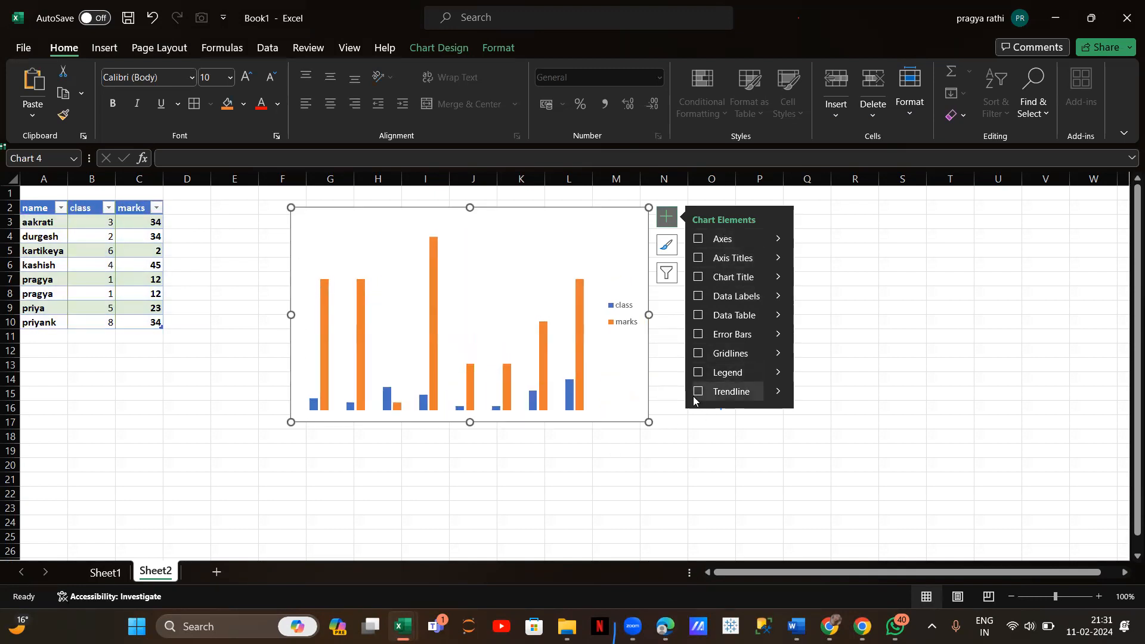
pyautogui.click(698, 238)
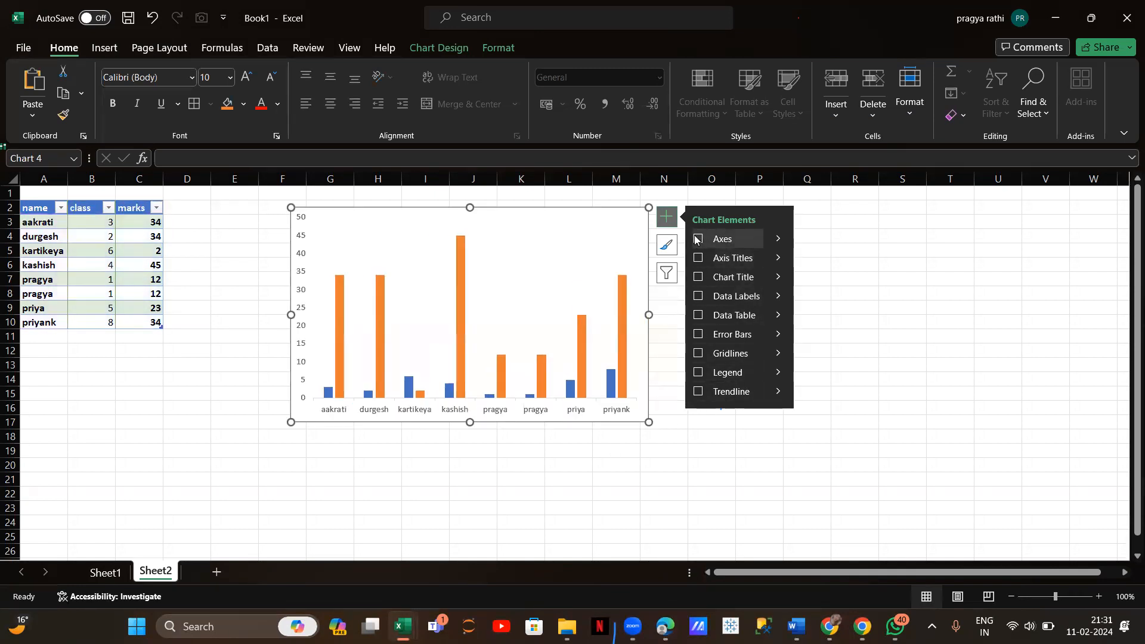
pyautogui.click(698, 278)
pyautogui.click(763, 491)
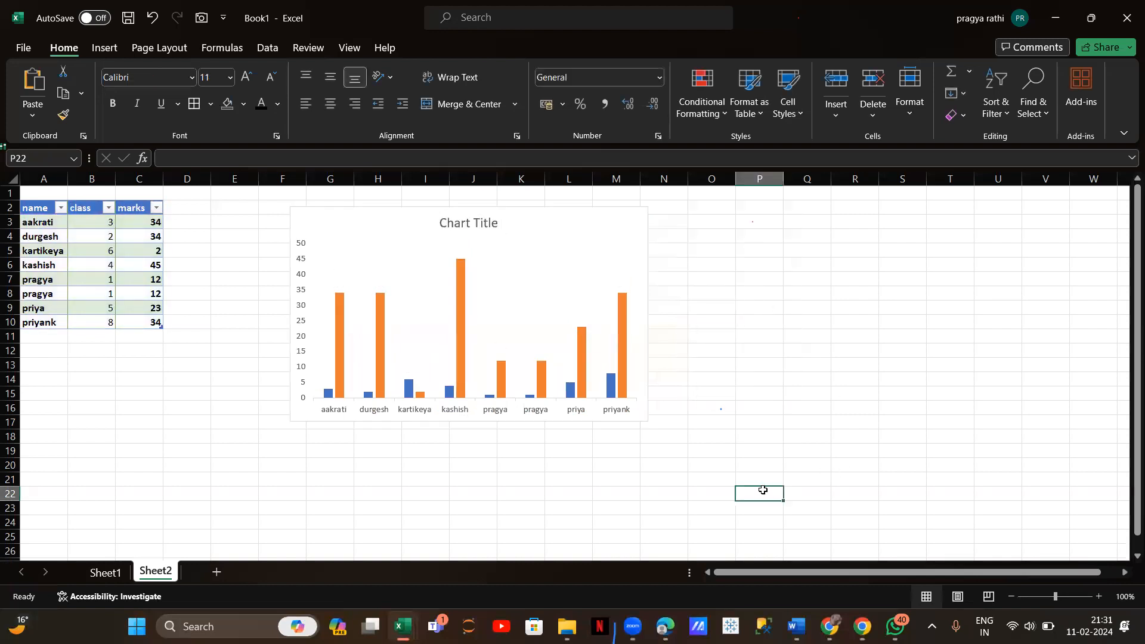
# Step: Examine the available chart styles by previewing them on the column chart without applying one
pyautogui.click(621, 261)
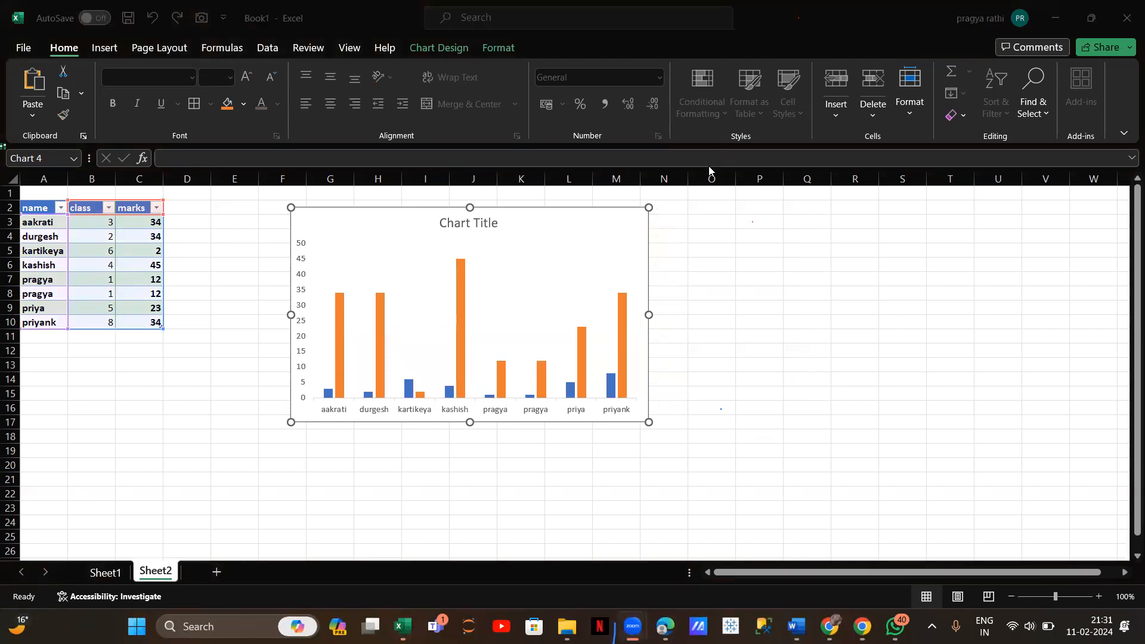
pyautogui.click(594, 288)
pyautogui.click(667, 246)
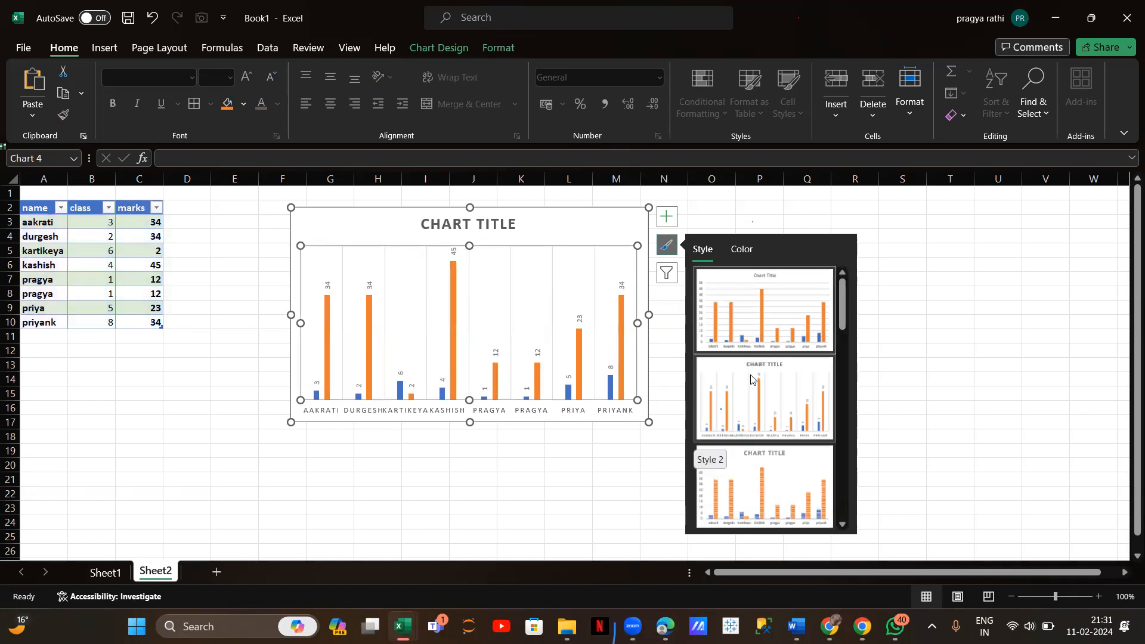
pyautogui.scroll(-2, 767, 491)
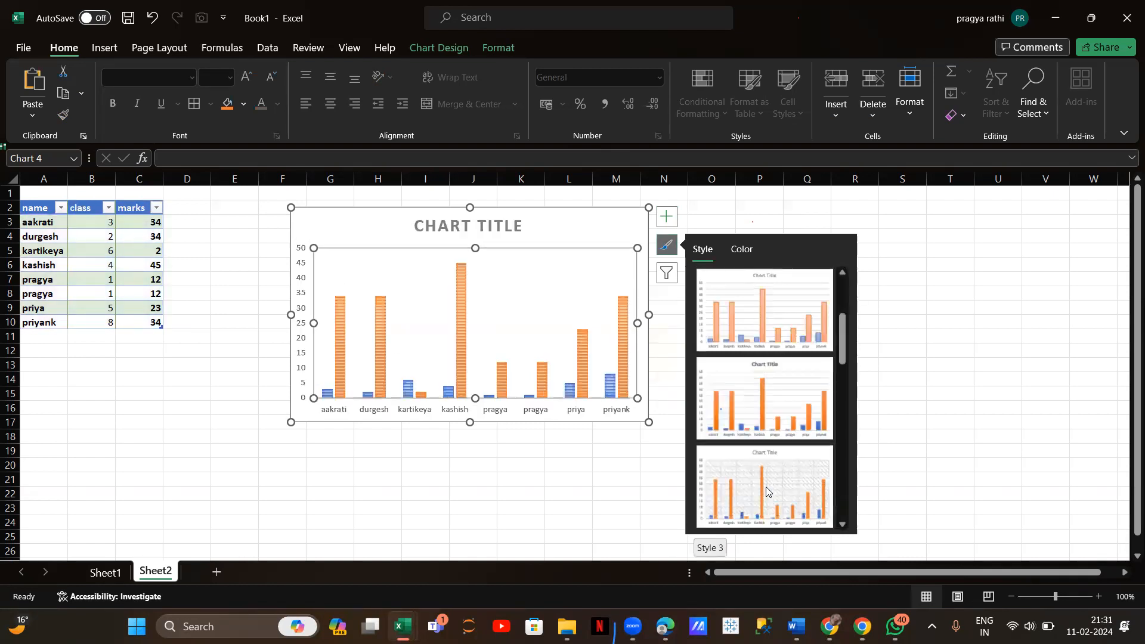
pyautogui.scroll(-2, 766, 487)
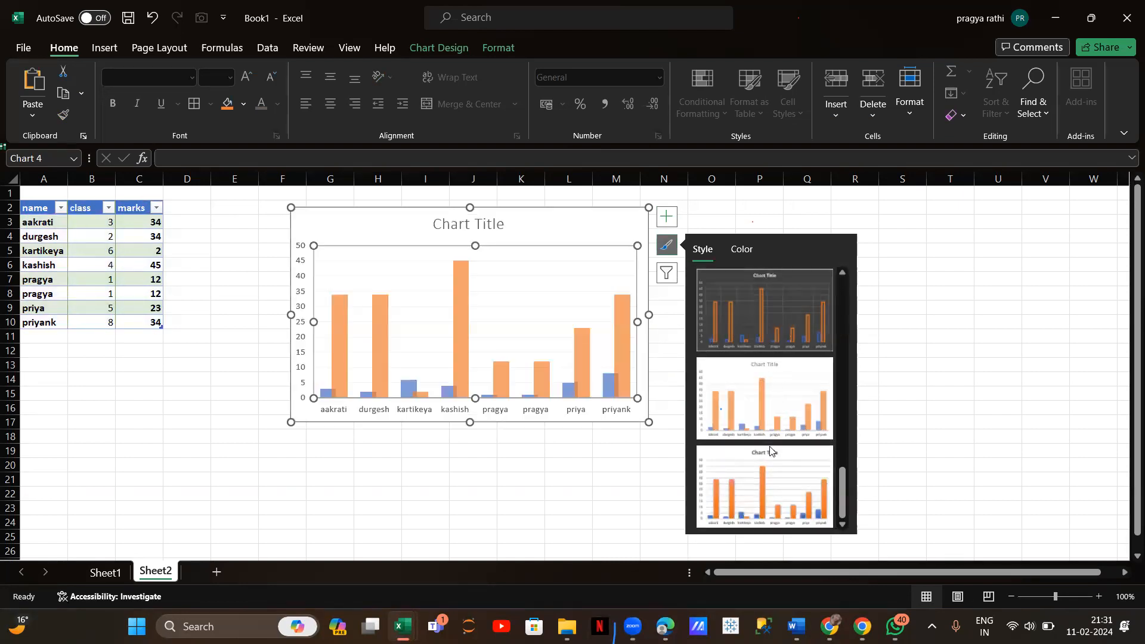
pyautogui.scroll(4, 770, 334)
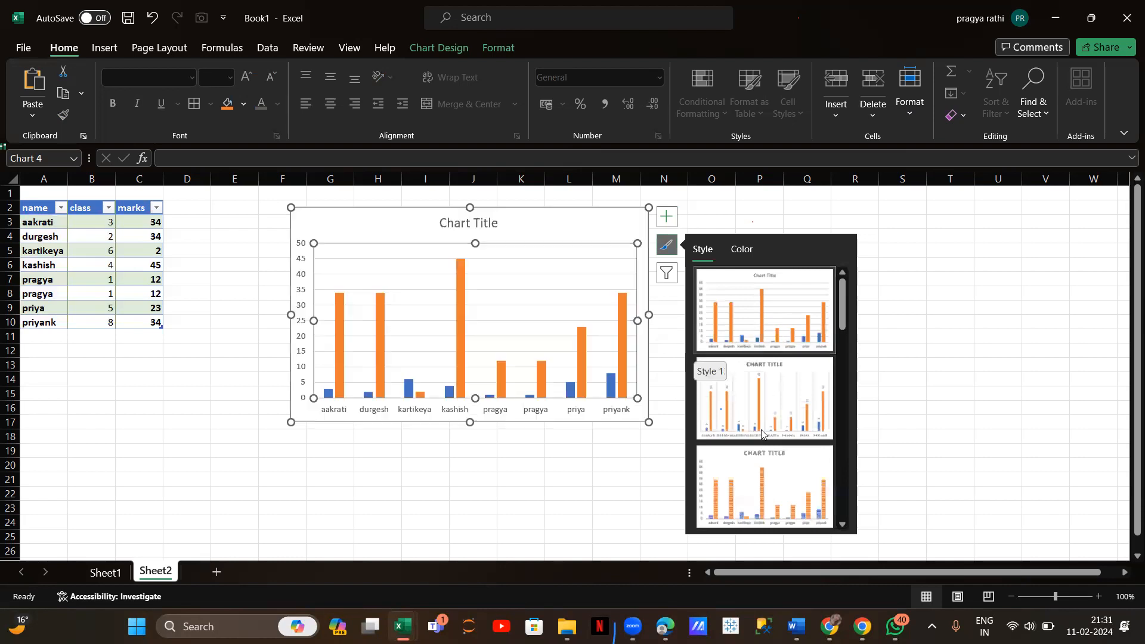
pyautogui.scroll(-5, 758, 454)
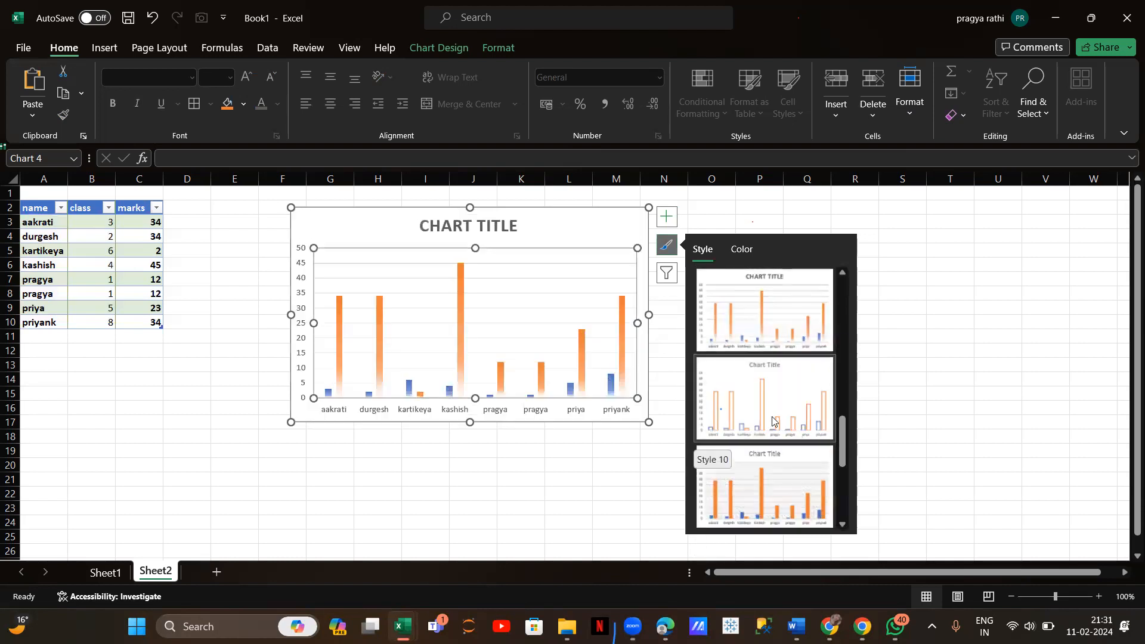
pyautogui.scroll(3, 773, 388)
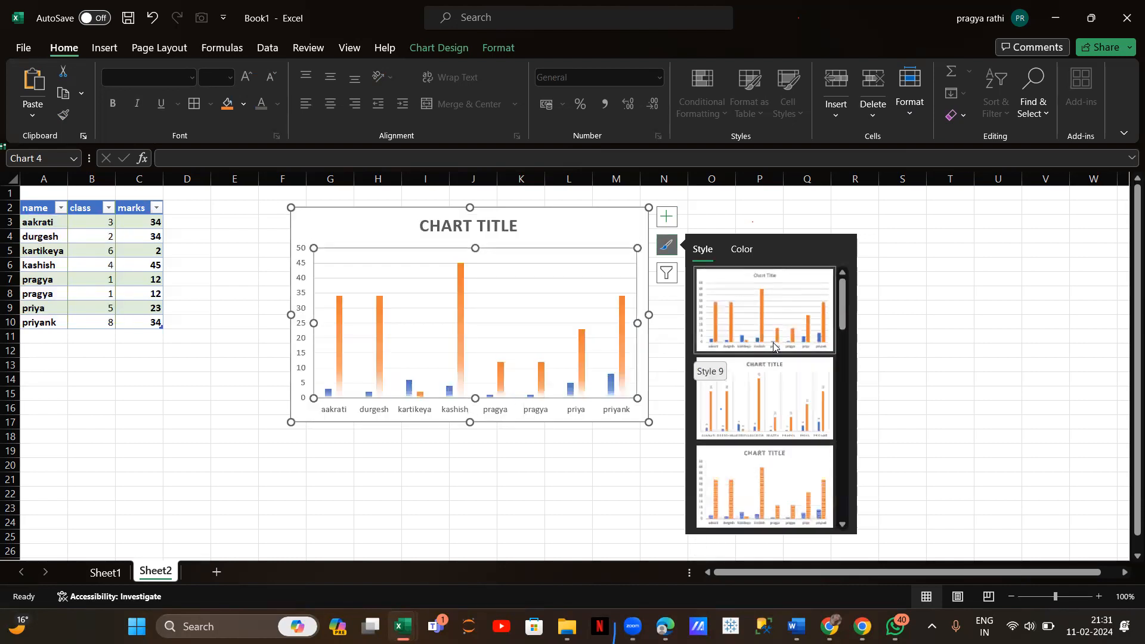
# Step: Apply the blue monochromatic color palette to the column chart and deselect the chart
pyautogui.click(737, 250)
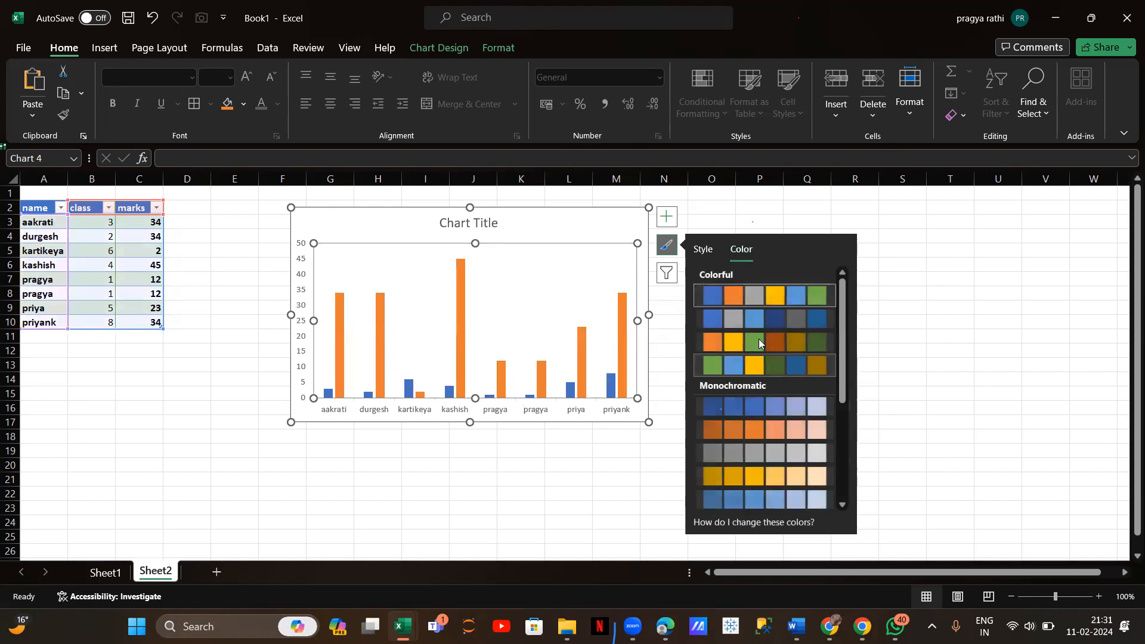
pyautogui.click(760, 413)
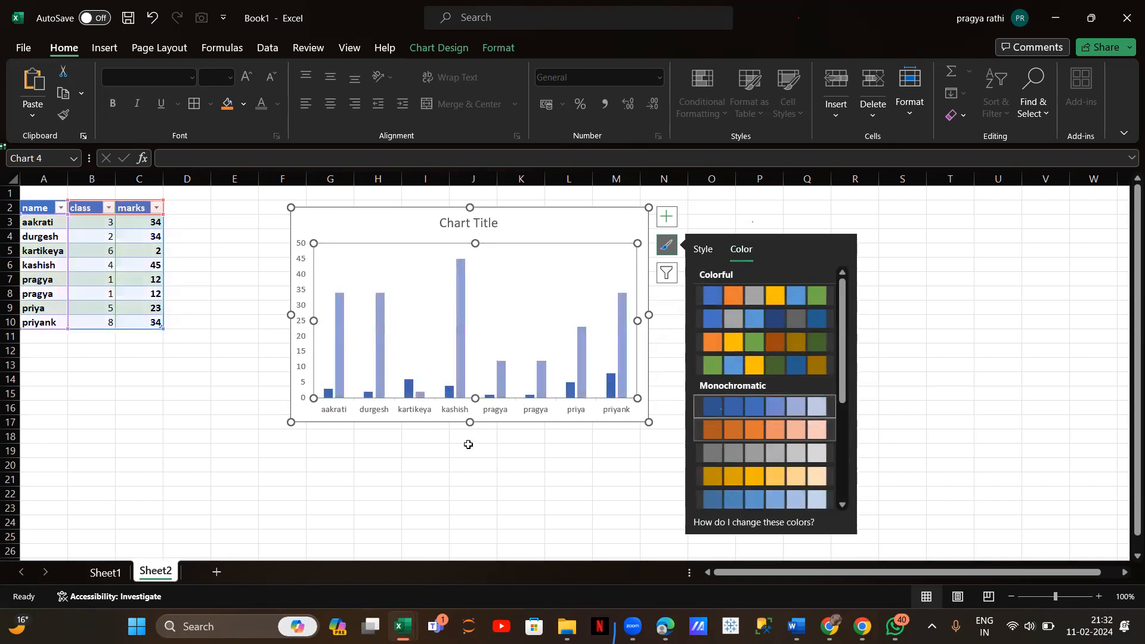
pyautogui.click(522, 466)
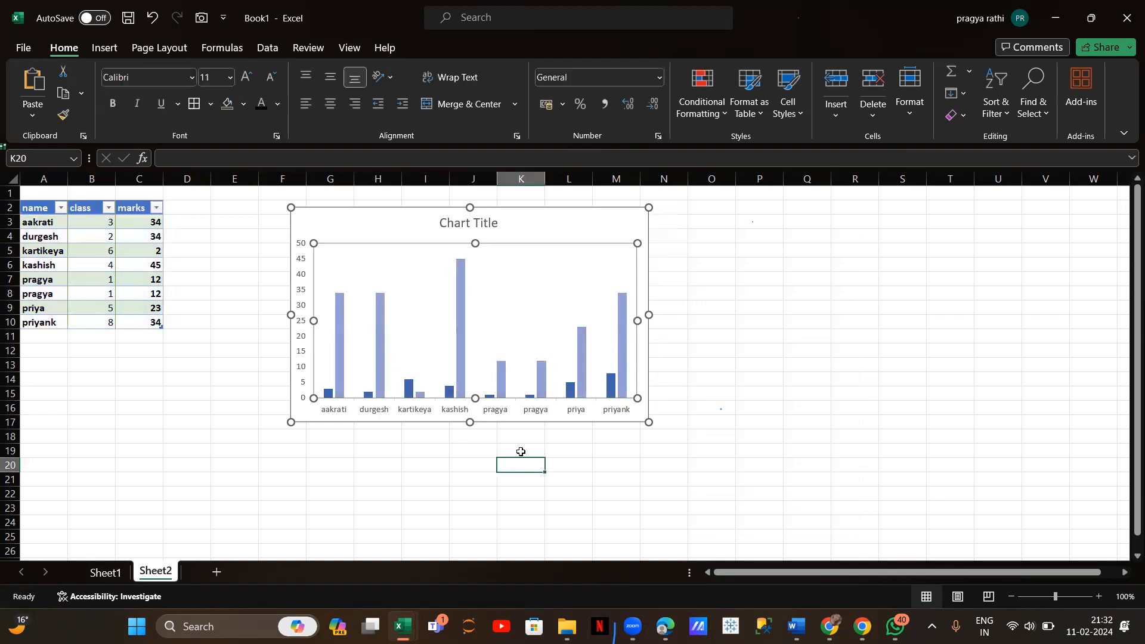
pyautogui.click(550, 278)
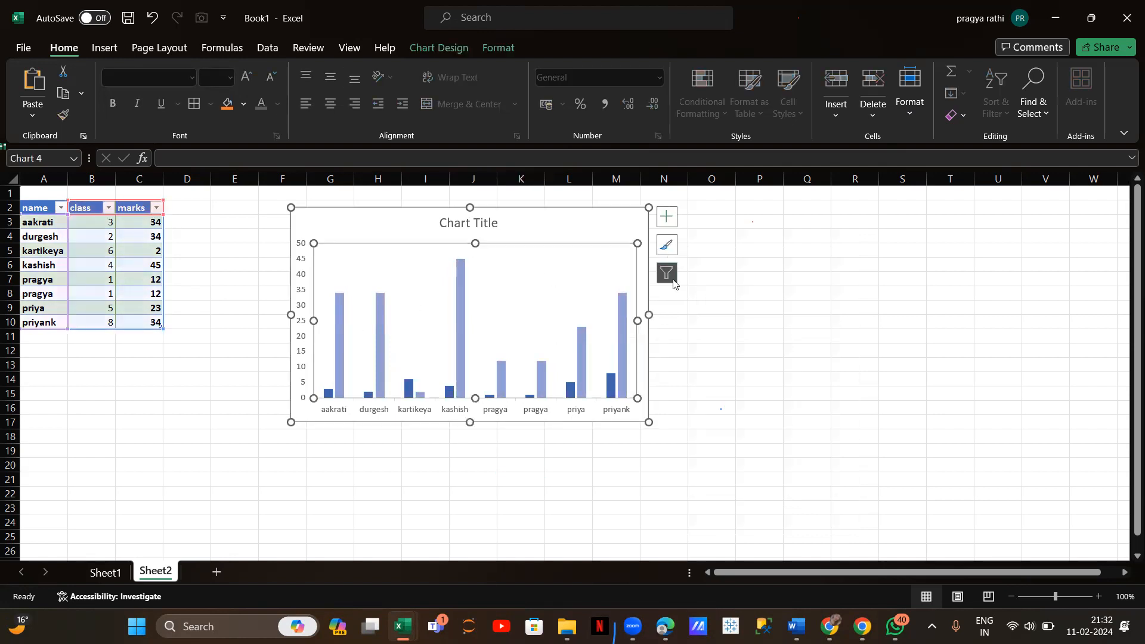
pyautogui.click(670, 281)
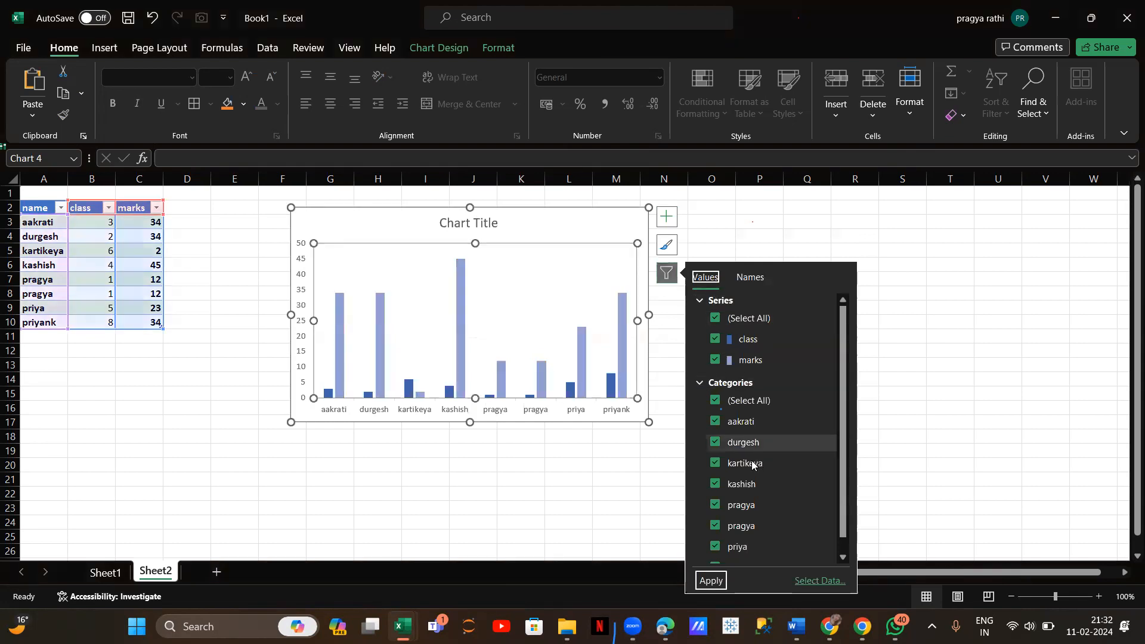
pyautogui.click(716, 401)
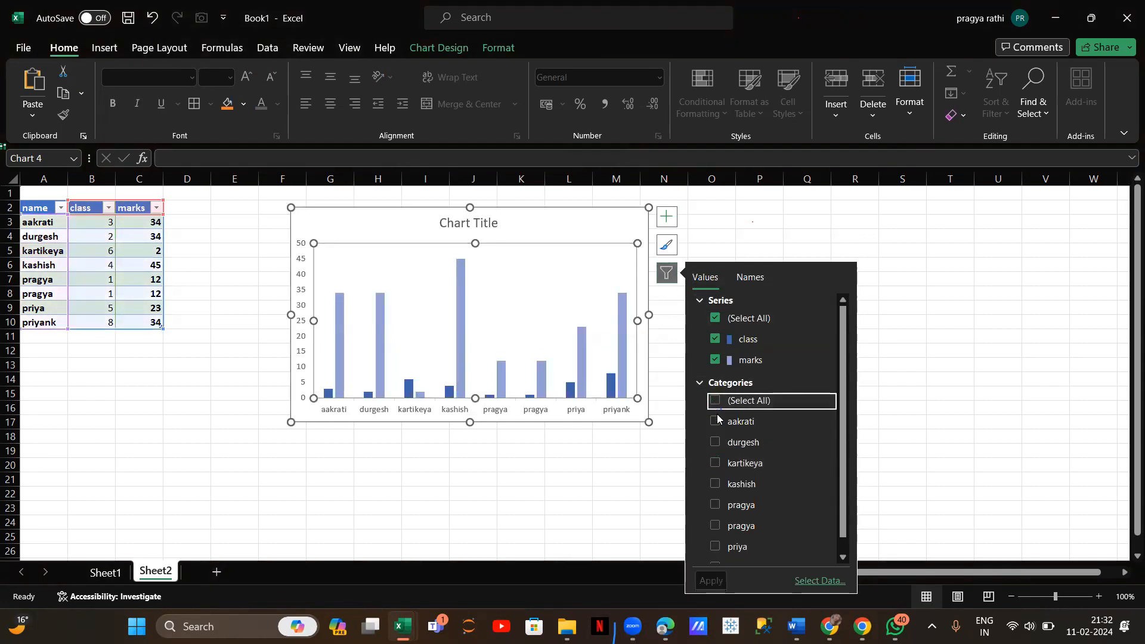
pyautogui.click(716, 421)
pyautogui.click(716, 442)
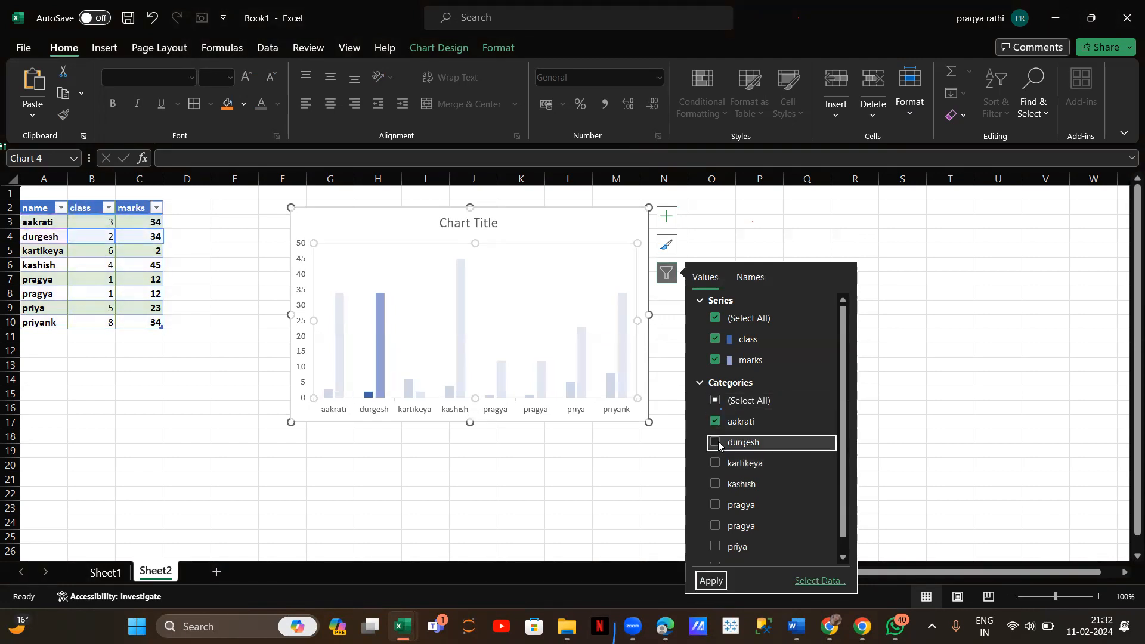
pyautogui.click(716, 484)
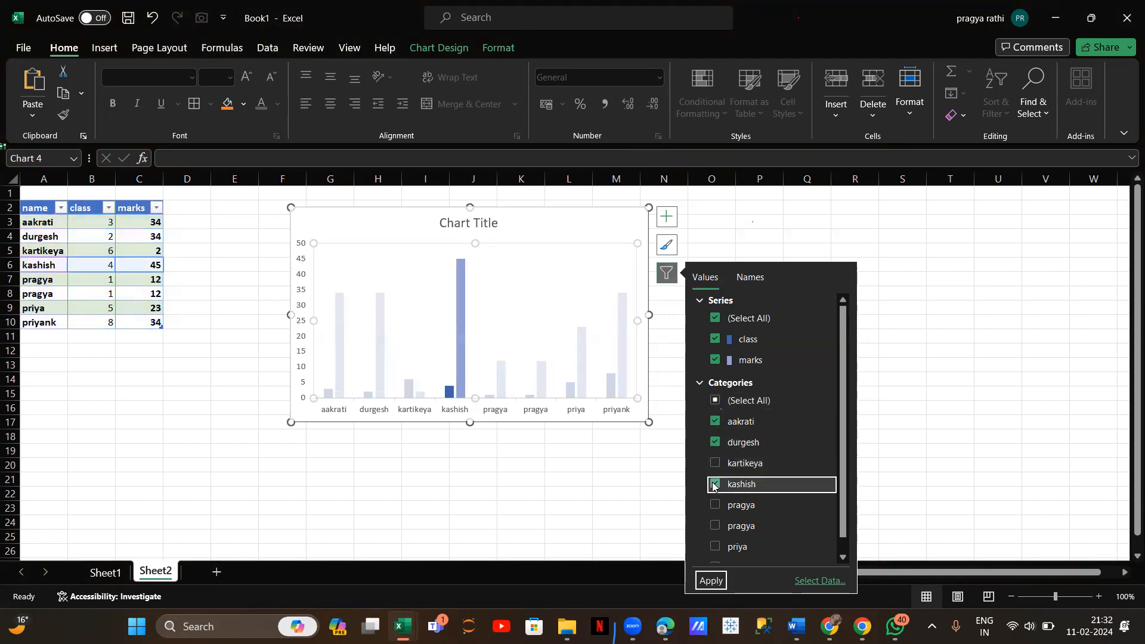
pyautogui.click(654, 488)
pyautogui.click(561, 298)
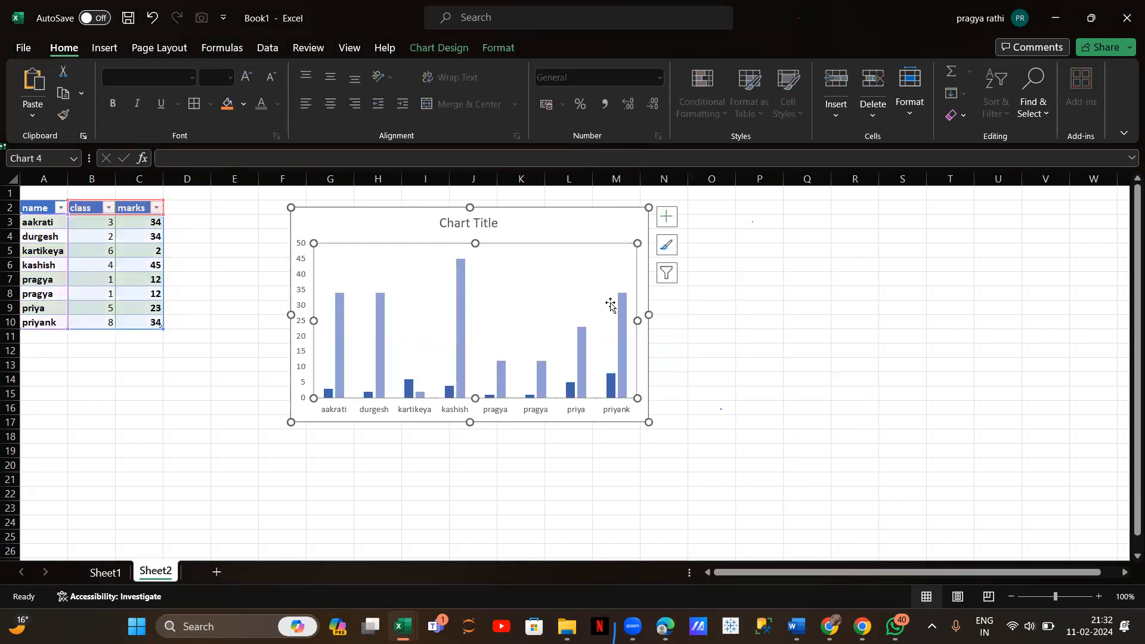
pyautogui.click(667, 272)
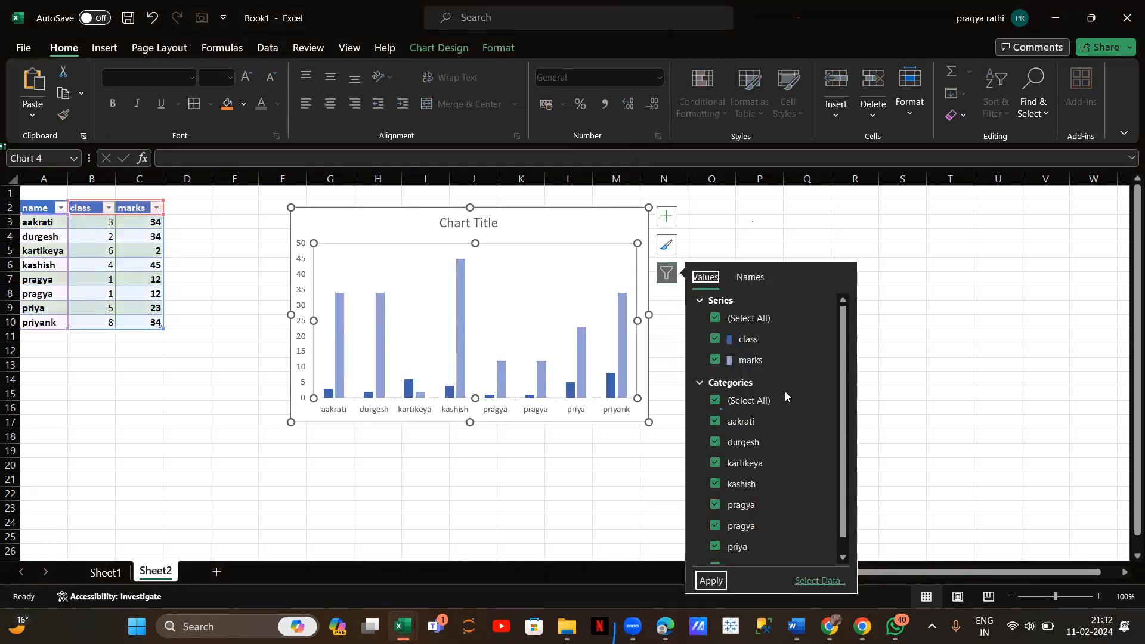
pyautogui.click(736, 400)
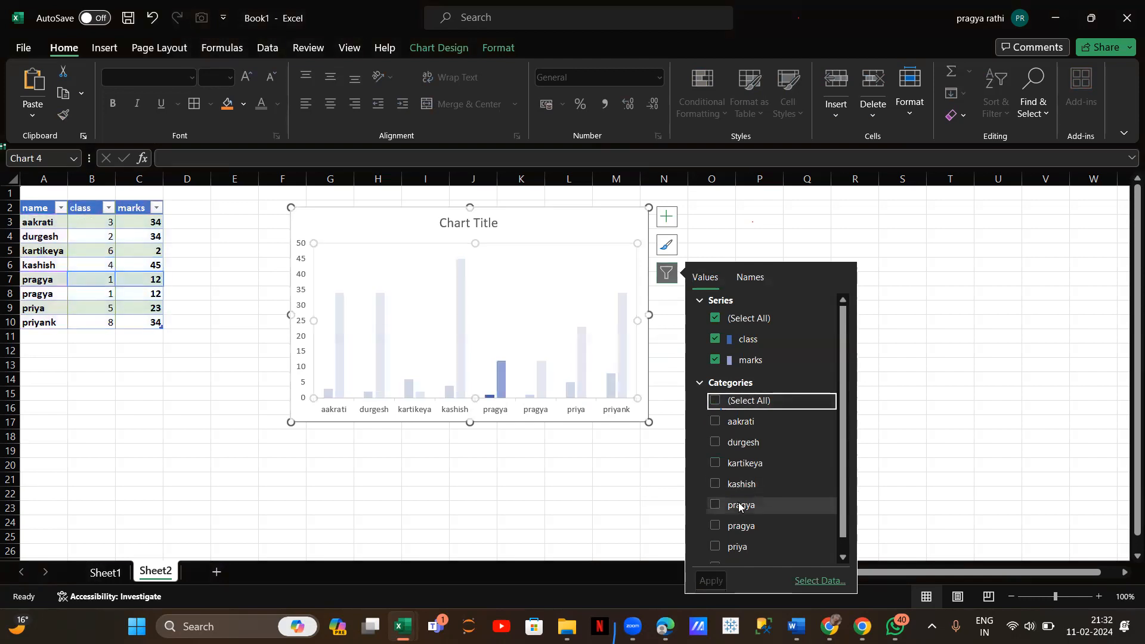
pyautogui.scroll(-1, 740, 507)
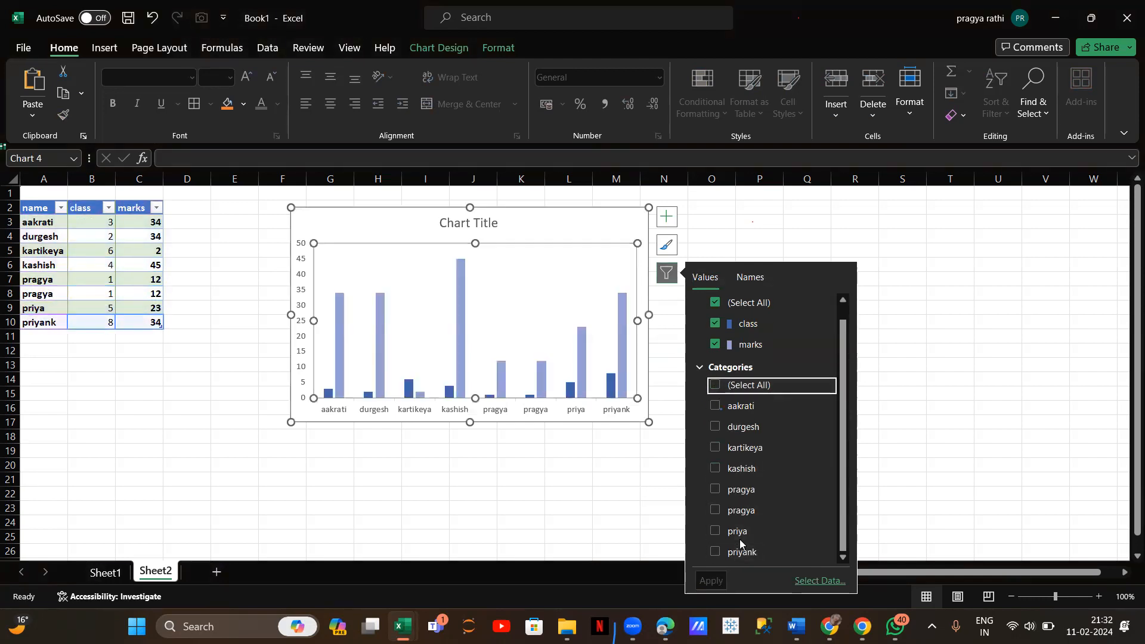
pyautogui.press('Escape')
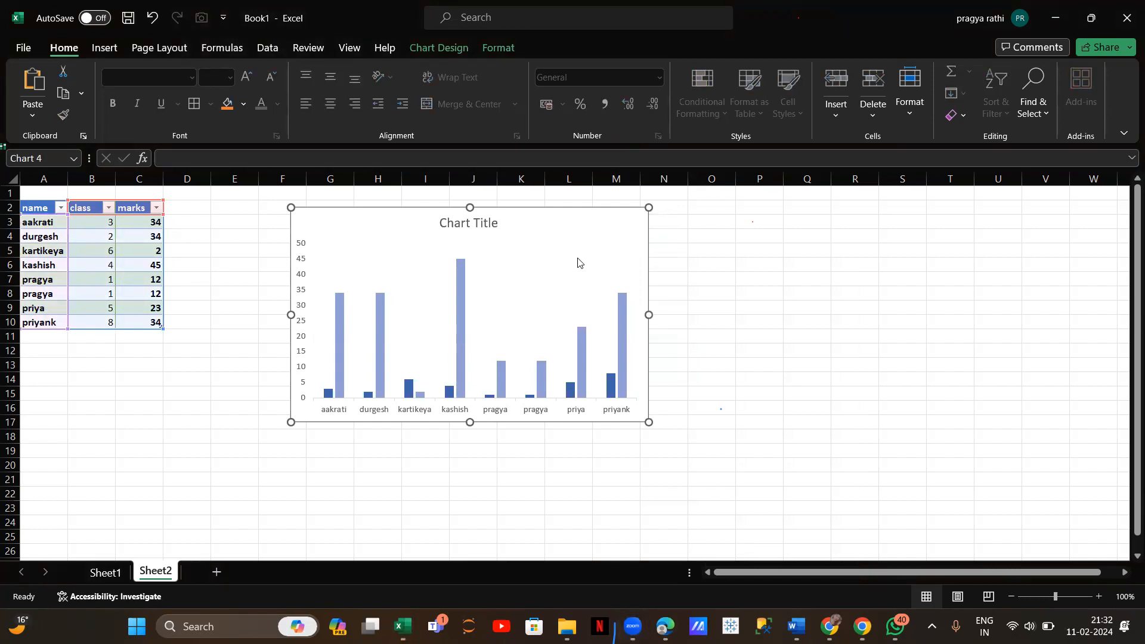
# Step: Filter the chart's categories to show only the students in rows 3, 4 and 6, and apply the filter
pyautogui.click(666, 272)
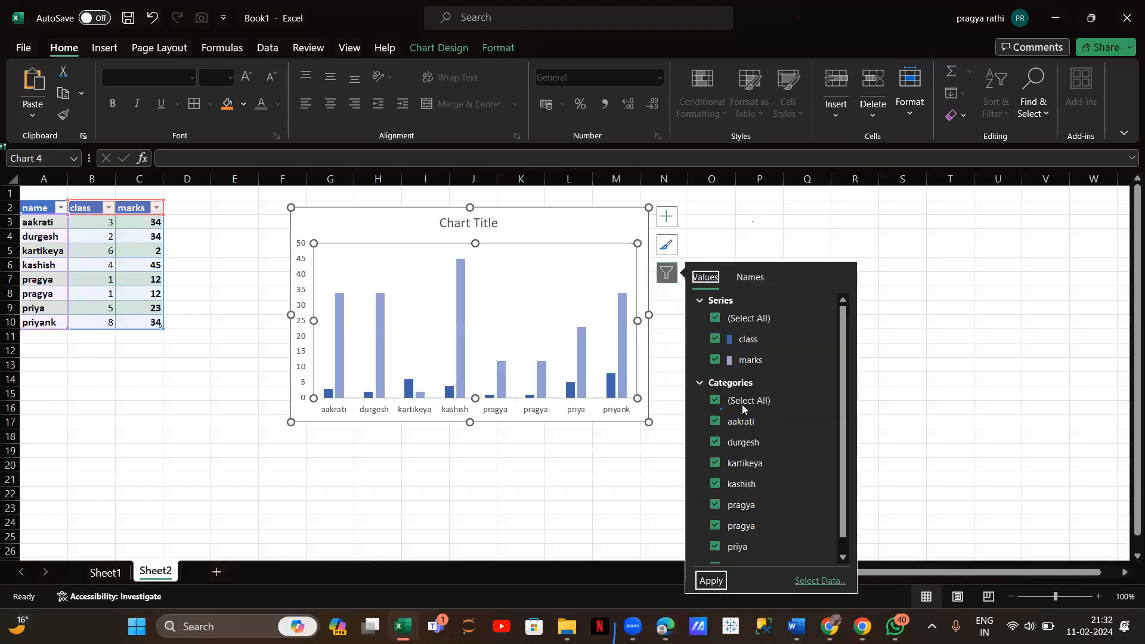
pyautogui.click(716, 401)
pyautogui.click(715, 421)
pyautogui.click(715, 442)
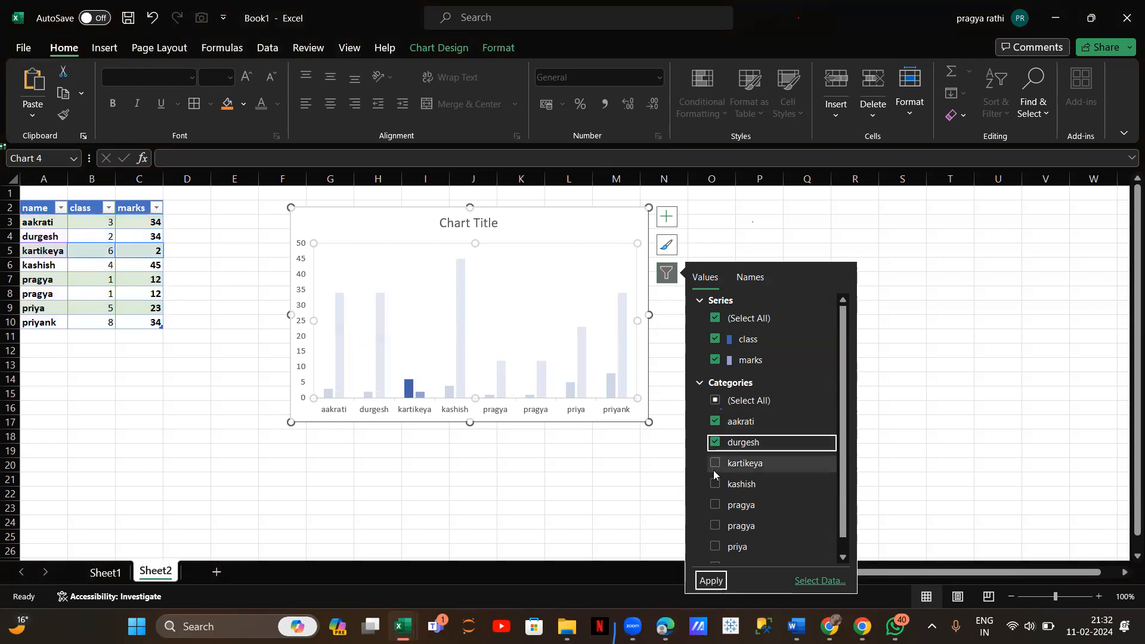
pyautogui.click(716, 484)
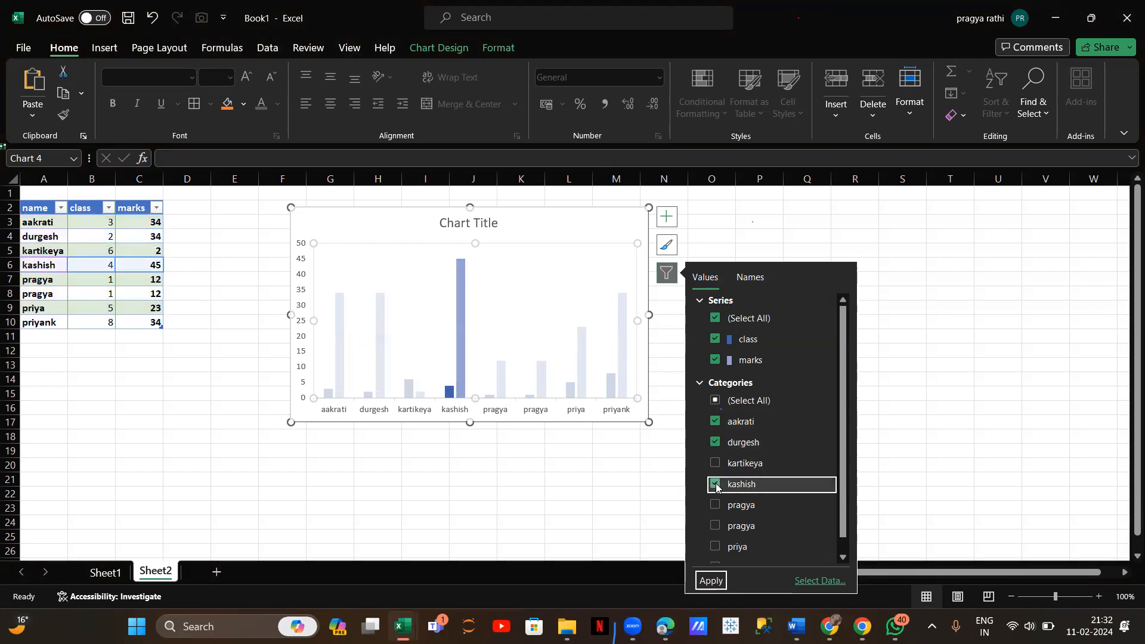
pyautogui.click(711, 580)
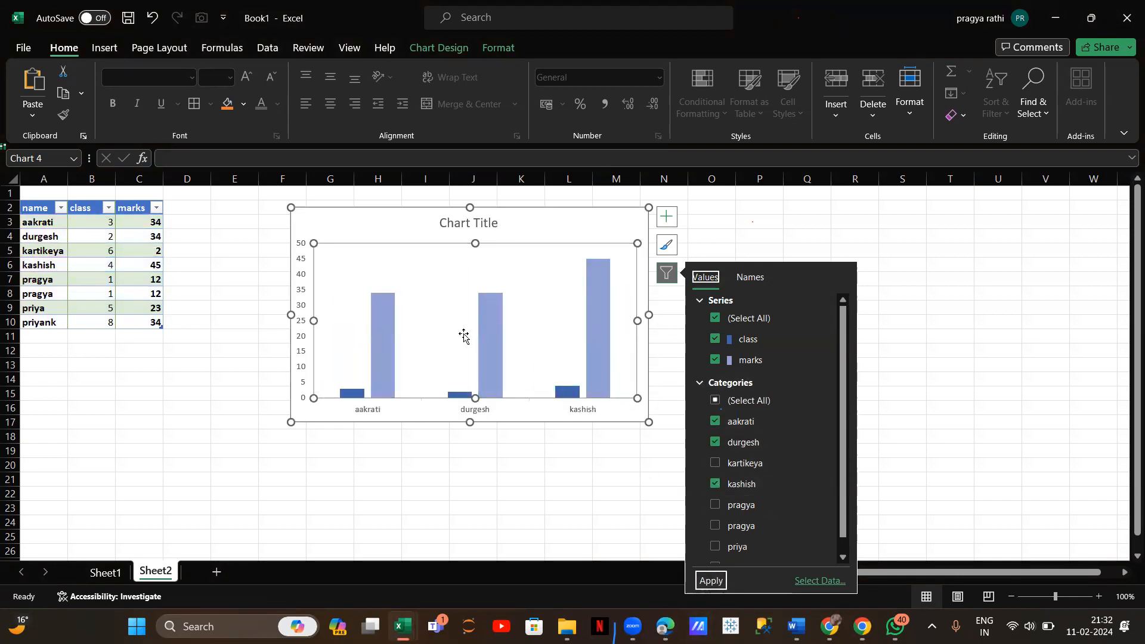
pyautogui.click(721, 583)
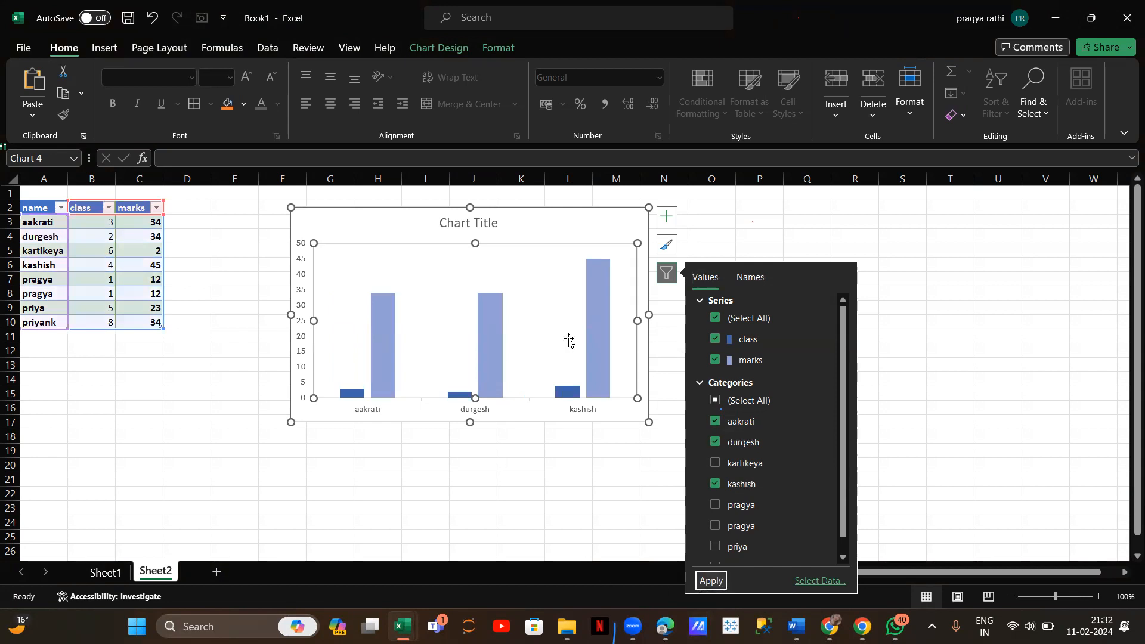
pyautogui.click(596, 506)
pyautogui.click(530, 264)
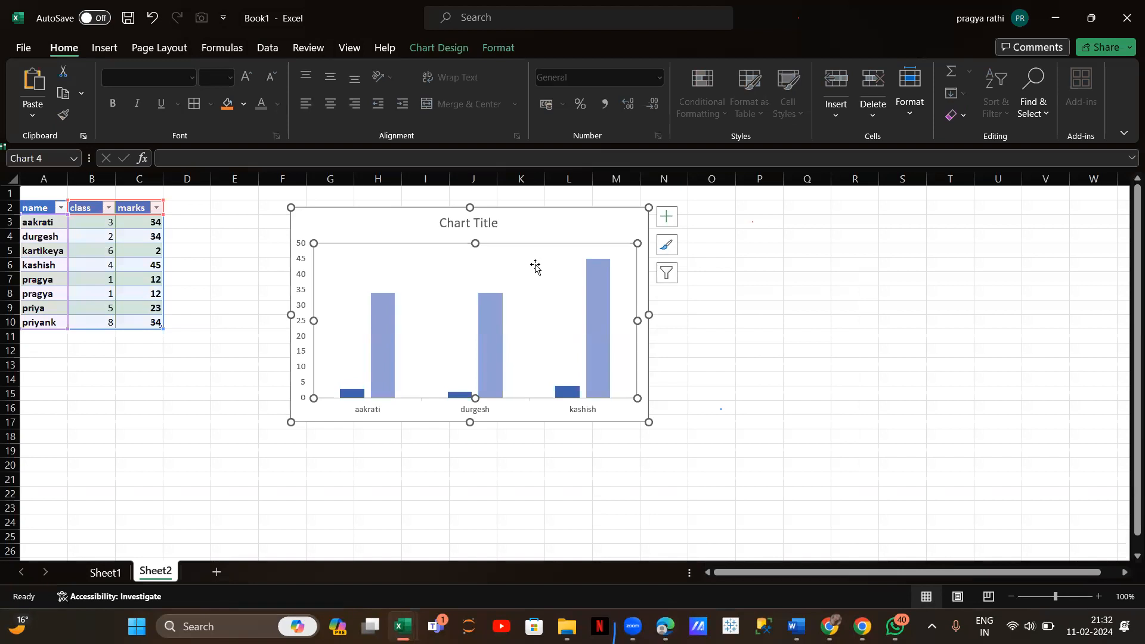
# Step: Replace the chart title text with "Marks"
pyautogui.doubleClick(499, 226)
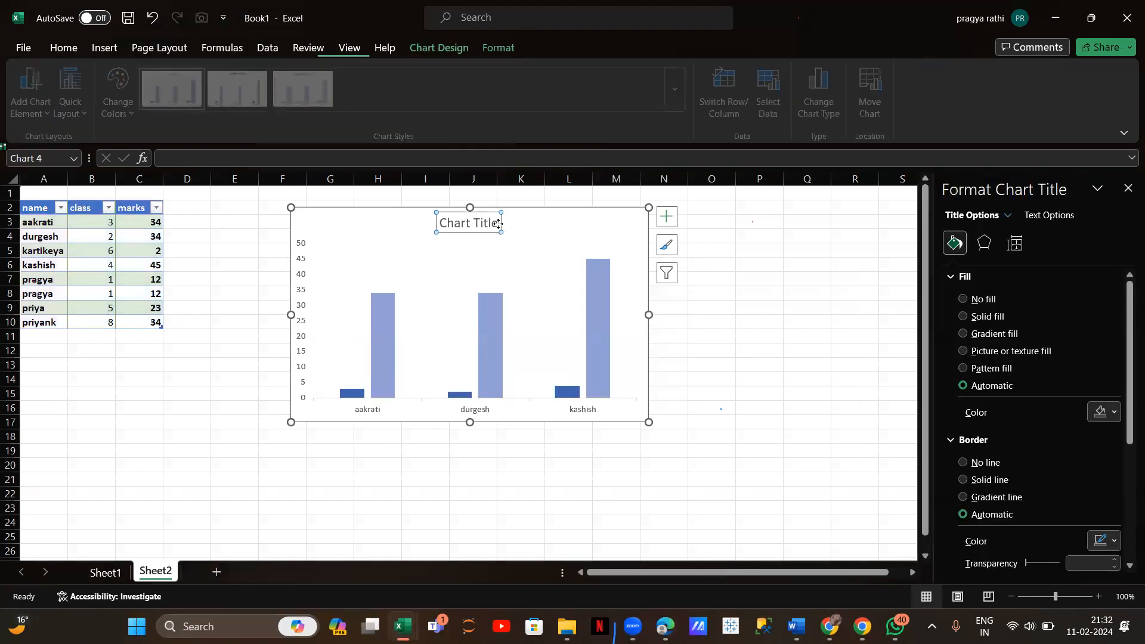
pyautogui.click(497, 224)
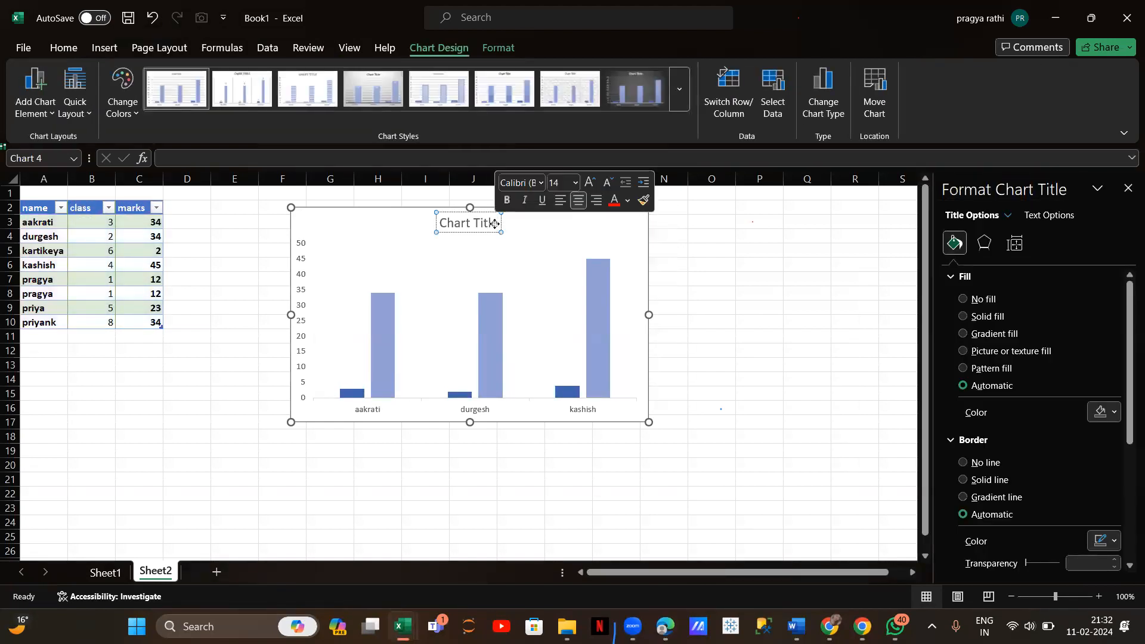
pyautogui.press('BackSpace')
pyautogui.press('BackSpace')
pyautogui.press('BackSpace')
pyautogui.press('BackSpace')
pyautogui.press('BackSpace')
pyautogui.press('BackSpace')
pyautogui.press('BackSpace')
pyautogui.press('BackSpace')
pyautogui.press('BackSpace')
pyautogui.press('BackSpace')
pyautogui.press('BackSpace')
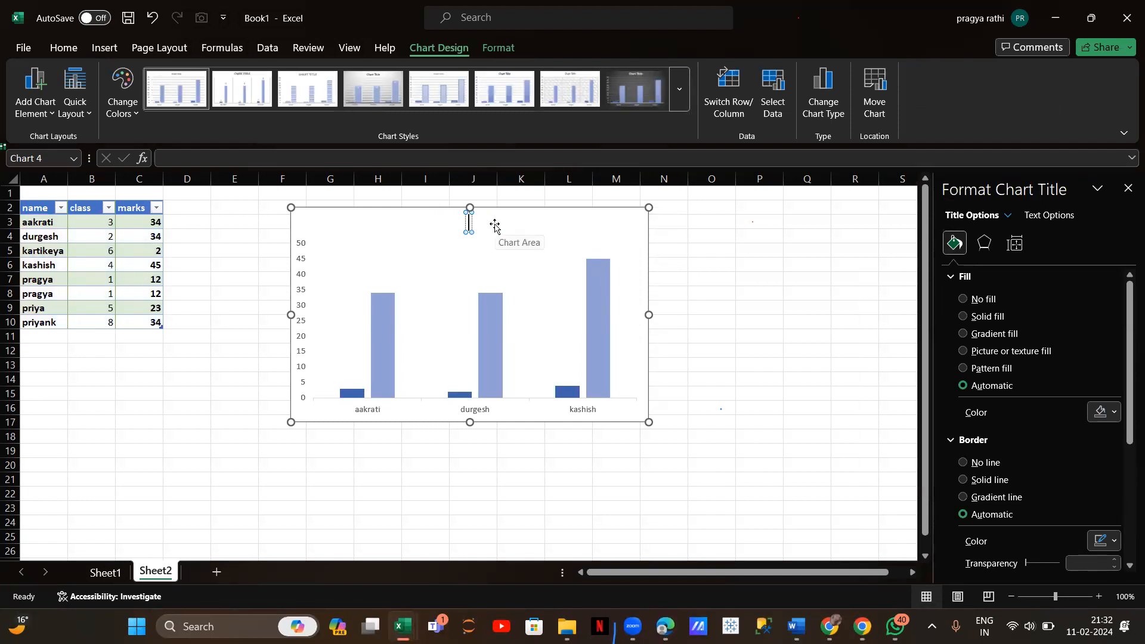
pyautogui.write('marks')
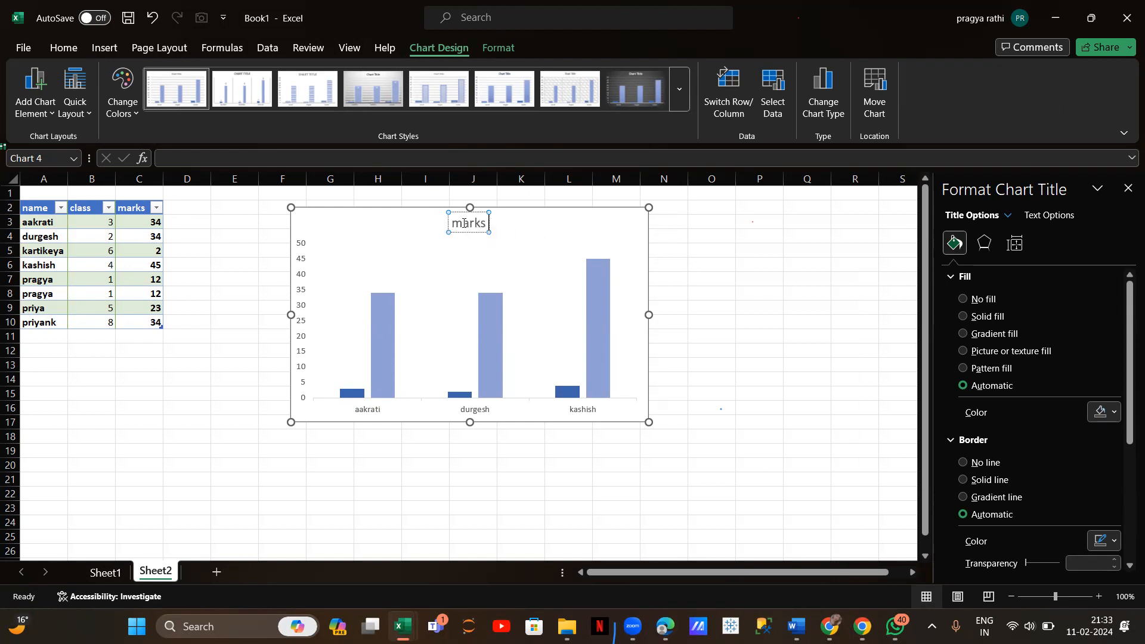
pyautogui.click(464, 223)
pyautogui.press('BackSpace')
pyautogui.write('M')
pyautogui.click(587, 241)
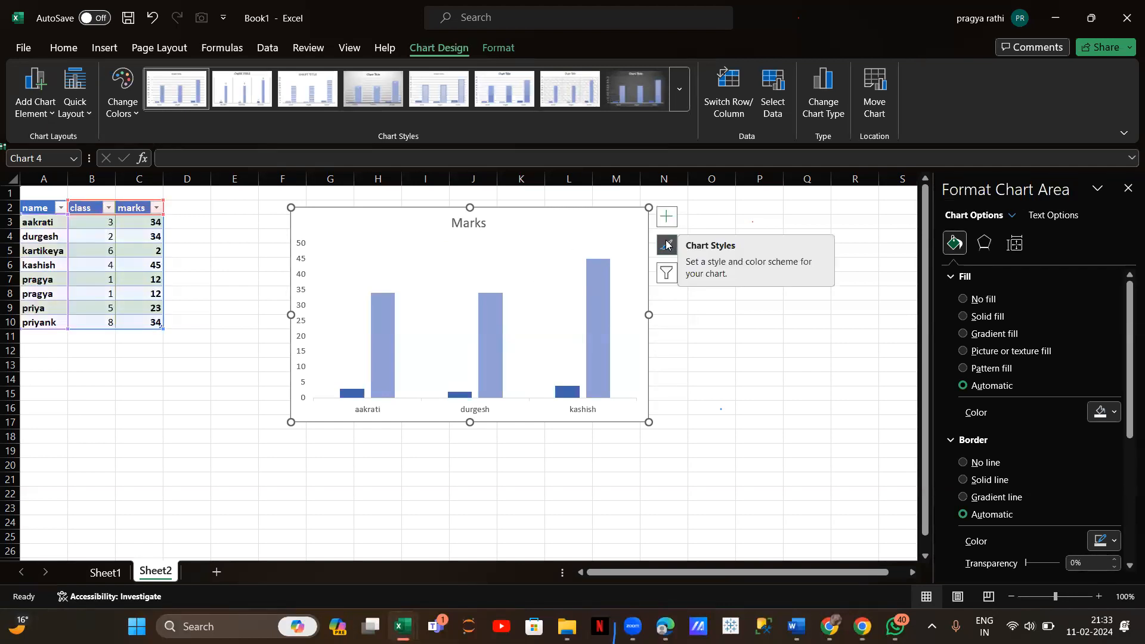
# Step: Reselect all categories in the chart filter and apply it to restore every student on the chart
pyautogui.click(667, 273)
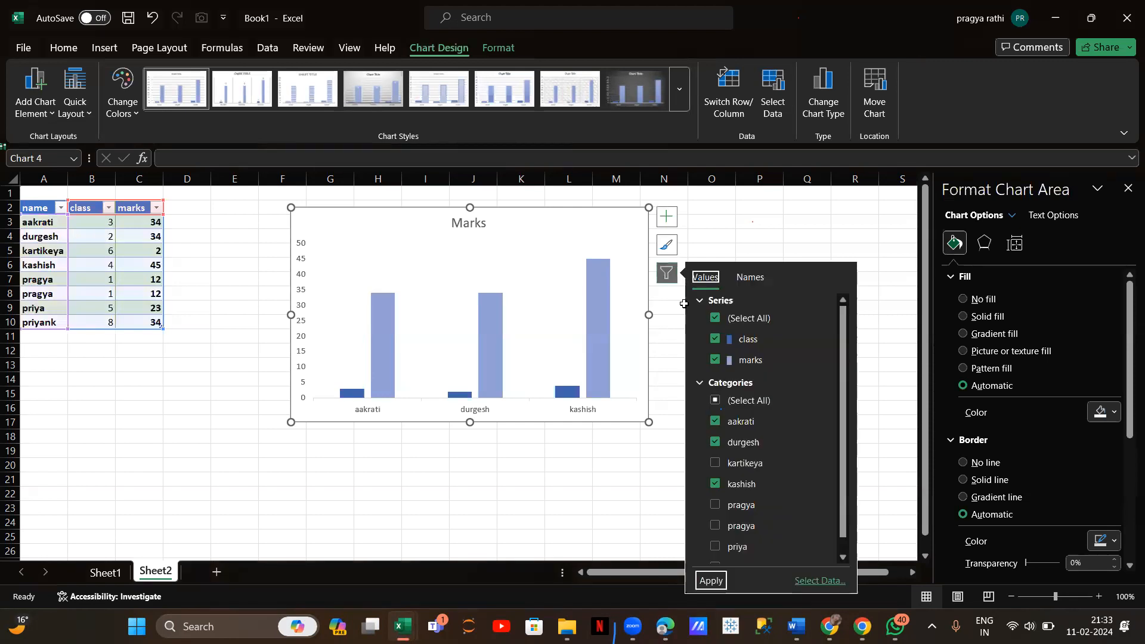
pyautogui.click(716, 401)
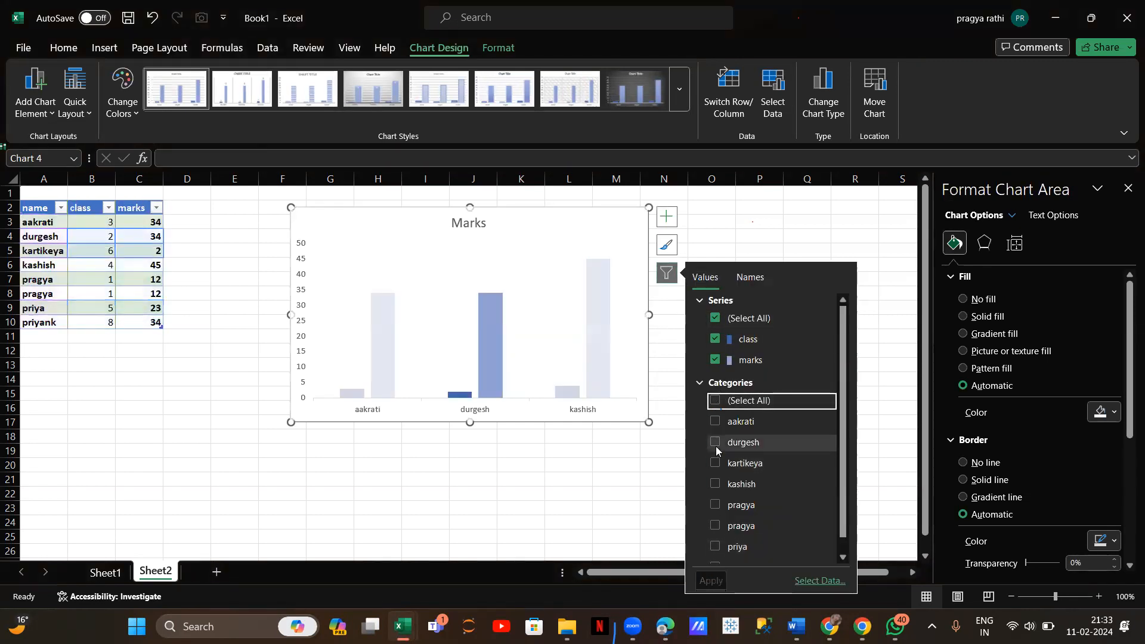
pyautogui.click(716, 400)
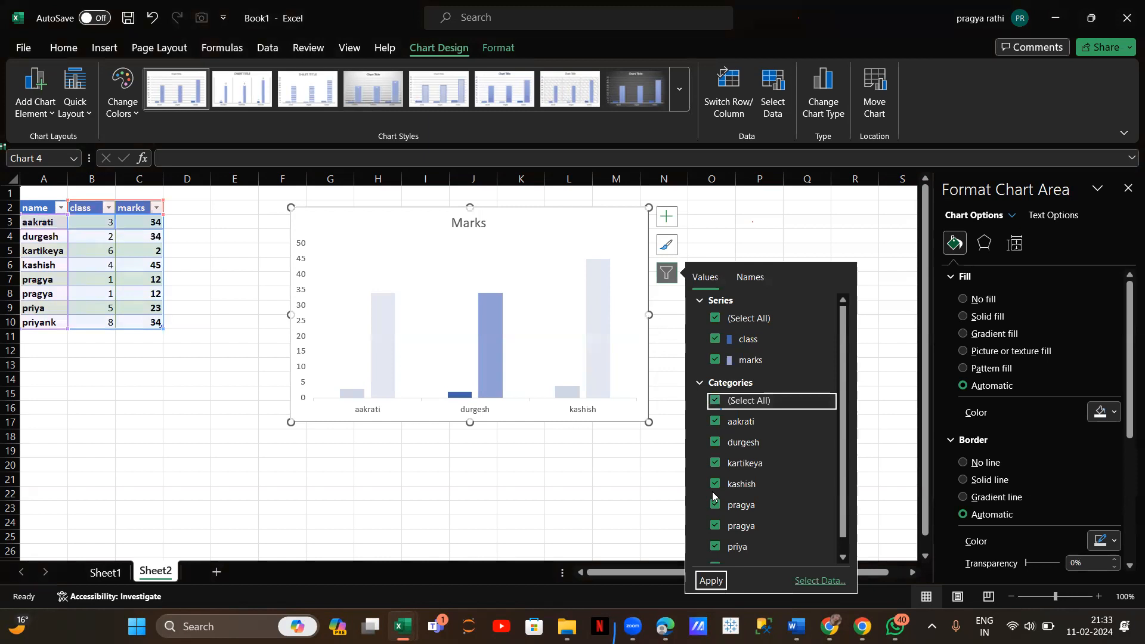
pyautogui.click(712, 581)
pyautogui.click(606, 443)
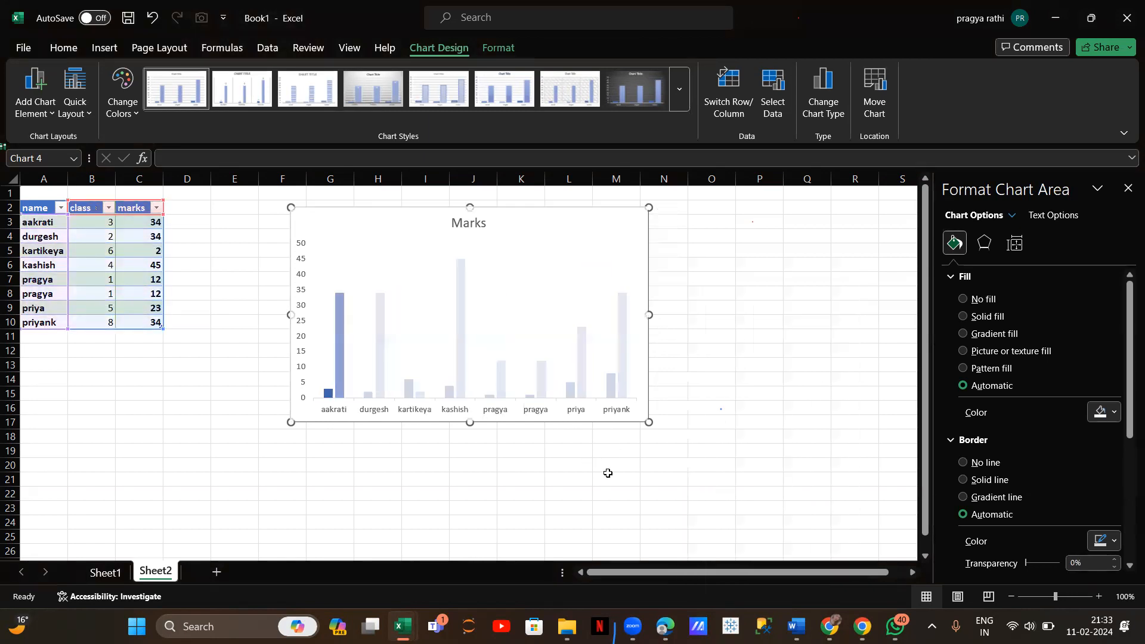
pyautogui.click(607, 471)
pyautogui.click(589, 241)
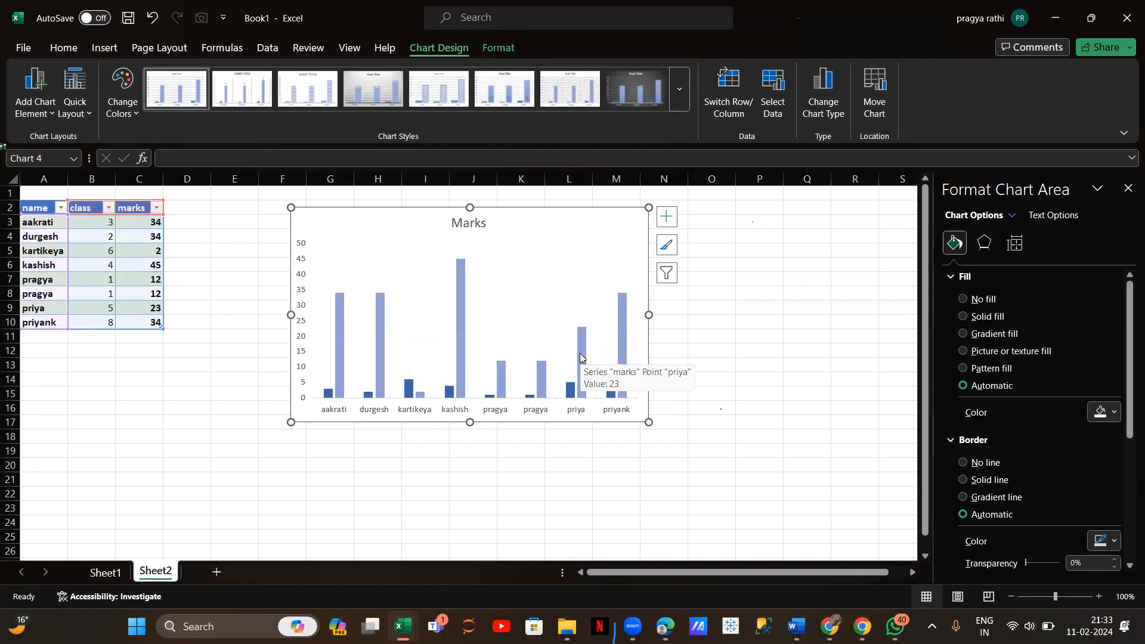
pyautogui.click(534, 294)
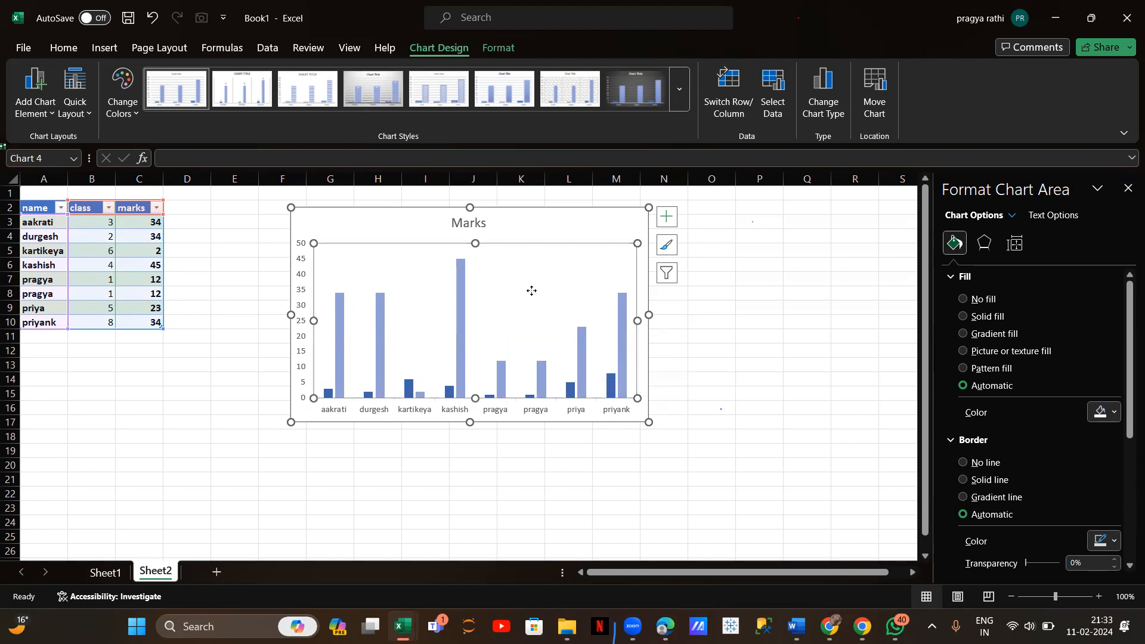
pyautogui.click(590, 221)
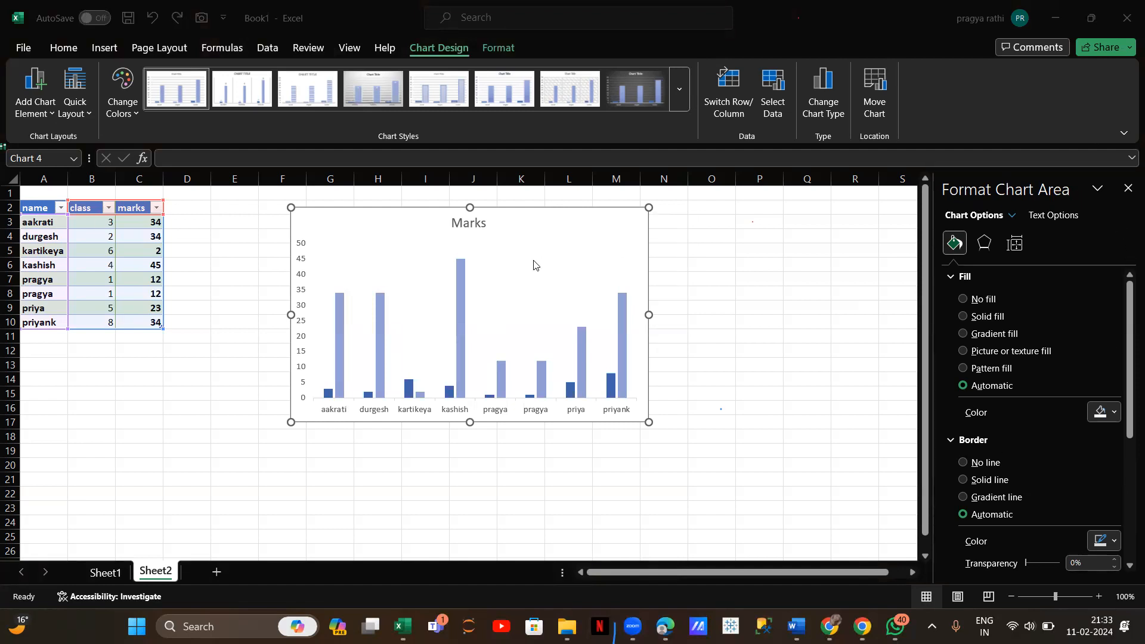
# Step: Try a solid fill on the chart area and return it to the automatic fill
pyautogui.click(603, 259)
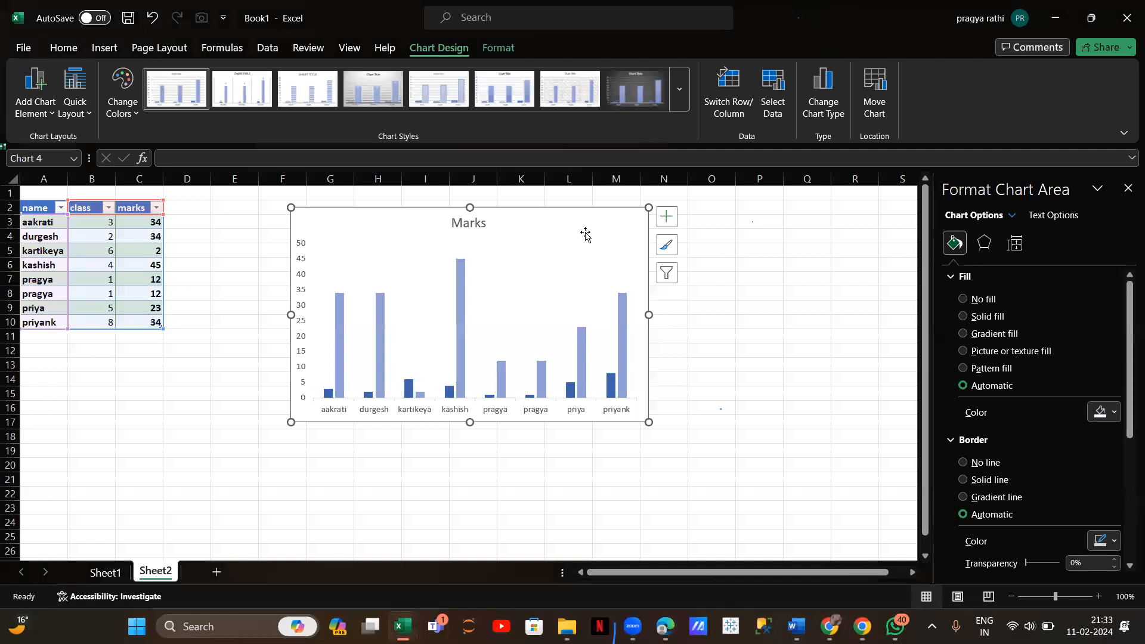
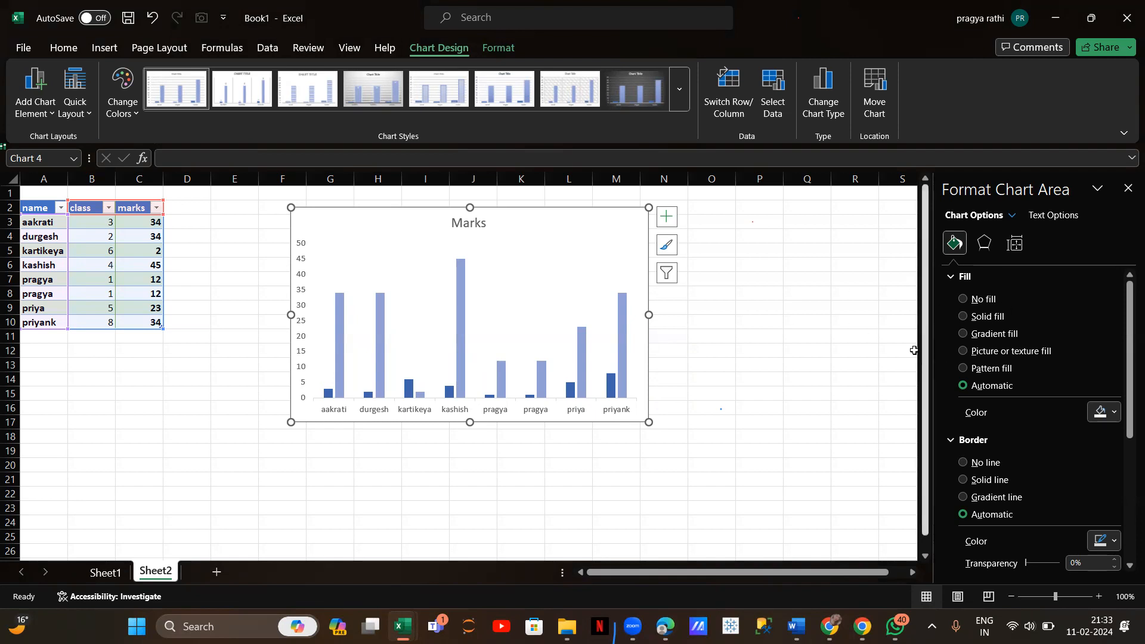
pyautogui.click(963, 318)
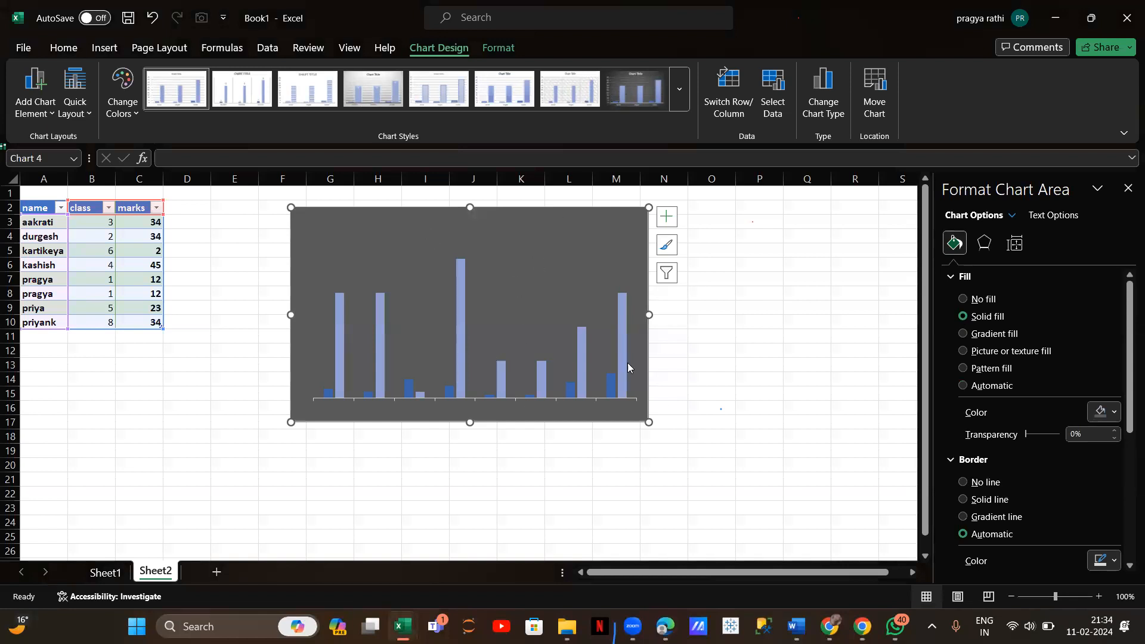
pyautogui.click(964, 387)
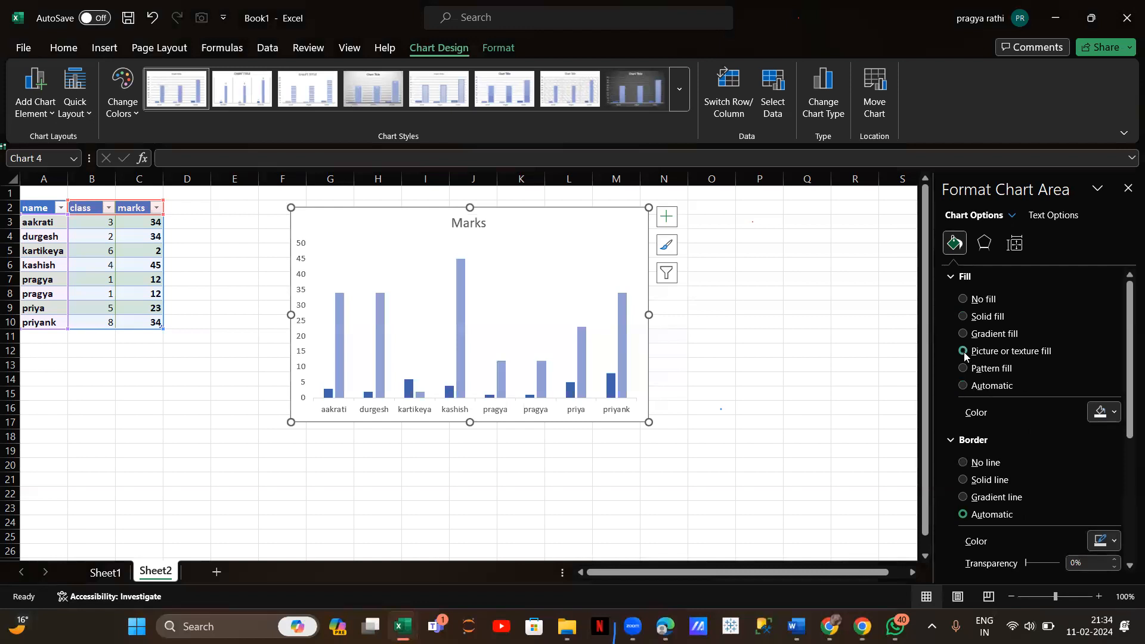
# Step: Try the picture file "lk" from the Documents folder as the chart area's background and return the fill to automatic
pyautogui.click(964, 352)
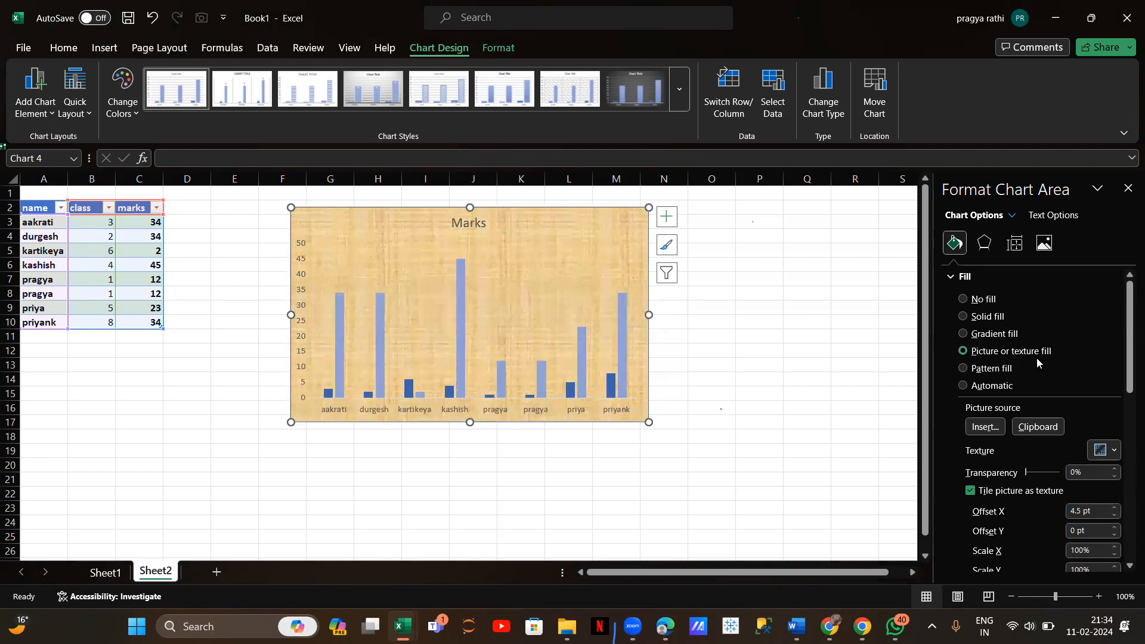
pyautogui.click(982, 430)
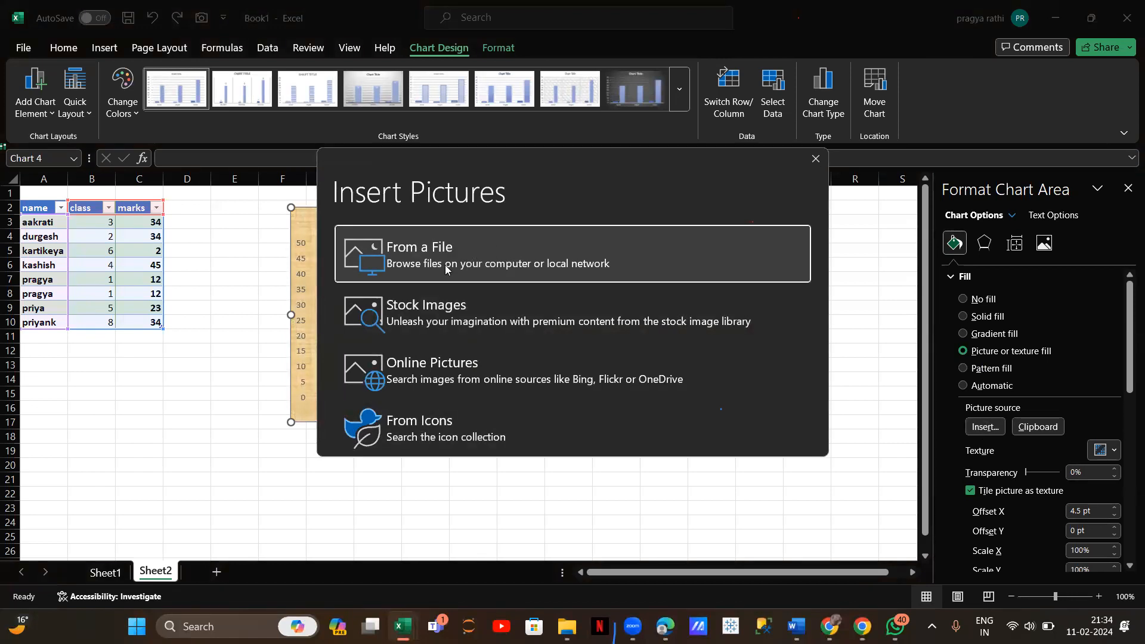
pyautogui.click(517, 275)
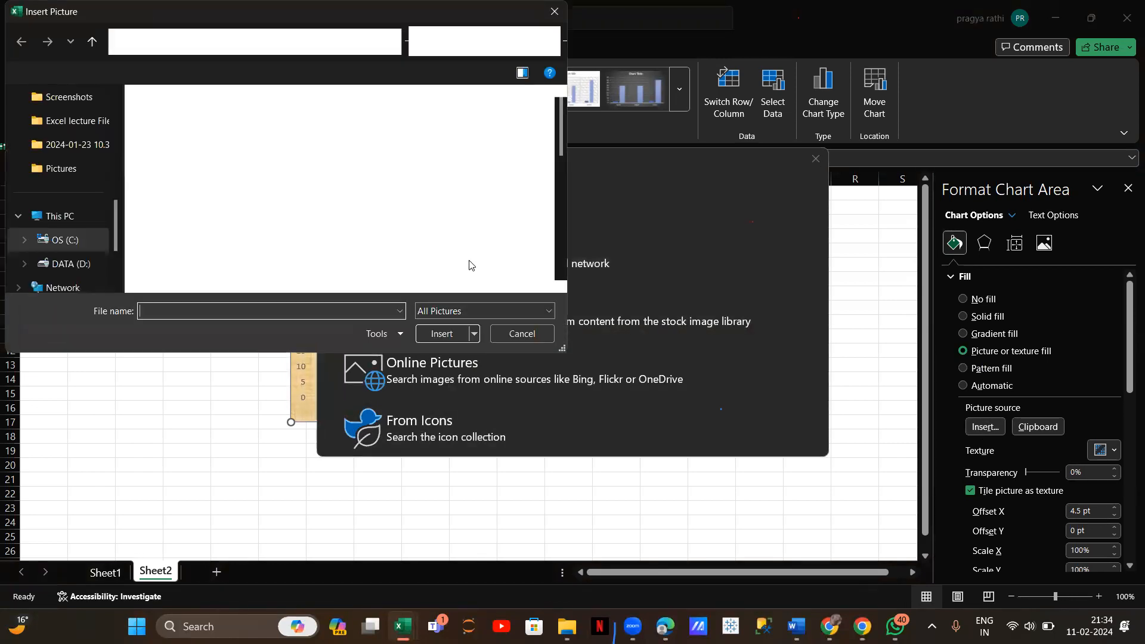
pyautogui.scroll(-3, 478, 233)
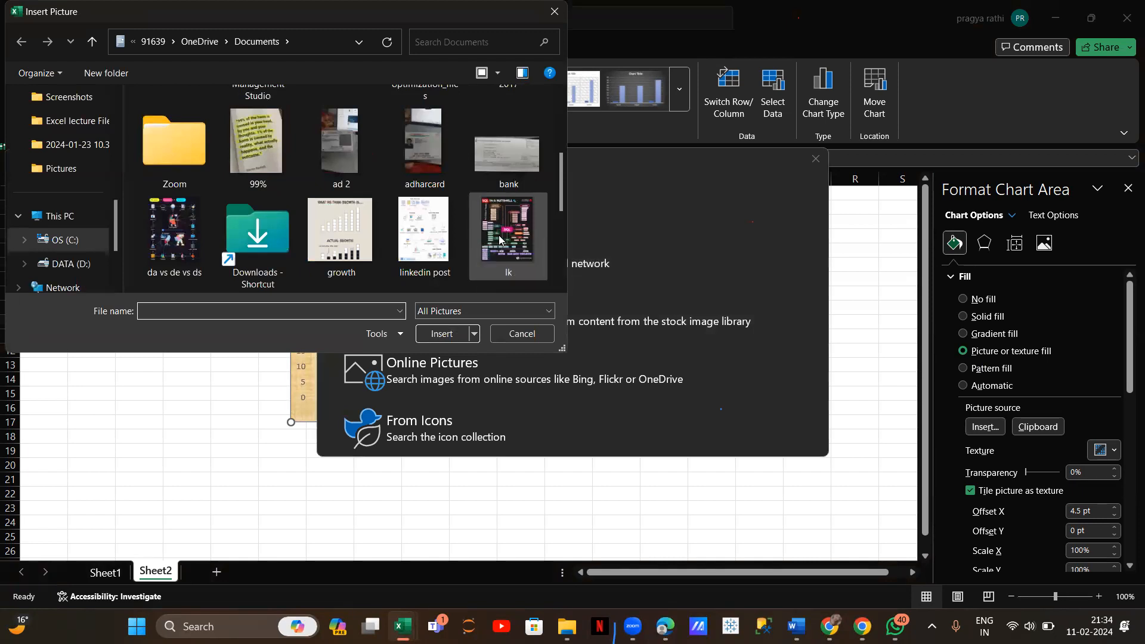
pyautogui.doubleClick(478, 232)
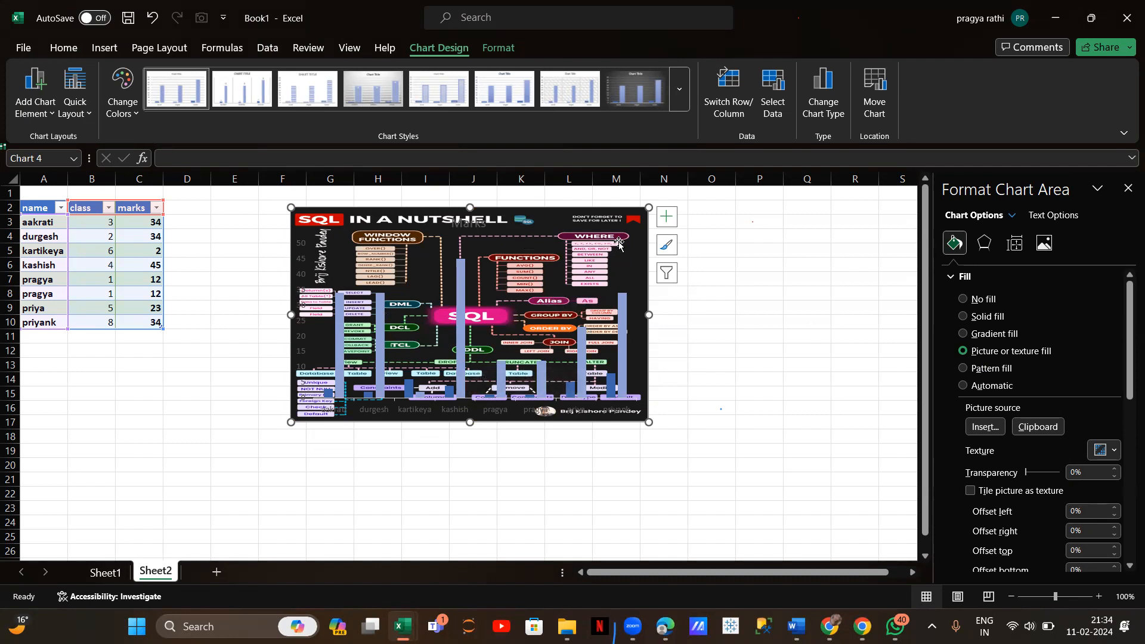
pyautogui.click(963, 386)
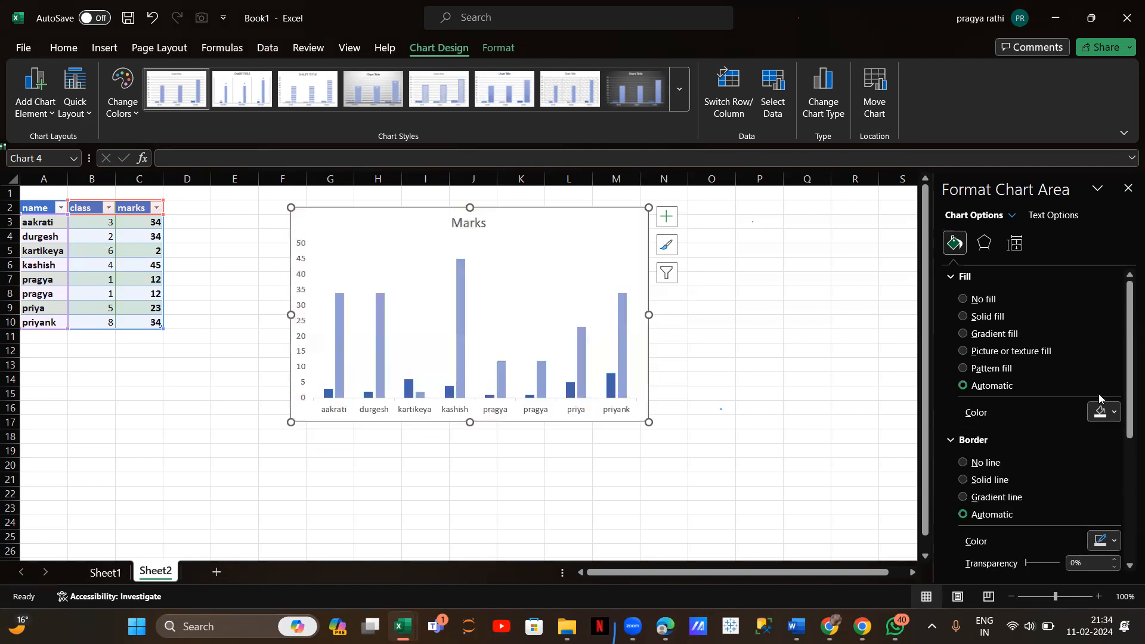
# Step: Try a dense diagonal-stripe and a light dotted pattern on the chart area, and set its fill to No fill
pyautogui.click(963, 369)
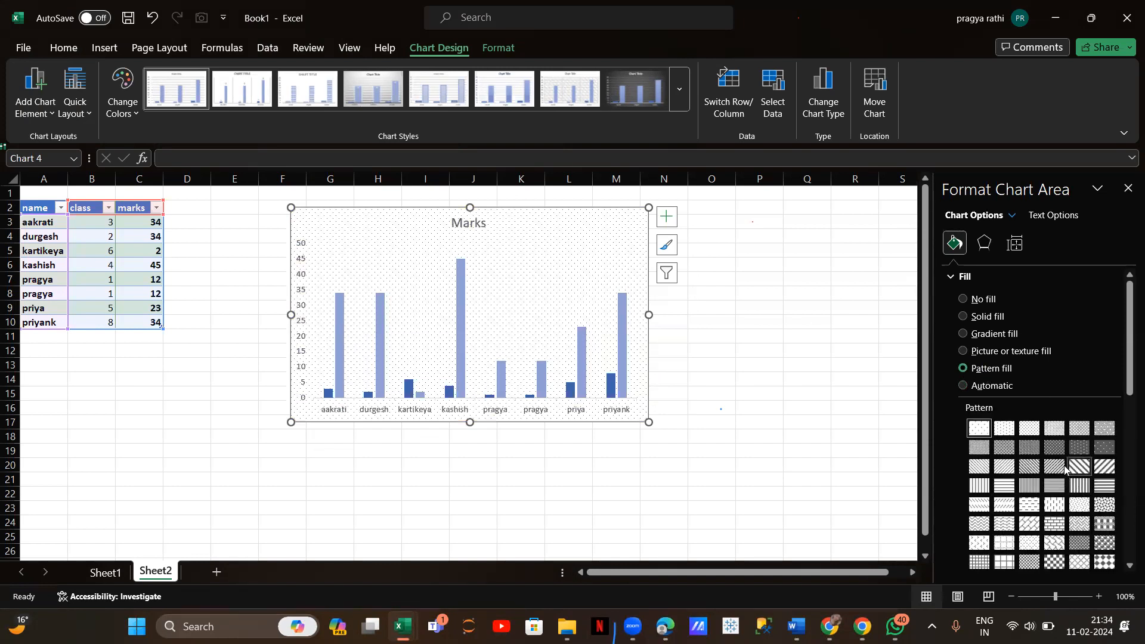
pyautogui.click(1062, 468)
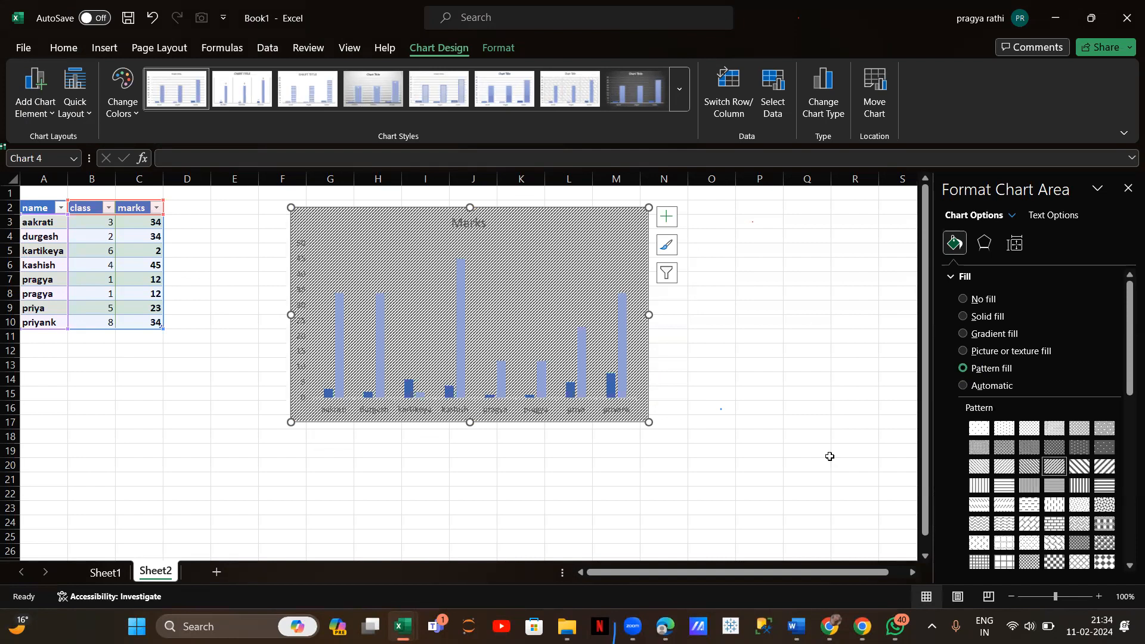
pyautogui.click(979, 428)
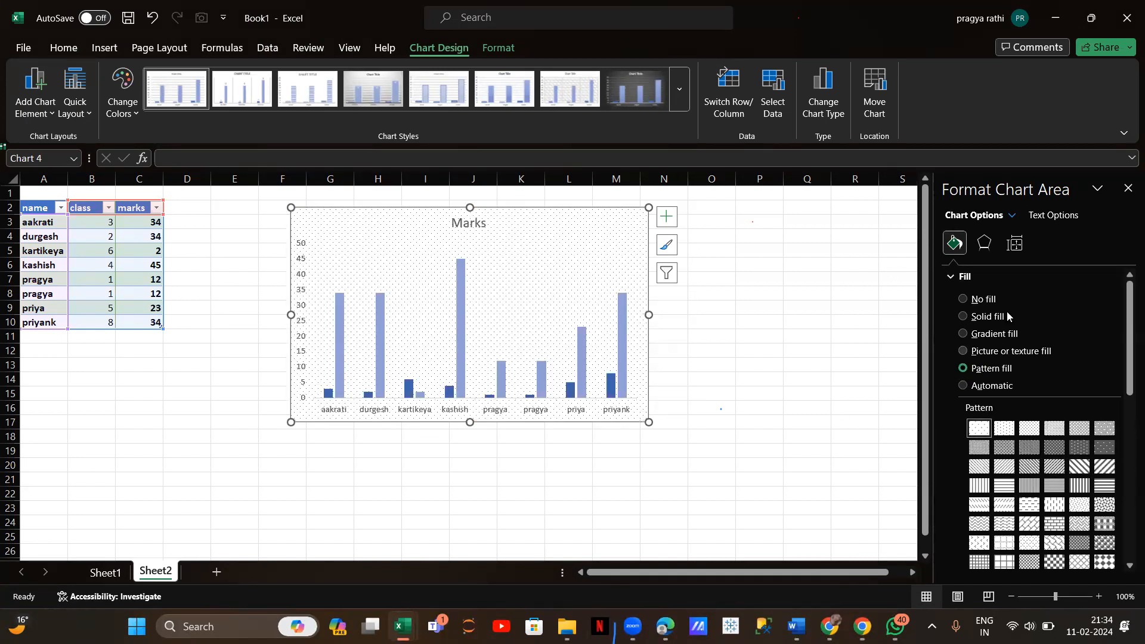
pyautogui.click(963, 300)
# Step: Review the chart area's border settings, its shadow and glow effects, and its size and properties options
pyautogui.scroll(-3, 1018, 432)
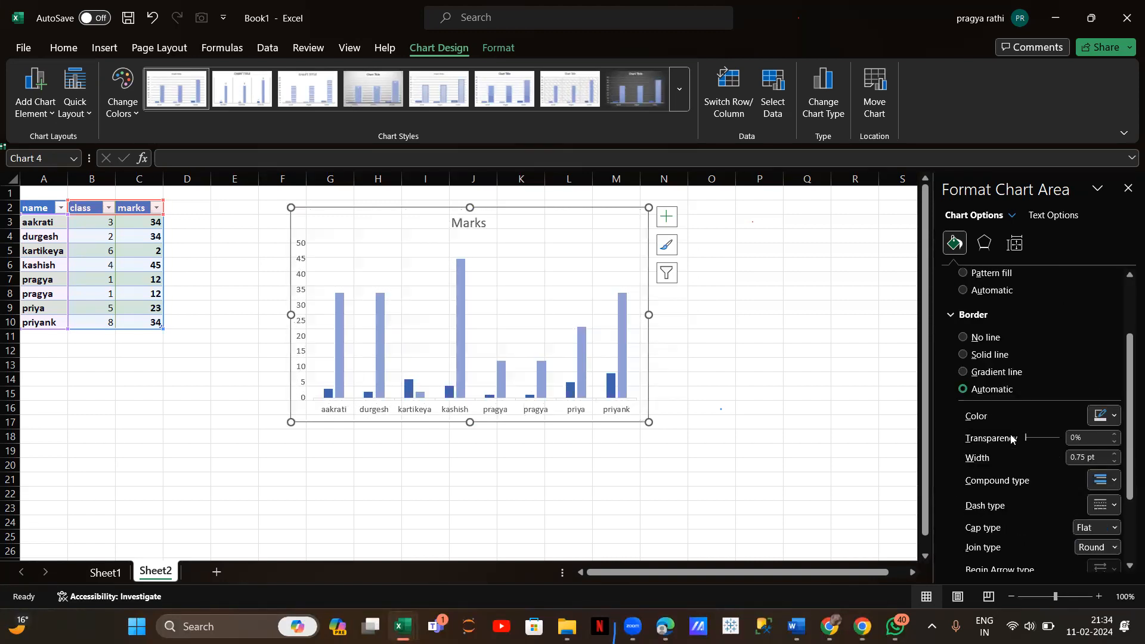
pyautogui.scroll(-3, 1011, 439)
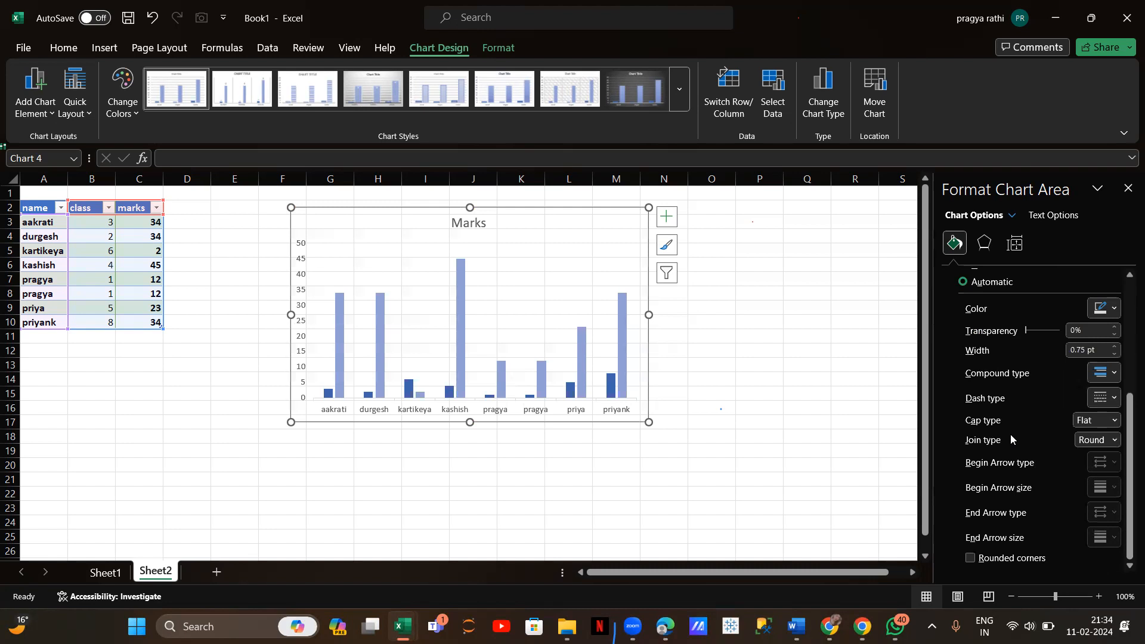
pyautogui.scroll(4, 1011, 440)
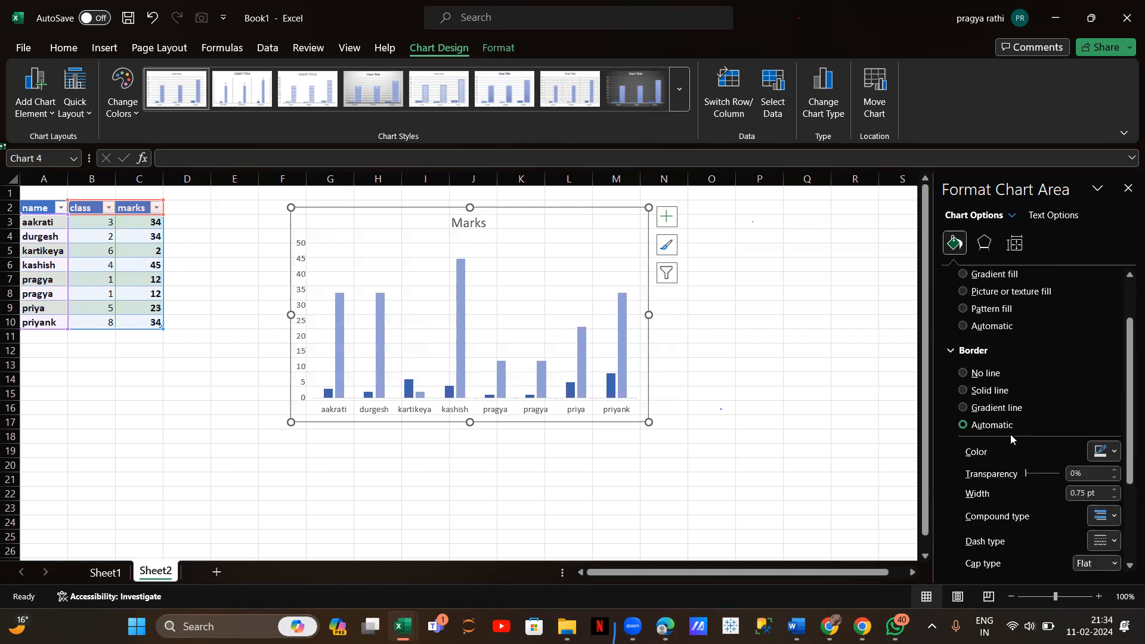
pyautogui.click(980, 251)
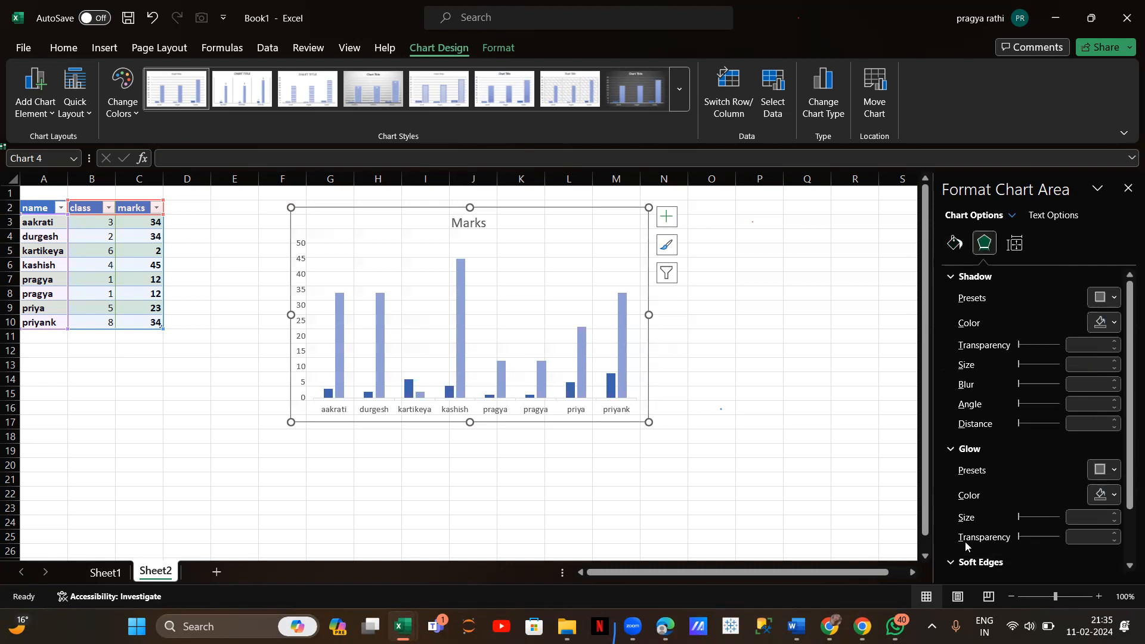
pyautogui.click(1021, 253)
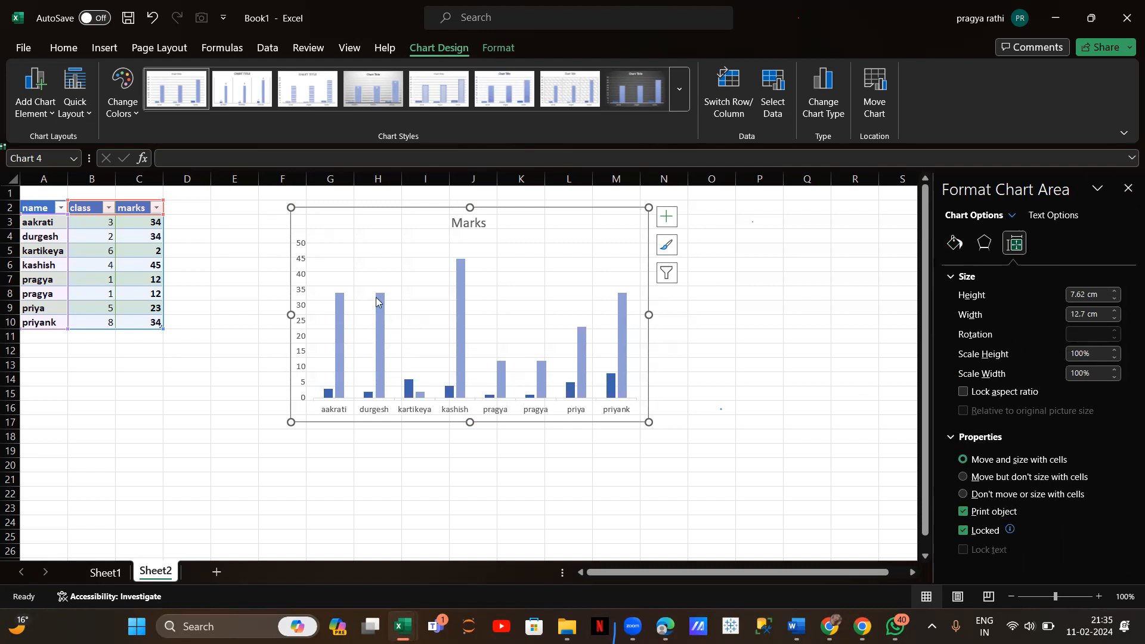
# Step: Try a solid fill and a picture fill on the chart's plot area, and return its fill to automatic
pyautogui.click(558, 255)
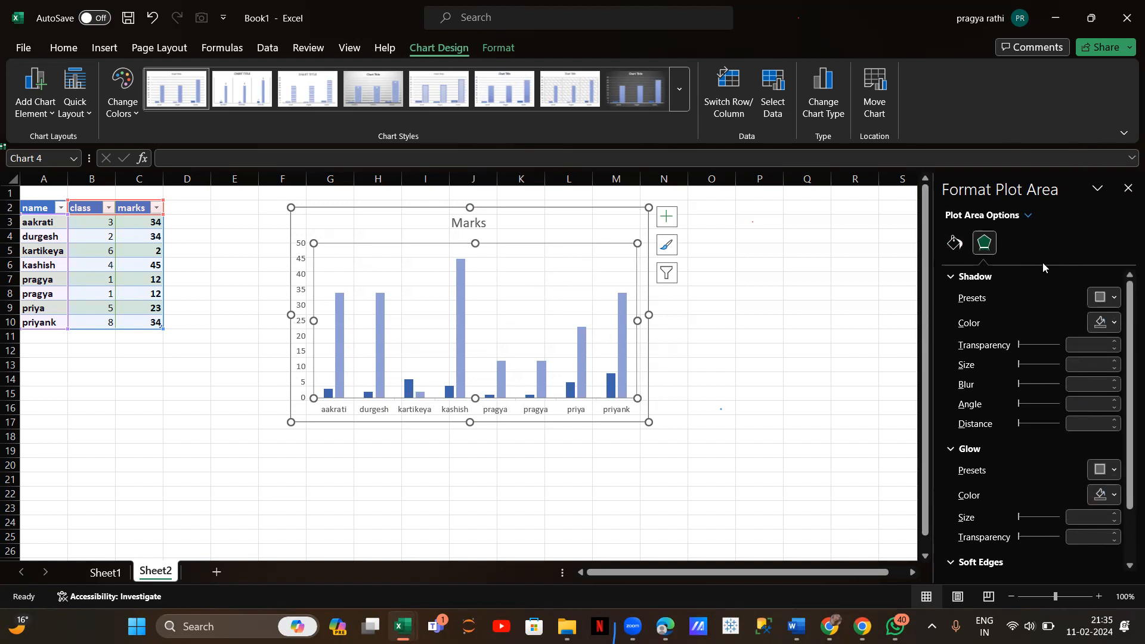
pyautogui.click(958, 250)
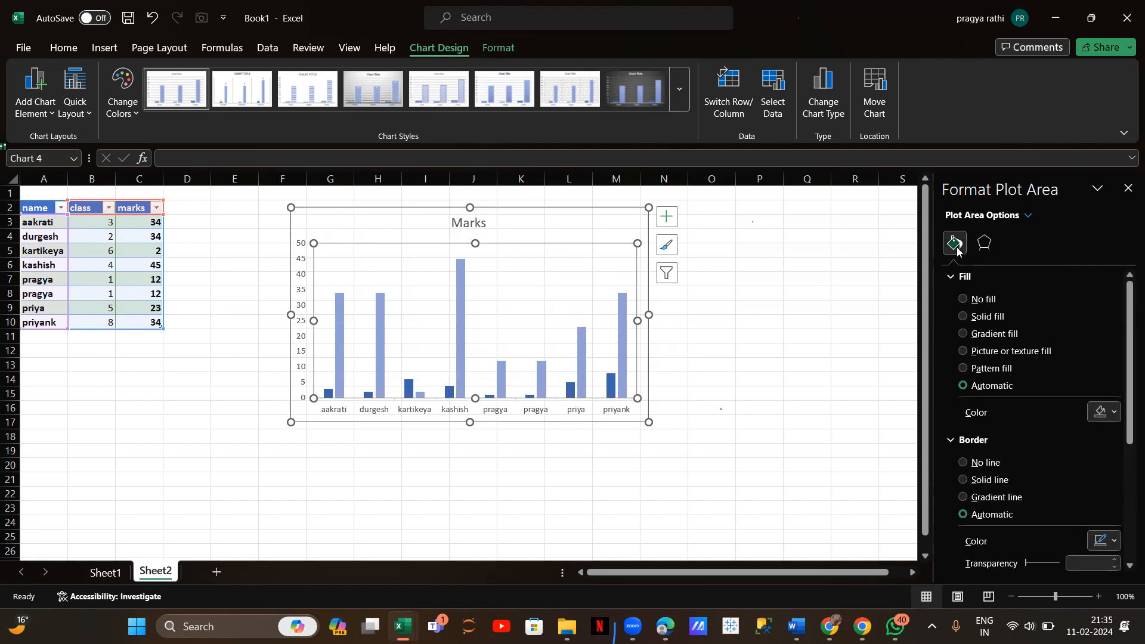
pyautogui.scroll(-3, 1031, 397)
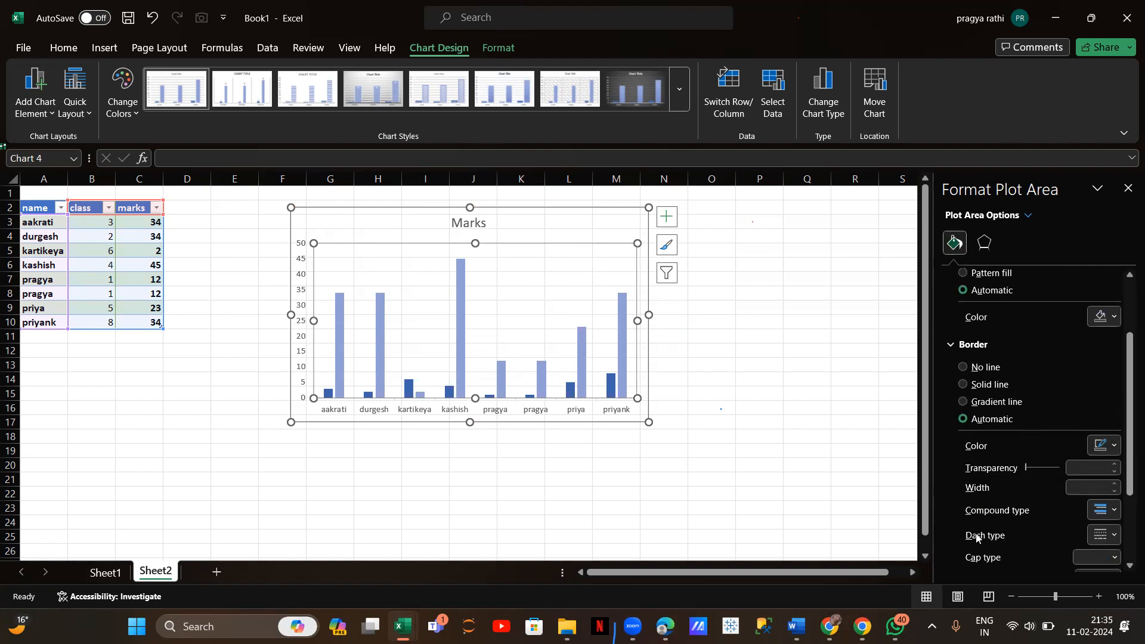
pyautogui.scroll(2, 966, 413)
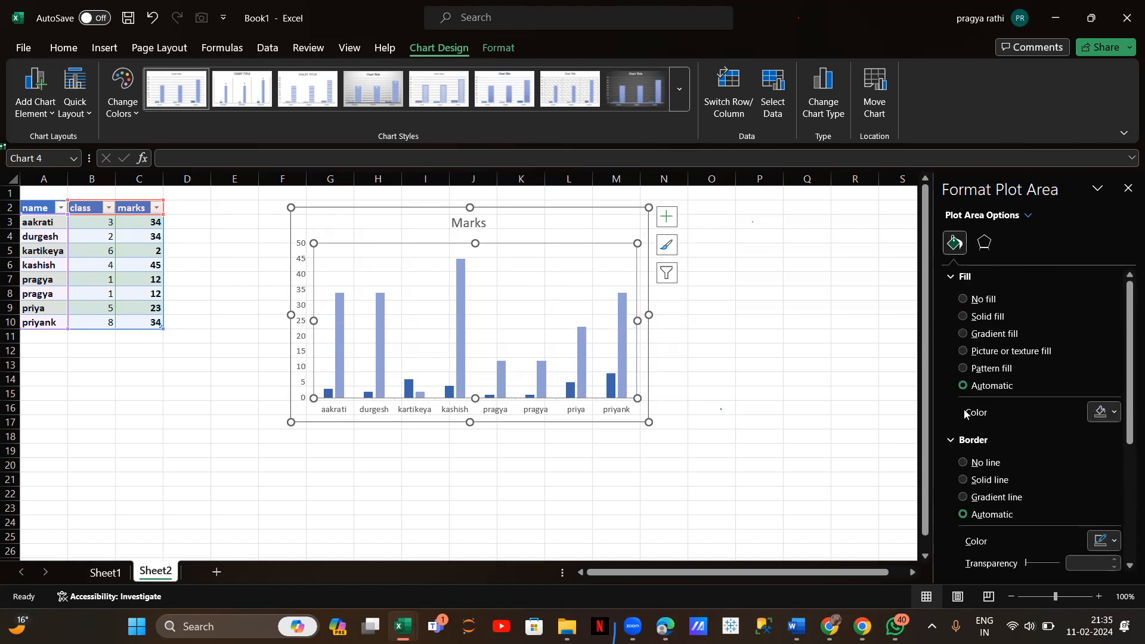
pyautogui.click(964, 316)
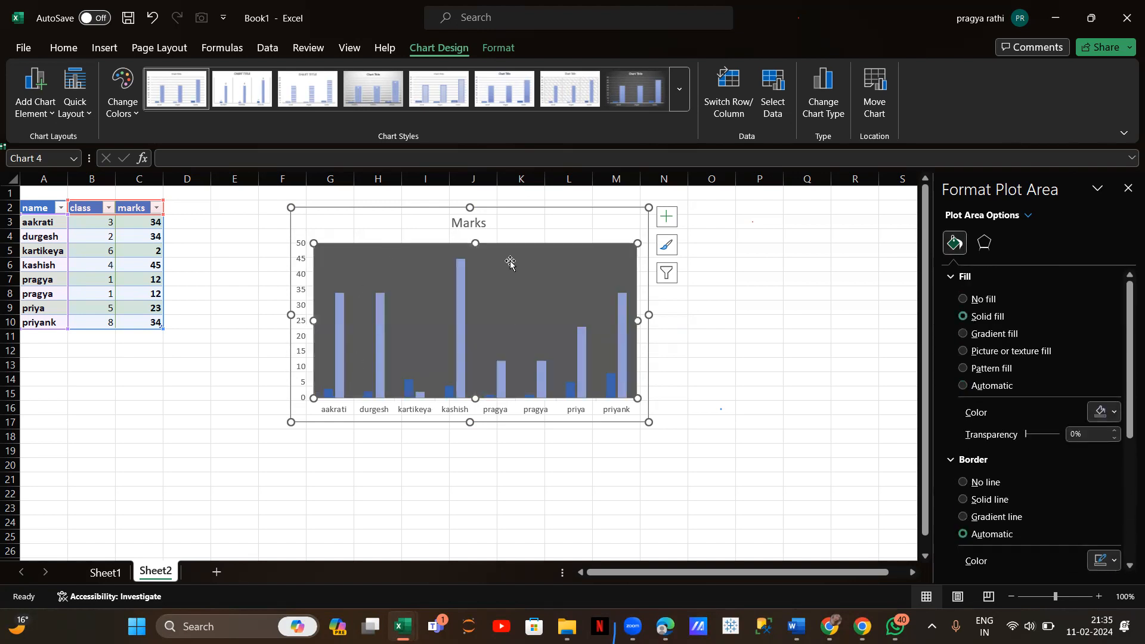
pyautogui.click(963, 351)
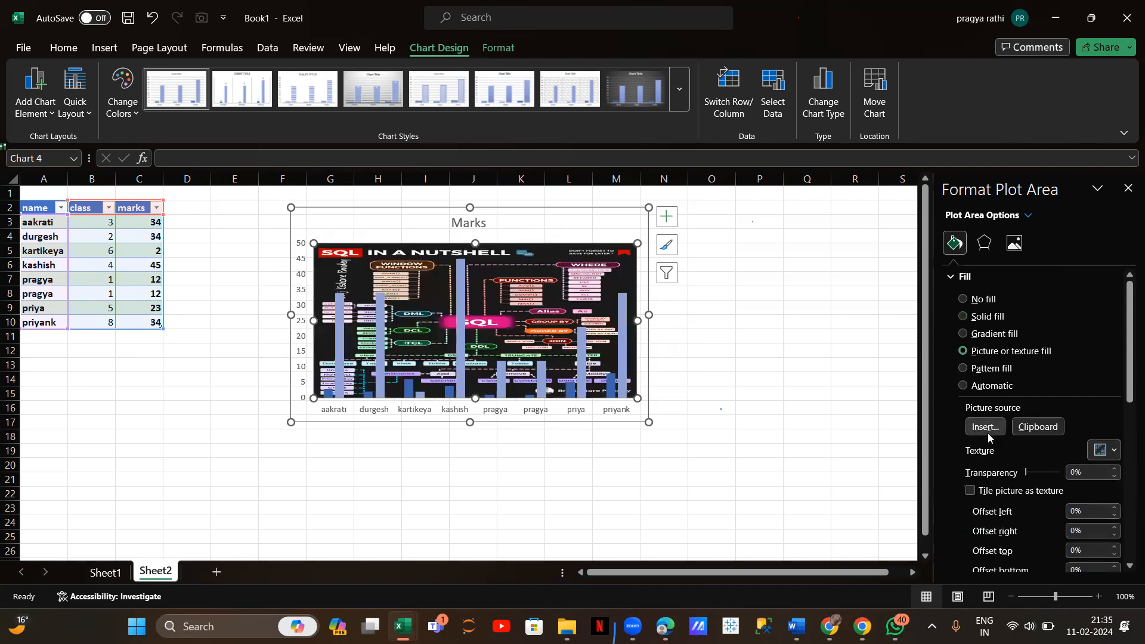
pyautogui.click(964, 386)
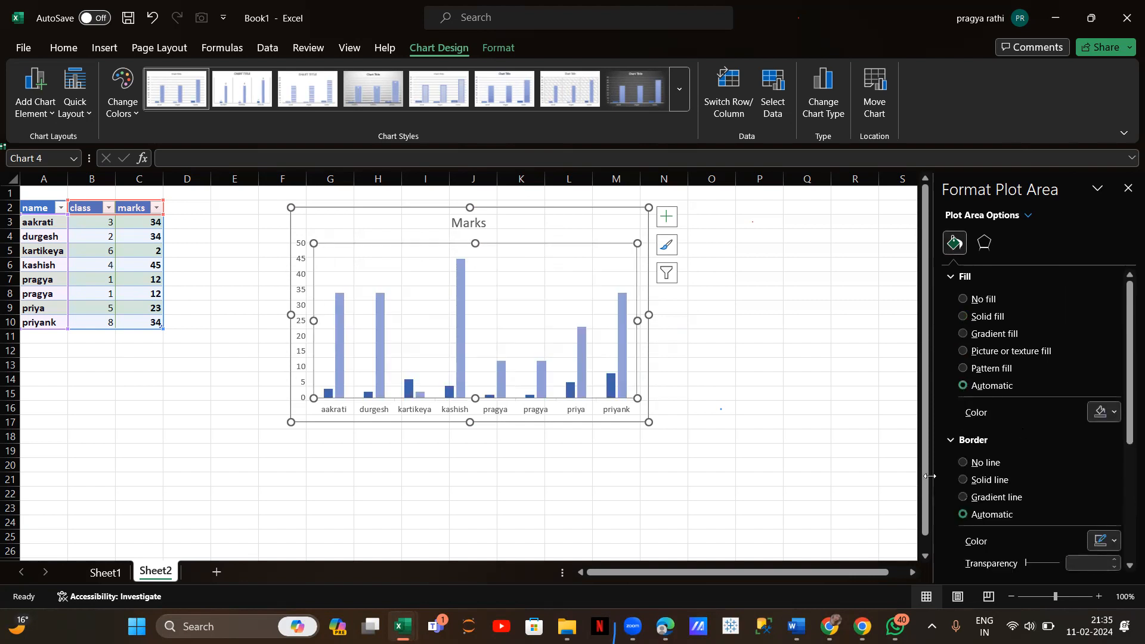
pyautogui.scroll(-5, 1052, 451)
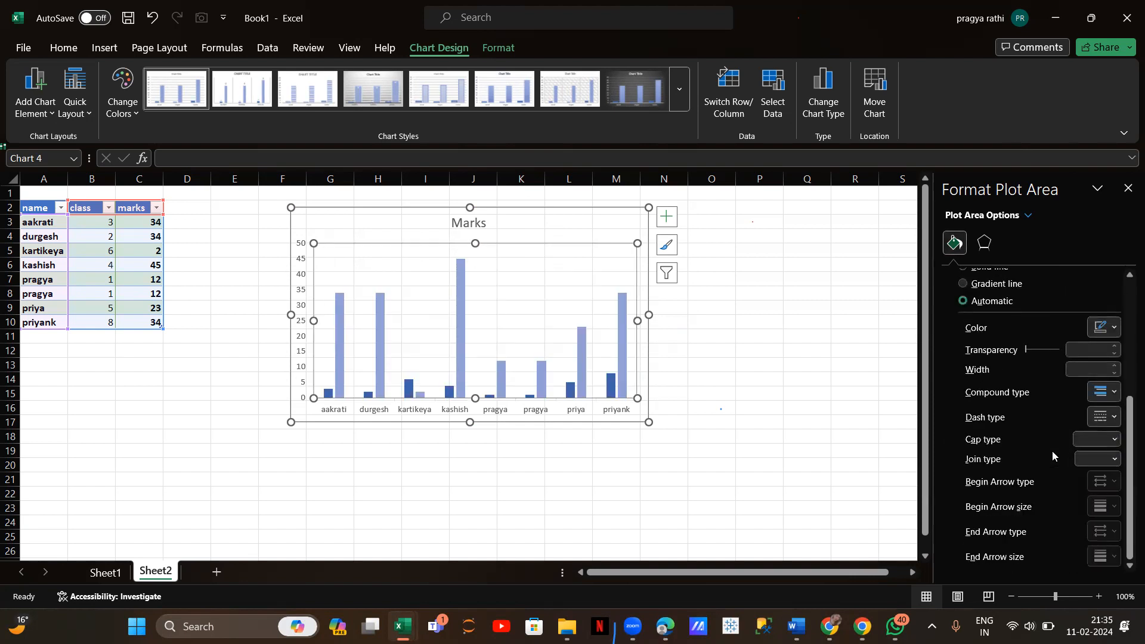
# Step: Review the plot area's effects settings and the vertical axis's fill, line, effects and alignment settings
pyautogui.click(985, 243)
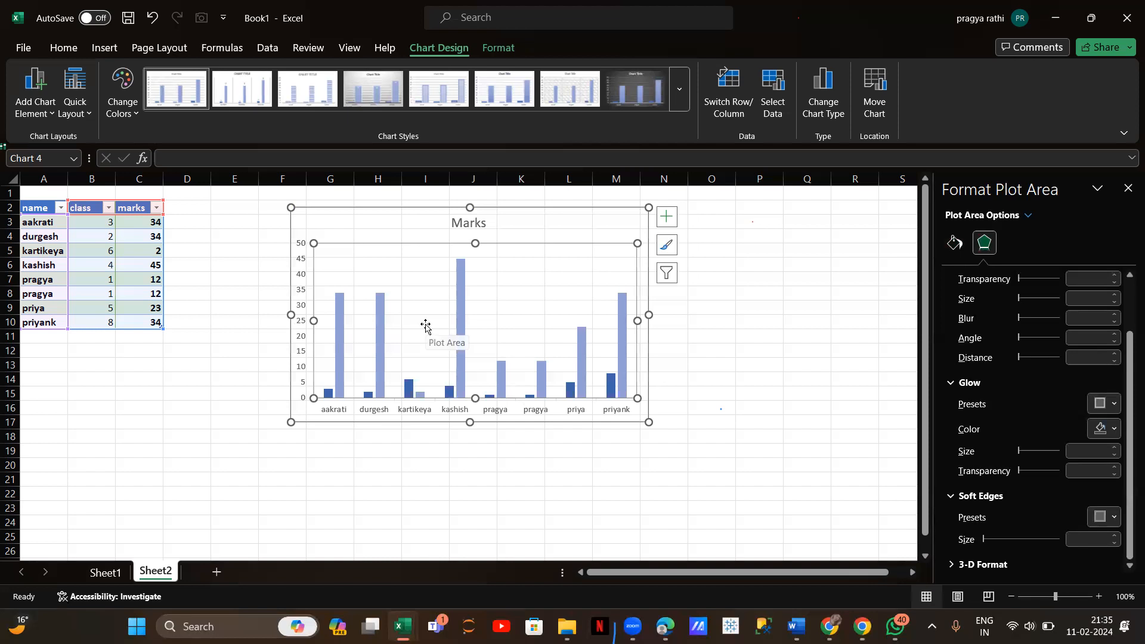
pyautogui.click(298, 284)
pyautogui.click(303, 249)
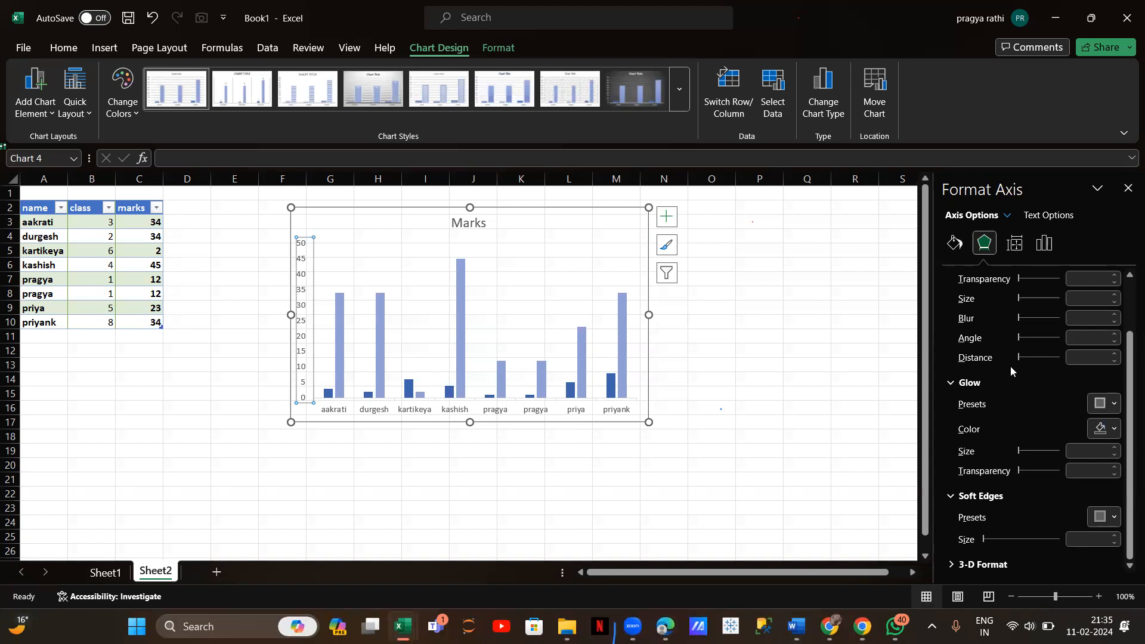
pyautogui.click(955, 244)
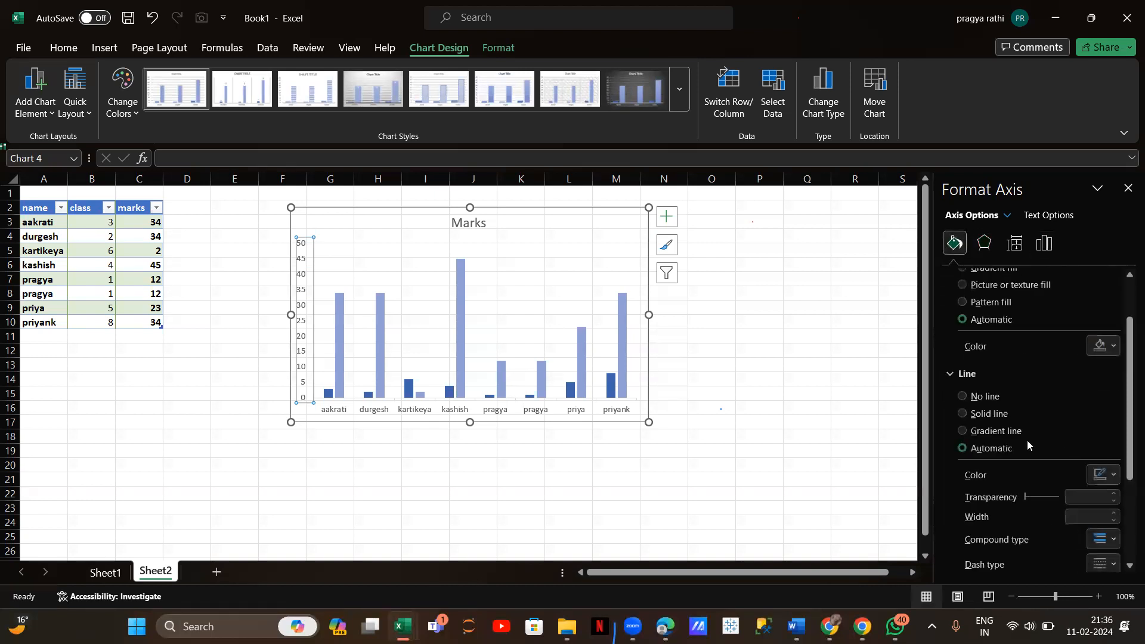
pyautogui.click(986, 246)
pyautogui.click(1021, 241)
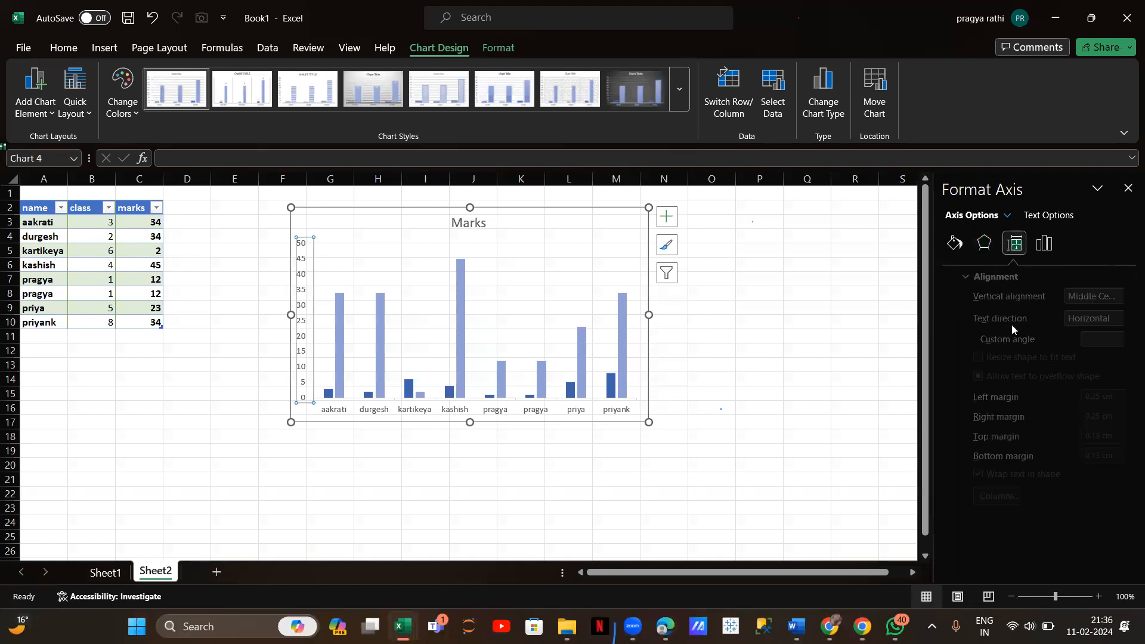
# Step: Set the vertical axis bounds to a minimum of 10 and a maximum of 80
pyautogui.click(1052, 248)
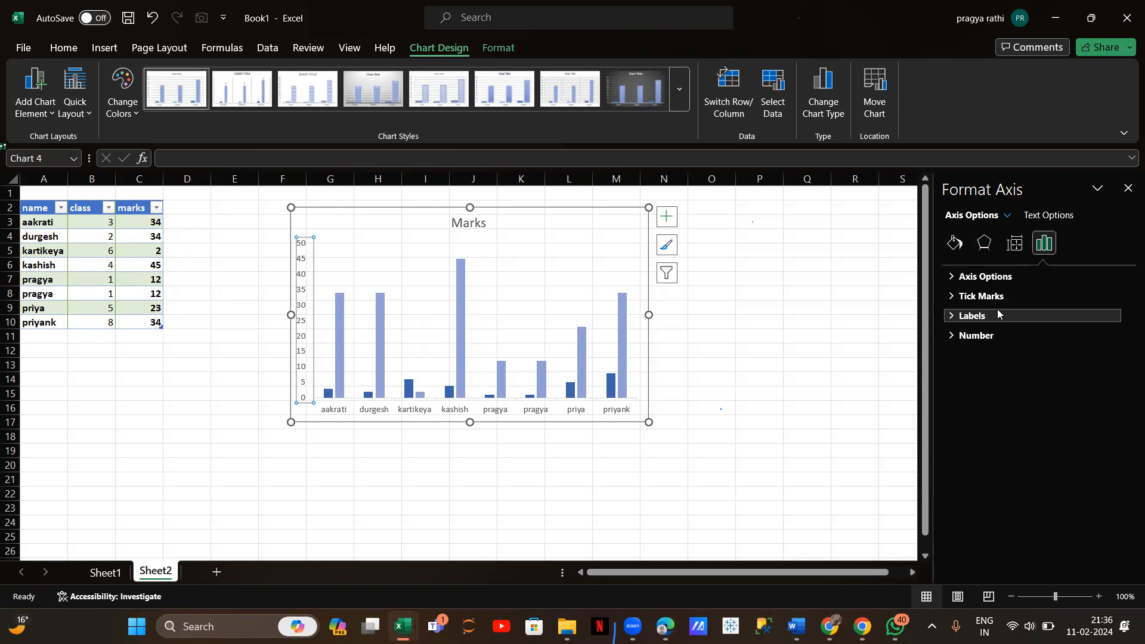
pyautogui.click(1003, 277)
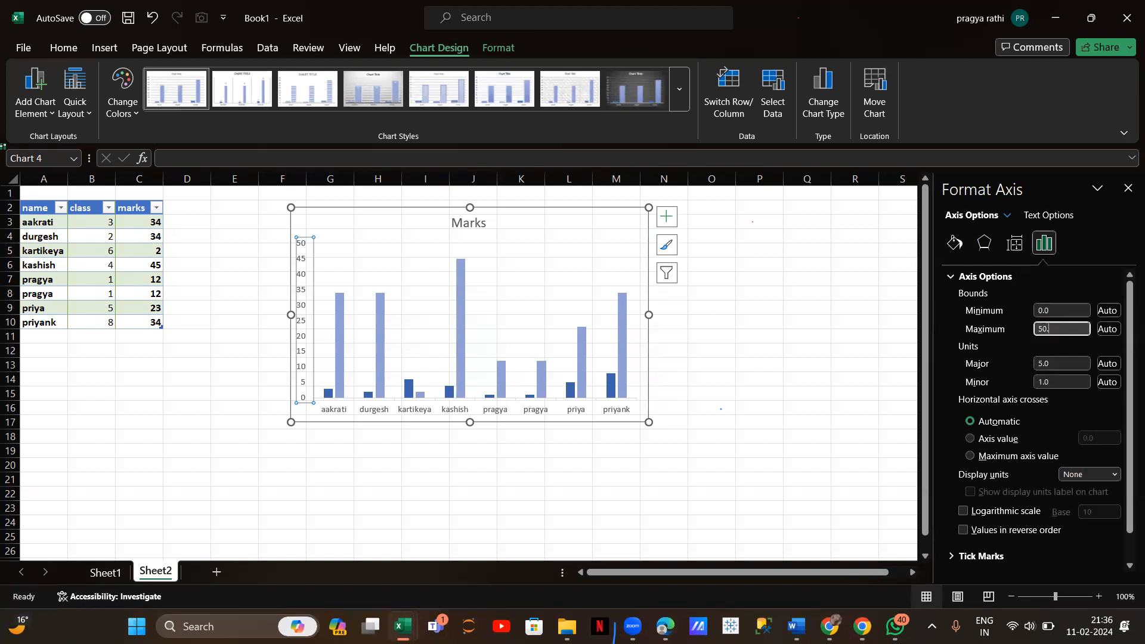
pyautogui.write('80')
pyautogui.click(1070, 308)
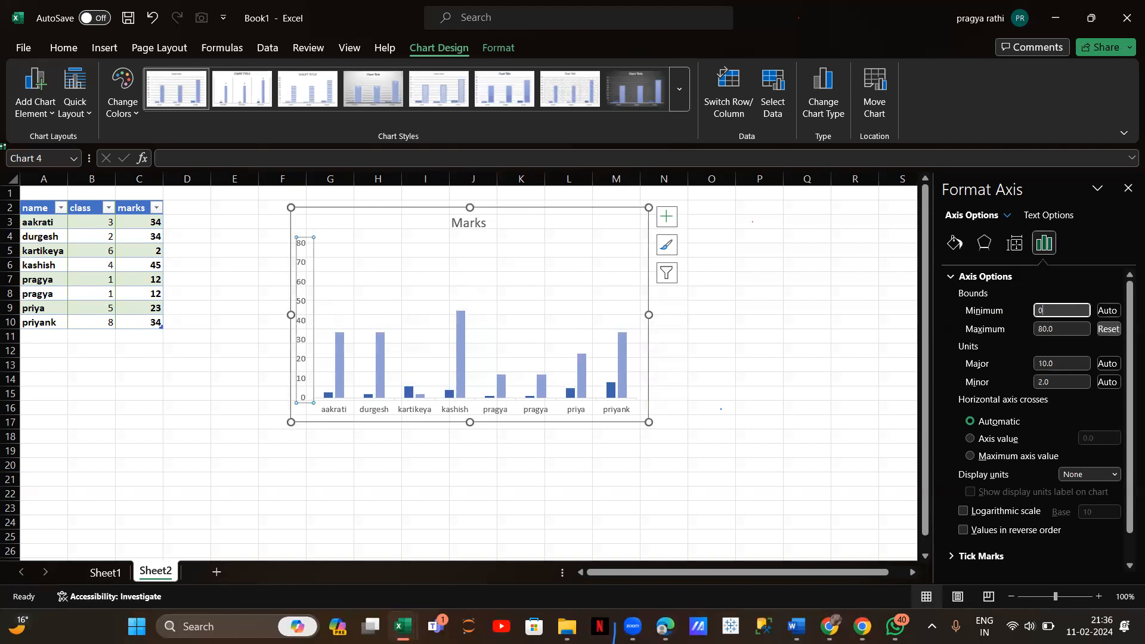
pyautogui.write('10')
pyautogui.press('Return')
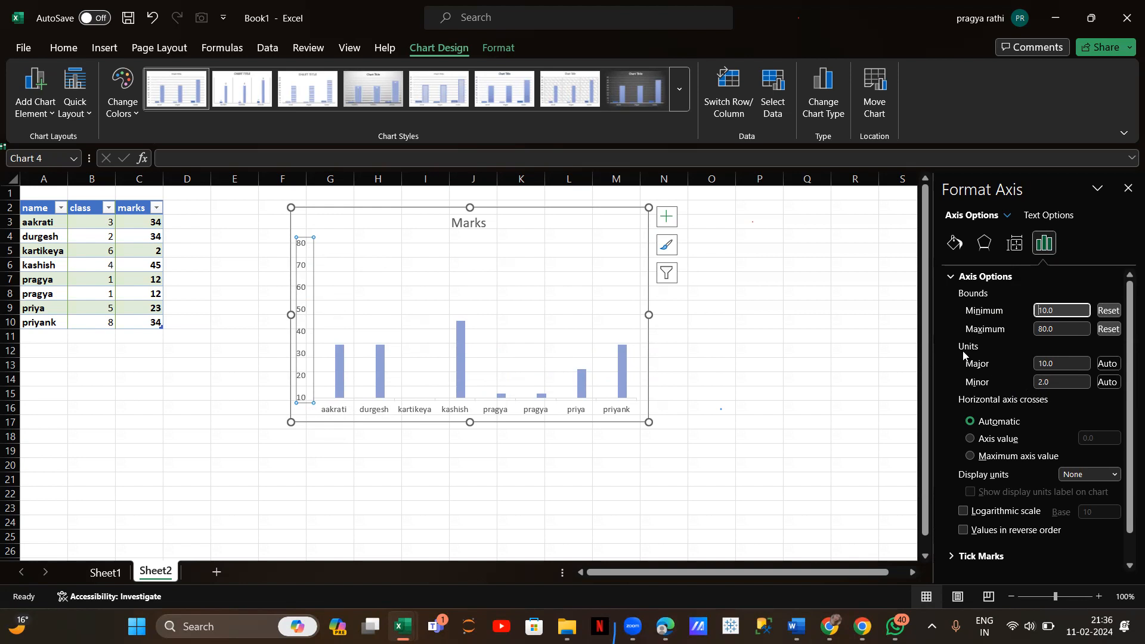
# Step: Set the vertical axis units to 5 for minor and 20 for major
pyautogui.click(1060, 380)
pyautogui.press('BackSpace')
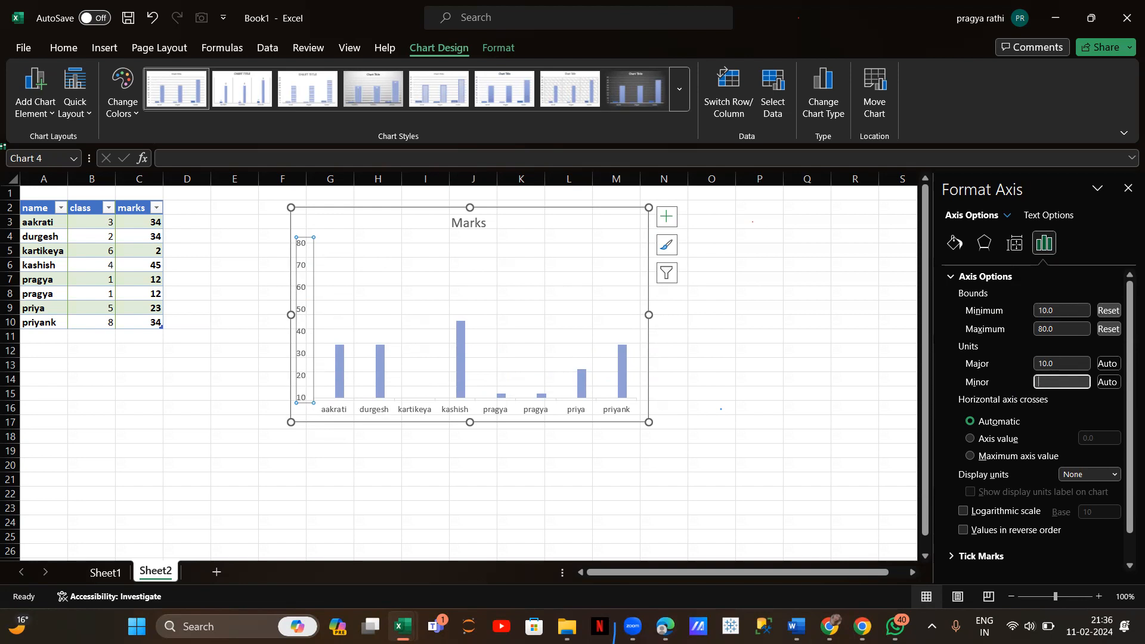
pyautogui.write('5')
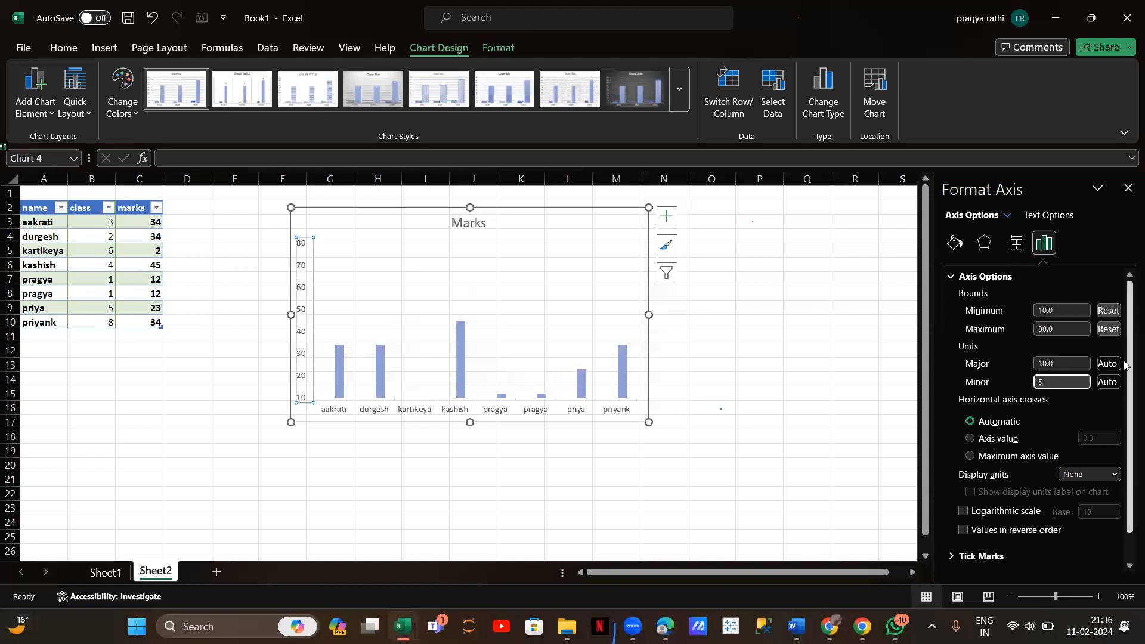
pyautogui.click(1071, 363)
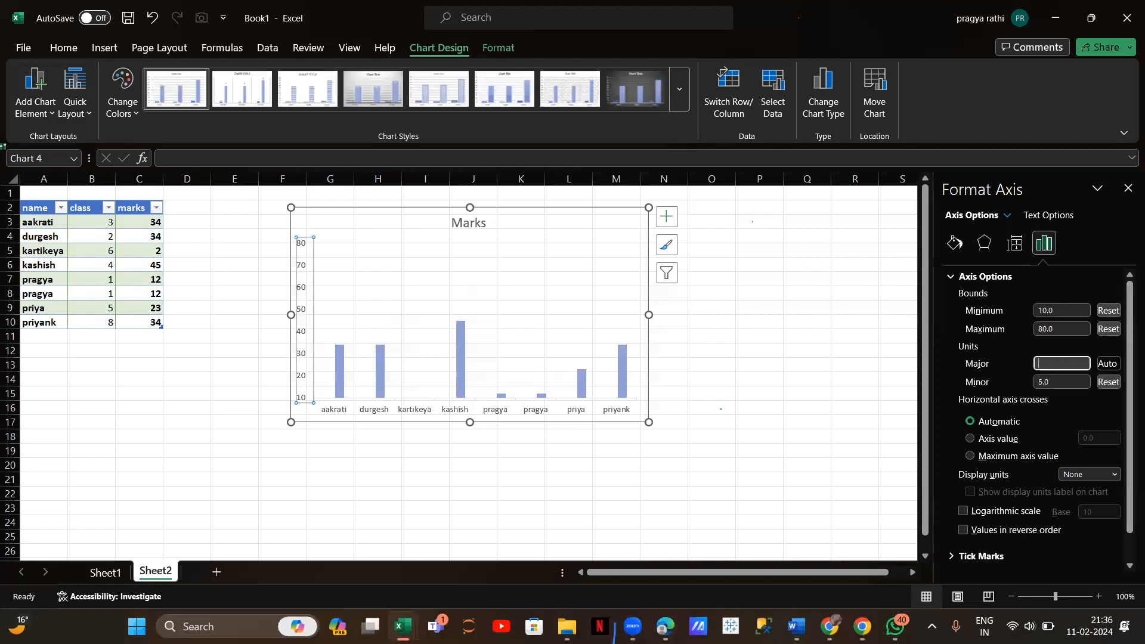
pyautogui.press('Return')
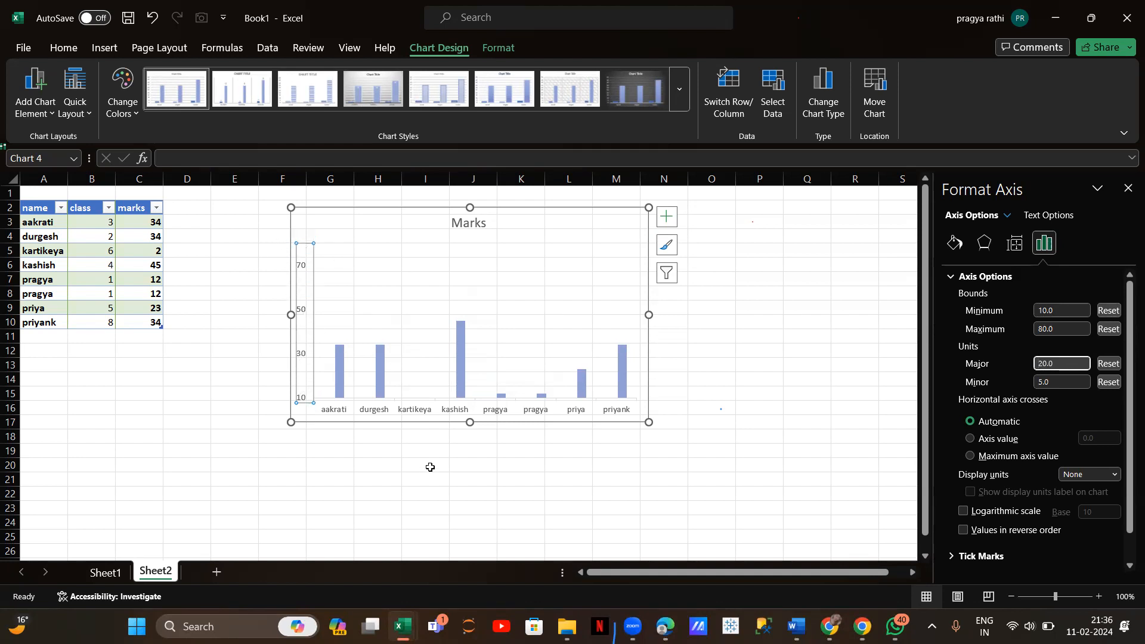
# Step: Format the vertical axis numbers as Currency with the $ English (Canada) symbol
pyautogui.scroll(-1, 1006, 476)
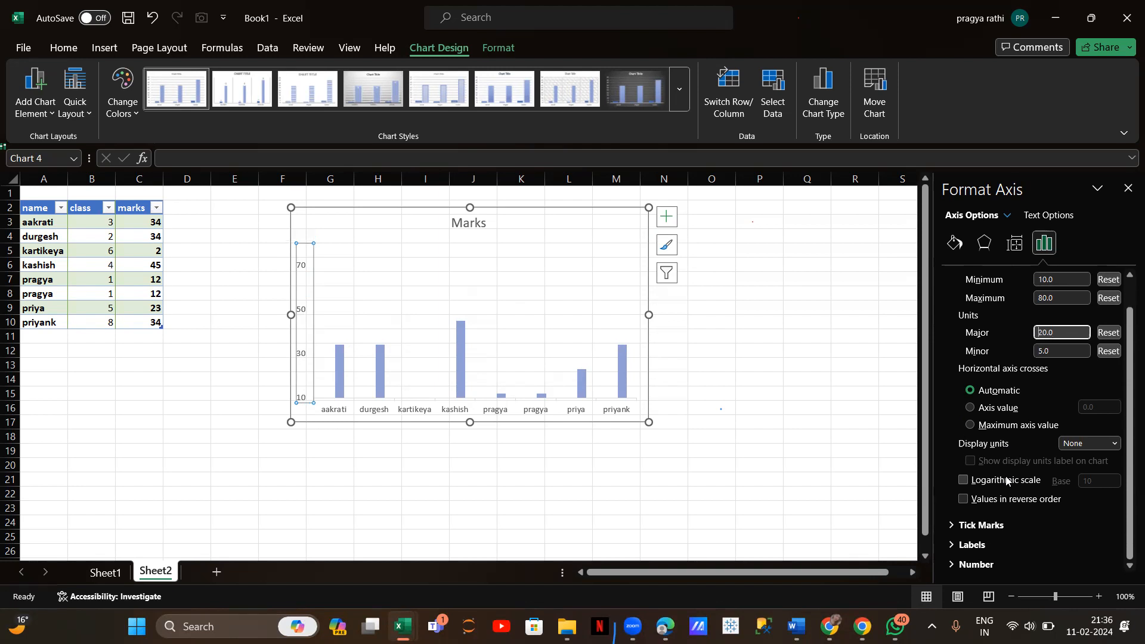
pyautogui.click(980, 565)
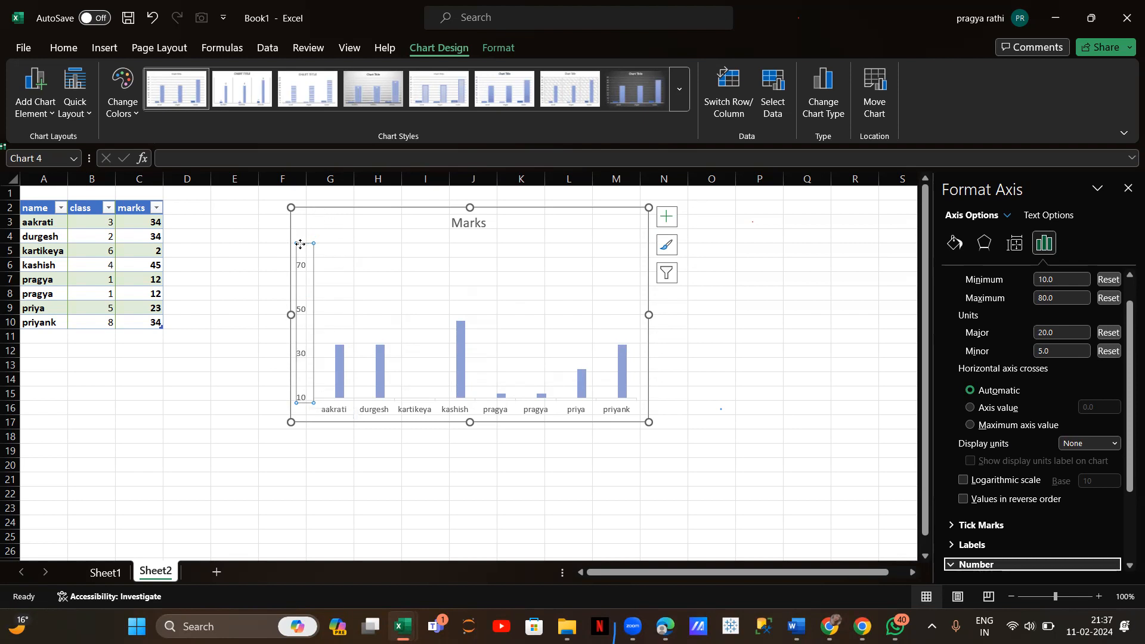
pyautogui.scroll(-3, 1013, 444)
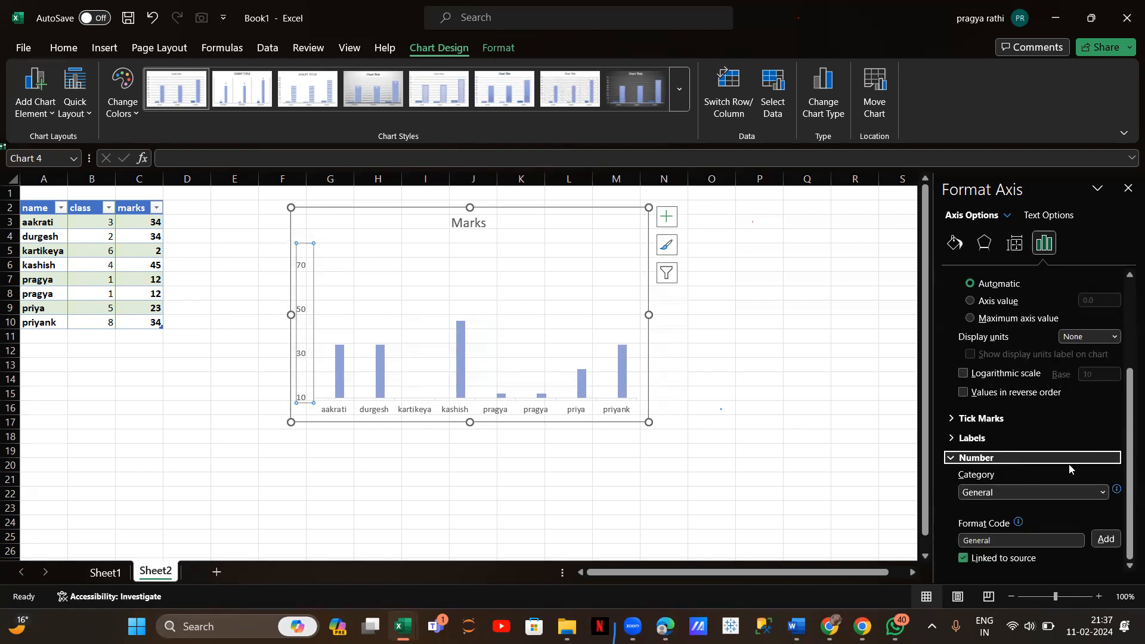
pyautogui.click(1102, 493)
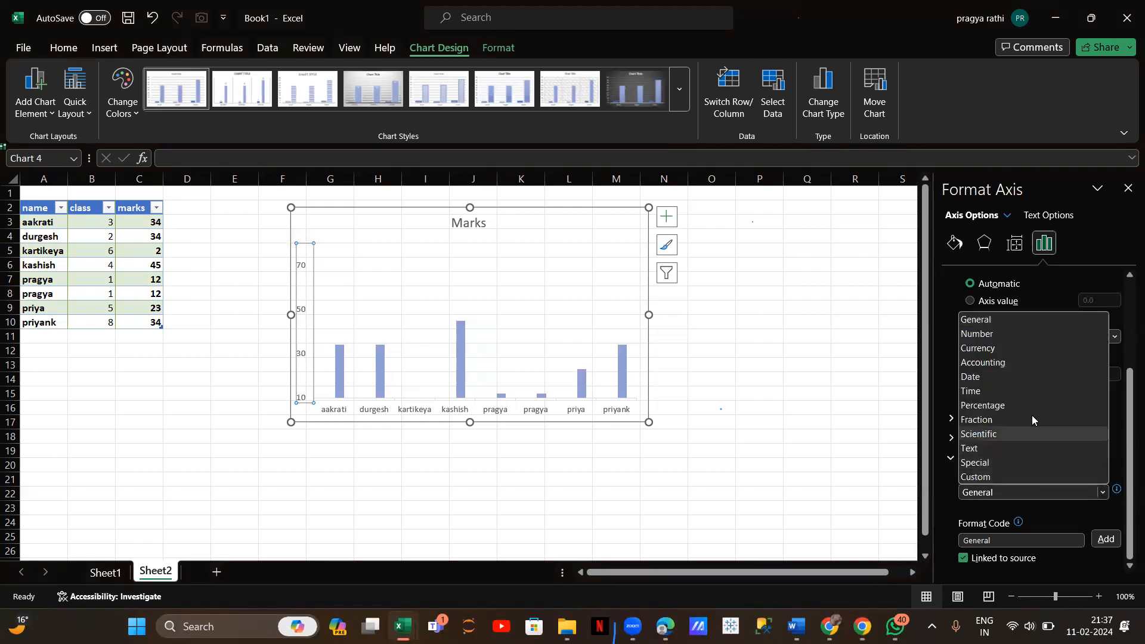
pyautogui.click(1007, 350)
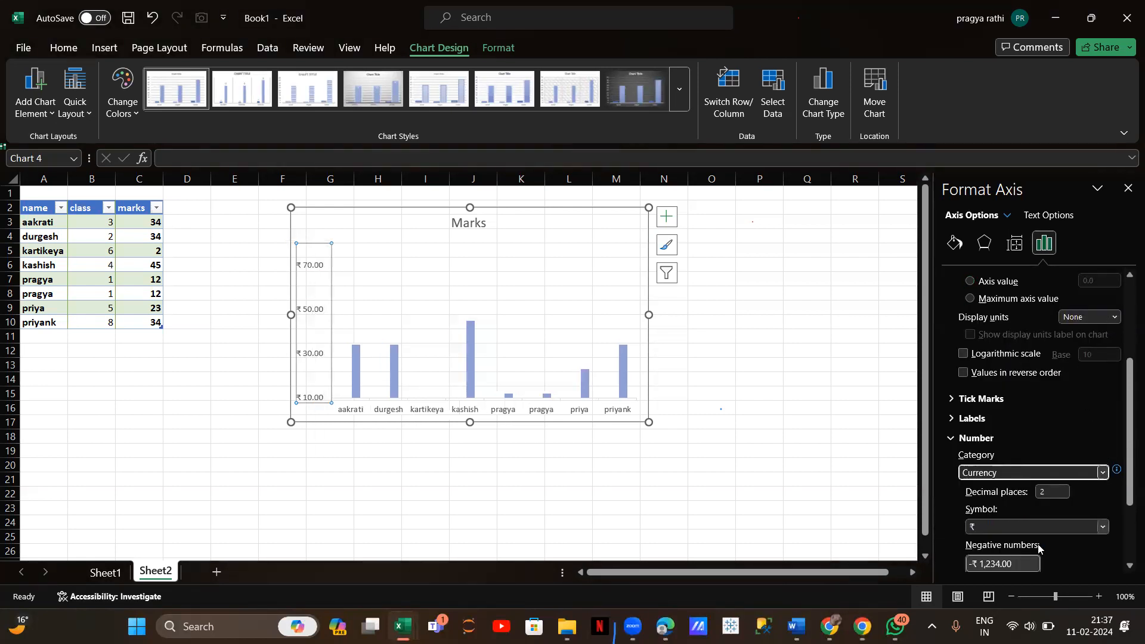
pyautogui.click(1105, 528)
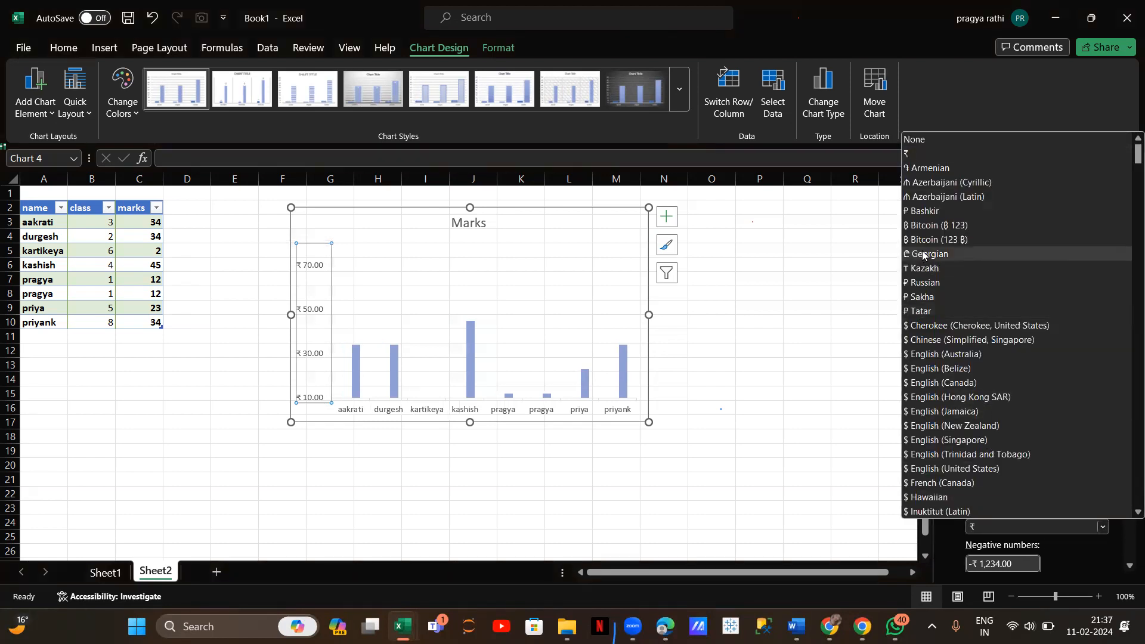
pyautogui.click(927, 386)
pyautogui.scroll(-2, 1017, 450)
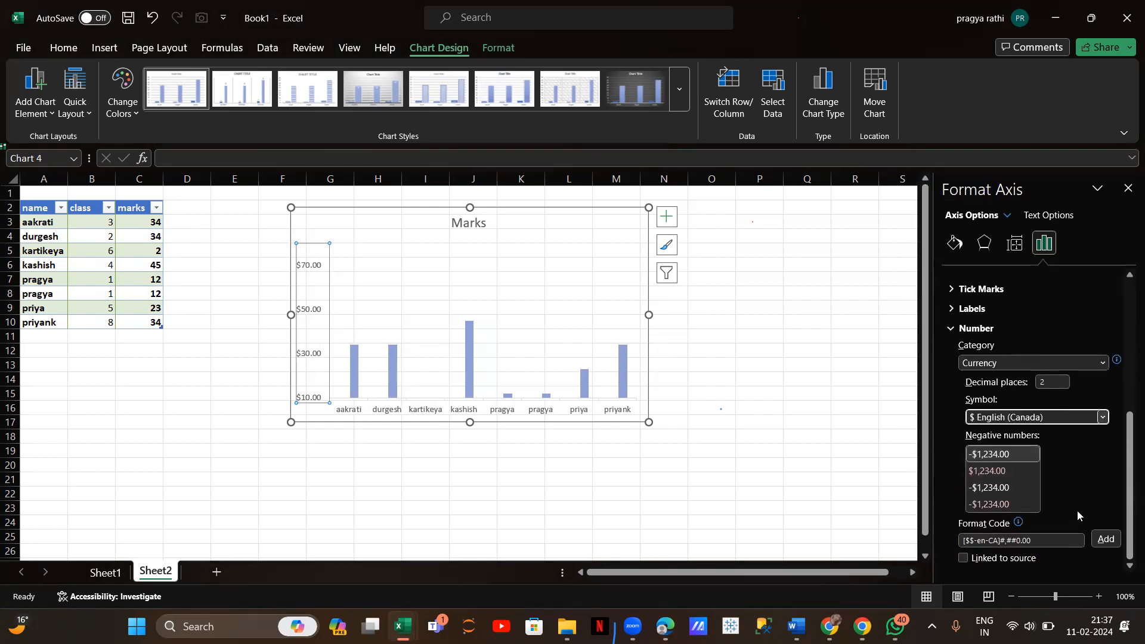
# Step: Set the vertical axis currency format to 0 decimal places and deselect the chart
pyautogui.scroll(5, 1077, 511)
pyautogui.scroll(-3, 1077, 511)
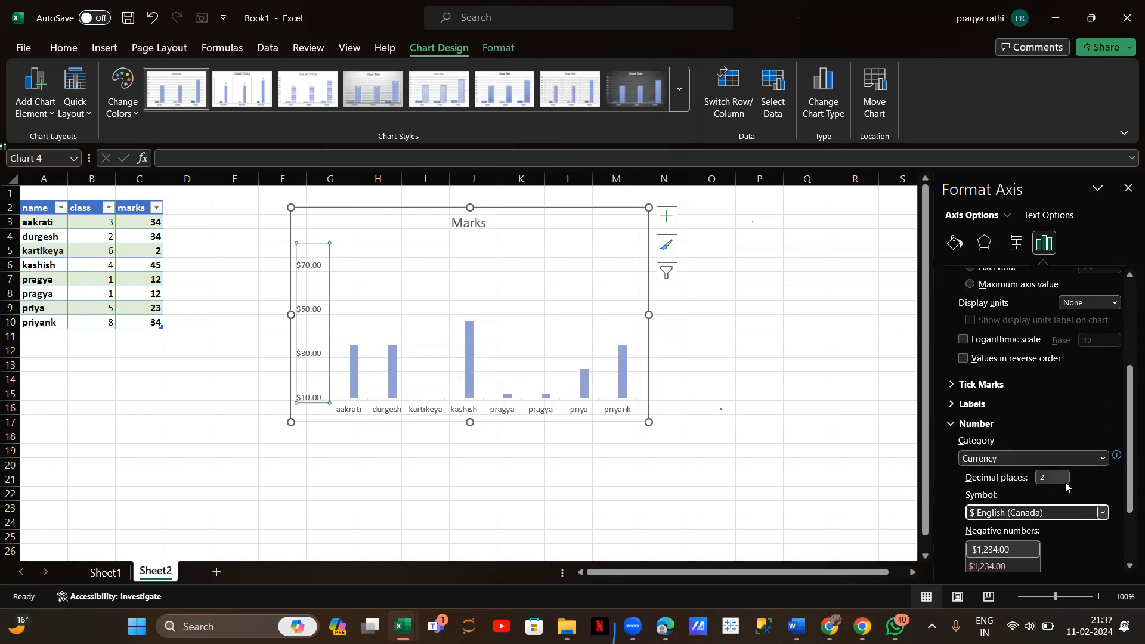
pyautogui.scroll(-3, 1067, 486)
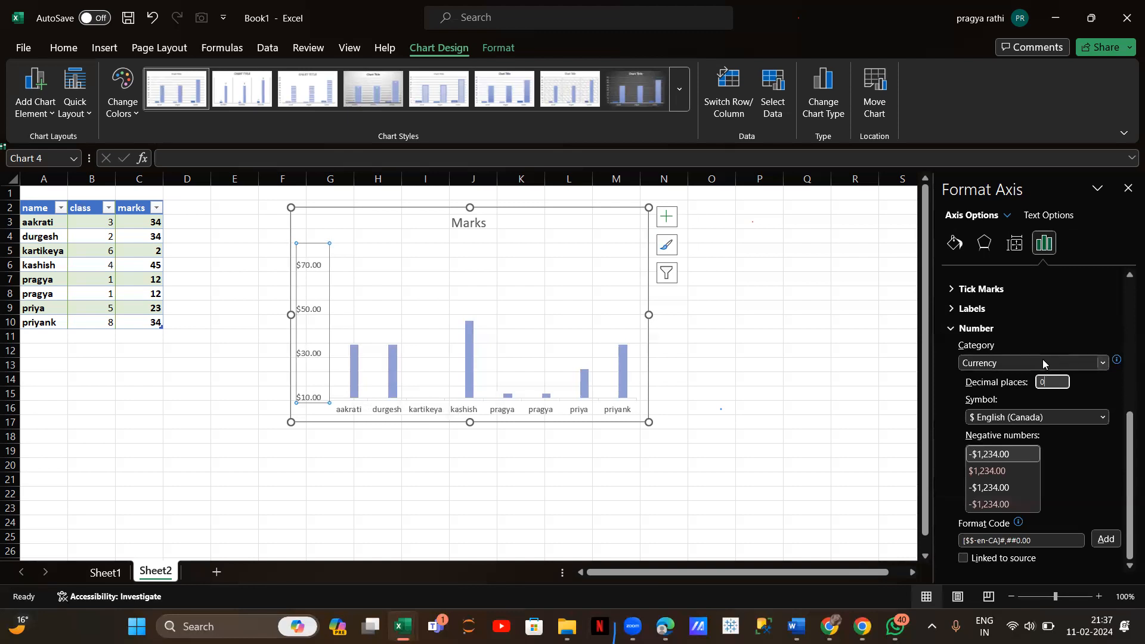
pyautogui.scroll(2, 1042, 359)
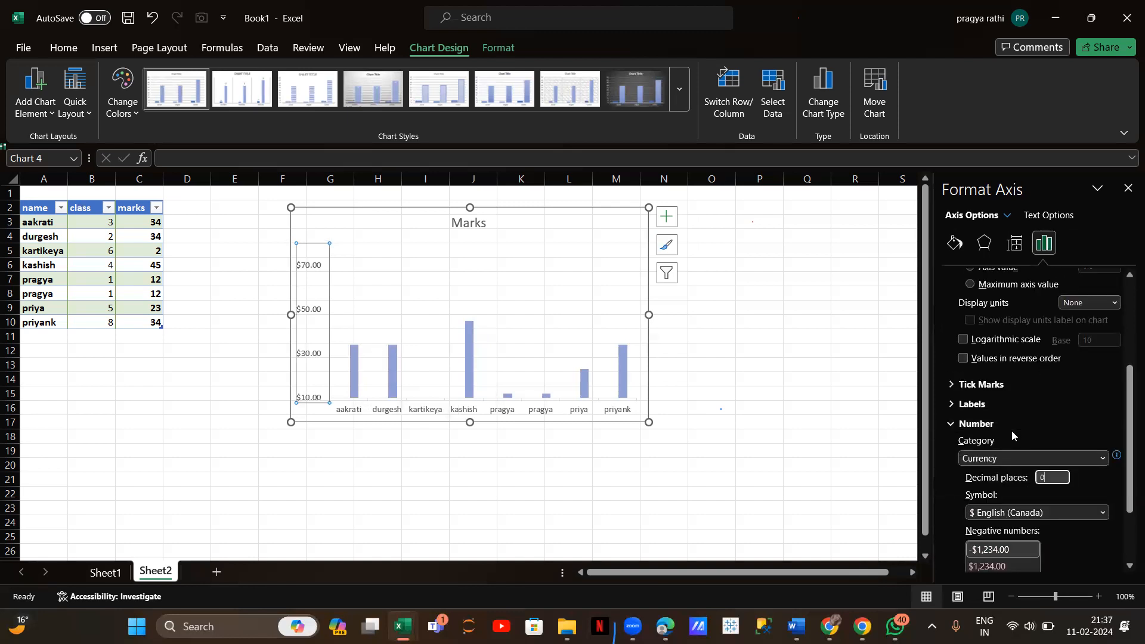
pyautogui.click(795, 463)
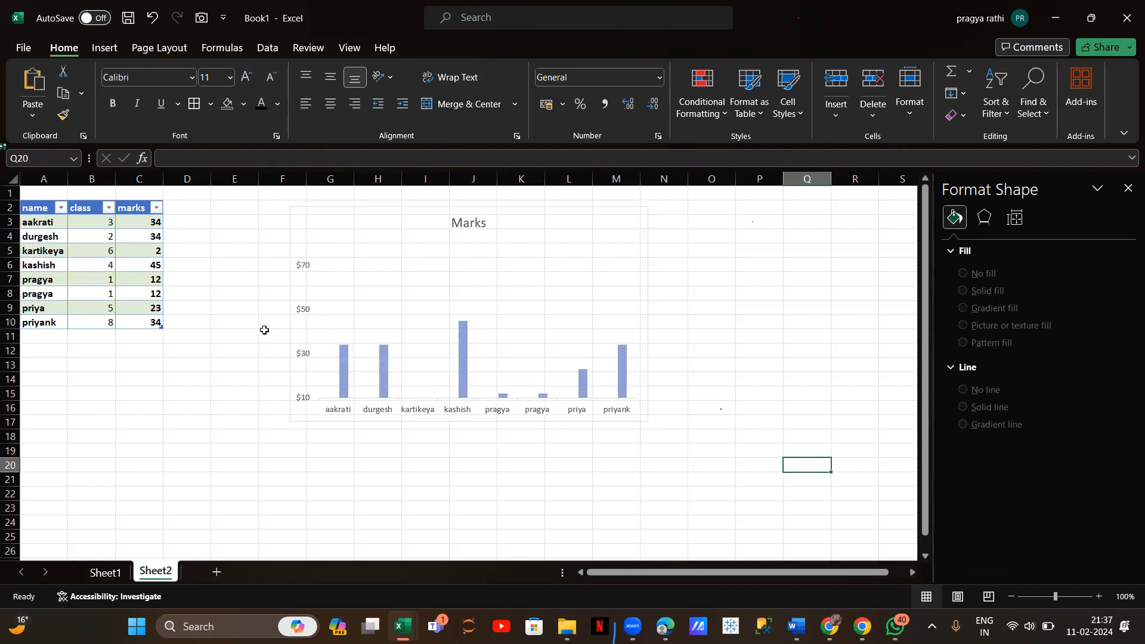
# Step: Reselect the vertical axis and examine its number format, label position and tick mark settings
pyautogui.click(292, 323)
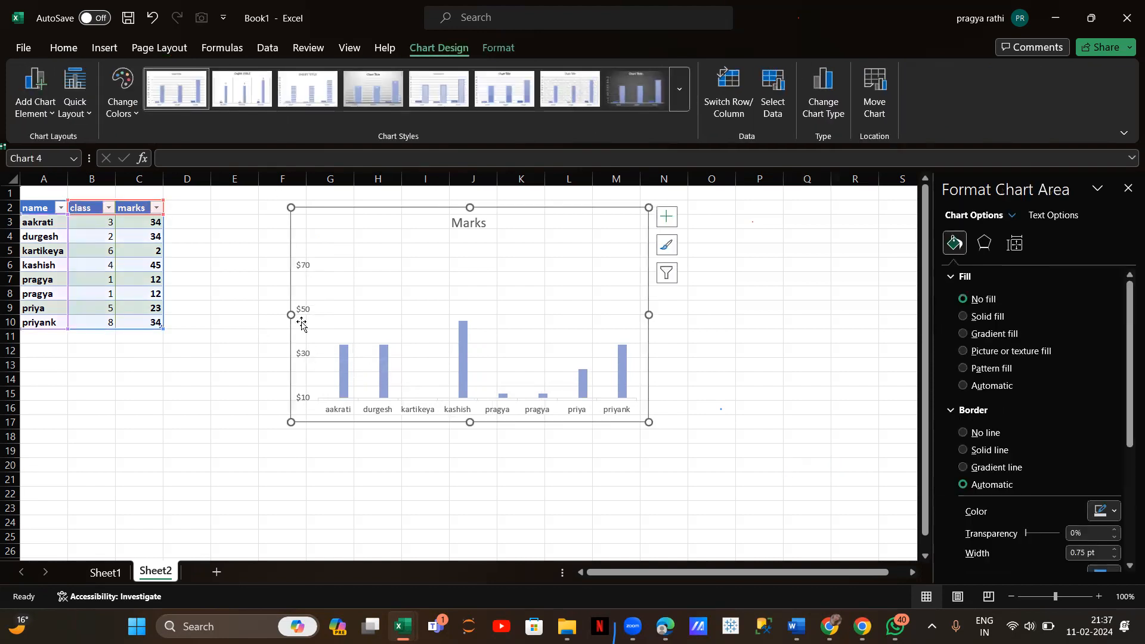
pyautogui.click(305, 269)
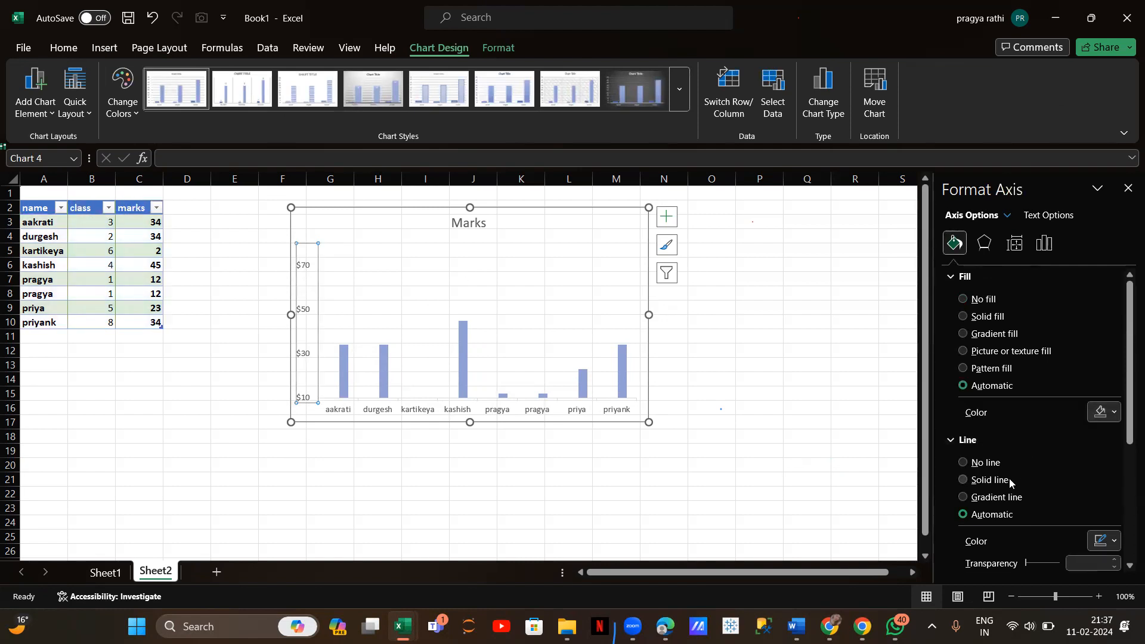
pyautogui.scroll(-3, 1010, 483)
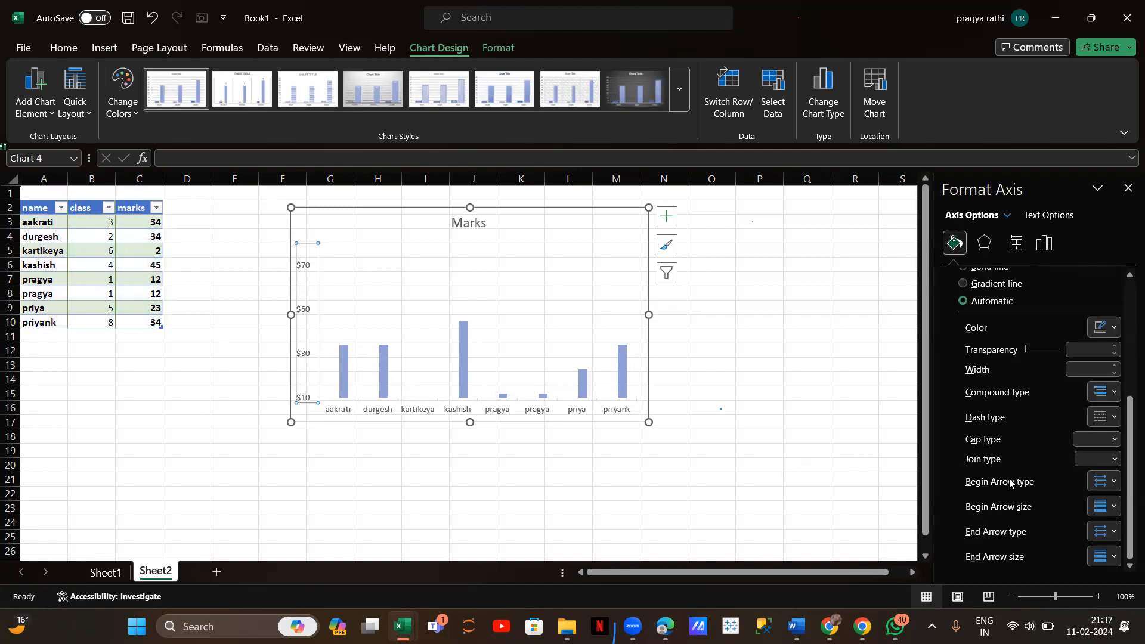
pyautogui.click(1044, 243)
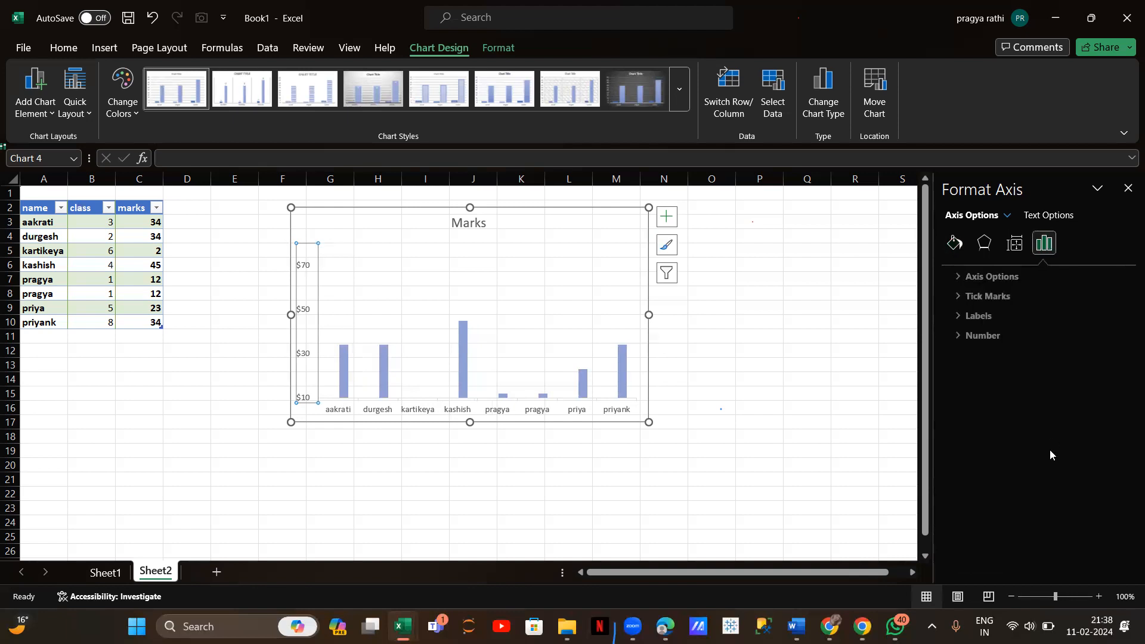
pyautogui.click(979, 338)
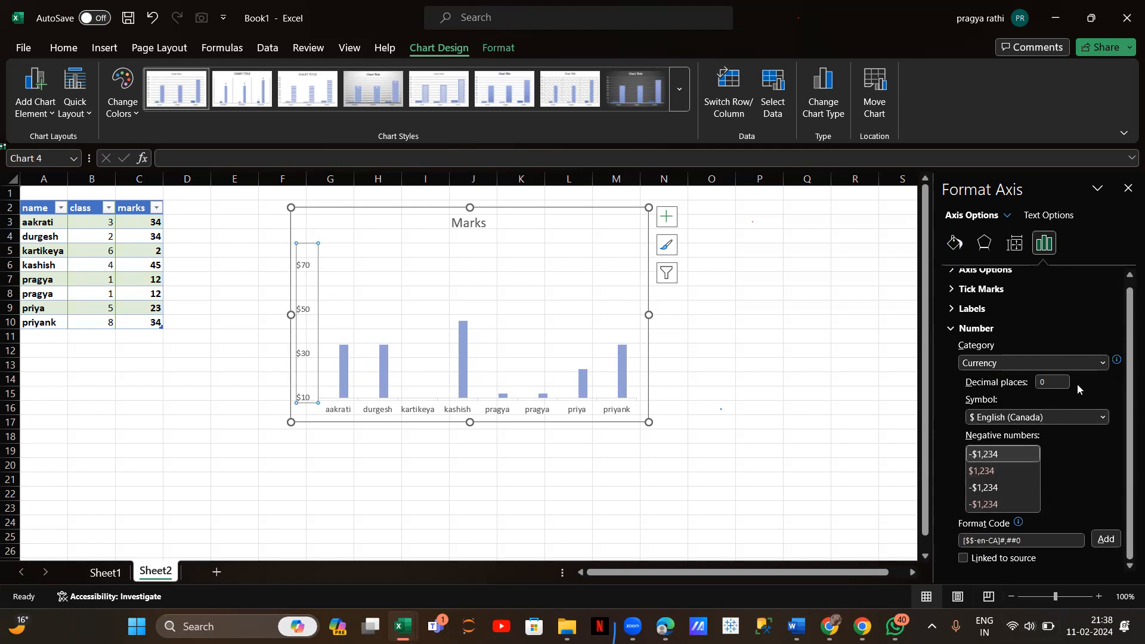
pyautogui.click(986, 311)
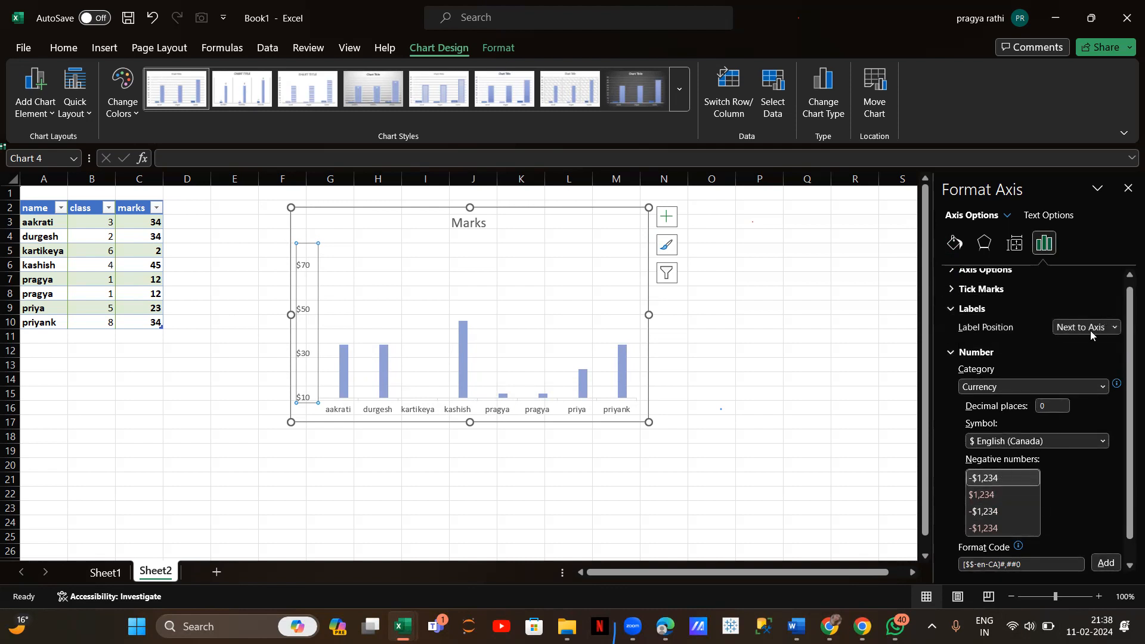
pyautogui.click(973, 292)
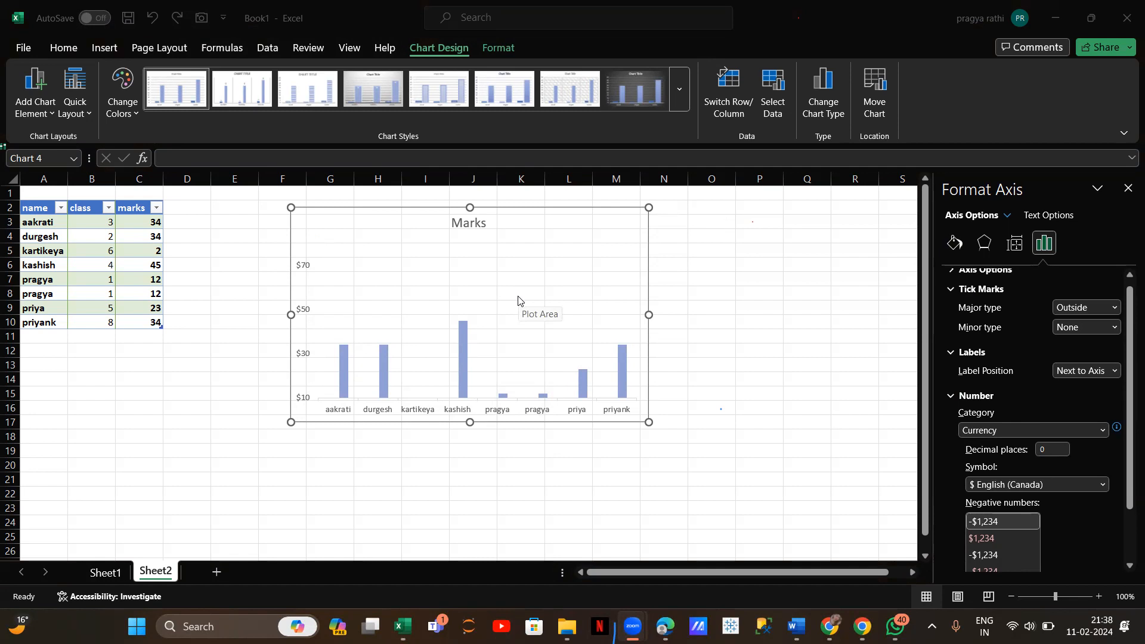
# Step: Select the horizontal axis and examine its tick mark, label, number, alignment, effects, fill and line settings
pyautogui.click(444, 412)
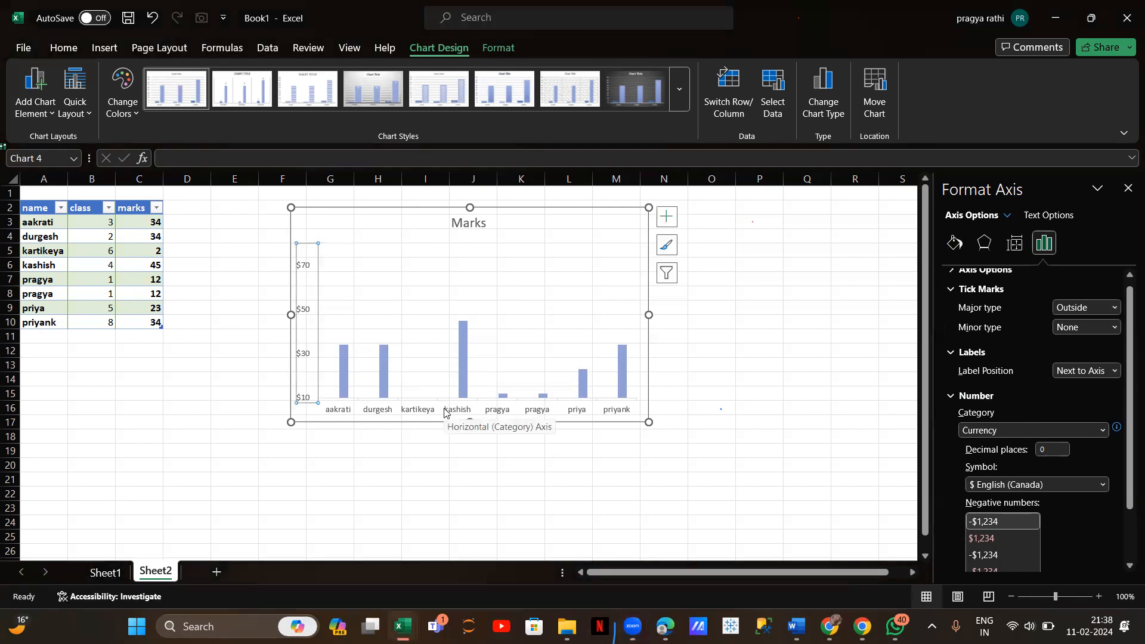
pyautogui.click(382, 412)
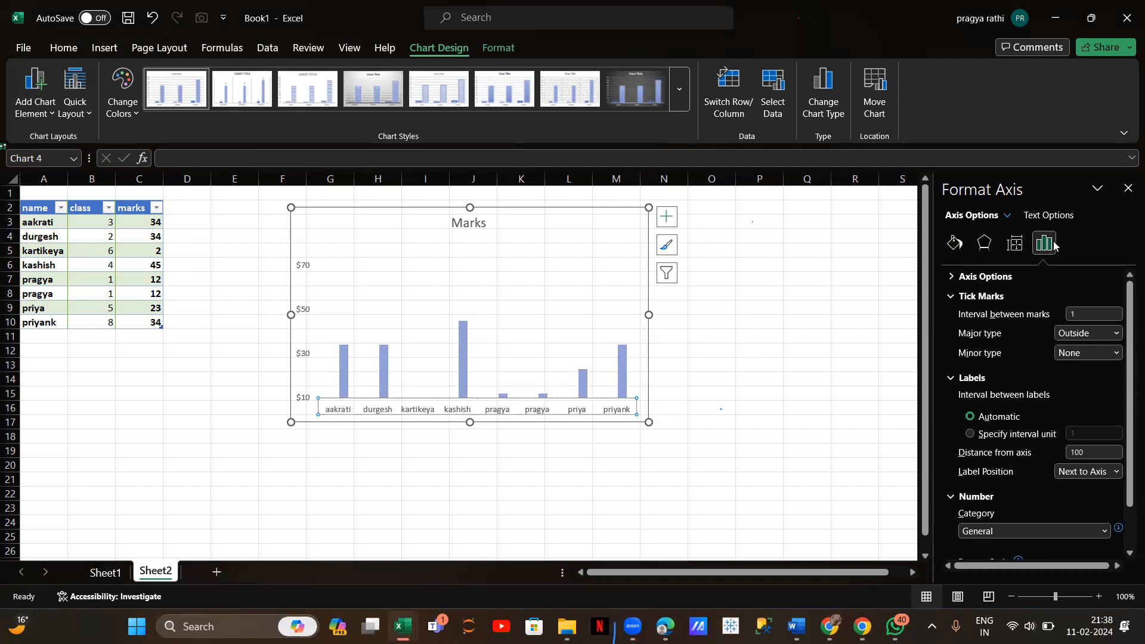
pyautogui.scroll(-2, 1068, 343)
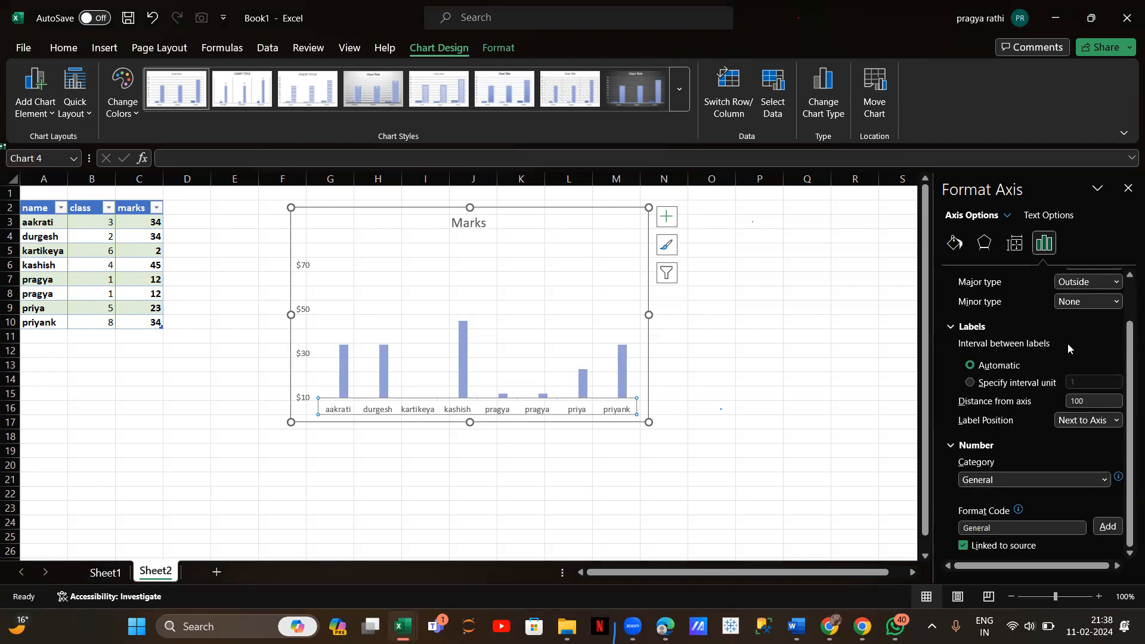
pyautogui.scroll(2, 1068, 344)
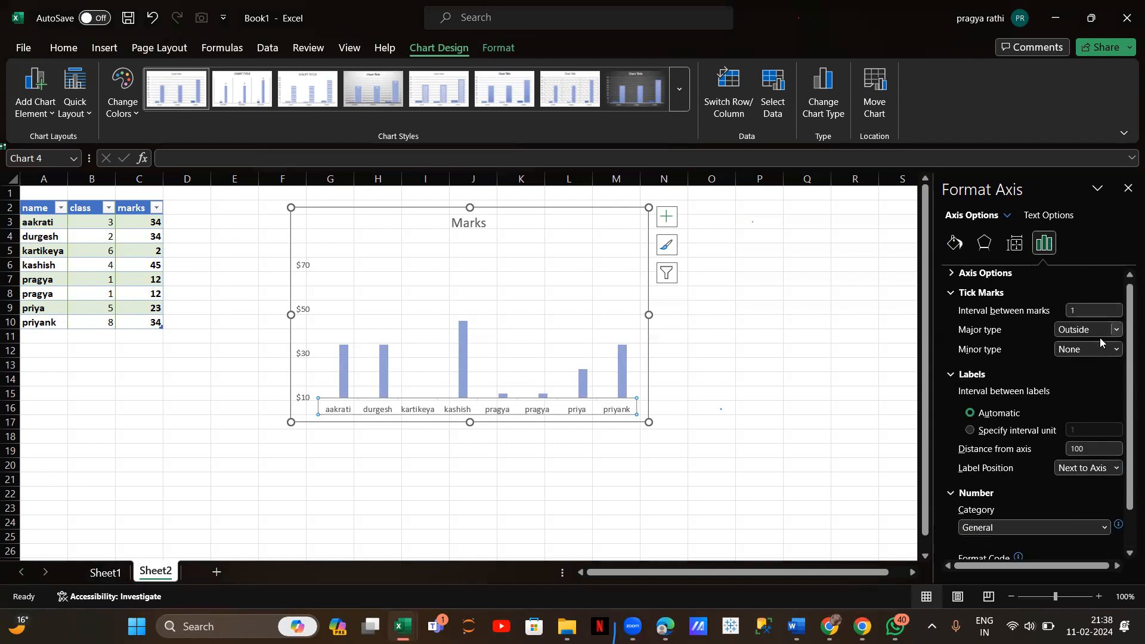
pyautogui.scroll(1, 1005, 281)
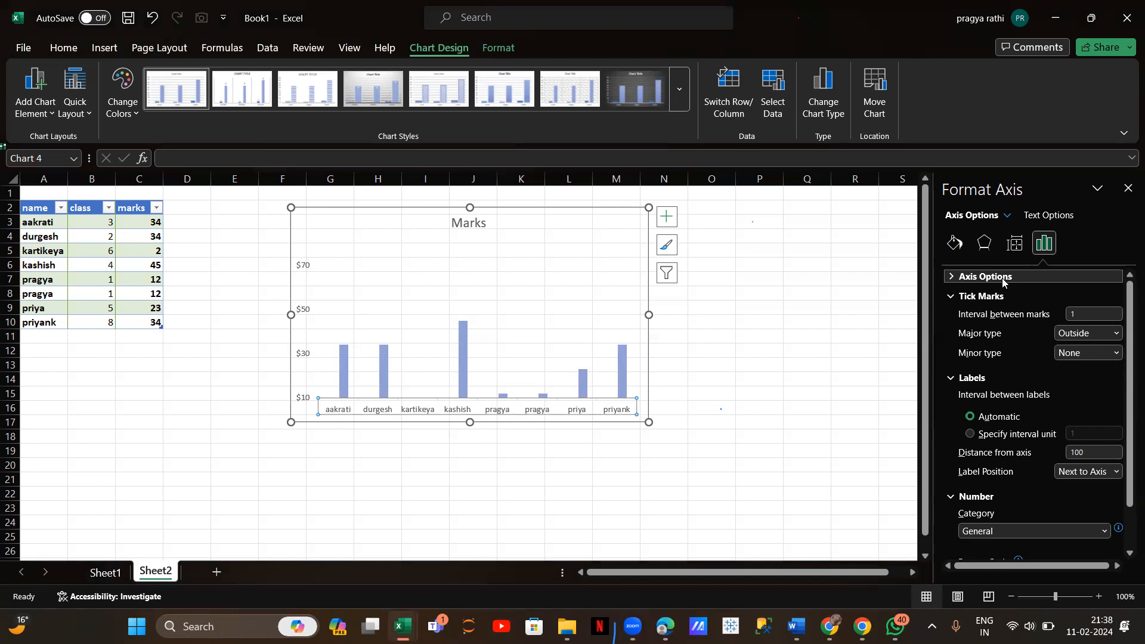
pyautogui.click(986, 276)
pyautogui.click(1014, 245)
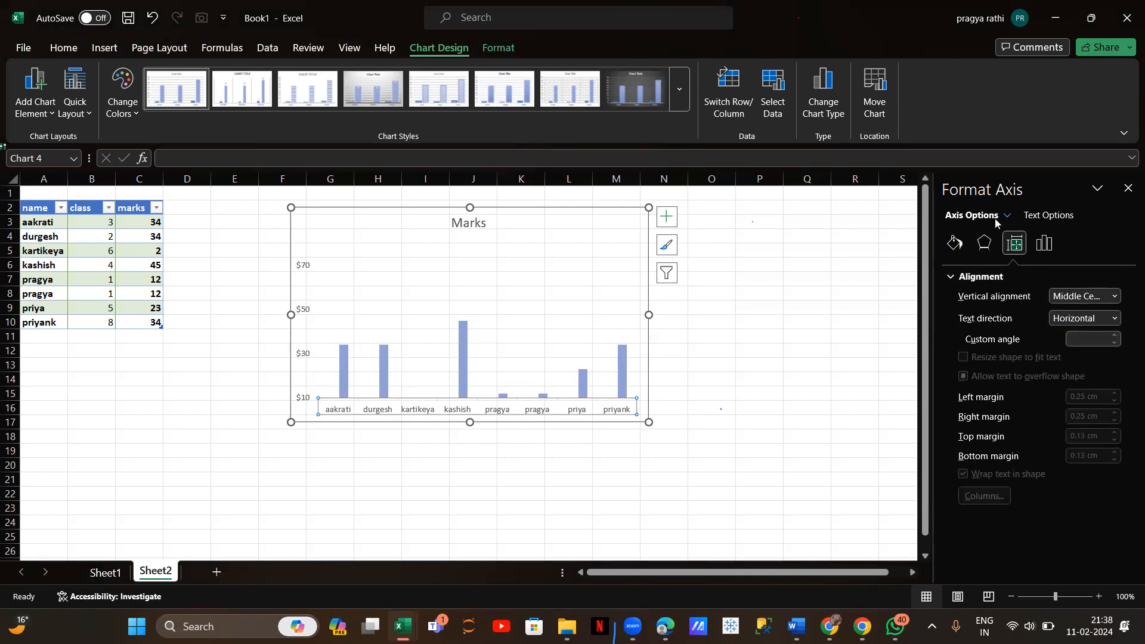
pyautogui.click(978, 250)
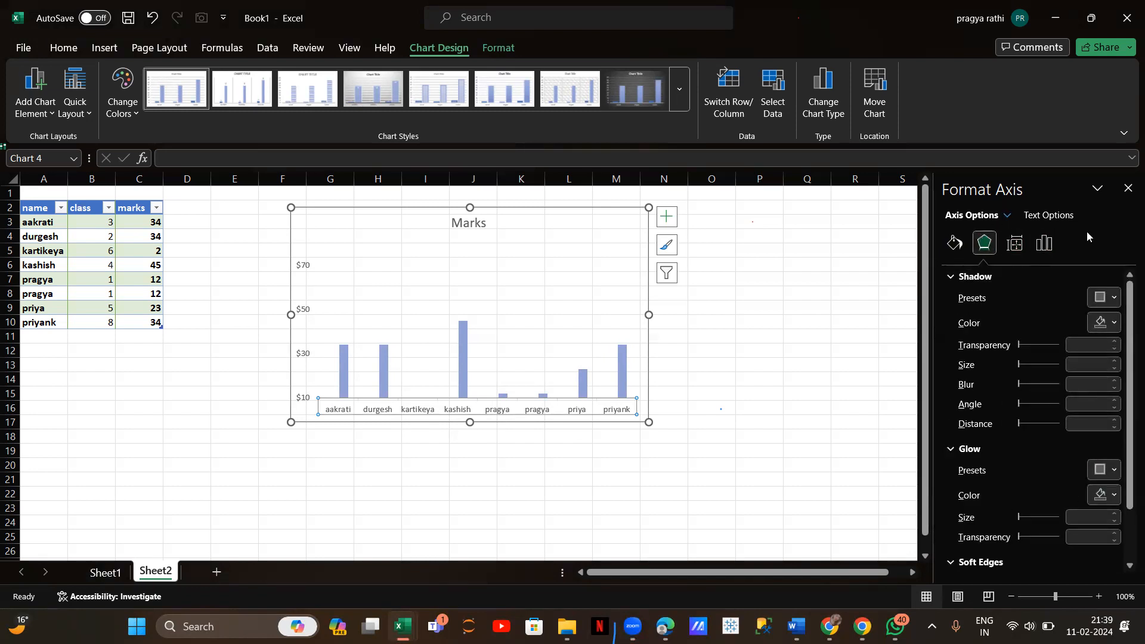
pyautogui.click(957, 243)
pyautogui.scroll(-3, 1046, 498)
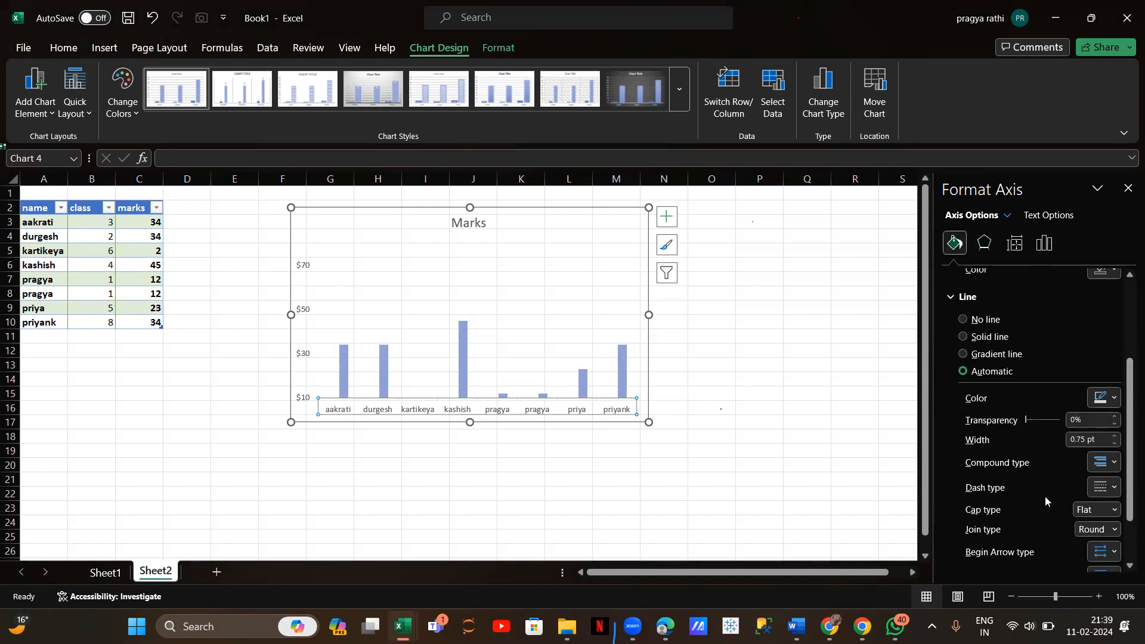
pyautogui.scroll(2, 1045, 496)
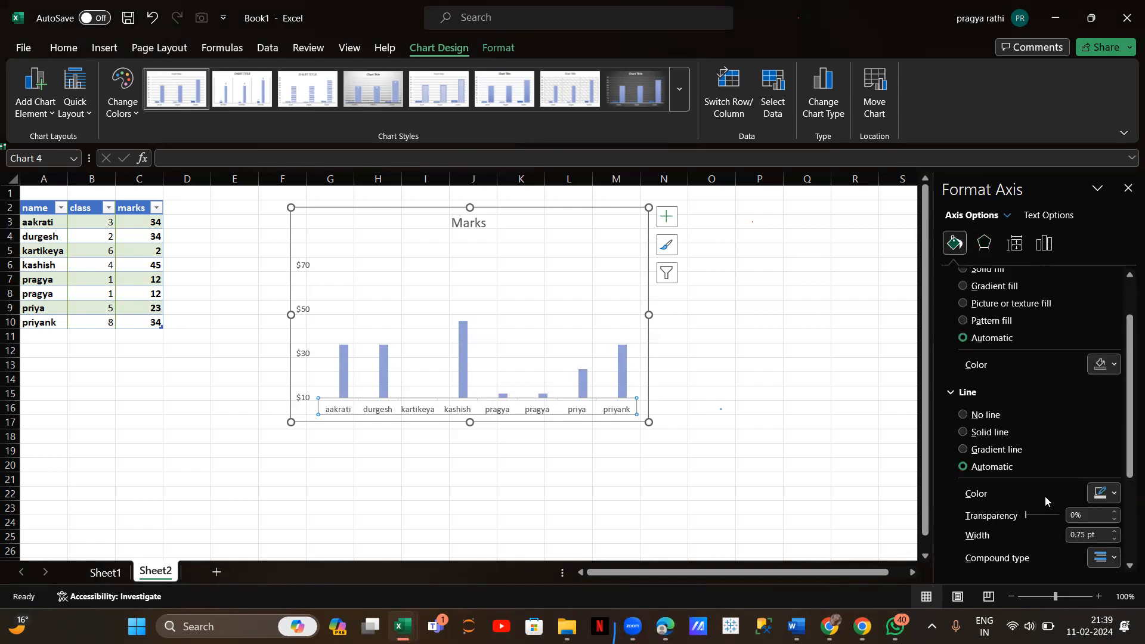
# Step: Try a gradient fill and a solid fill on the horizontal axis labels, and restore the Automatic fill
pyautogui.click(964, 286)
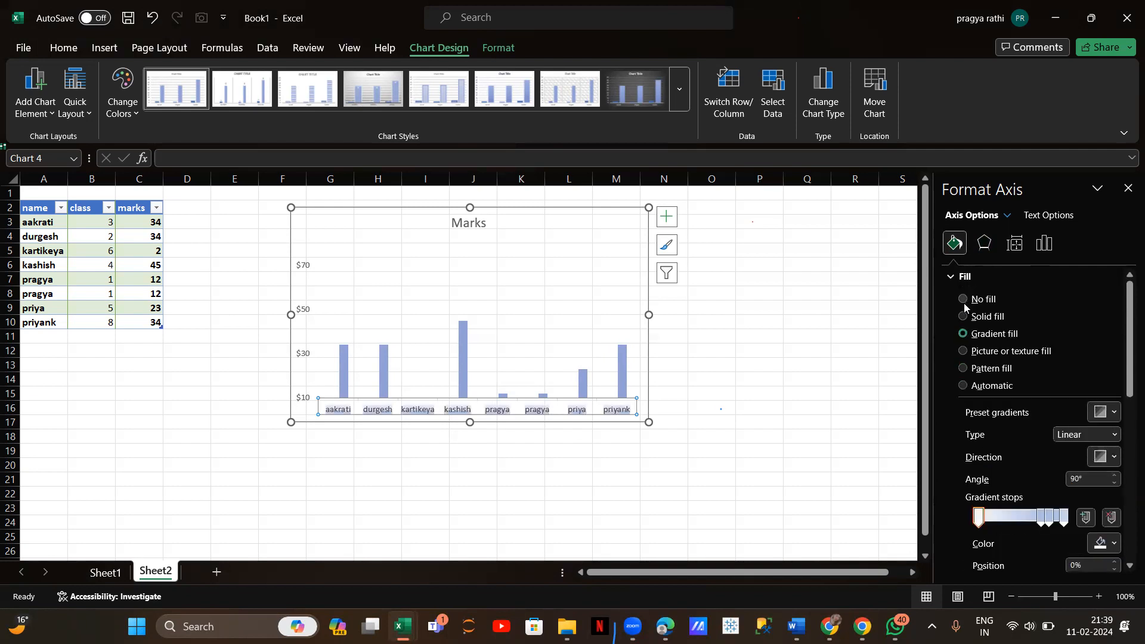
pyautogui.click(965, 316)
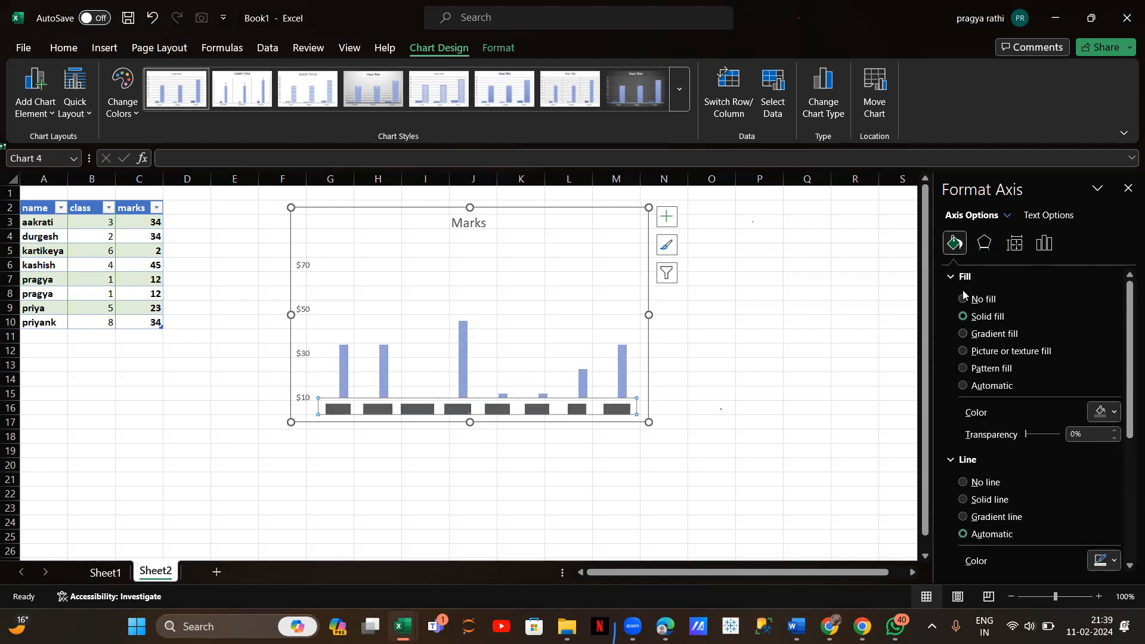
pyautogui.click(969, 385)
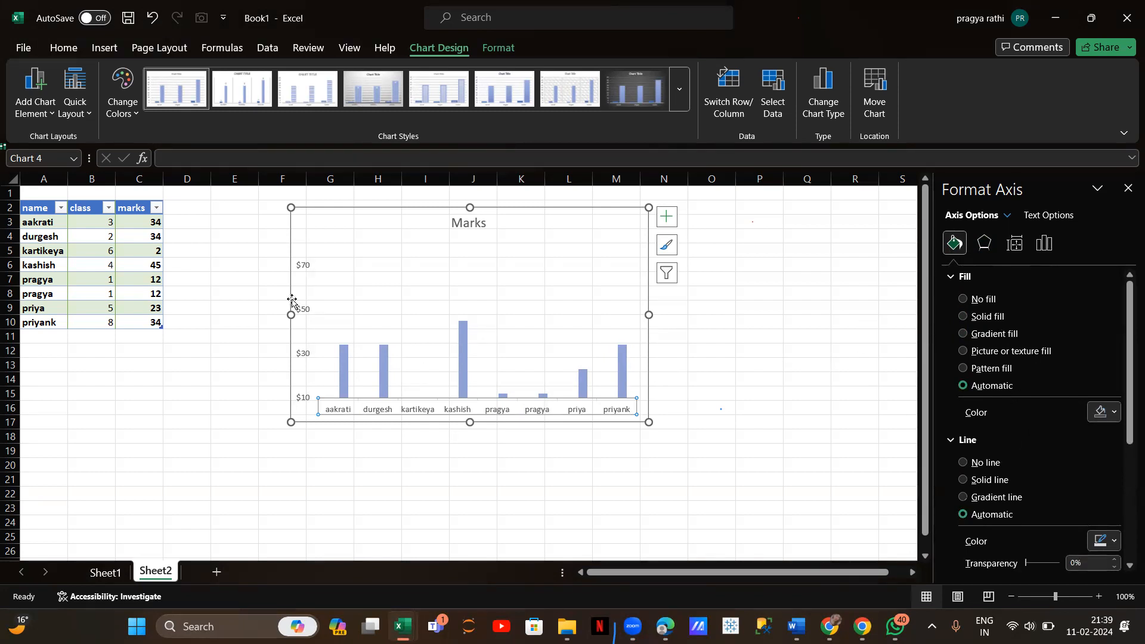
# Step: Select the Marks chart title and examine its fill, border, effects and alignment settings
pyautogui.click(473, 223)
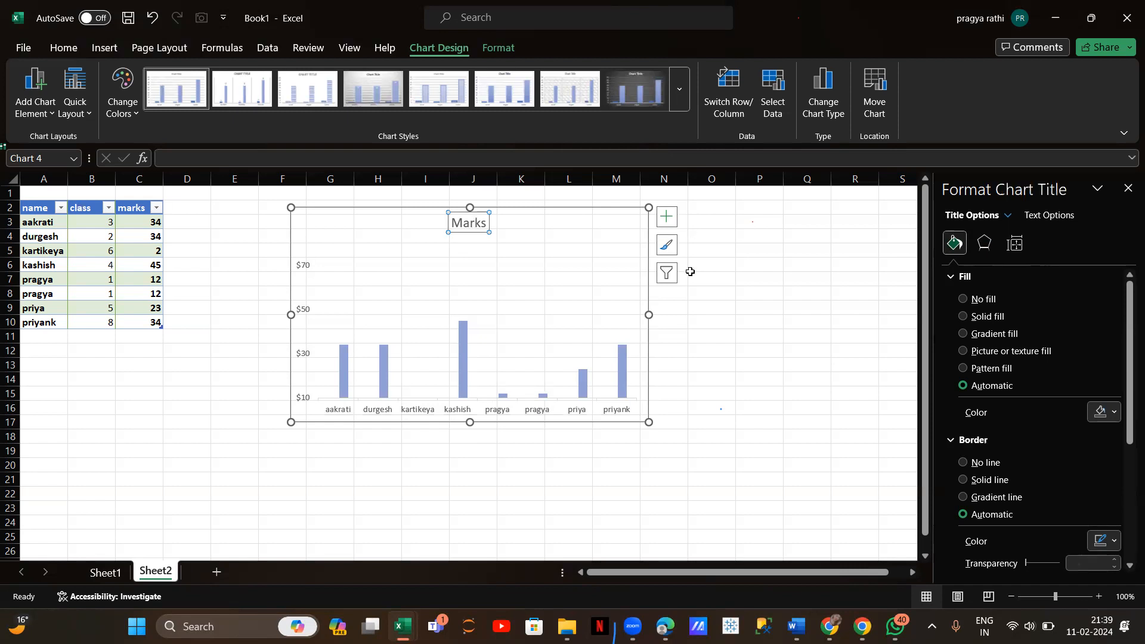
pyautogui.scroll(-3, 1025, 453)
pyautogui.scroll(3, 1025, 453)
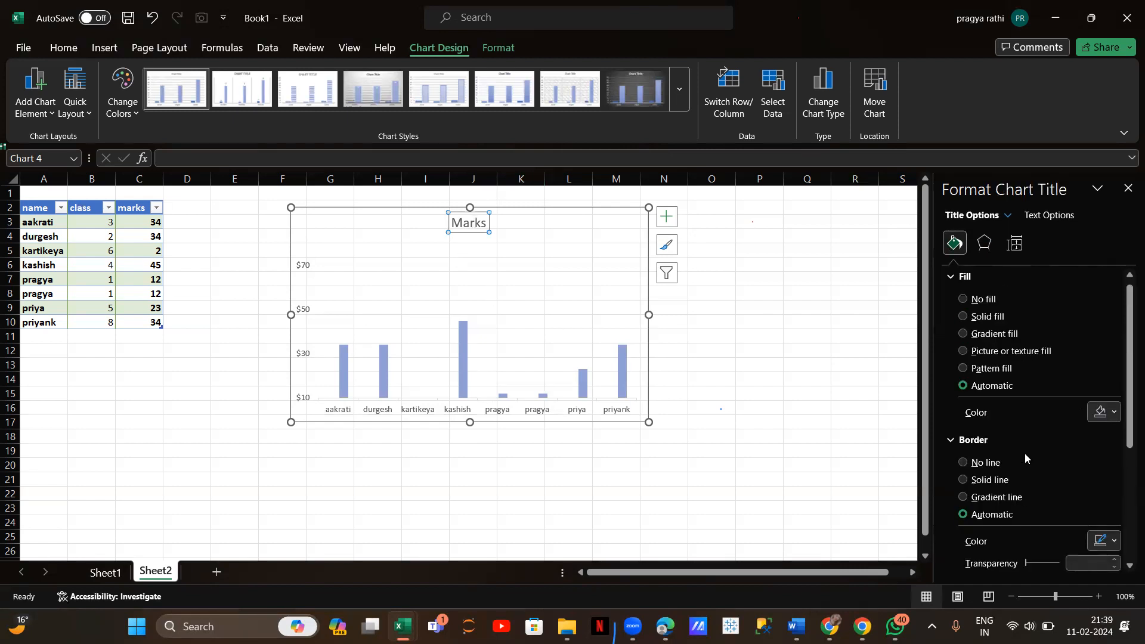
pyautogui.click(981, 251)
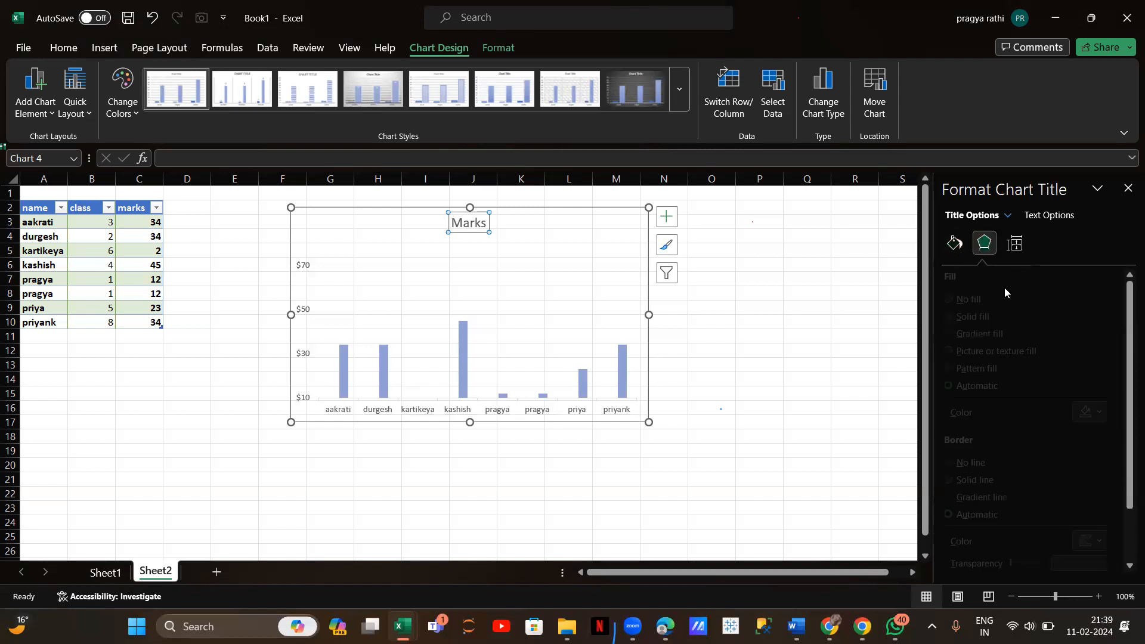
pyautogui.click(1020, 247)
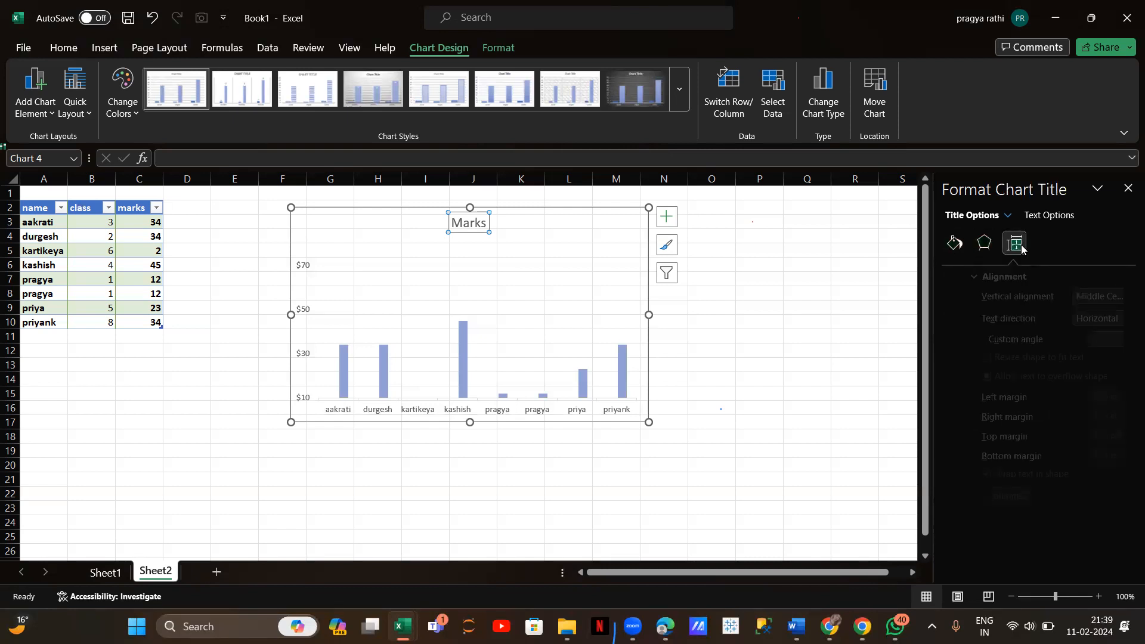
# Step: Try Top vertical alignment on the chart title and set it back to Middle Centered
pyautogui.click(1114, 296)
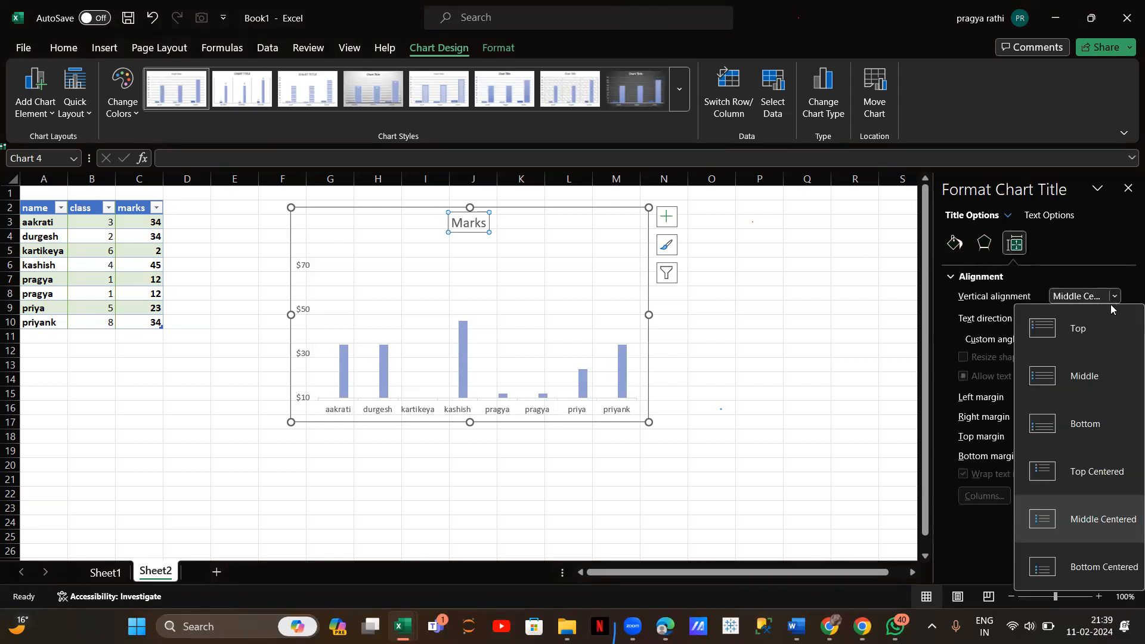
pyautogui.click(1084, 337)
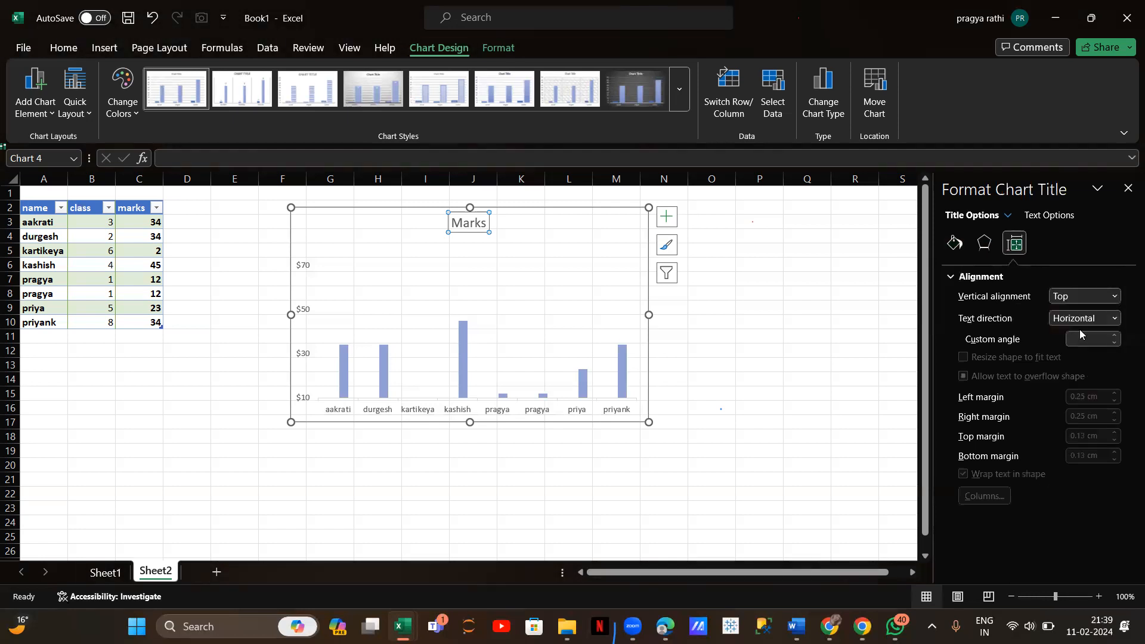
pyautogui.click(1113, 297)
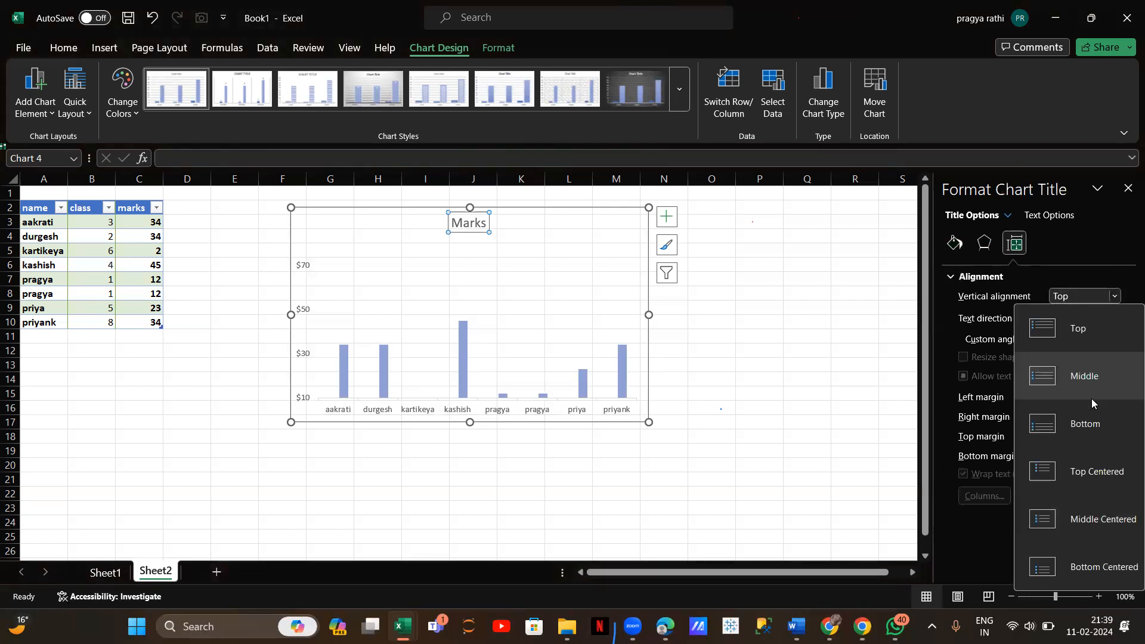
pyautogui.click(1092, 526)
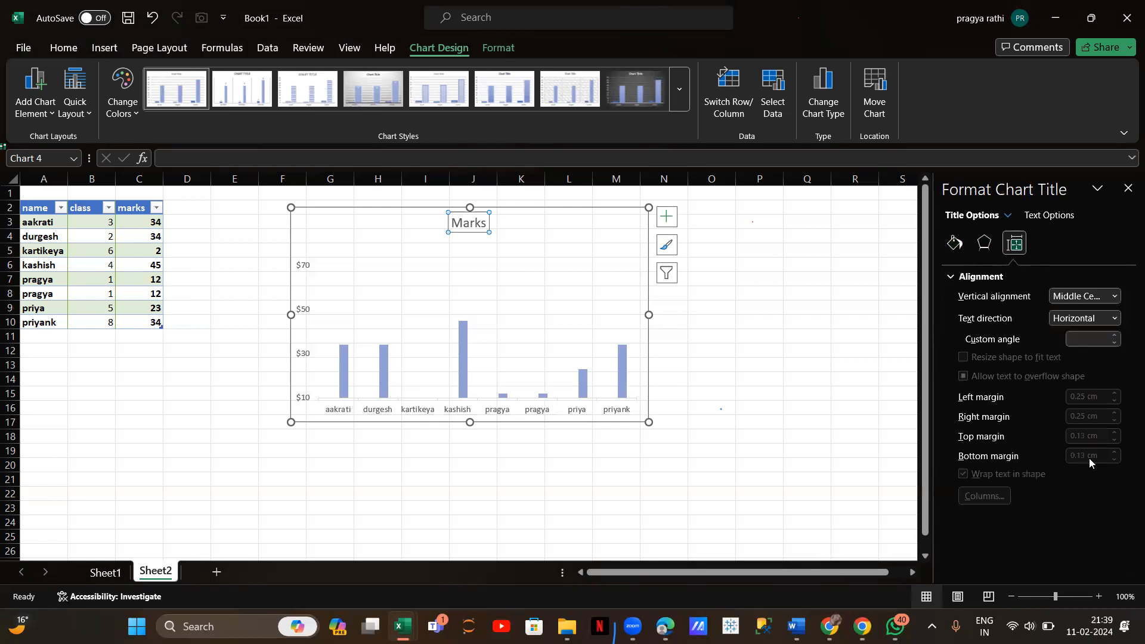
# Step: Try rotating the chart title text 90° and return its text direction to Horizontal
pyautogui.click(1115, 319)
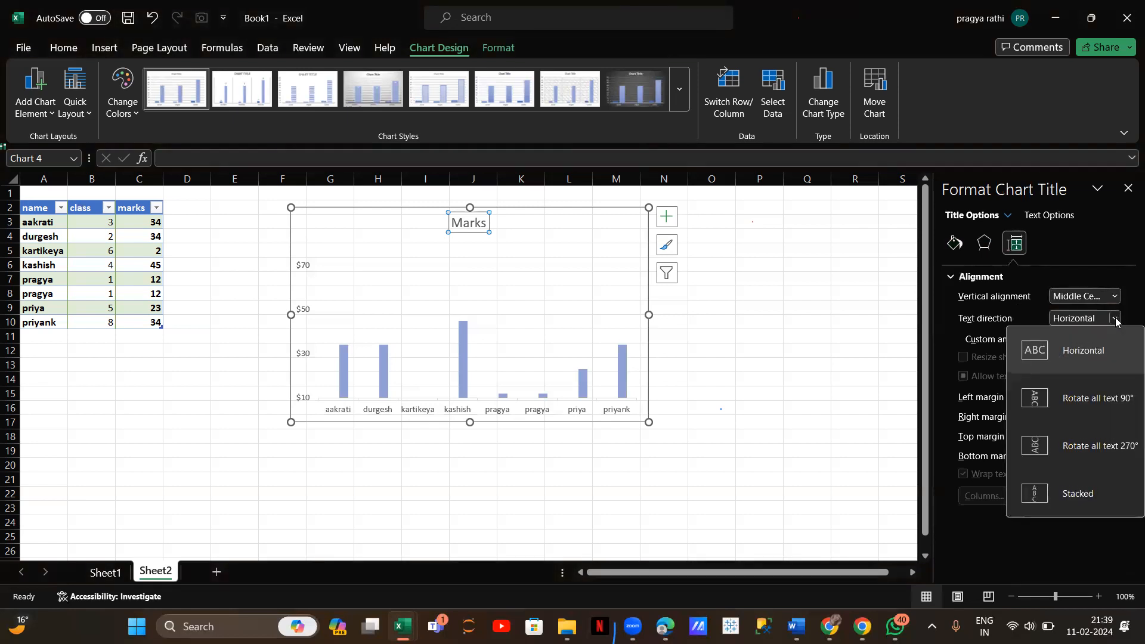
pyautogui.click(1079, 394)
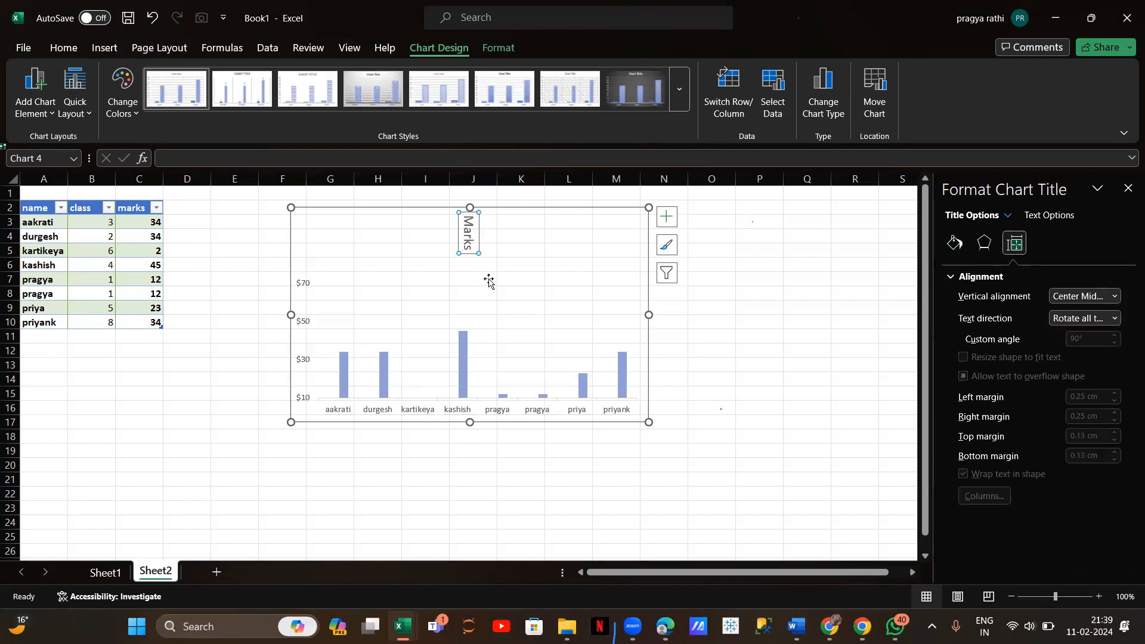
pyautogui.click(1115, 318)
pyautogui.click(1099, 341)
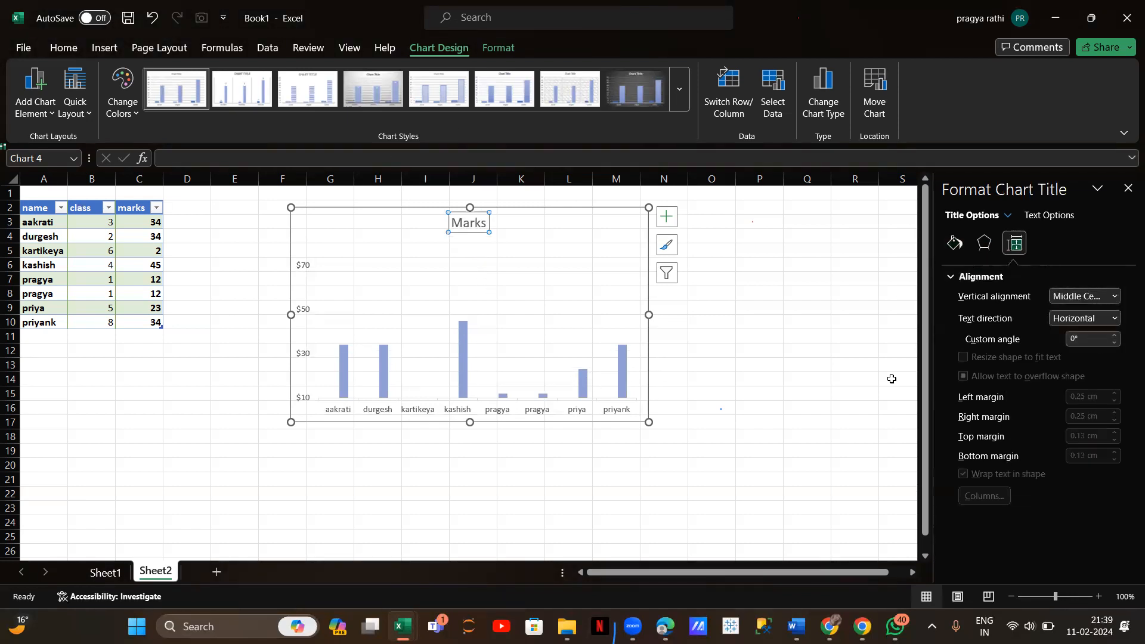
# Step: Try different custom angles on the chart title and return the angle to 0°
pyautogui.click(1113, 345)
pyautogui.click(1111, 345)
pyautogui.click(1112, 345)
pyautogui.click(1113, 336)
pyautogui.click(1113, 336)
pyautogui.click(1113, 336)
pyautogui.click(1113, 336)
pyautogui.click(1113, 336)
pyautogui.click(1114, 336)
pyautogui.click(1114, 336)
pyautogui.click(1113, 336)
pyautogui.click(1113, 336)
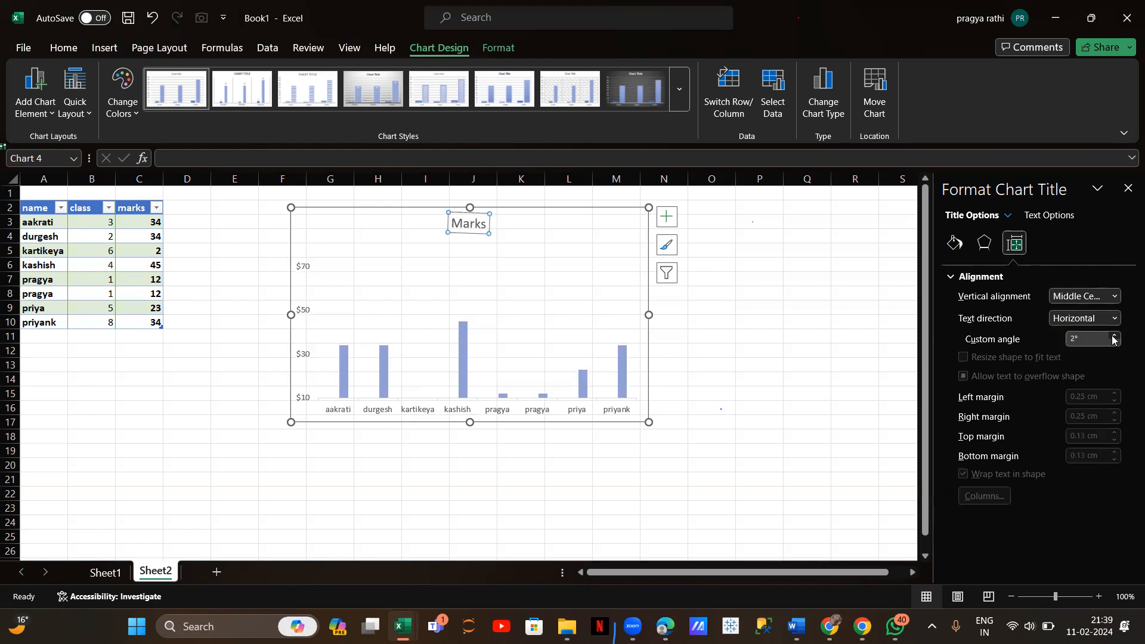
pyautogui.click(1115, 344)
pyautogui.click(1115, 343)
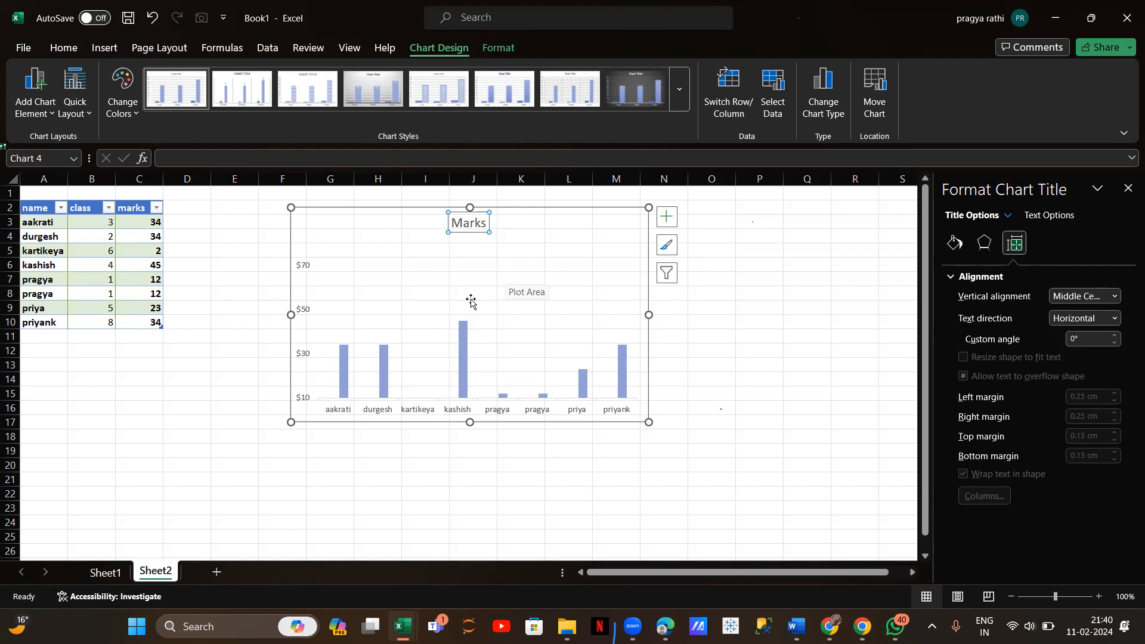
# Step: Give the marks data series a solid fill in the standard red colour
pyautogui.click(465, 346)
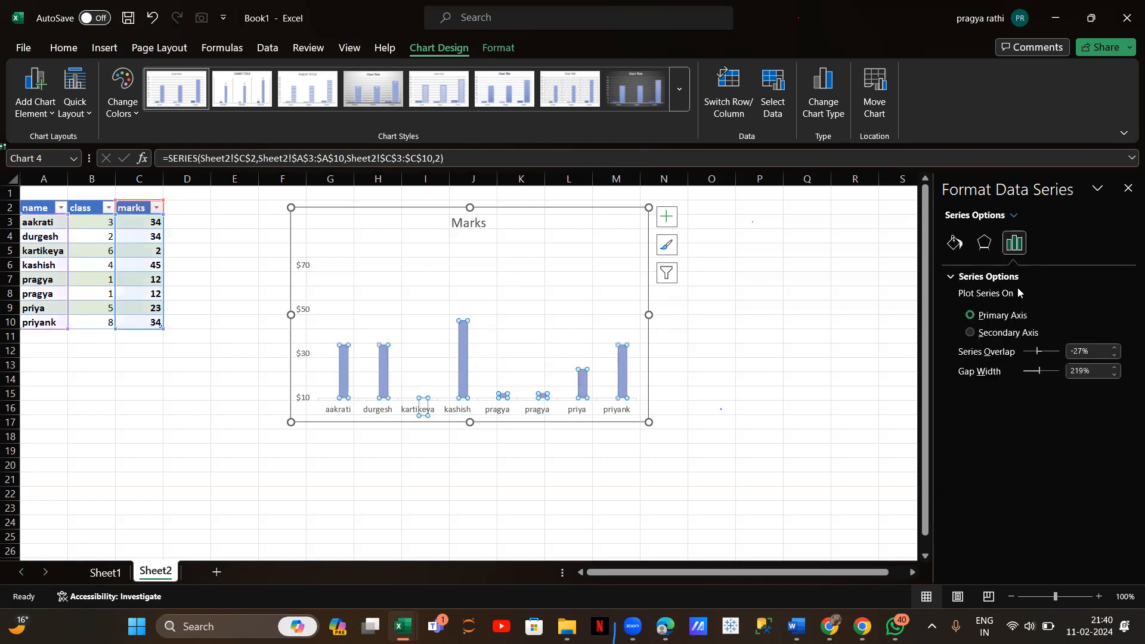
pyautogui.click(955, 243)
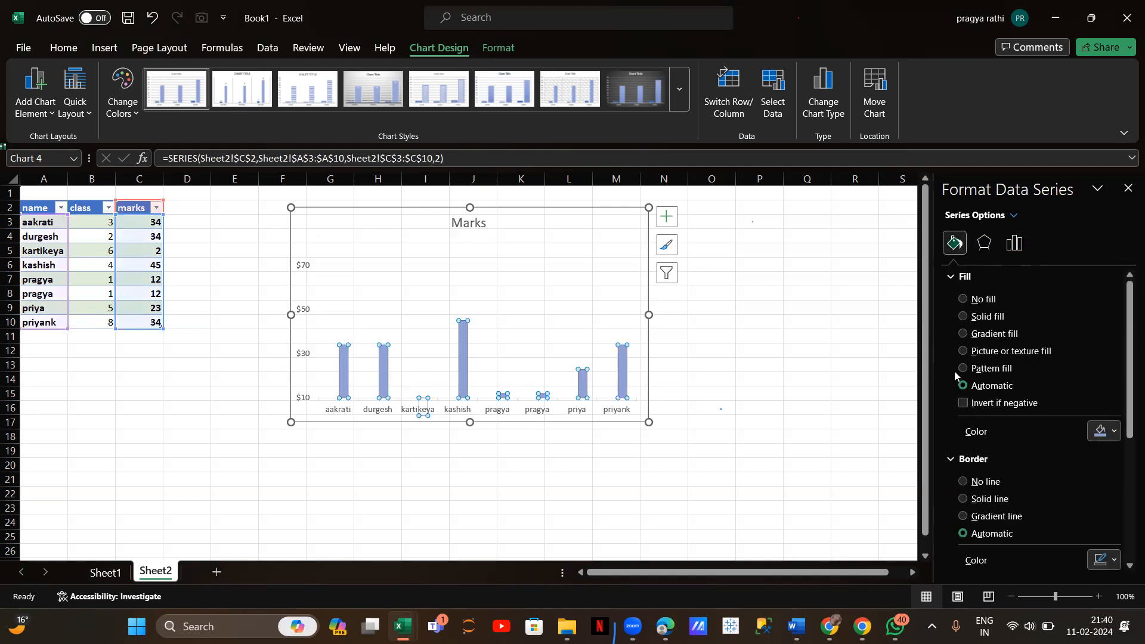
pyautogui.click(962, 318)
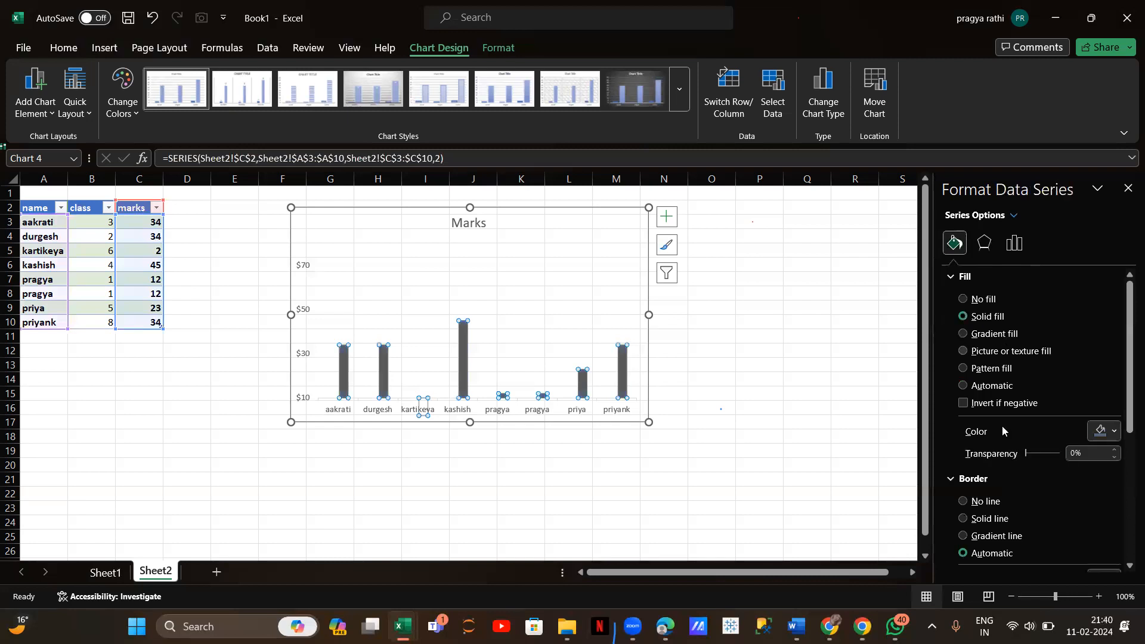
pyautogui.click(1116, 431)
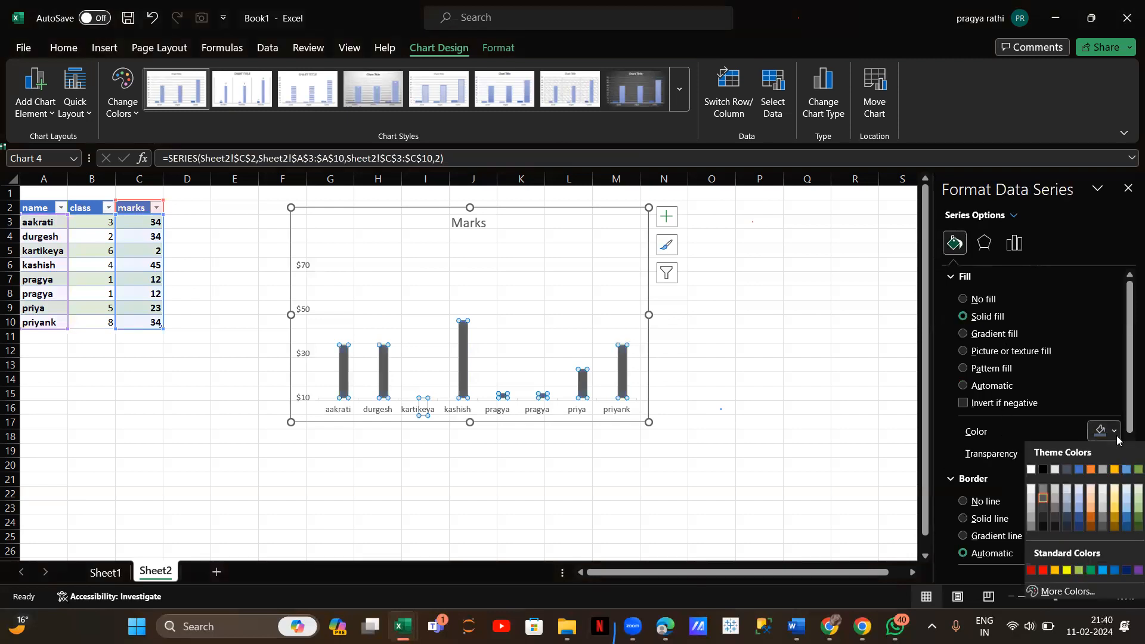
pyautogui.click(1042, 572)
# Step: Examine the data series' border, effects and series options, and deselect the chart
pyautogui.scroll(-5, 1021, 543)
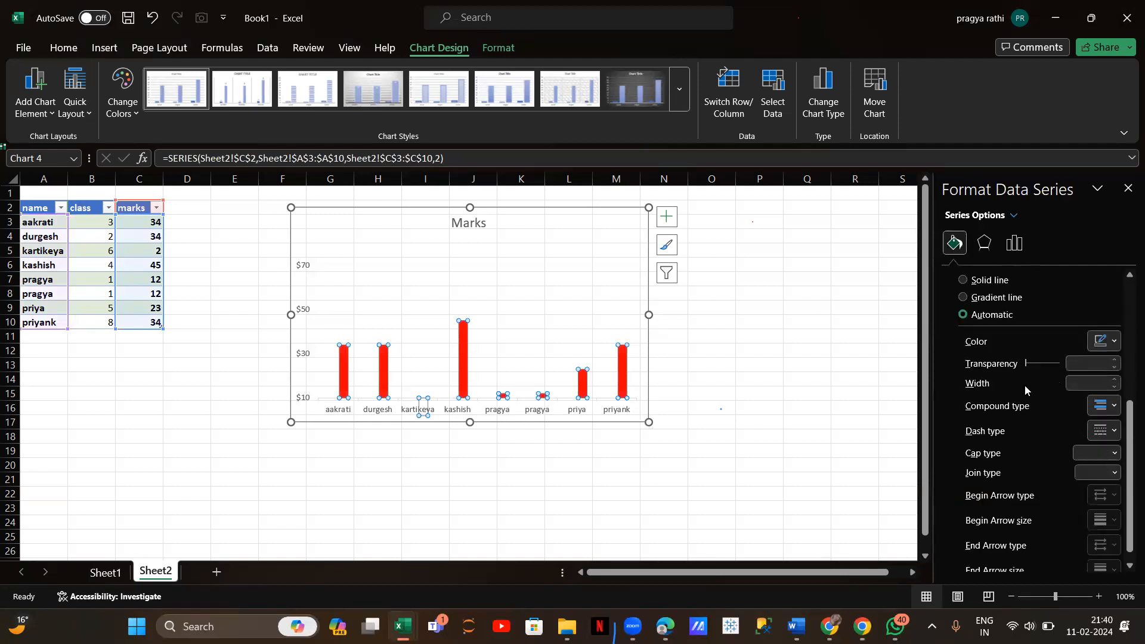
pyautogui.scroll(-1, 1046, 448)
pyautogui.scroll(5, 1046, 448)
pyautogui.click(992, 249)
pyautogui.click(1015, 244)
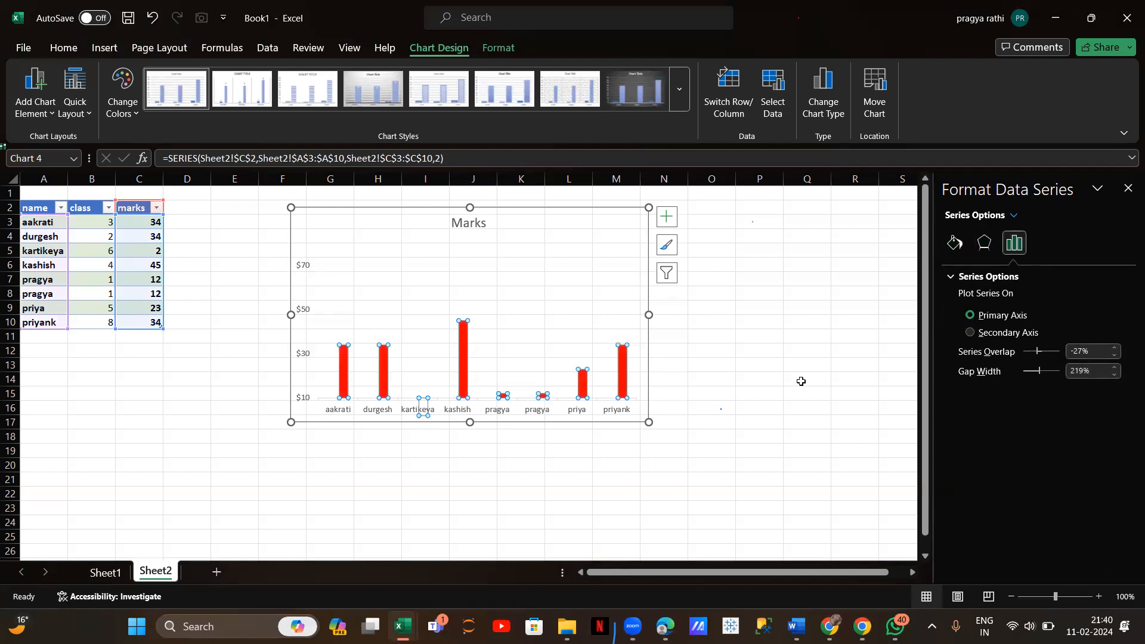
pyautogui.click(755, 366)
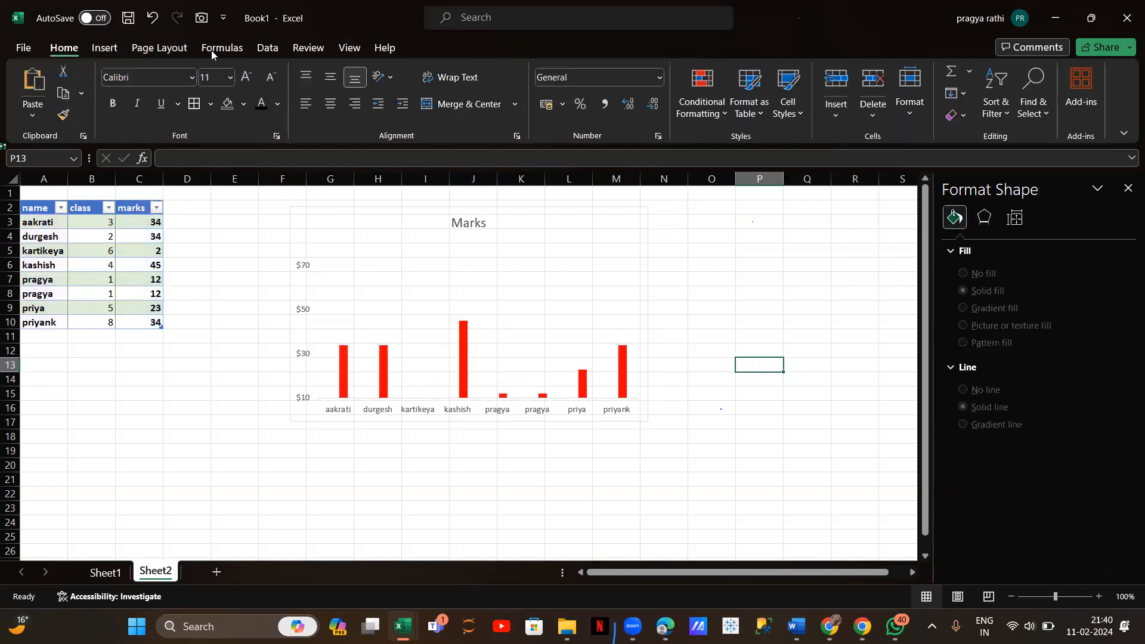
pyautogui.click(116, 51)
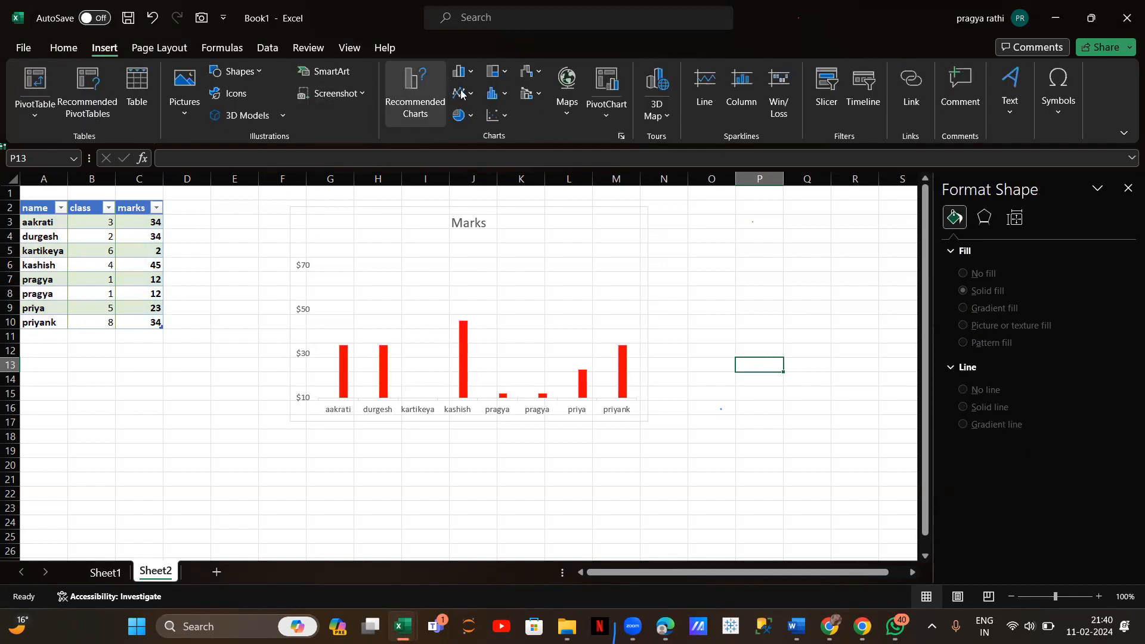
pyautogui.click(236, 95)
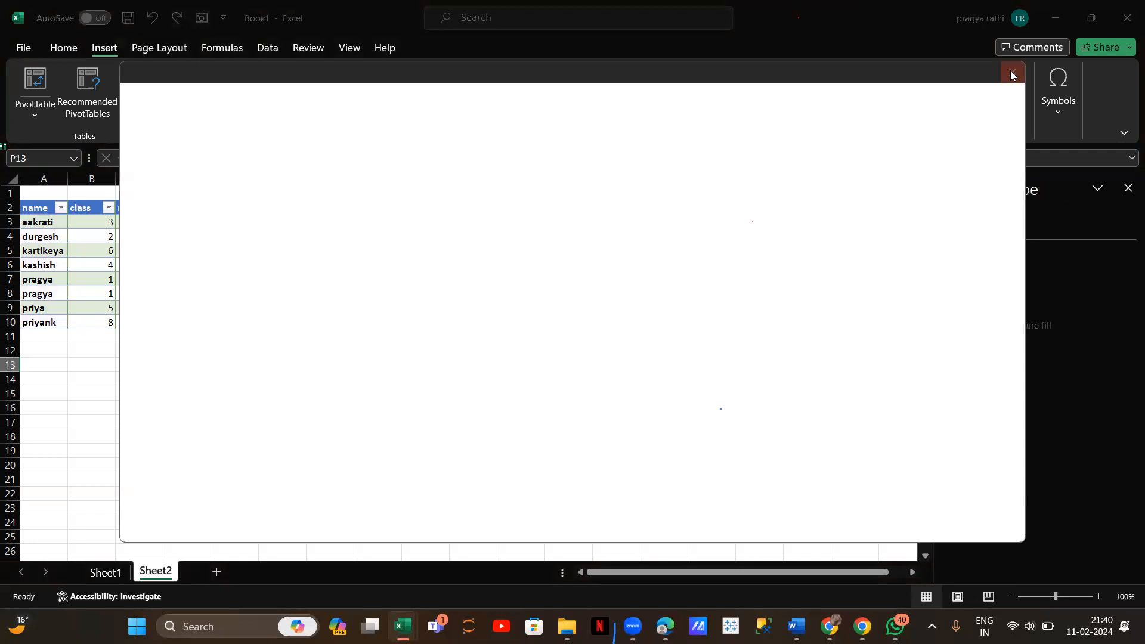
pyautogui.click(1012, 73)
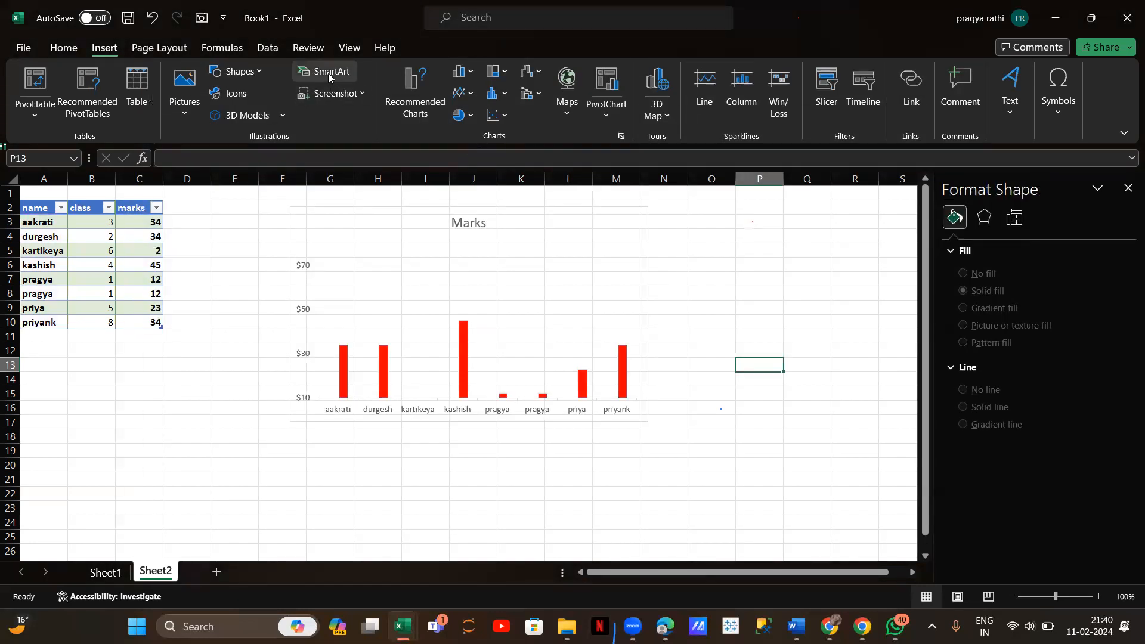
# Step: Draw an up block arrow about 5.69 cm high and 2.92 cm wide beside the chart and paste it into the marks series columns
pyautogui.click(231, 73)
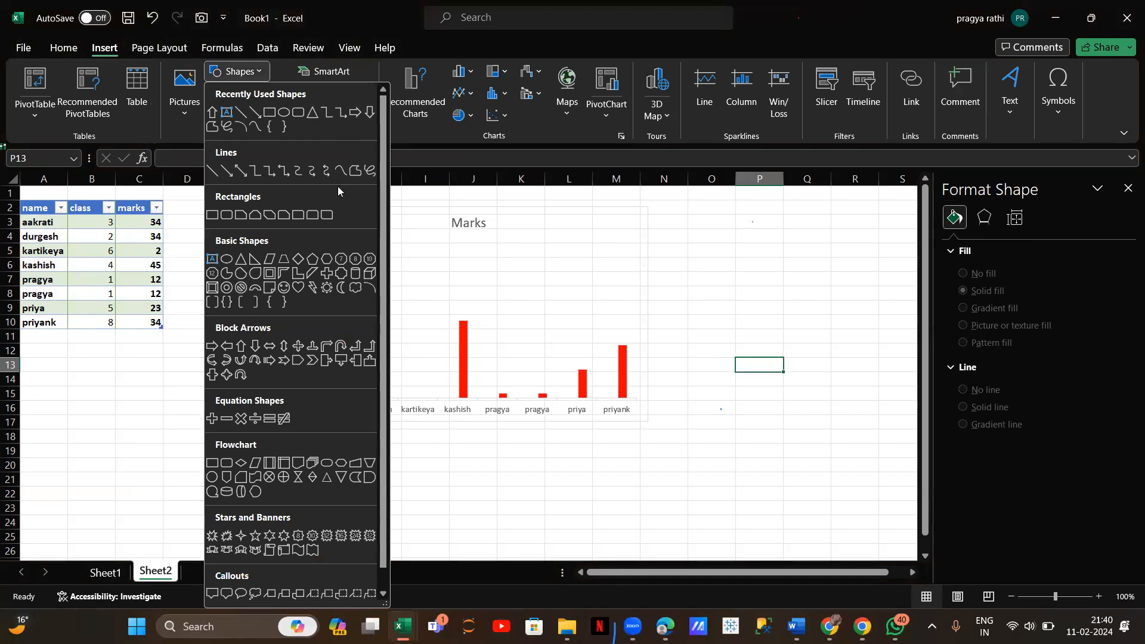
pyautogui.click(240, 346)
pyautogui.moveTo(718, 278); pyautogui.dragTo(802, 440)
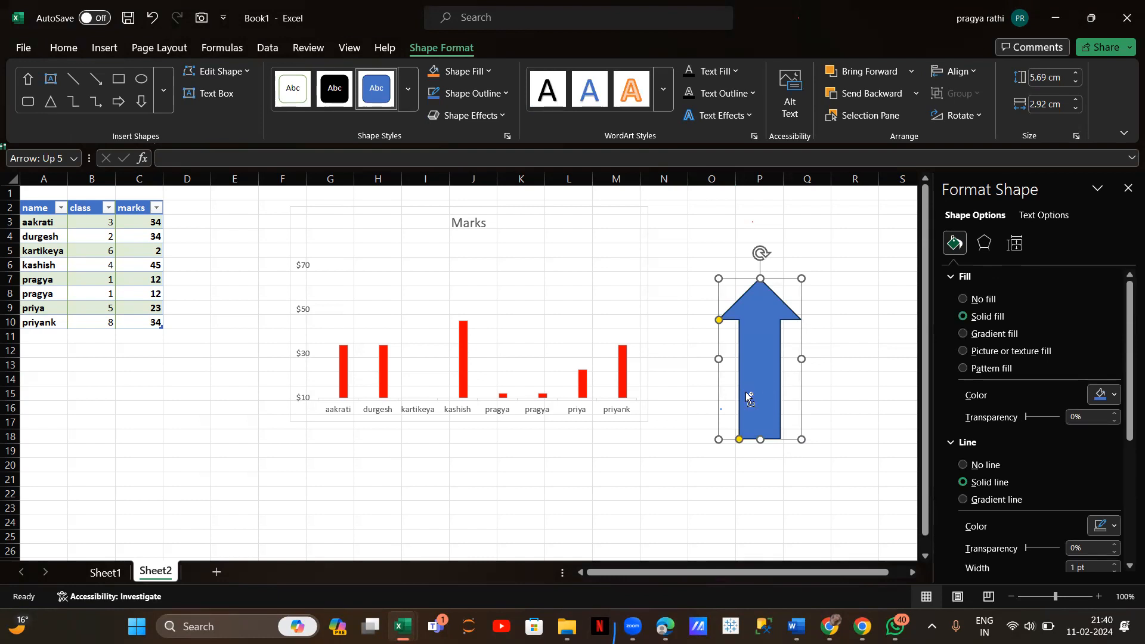
pyautogui.click(459, 369)
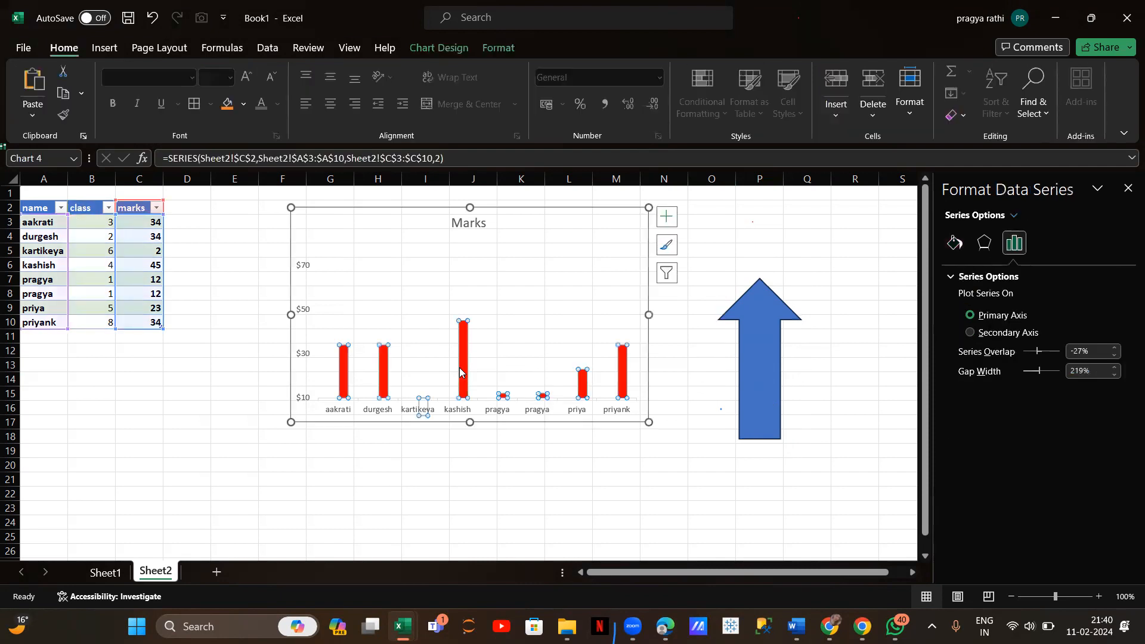
pyautogui.hotkey('ctrl', 'v')
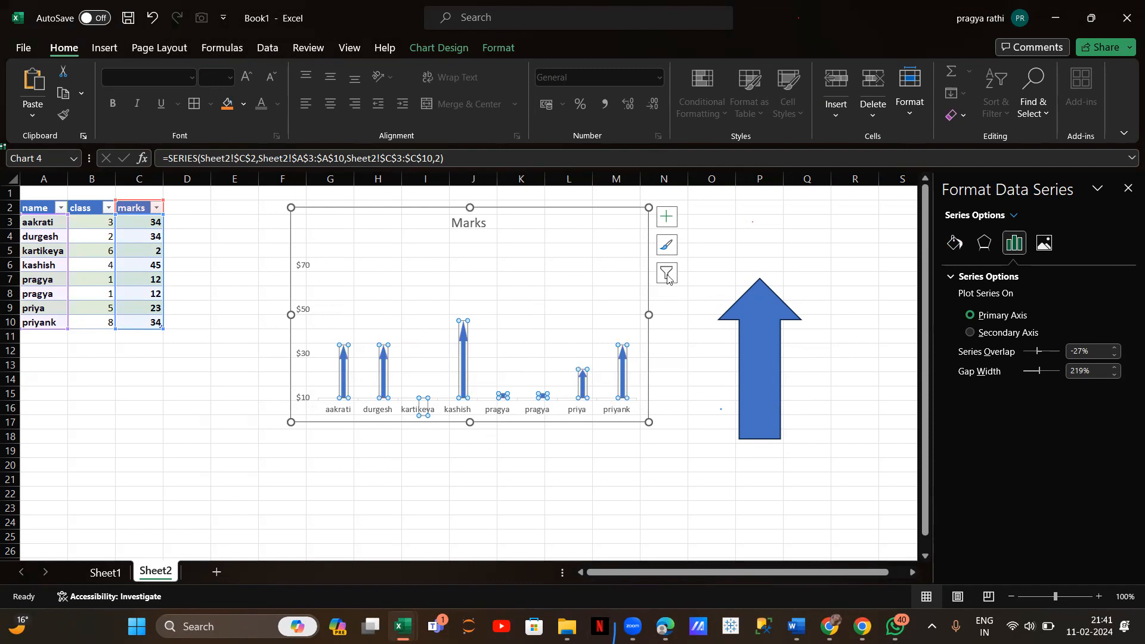
# Step: Cut the blue arrow shape beside the chart from the sheet
pyautogui.click(764, 411)
pyautogui.rightClick(764, 411)
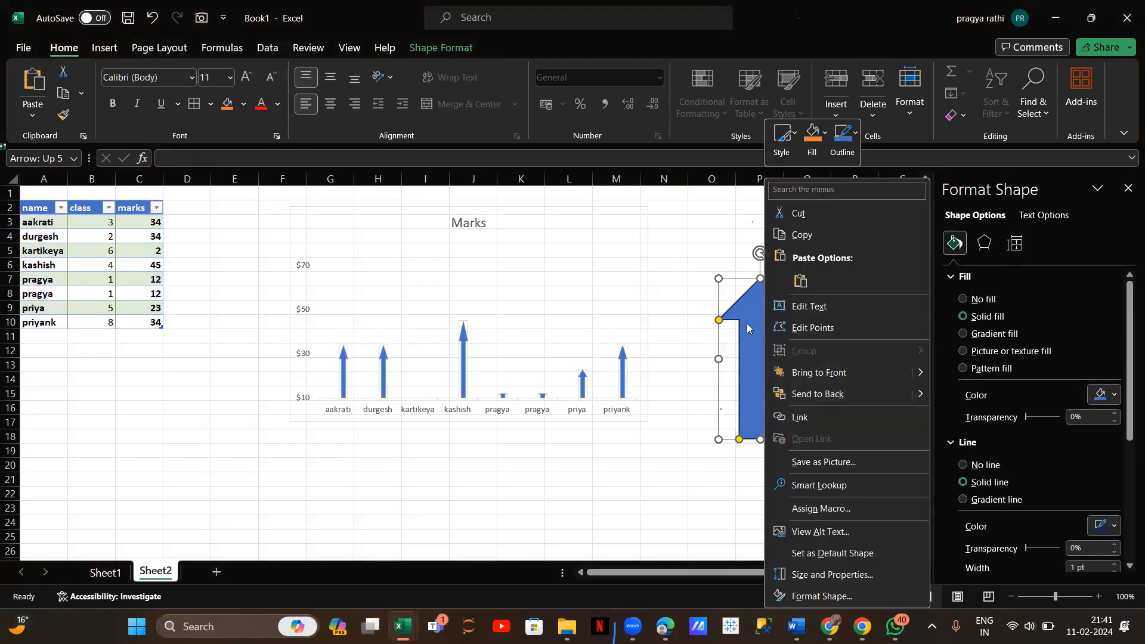
pyautogui.click(798, 213)
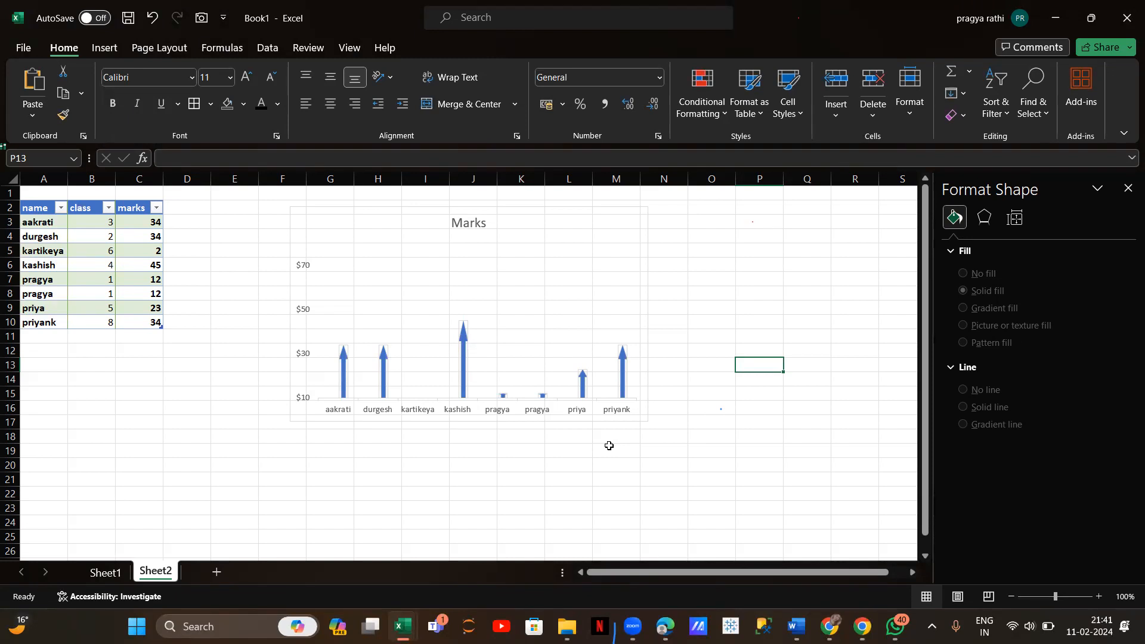
# Step: Set the marks series' overlap to 20% and its gap width to 500%
pyautogui.click(384, 371)
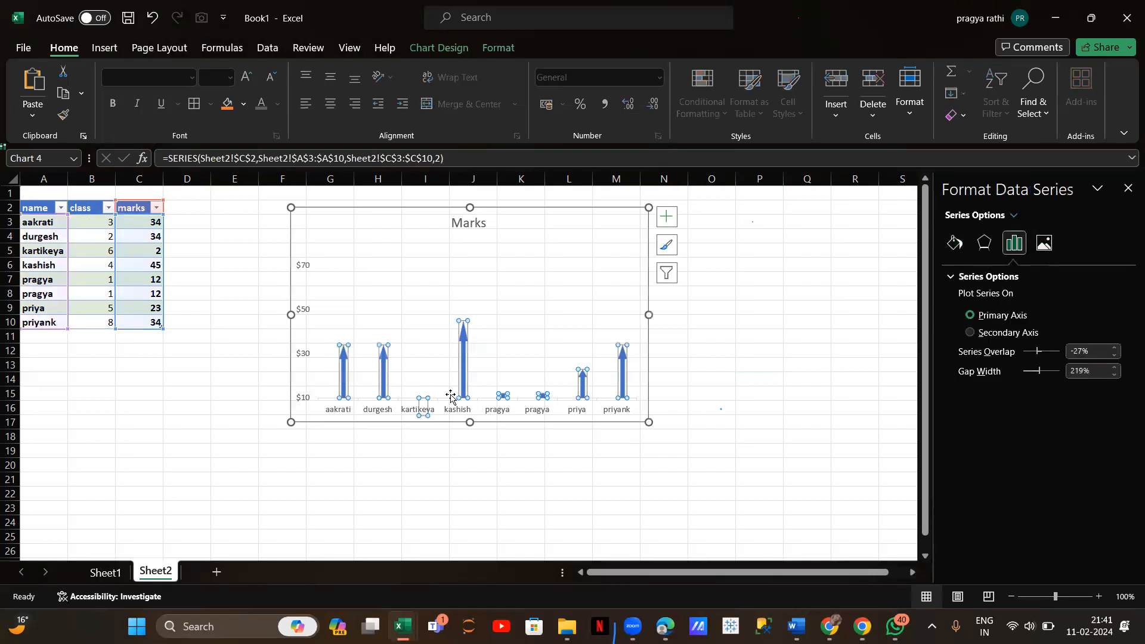
pyautogui.click(467, 382)
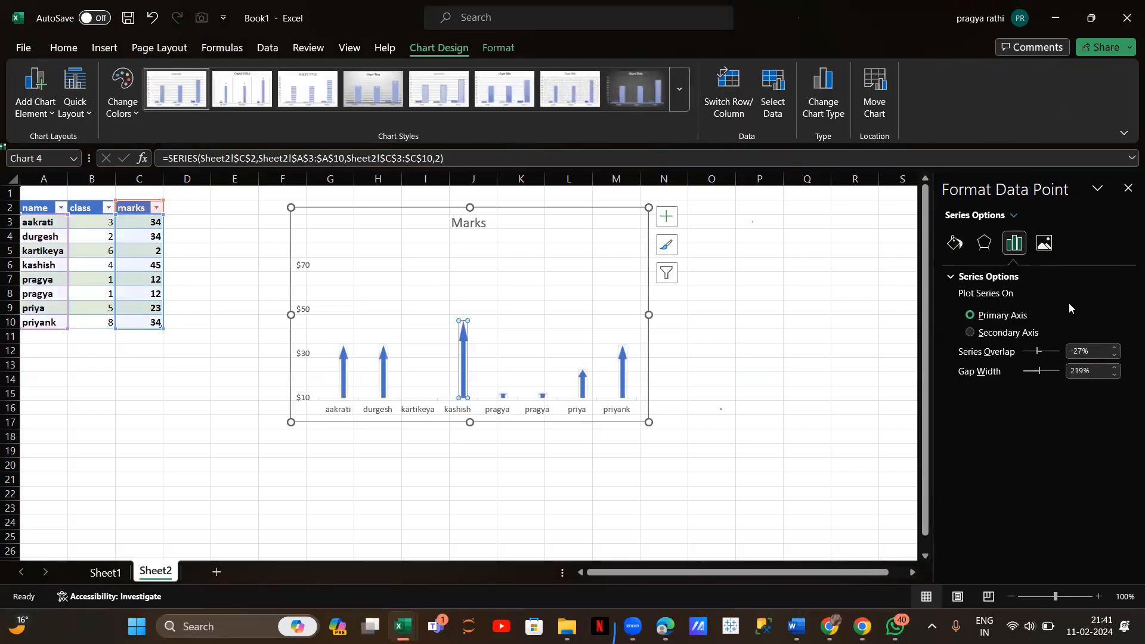
pyautogui.click(1049, 352)
pyautogui.click(1049, 353)
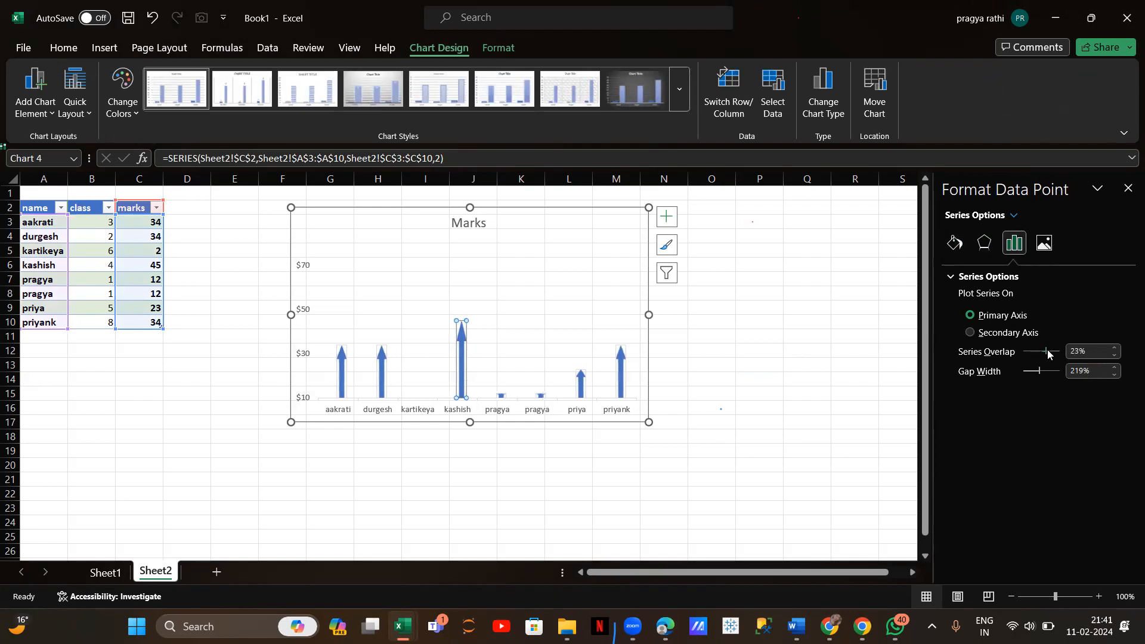
pyautogui.click(1056, 350)
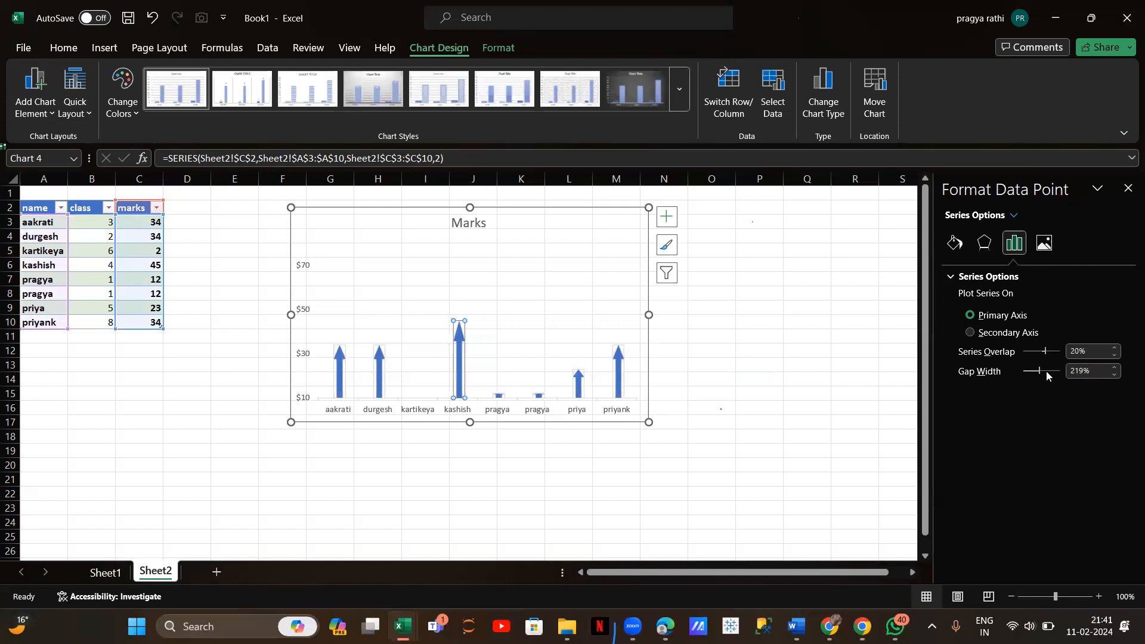
pyautogui.click(1046, 371)
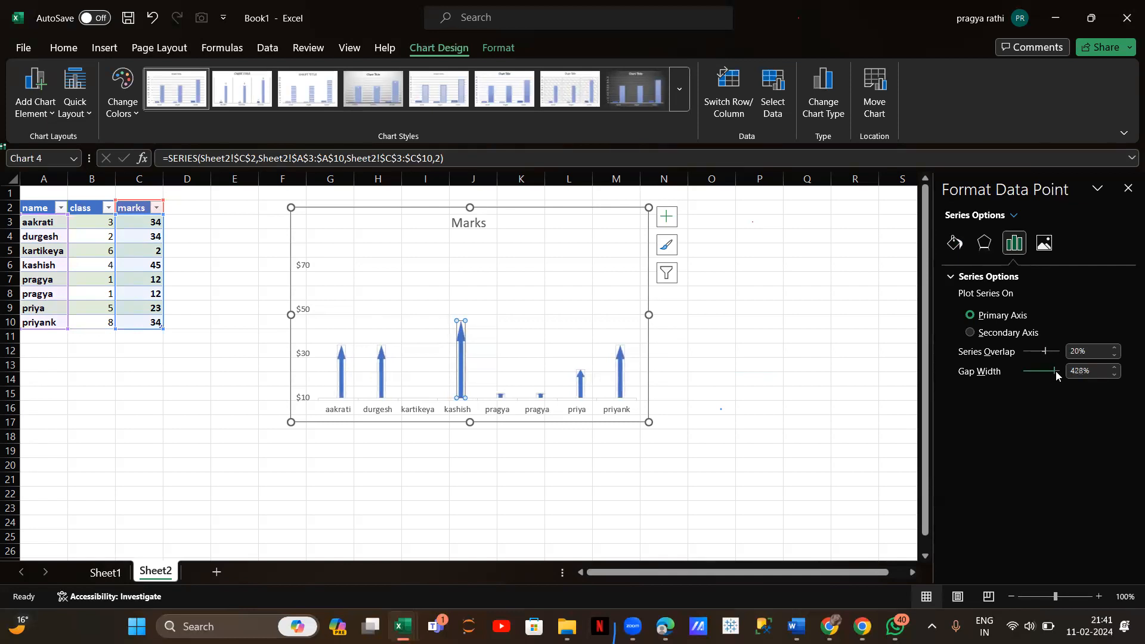
pyautogui.click(1059, 371)
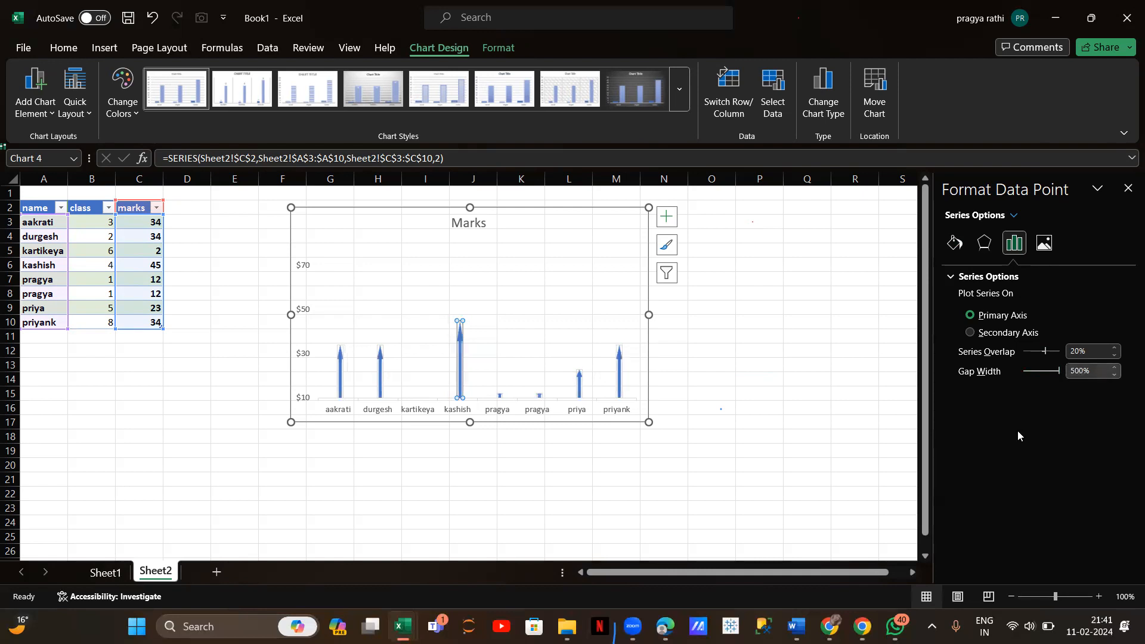
# Step: Plot the marks series on the secondary axis and look at its fill options
pyautogui.click(971, 332)
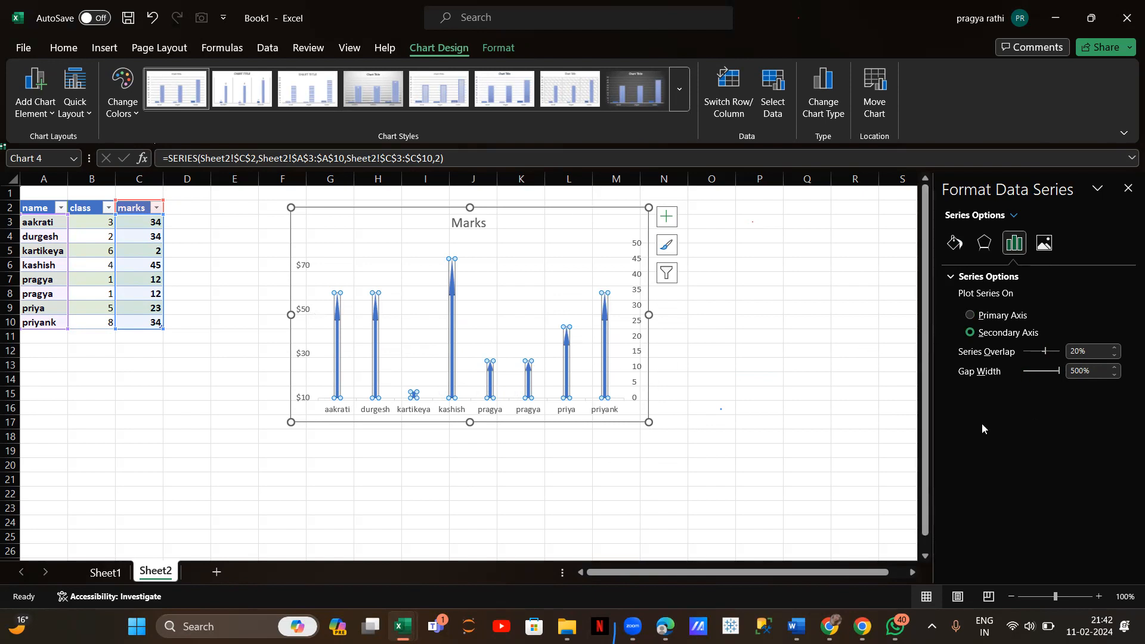
pyautogui.click(959, 245)
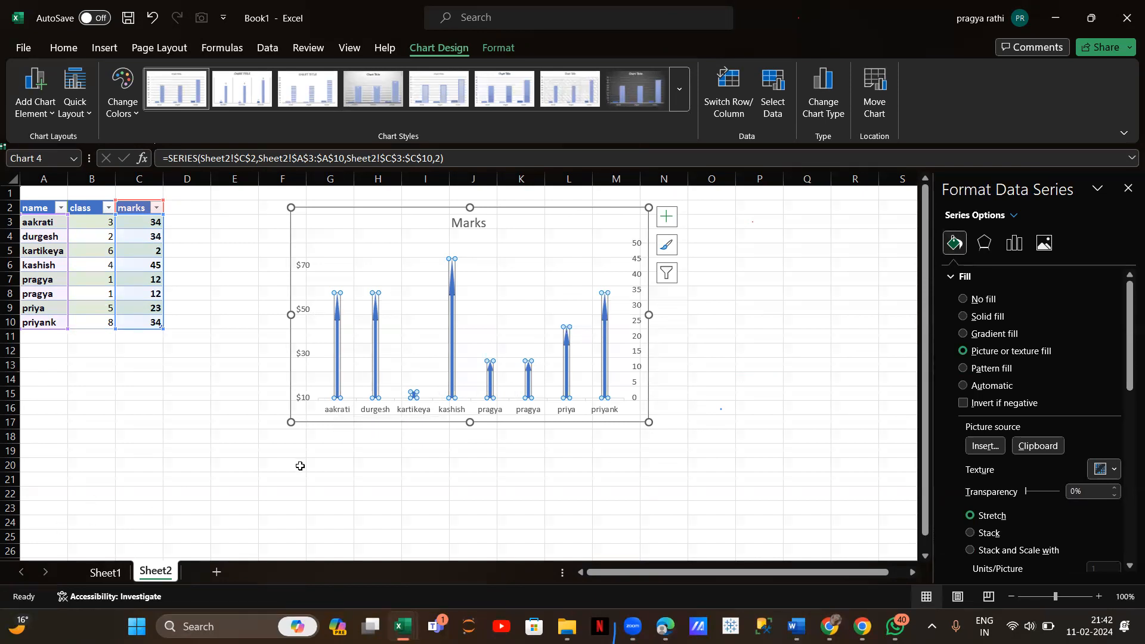
pyautogui.click(483, 258)
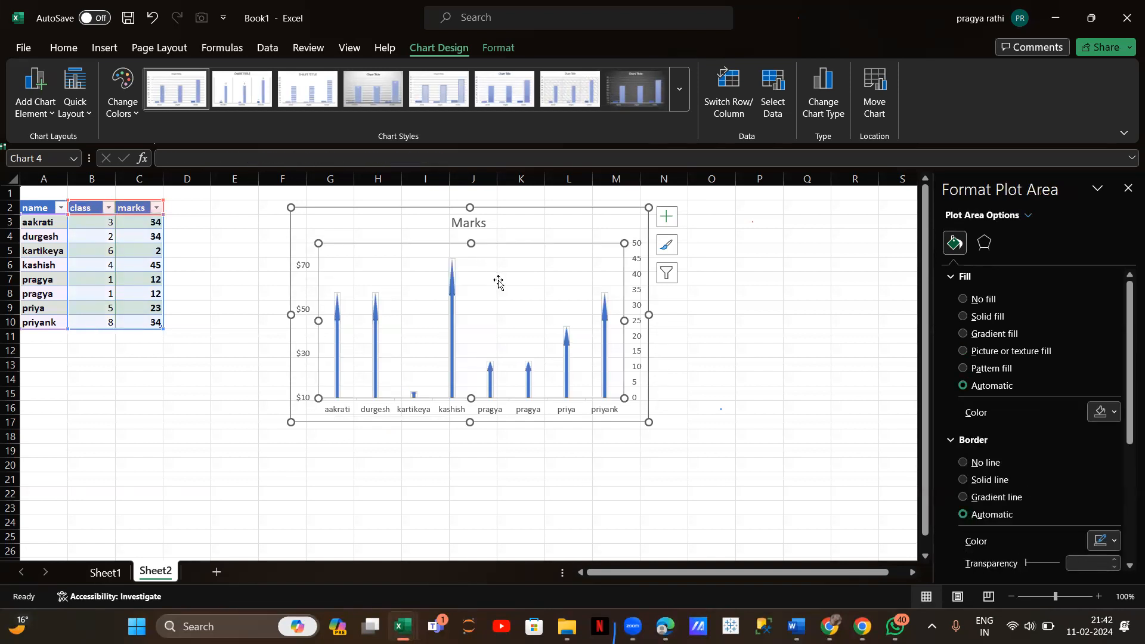
# Step: Set the chart's major gridlines to a width of 4 pt and deselect the chart
pyautogui.click(671, 220)
pyautogui.click(698, 354)
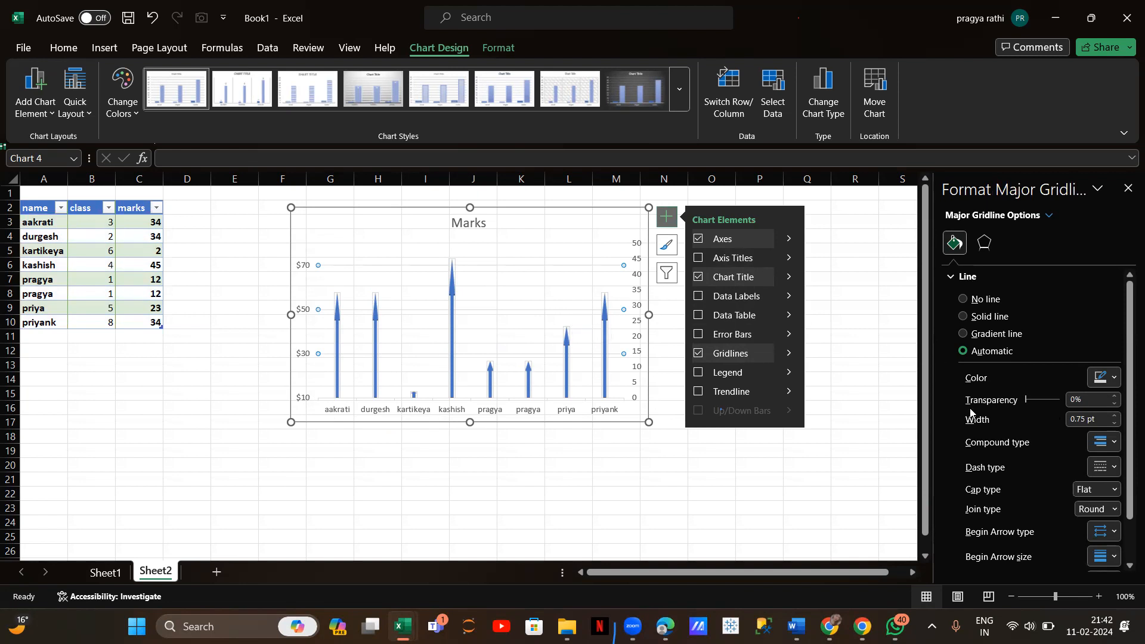
pyautogui.scroll(-1, 970, 411)
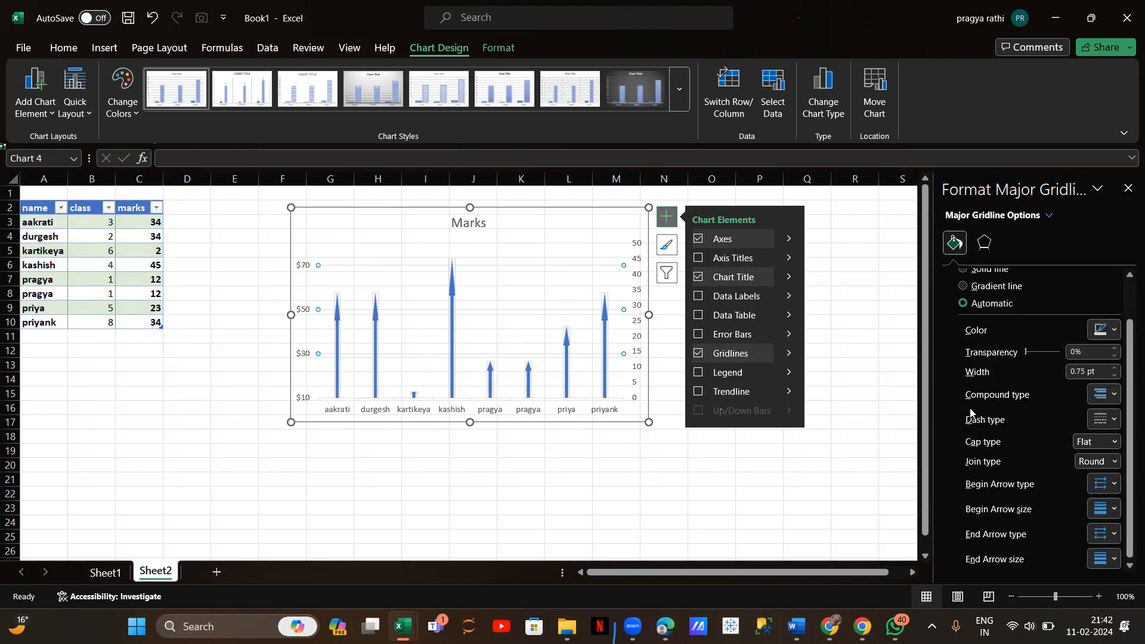
pyautogui.click(1112, 368)
pyautogui.click(1112, 368)
pyautogui.click(1112, 368)
pyautogui.click(1112, 368)
pyautogui.click(1112, 368)
pyautogui.click(1112, 368)
pyautogui.click(1112, 368)
pyautogui.click(1112, 368)
pyautogui.click(1112, 368)
pyautogui.click(1112, 368)
pyautogui.click(1113, 368)
pyautogui.click(1112, 368)
pyautogui.click(1112, 369)
pyautogui.click(1113, 368)
pyautogui.click(1112, 368)
pyautogui.click(1112, 368)
pyautogui.click(1112, 368)
pyautogui.click(1112, 368)
pyautogui.click(1112, 368)
pyautogui.click(1117, 376)
pyautogui.click(1117, 377)
pyautogui.click(1117, 377)
pyautogui.click(1117, 377)
pyautogui.click(1117, 376)
pyautogui.click(1115, 376)
pyautogui.click(1116, 376)
pyautogui.click(1116, 376)
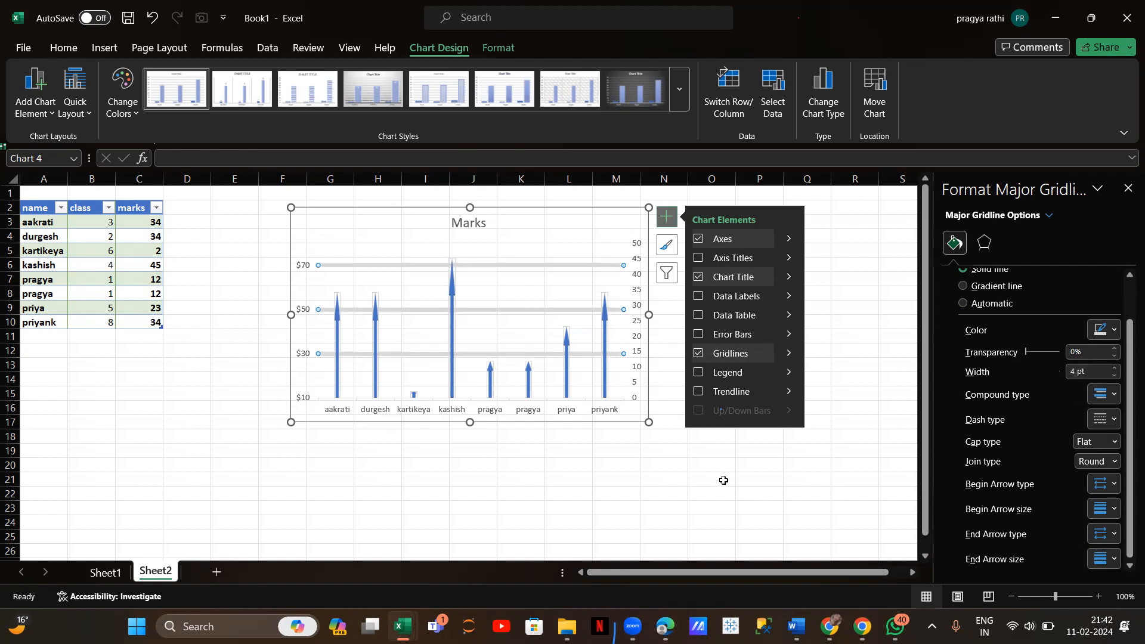
pyautogui.click(695, 491)
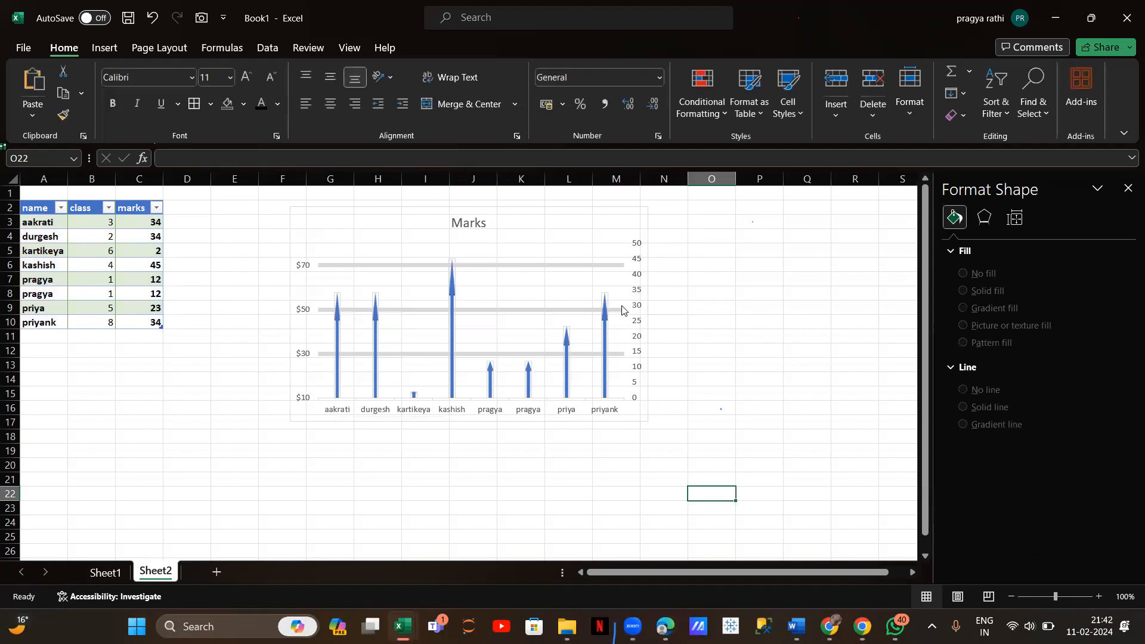
# Step: Delete the class and marks column chart on Sheet1 and return to Sheet2
pyautogui.click(528, 234)
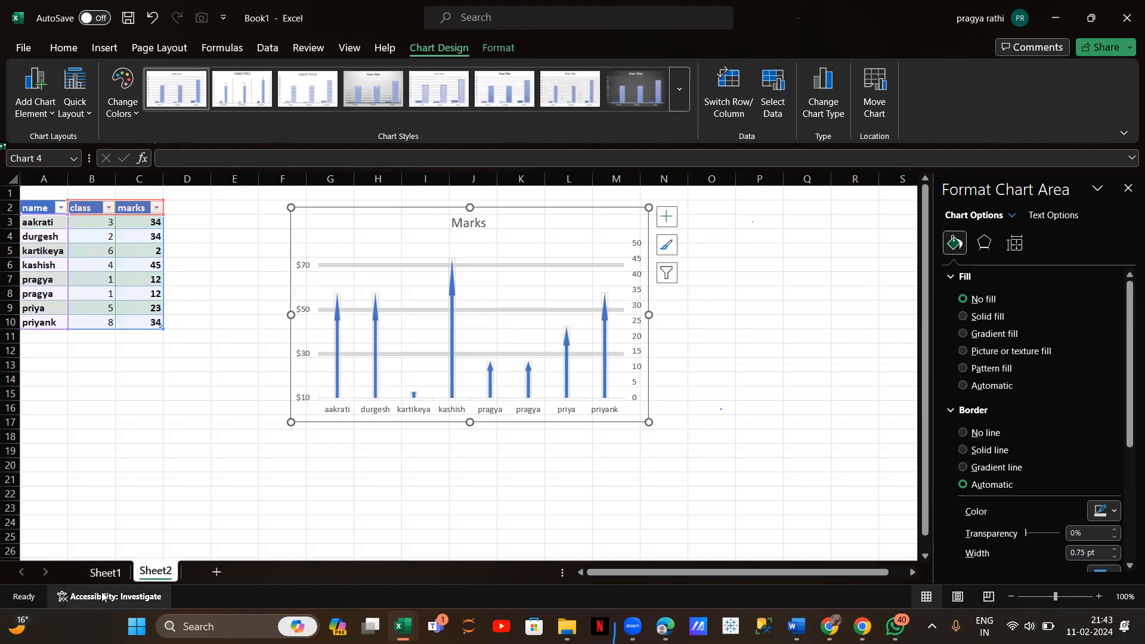
pyautogui.click(112, 575)
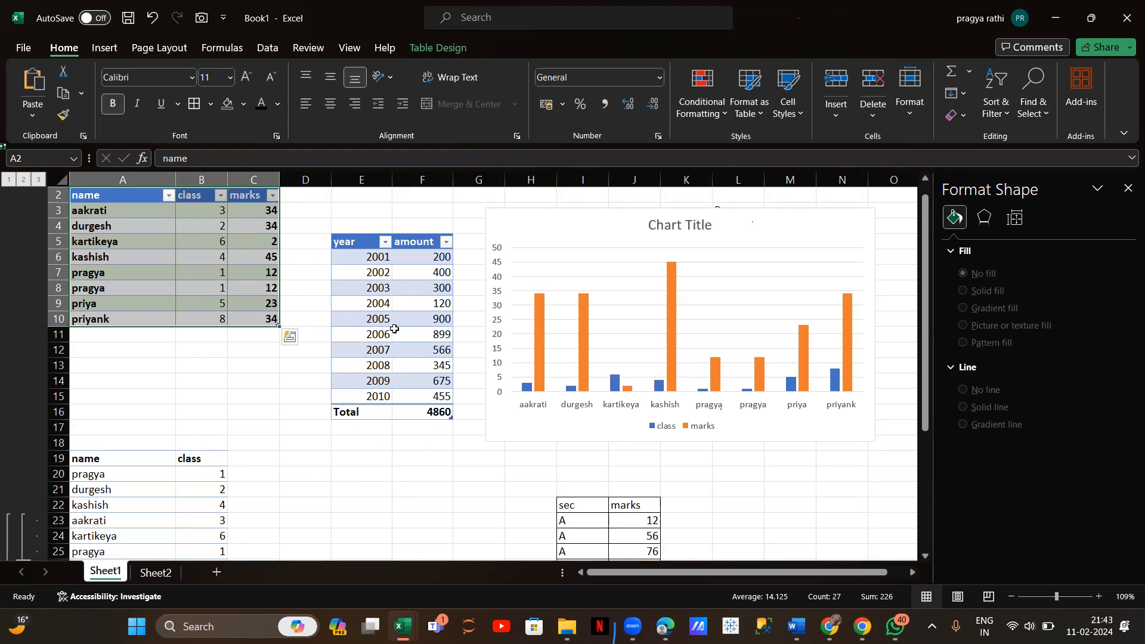
pyautogui.click(545, 230)
pyautogui.press('Escape')
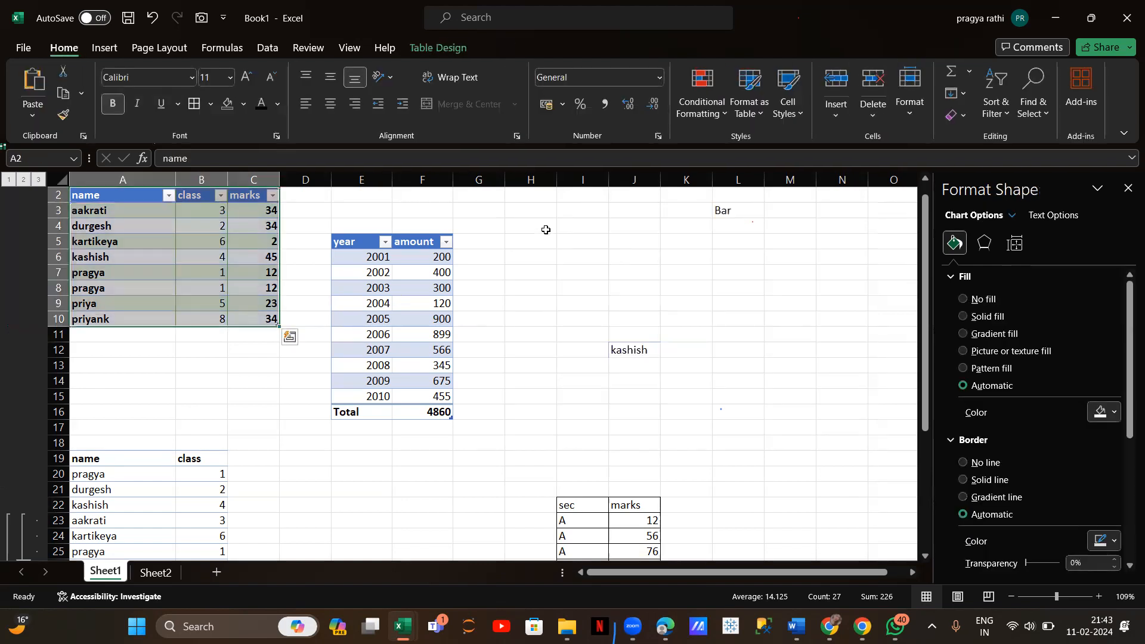
pyautogui.click(364, 325)
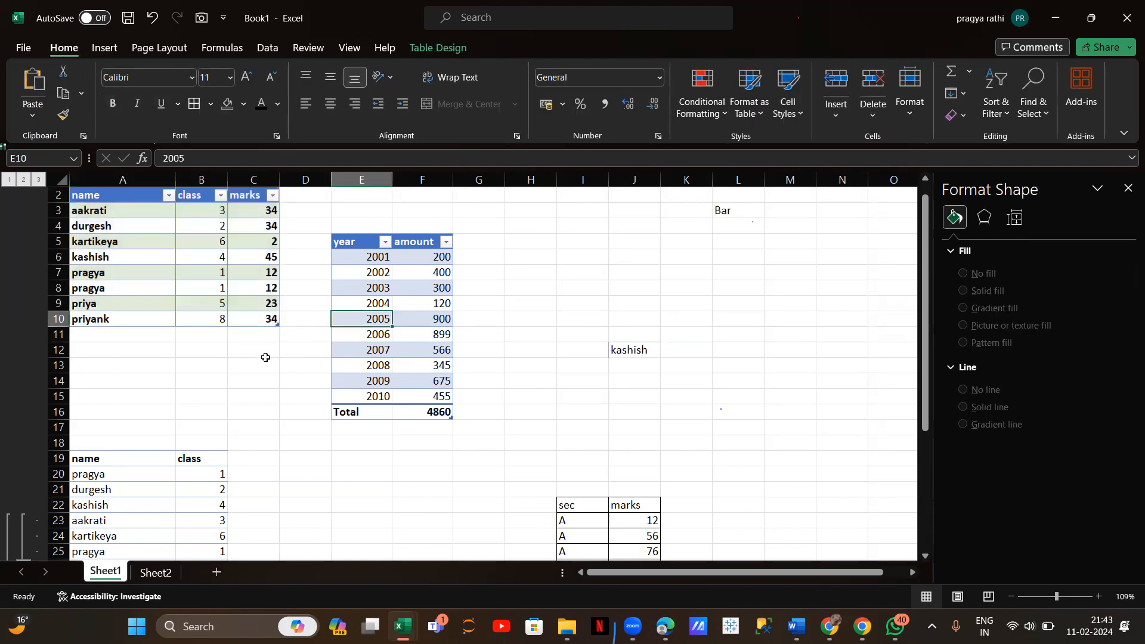
pyautogui.click(155, 573)
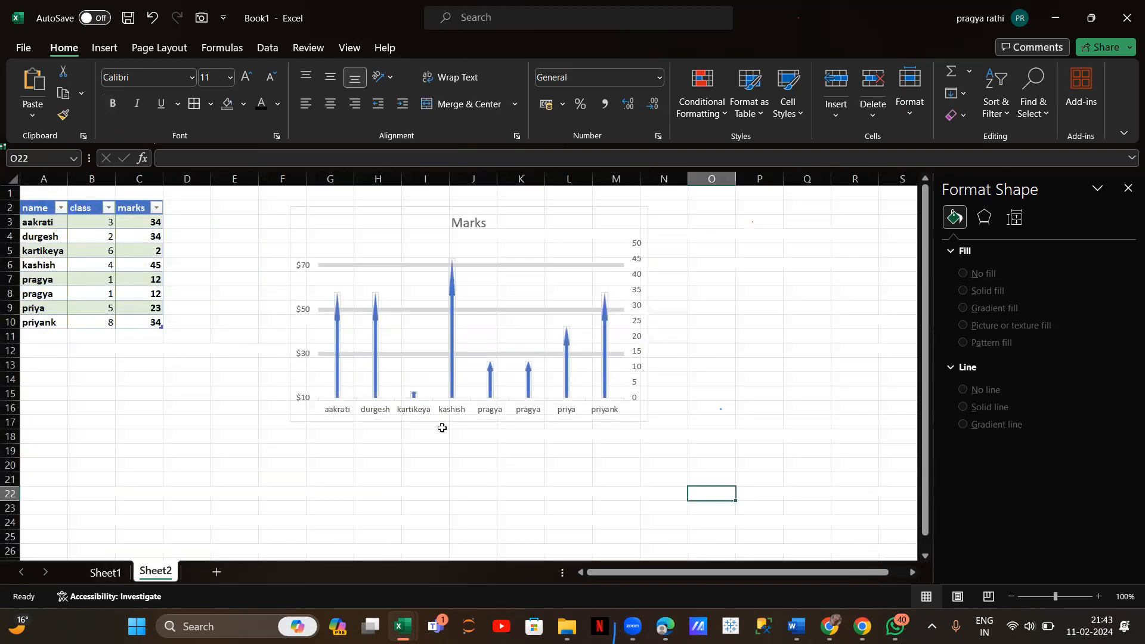
pyautogui.click(743, 334)
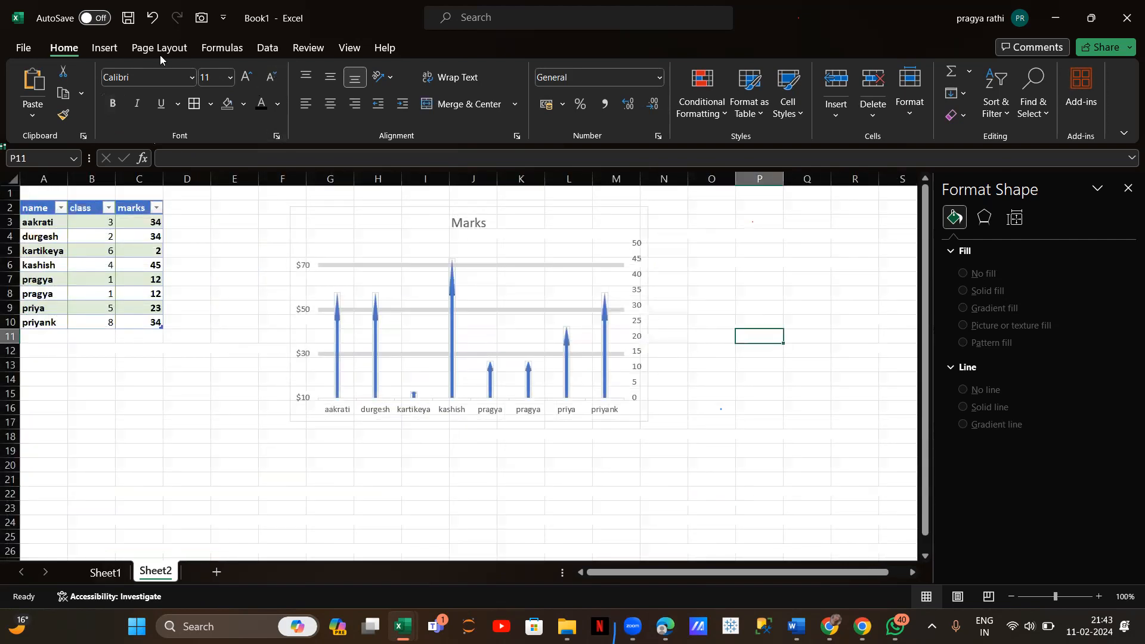
# Step: Draw an up block arrow about 6.46 cm high and 3.09 cm wide beside the chart and apply a black-filled theme style to it
pyautogui.click(119, 48)
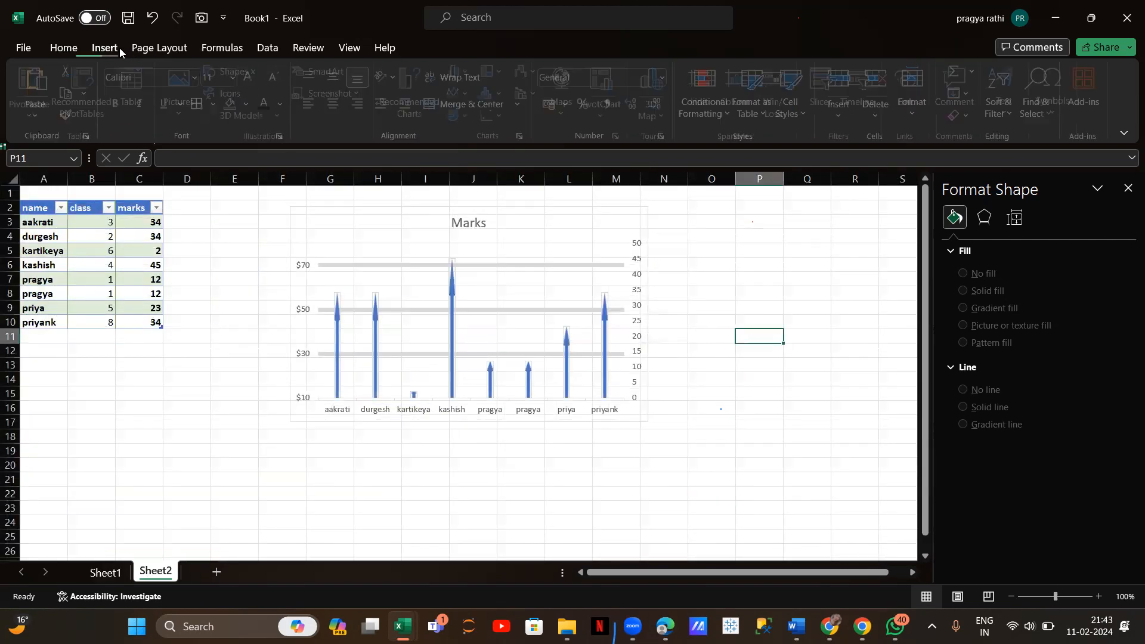
pyautogui.click(237, 73)
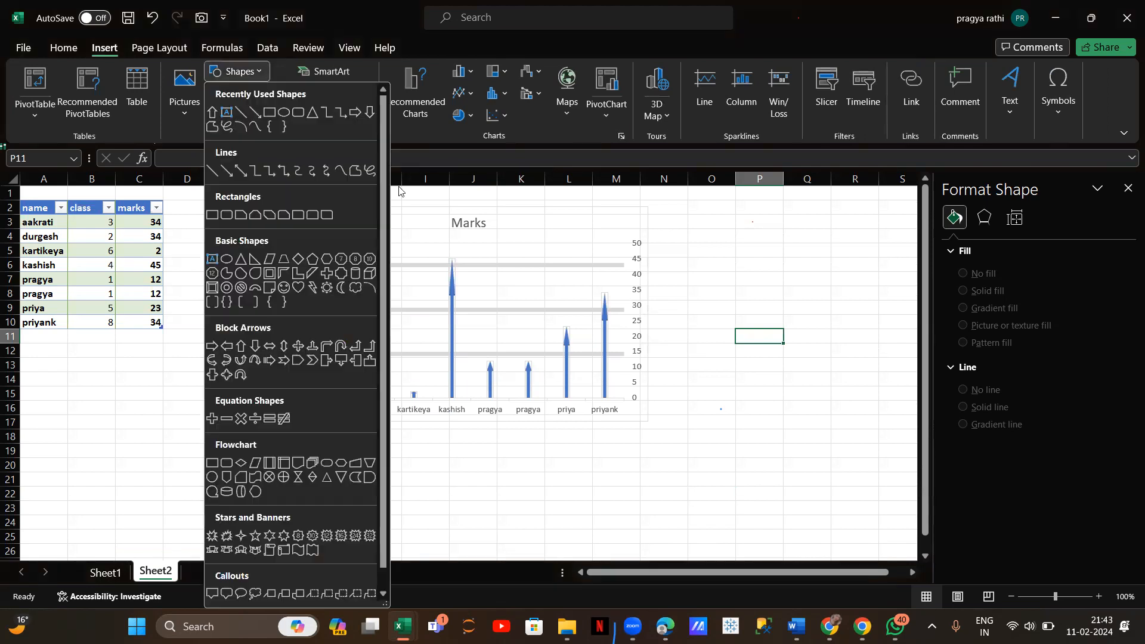
pyautogui.click(242, 349)
pyautogui.moveTo(726, 268); pyautogui.dragTo(814, 450)
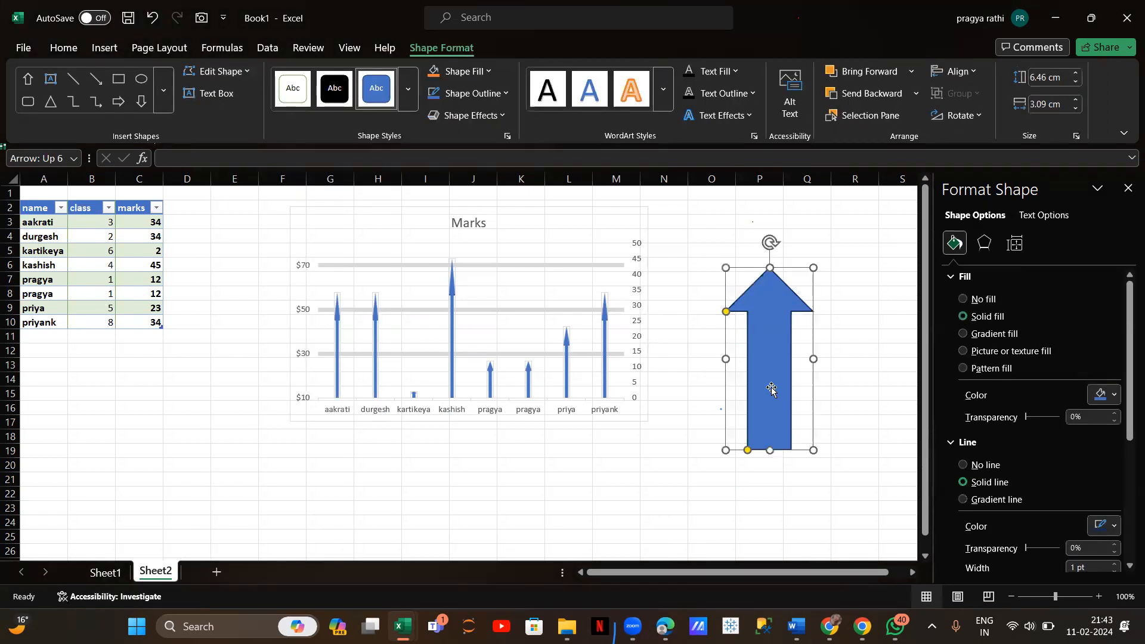
pyautogui.click(410, 94)
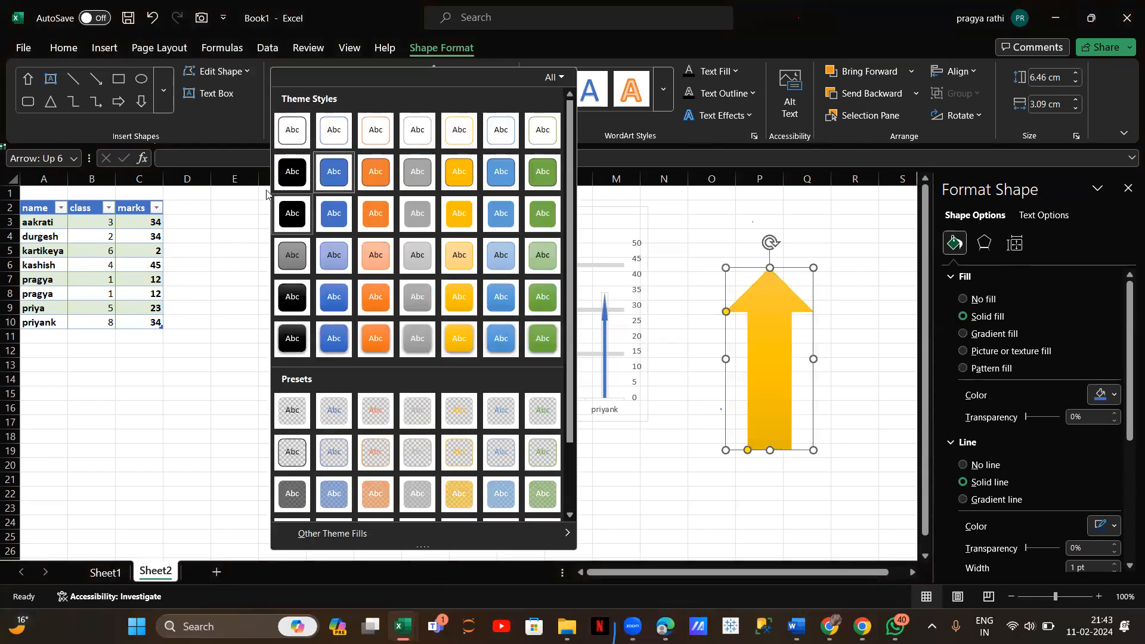
pyautogui.click(290, 211)
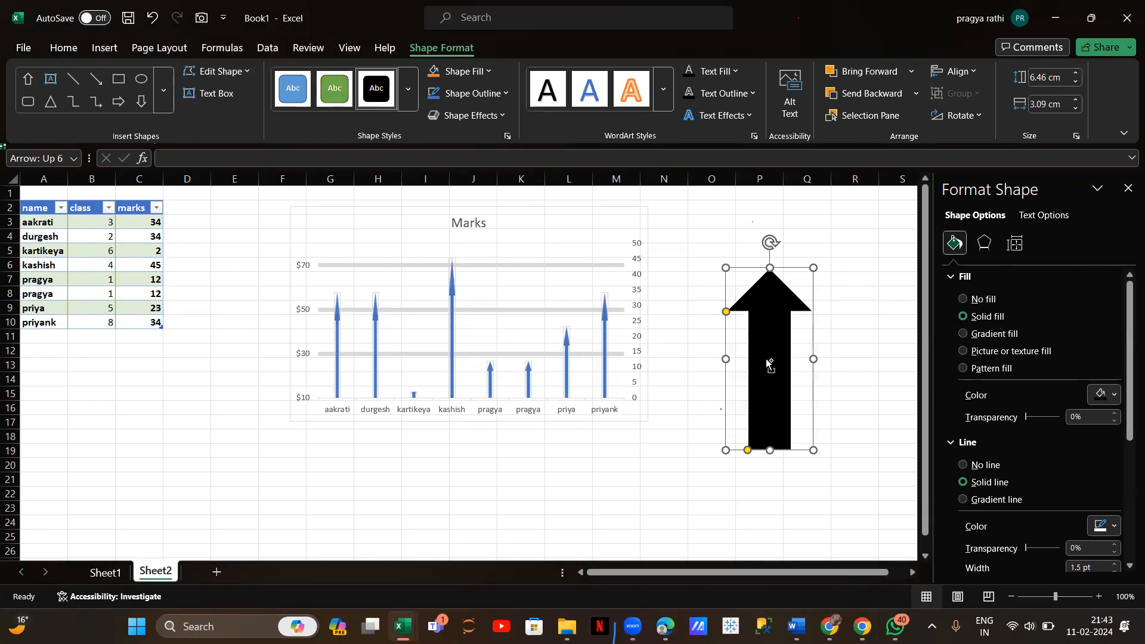
# Step: Copy the black arrow and paste it as the fill of the marks series columns
pyautogui.click(453, 353)
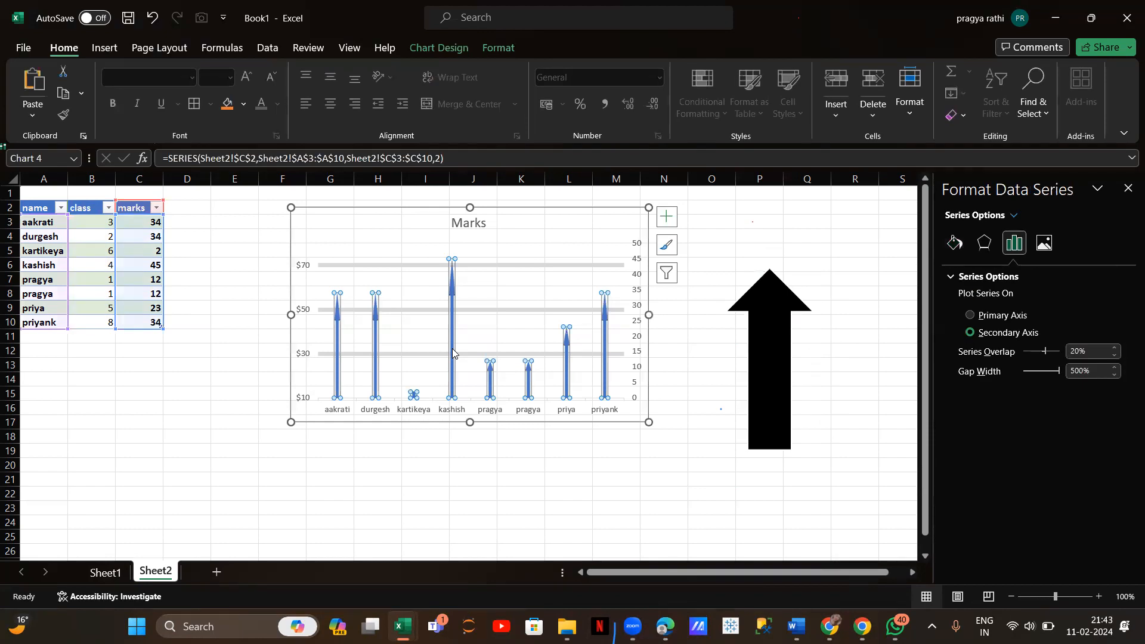
pyautogui.hotkey('ctrl', 'v')
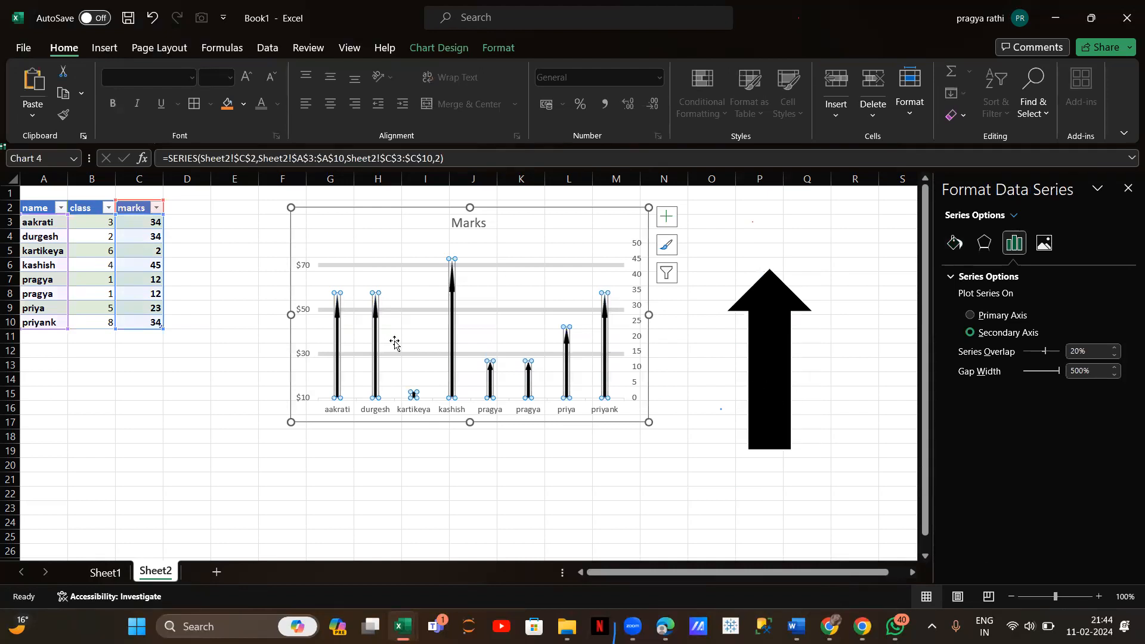
pyautogui.click(534, 463)
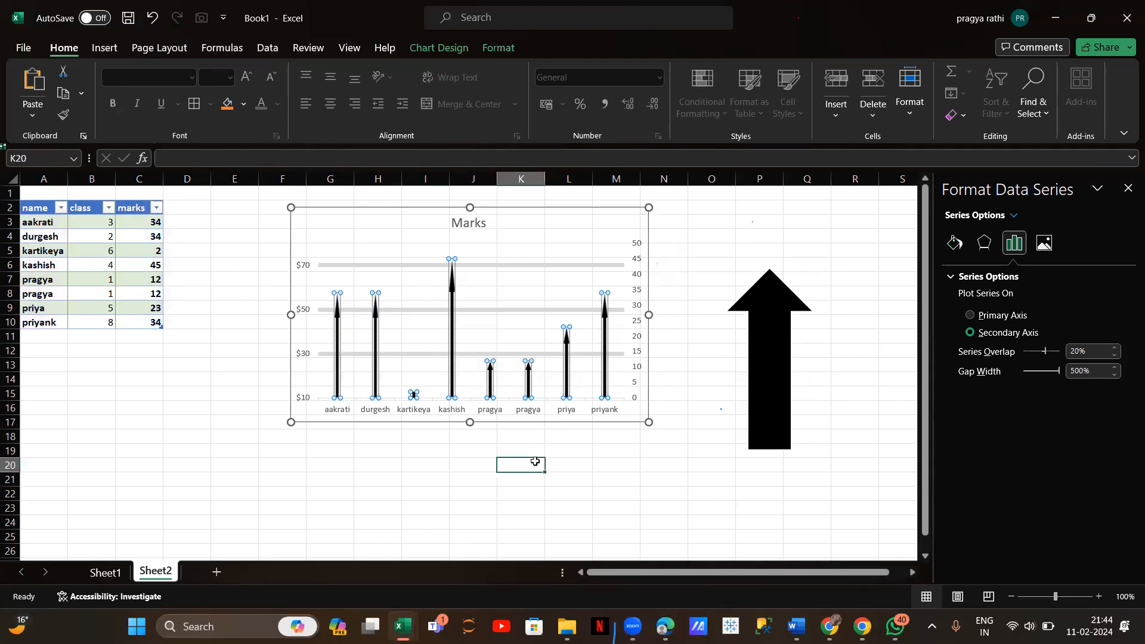
# Step: Reduce the marks series' gap width to widen its arrow columns, and deselect the chart
pyautogui.click(453, 382)
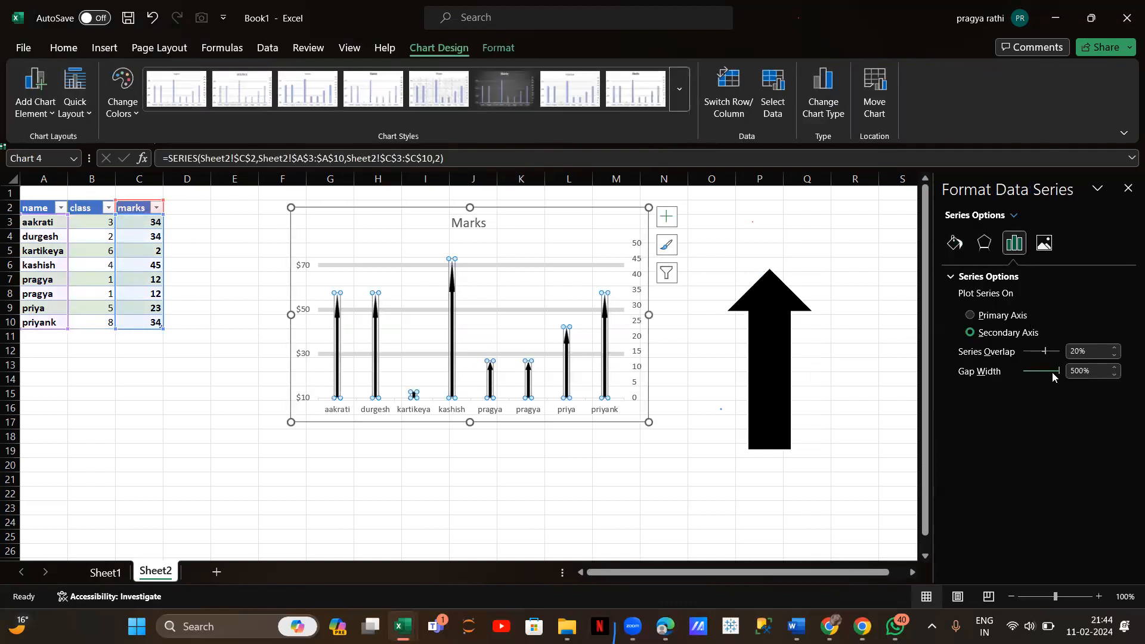
pyautogui.moveTo(1045, 353); pyautogui.dragTo(1032, 380)
pyautogui.click(797, 478)
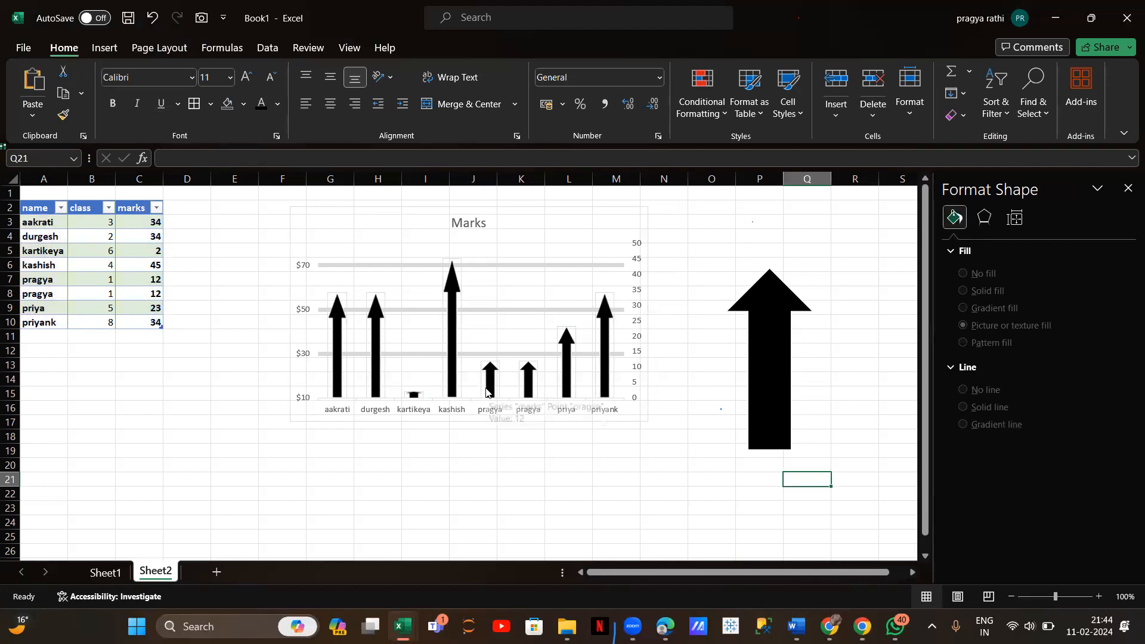
# Step: Insert a default column chart from the year and amount table on Sheet1, shrink it and place it beside the table
pyautogui.click(103, 573)
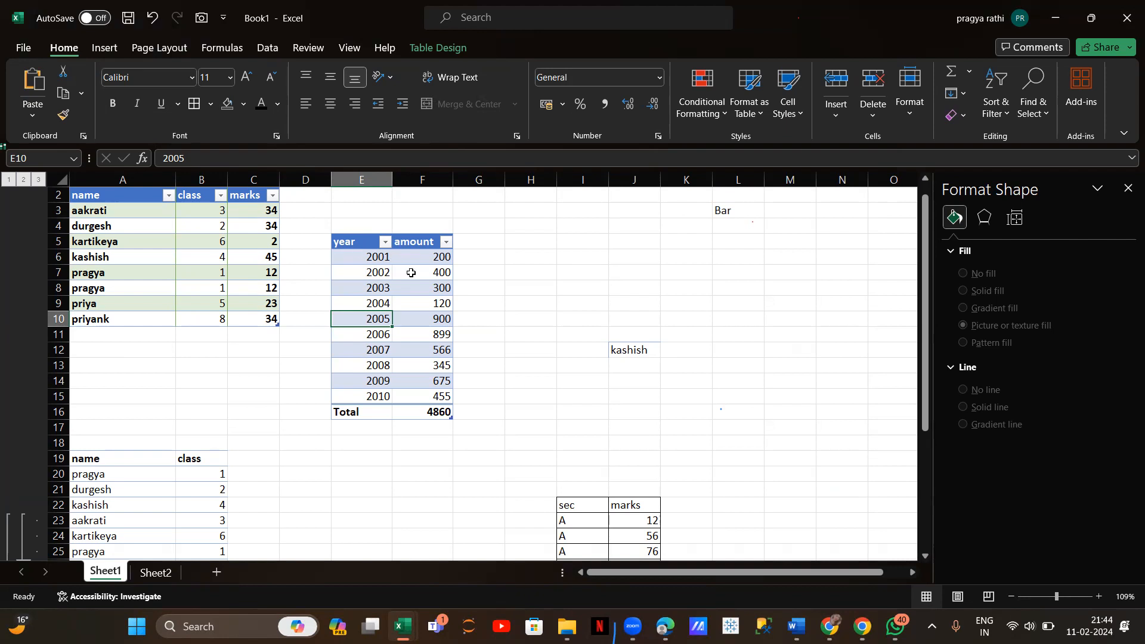
pyautogui.click(365, 264)
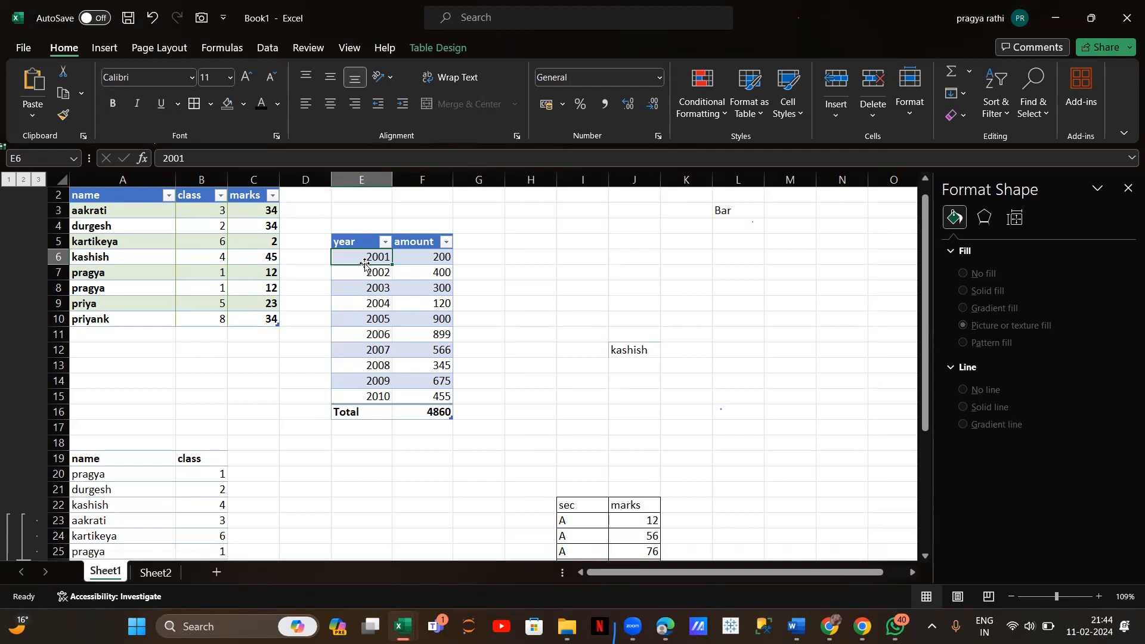
pyautogui.hotkey('alt', 'F1')
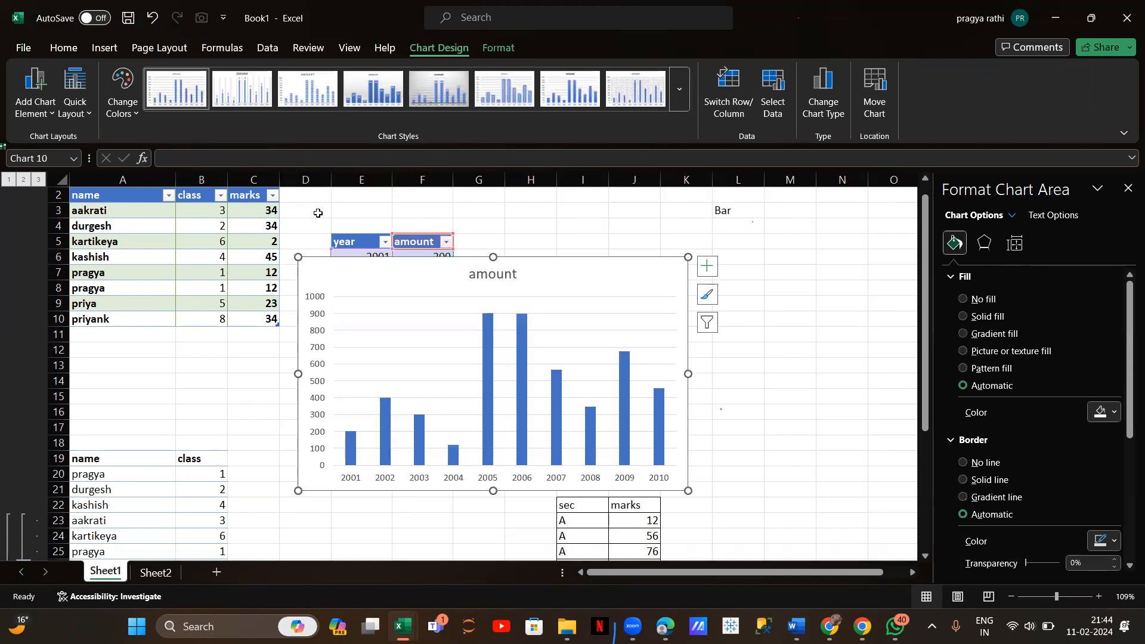
pyautogui.moveTo(297, 255); pyautogui.dragTo(369, 320)
pyautogui.moveTo(466, 344); pyautogui.dragTo(634, 269)
# Step: Copy the year and amount data for 2001 to 2010 with its headers, without the total, into a new sheet at G2
pyautogui.moveTo(373, 247); pyautogui.dragTo(441, 398)
pyautogui.hotkey('ctrl', 'c')
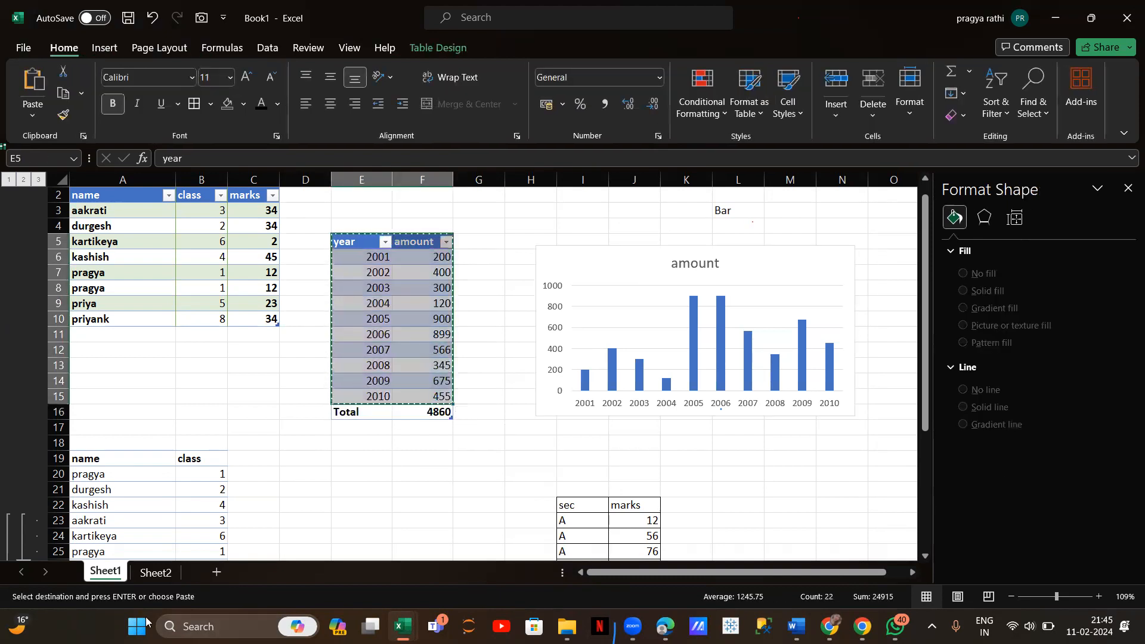
pyautogui.click(154, 572)
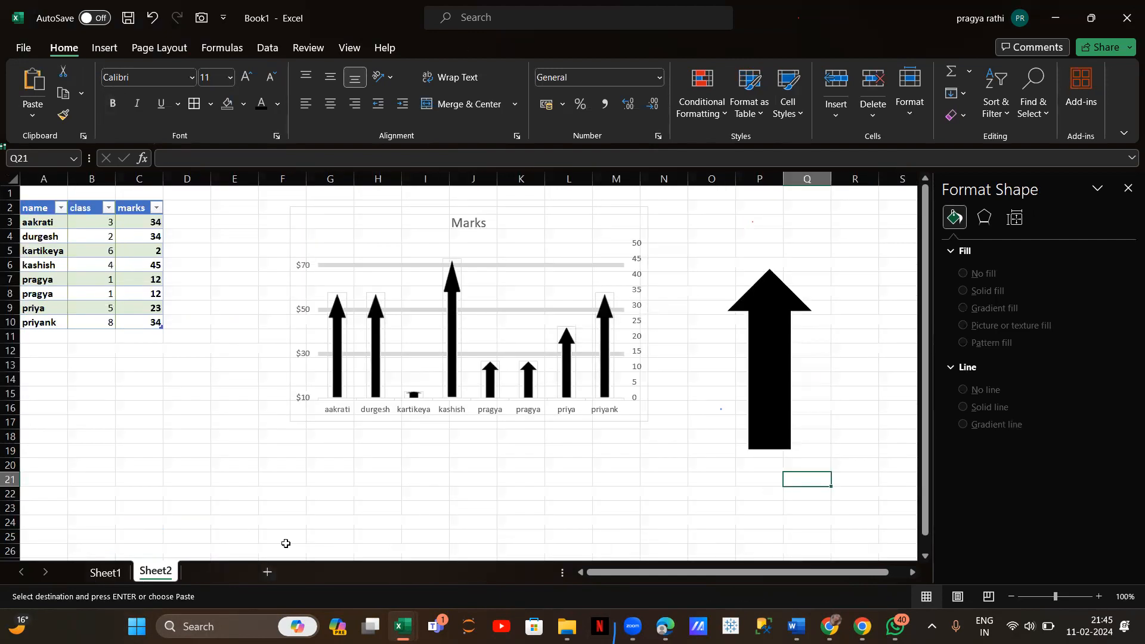
pyautogui.click(351, 206)
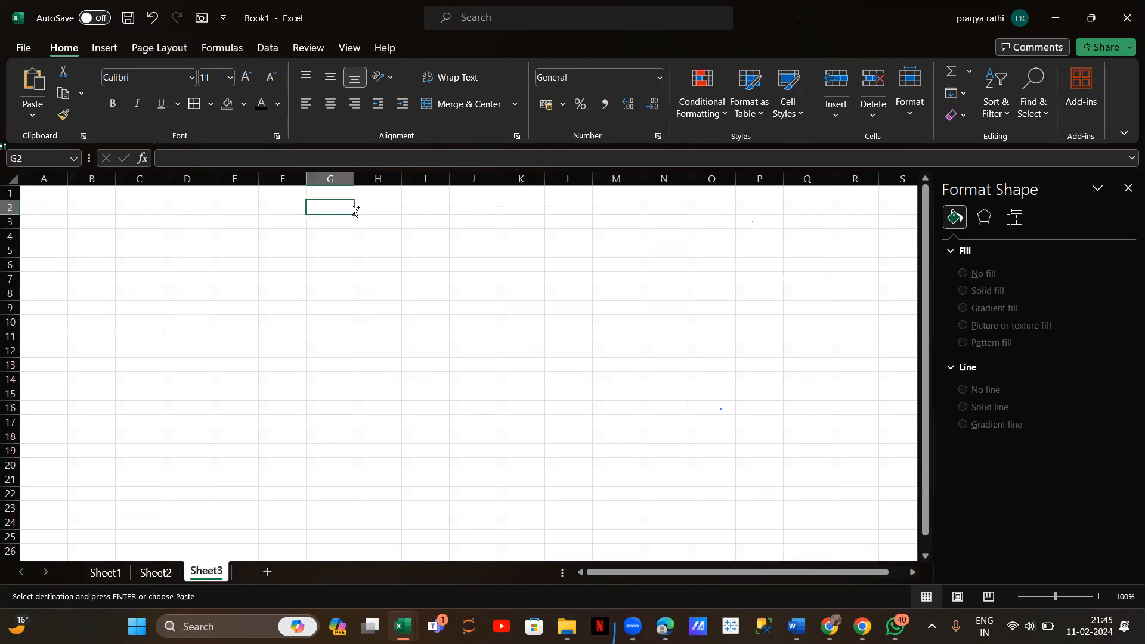
pyautogui.hotkey('ctrl', 'v')
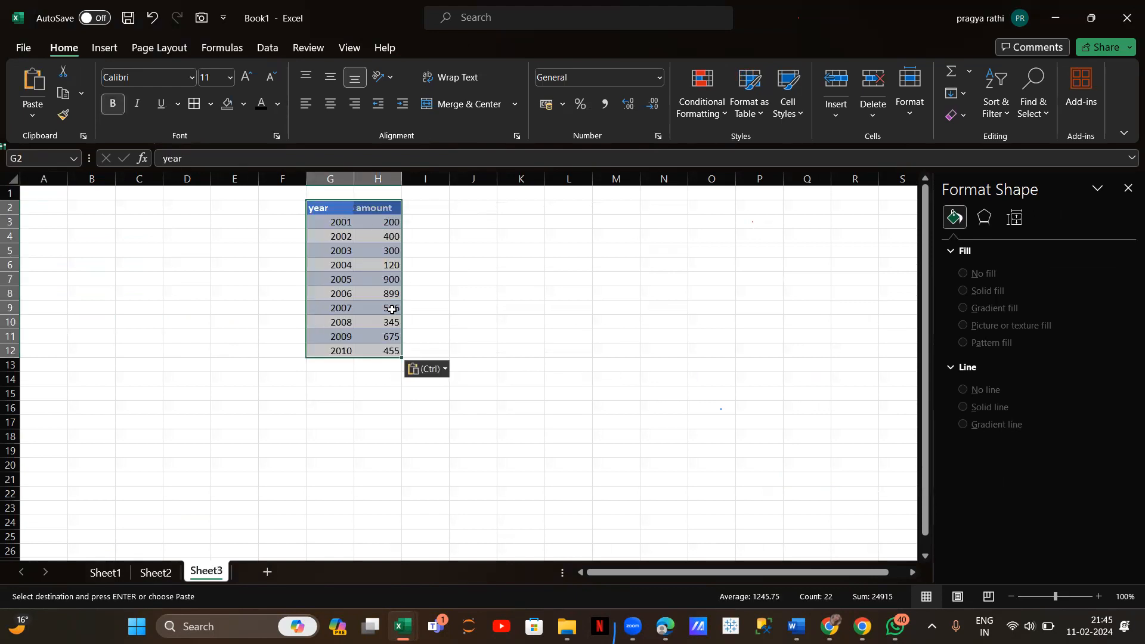
pyautogui.press('super+F1')
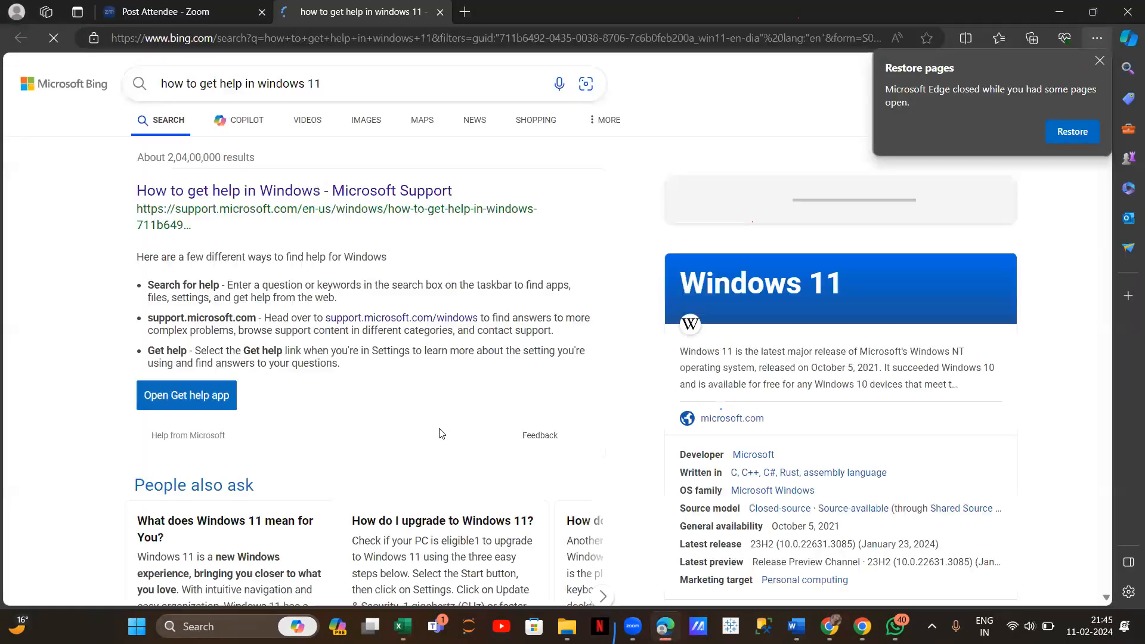
pyautogui.click(1060, 12)
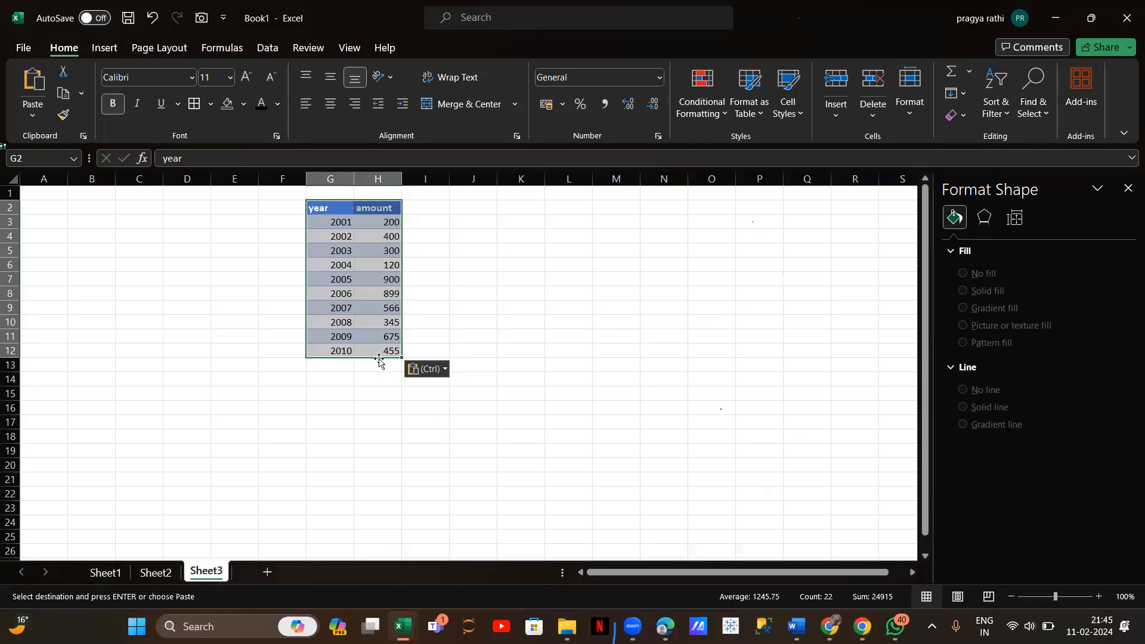
pyautogui.click(476, 337)
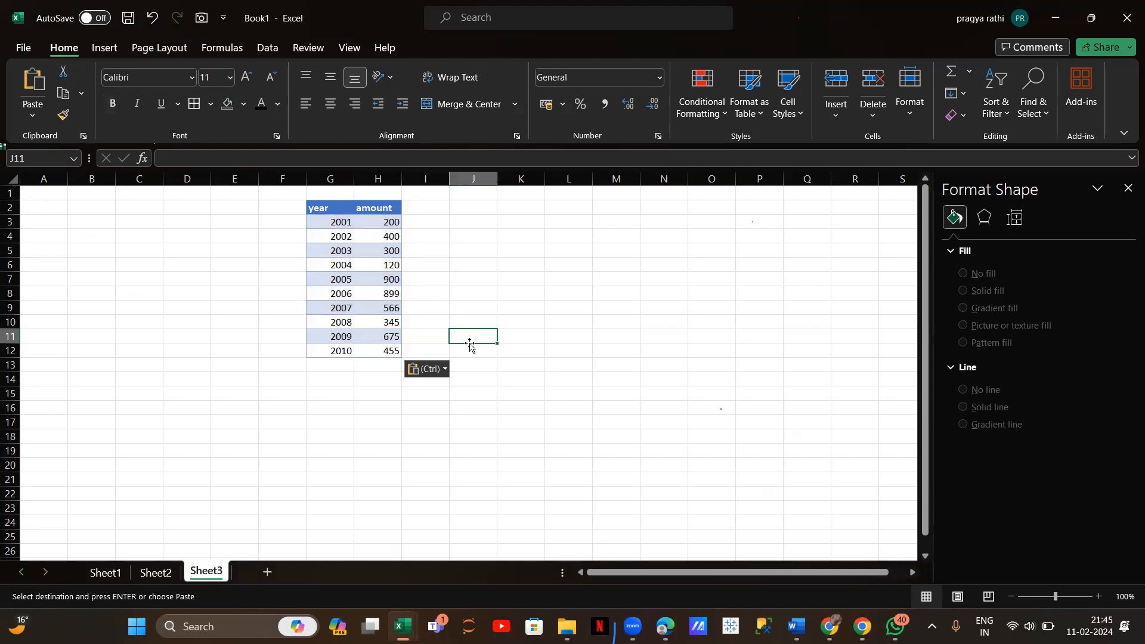
pyautogui.press('F12')
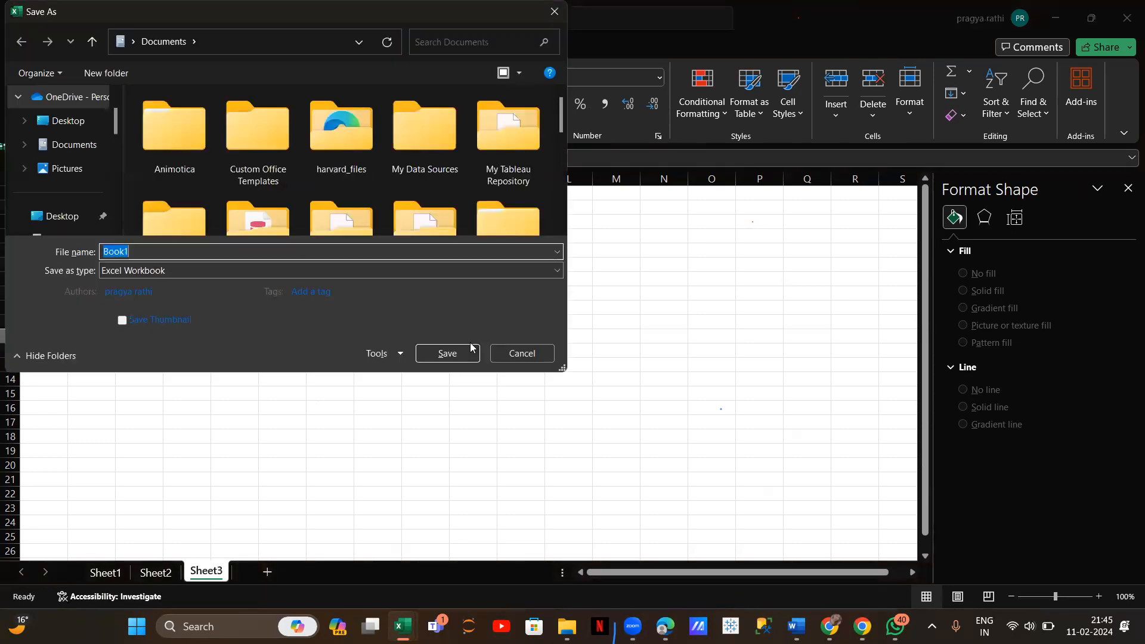
pyautogui.click(554, 10)
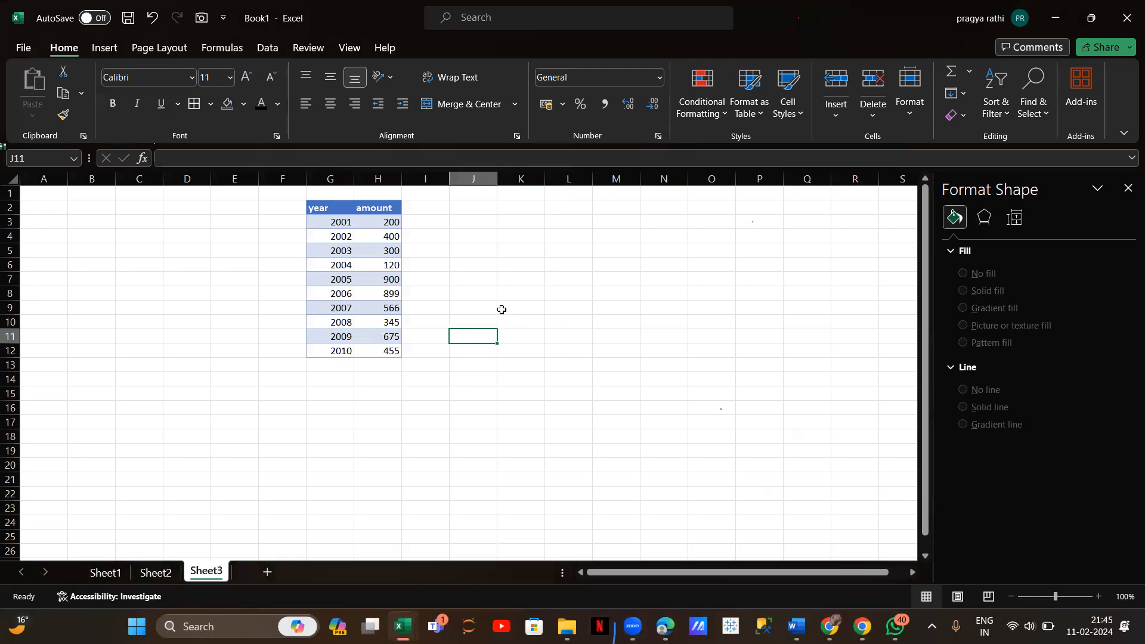
pyautogui.hotkey('alt', 'F1')
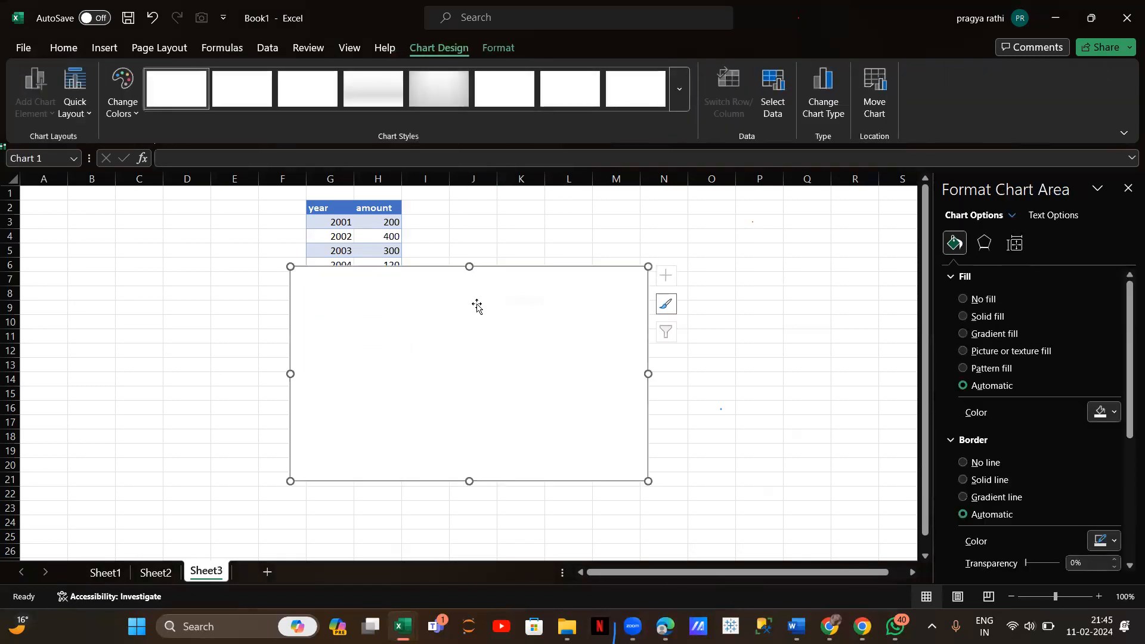
pyautogui.rightClick(613, 287)
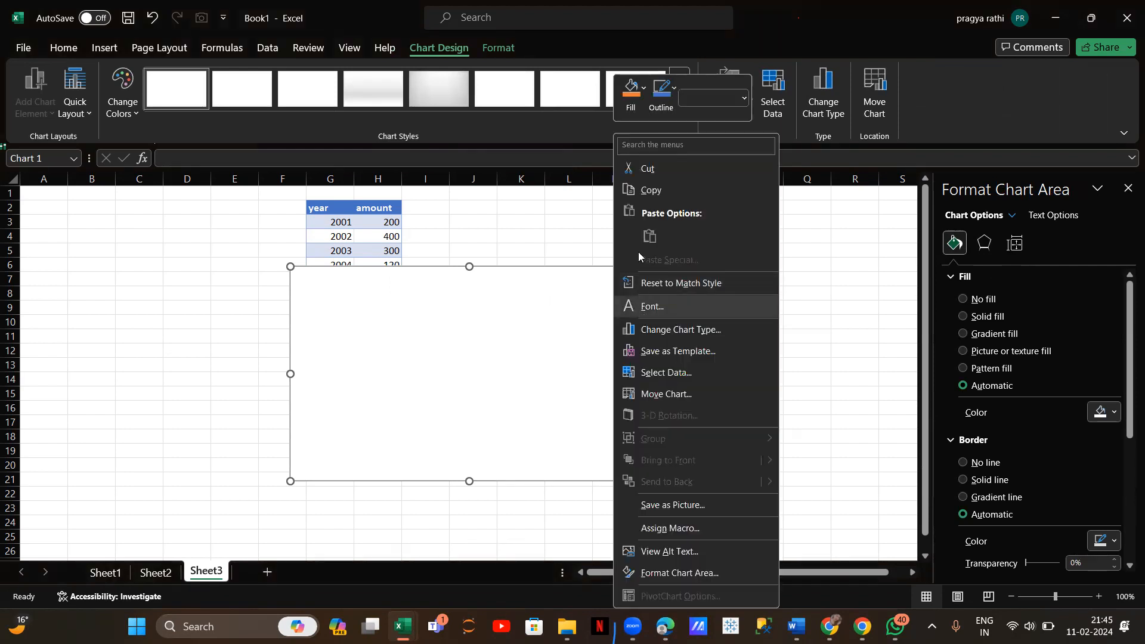
pyautogui.click(648, 169)
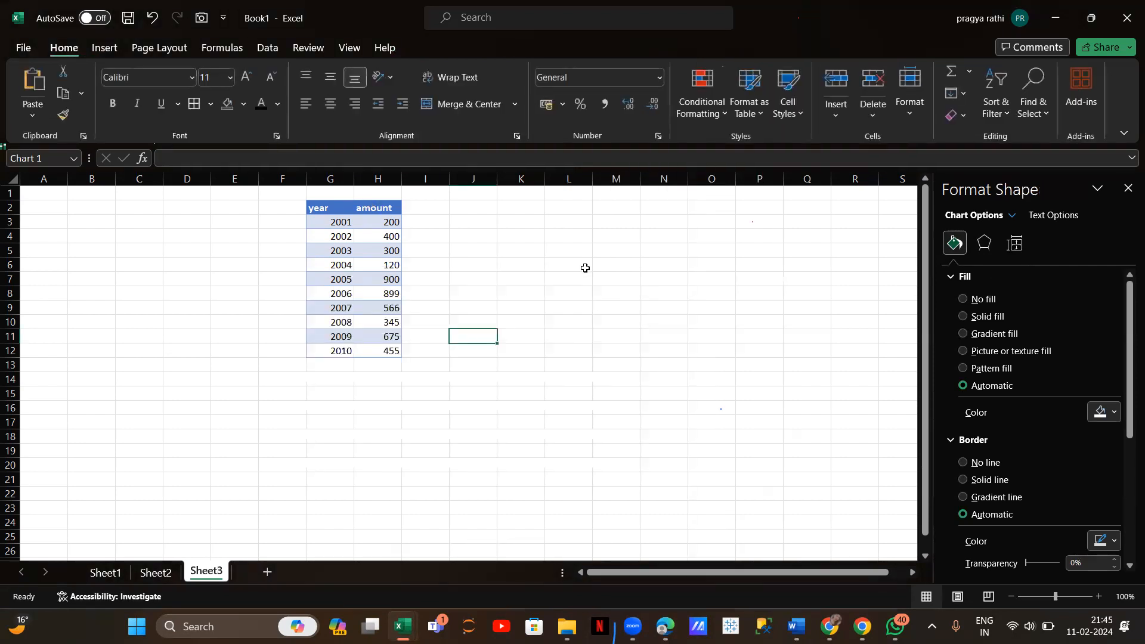
# Step: Insert a default column chart from G2:H12 on Sheet3 and place it beside the data
pyautogui.moveTo(321, 208); pyautogui.dragTo(387, 352)
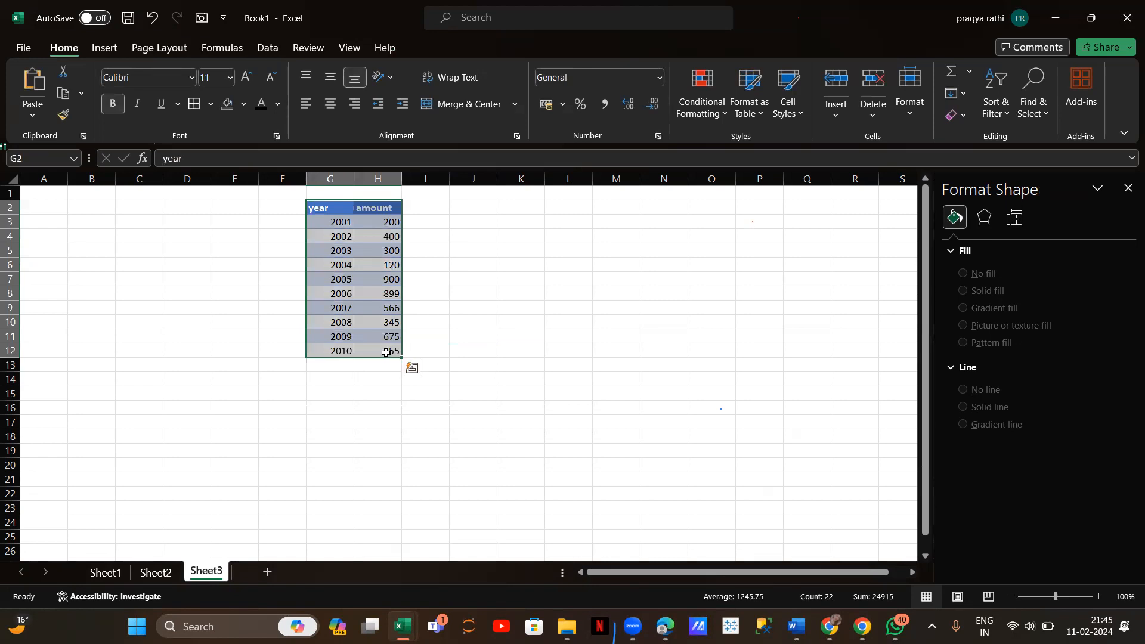
pyautogui.hotkey('alt', 'F1')
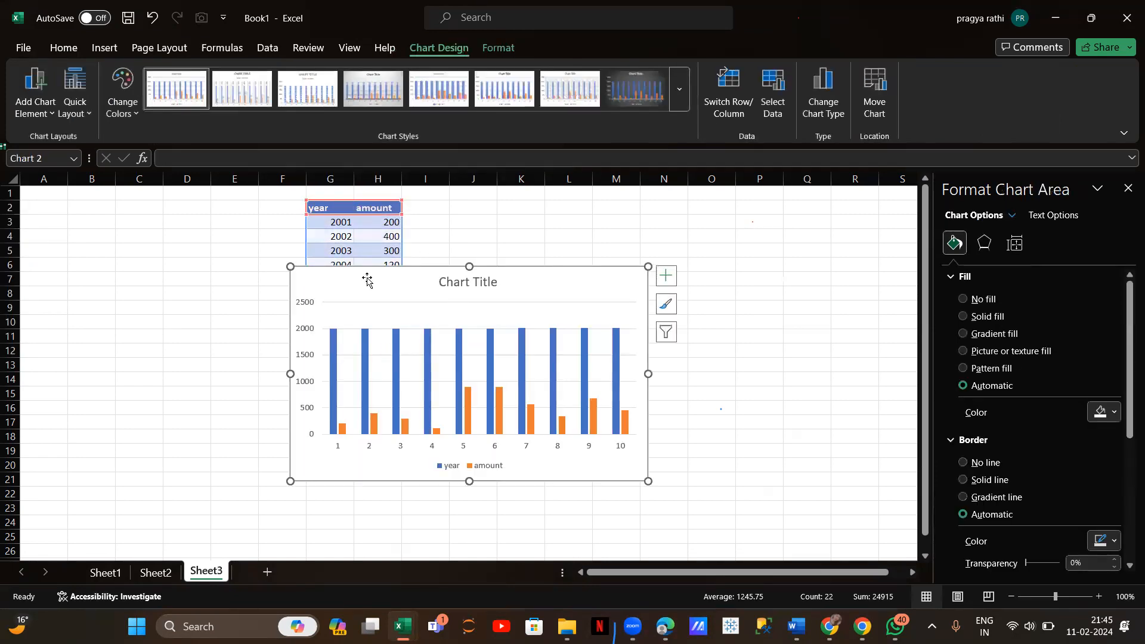
pyautogui.moveTo(404, 285); pyautogui.dragTo(590, 253)
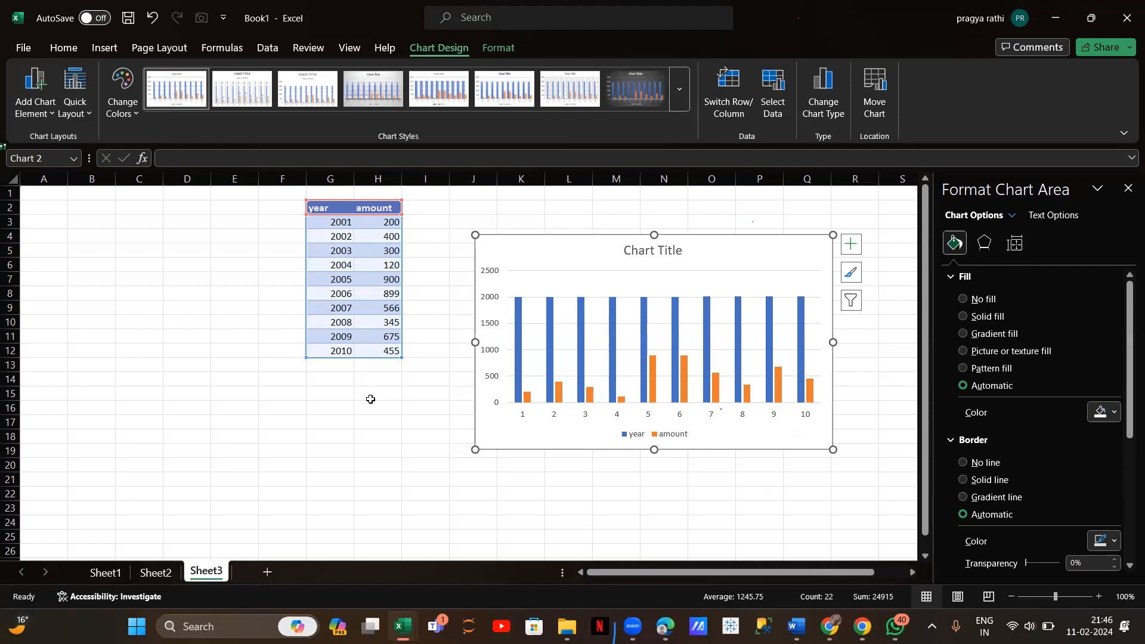
# Step: Examine the series and categories listed in the new chart's filters
pyautogui.click(849, 303)
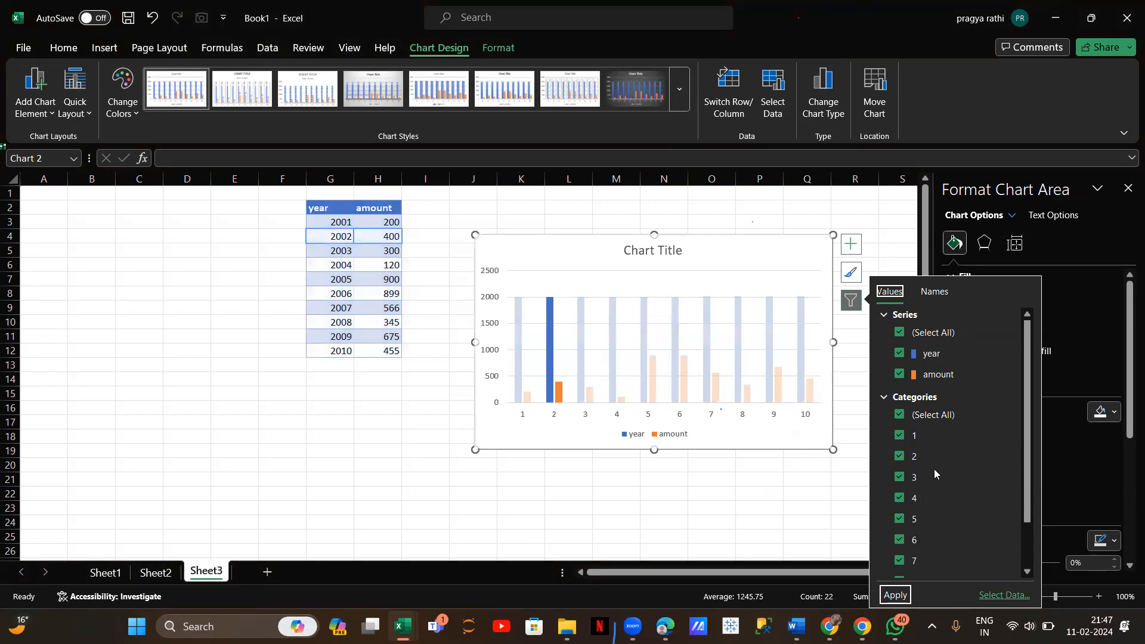
pyautogui.scroll(-1, 934, 469)
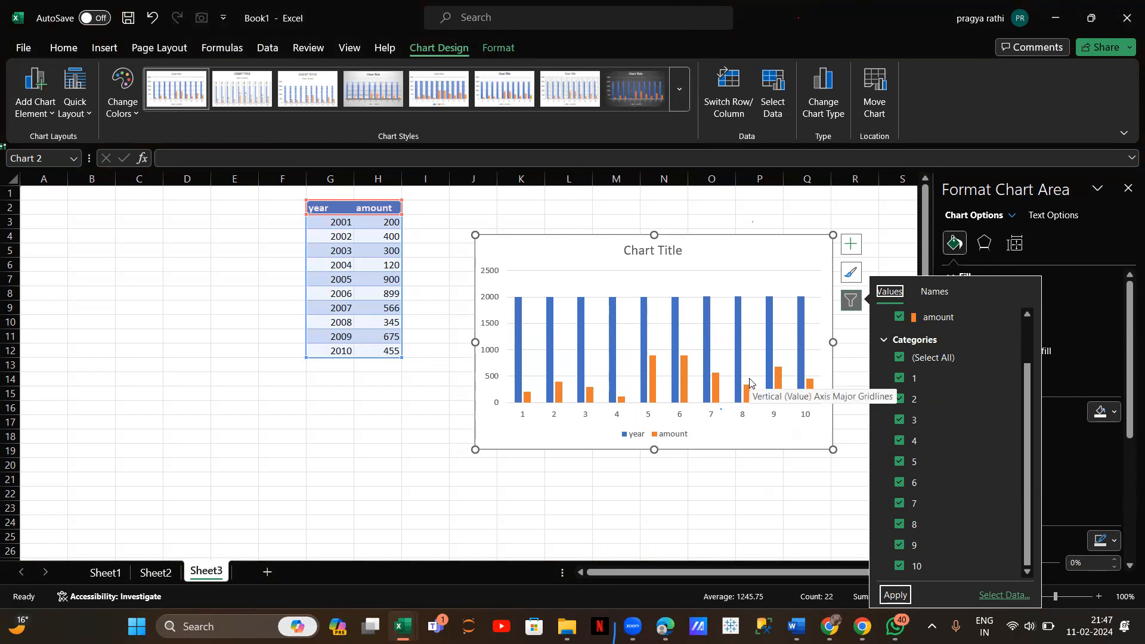
pyautogui.click(510, 435)
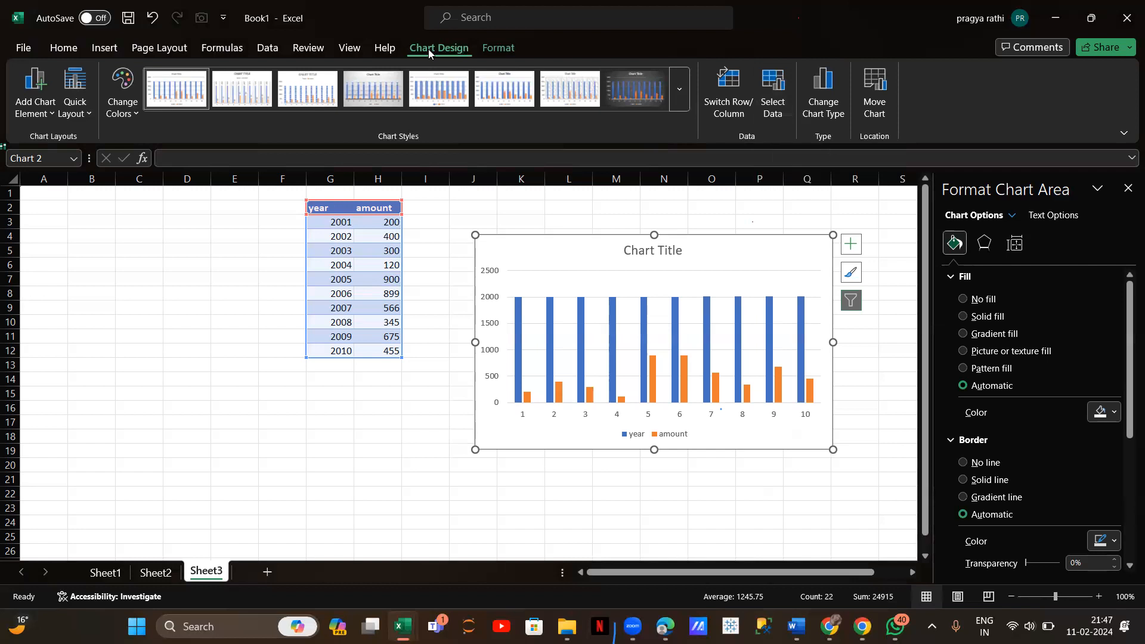
# Step: Remove the year series from the chart's data source and use the years in G3:G12 as horizontal axis labels
pyautogui.click(771, 98)
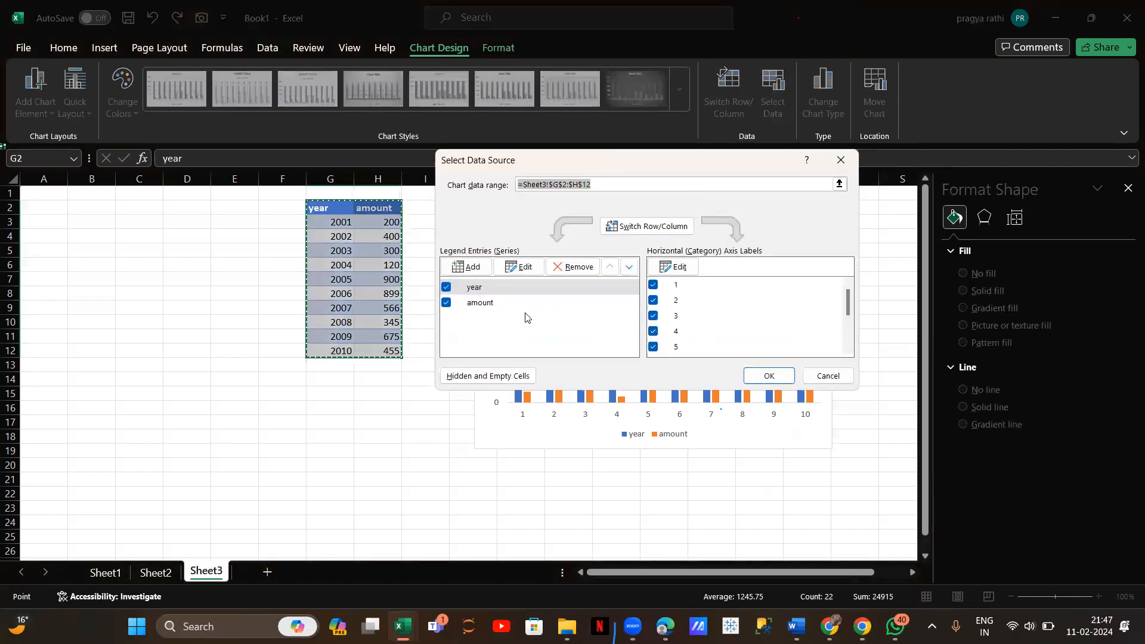
pyautogui.click(577, 267)
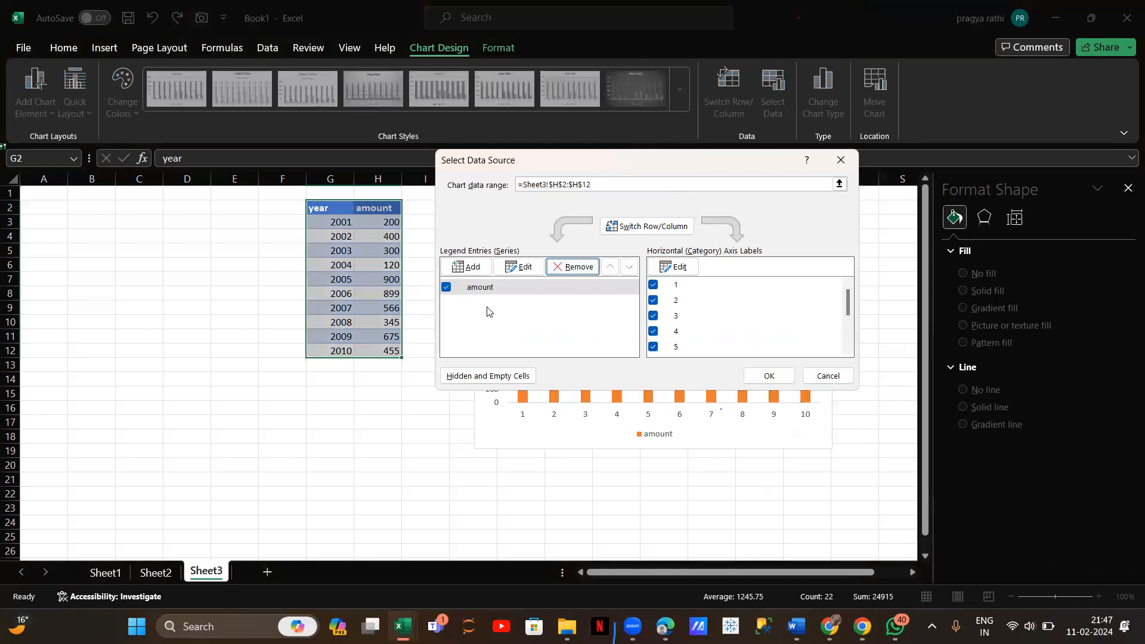
pyautogui.click(674, 267)
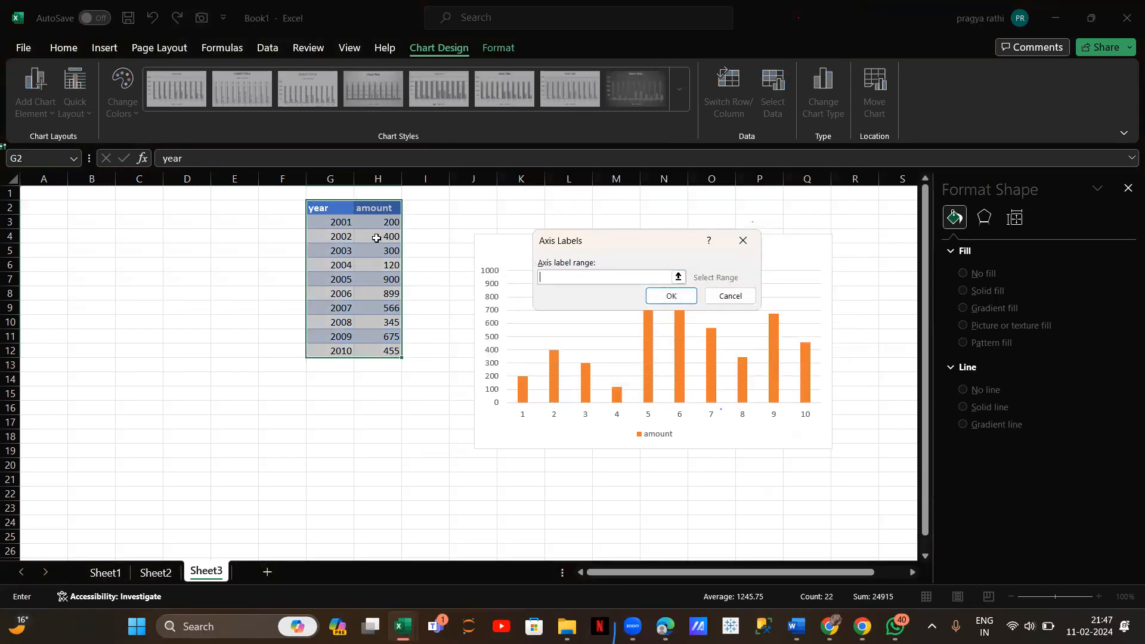
pyautogui.moveTo(326, 223); pyautogui.dragTo(332, 351)
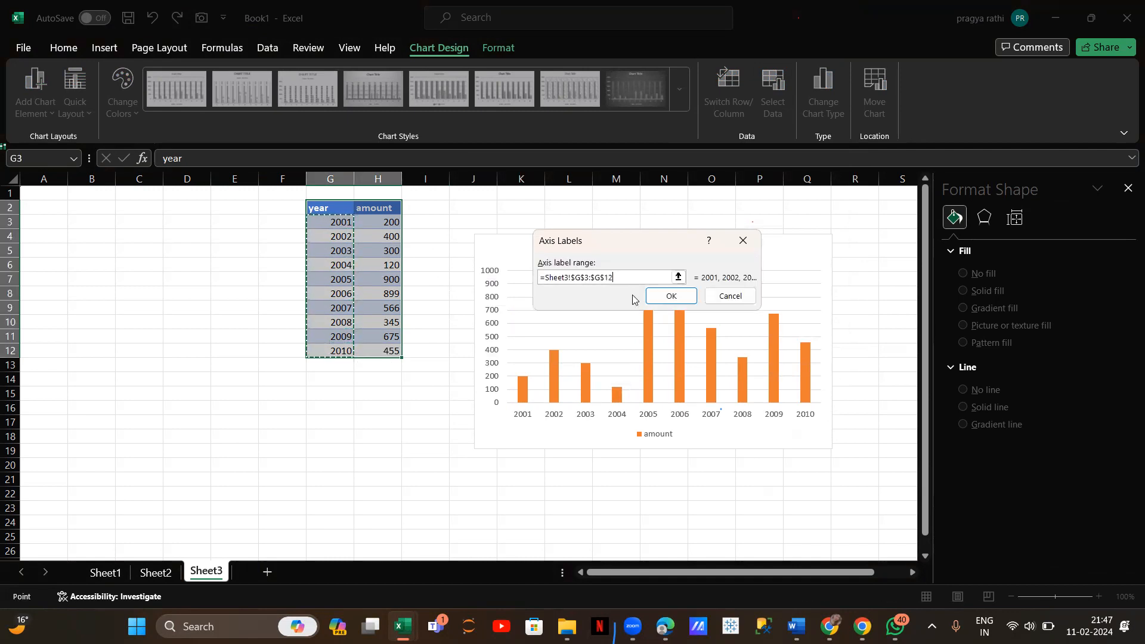
pyautogui.click(669, 297)
pyautogui.click(767, 375)
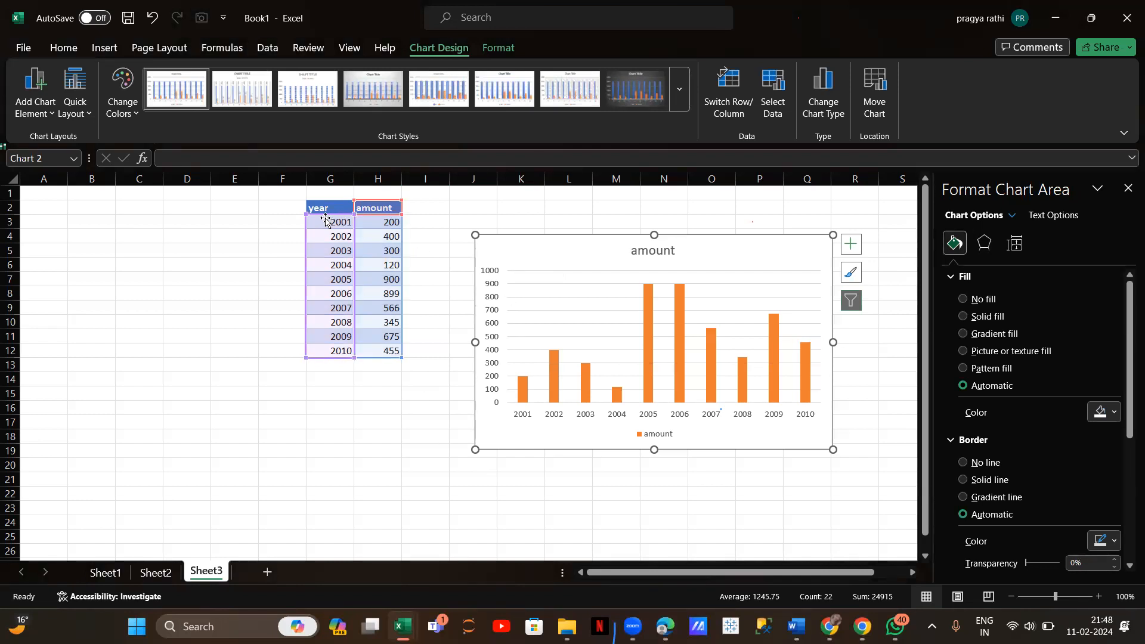
# Step: Insert a second default column chart from G2:H12 and move it over the first chart on Sheet3
pyautogui.moveTo(326, 209); pyautogui.dragTo(385, 349)
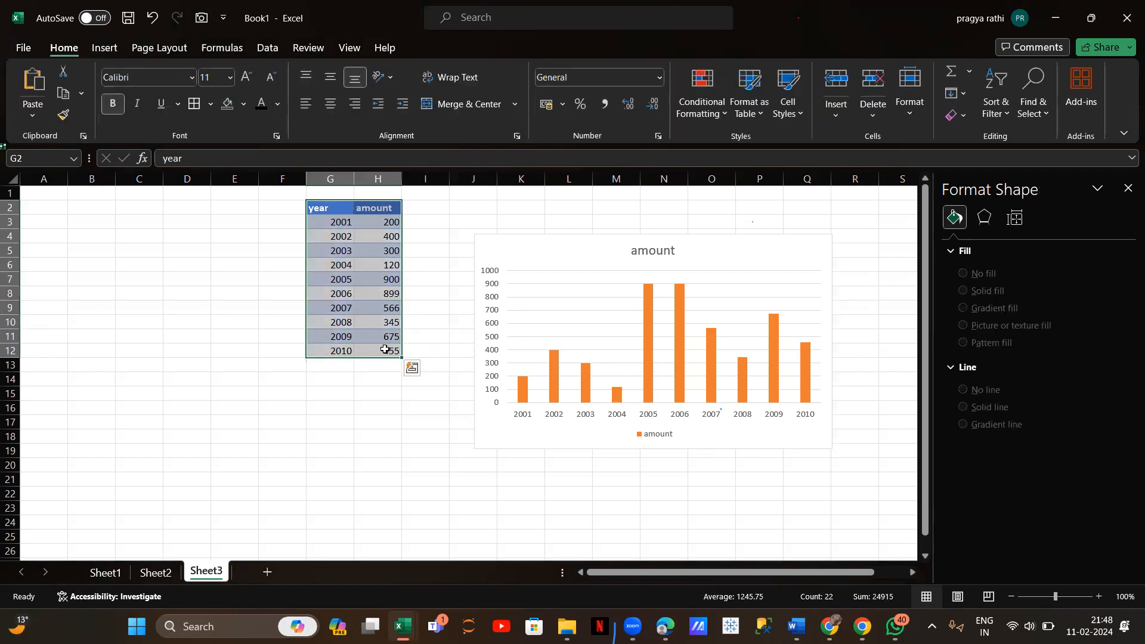
pyautogui.hotkey('alt', 'F1')
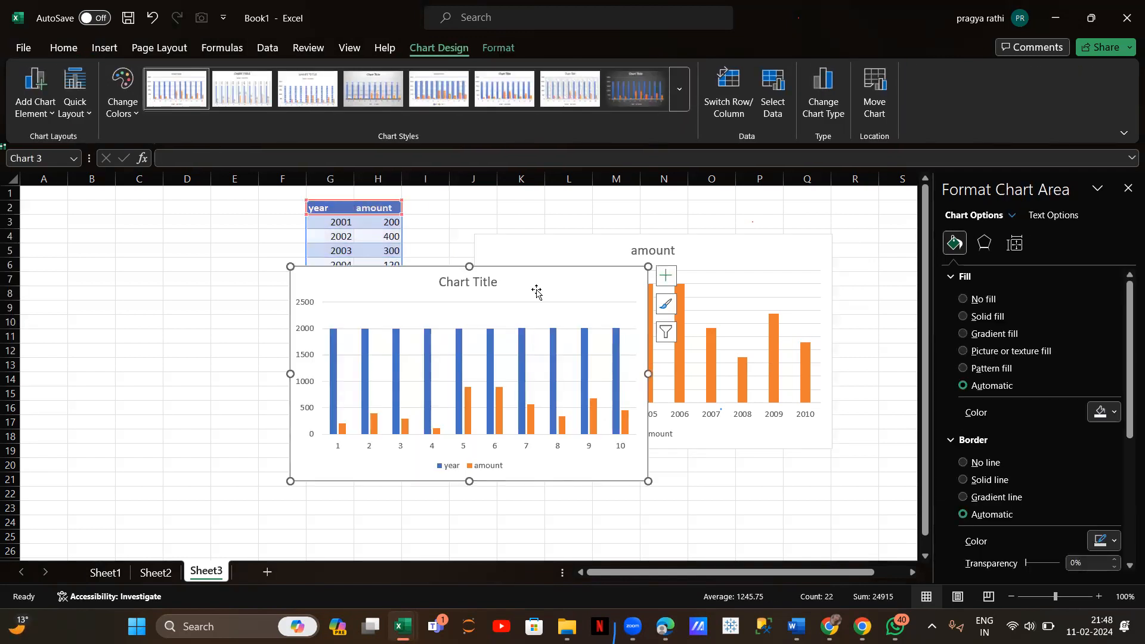
pyautogui.moveTo(545, 288); pyautogui.dragTo(701, 236)
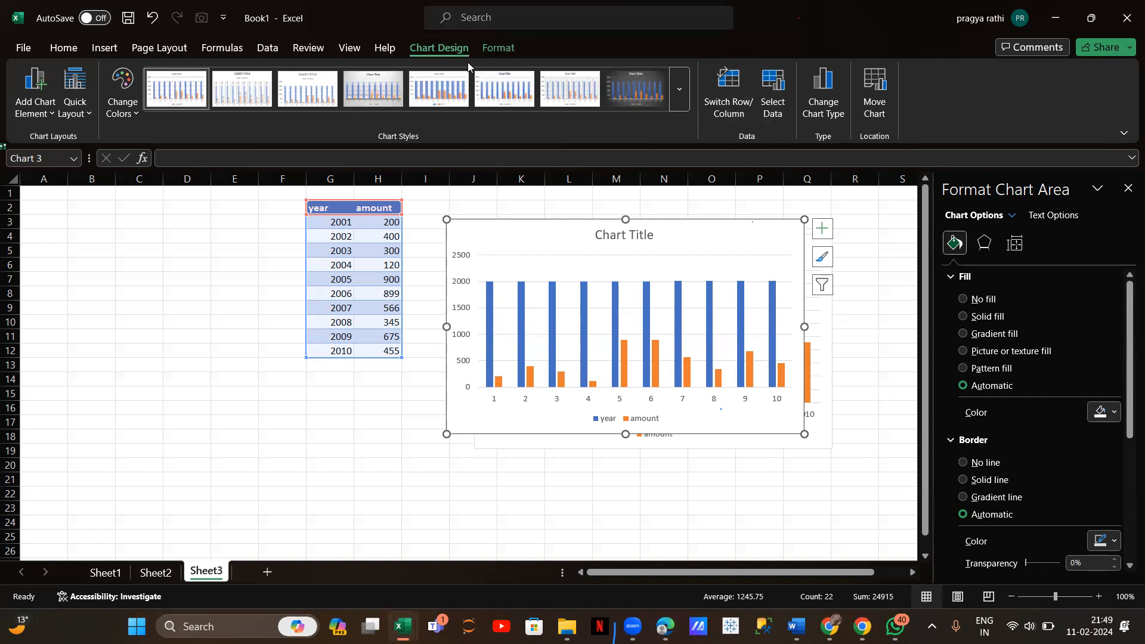
# Step: In the second chart's data source, remove the year series and set the horizontal axis label range to G3:G12
pyautogui.click(773, 118)
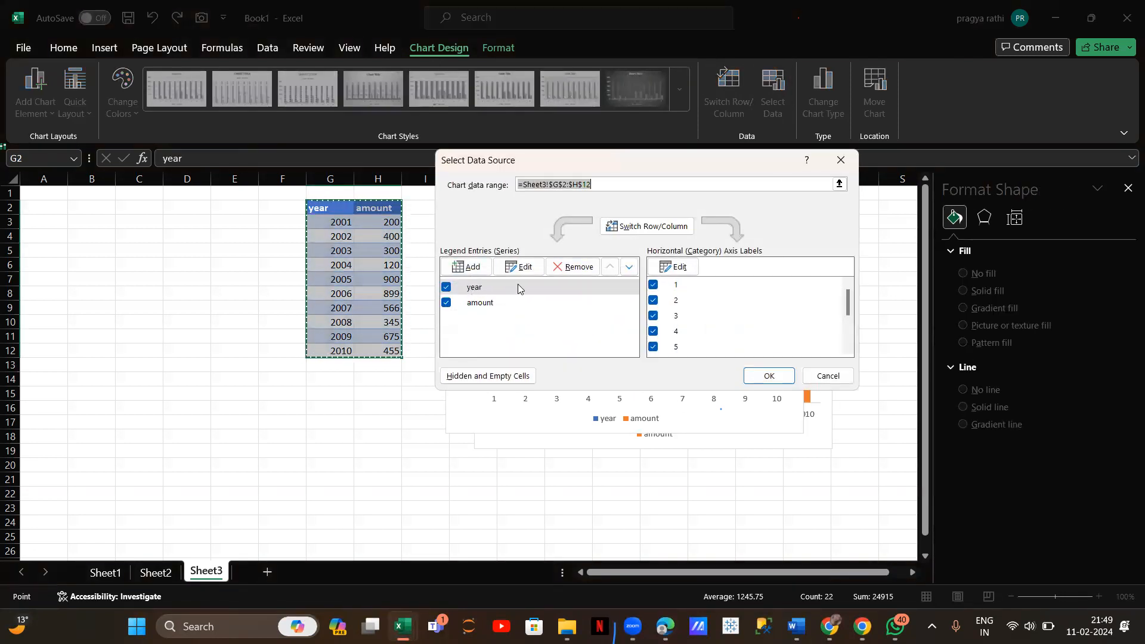
pyautogui.click(574, 267)
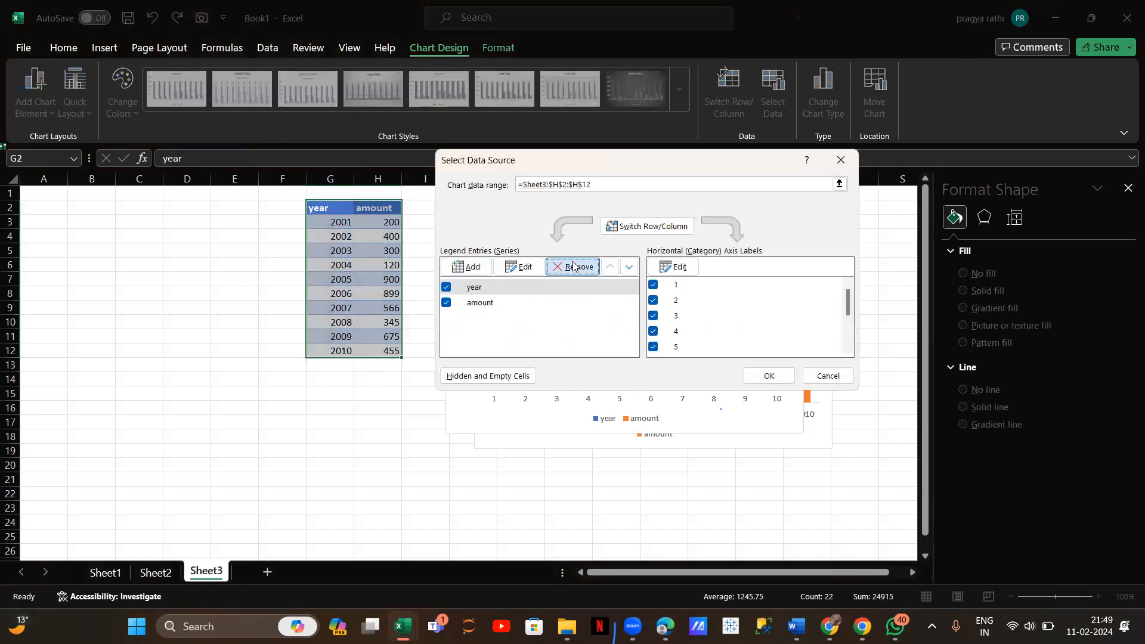
pyautogui.click(678, 268)
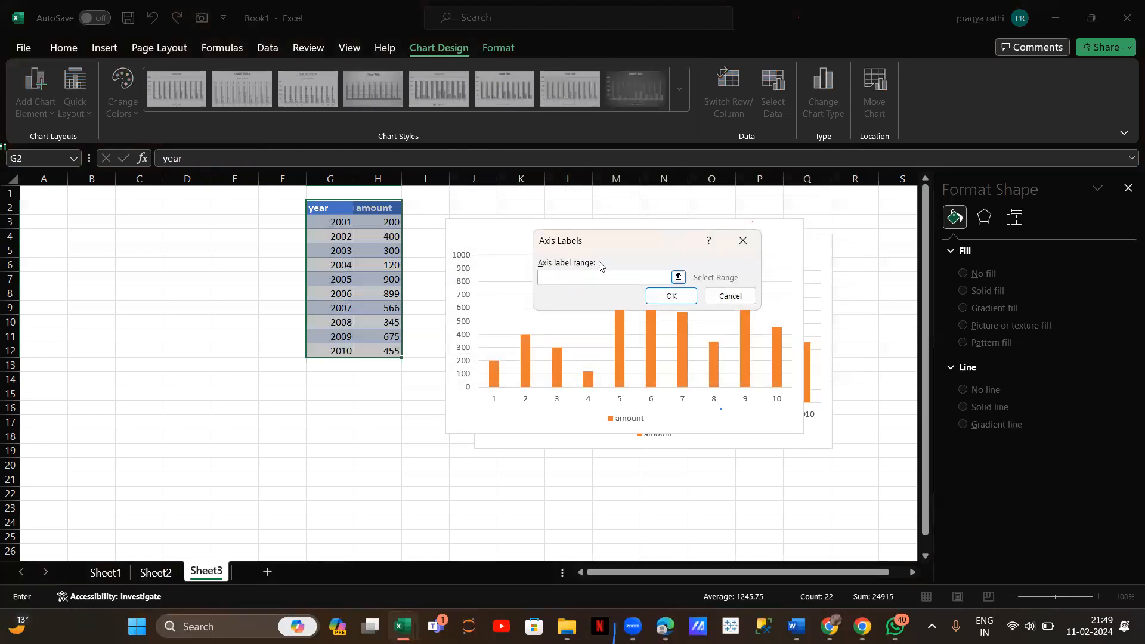
pyautogui.moveTo(333, 222); pyautogui.dragTo(342, 346)
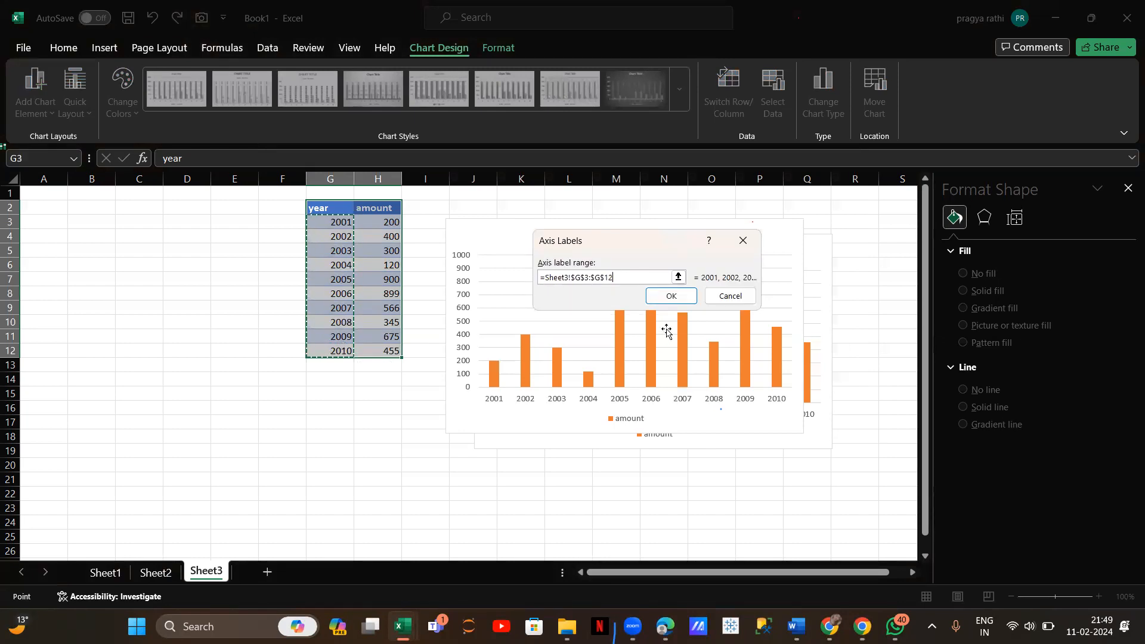
pyautogui.click(677, 297)
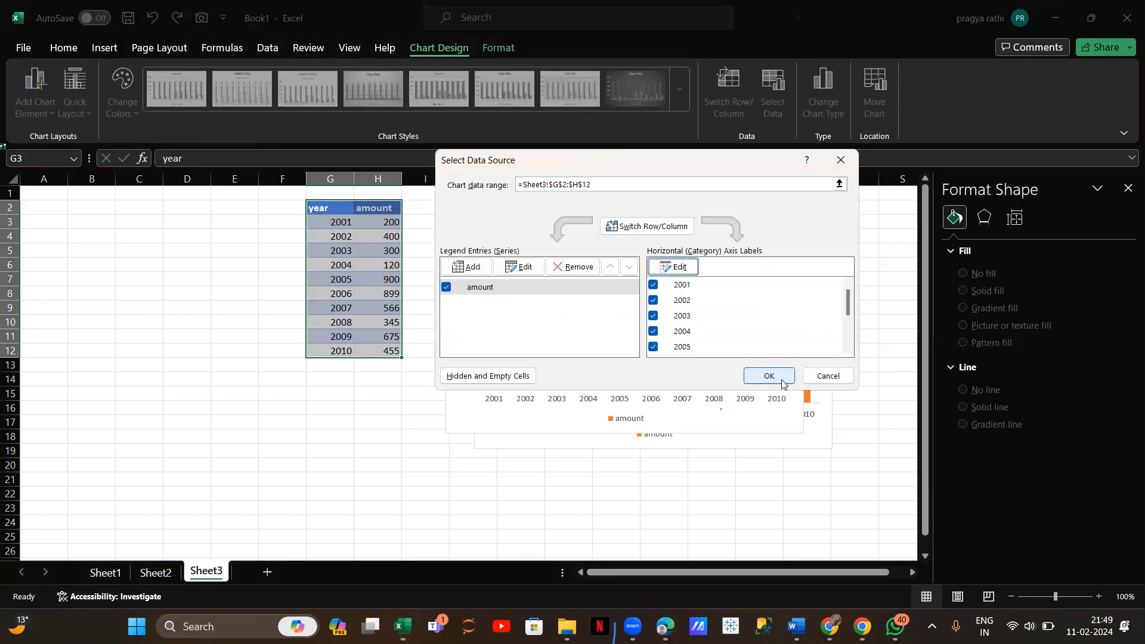
pyautogui.click(768, 377)
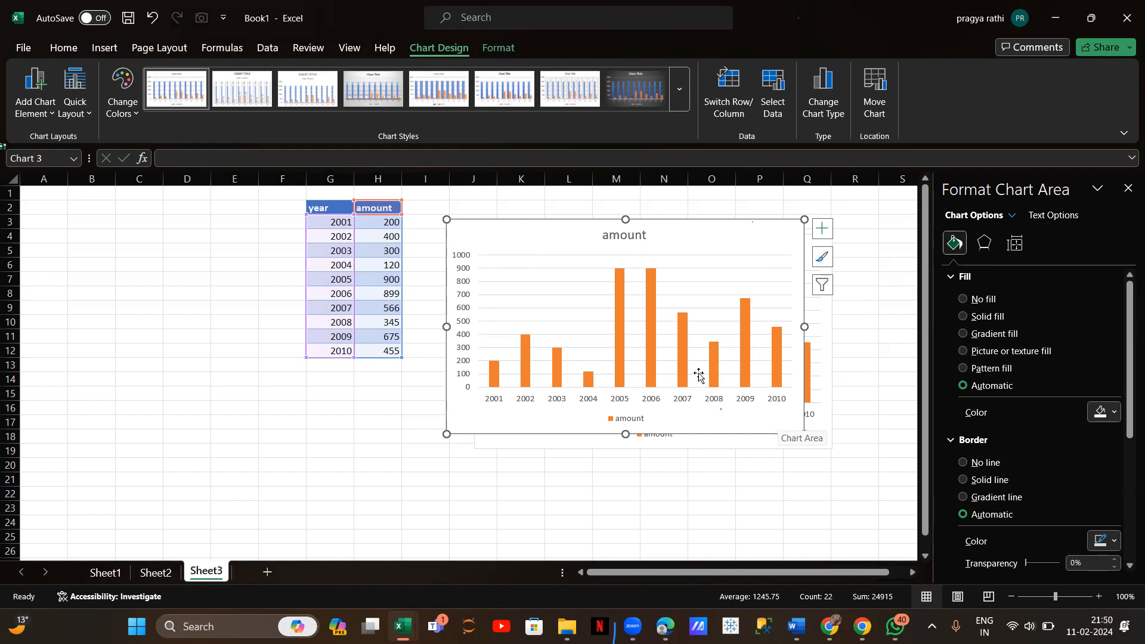
# Step: Delete the second amount chart on Sheet3, close the formatting pane and select the remaining chart
pyautogui.press('Delete')
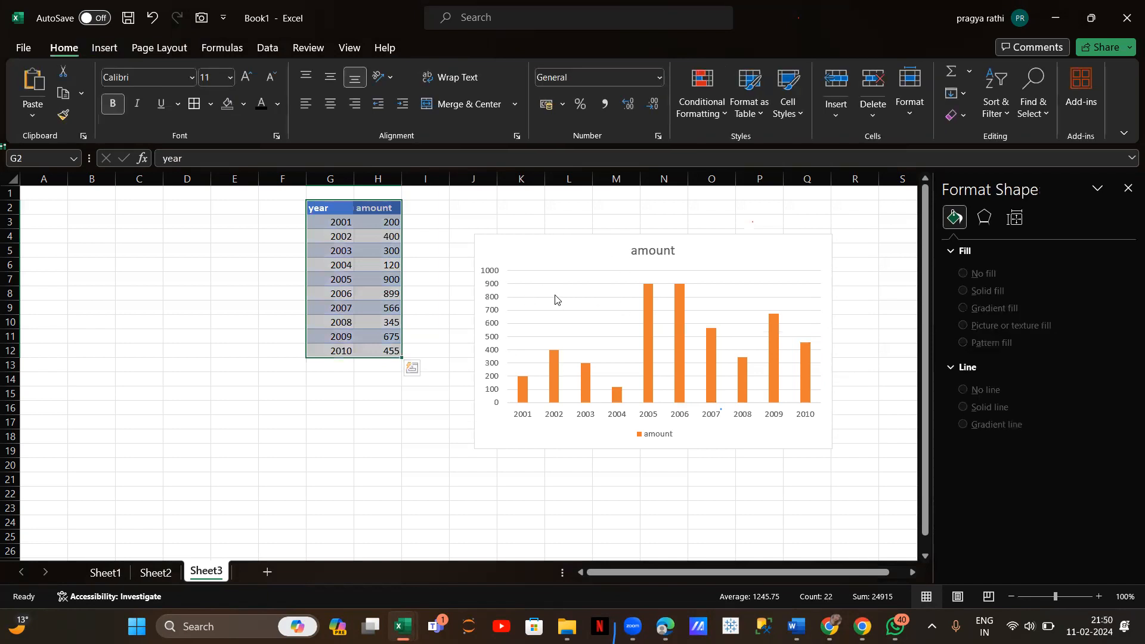
pyautogui.click(1127, 200)
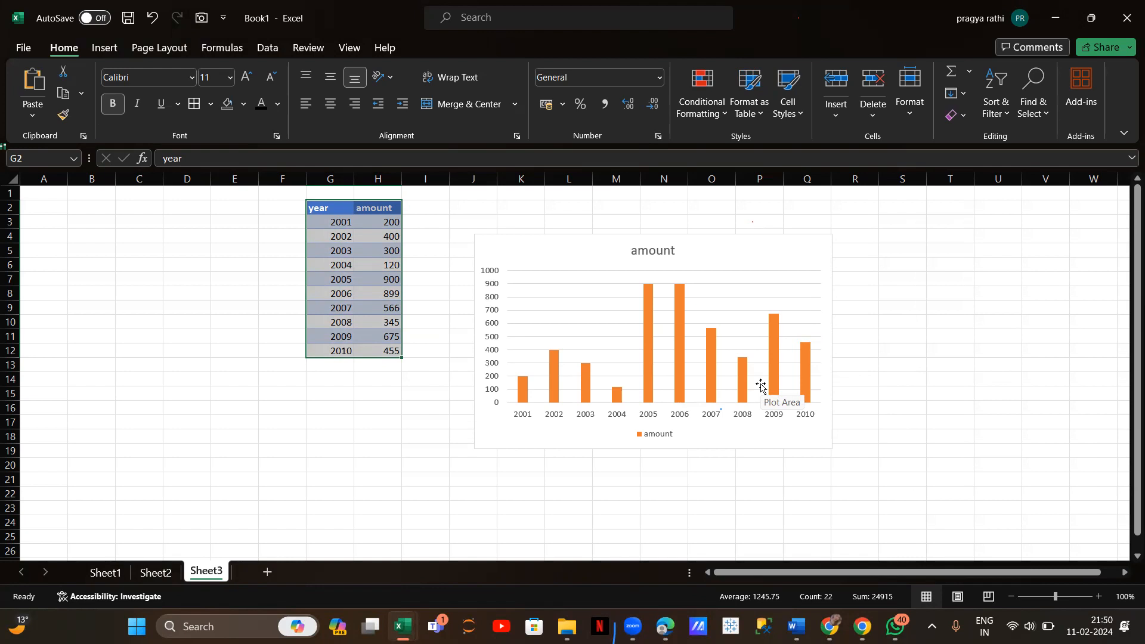
pyautogui.hscroll(3, 969, 384)
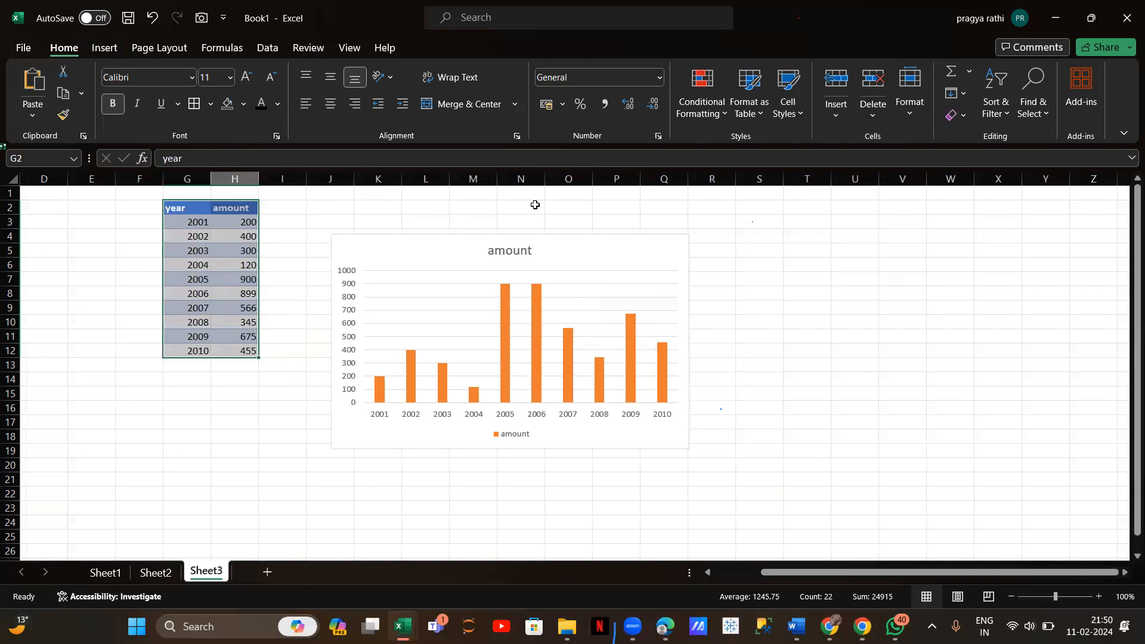
pyautogui.click(428, 263)
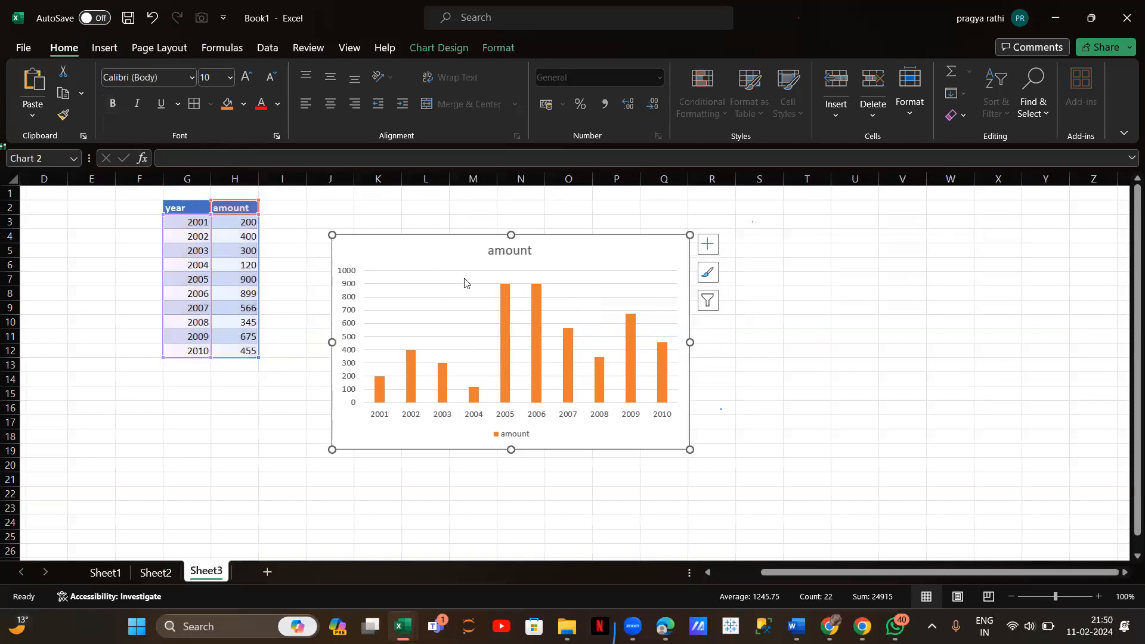
pyautogui.hscroll(-3, 544, 365)
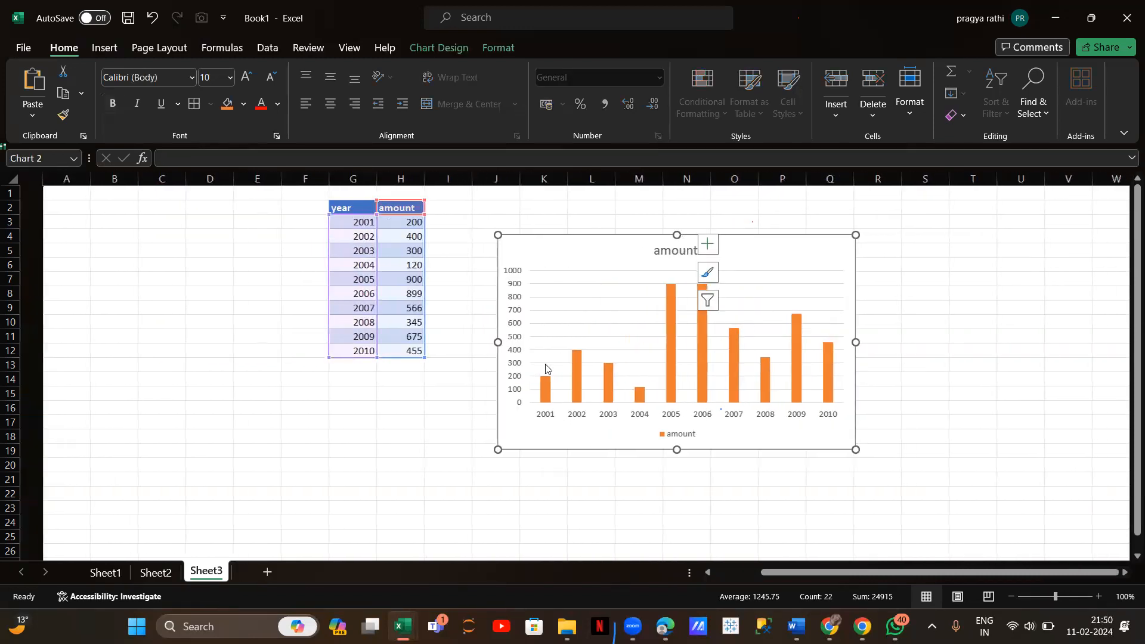
# Step: On Sheet1, fill the blank row 26 of the name and class list with a student's name and class 1
pyautogui.click(134, 579)
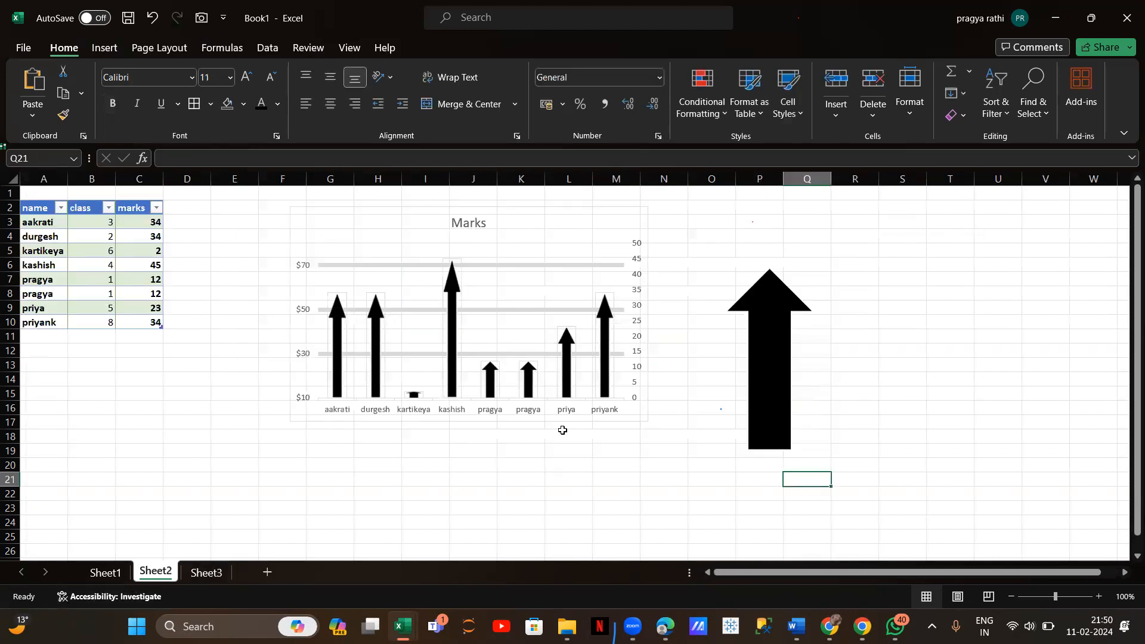
pyautogui.click(103, 574)
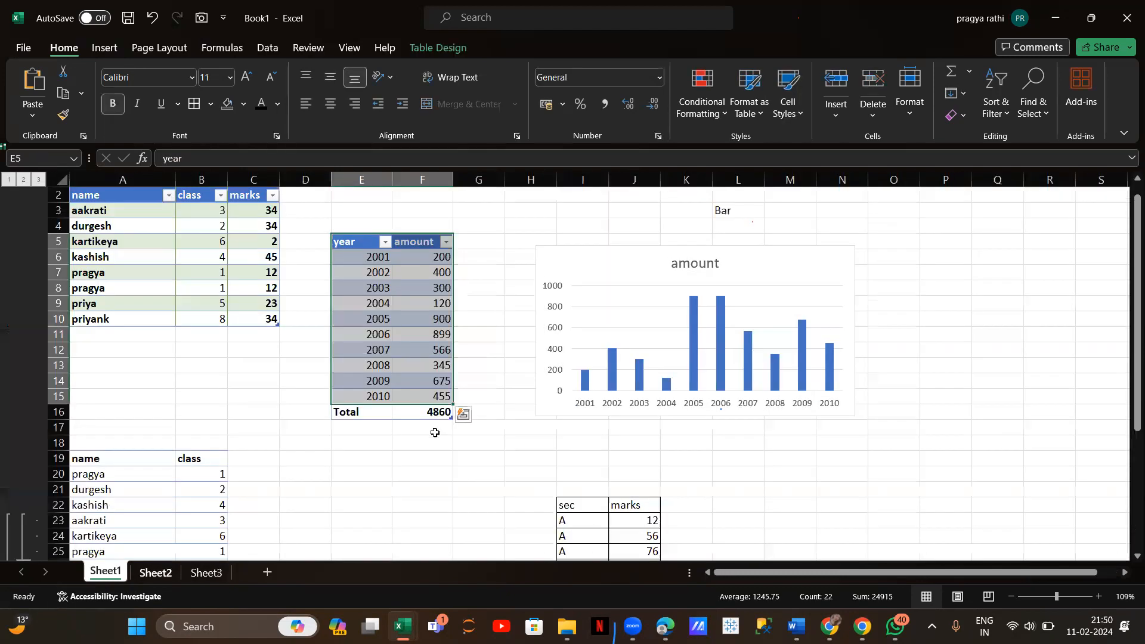
pyautogui.scroll(-5, 435, 426)
pyautogui.hscroll(3, 438, 430)
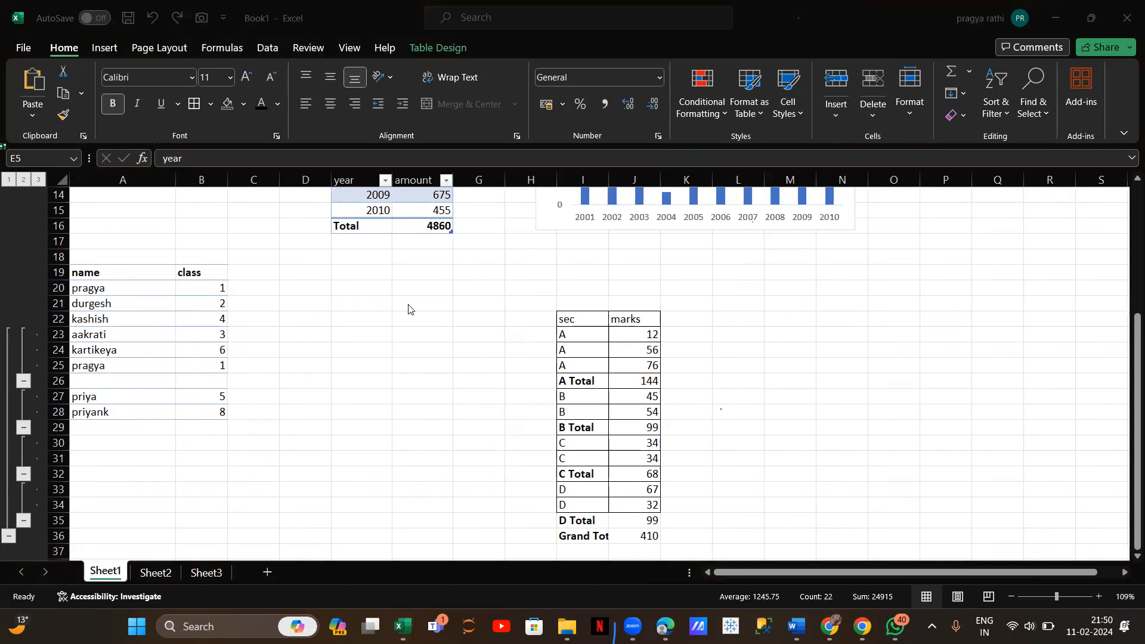
pyautogui.click(94, 381)
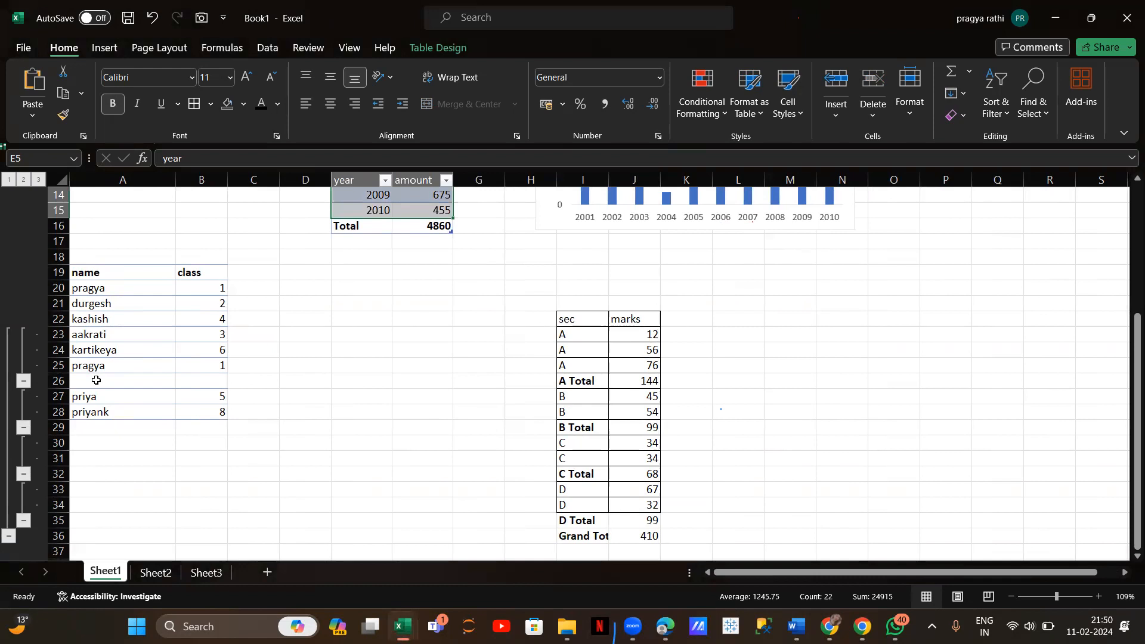
pyautogui.write('pragya')
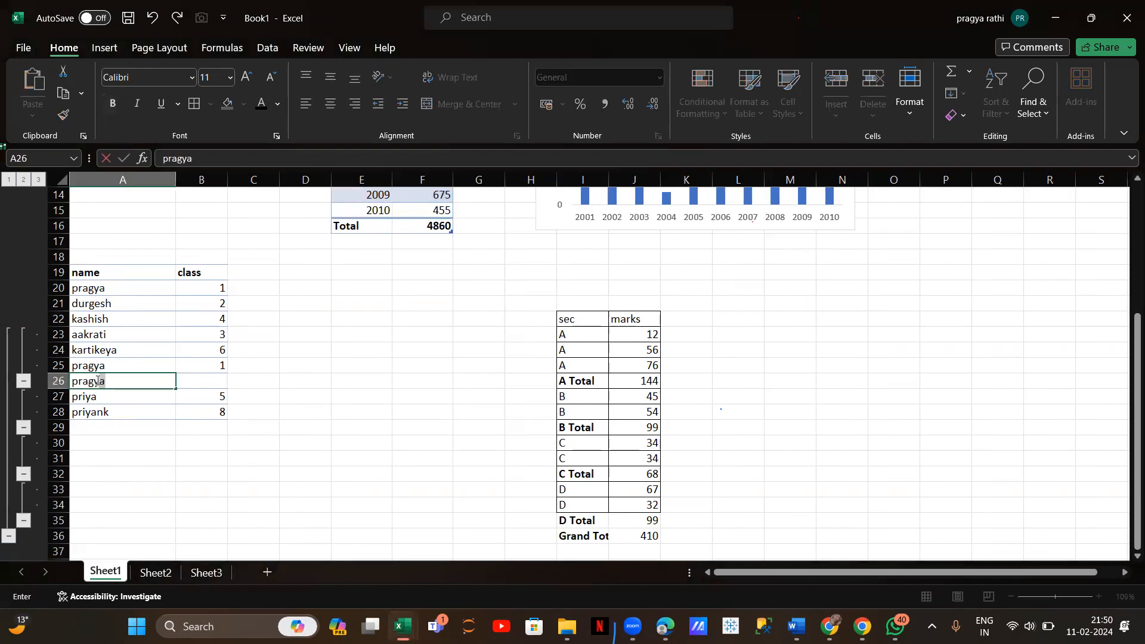
pyautogui.click(205, 382)
pyautogui.write('1')
pyautogui.click(300, 396)
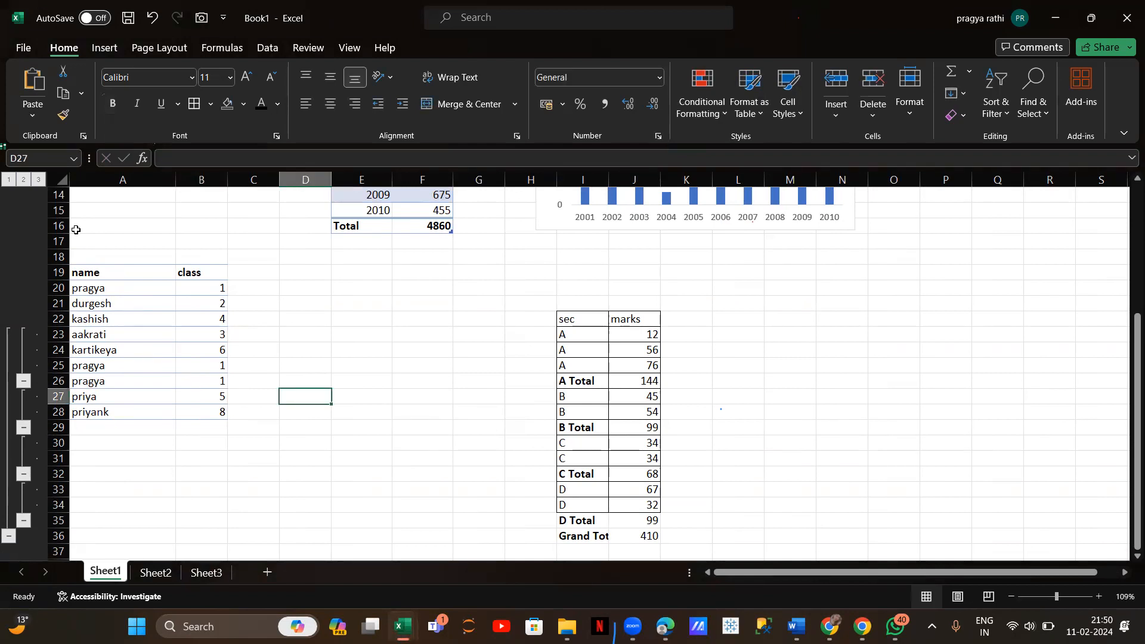
# Step: Convert the name and class list in A19:B28 into a table with headers
pyautogui.moveTo(103, 271); pyautogui.dragTo(193, 411)
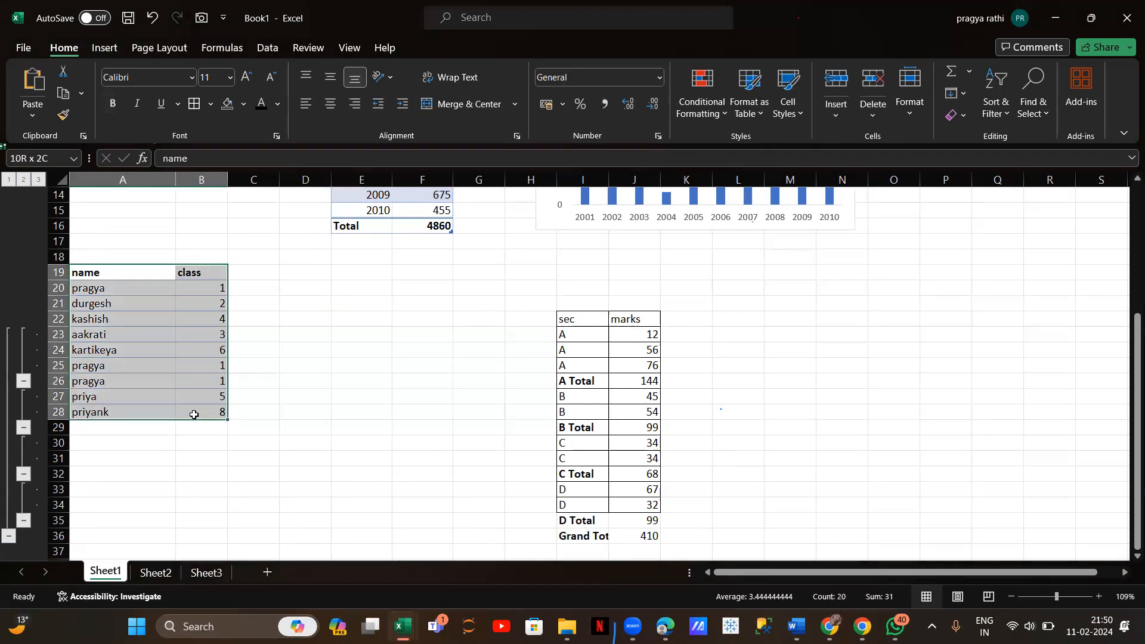
pyautogui.hotkey('ctrl', 't')
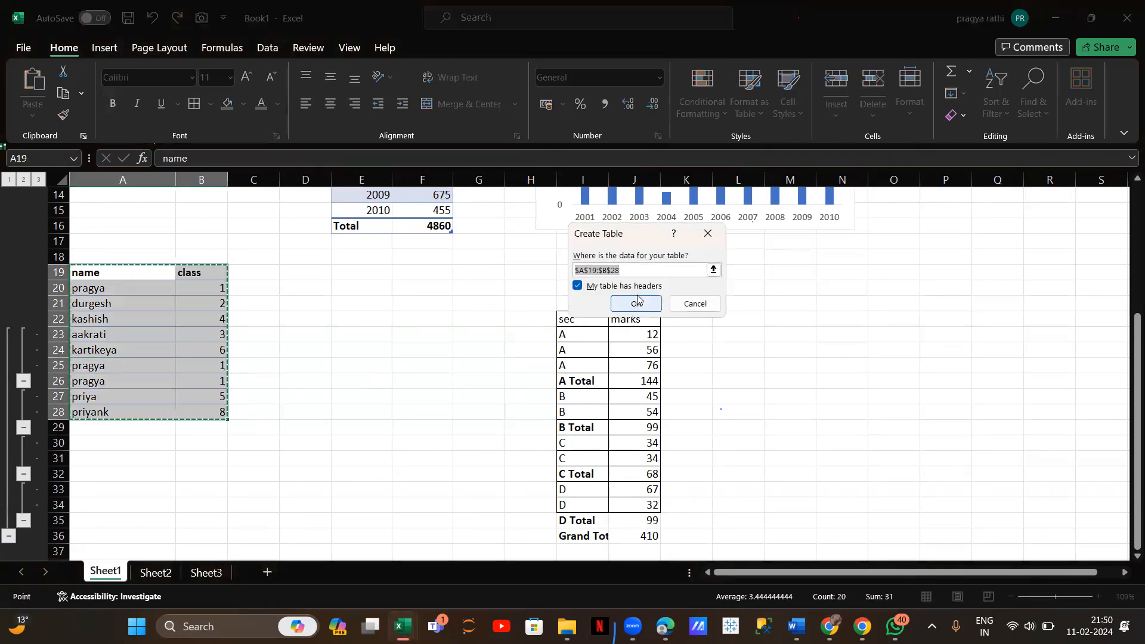
pyautogui.click(638, 305)
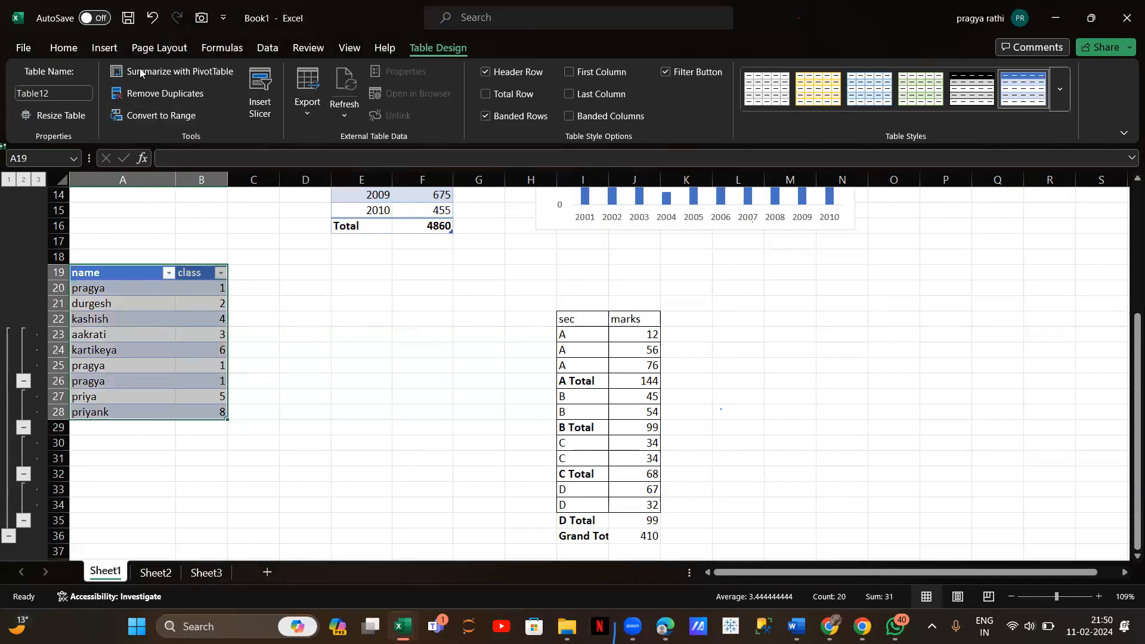
# Step: Insert a 3-D pie chart from the name and class table and move it right beside the table
pyautogui.click(100, 48)
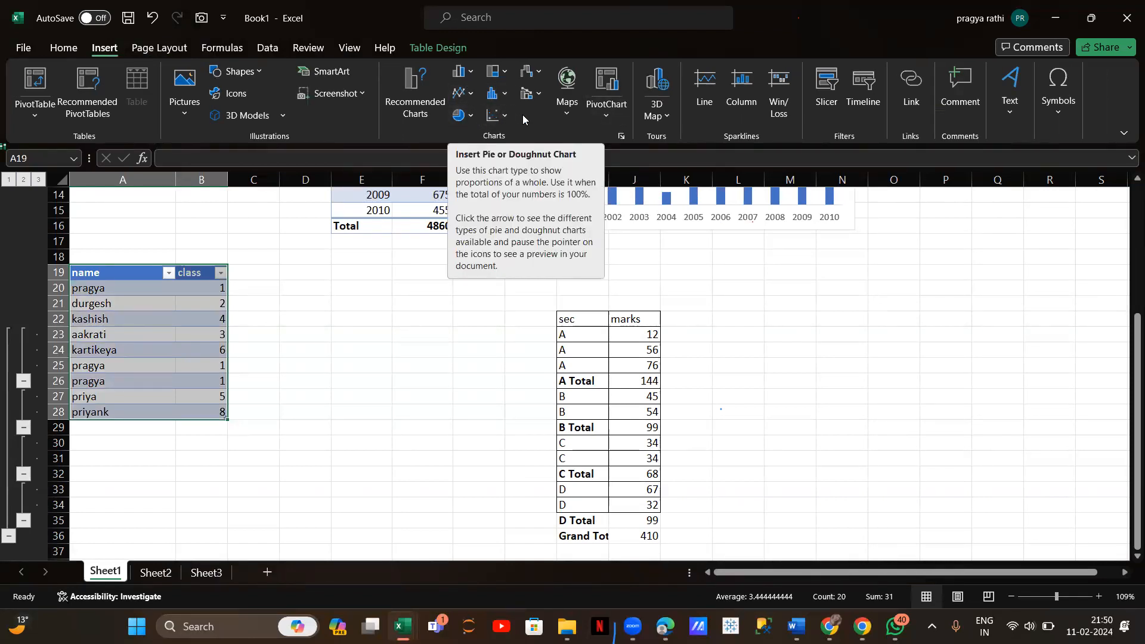
pyautogui.click(458, 116)
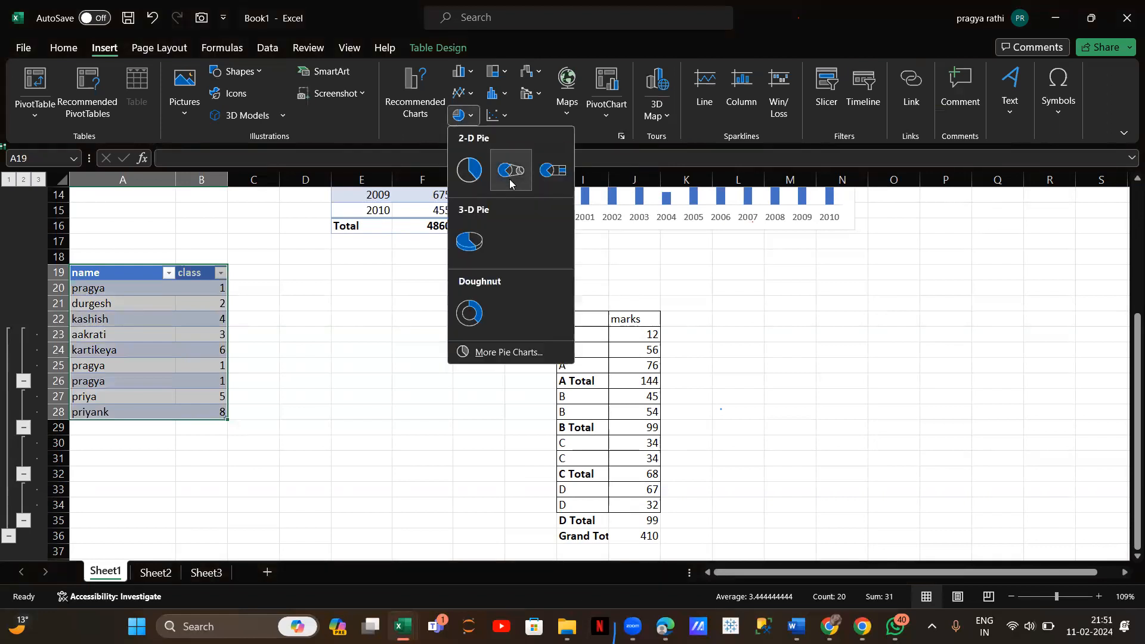
pyautogui.click(474, 245)
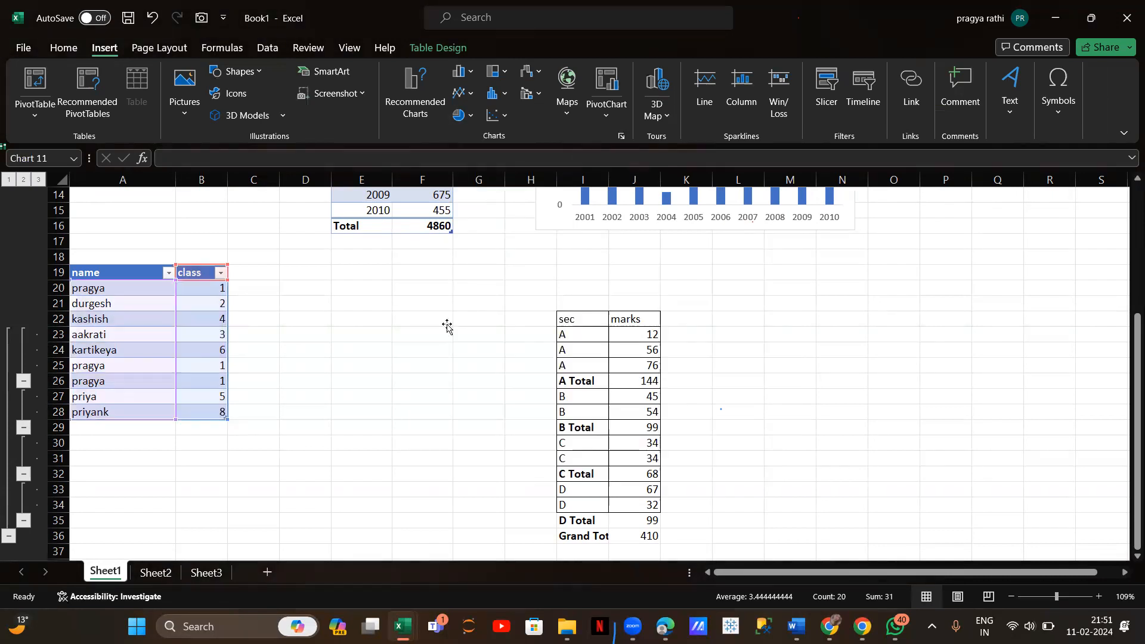
pyautogui.moveTo(403, 257)
pyautogui.mouseDown()
pyautogui.moveTo(473, 302)
pyautogui.moveTo(409, 264)
pyautogui.mouseUp()
pyautogui.click(442, 322)
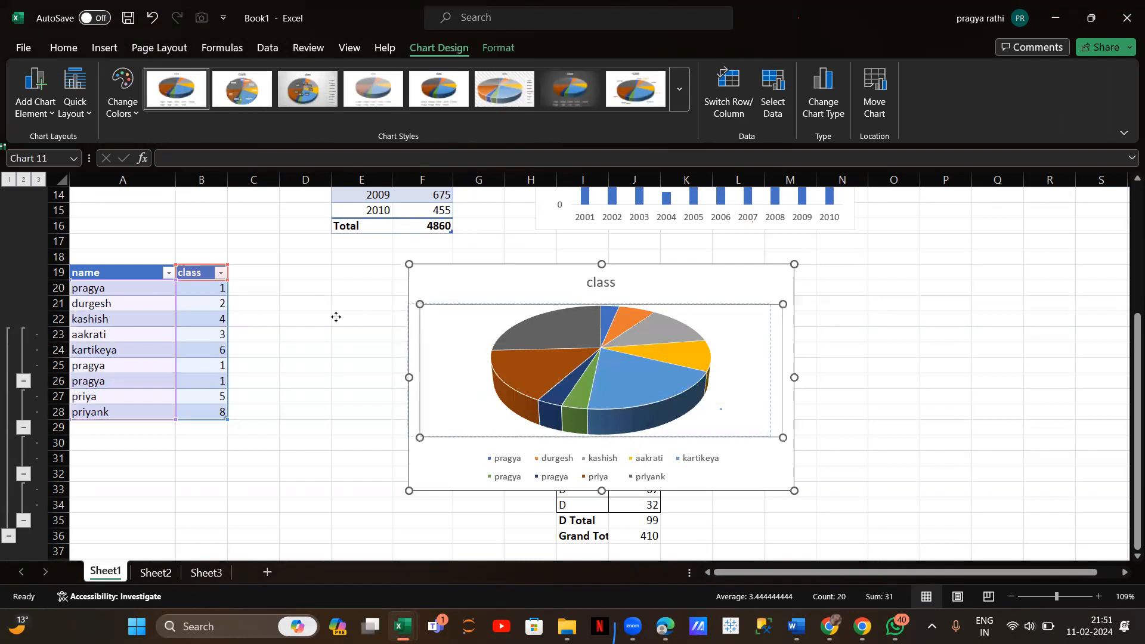
pyautogui.moveTo(336, 317); pyautogui.dragTo(335, 317)
pyautogui.click(439, 287)
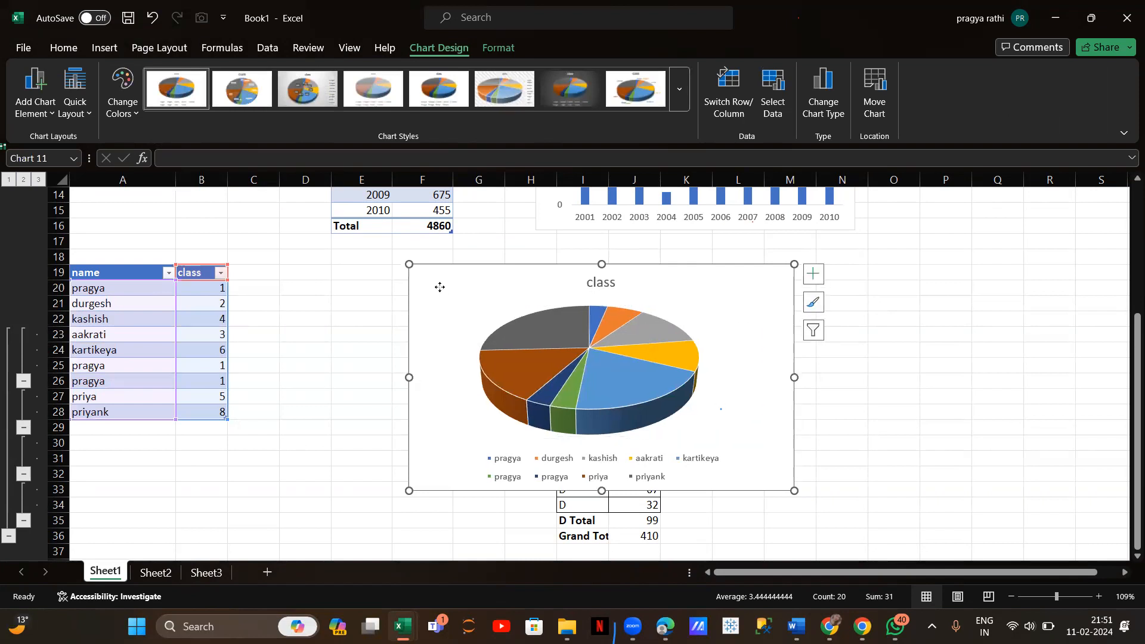
pyautogui.moveTo(440, 287); pyautogui.dragTo(296, 277)
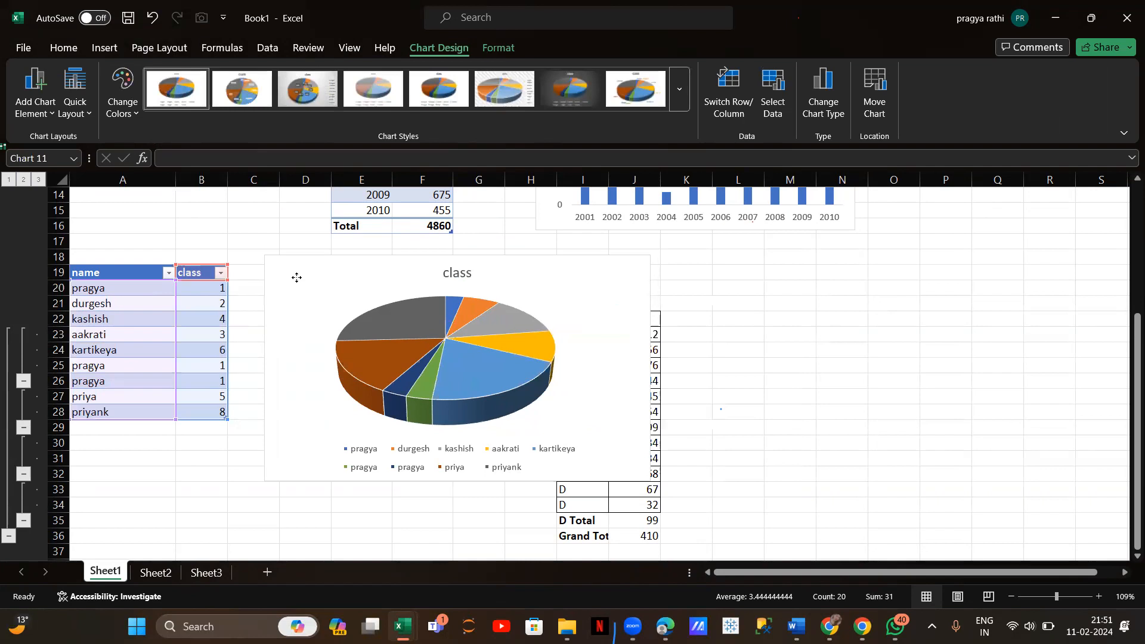
# Step: Try data labels on the pie chart, remove them again, and place the legend to the right of the pie
pyautogui.click(670, 264)
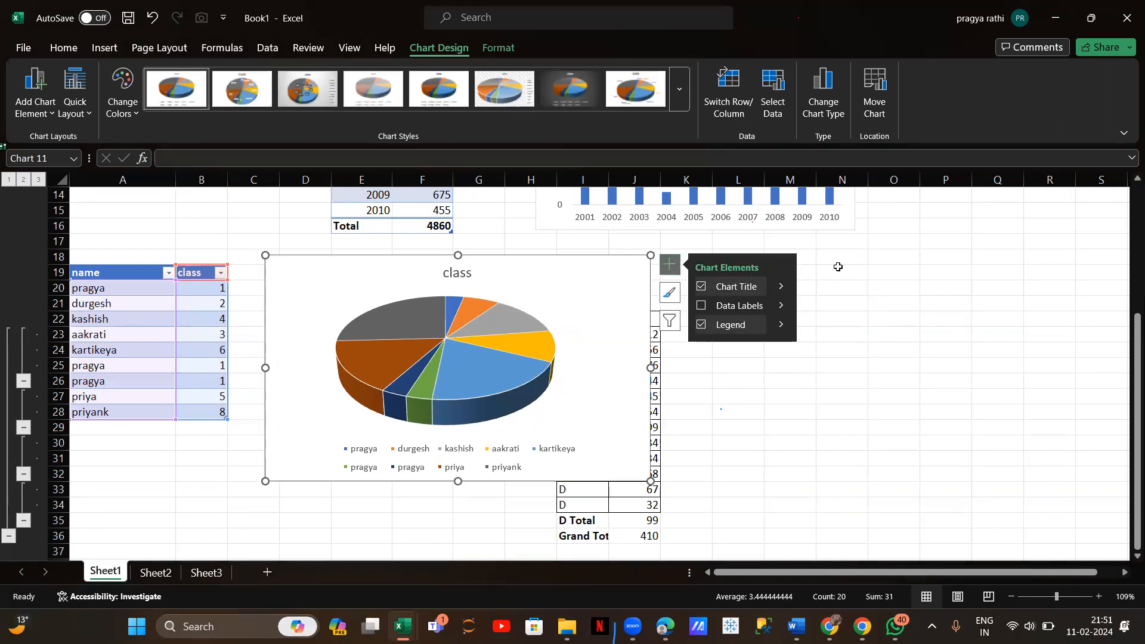
pyautogui.click(732, 305)
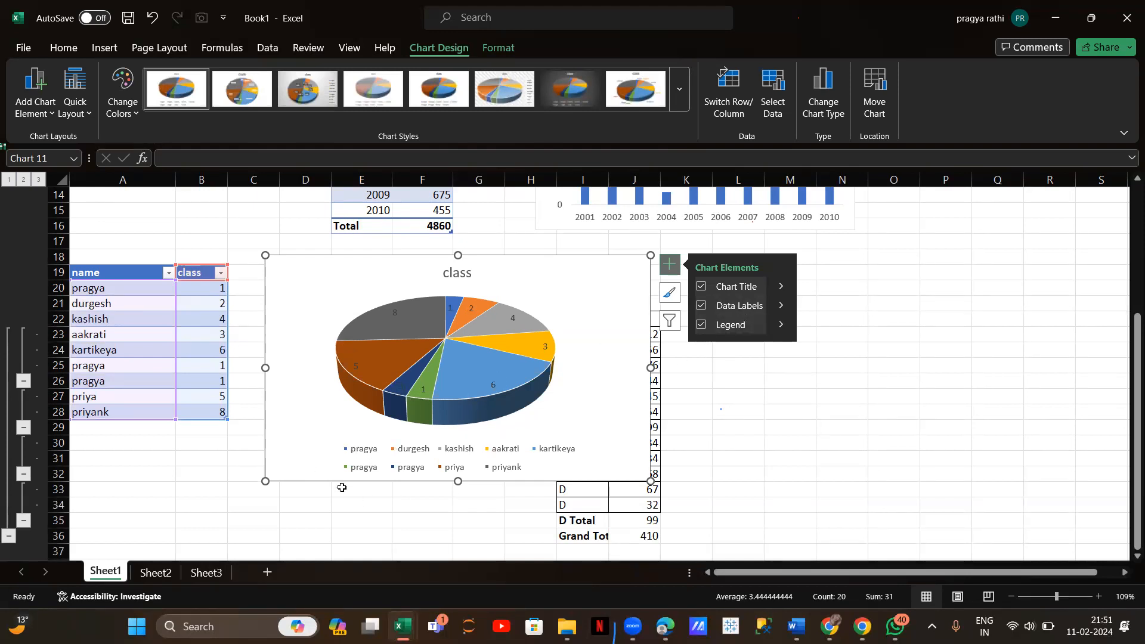
pyautogui.click(702, 325)
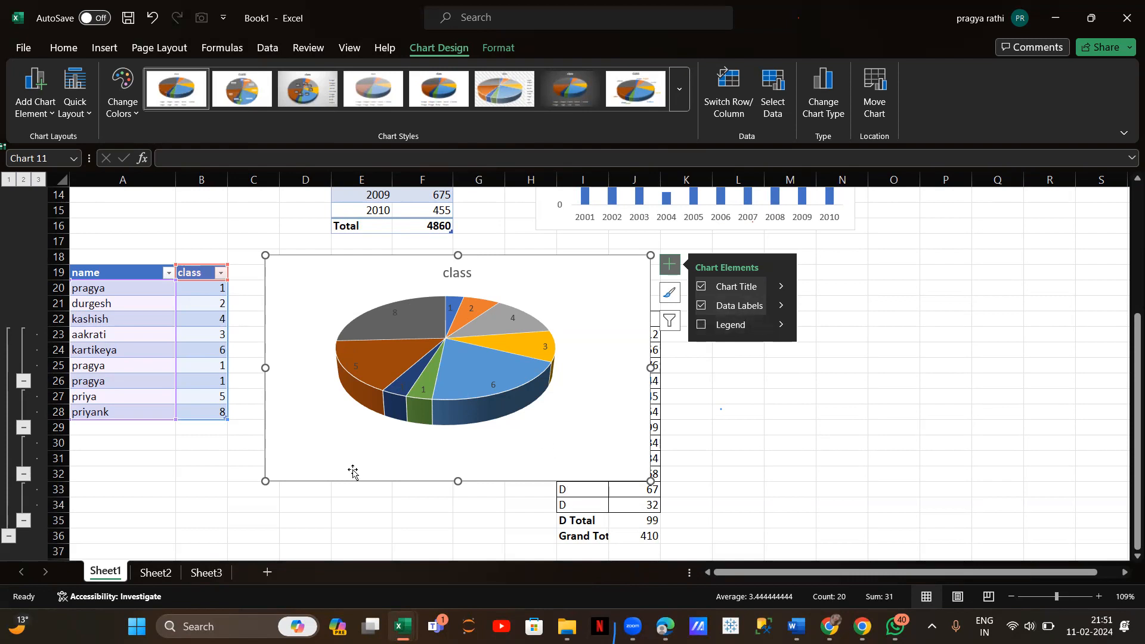
pyautogui.click(701, 329)
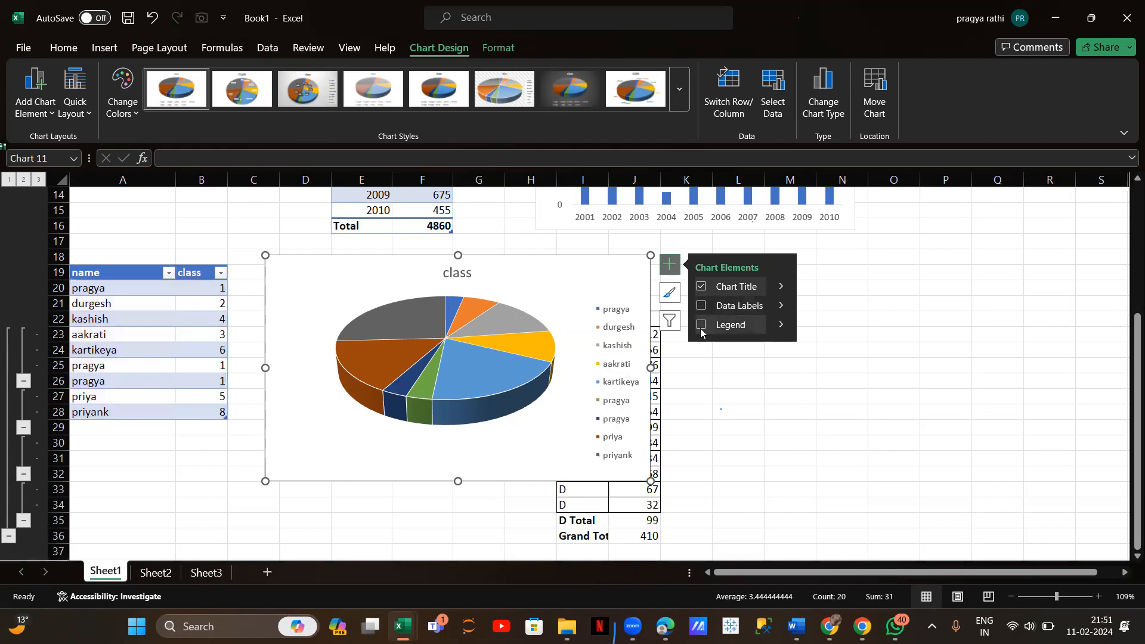
# Step: Browse the pie chart's styles and apply the third Colorful palette, starting with orange, yellow and green
pyautogui.click(670, 296)
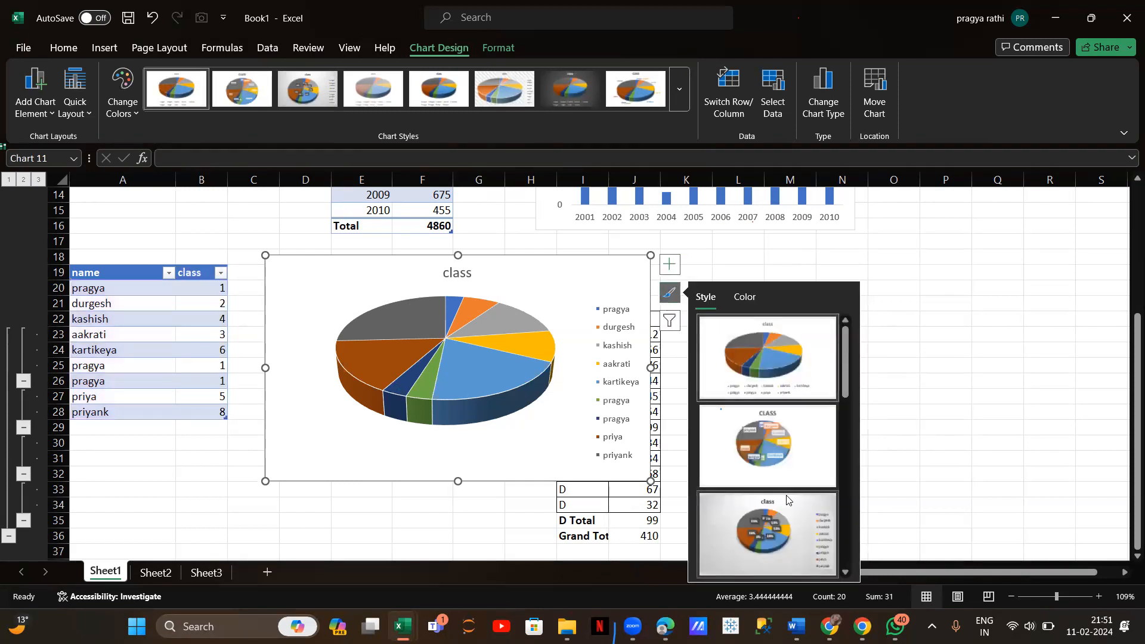
pyautogui.scroll(-7, 787, 497)
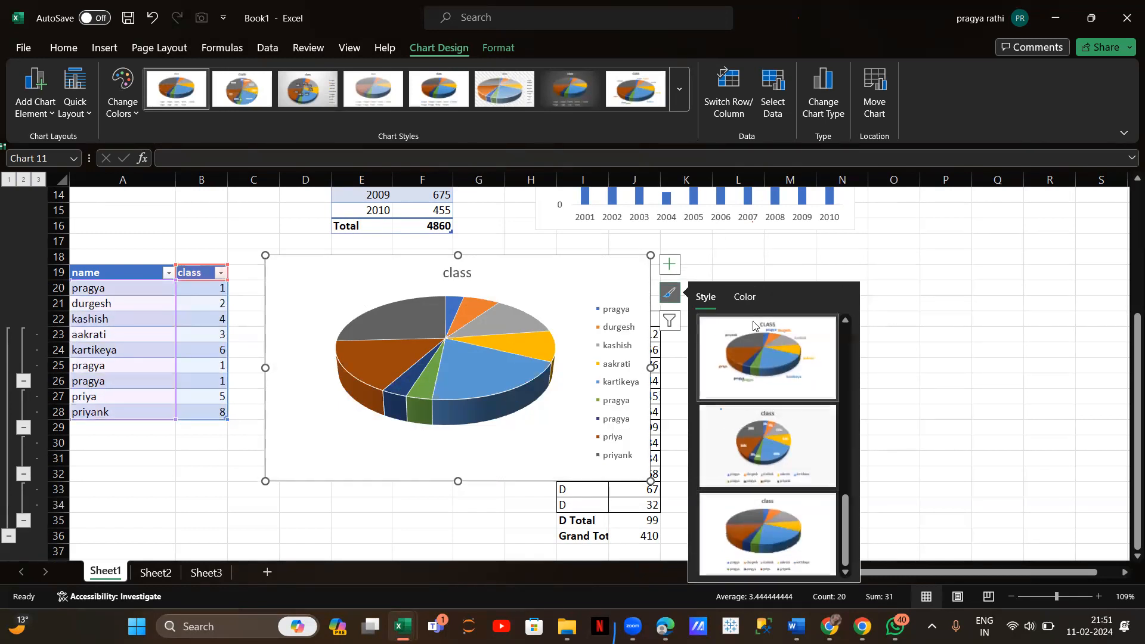
pyautogui.click(743, 298)
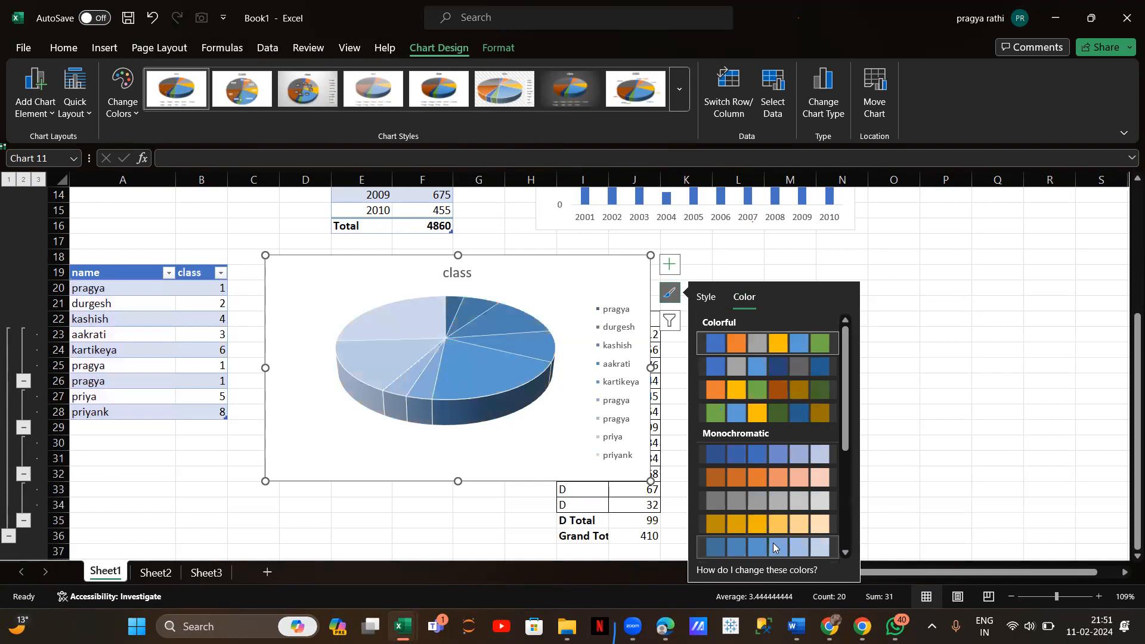
pyautogui.click(754, 385)
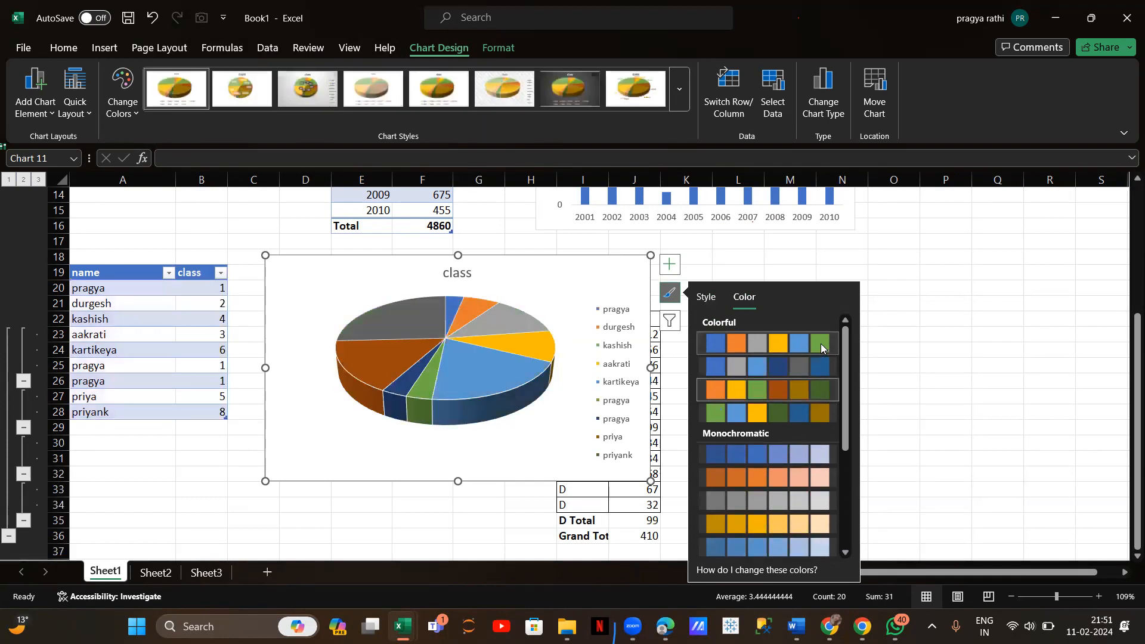
pyautogui.click(812, 253)
# Step: Examine the series and categories in the pie chart's filters, highlighting individual slices, and close the formatting pane
pyautogui.doubleClick(605, 307)
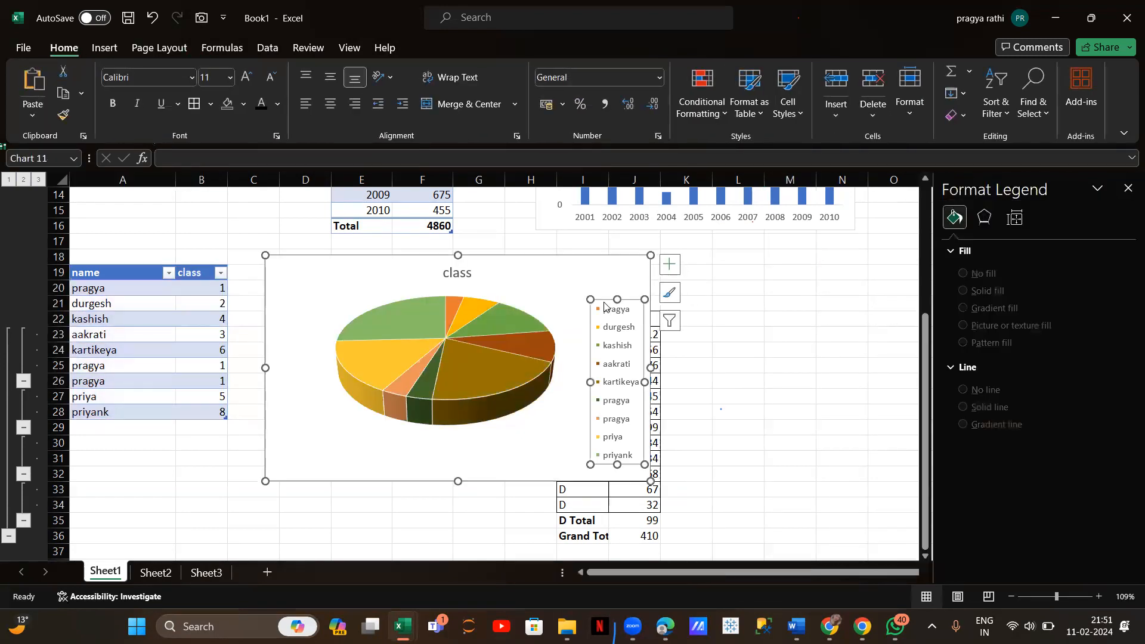
pyautogui.click(593, 289)
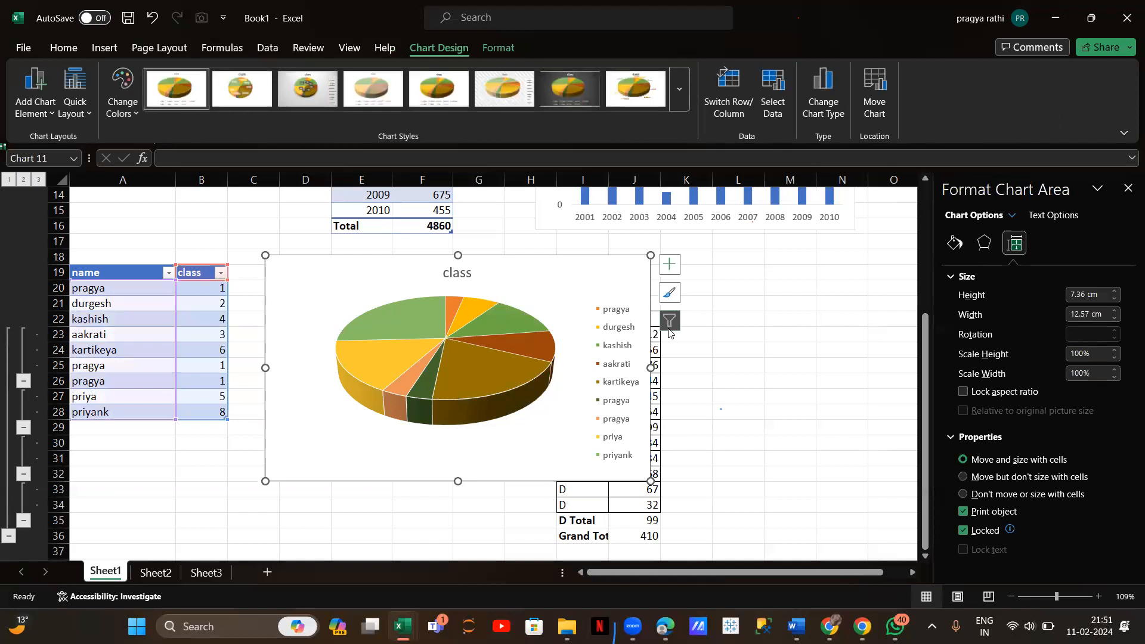
pyautogui.click(669, 323)
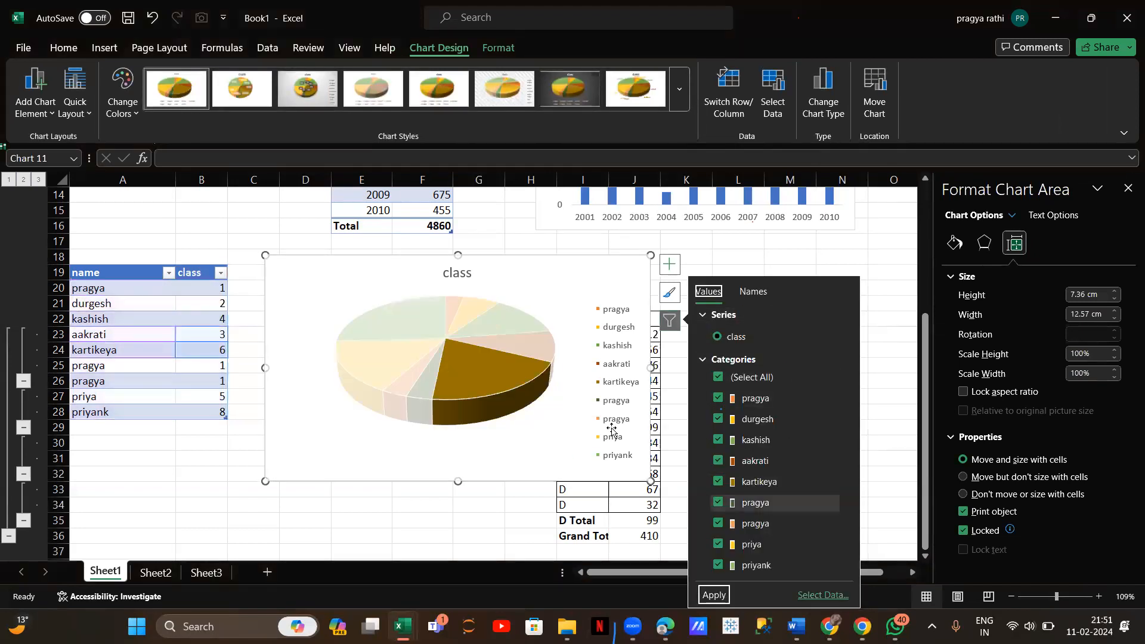
pyautogui.click(531, 273)
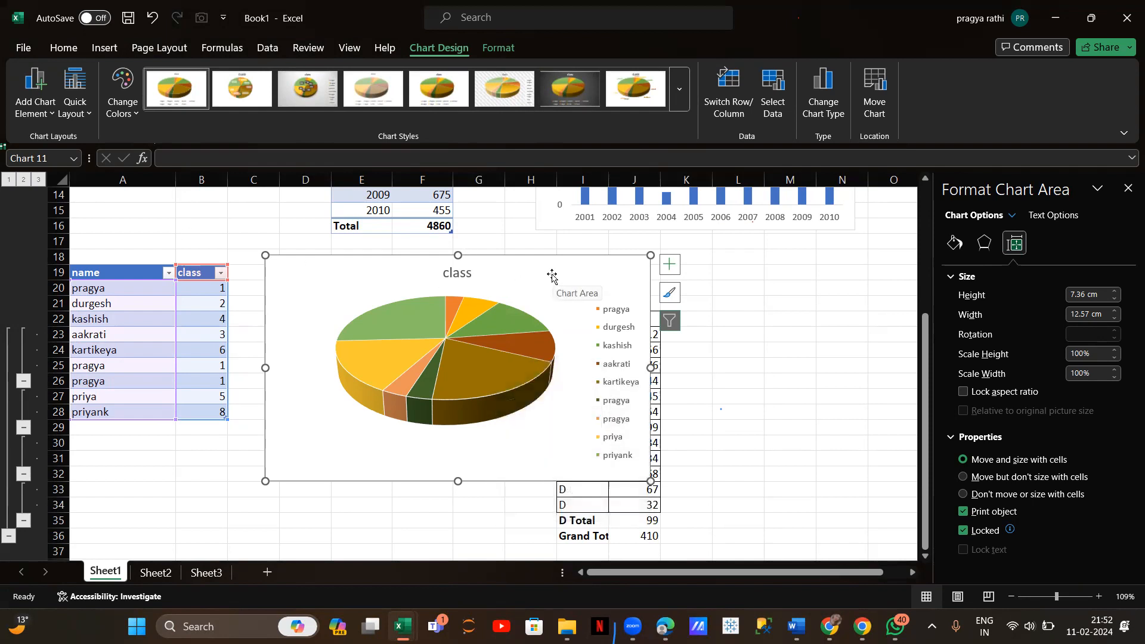
pyautogui.click(1127, 188)
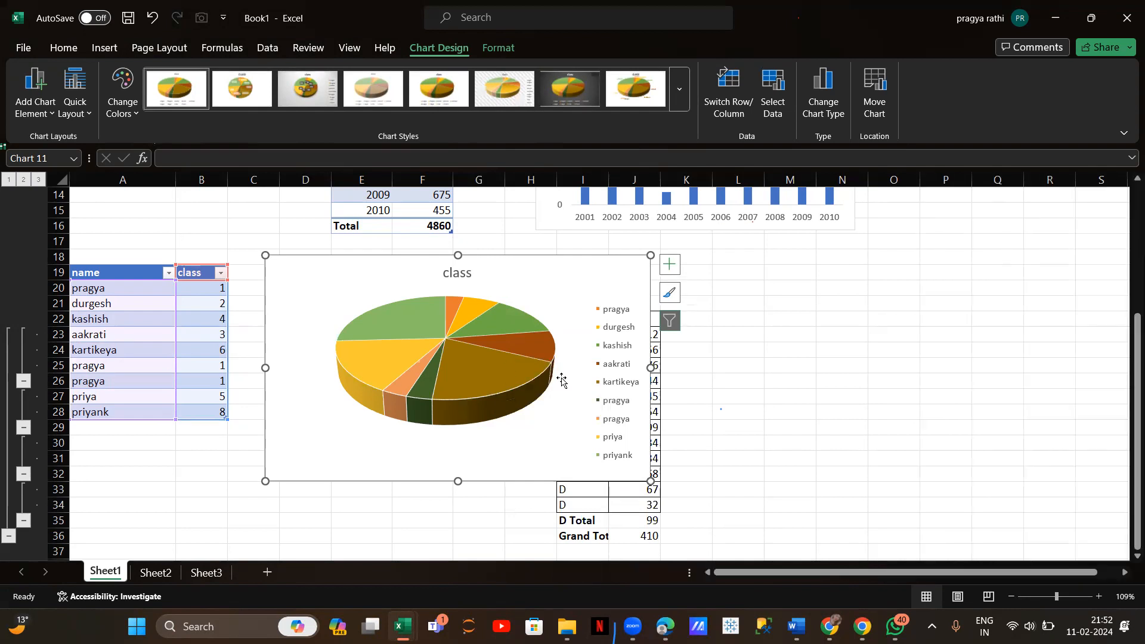
# Step: Give the pie chart's background a solid light orange fill
pyautogui.doubleClick(580, 275)
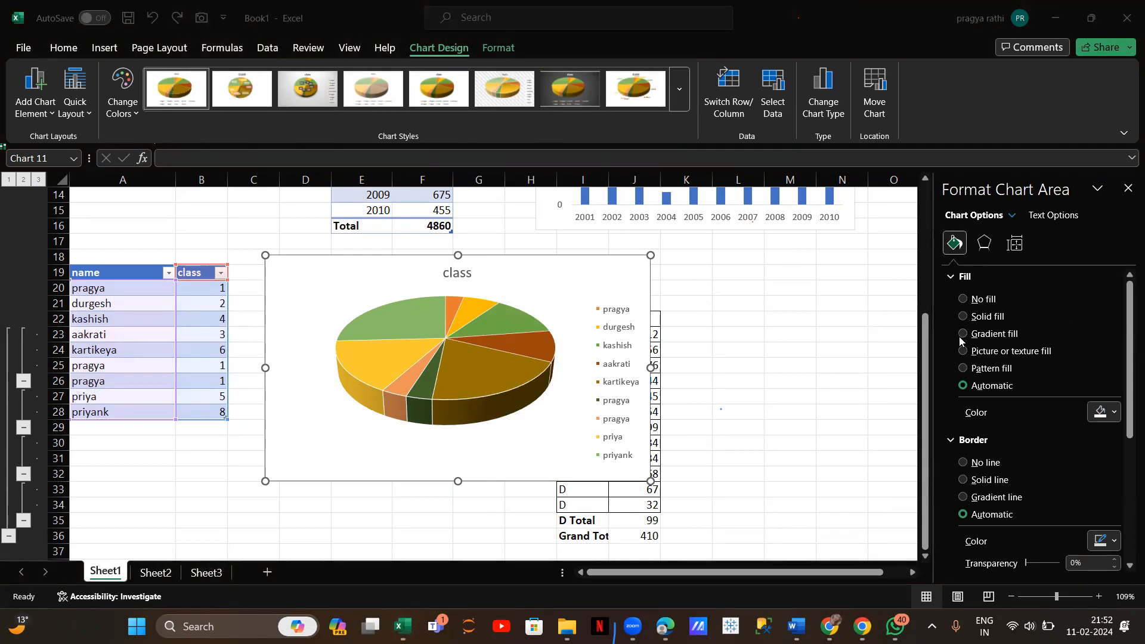
pyautogui.click(959, 318)
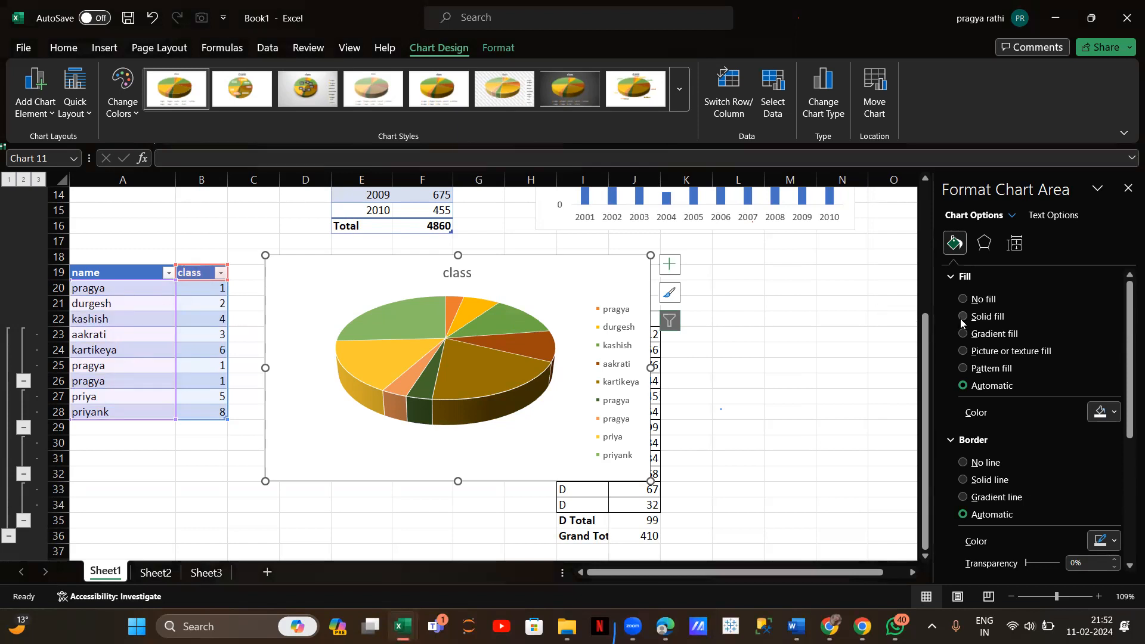
pyautogui.click(962, 317)
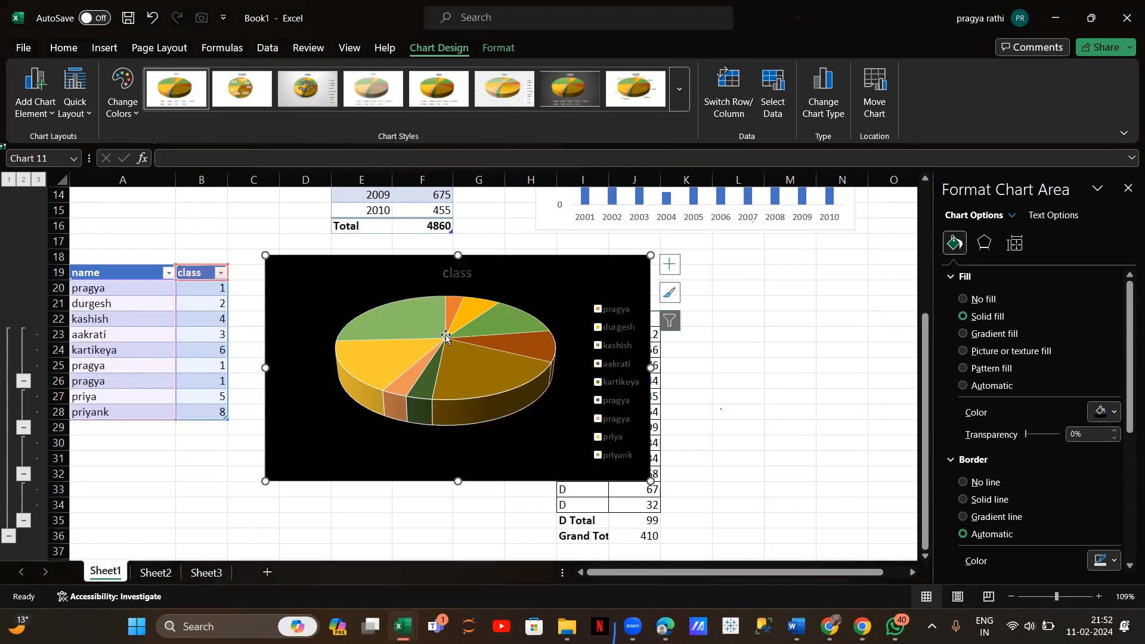
pyautogui.click(1109, 412)
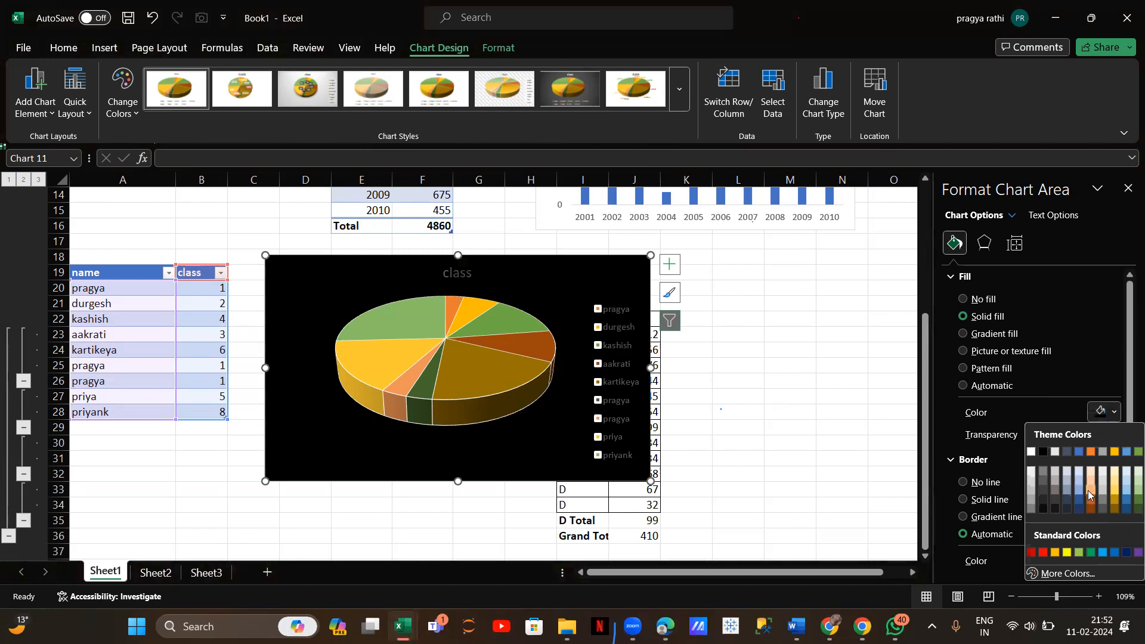
pyautogui.click(1090, 494)
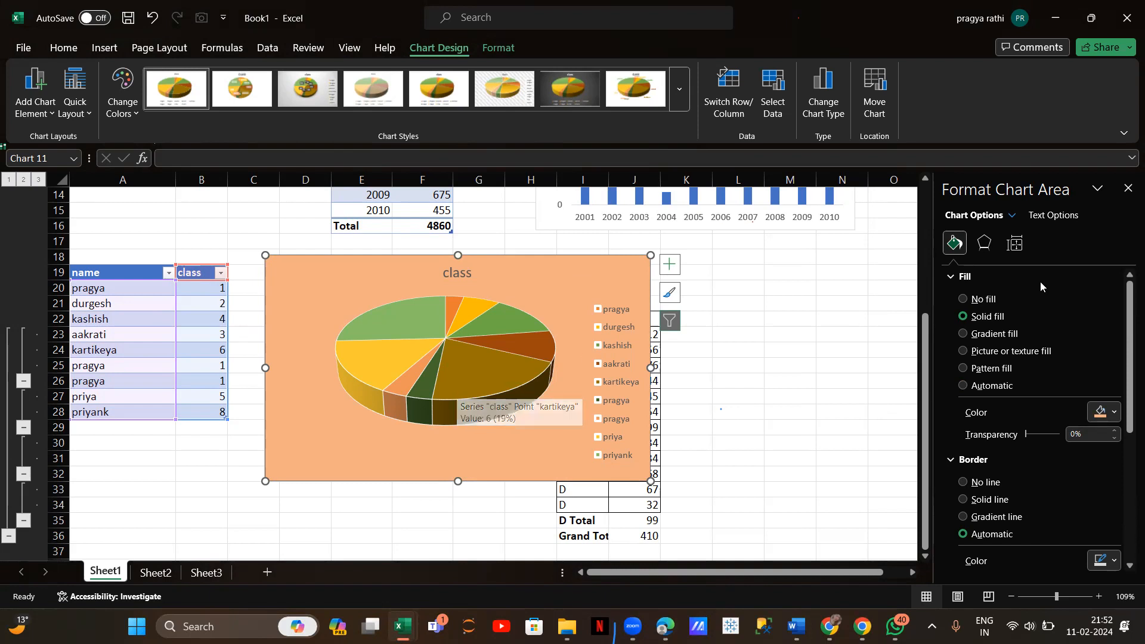
# Step: Try light green for the pie chart's text, and set the text fill to the darkest shade in the black theme column
pyautogui.click(1017, 244)
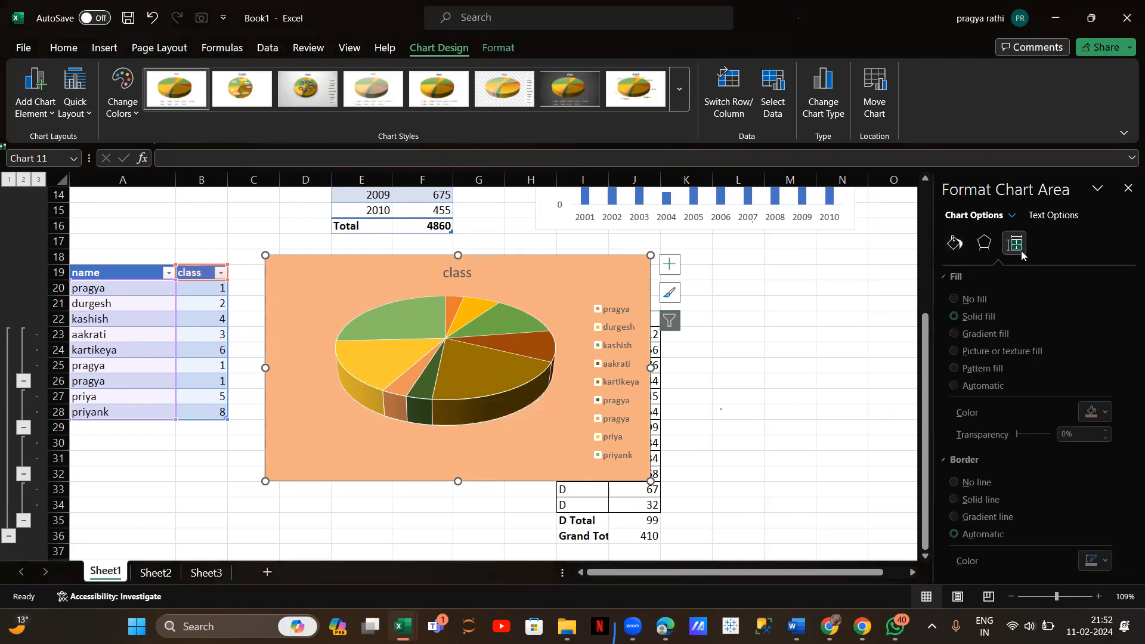
pyautogui.click(1059, 215)
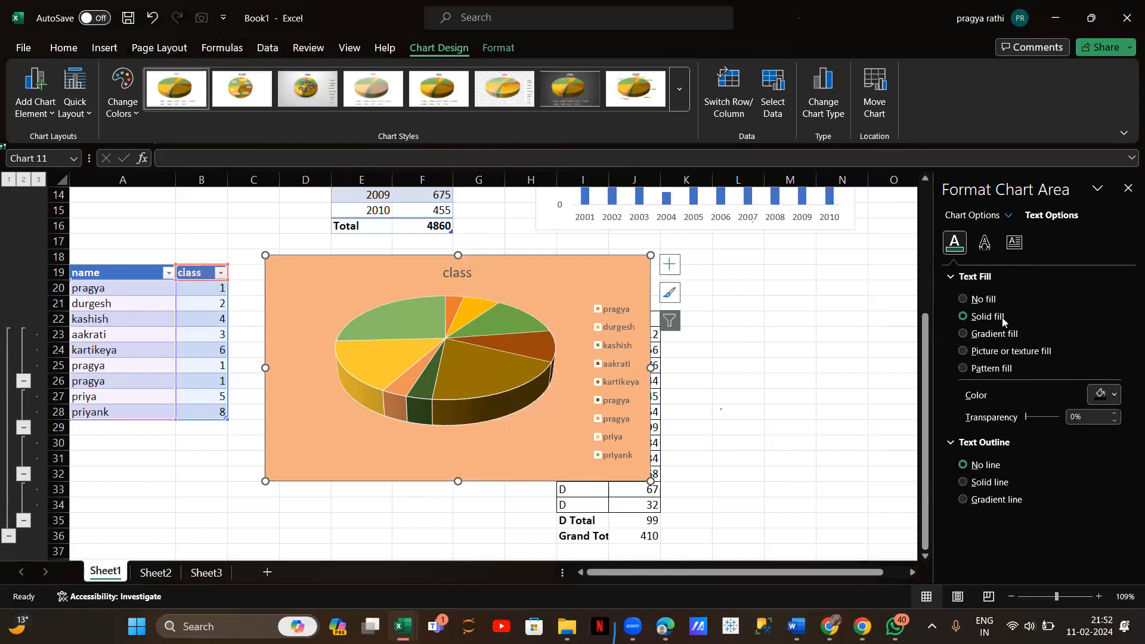
pyautogui.click(1107, 398)
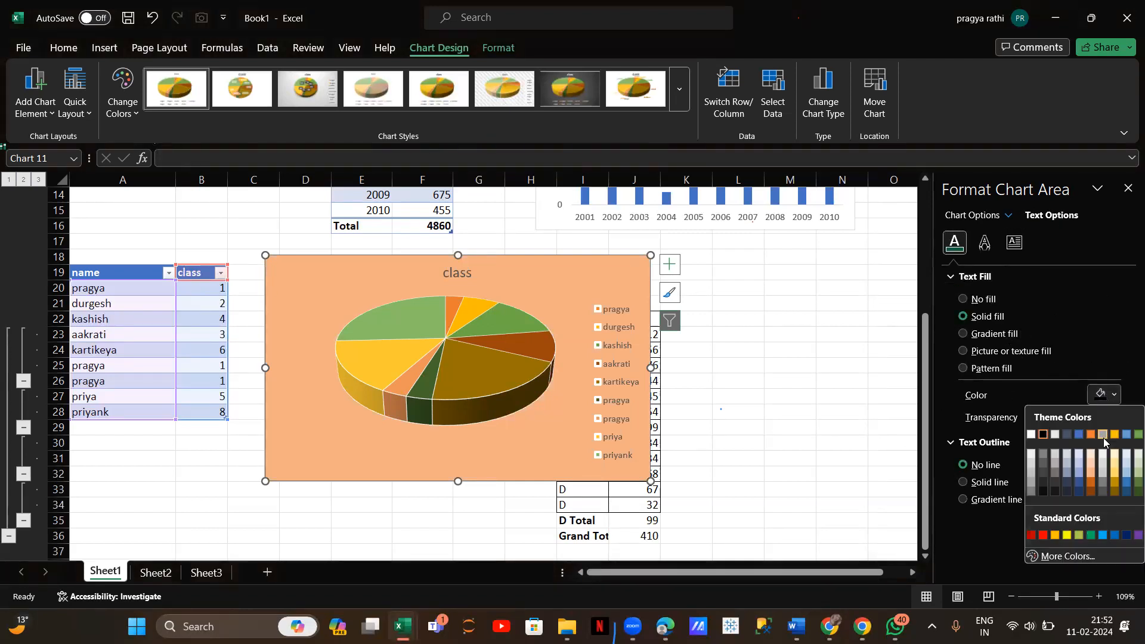
pyautogui.click(1137, 473)
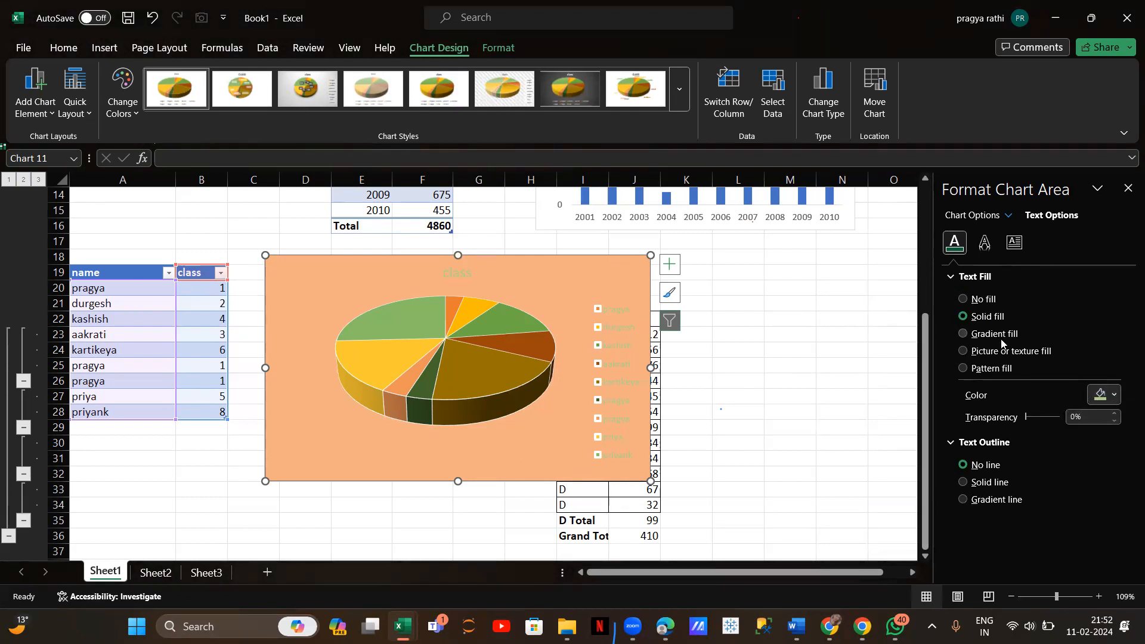
pyautogui.click(1103, 399)
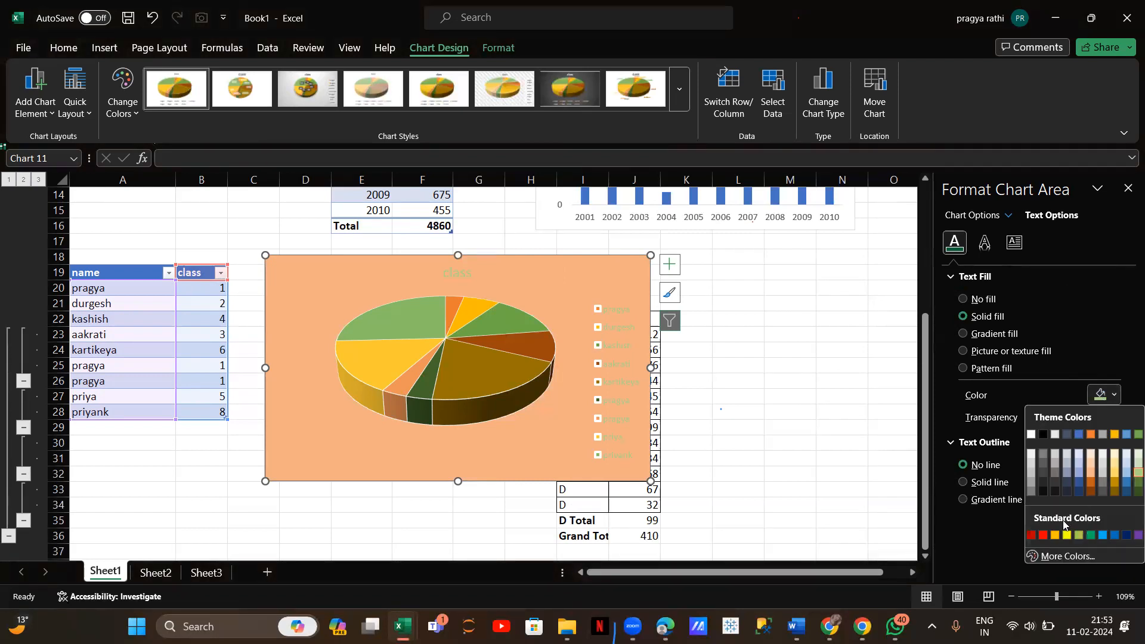
pyautogui.click(1043, 492)
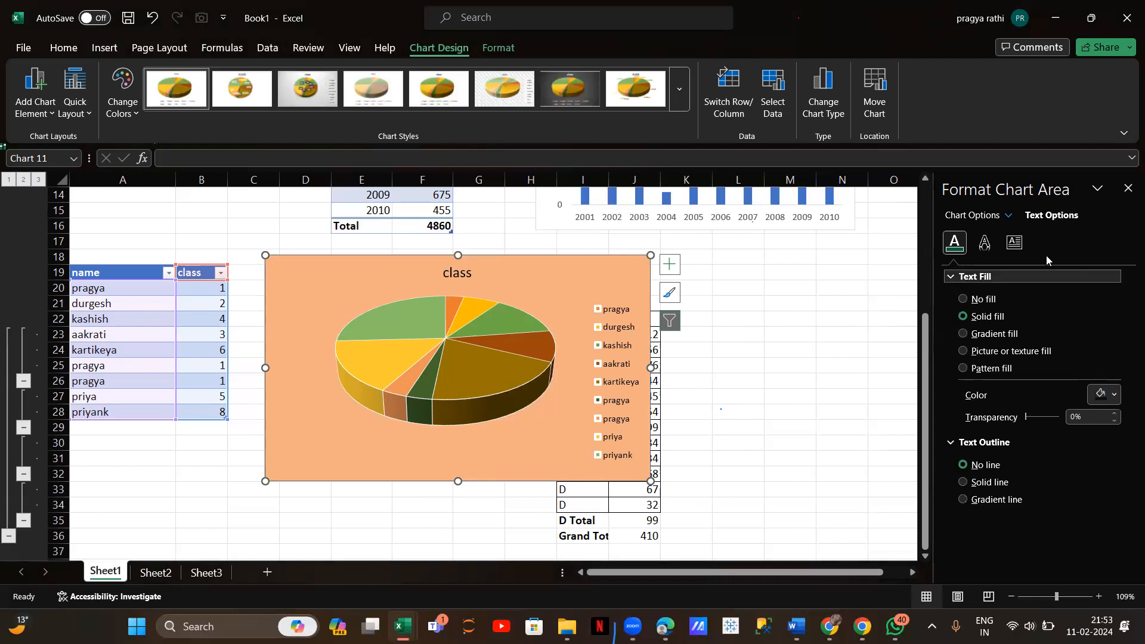
# Step: Examine the chart's text effects, text box settings, and size and properties options
pyautogui.click(988, 245)
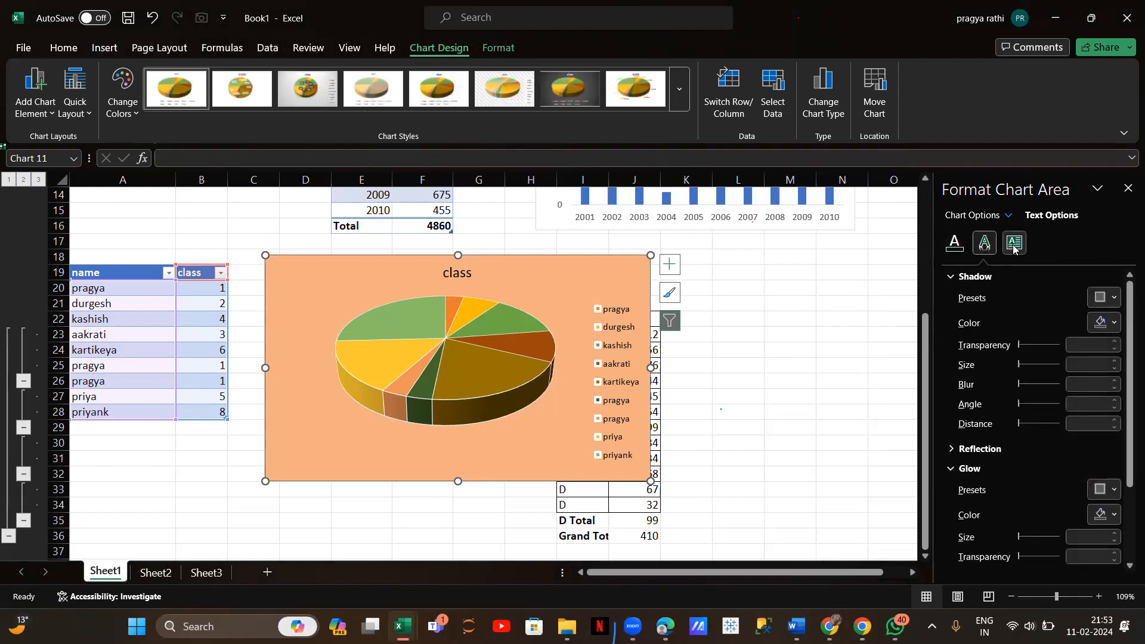
pyautogui.click(1014, 246)
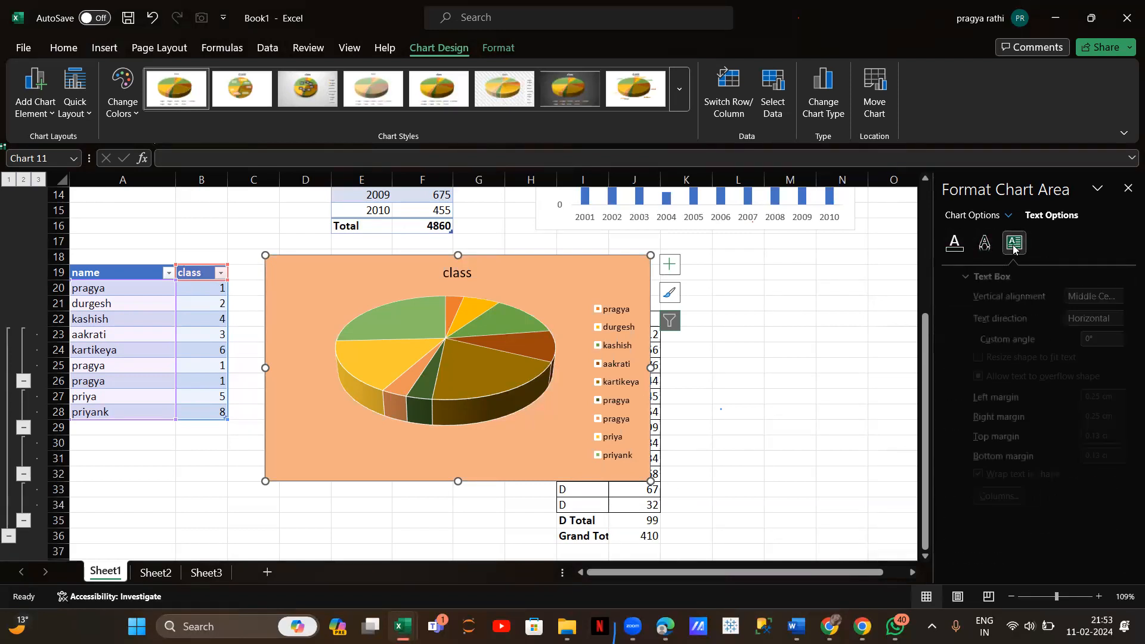
pyautogui.click(976, 216)
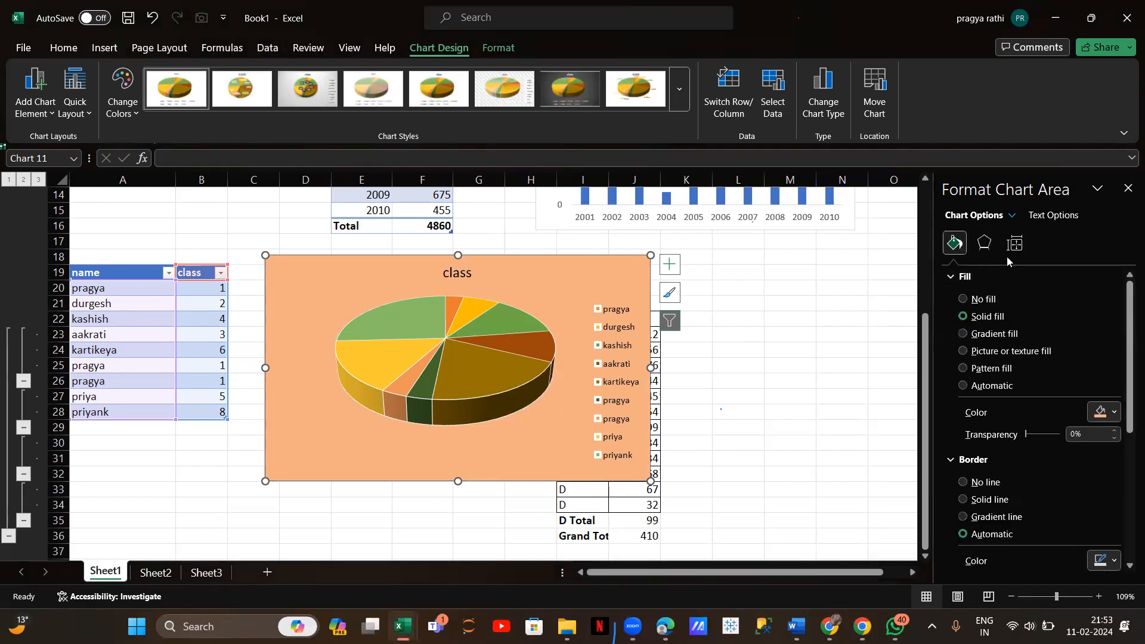
pyautogui.click(1013, 253)
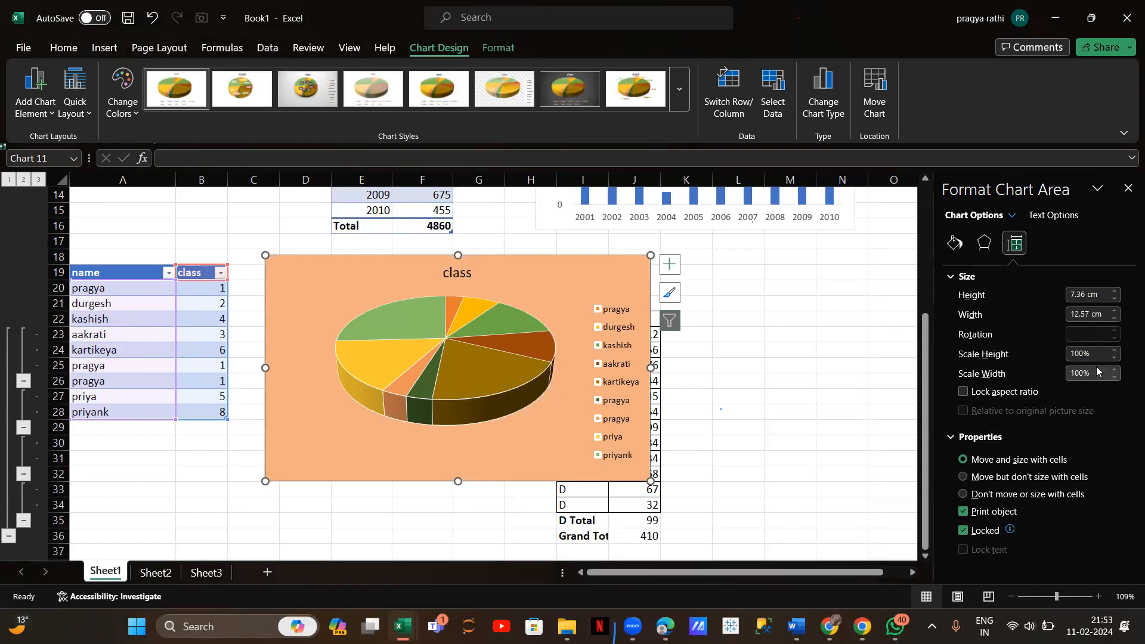
# Step: Rotate the pie series by setting the angle of the first slice to 54°
pyautogui.click(424, 353)
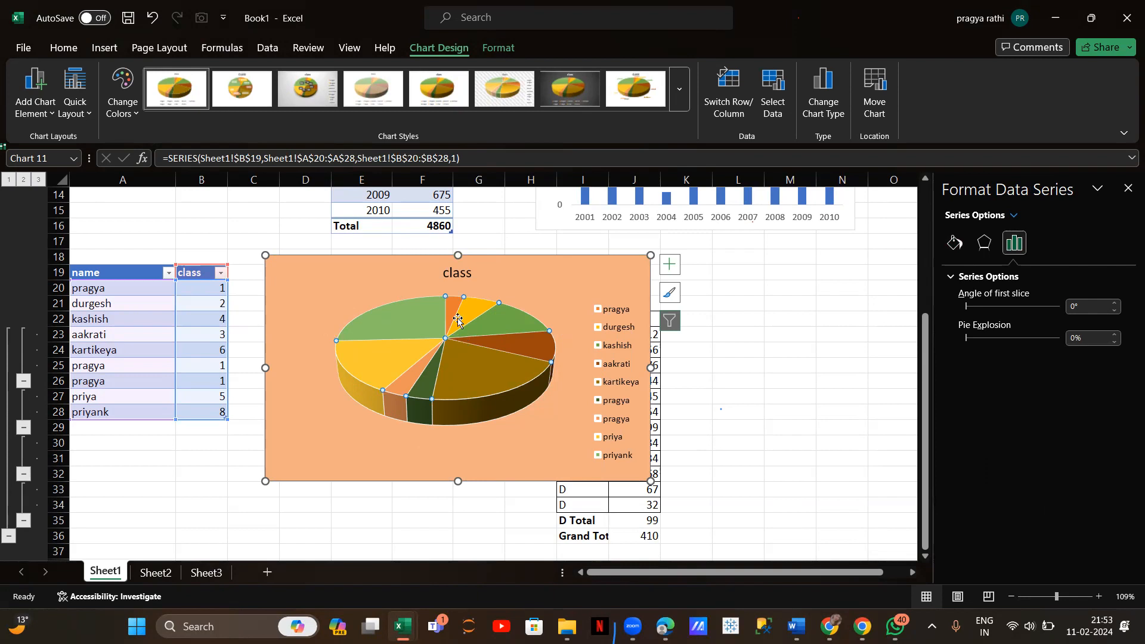
pyautogui.click(1115, 303)
pyautogui.click(1115, 303)
pyautogui.click(1115, 303)
pyautogui.click(1115, 303)
pyautogui.click(1115, 304)
pyautogui.click(1115, 304)
pyautogui.click(1115, 303)
pyautogui.click(1115, 303)
pyautogui.click(1115, 304)
pyautogui.click(1115, 303)
pyautogui.click(1115, 304)
pyautogui.click(1115, 304)
pyautogui.click(1115, 303)
pyautogui.click(1115, 304)
pyautogui.click(1115, 303)
pyautogui.click(1115, 304)
pyautogui.click(1115, 303)
pyautogui.click(1115, 303)
pyautogui.click(1115, 304)
pyautogui.click(1115, 303)
pyautogui.click(1116, 303)
pyautogui.click(1115, 304)
pyautogui.click(1115, 303)
pyautogui.click(1115, 304)
pyautogui.click(1115, 304)
pyautogui.click(1115, 304)
pyautogui.click(1115, 304)
pyautogui.click(1115, 304)
pyautogui.click(1115, 304)
pyautogui.click(1115, 304)
pyautogui.click(1115, 304)
pyautogui.click(1115, 303)
pyautogui.click(1115, 303)
pyautogui.click(1115, 304)
pyautogui.click(1115, 303)
pyautogui.click(1115, 304)
pyautogui.click(1115, 304)
pyautogui.click(1116, 304)
pyautogui.click(1115, 303)
pyautogui.click(1115, 304)
pyautogui.click(1115, 304)
pyautogui.click(1115, 304)
pyautogui.click(1115, 304)
pyautogui.click(1115, 304)
pyautogui.click(1116, 304)
pyautogui.click(1115, 303)
pyautogui.click(1115, 304)
pyautogui.click(1115, 304)
pyautogui.click(1115, 303)
pyautogui.click(1115, 304)
pyautogui.click(1115, 304)
pyautogui.click(1115, 304)
pyautogui.click(1115, 303)
pyautogui.click(1115, 303)
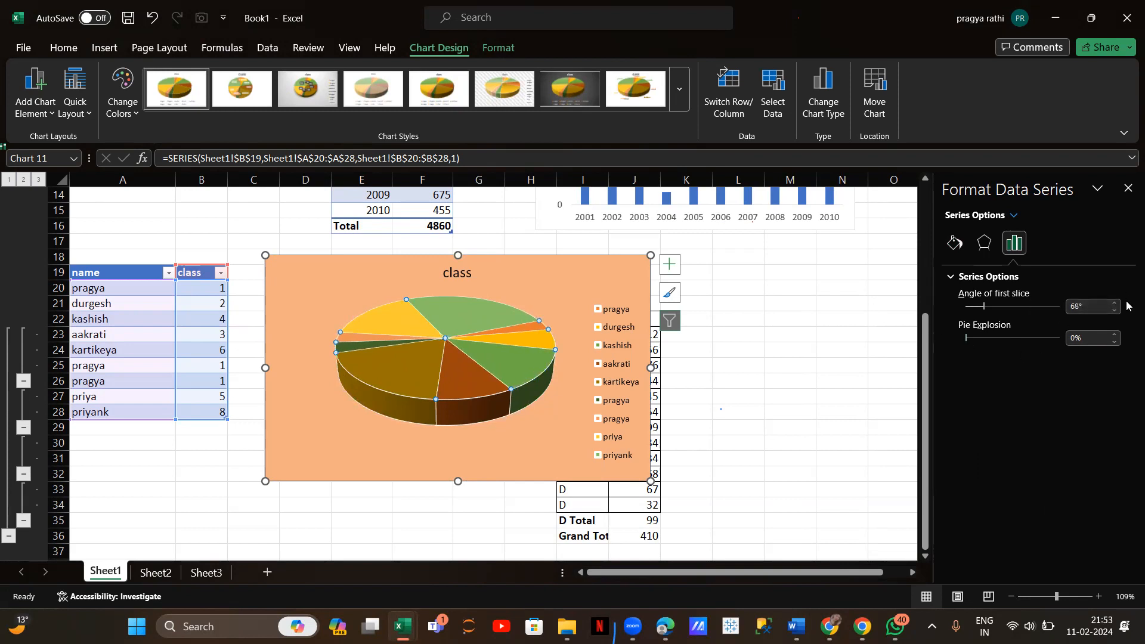
pyautogui.click(1115, 310)
pyautogui.click(1115, 310)
pyautogui.click(1115, 310)
pyautogui.click(1115, 310)
pyautogui.click(1115, 310)
pyautogui.click(1115, 311)
pyautogui.click(1115, 311)
pyautogui.click(1115, 311)
pyautogui.click(1115, 311)
pyautogui.click(1115, 310)
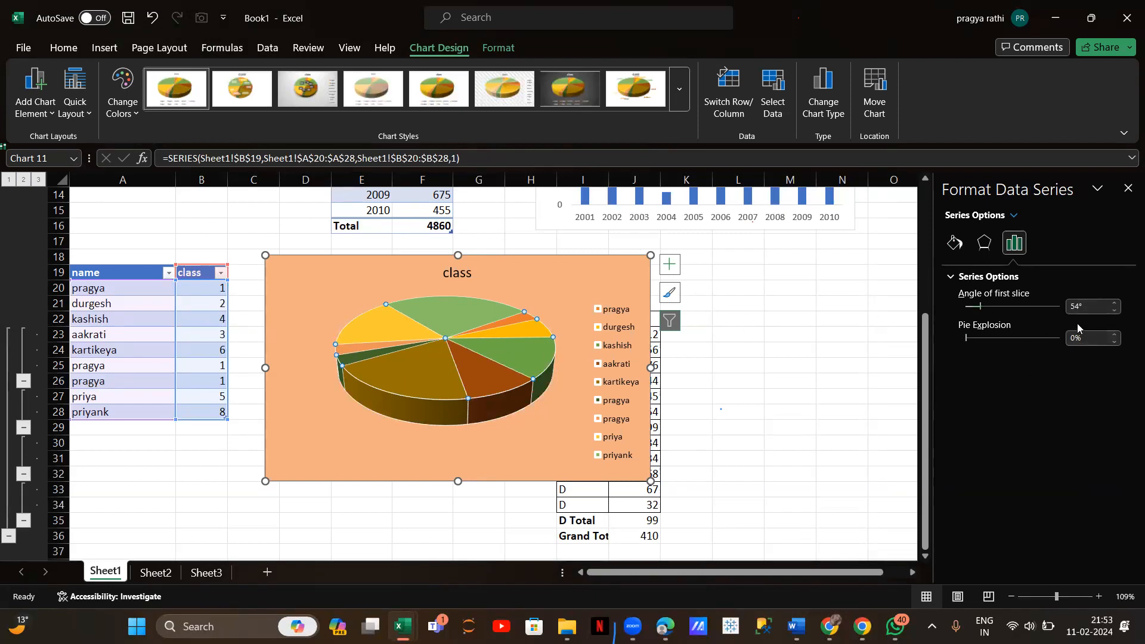
# Step: Separate all the slices with a pie explosion of 11%
pyautogui.click(1114, 334)
pyautogui.click(1113, 335)
pyautogui.click(1113, 335)
pyautogui.click(1113, 335)
pyautogui.click(1113, 334)
pyautogui.click(1113, 335)
pyautogui.click(1113, 334)
pyautogui.click(1113, 335)
pyautogui.click(1114, 335)
pyautogui.click(1114, 335)
pyautogui.click(1113, 336)
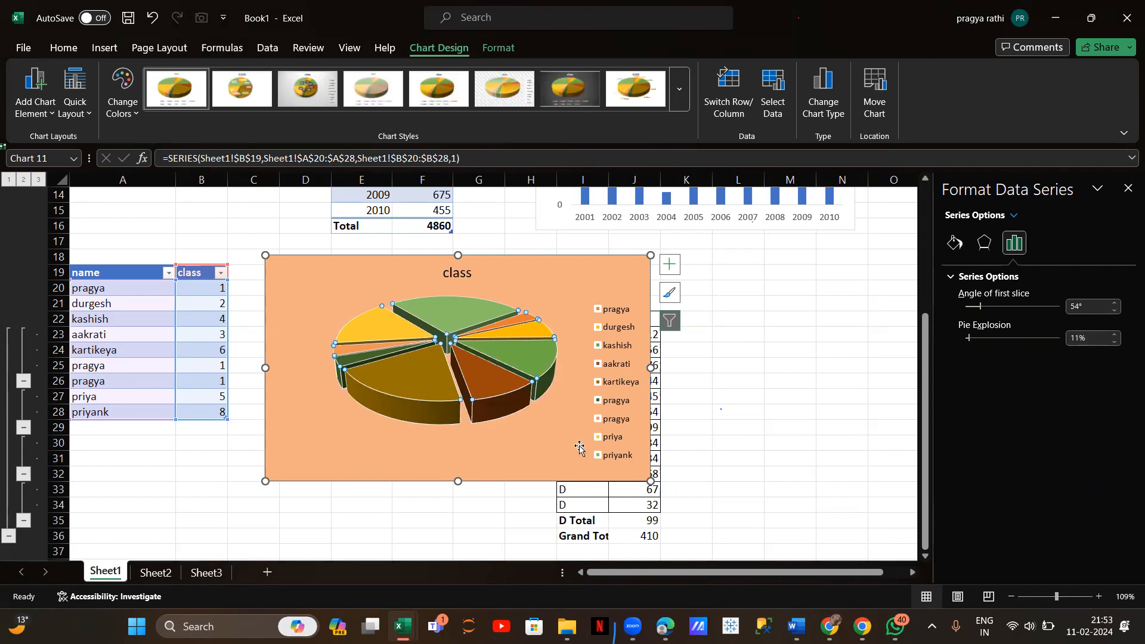
# Step: Reduce the pie explosion to 1% and deselect the chart
pyautogui.click(1114, 343)
pyautogui.click(1115, 342)
pyautogui.click(1114, 342)
pyautogui.click(1115, 343)
pyautogui.click(1114, 343)
pyautogui.click(1115, 343)
pyautogui.click(1114, 342)
pyautogui.click(1114, 343)
pyautogui.click(1115, 342)
pyautogui.click(1114, 343)
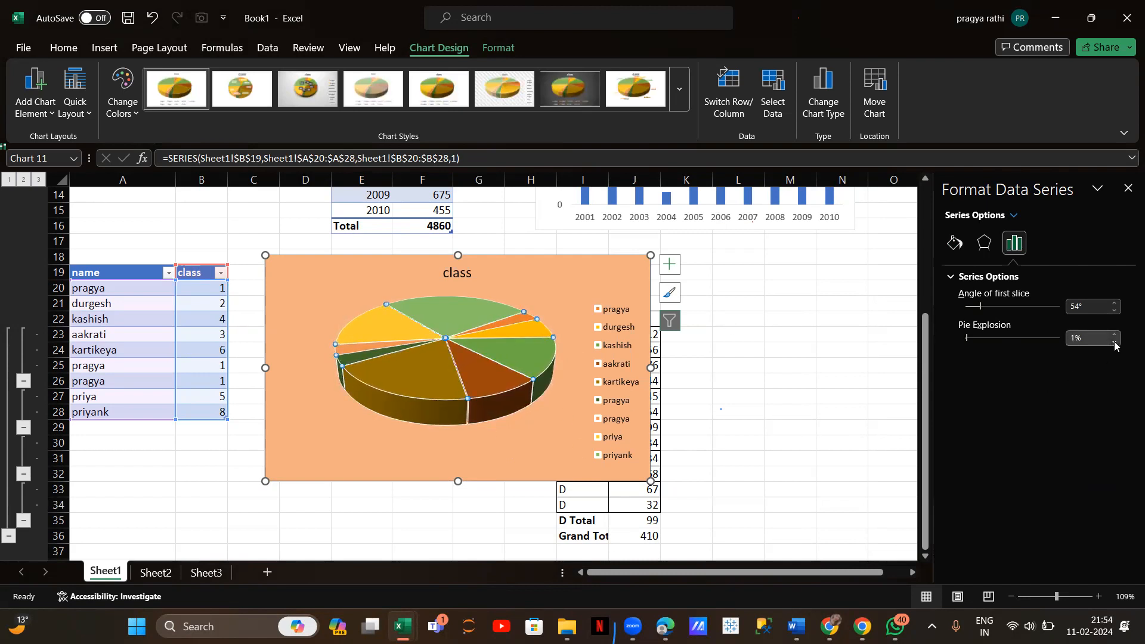
pyautogui.click(862, 421)
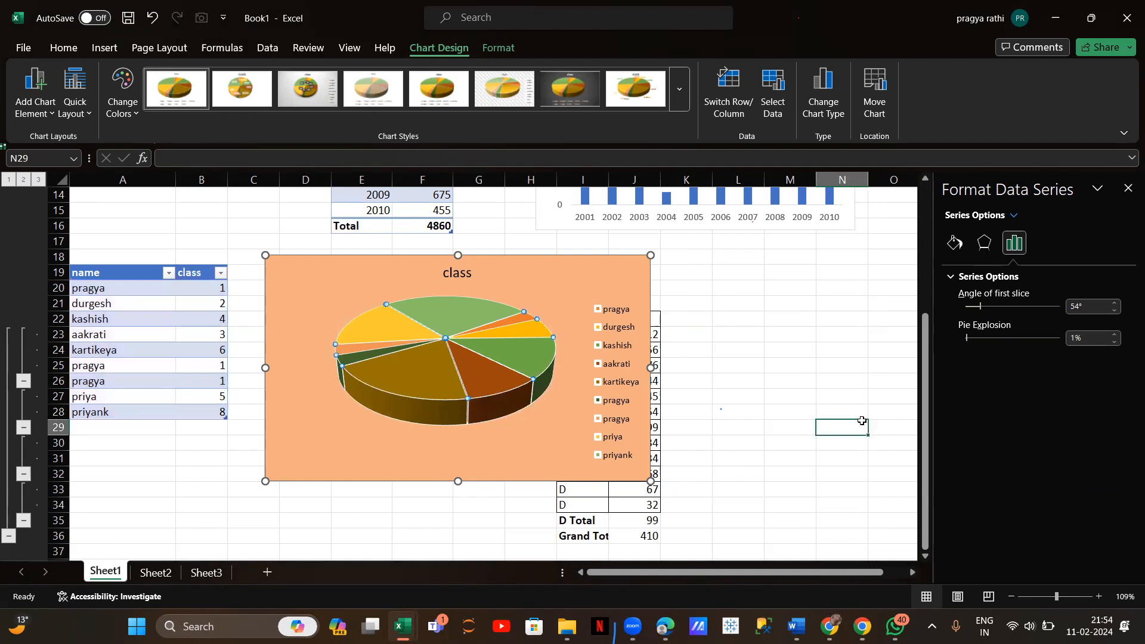
# Step: Pull the large dark gold slice out of the pie by about 39%, and undo the move
pyautogui.click(501, 359)
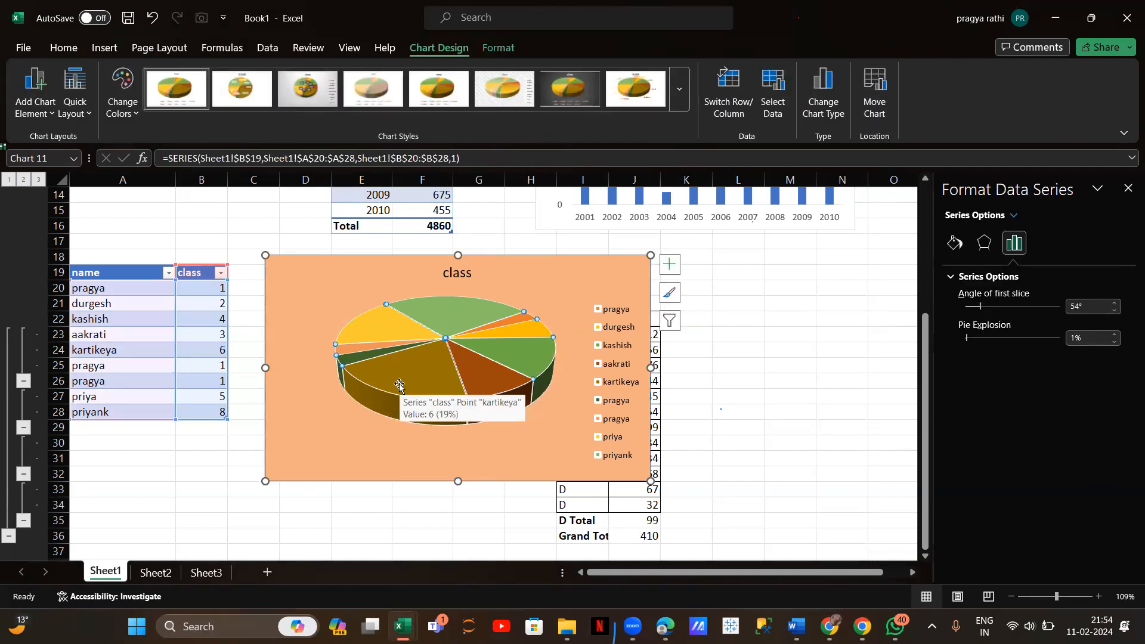
pyautogui.moveTo(403, 384); pyautogui.dragTo(384, 399)
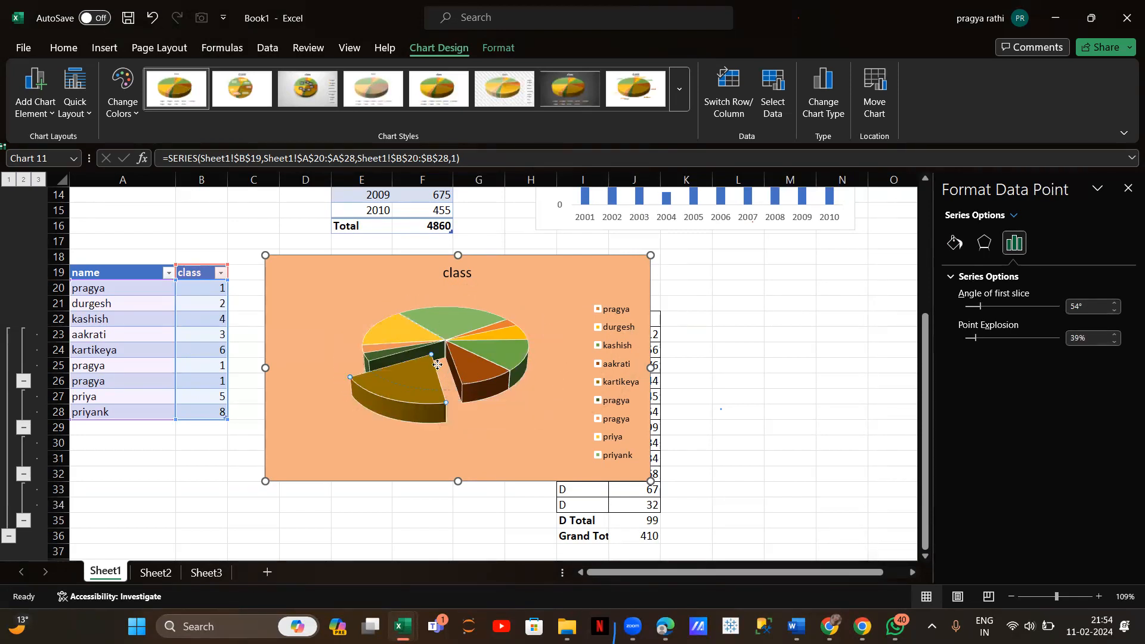
pyautogui.hotkey('ctrl', 'z')
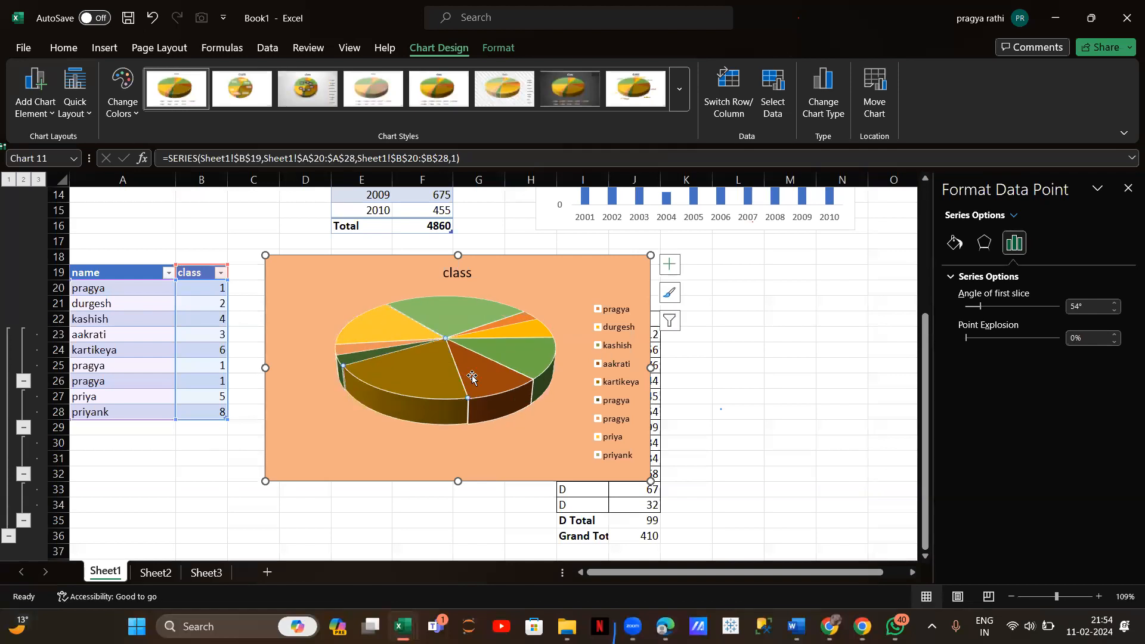
# Step: Pull the green slice beside the yellow one out by about 32%, and move it back into the pie
pyautogui.click(786, 312)
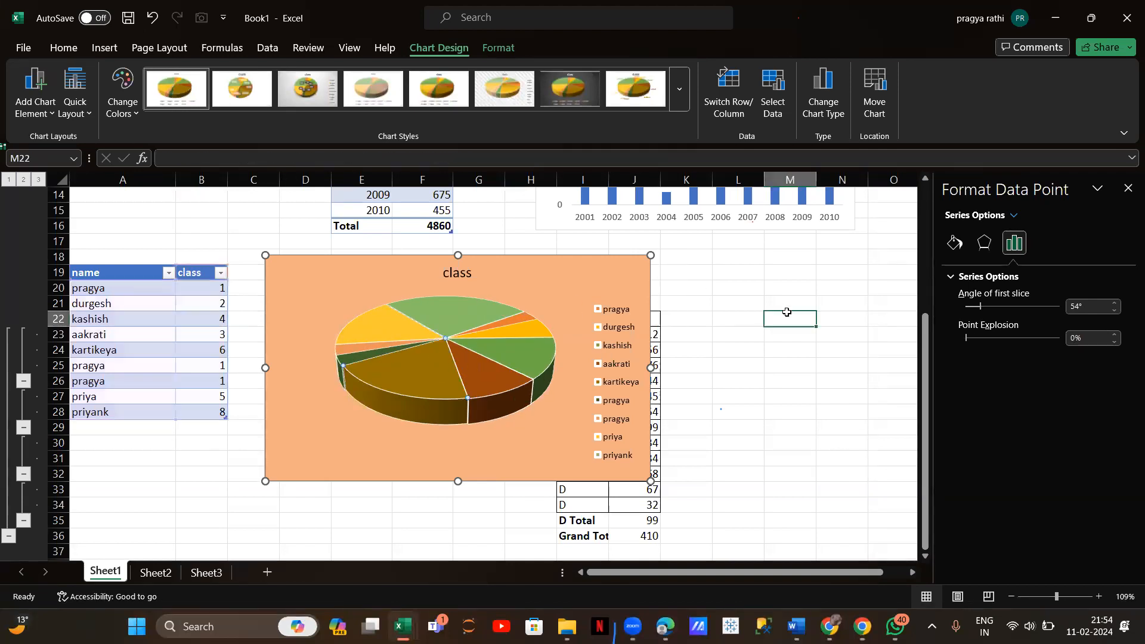
pyautogui.click(471, 357)
pyautogui.moveTo(478, 366); pyautogui.dragTo(510, 393)
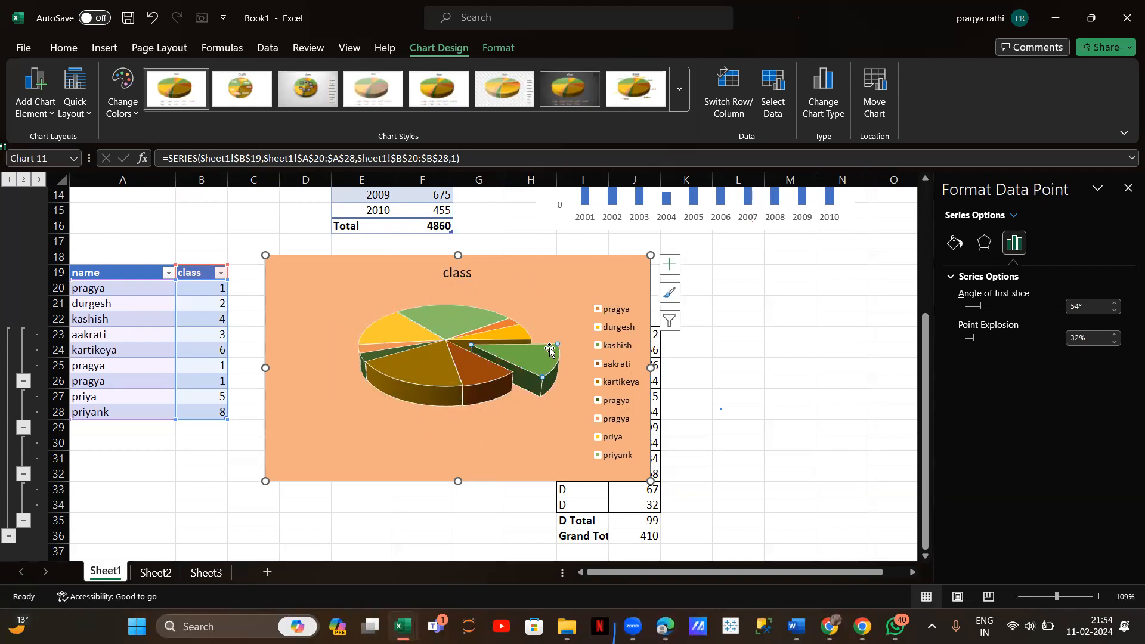
pyautogui.moveTo(534, 355); pyautogui.dragTo(502, 356)
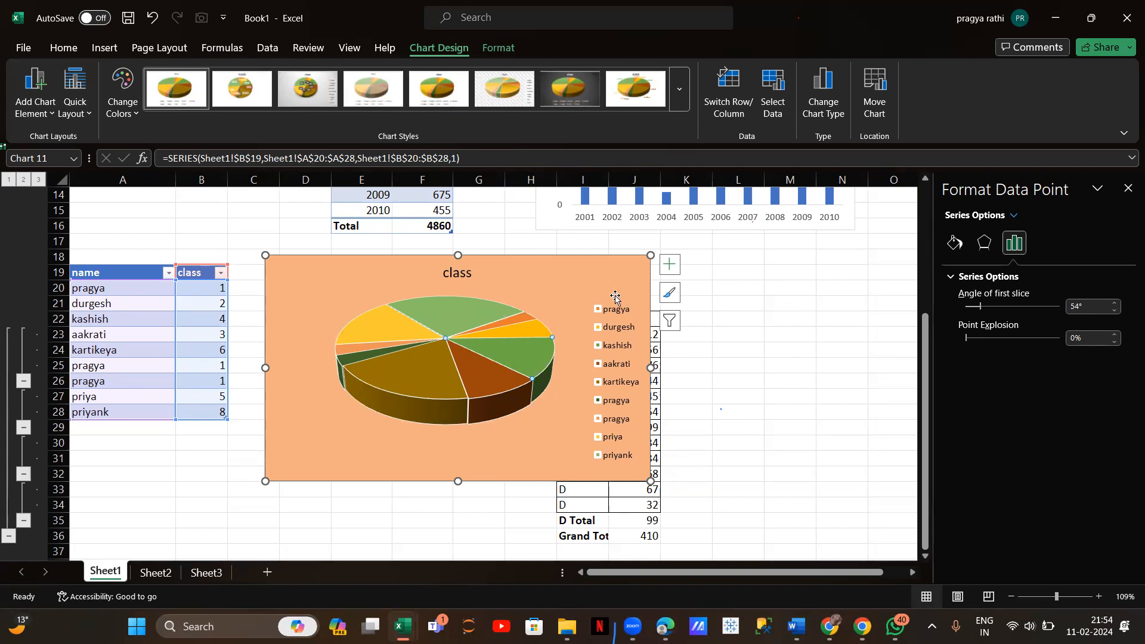
# Step: Move the pie chart right to span about columns F to M, and switch to Sheet2 after viewing Sheet3
pyautogui.moveTo(581, 283); pyautogui.dragTo(743, 296)
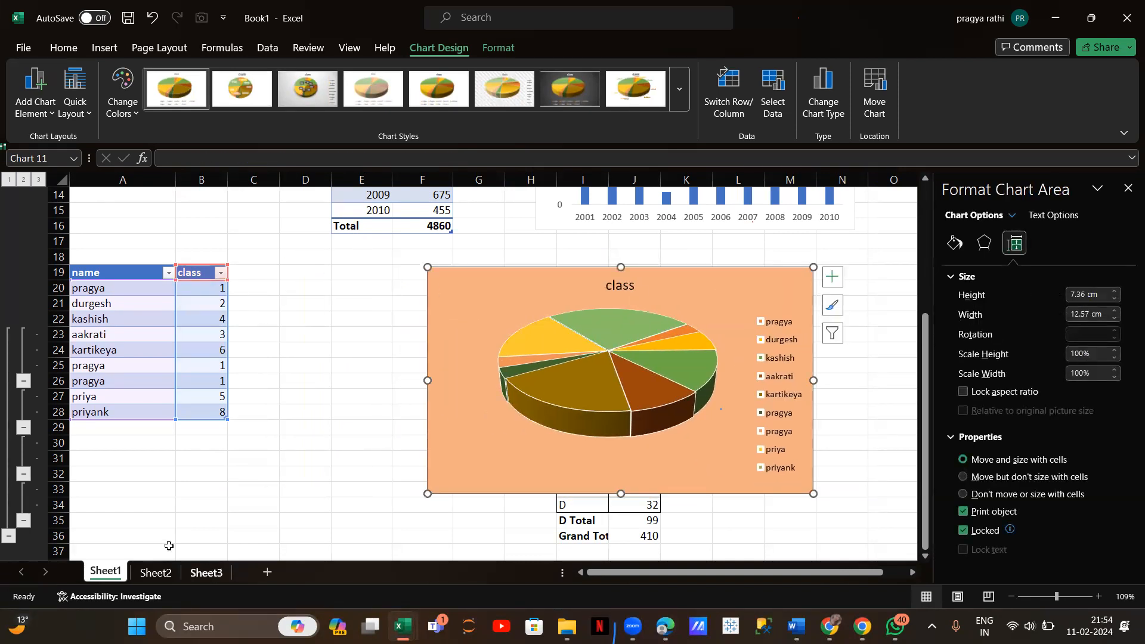
pyautogui.click(206, 573)
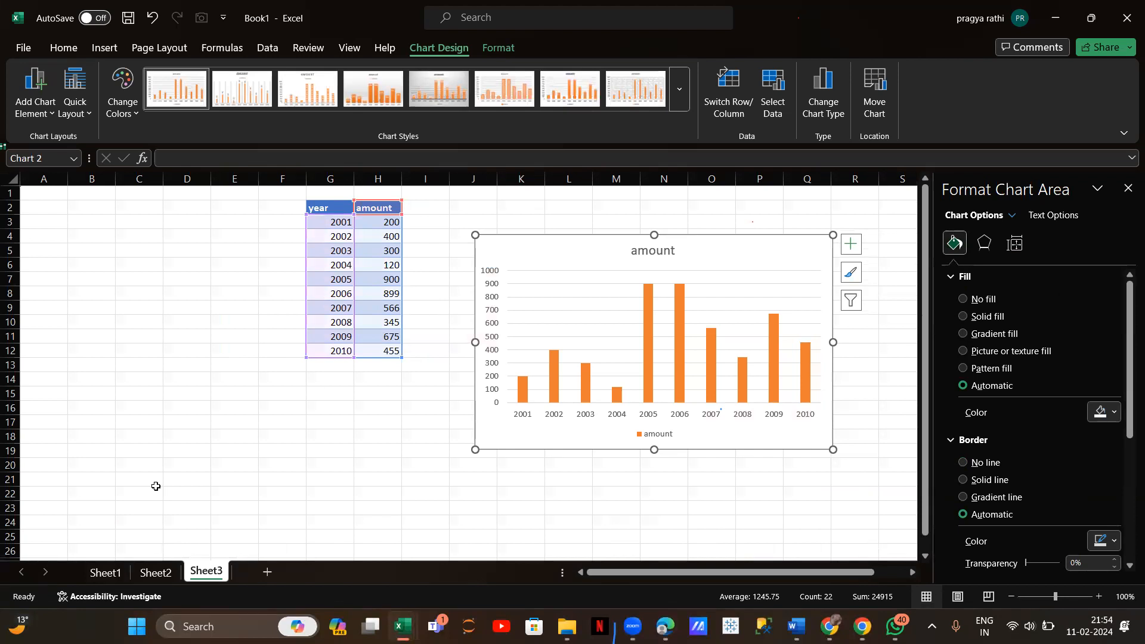
pyautogui.click(154, 571)
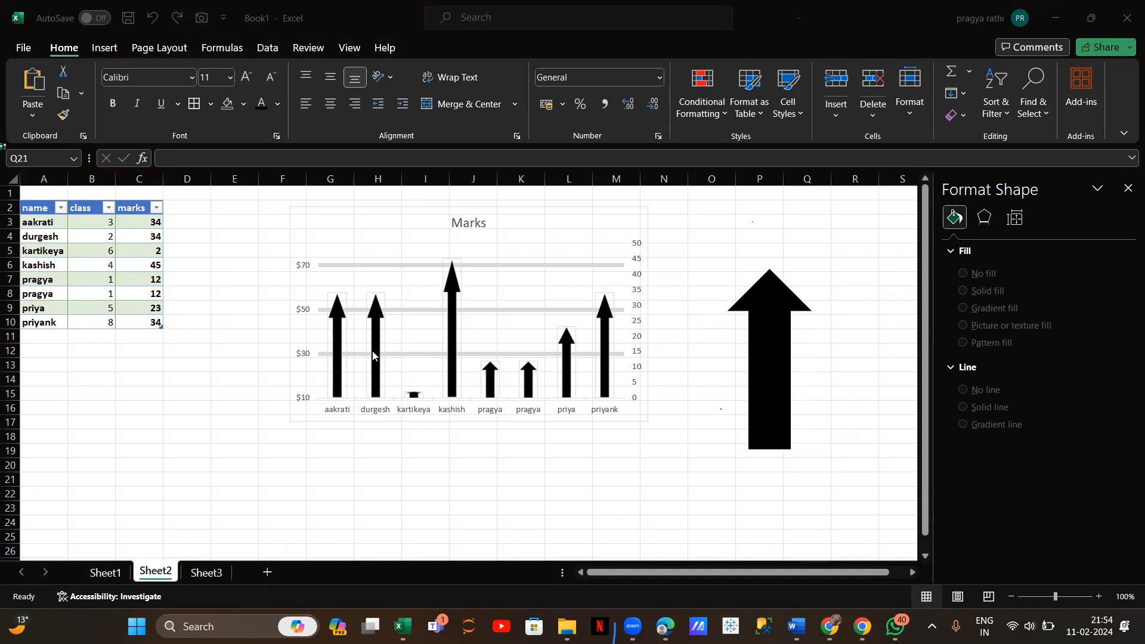
# Step: Insert a Clustered Column - Line combo chart from the name, class and marks table
pyautogui.click(24, 208)
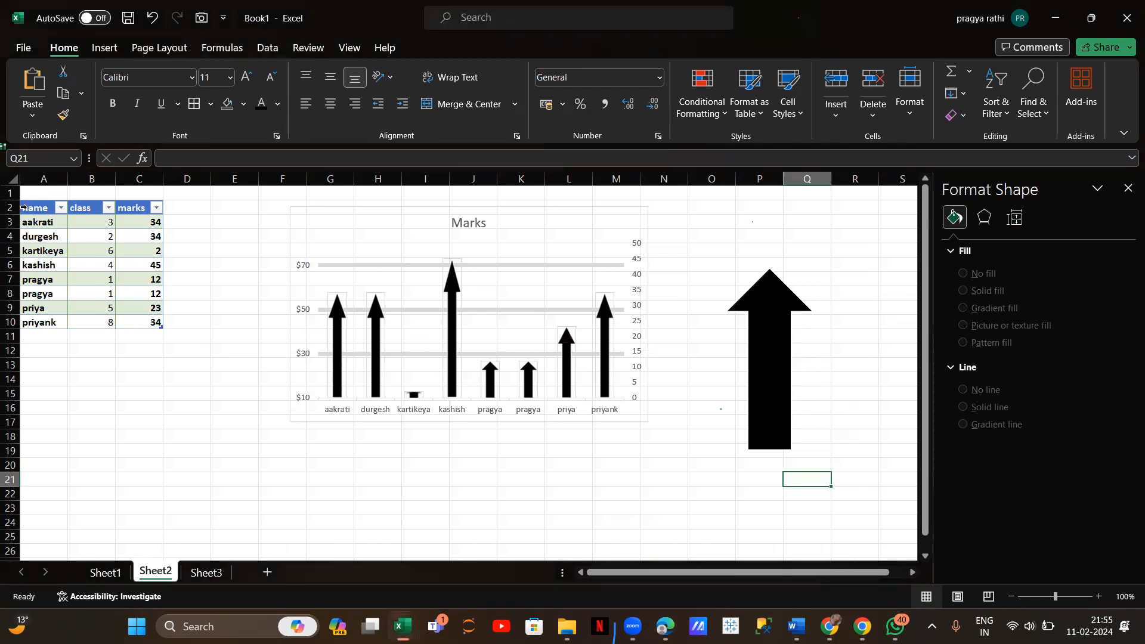
pyautogui.click(35, 209)
pyautogui.moveTo(35, 208); pyautogui.dragTo(135, 318)
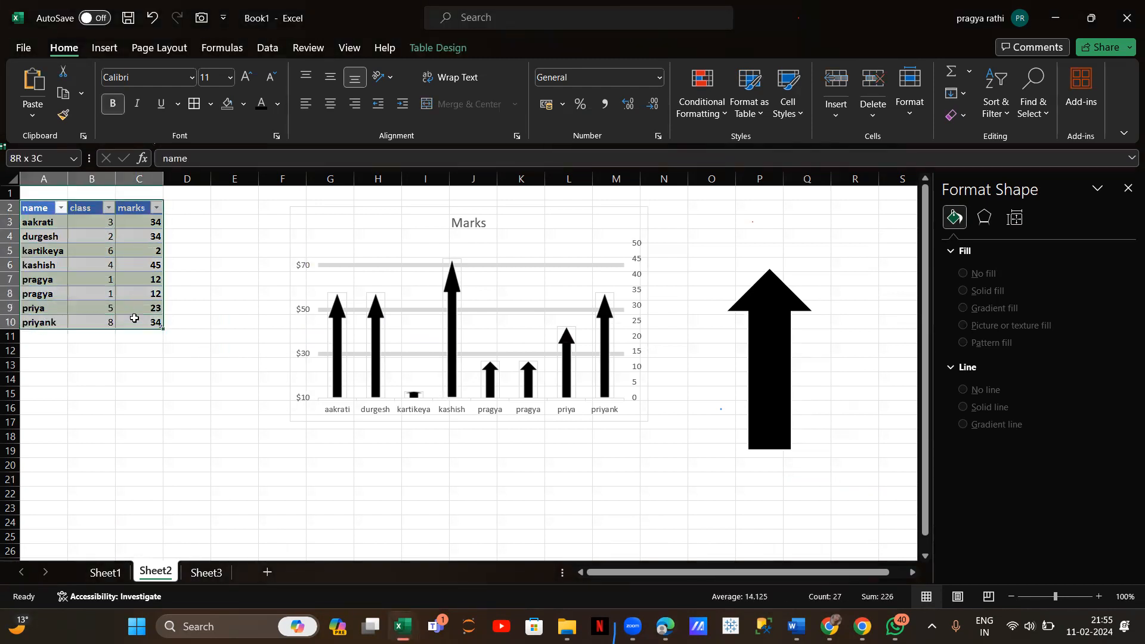
pyautogui.click(104, 49)
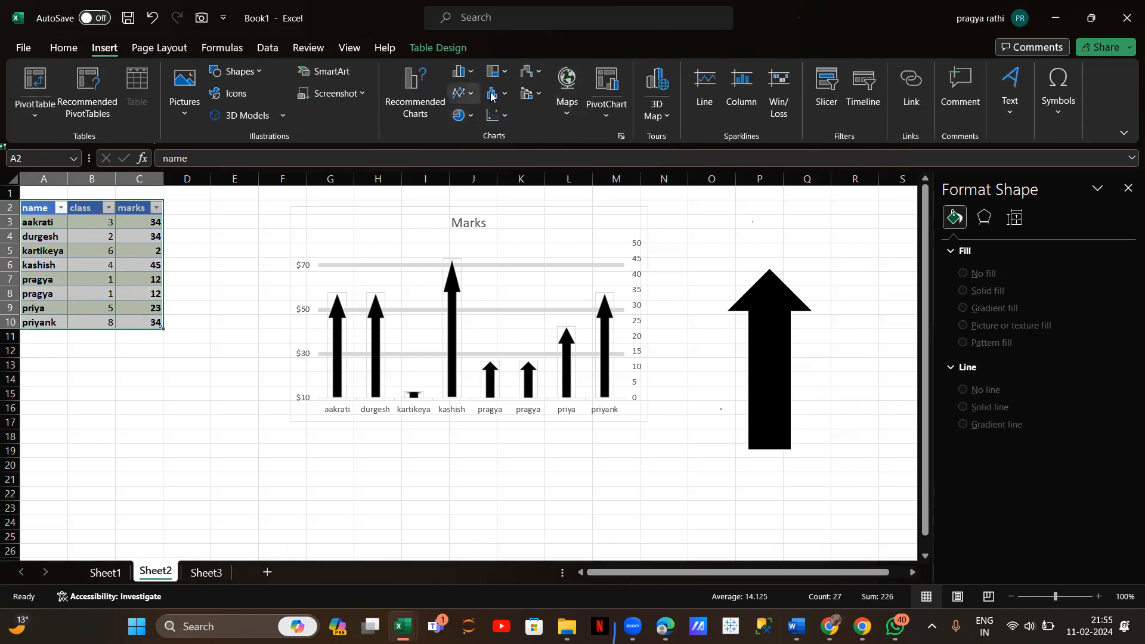
pyautogui.click(526, 93)
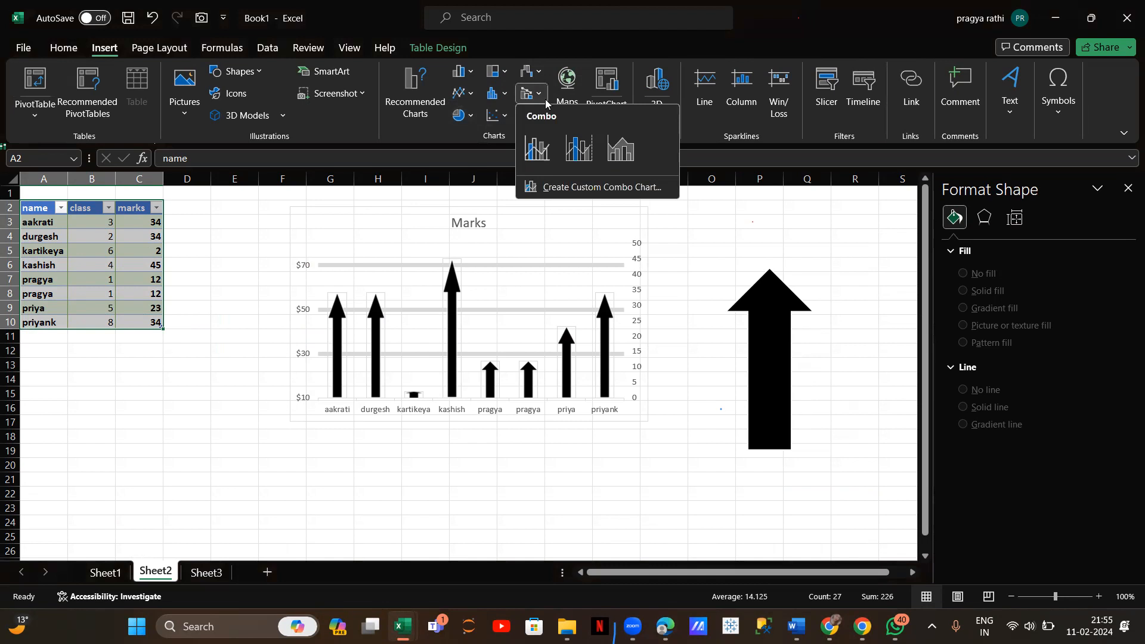
pyautogui.click(551, 159)
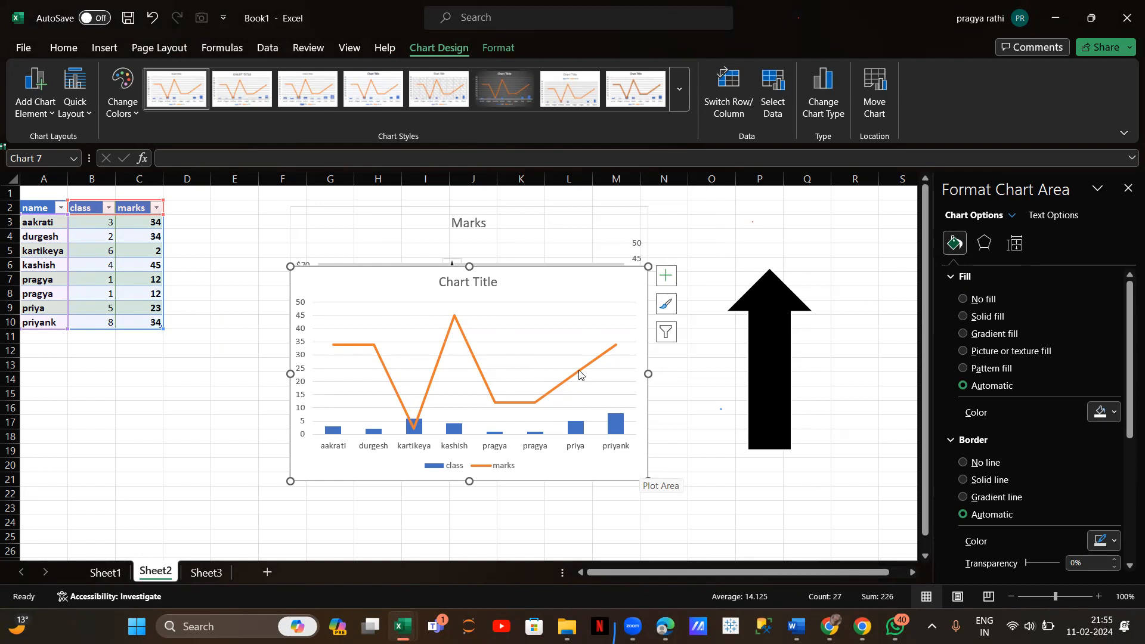
# Step: Plot the class column series of the combo chart on the secondary axis
pyautogui.moveTo(623, 435)
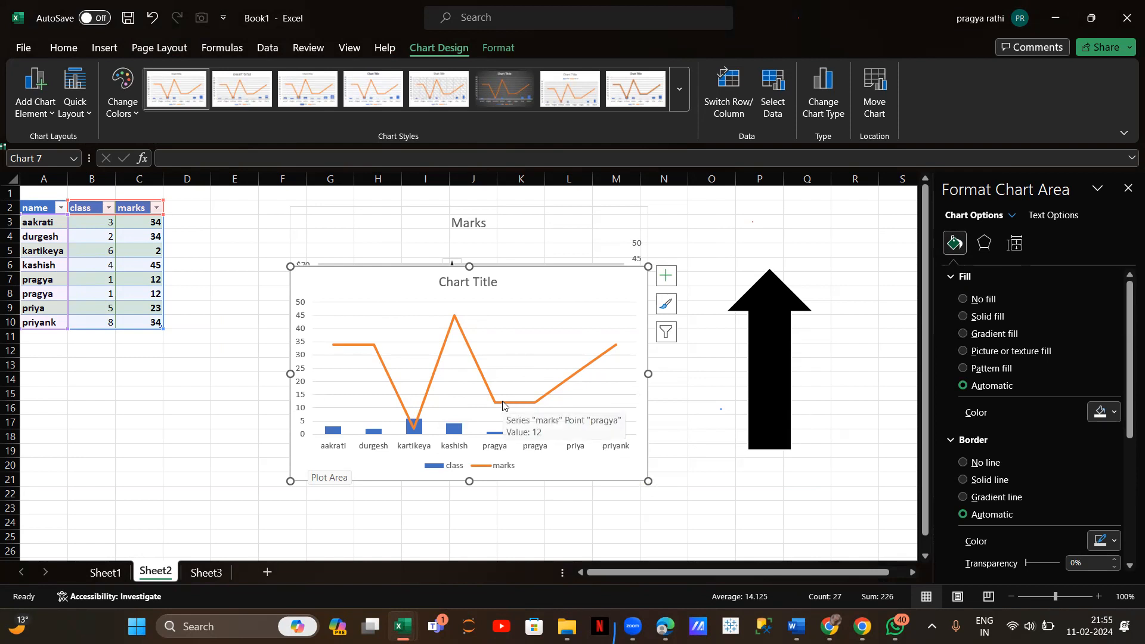
pyautogui.click(576, 427)
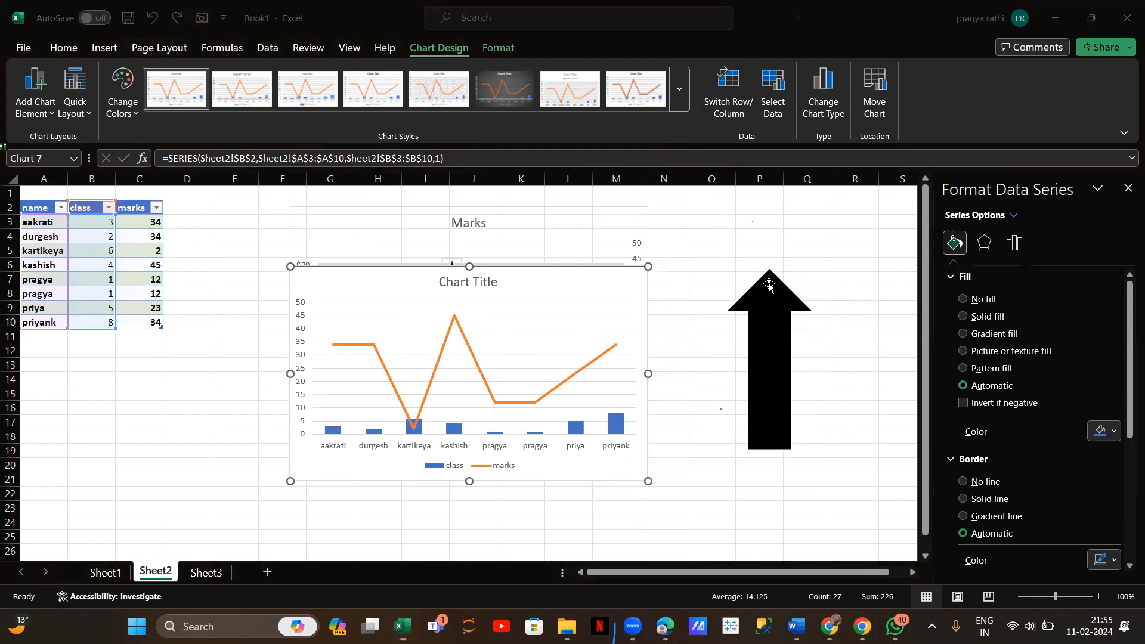
pyautogui.click(1025, 238)
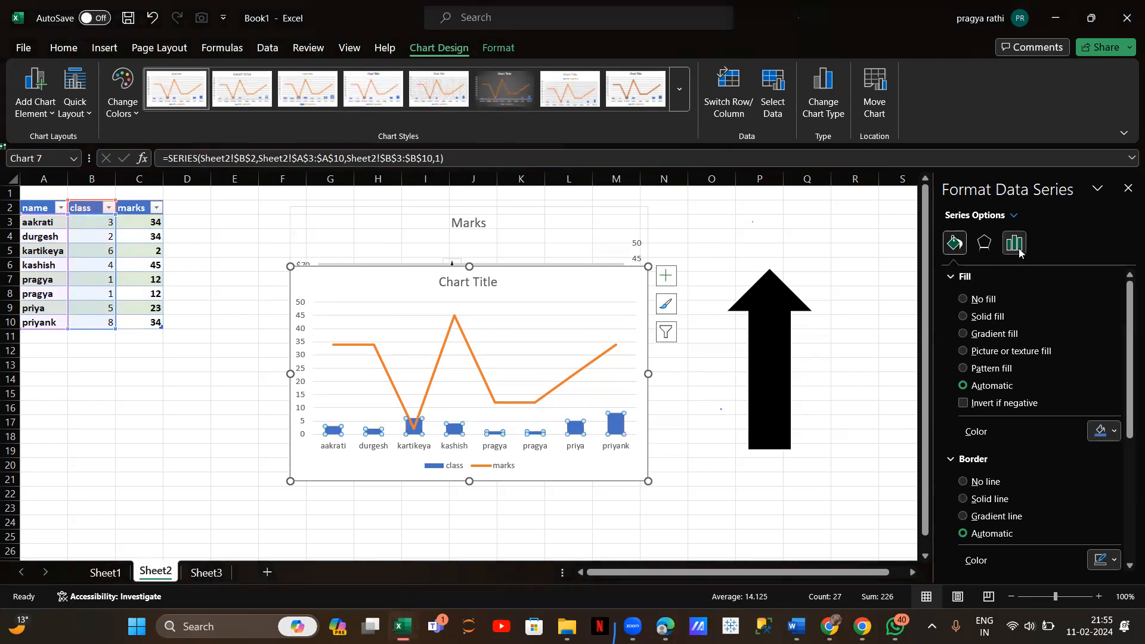
pyautogui.click(1019, 249)
pyautogui.click(971, 332)
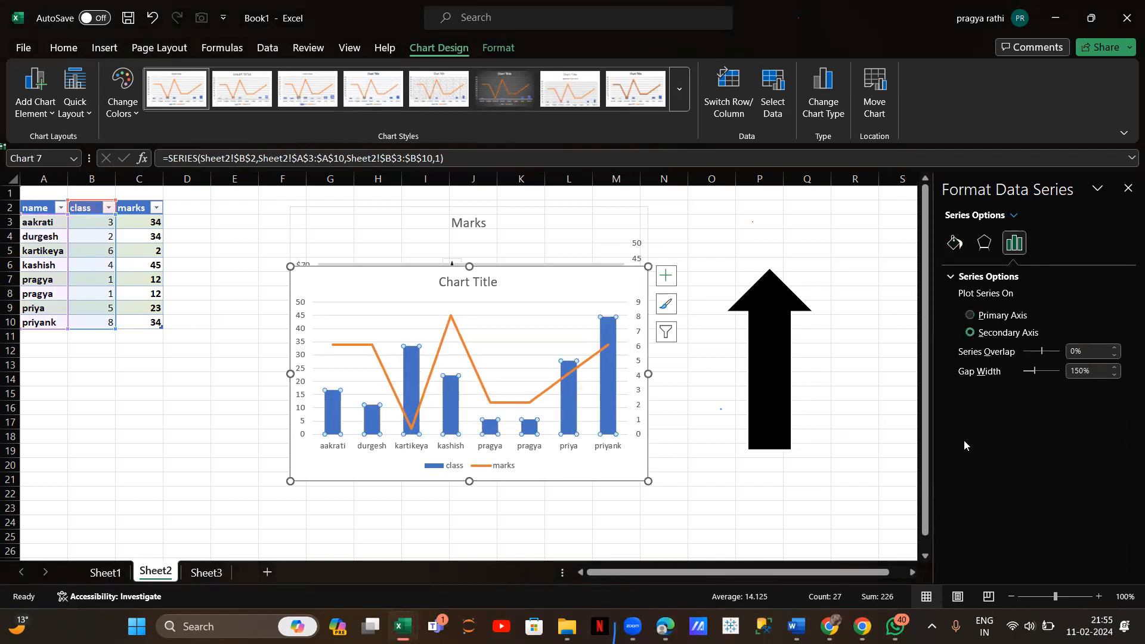
pyautogui.click(853, 508)
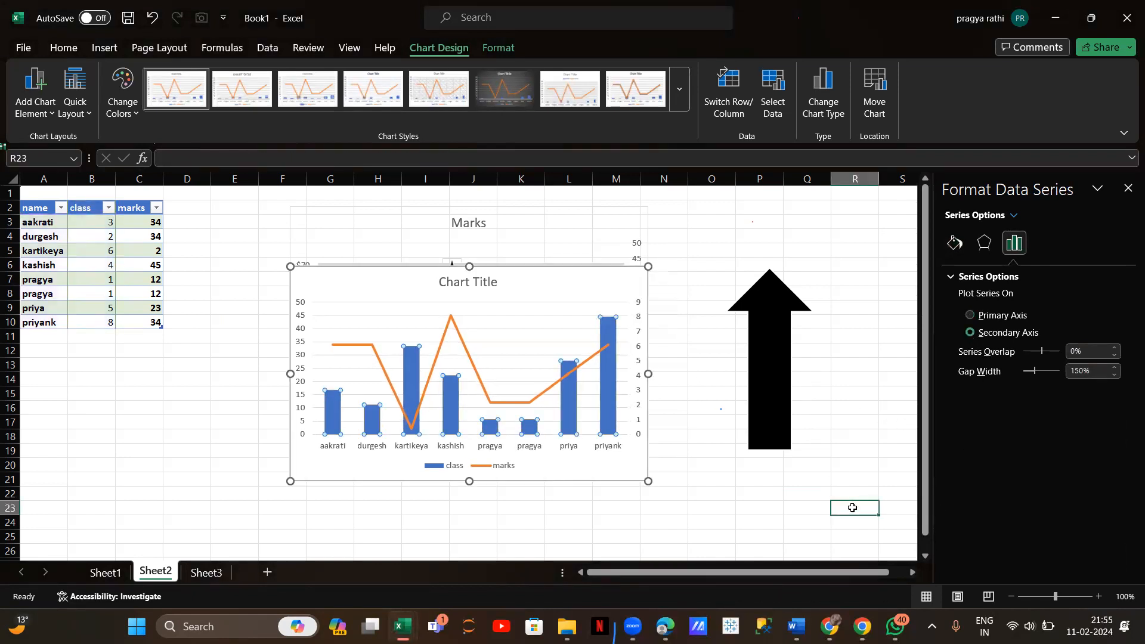
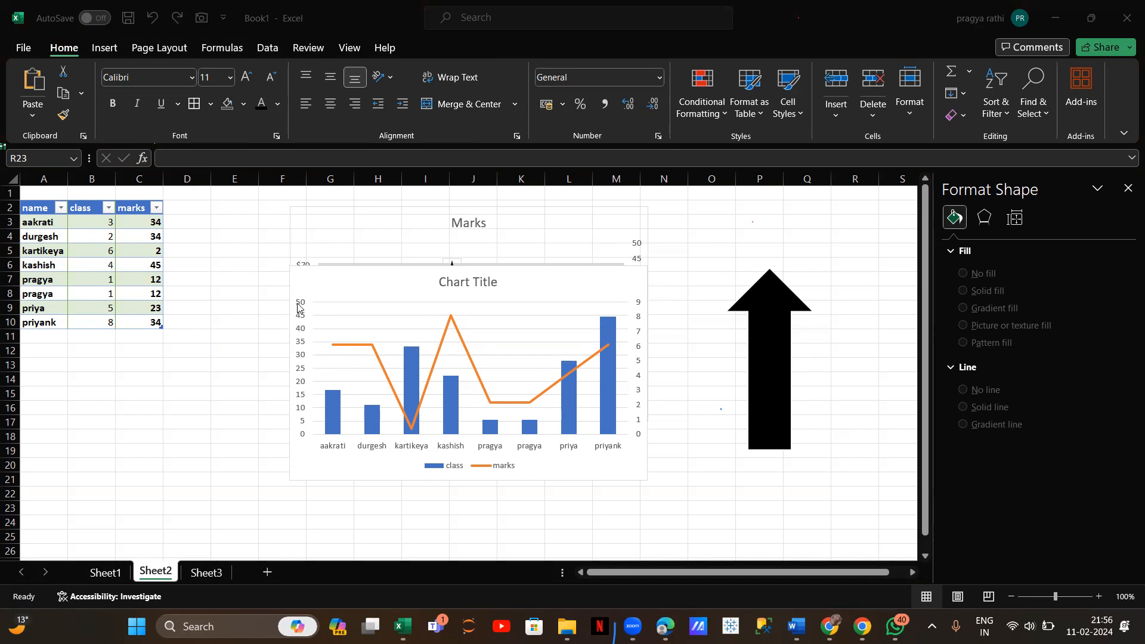
# Step: Compare the axis options by switching the class columns to the primary axis and back to the secondary axis twice
pyautogui.click(612, 356)
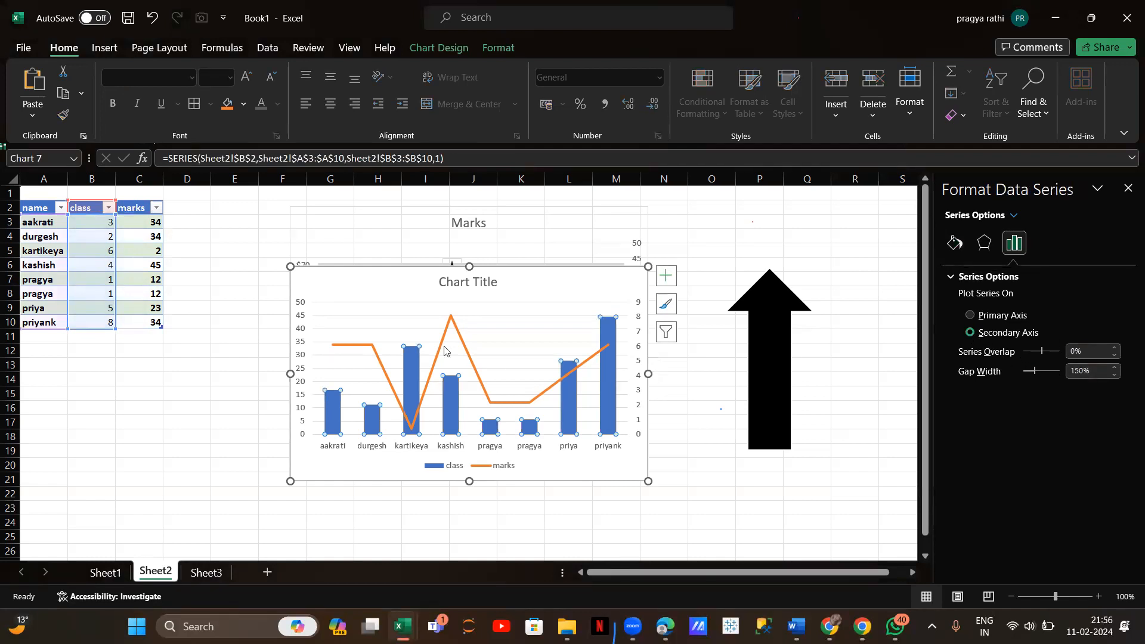
pyautogui.click(971, 315)
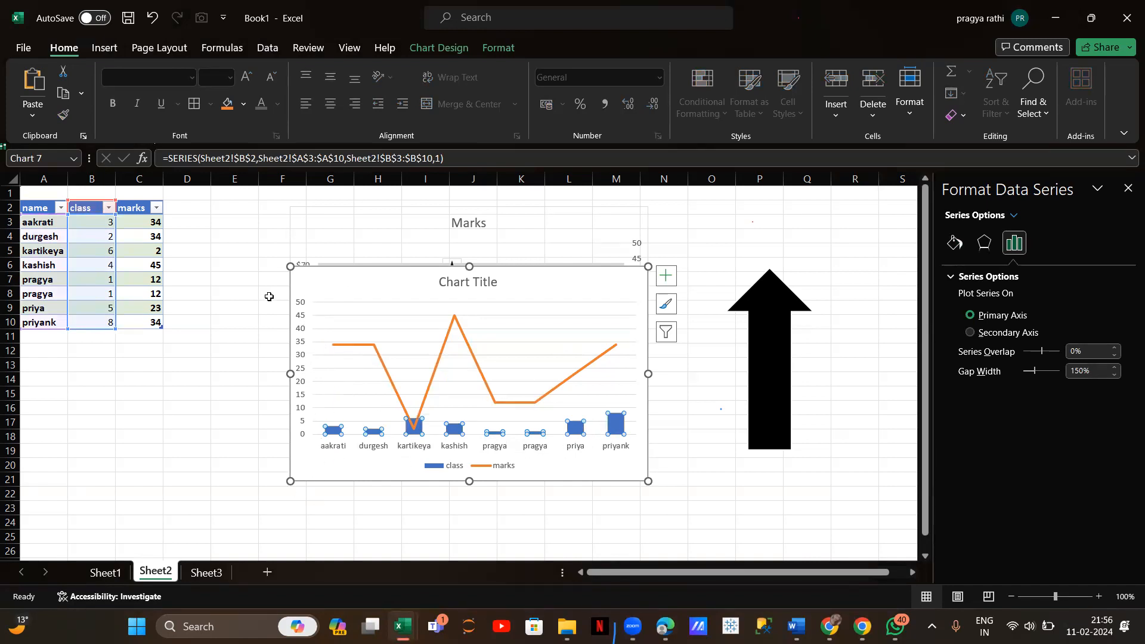
pyautogui.click(970, 333)
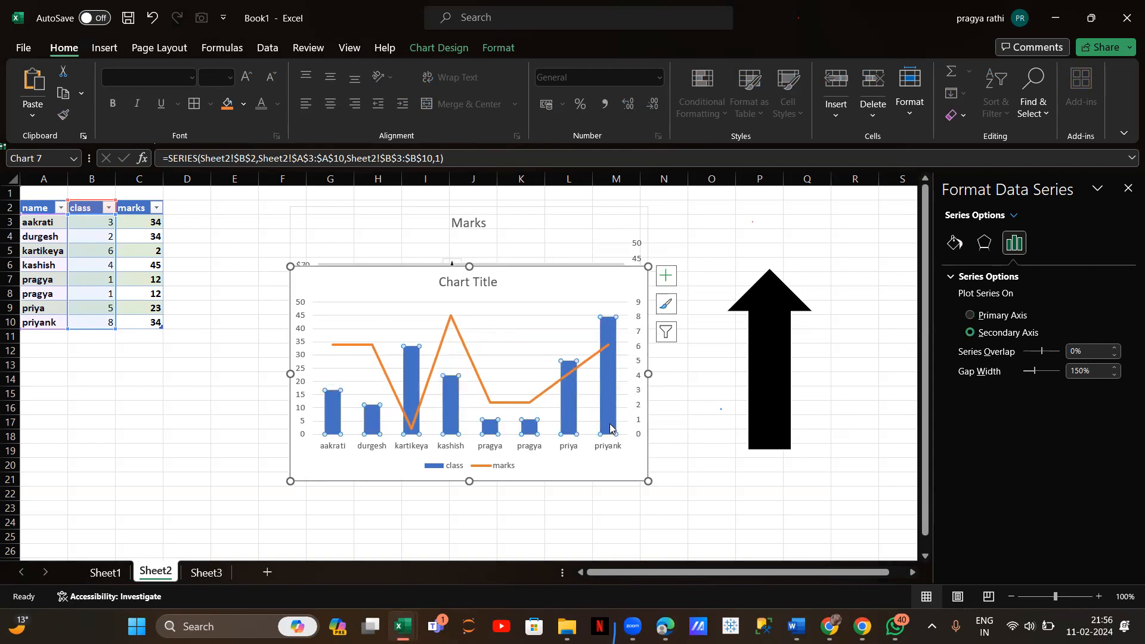
pyautogui.click(529, 403)
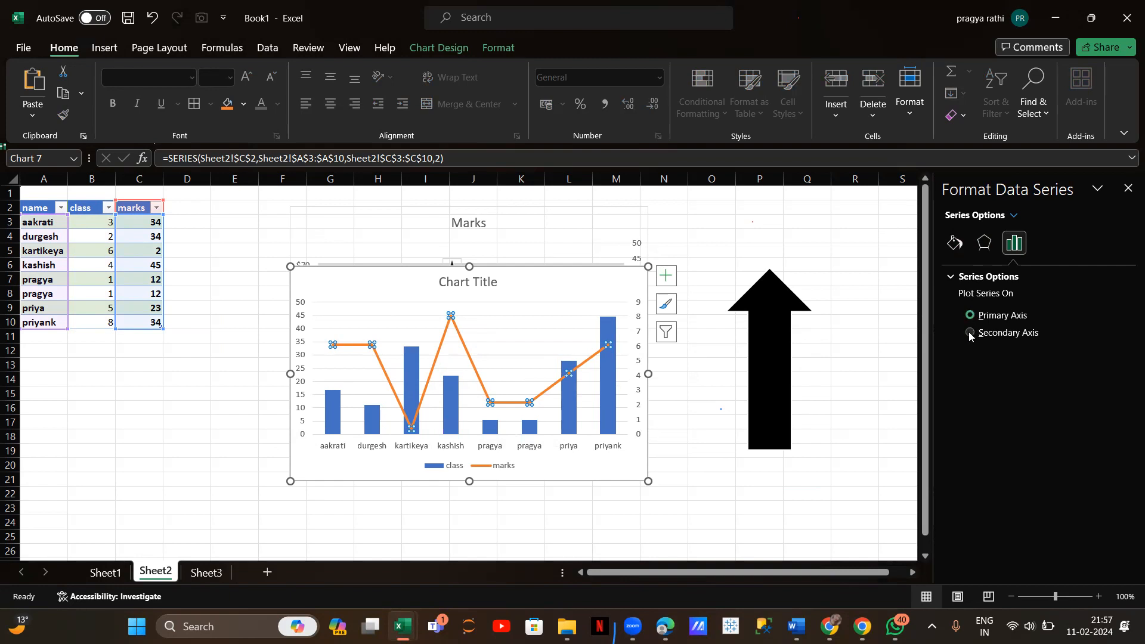
pyautogui.click(881, 393)
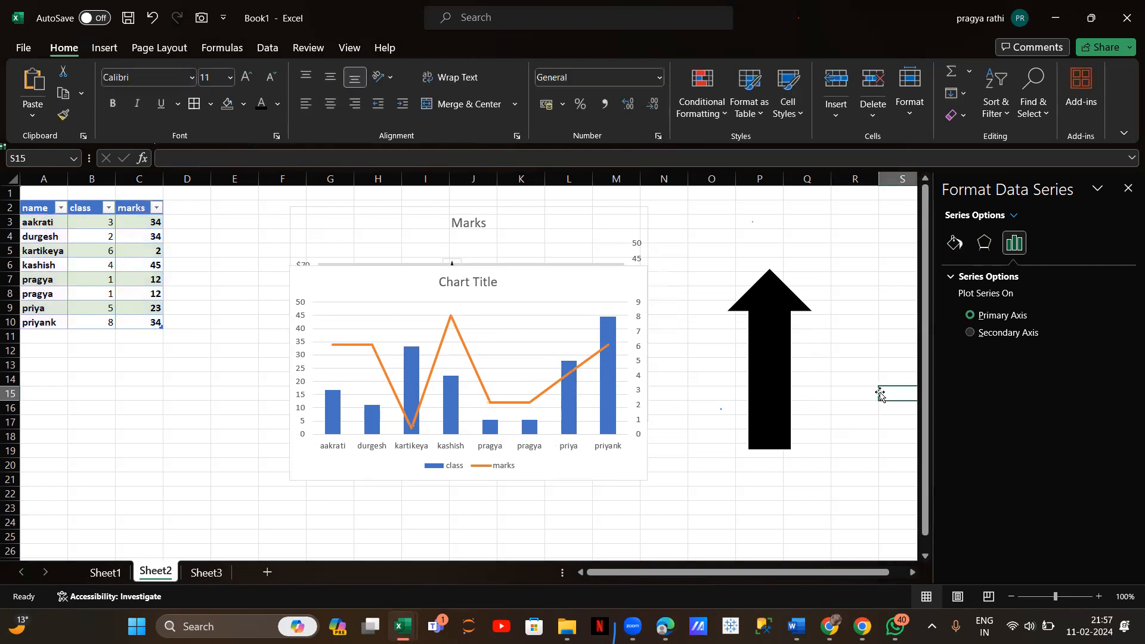
pyautogui.click(614, 419)
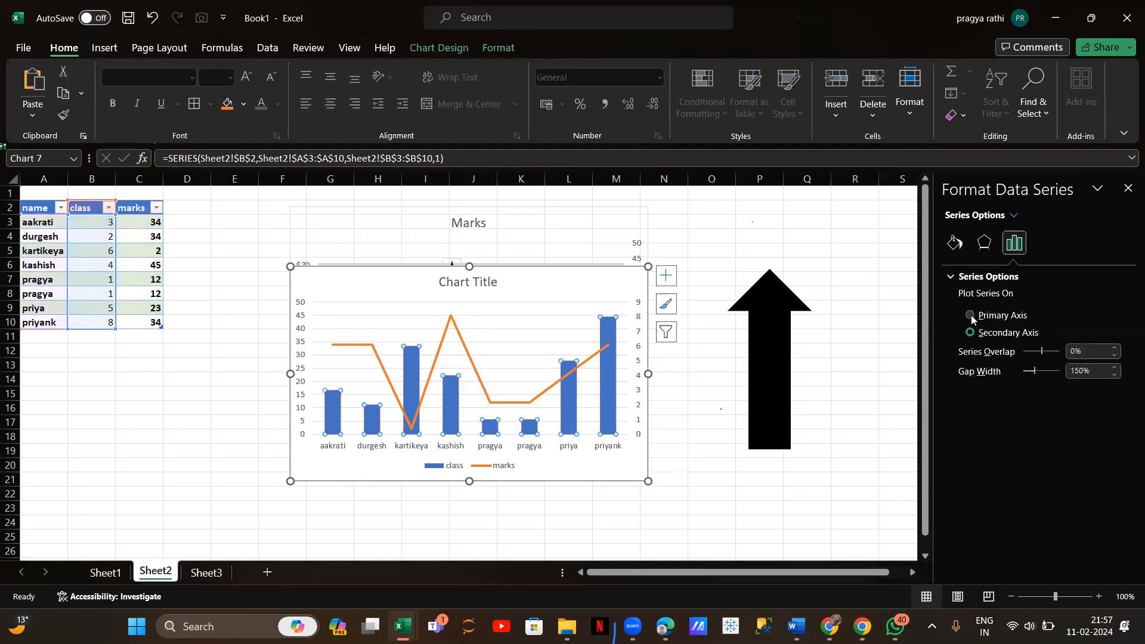
pyautogui.click(972, 317)
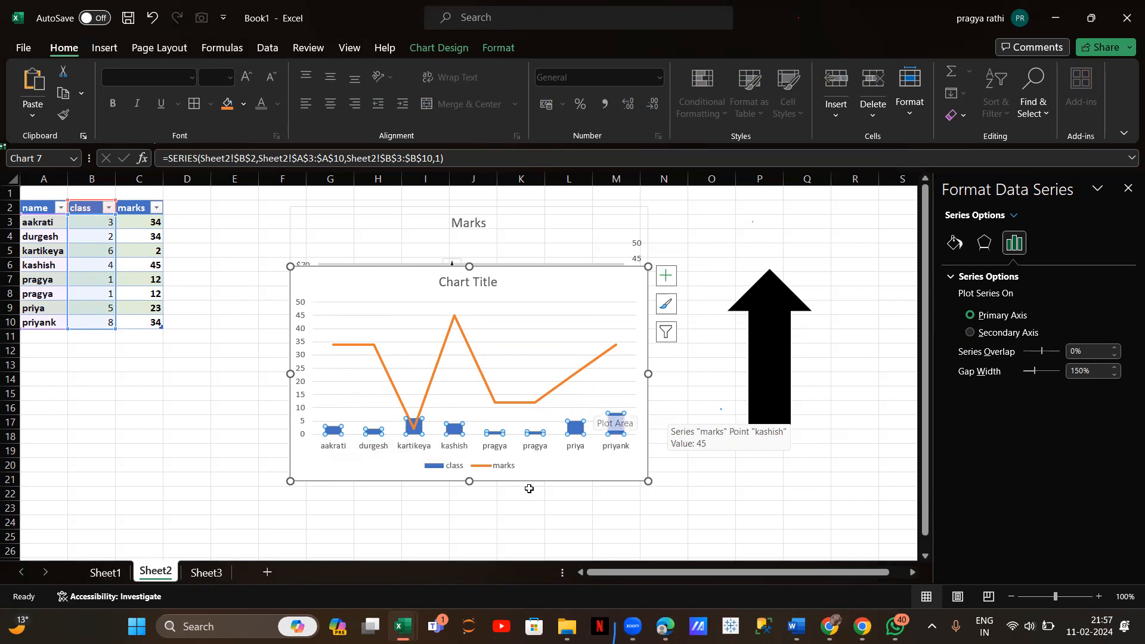
pyautogui.click(970, 334)
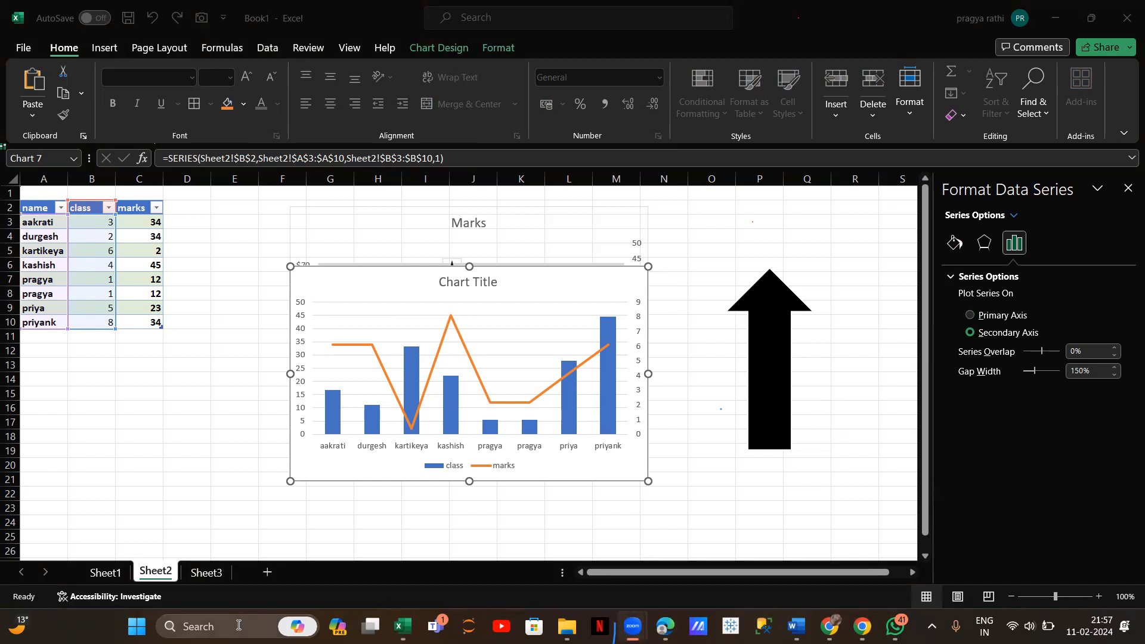
# Step: Review the questions on the Section 1 sheet of the Assignment 8 workbook and return to Book1
pyautogui.moveTo(403, 627)
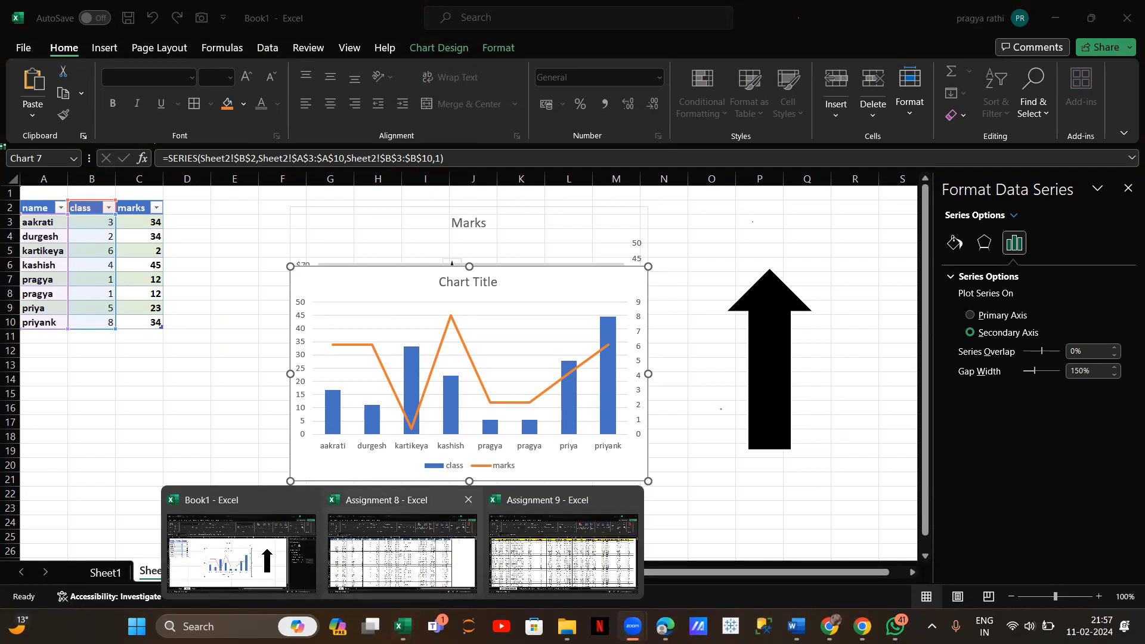
pyautogui.click(402, 552)
pyautogui.click(137, 571)
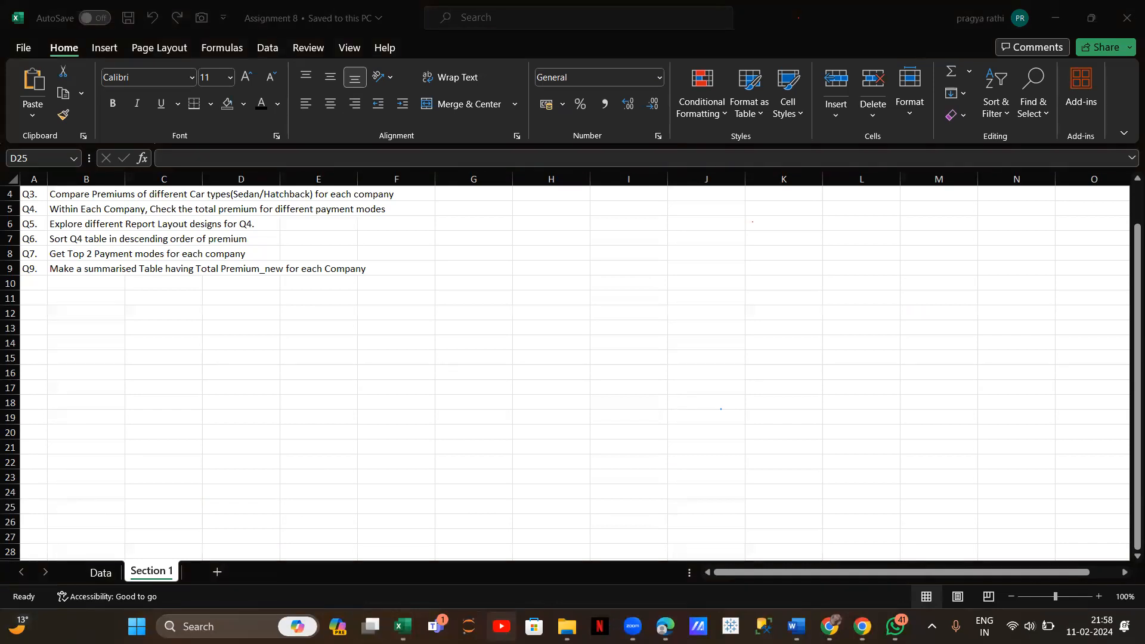
pyautogui.moveTo(403, 626)
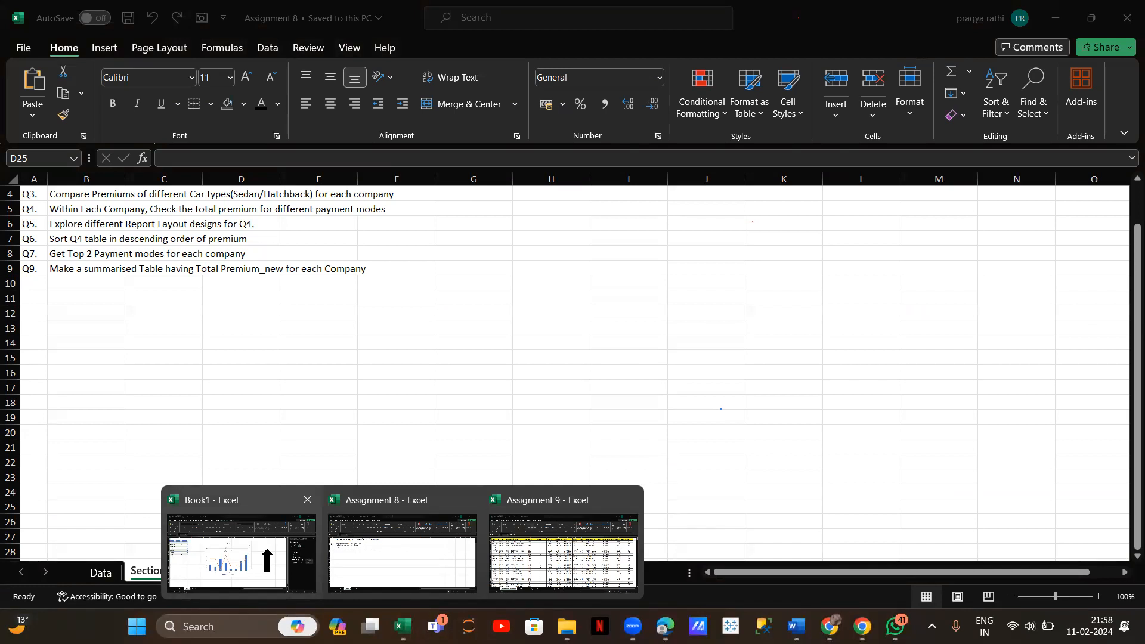
pyautogui.click(242, 552)
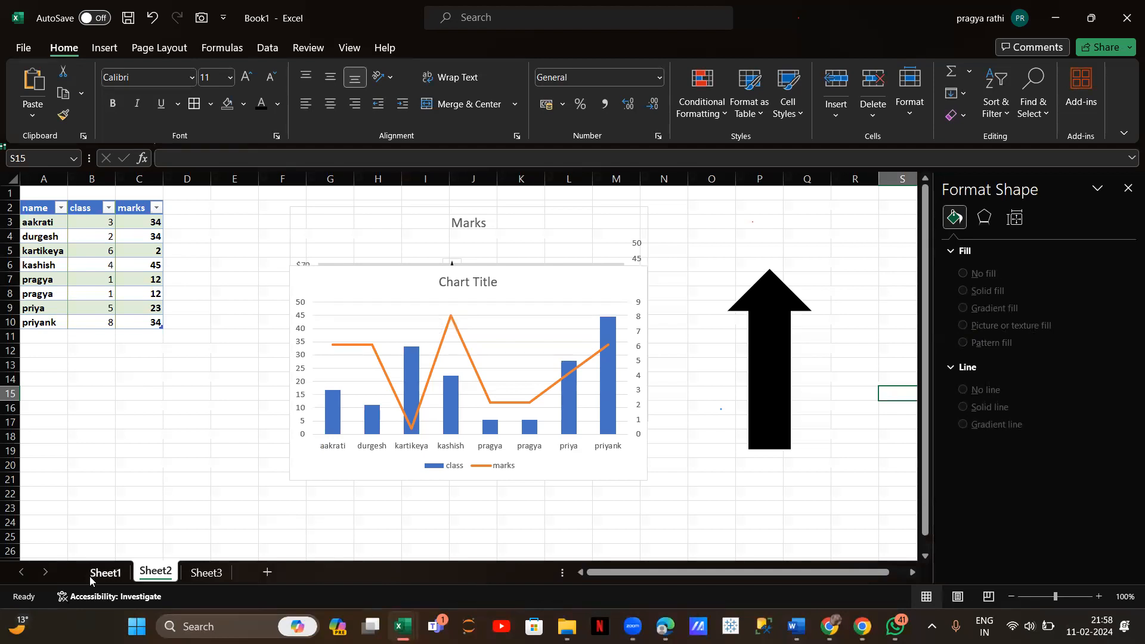
# Step: Convert the name and class table in A19:B28 on Sheet1 to a normal range
pyautogui.click(124, 576)
pyautogui.scroll(4, 439, 321)
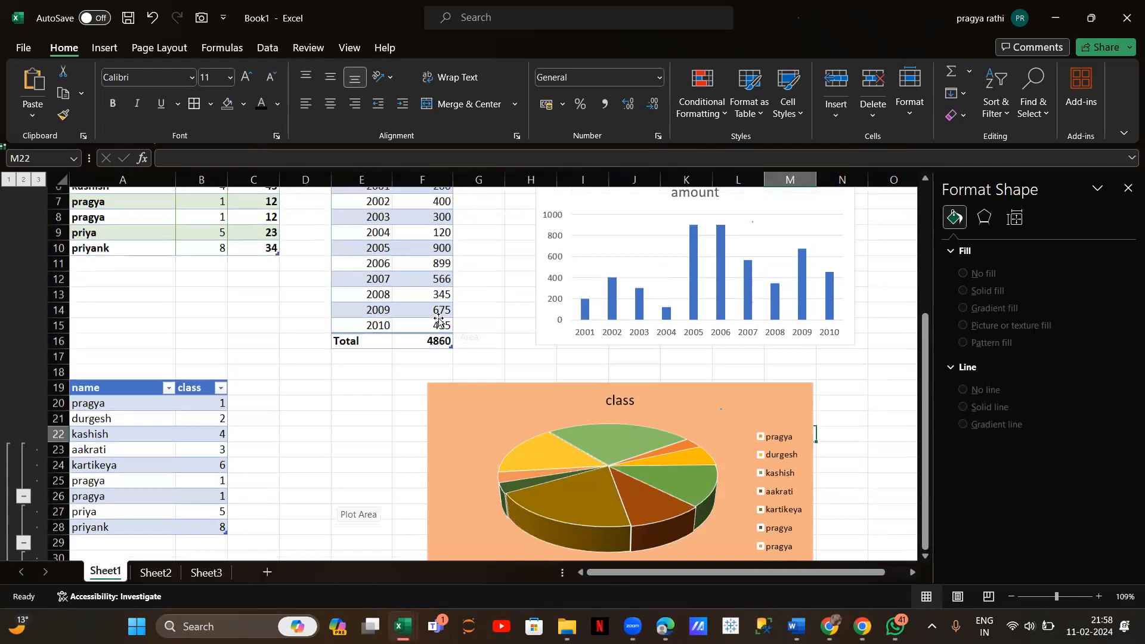
pyautogui.scroll(2, 439, 320)
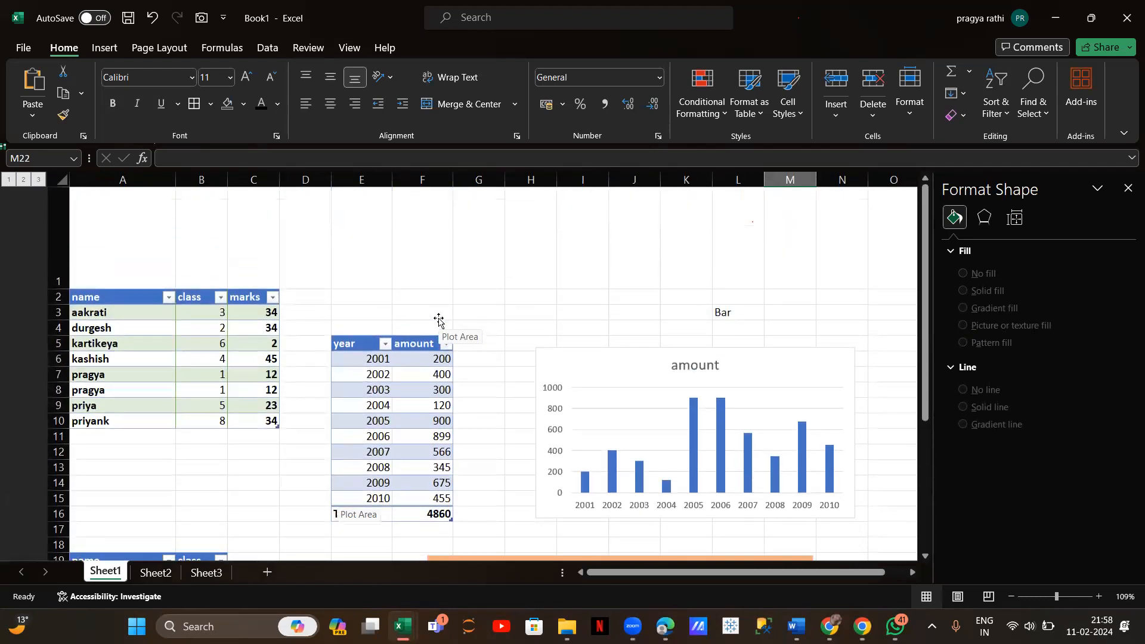
pyautogui.scroll(-2, 439, 320)
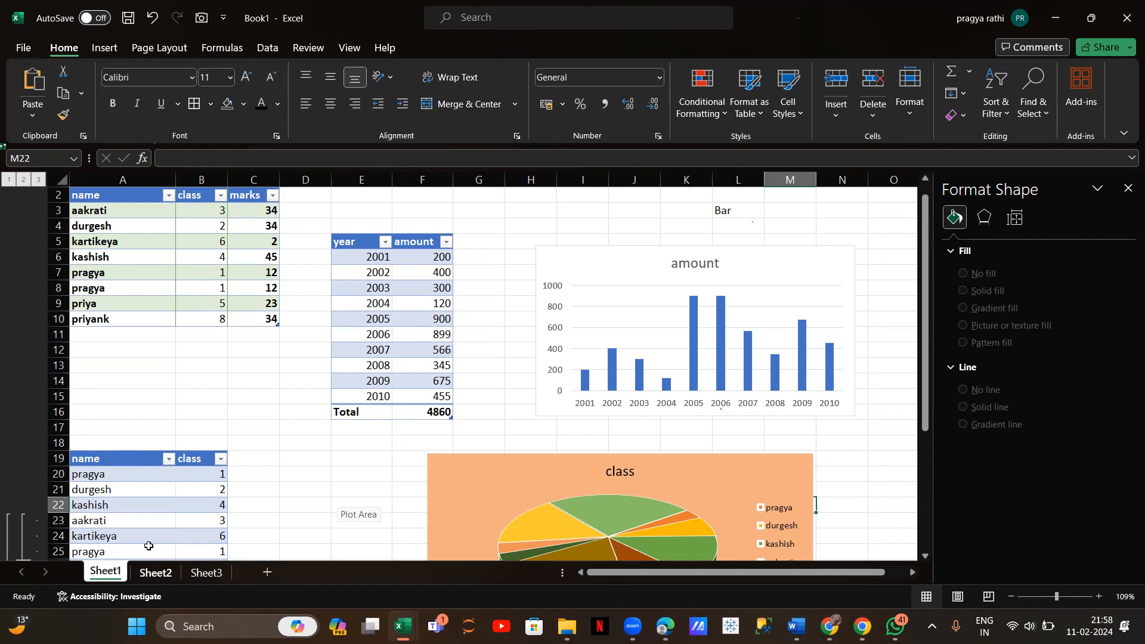
pyautogui.scroll(-3, 177, 405)
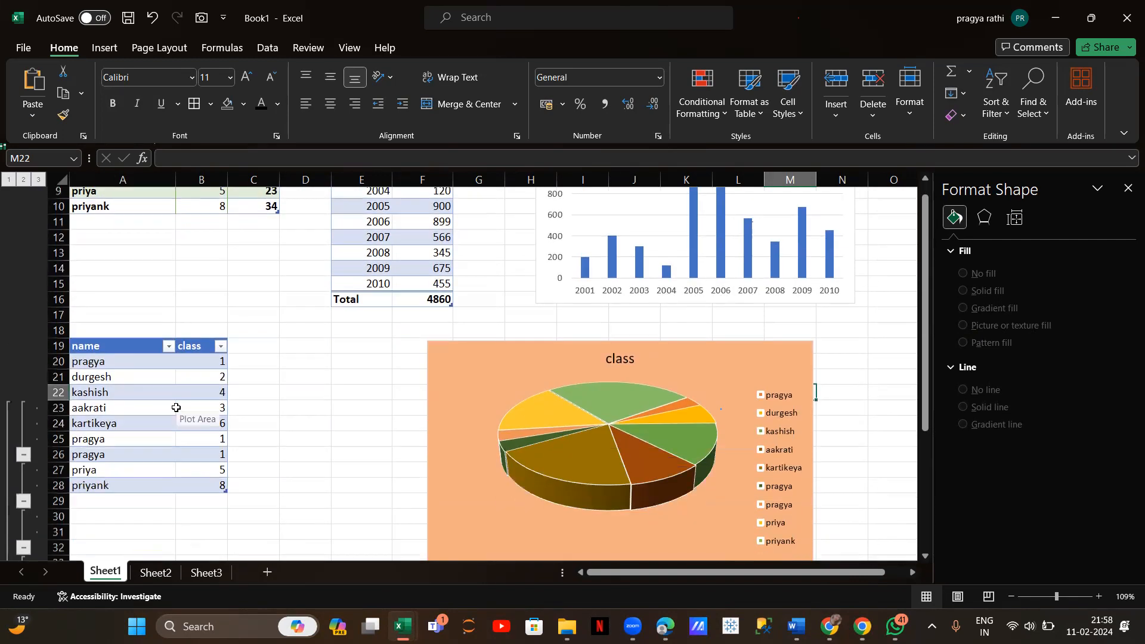
pyautogui.click(132, 414)
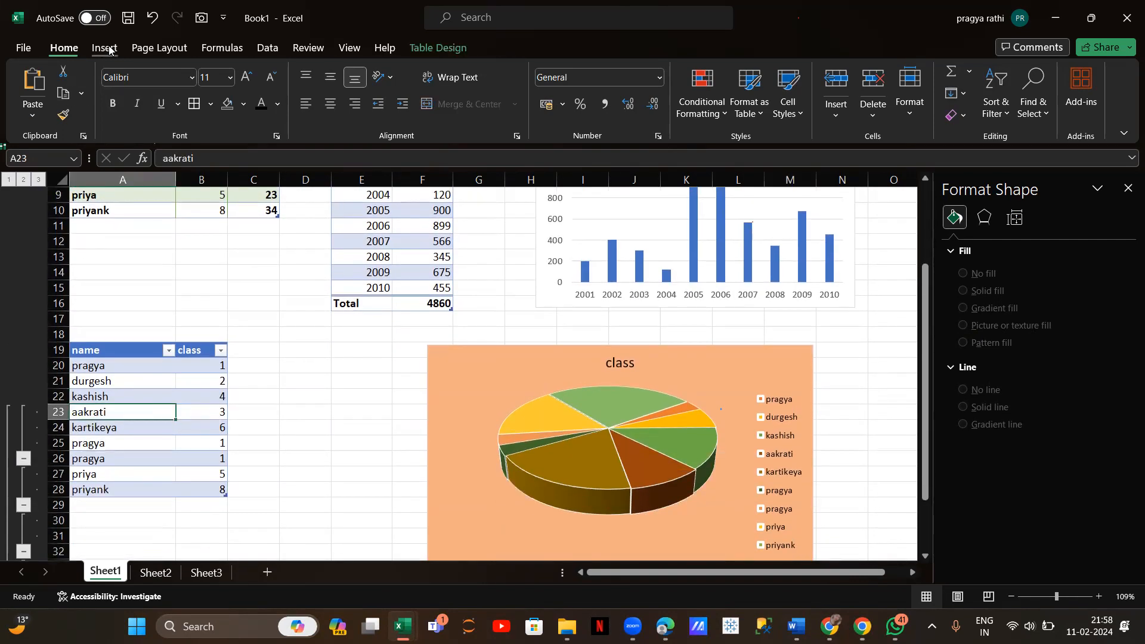
pyautogui.click(458, 50)
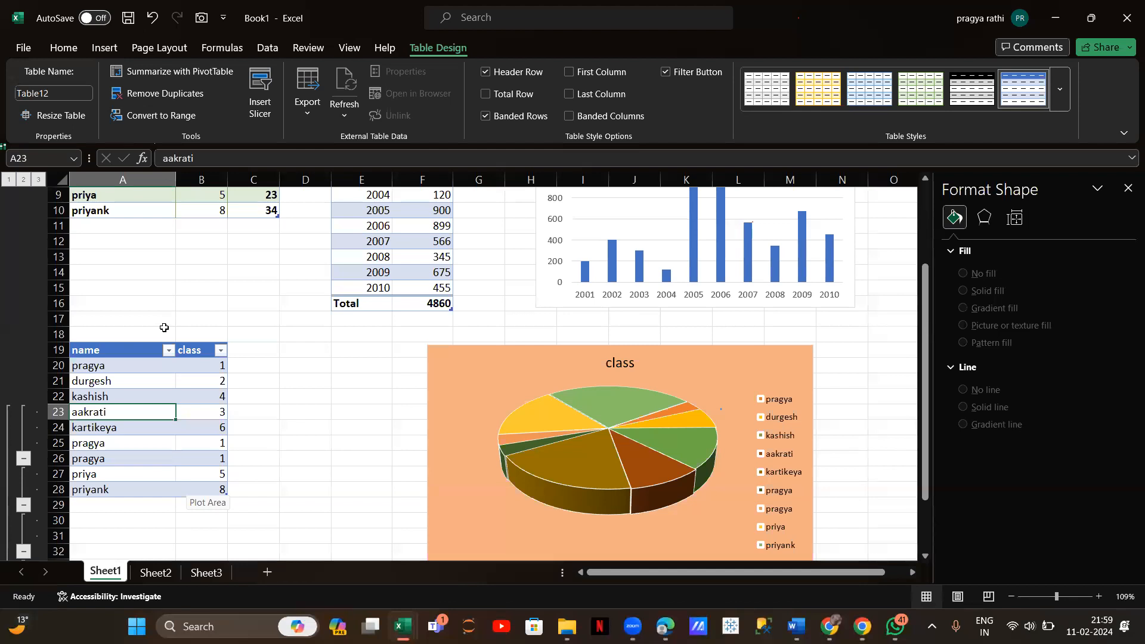
pyautogui.click(143, 121)
pyautogui.click(550, 353)
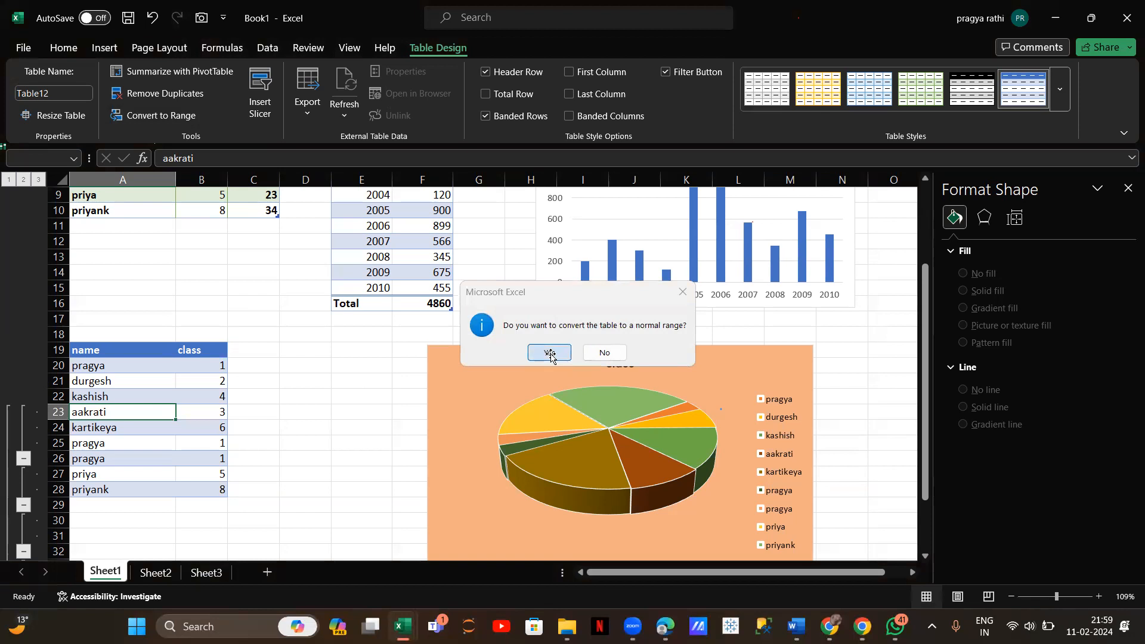
# Step: Copy the name and class range A19:B28 into a new worksheet starting at cell A1
pyautogui.moveTo(115, 352); pyautogui.dragTo(206, 486)
pyautogui.hotkey('ctrl', 'c')
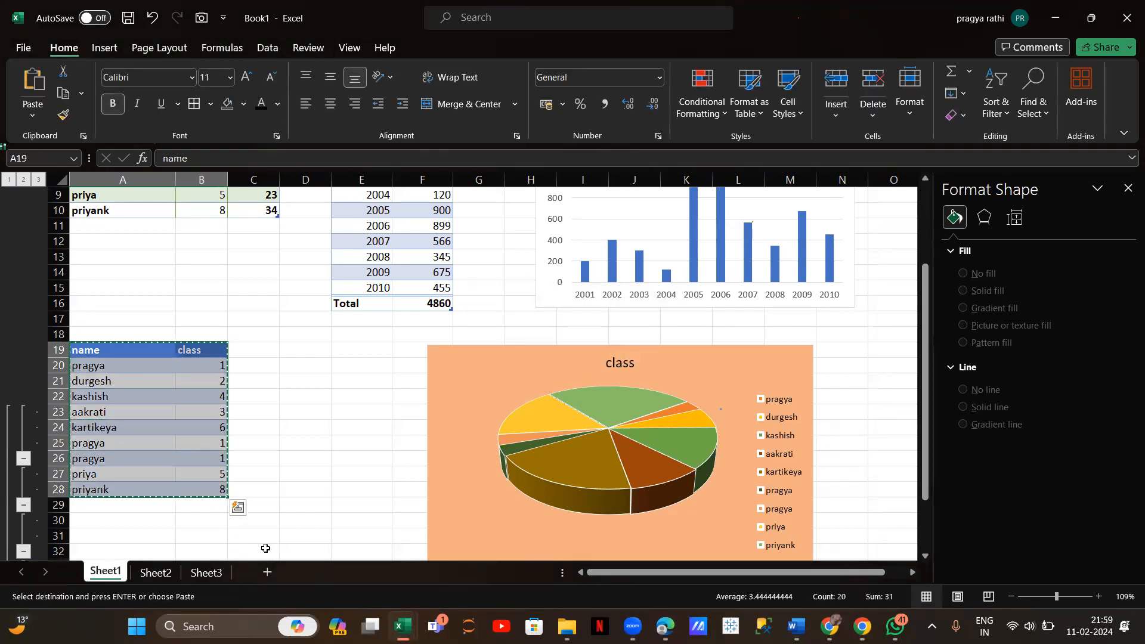
pyautogui.click(267, 572)
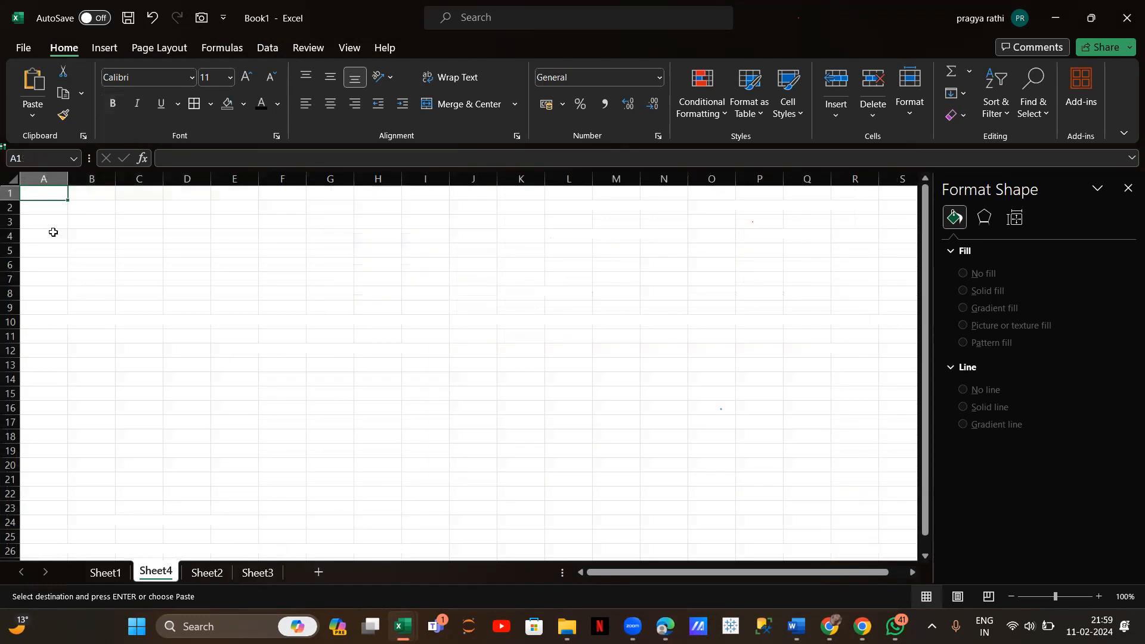
pyautogui.hotkey('ctrl', 'v')
pyautogui.click(246, 276)
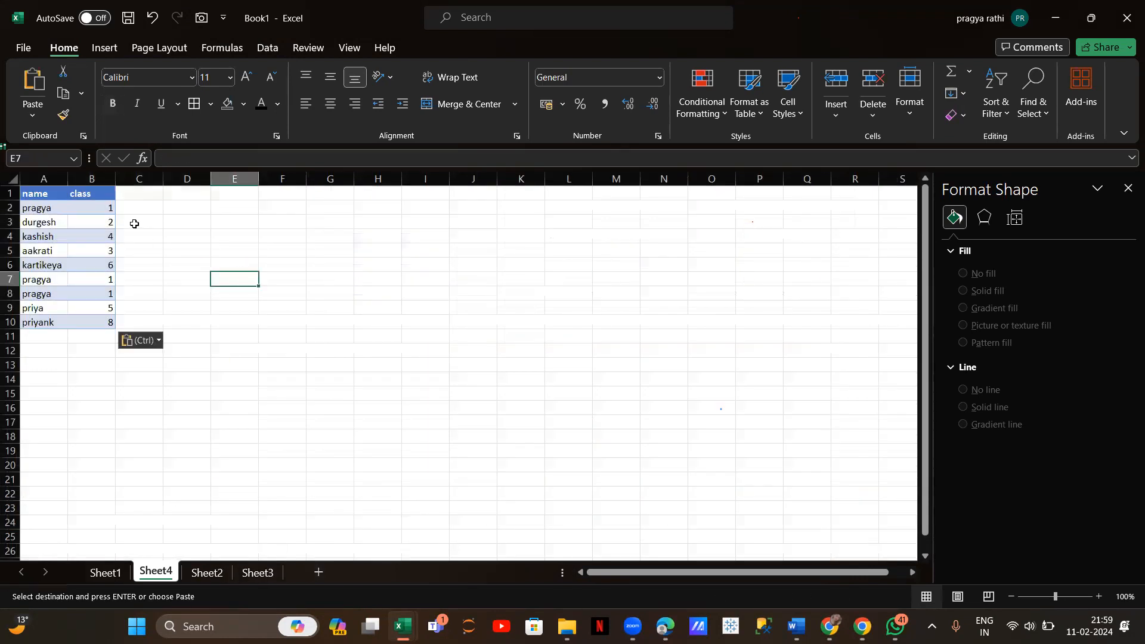
# Step: Autofit columns A and B of the new sheet and widen both to an equal, roomier width
pyautogui.click(61, 181)
pyautogui.moveTo(60, 180); pyautogui.dragTo(90, 180)
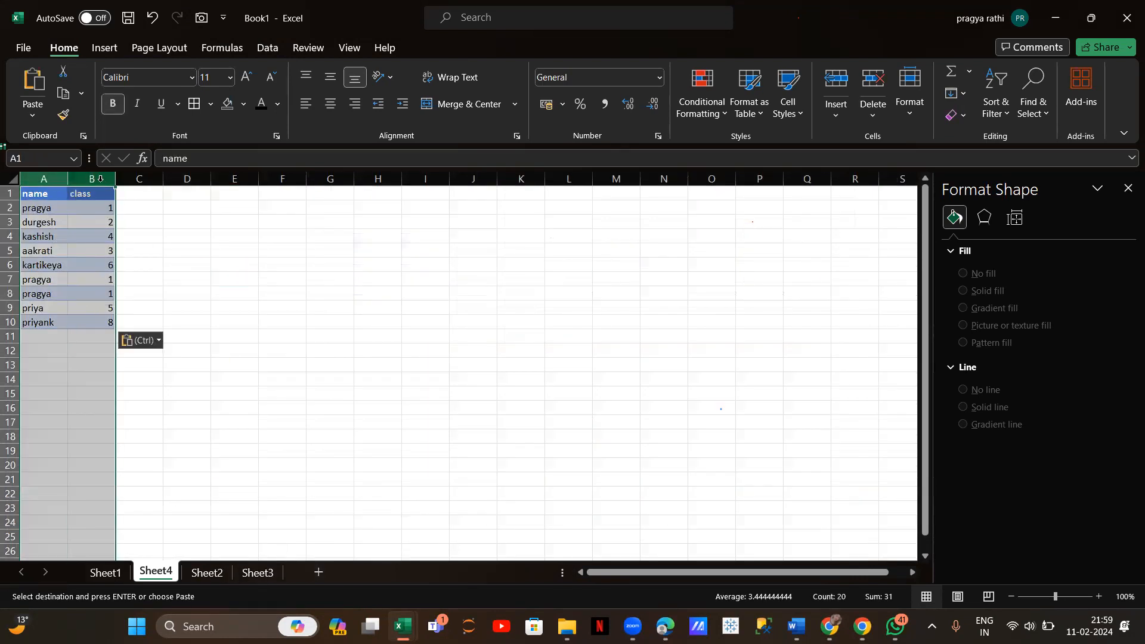
pyautogui.doubleClick(114, 180)
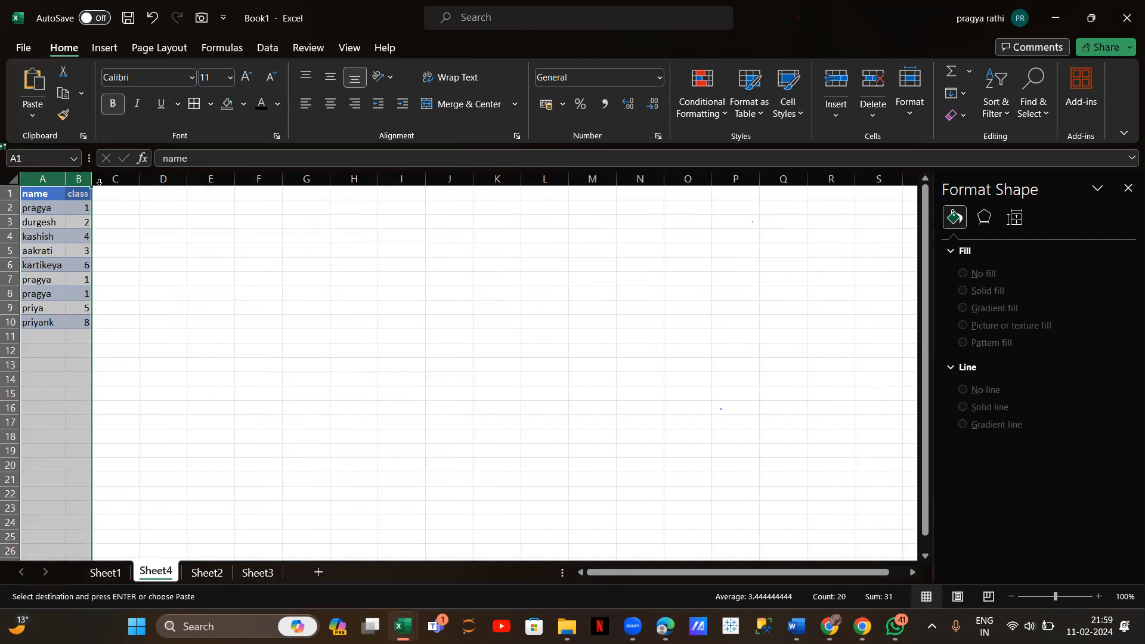
pyautogui.moveTo(91, 178); pyautogui.dragTo(130, 179)
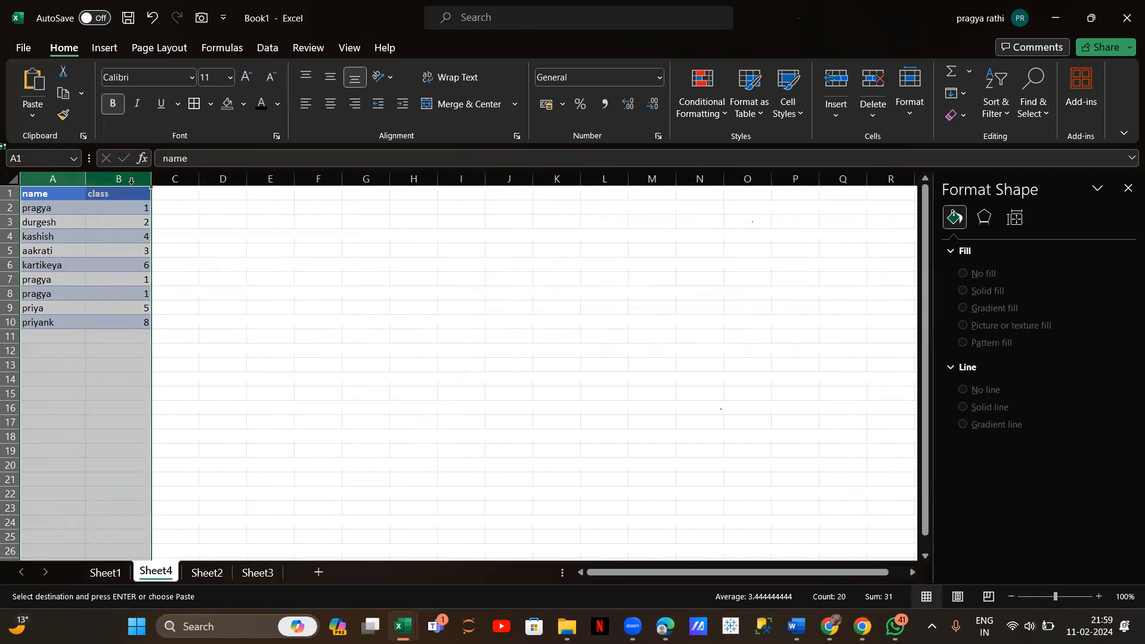
pyautogui.click(236, 266)
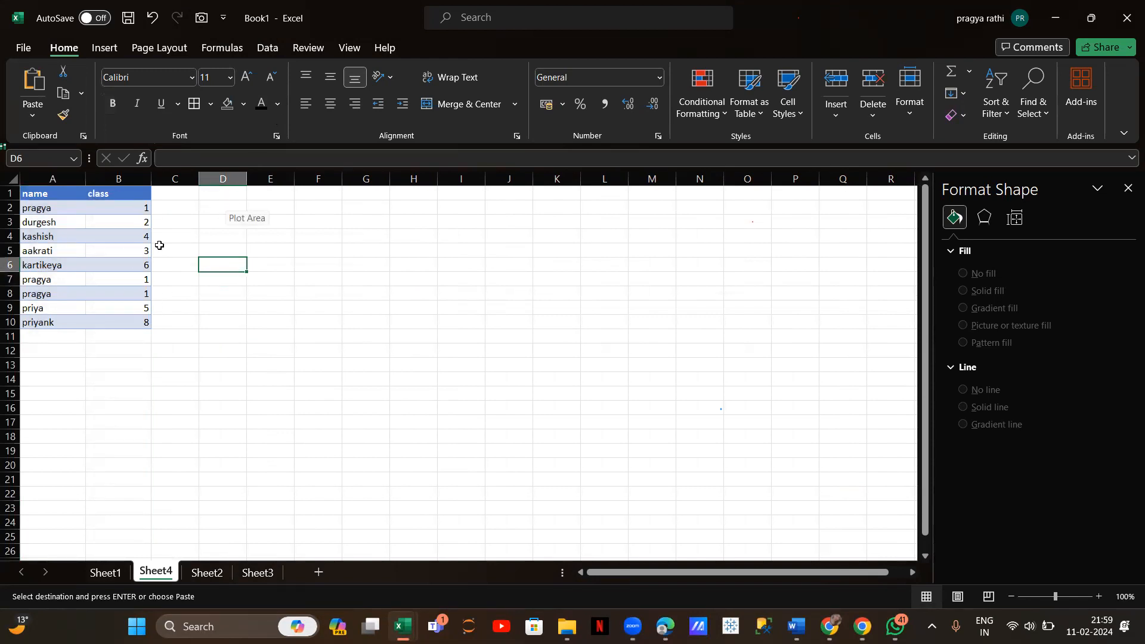
# Step: Insert a PivotTable from the name and class range A1:B10, placed on the existing worksheet at cell G6
pyautogui.click(27, 266)
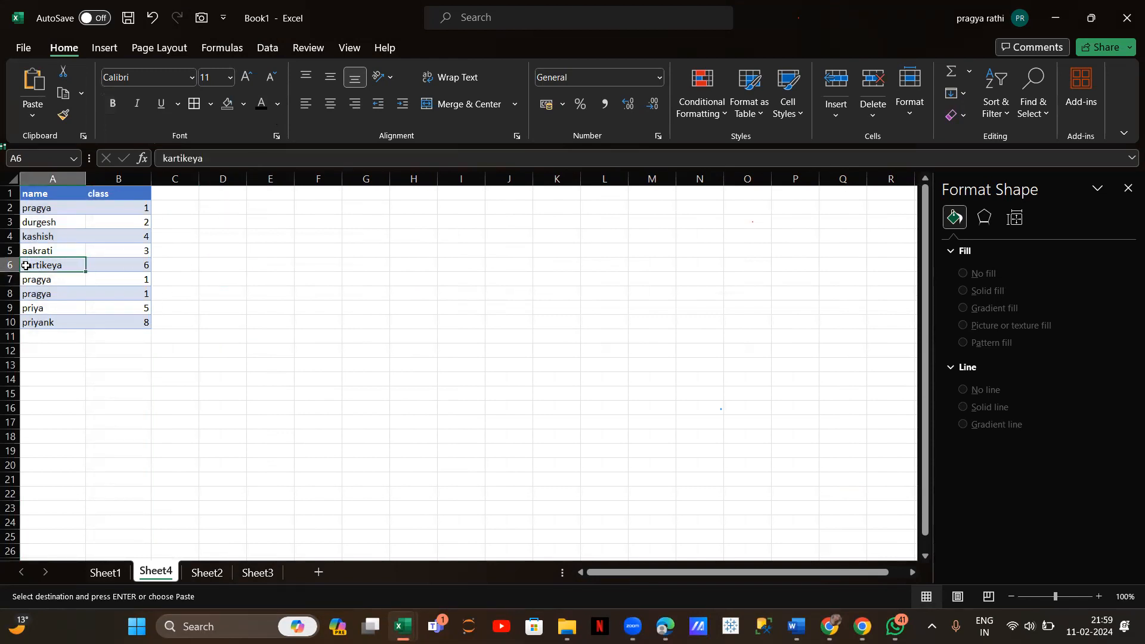
pyautogui.click(105, 48)
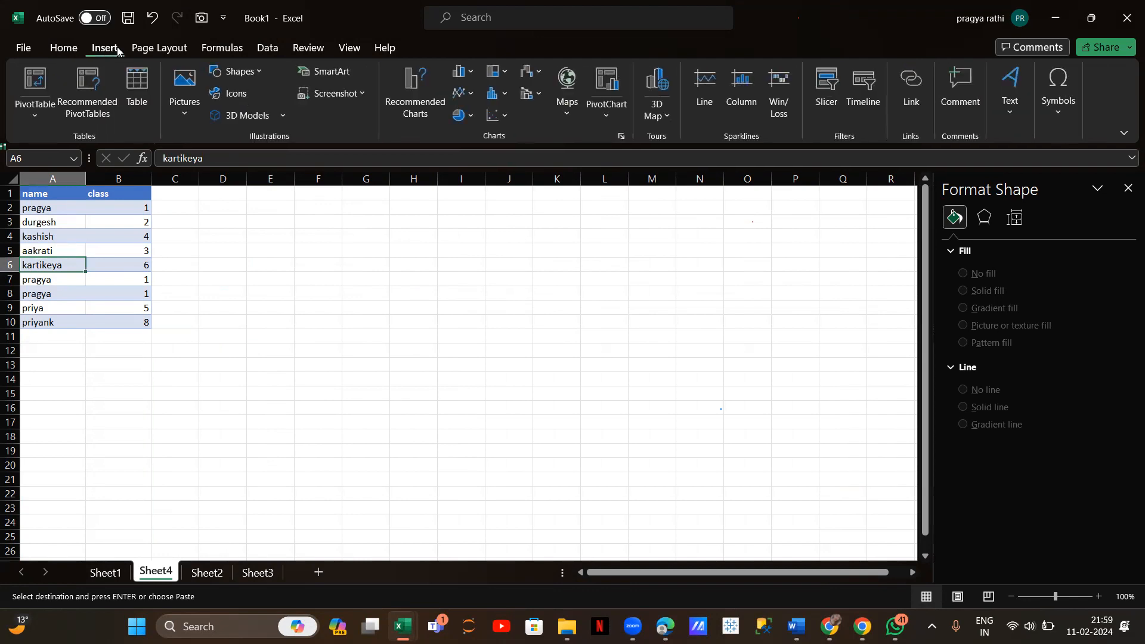
pyautogui.click(34, 90)
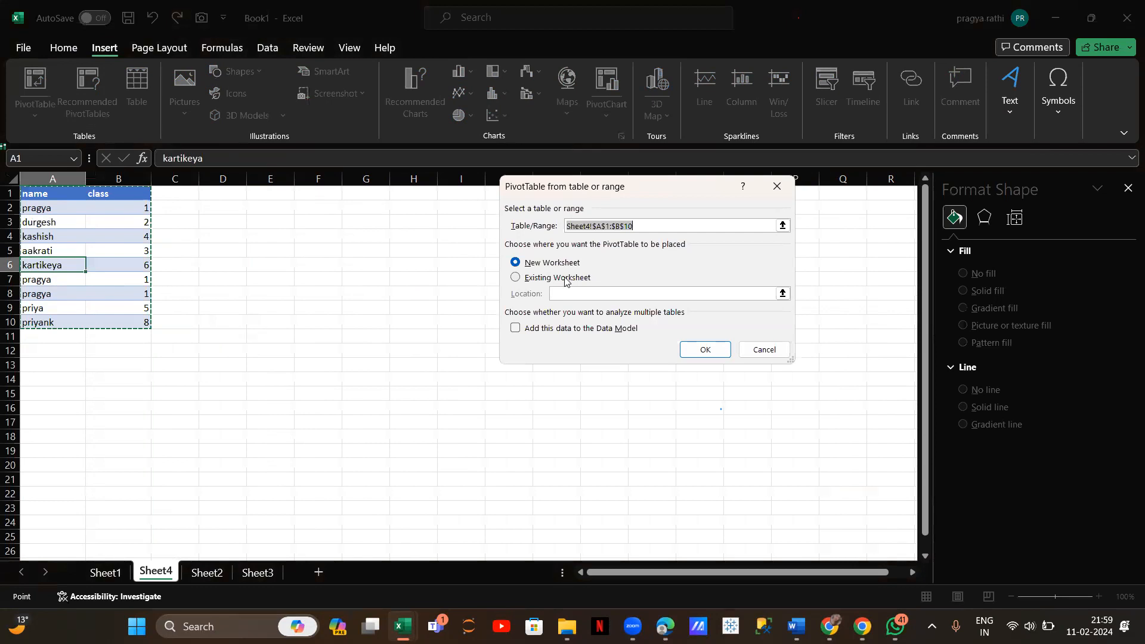
pyautogui.click(516, 284)
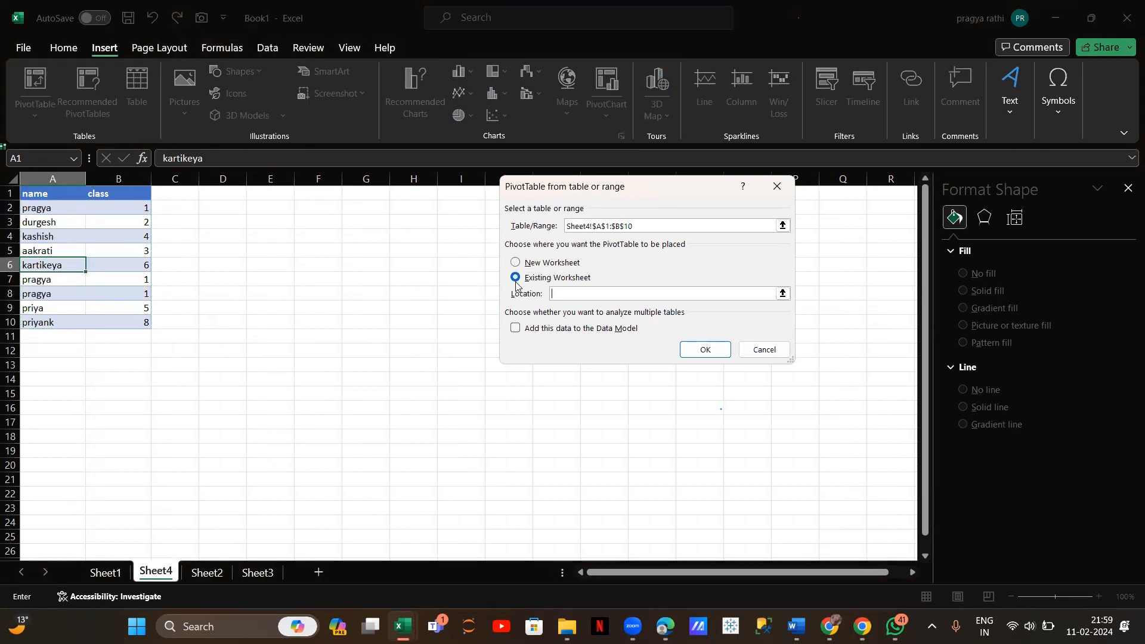
pyautogui.click(365, 263)
pyautogui.click(692, 352)
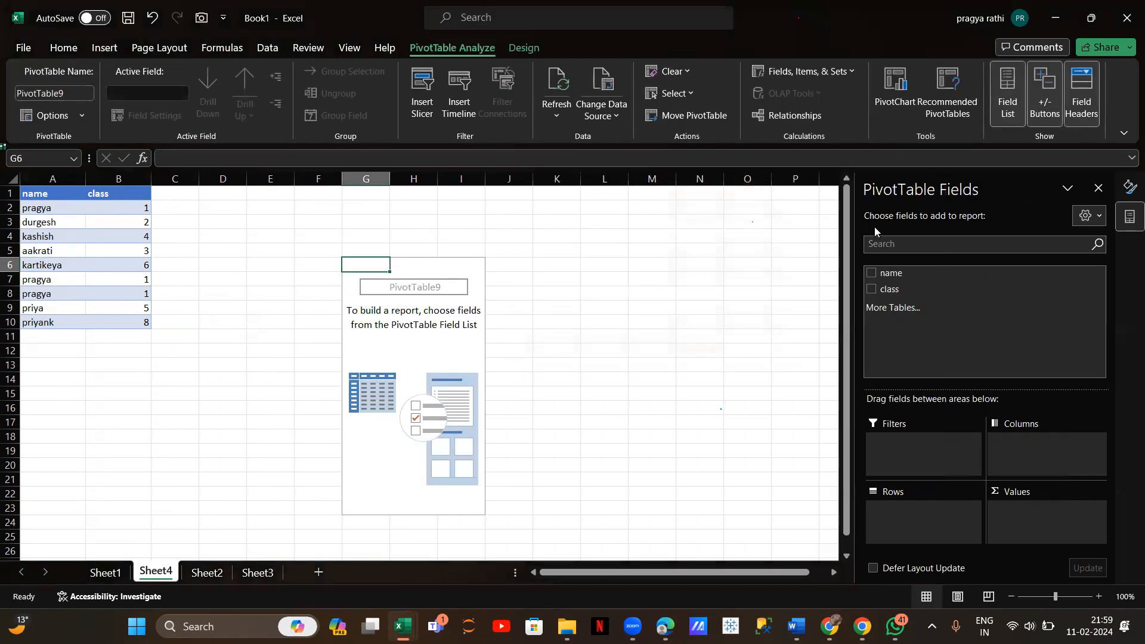
pyautogui.click(893, 99)
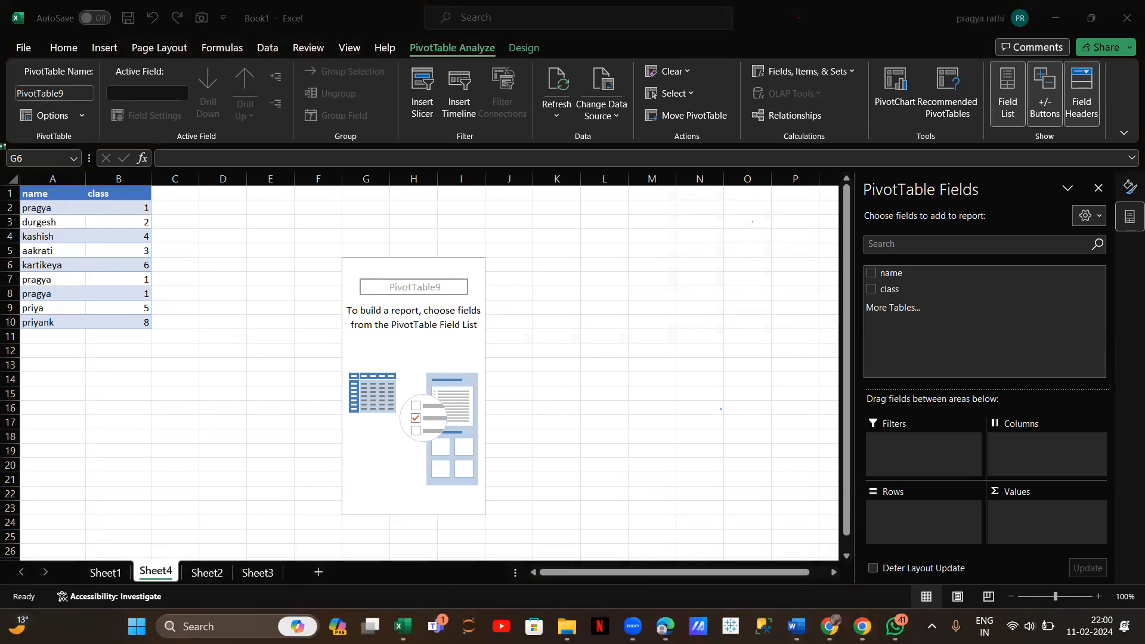
# Step: Switch to the Assignment 8 workbook and insert a PivotTable from Data!A1:O17259 on the existing Section 1 sheet at cell G17
pyautogui.moveTo(403, 626)
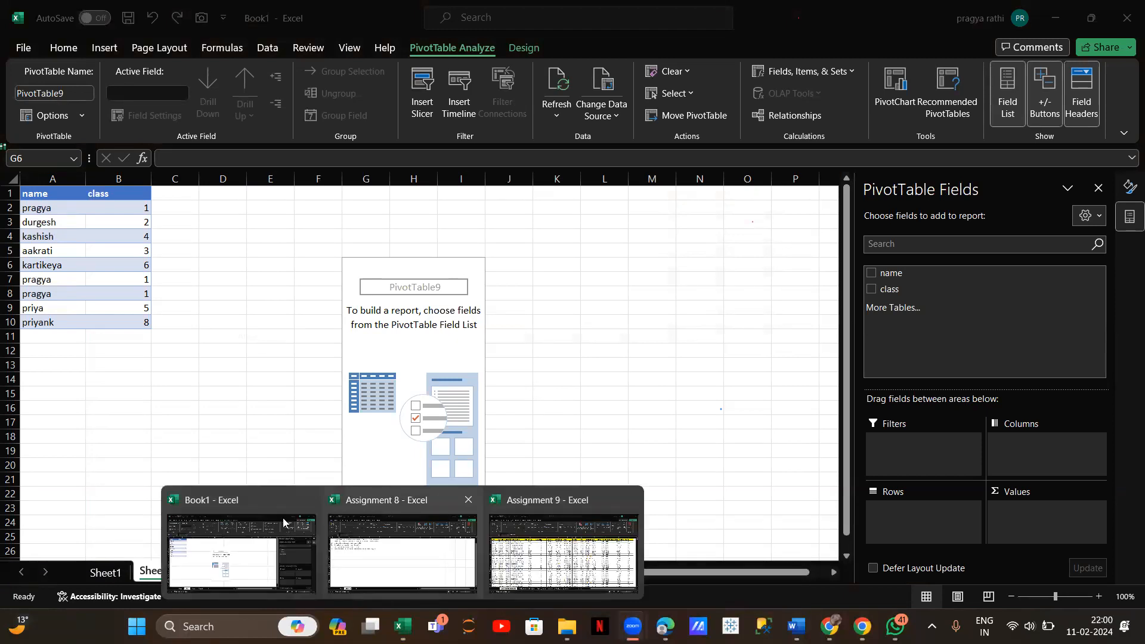
pyautogui.click(391, 550)
pyautogui.click(93, 573)
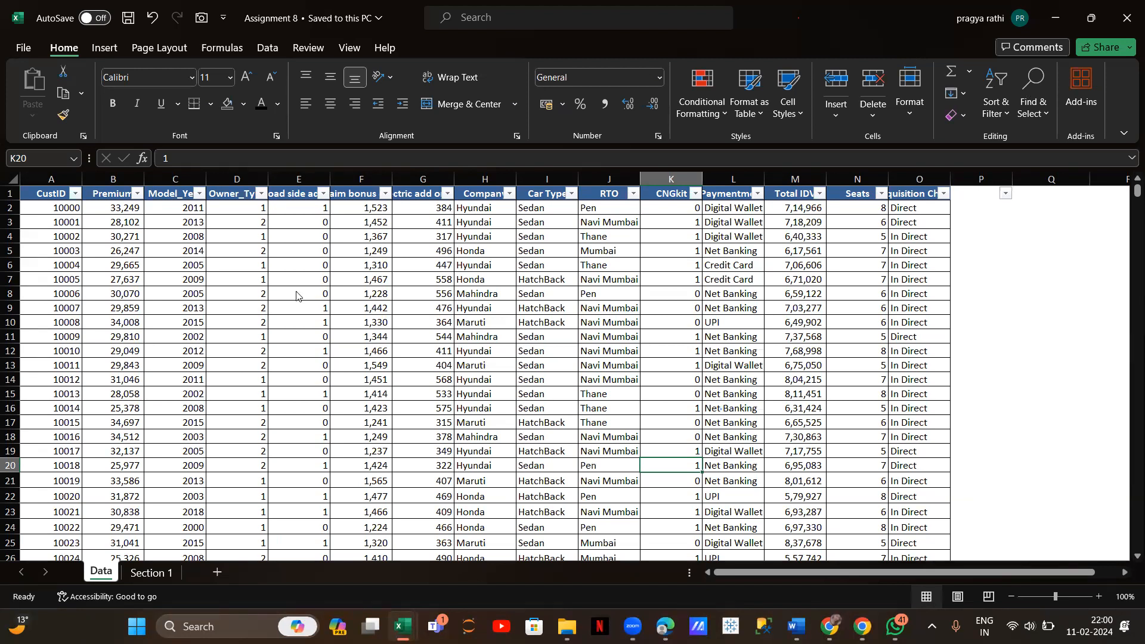
pyautogui.click(299, 313)
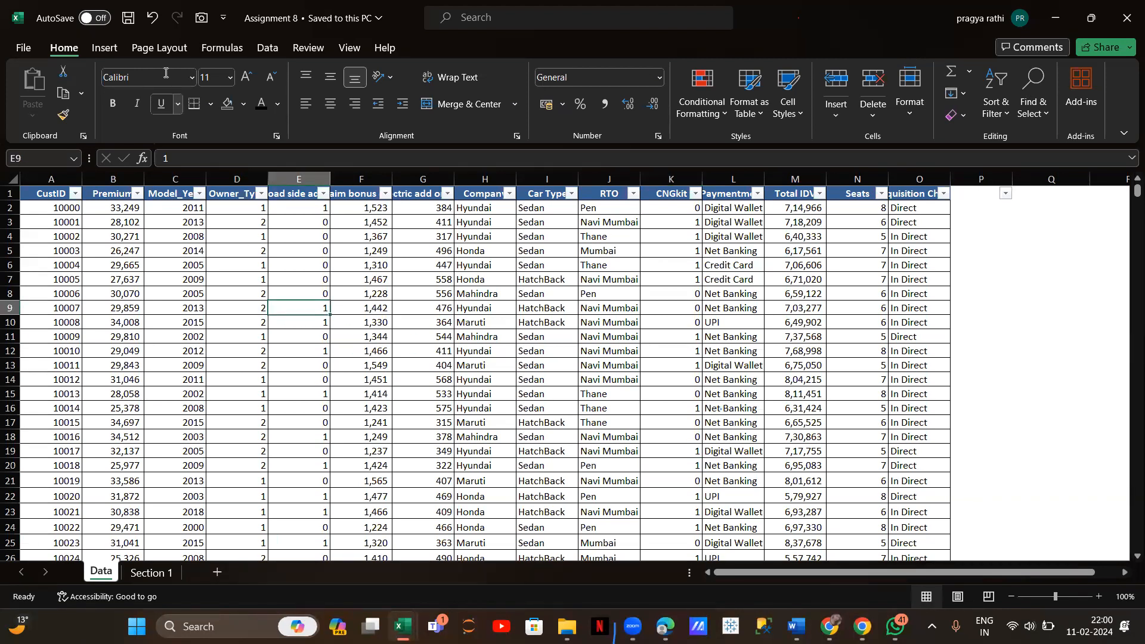
pyautogui.click(105, 47)
pyautogui.click(35, 86)
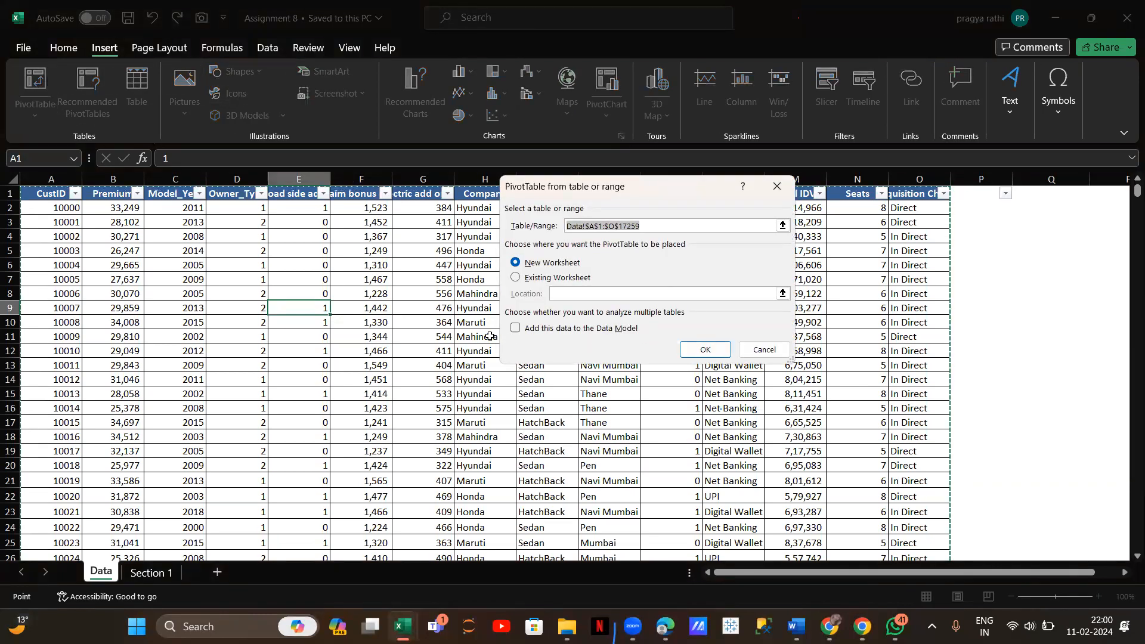
pyautogui.click(579, 278)
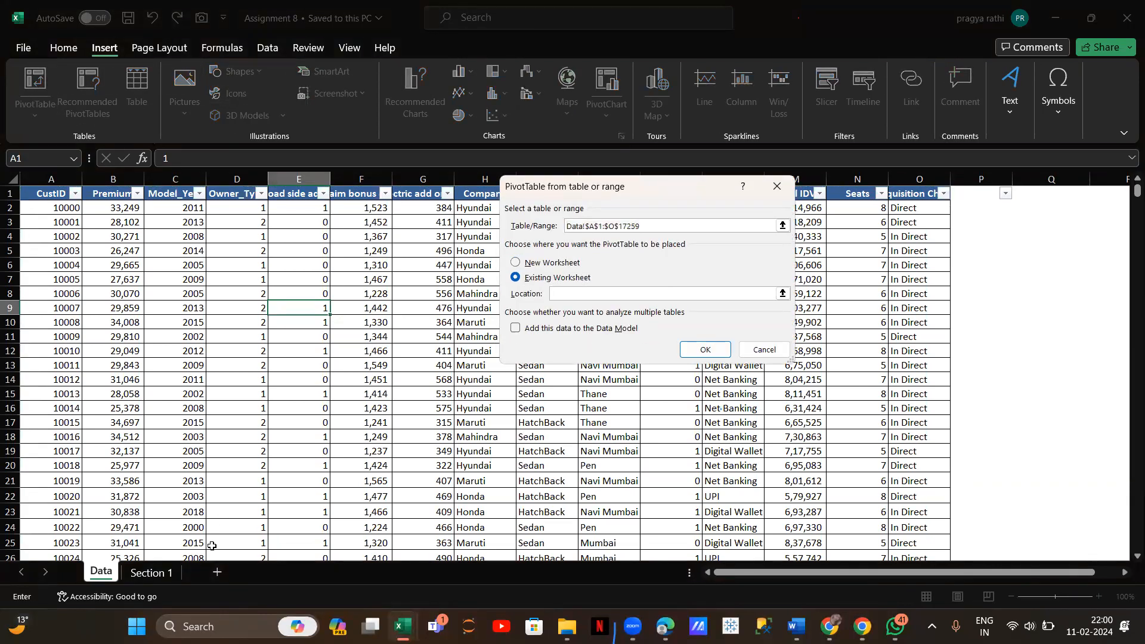
pyautogui.click(151, 572)
pyautogui.click(436, 388)
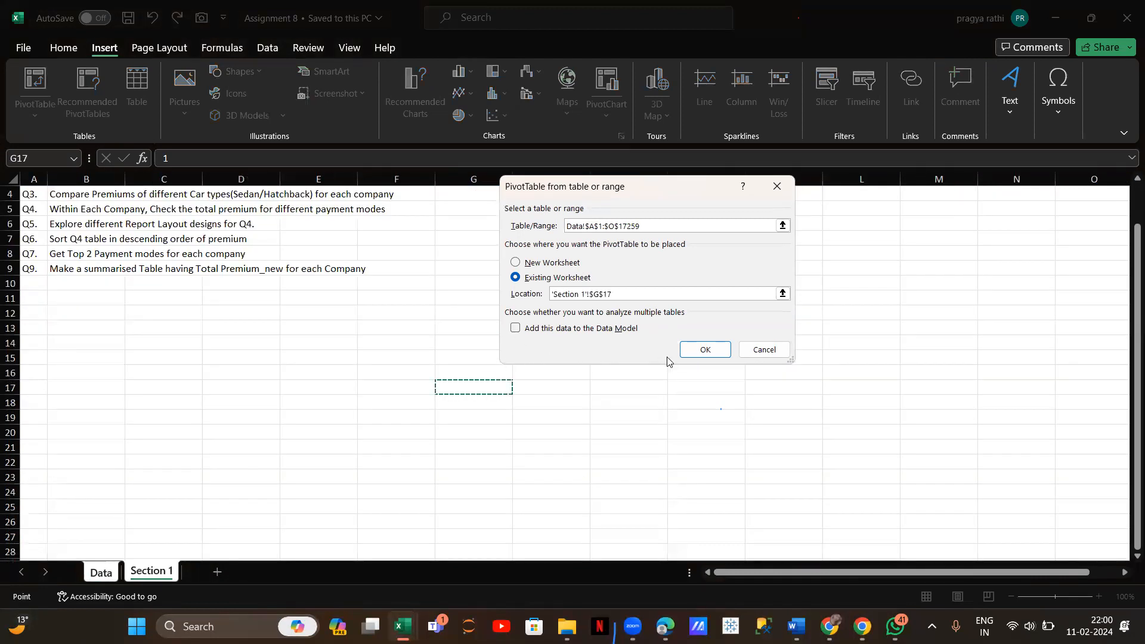
pyautogui.click(704, 350)
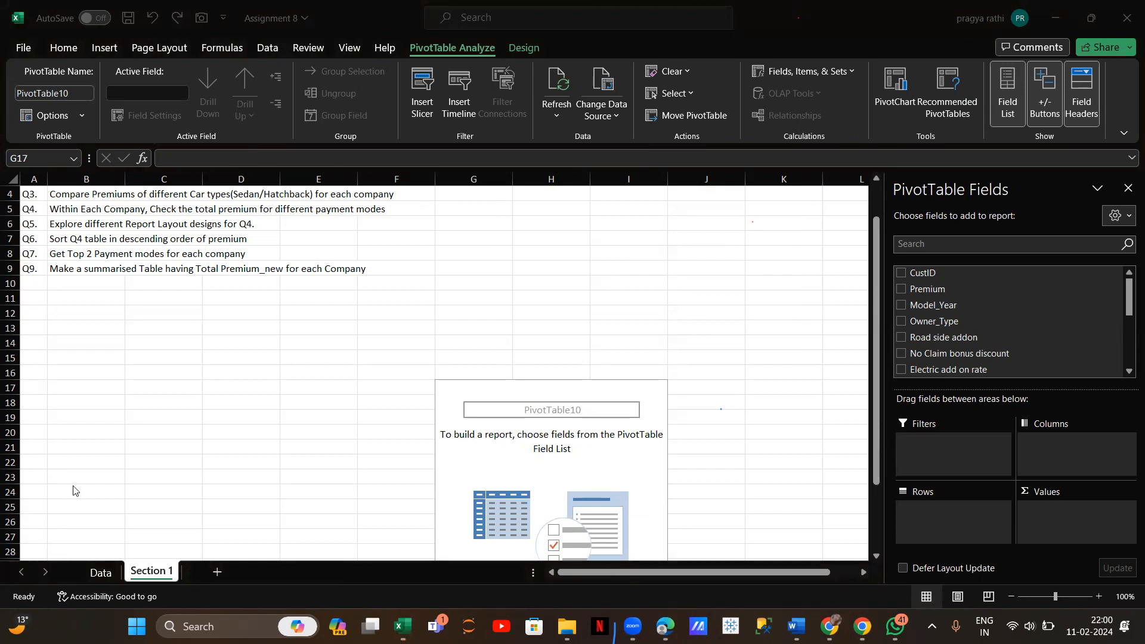
# Step: Review the source columns on the Data sheet and return to the Section 1 sheet
pyautogui.click(101, 574)
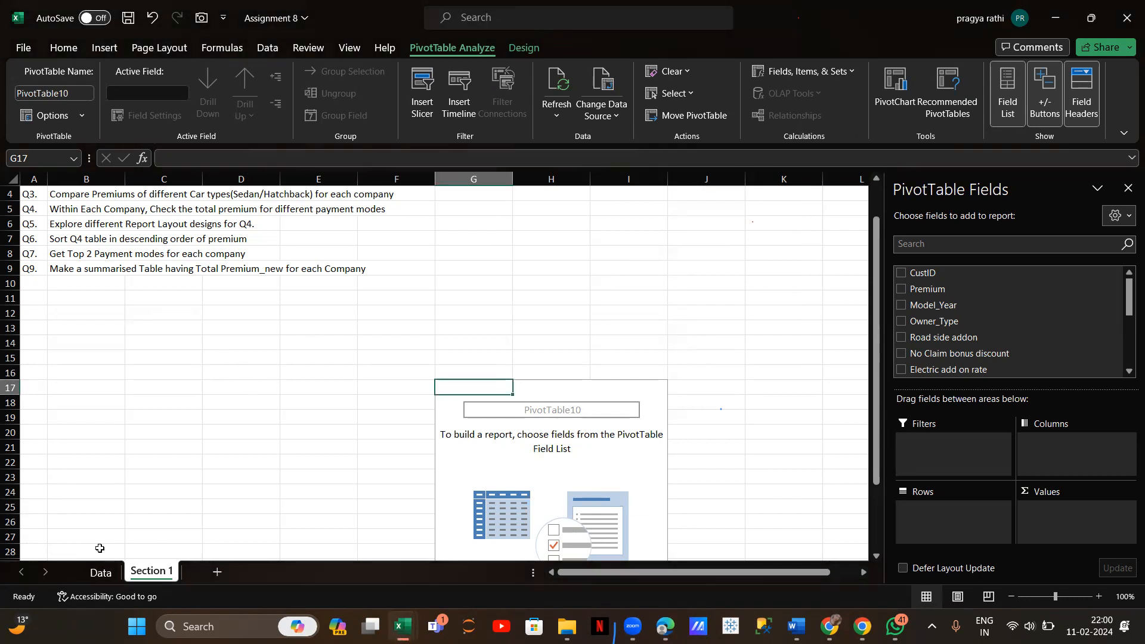
pyautogui.click(101, 571)
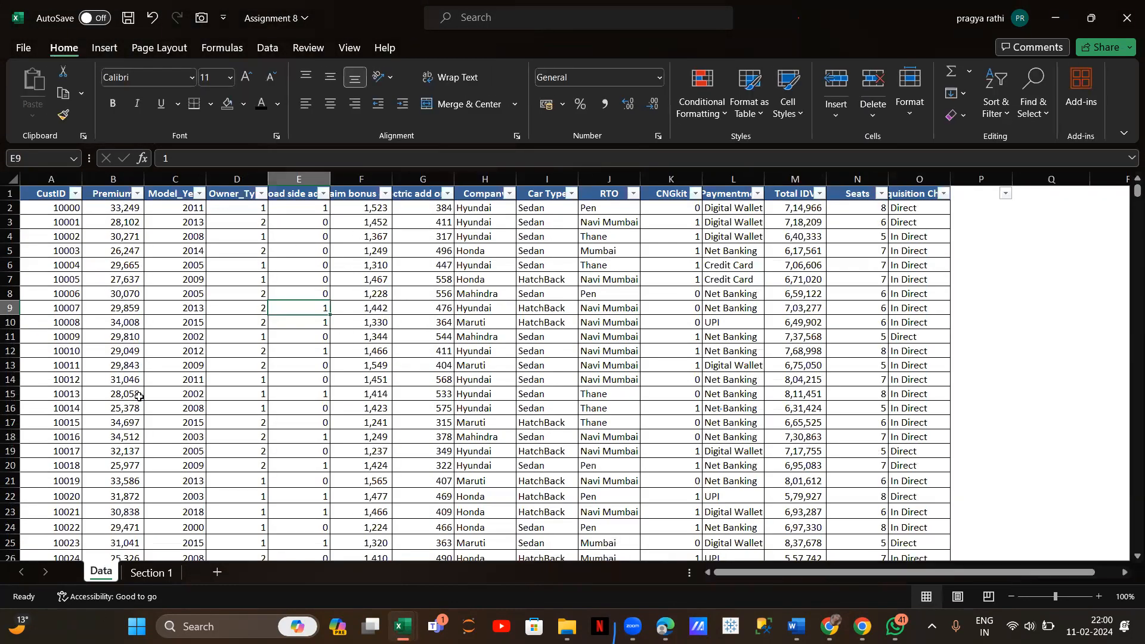
pyautogui.click(691, 11)
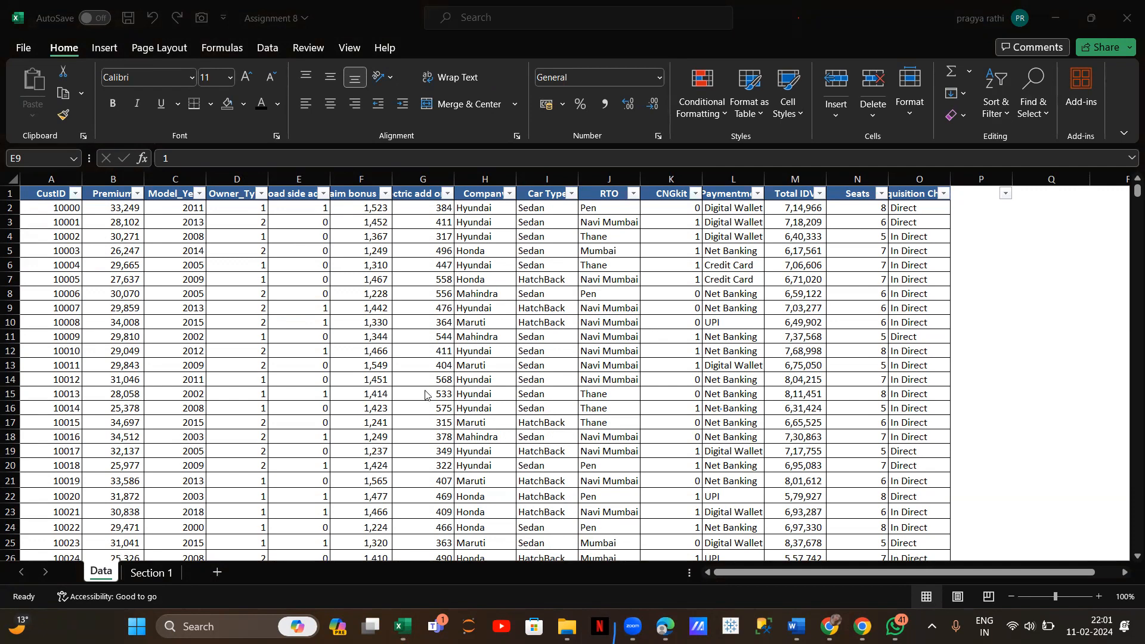
pyautogui.click(143, 578)
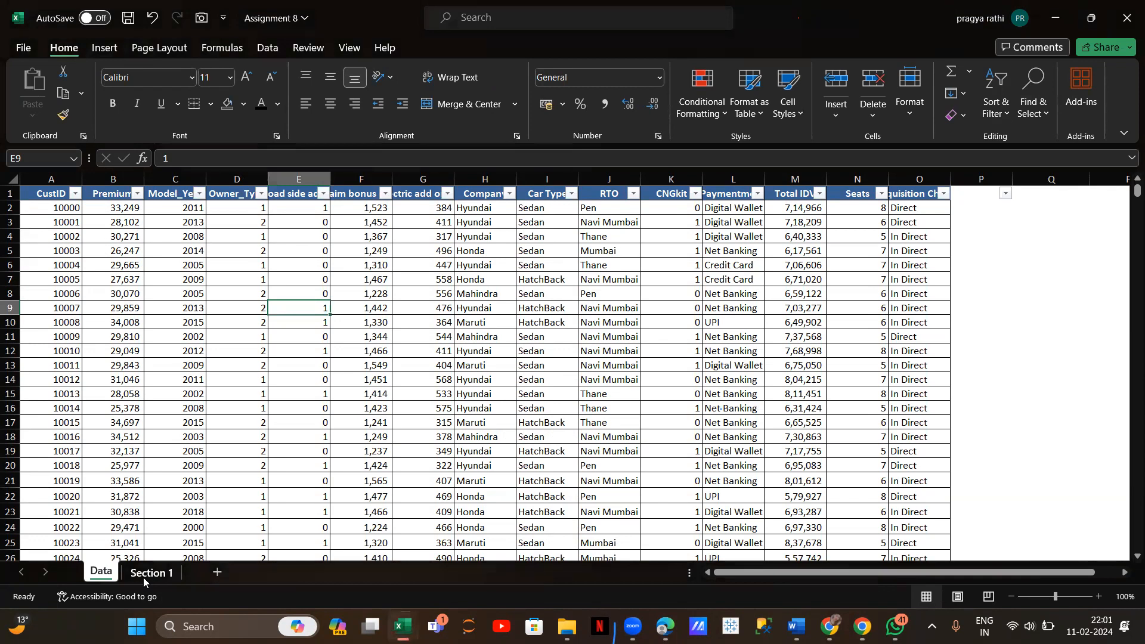
pyautogui.click(131, 576)
pyautogui.click(101, 573)
pyautogui.click(149, 573)
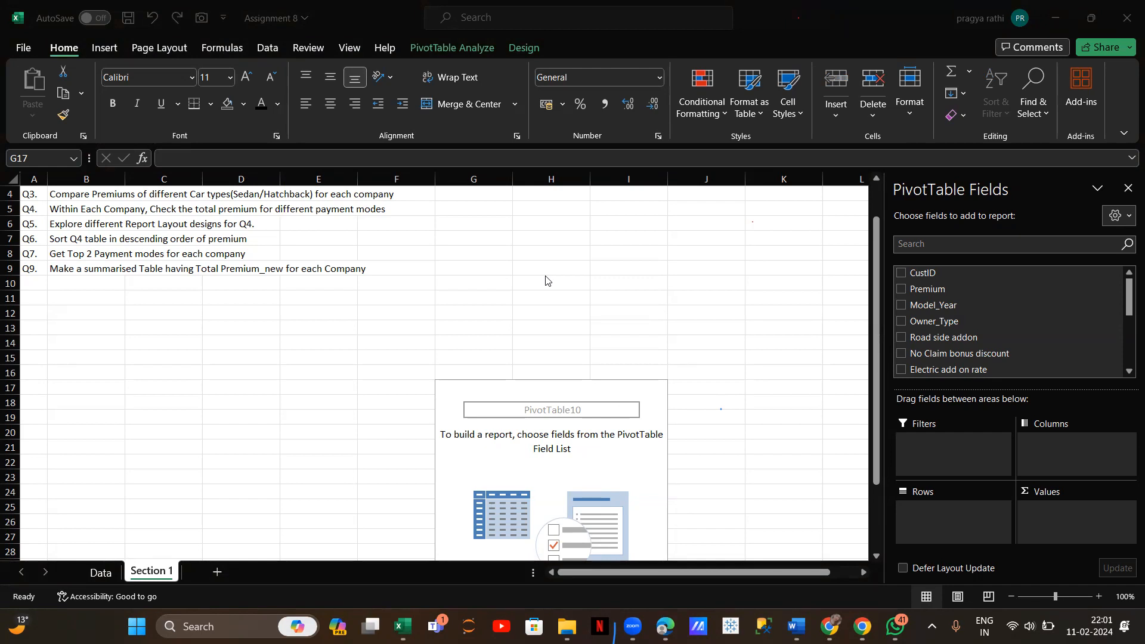
# Step: Build the PivotTable with Premium summed as values, Company in the rows and Car Type in the columns
pyautogui.click(902, 291)
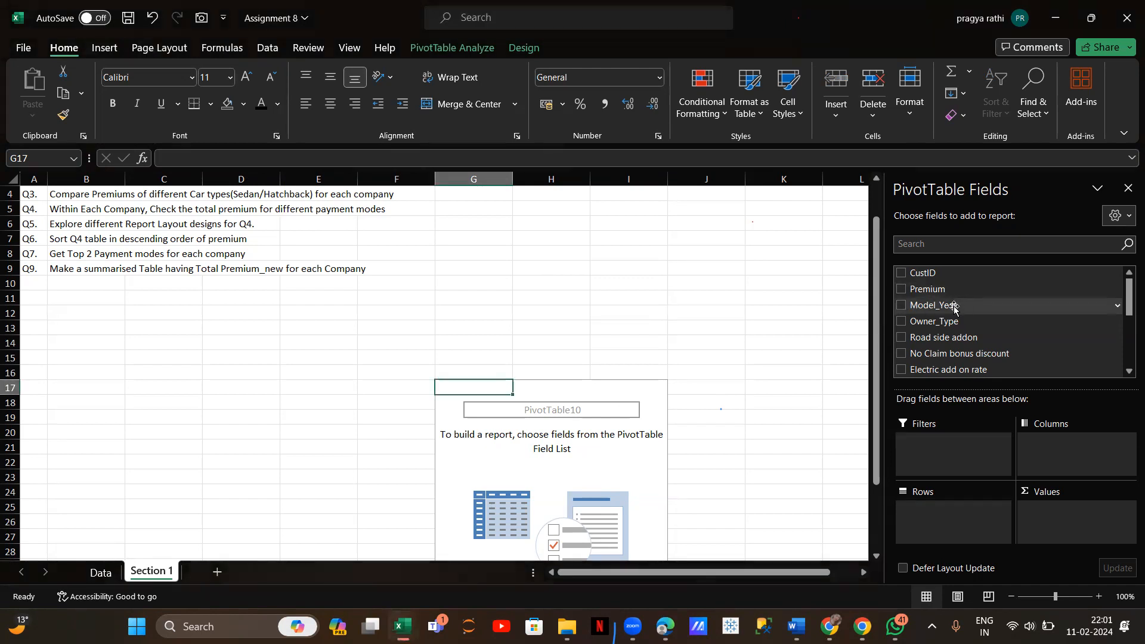
pyautogui.click(902, 290)
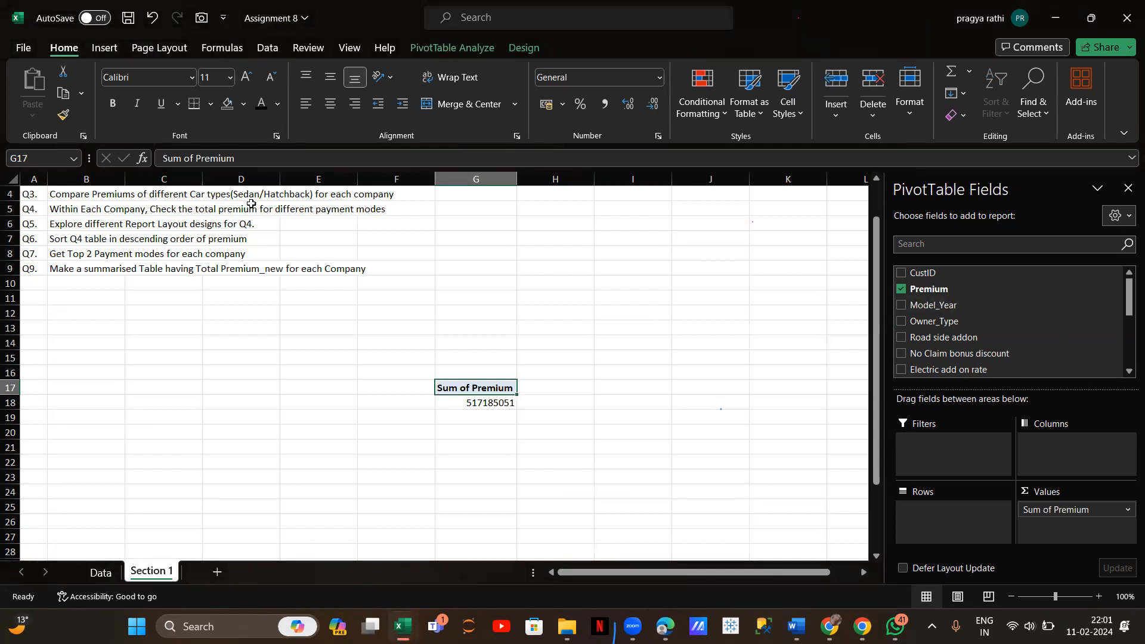
pyautogui.scroll(-3, 925, 355)
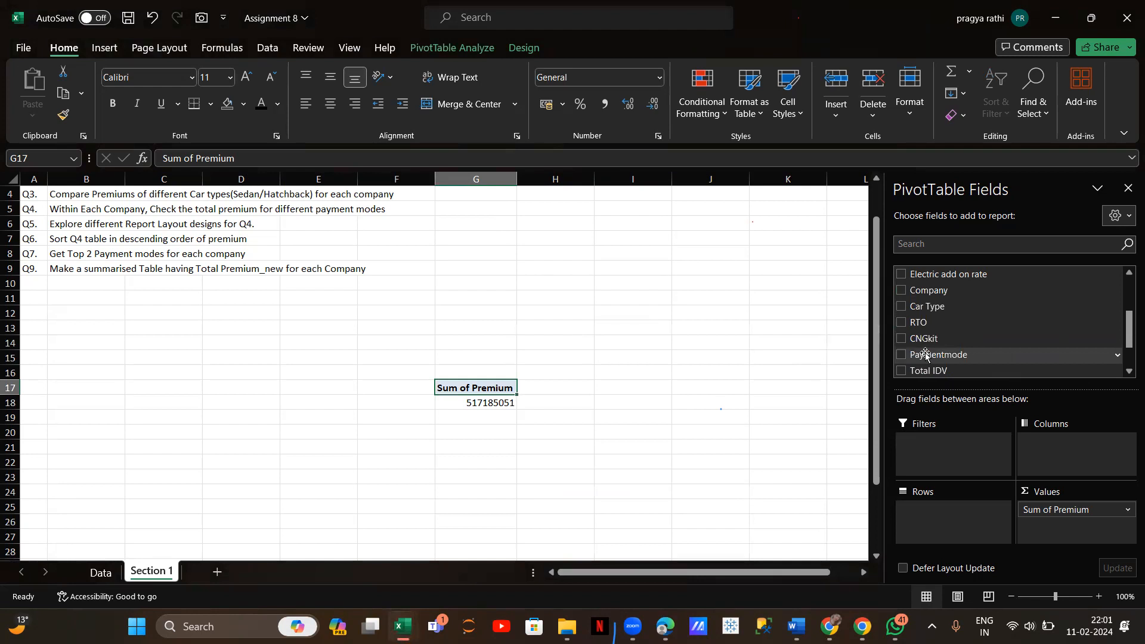
pyautogui.click(898, 307)
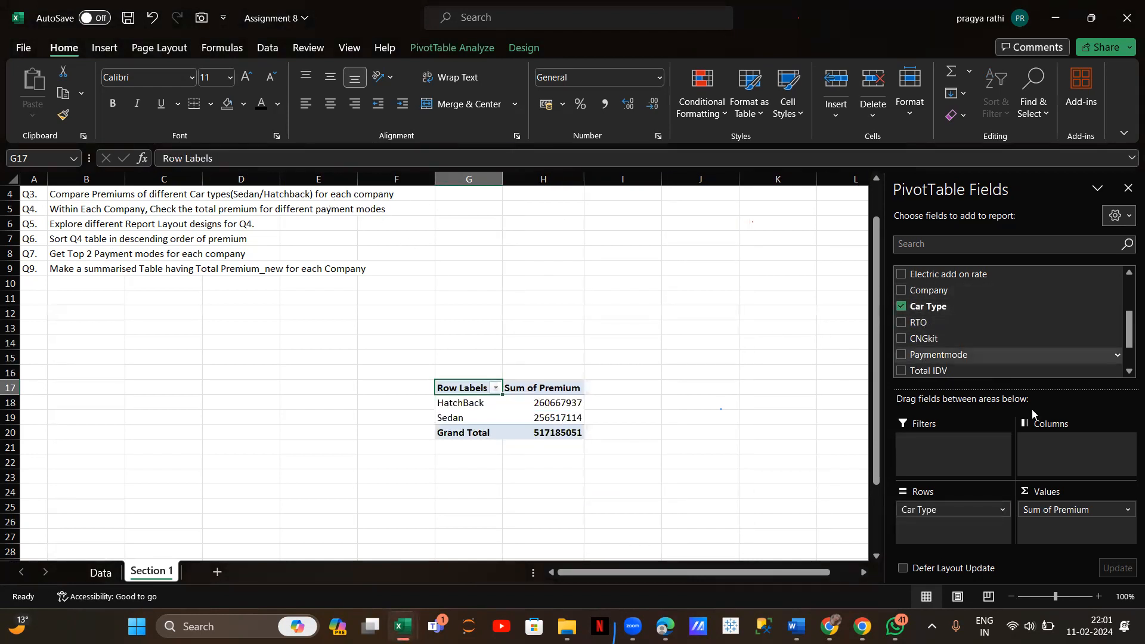
pyautogui.click(902, 291)
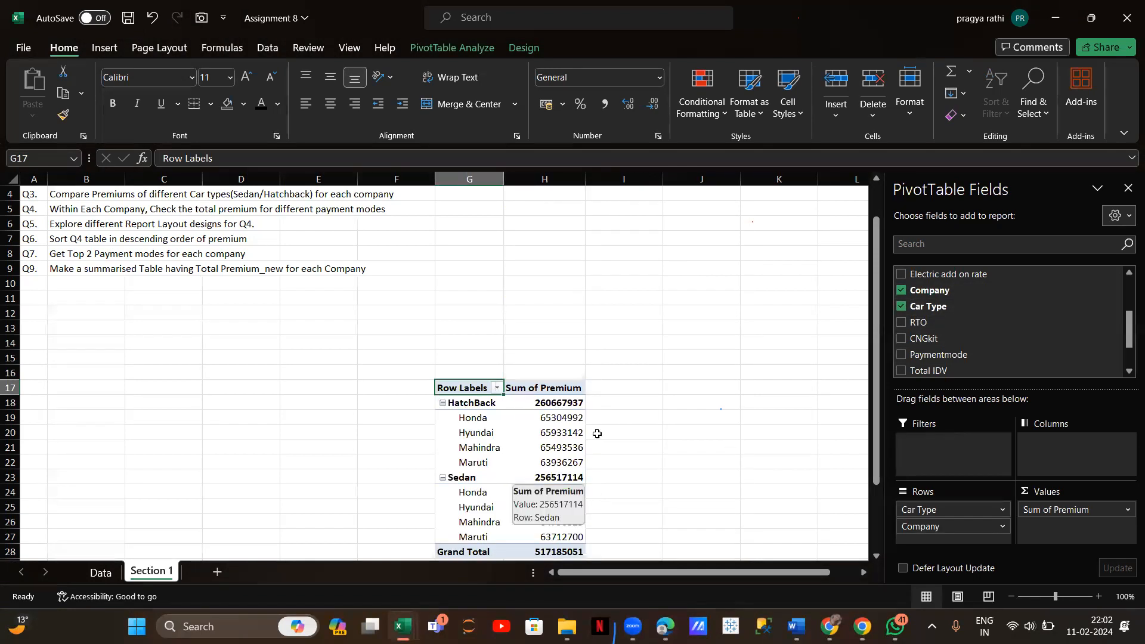
pyautogui.scroll(-1, 550, 486)
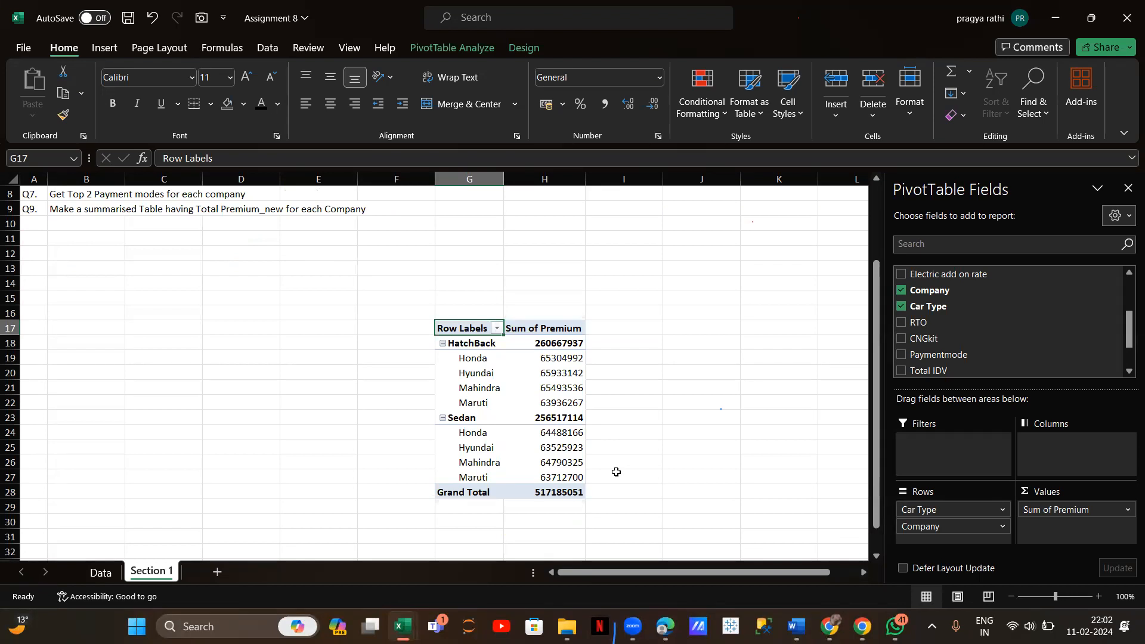
pyautogui.moveTo(960, 510); pyautogui.dragTo(1062, 446)
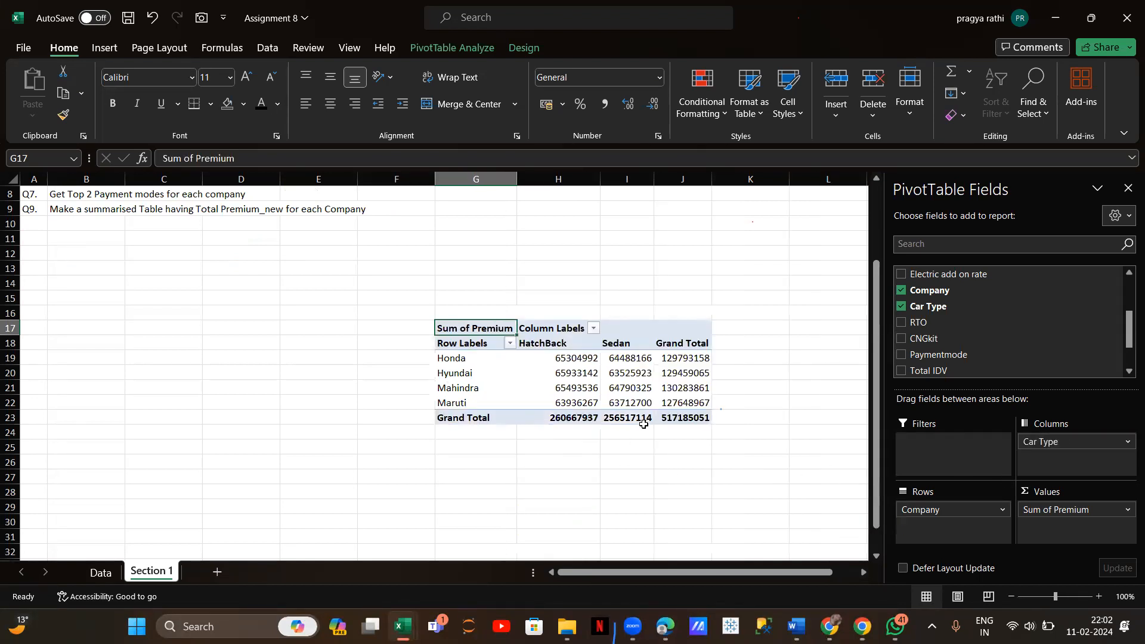
# Step: Compare the Section 1 questions and the premium PivotTable with the source records on the Data sheet
pyautogui.scroll(2, 538, 476)
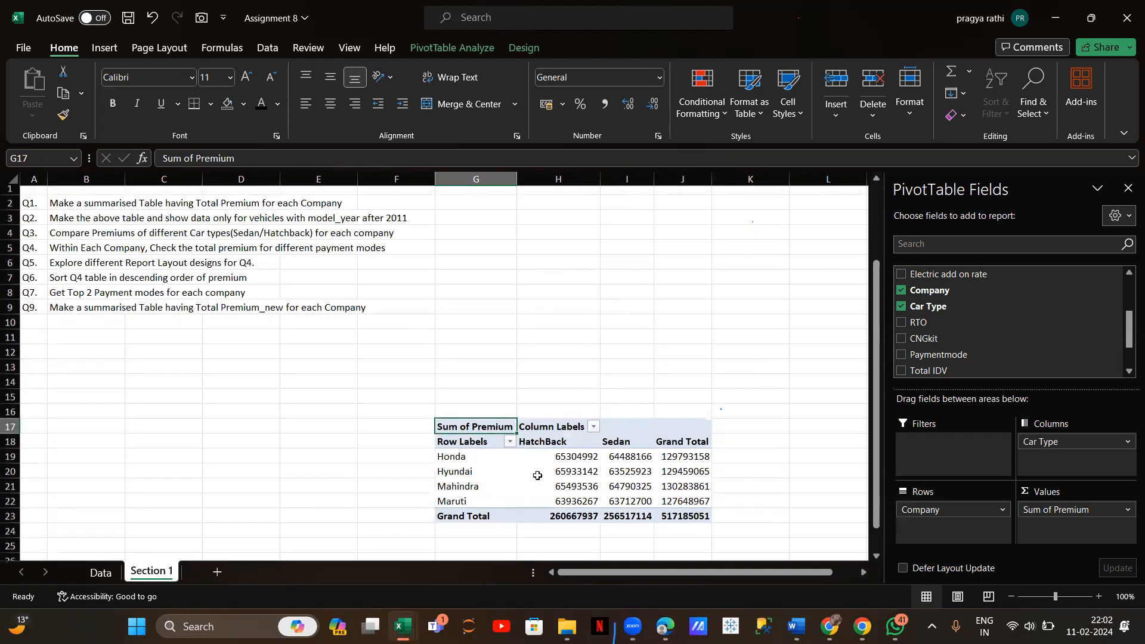
pyautogui.scroll(-1, 538, 476)
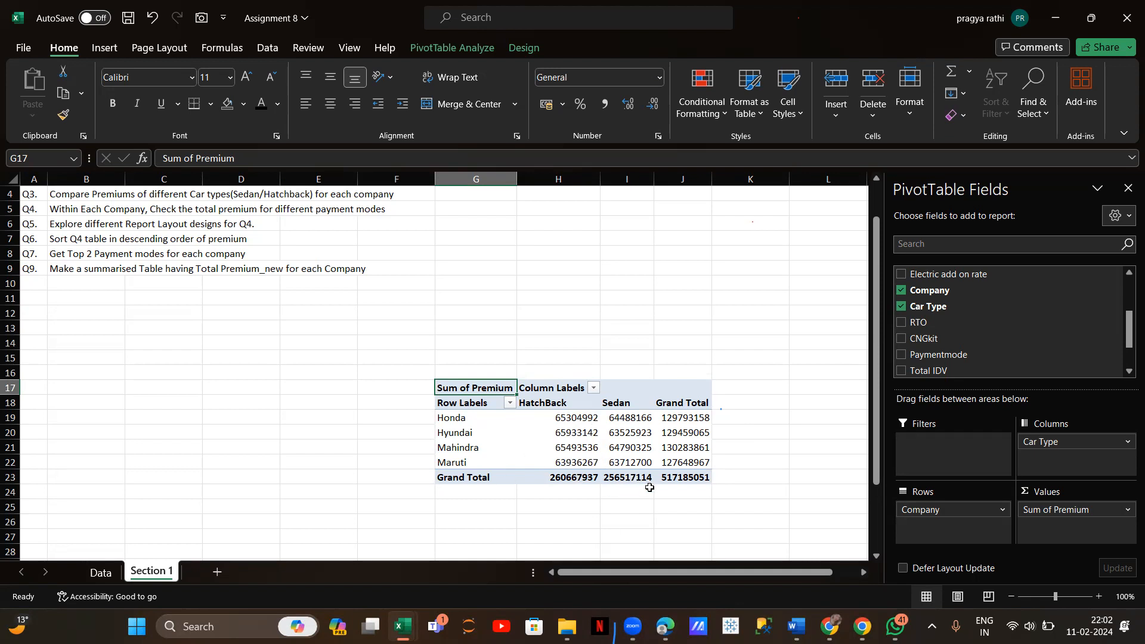
pyautogui.click(99, 572)
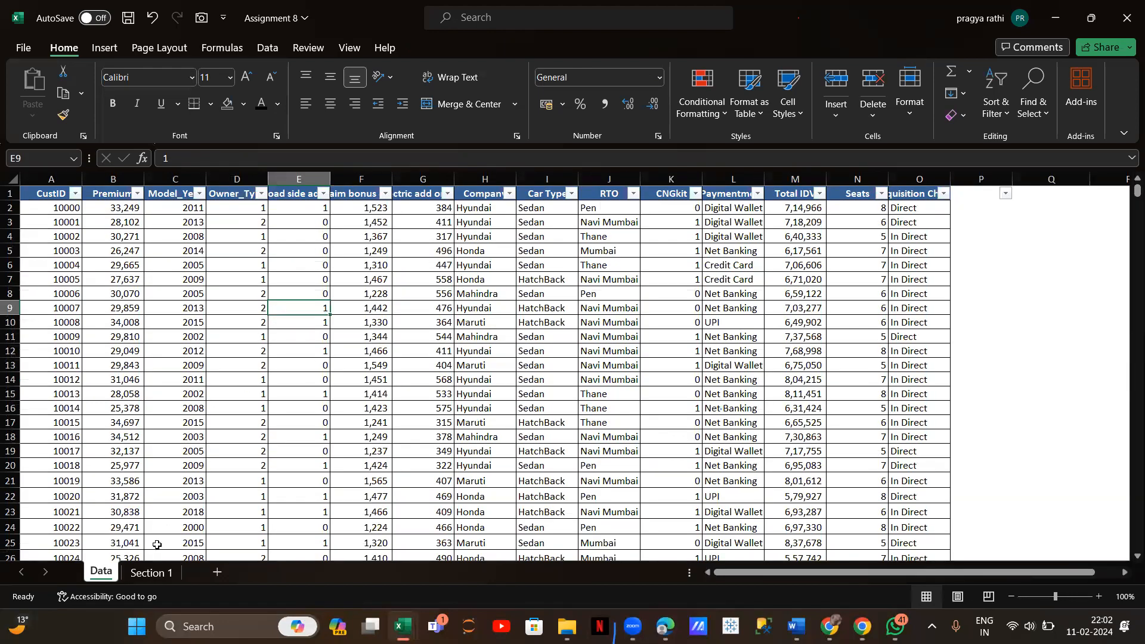
pyautogui.click(142, 574)
pyautogui.scroll(1, 289, 412)
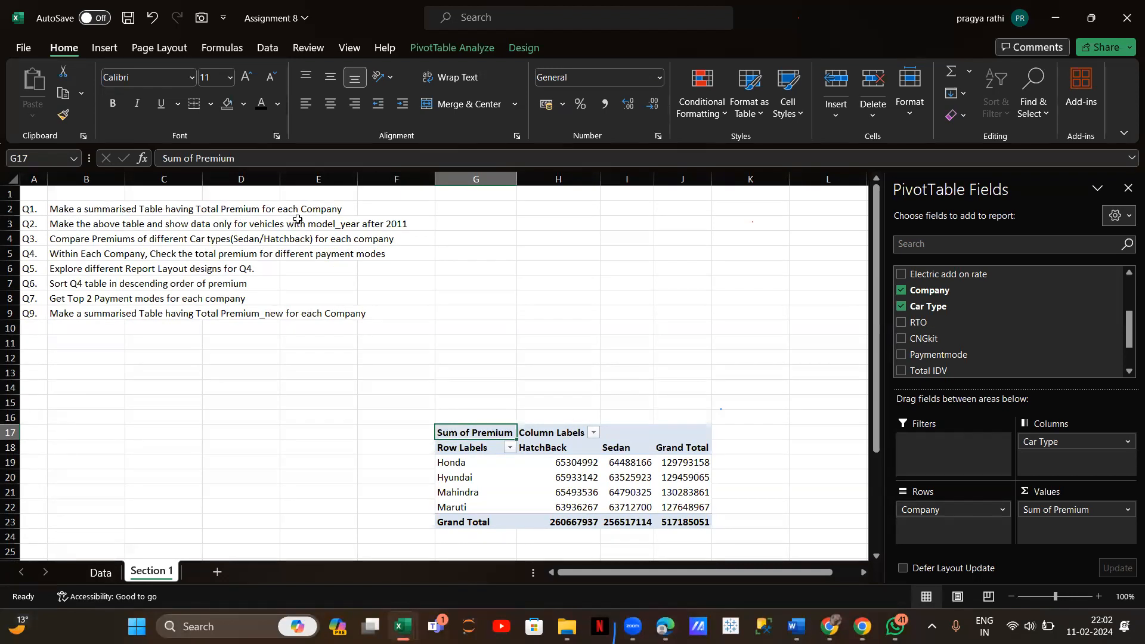
pyautogui.click(99, 572)
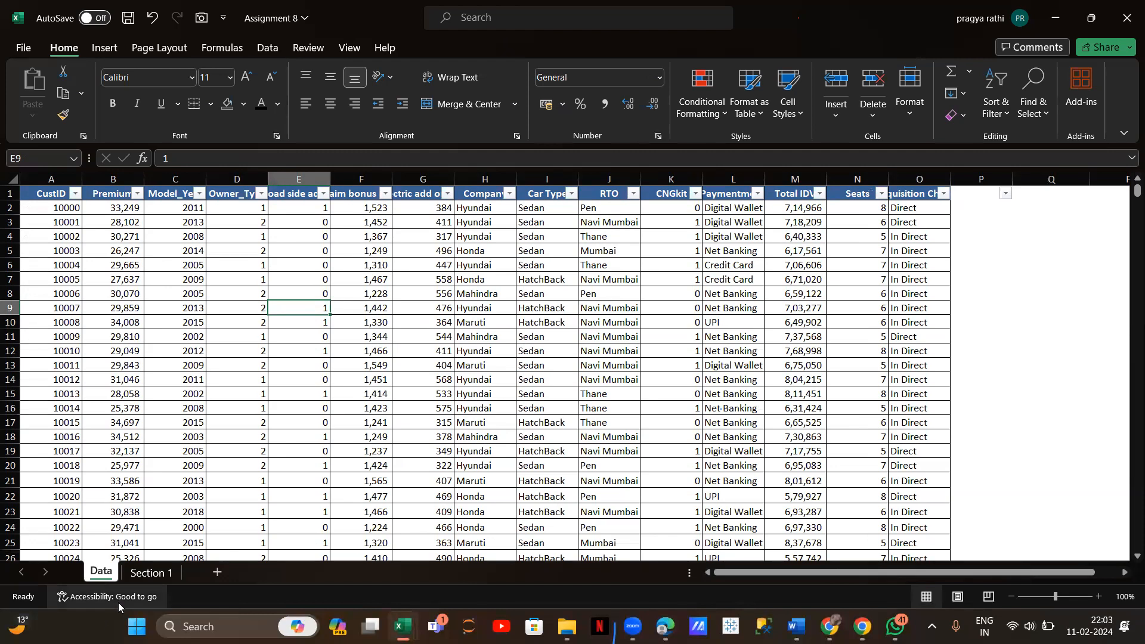
pyautogui.click(133, 578)
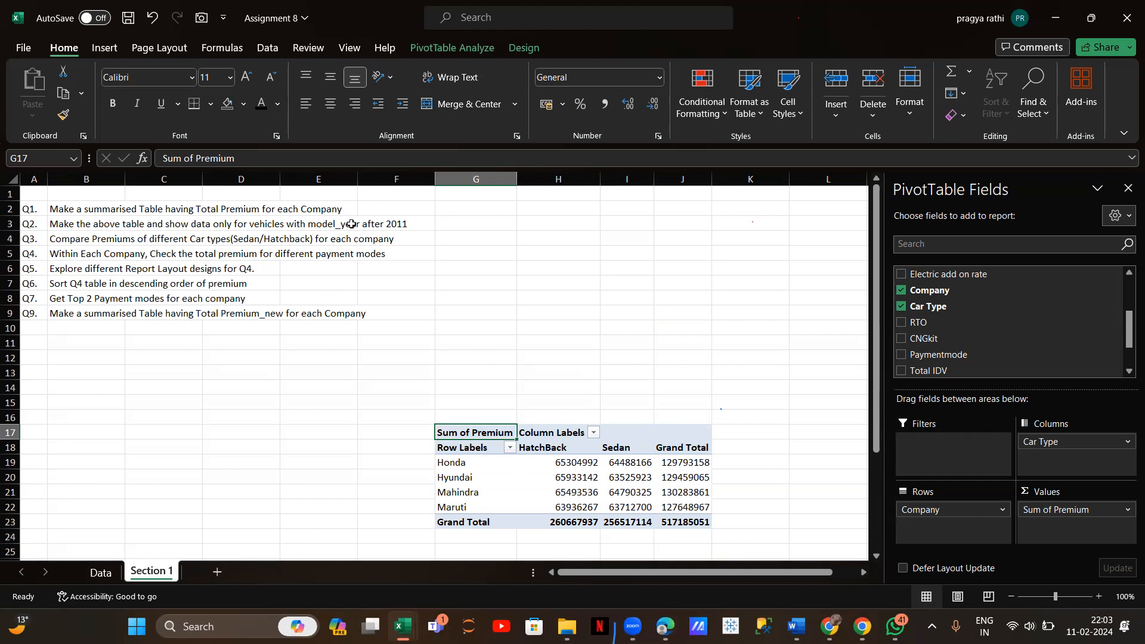
# Step: Remove Car Type from the PivotTable and check the sort and filter options for the company row labels
pyautogui.click(903, 306)
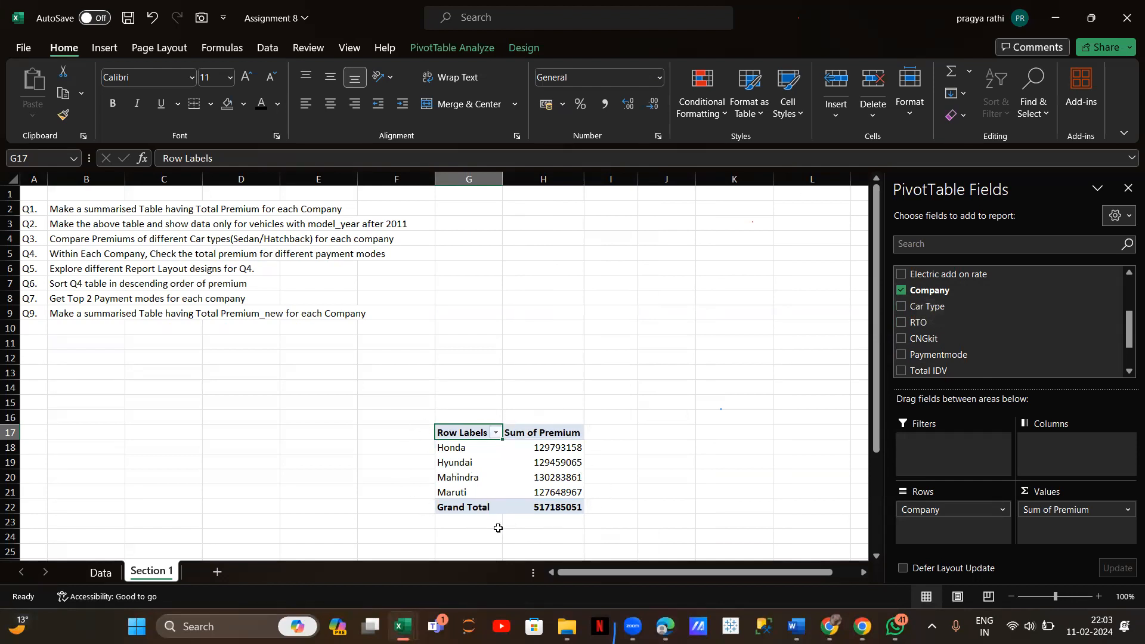
pyautogui.scroll(-2, 573, 495)
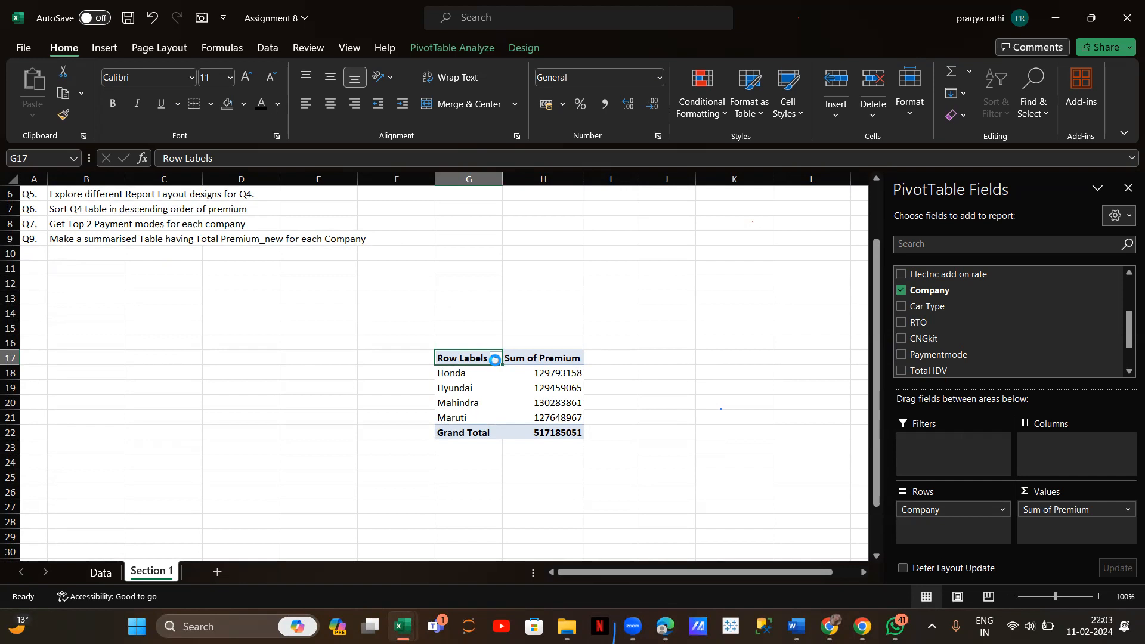
pyautogui.click(496, 358)
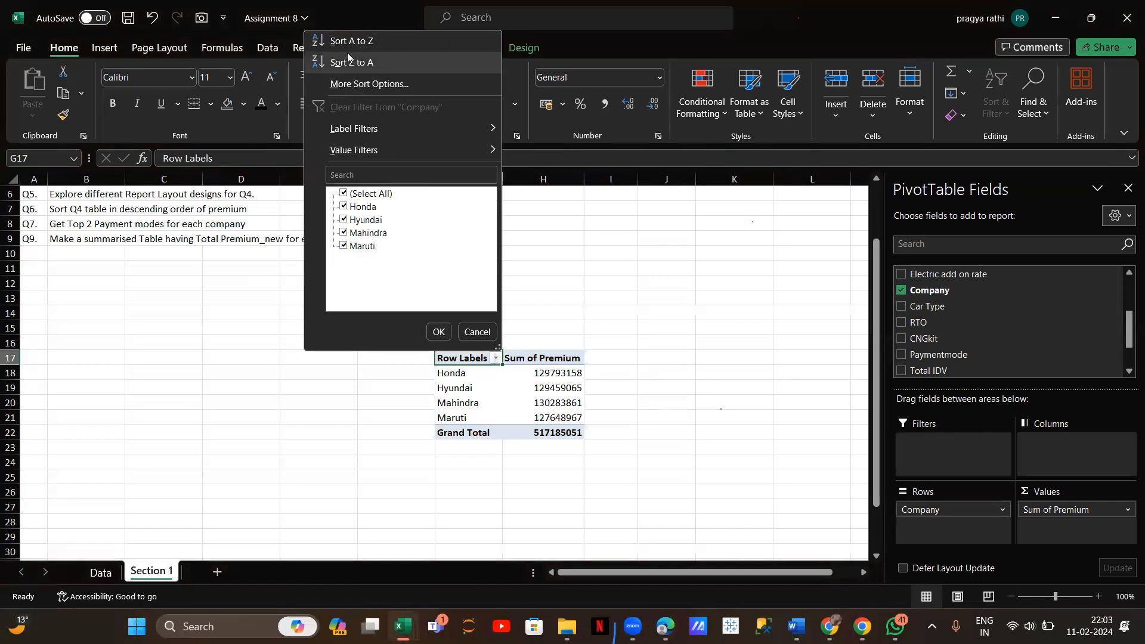
pyautogui.click(560, 353)
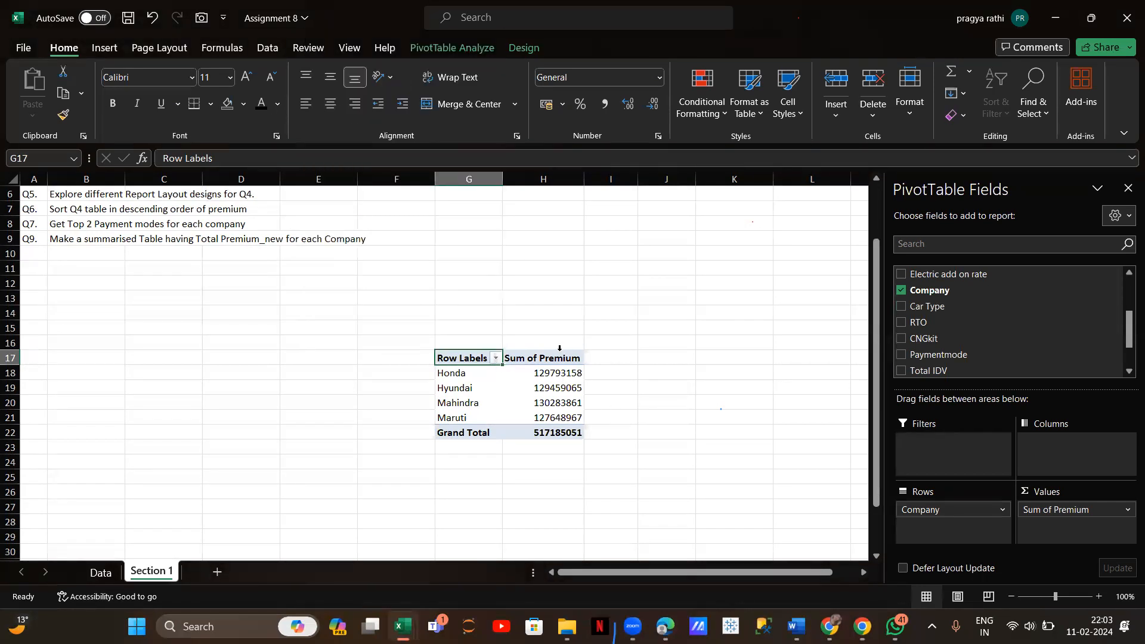
# Step: Sort the company row labels of the premium PivotTable from Z to A and select the sorted company names
pyautogui.click(562, 358)
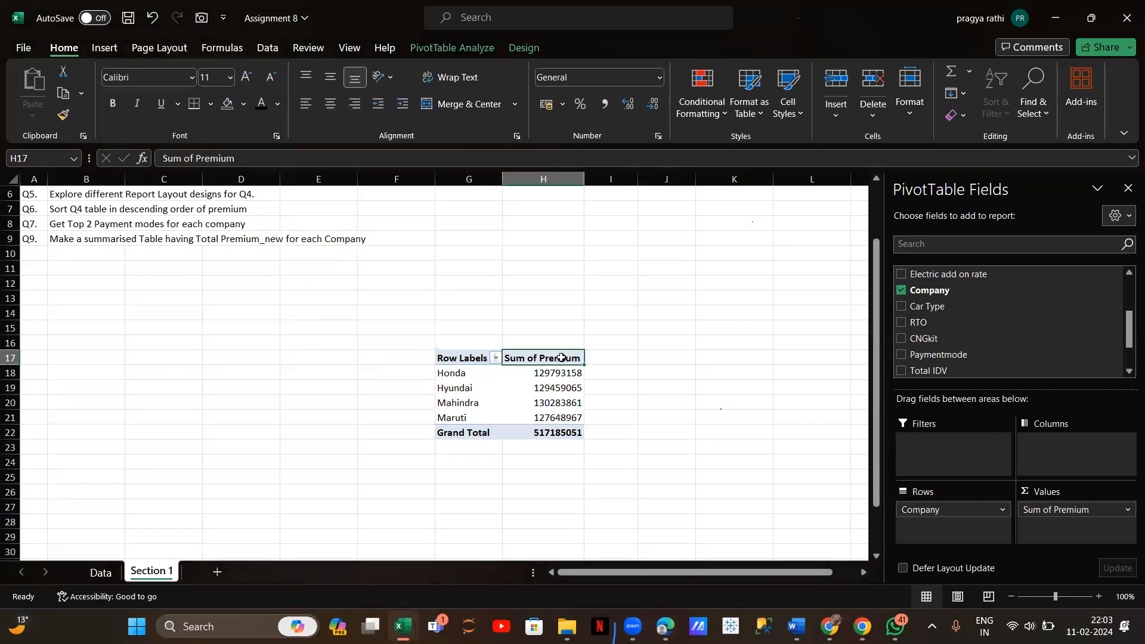
pyautogui.click(478, 355)
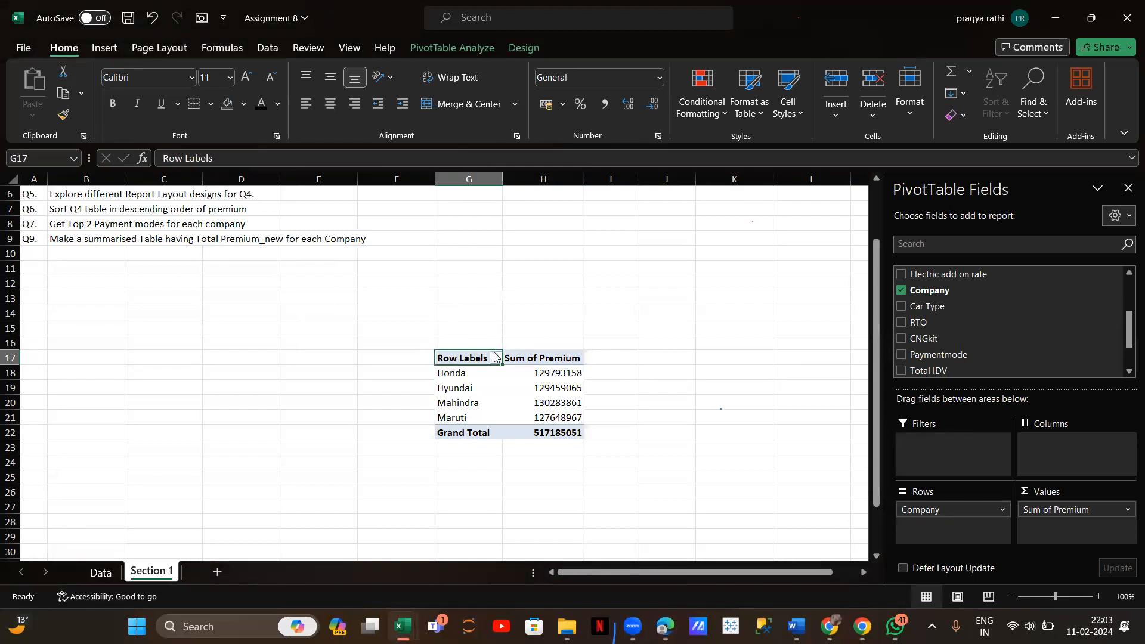
pyautogui.click(495, 358)
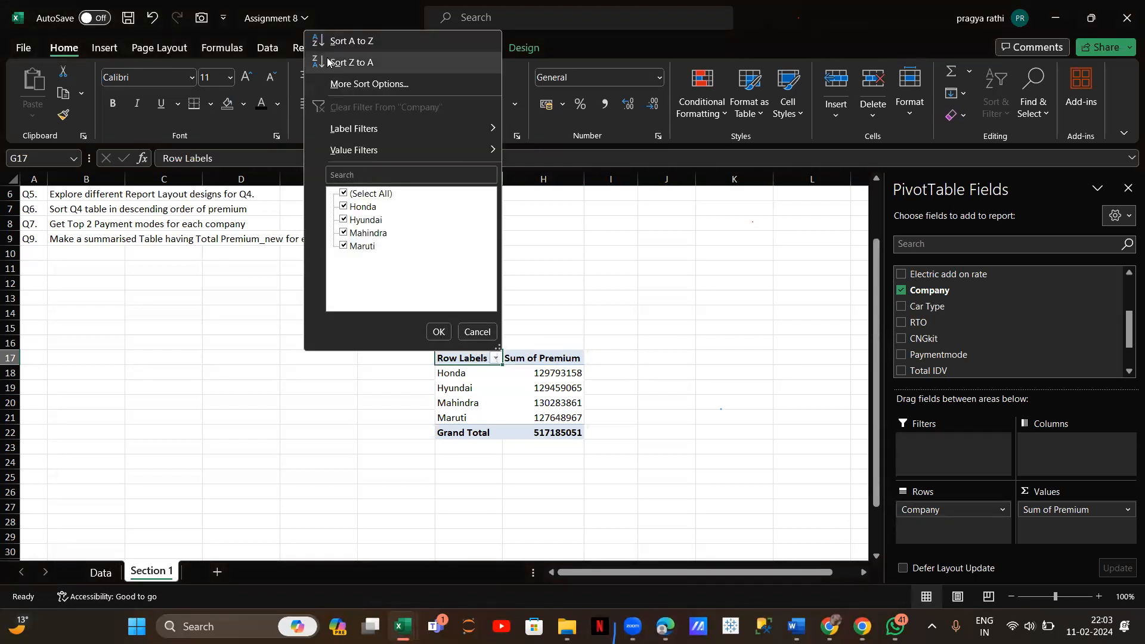
pyautogui.click(351, 62)
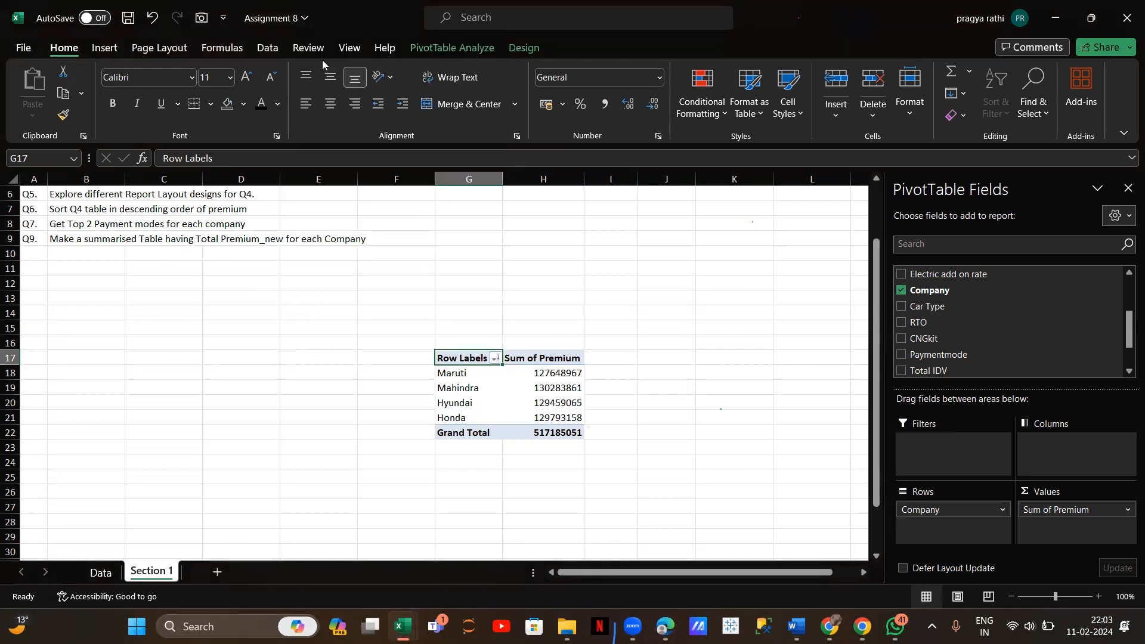
pyautogui.click(696, 412)
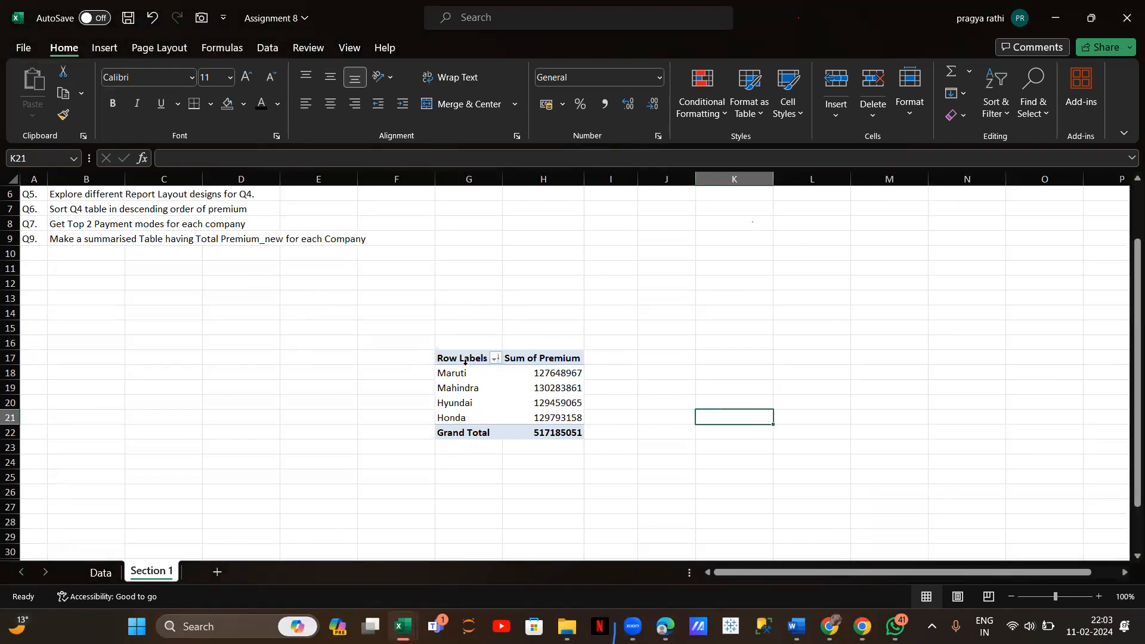
pyautogui.moveTo(465, 373); pyautogui.dragTo(477, 418)
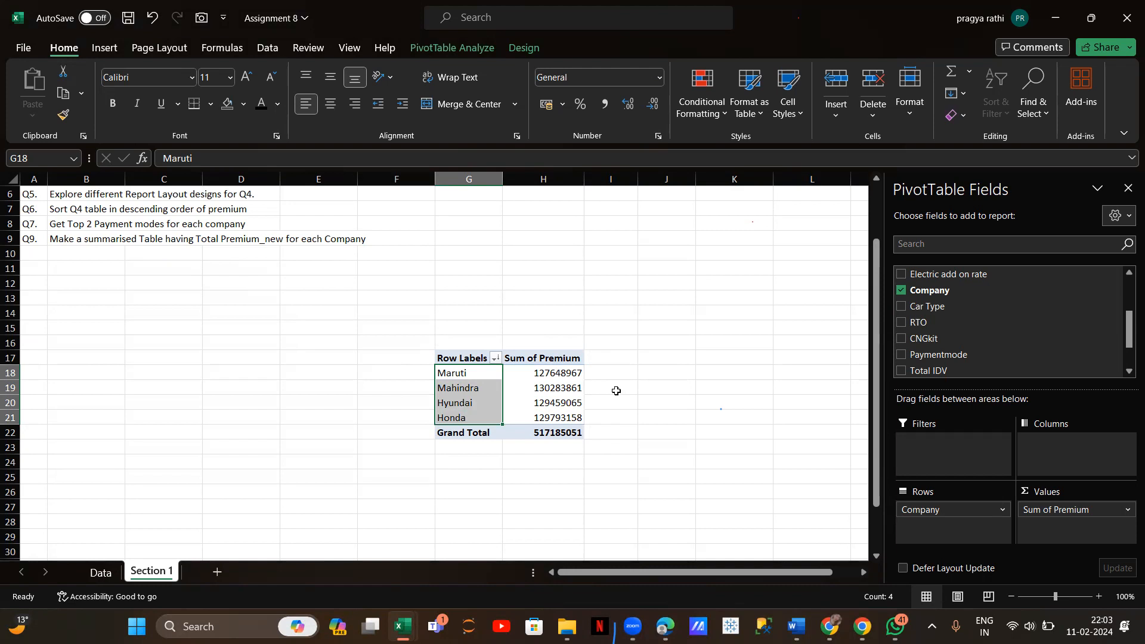
# Step: Create an empty PivotTable on a new worksheet from the Data sheet range A1:O17259
pyautogui.scroll(2, 421, 326)
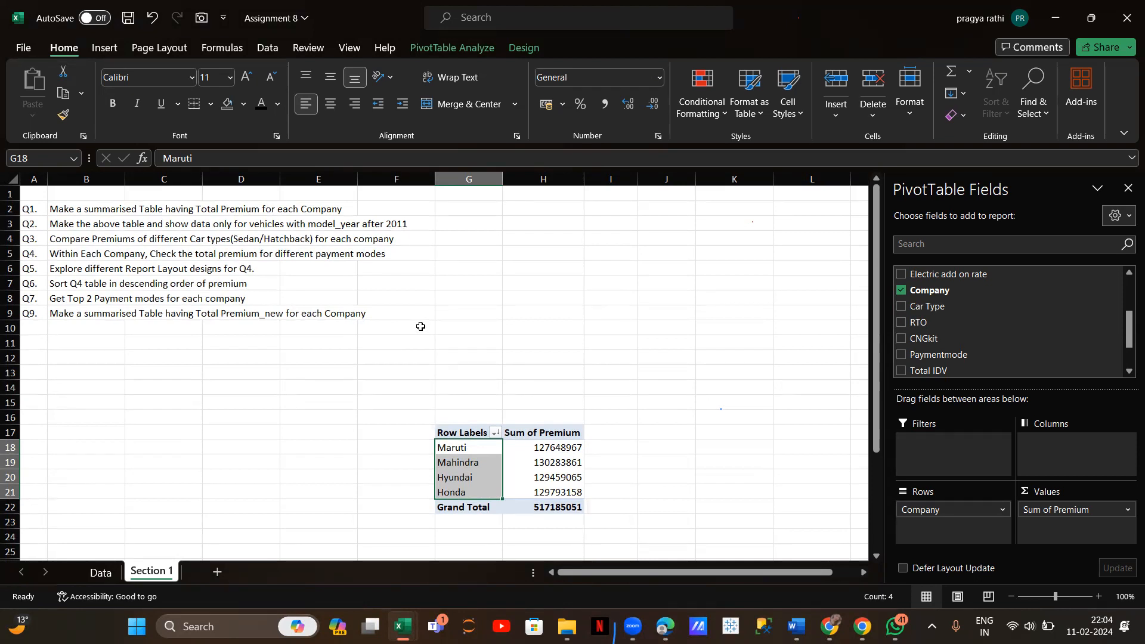
pyautogui.click(102, 574)
pyautogui.click(171, 280)
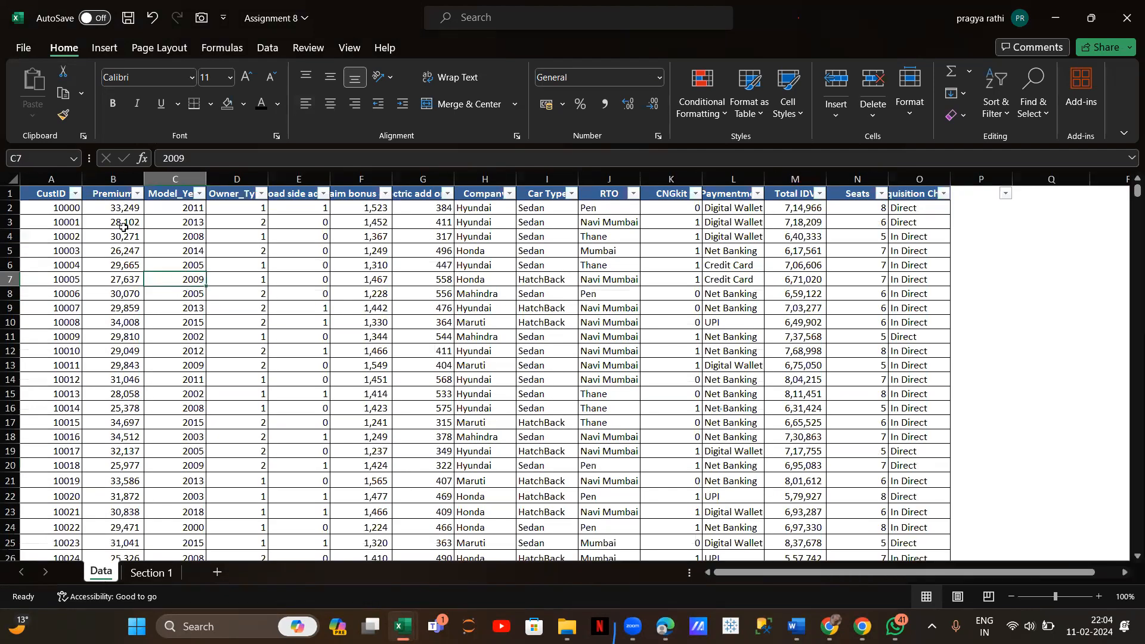
pyautogui.click(34, 80)
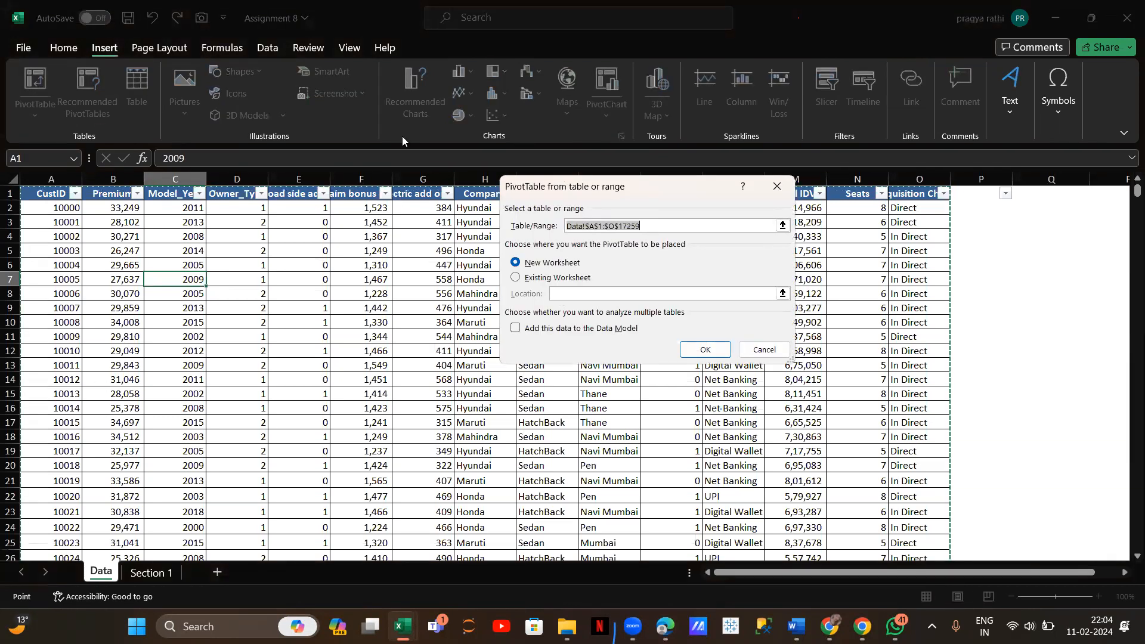
pyautogui.scroll(-17, 415, 375)
pyautogui.scroll(-20, 416, 375)
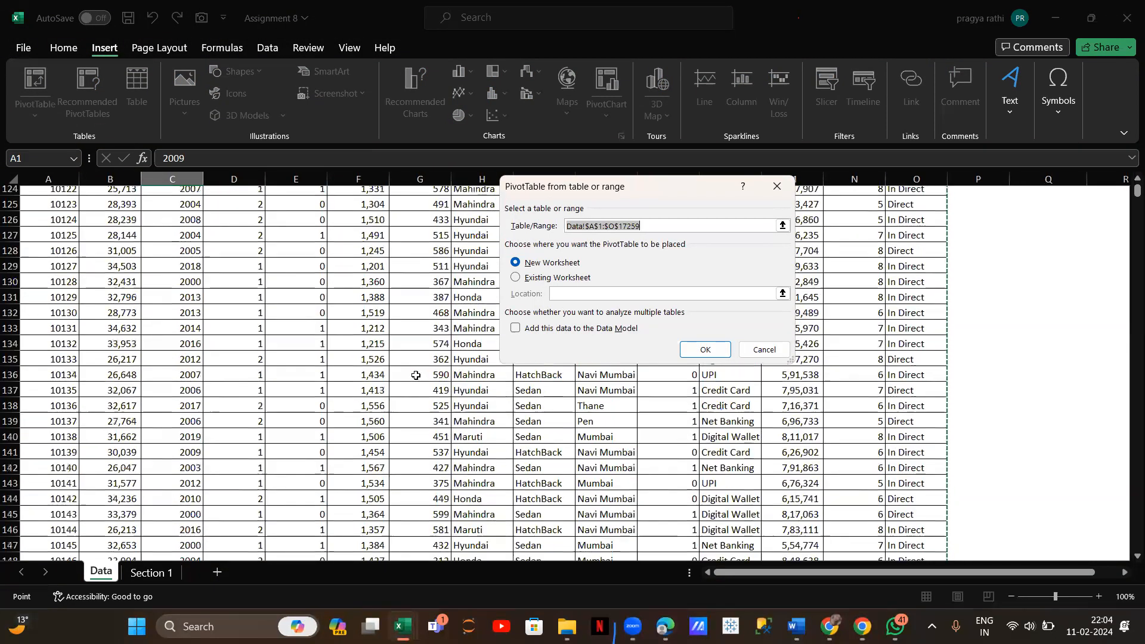
pyautogui.scroll(20, 416, 375)
pyautogui.scroll(3, 640, 316)
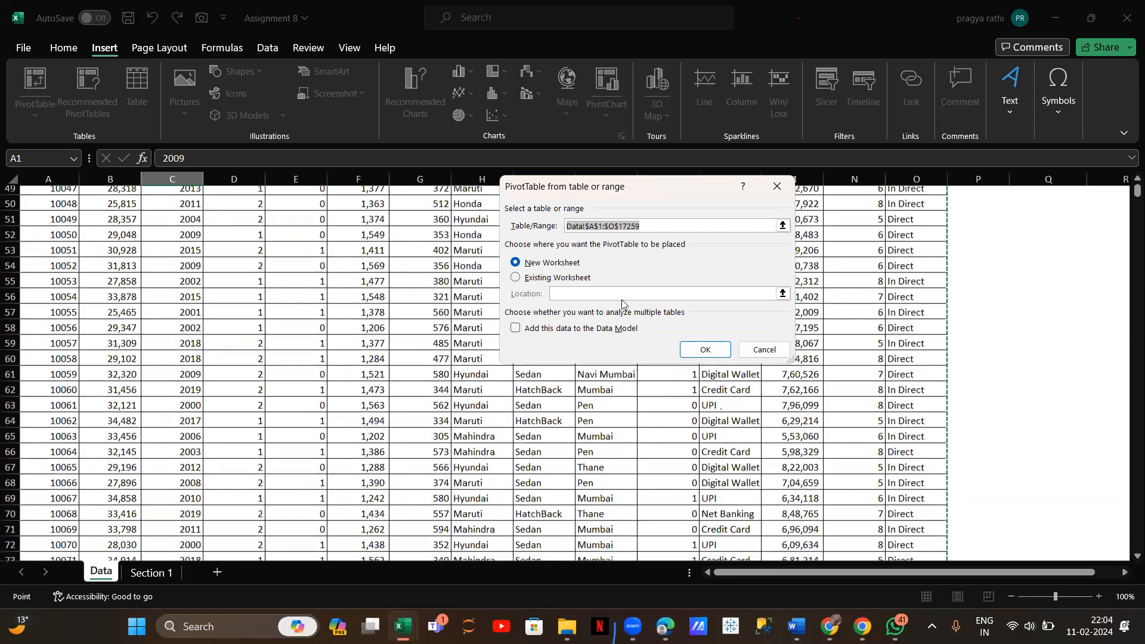
pyautogui.click(701, 349)
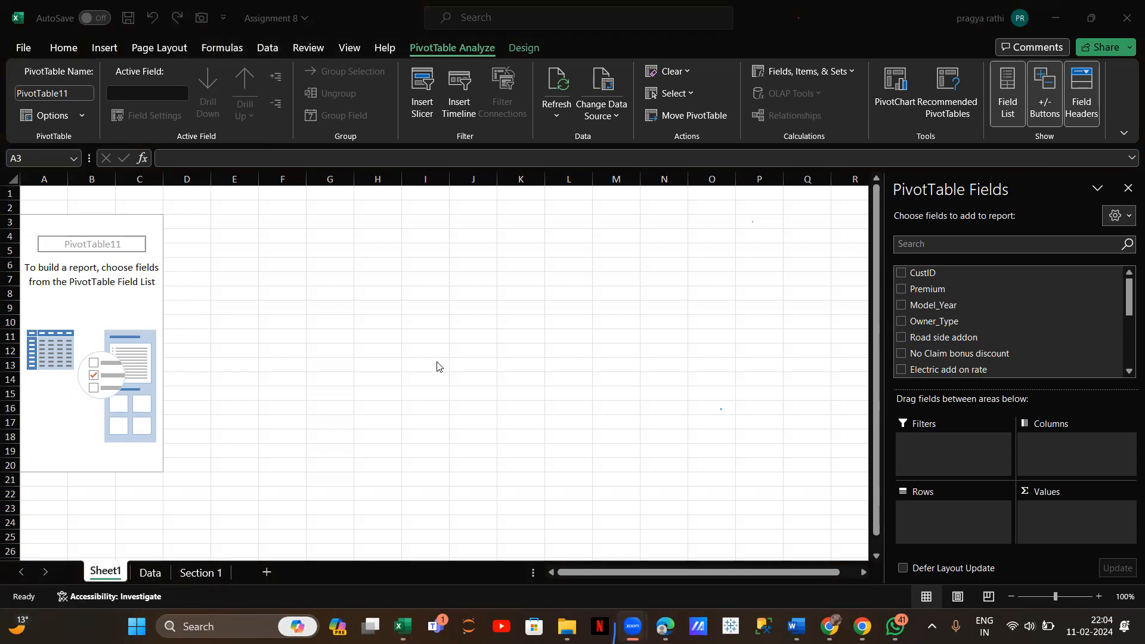
# Step: Insert another empty PivotTable from the Data sheet records, comparing the existing-worksheet placement option before placing it on a new worksheet
pyautogui.click(139, 580)
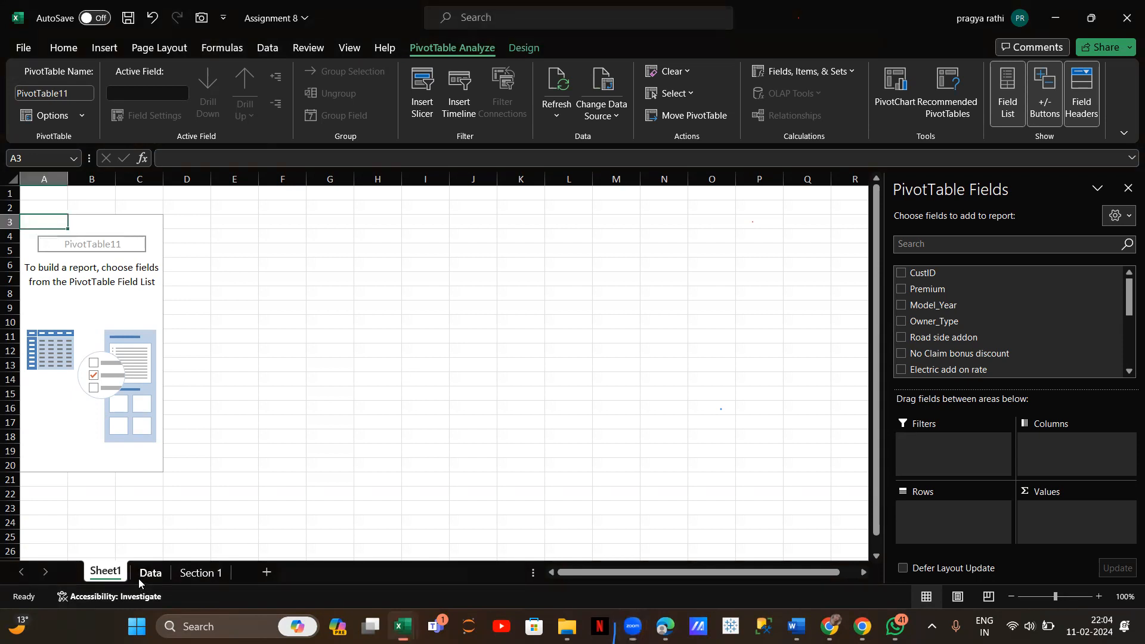
pyautogui.click(144, 573)
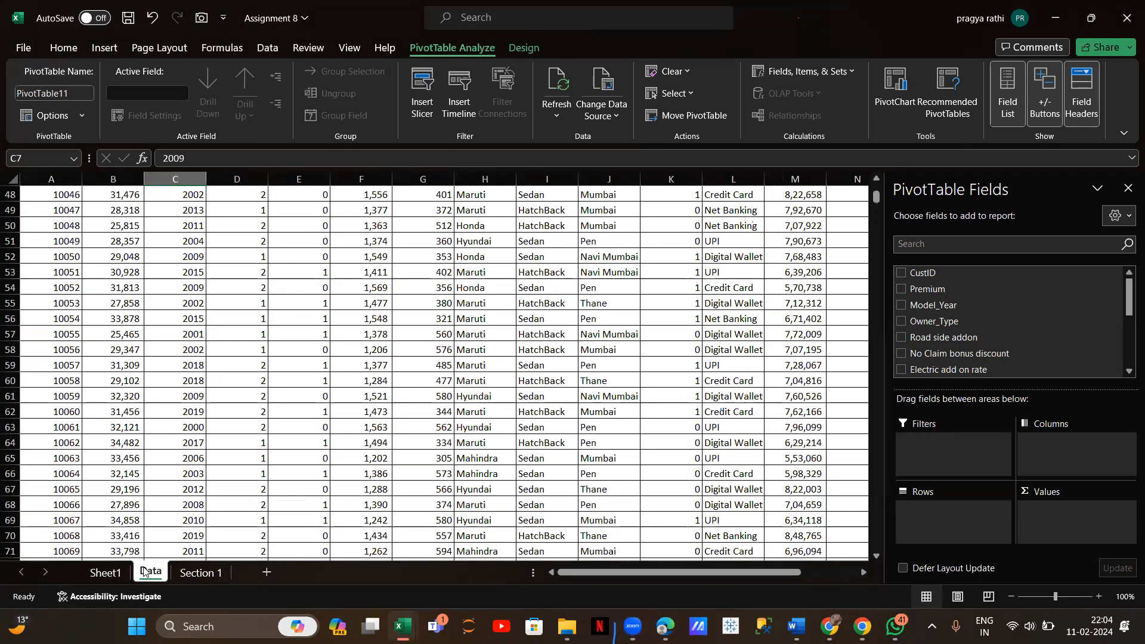
pyautogui.click(84, 240)
pyautogui.scroll(8, 84, 240)
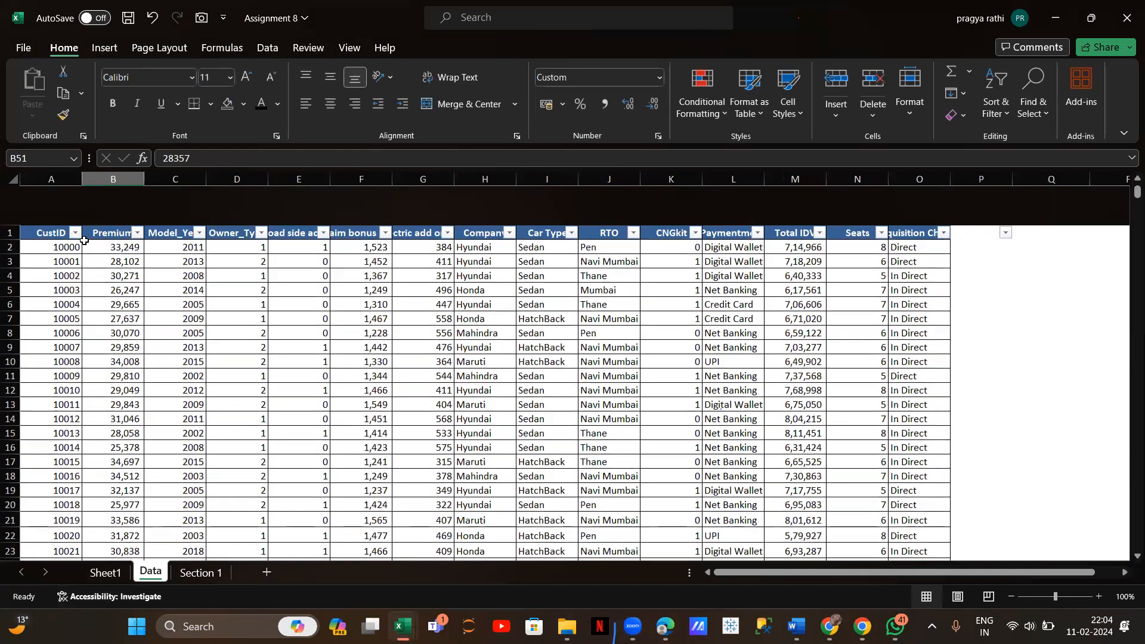
pyautogui.click(100, 47)
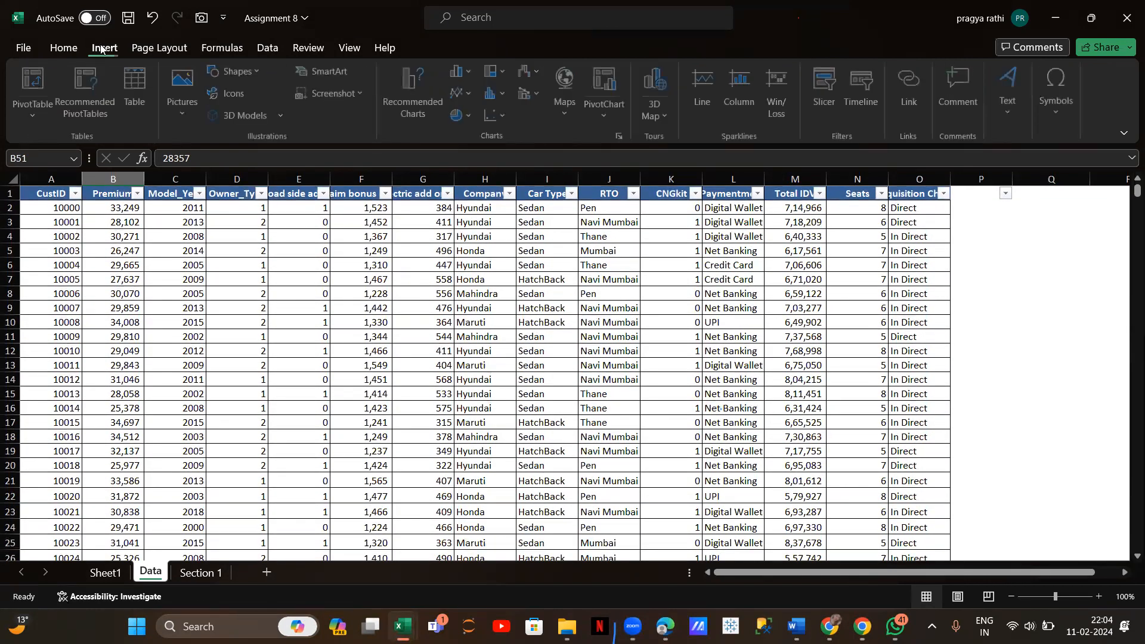
pyautogui.click(96, 84)
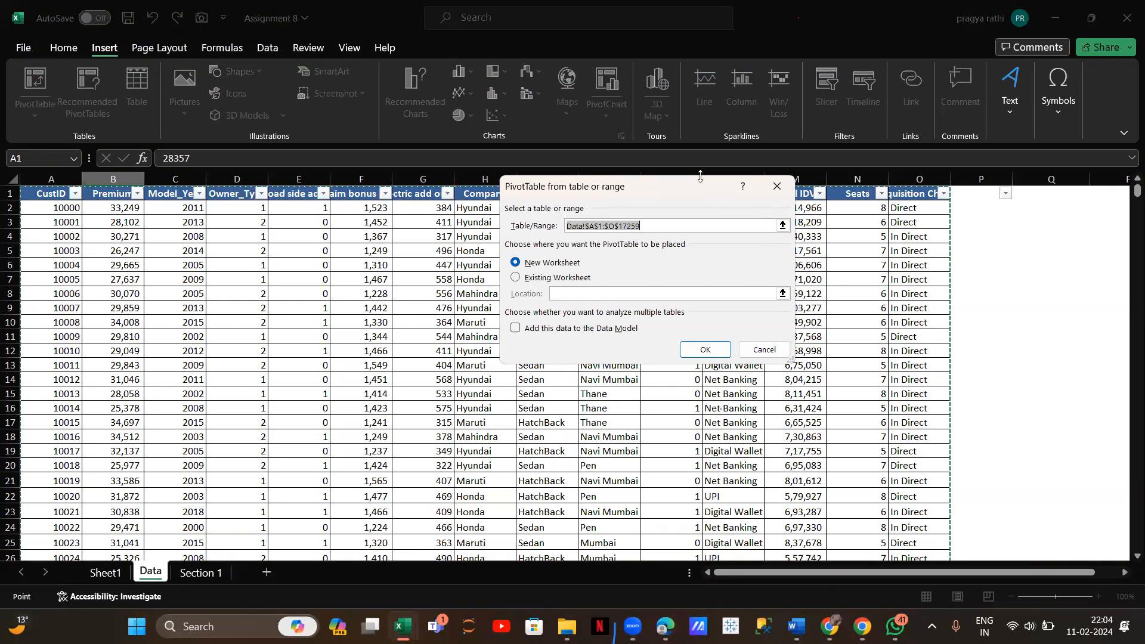
pyautogui.click(555, 278)
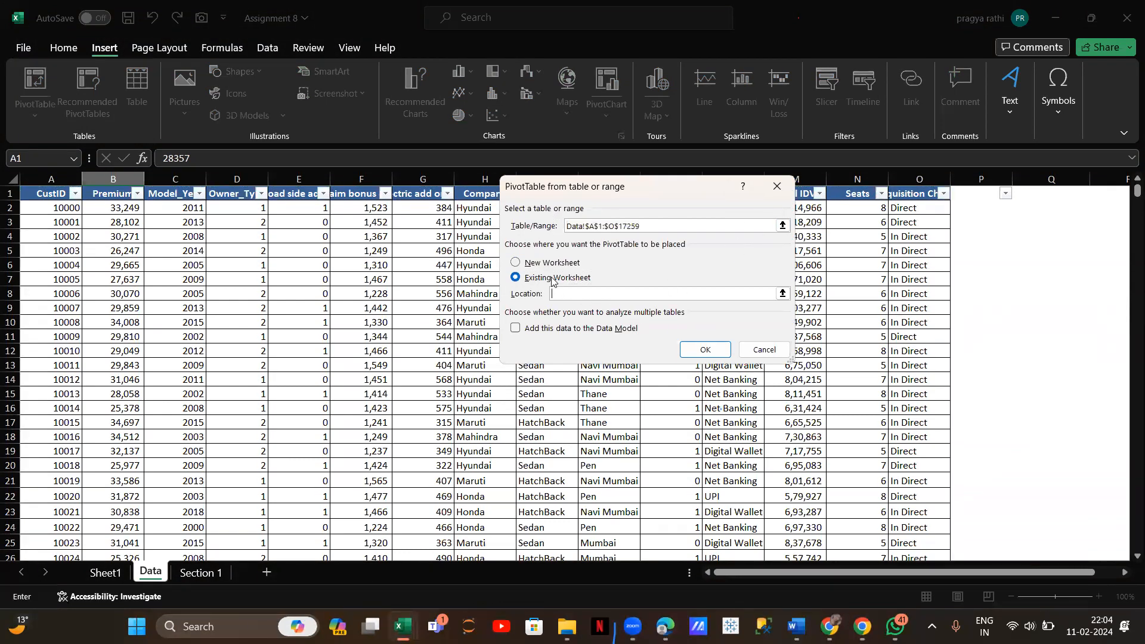
pyautogui.click(516, 263)
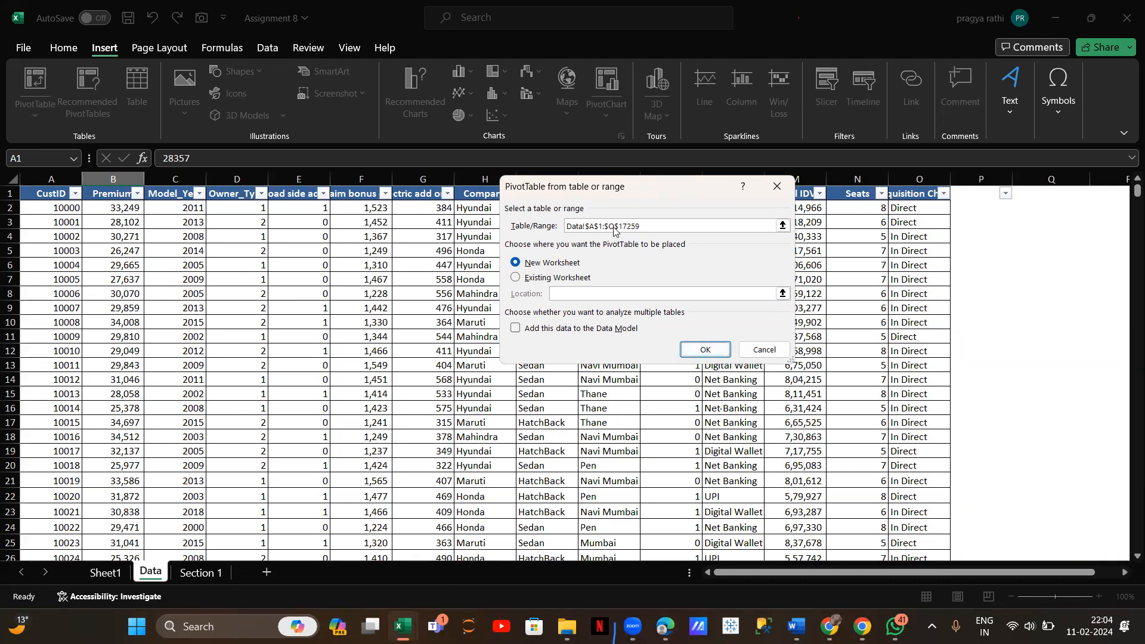
pyautogui.click(705, 349)
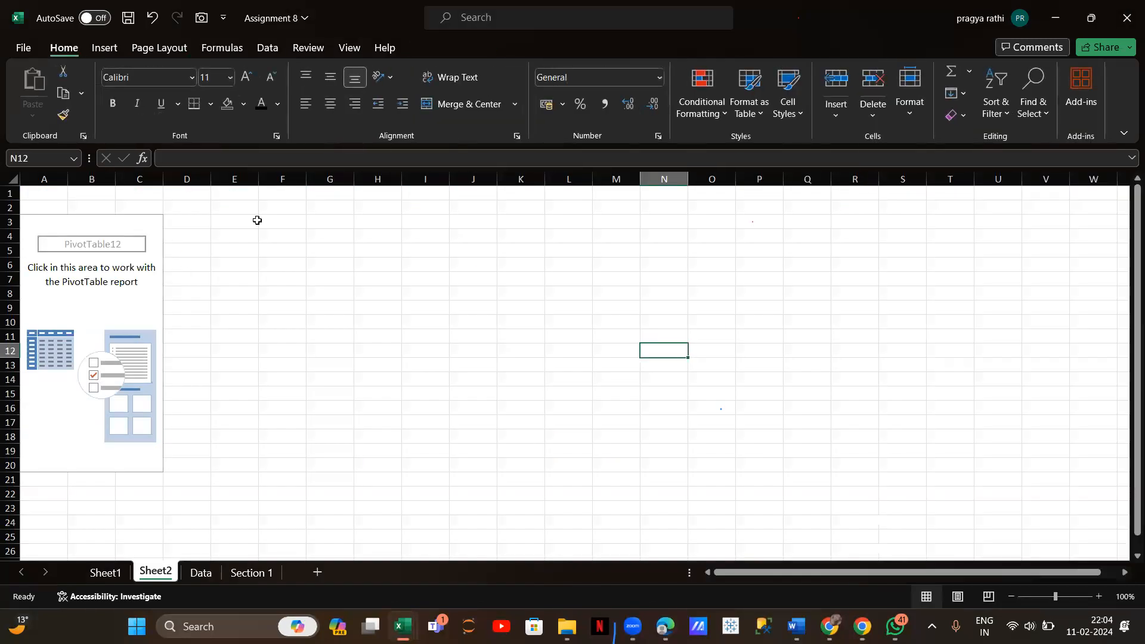
# Step: Return to the Section 1 sheet and insert a column PivotChart based on the company premium PivotTable
pyautogui.click(251, 572)
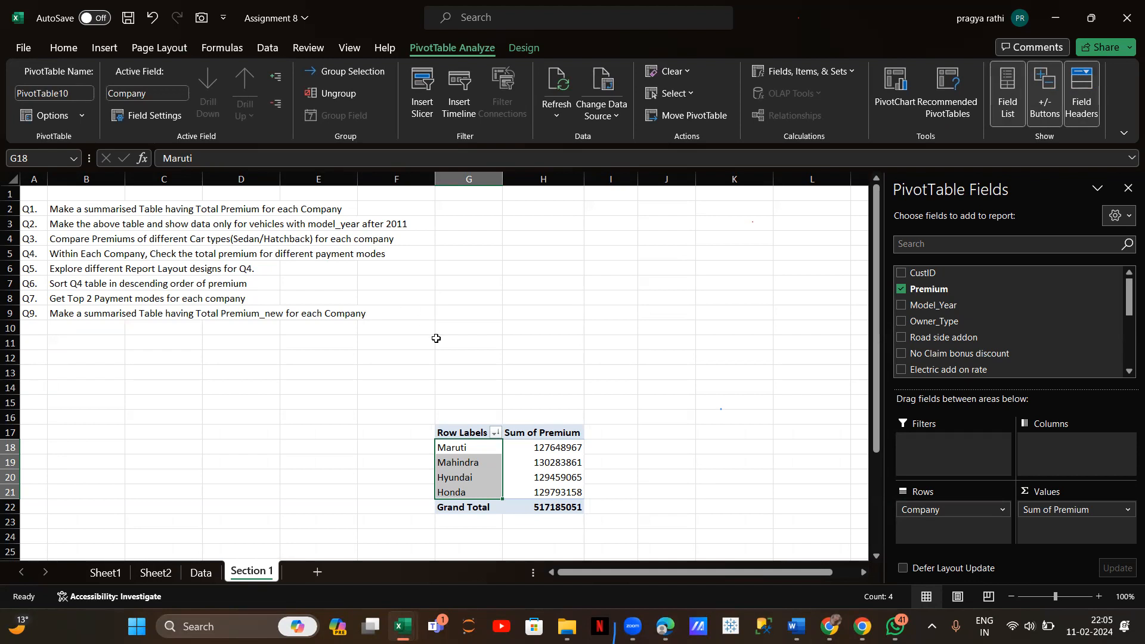
pyautogui.click(159, 541)
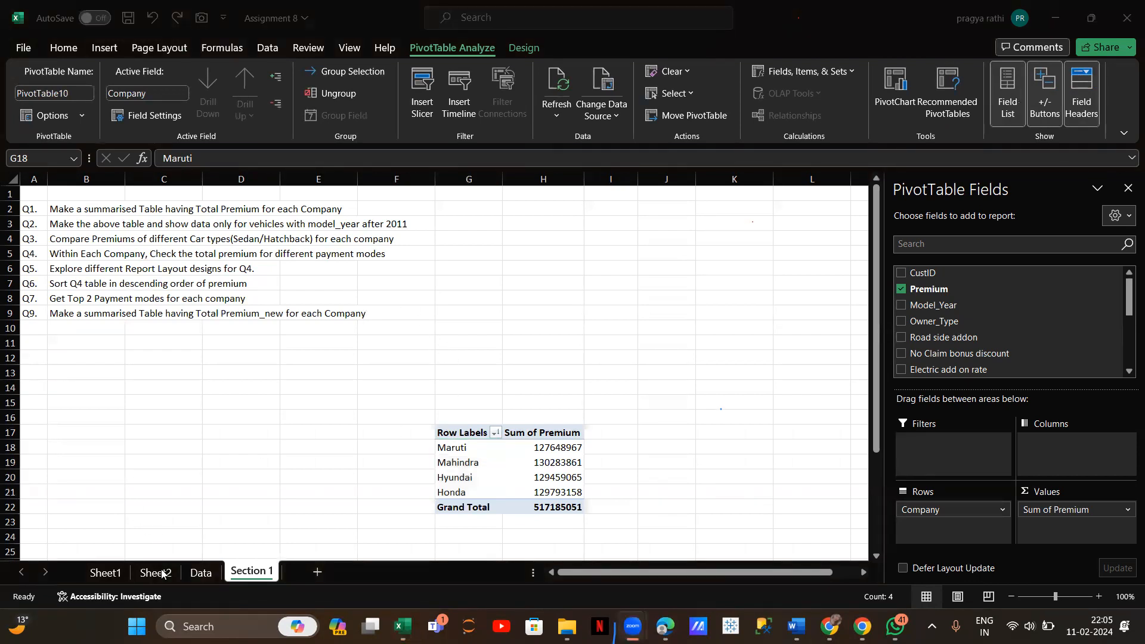
pyautogui.click(201, 573)
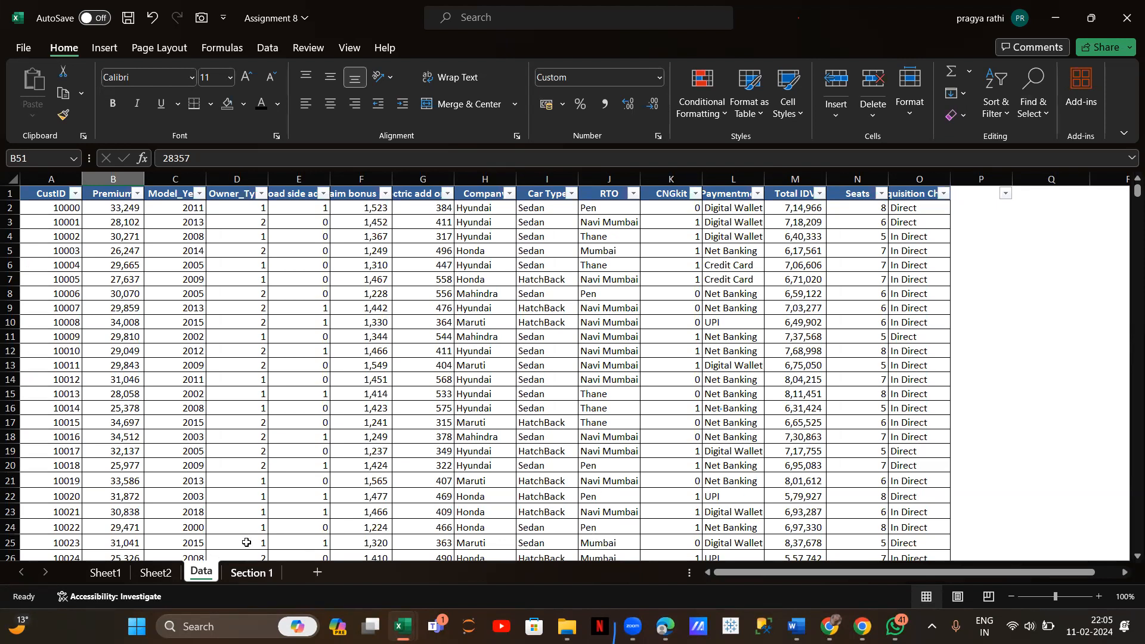
pyautogui.hotkey('ctrl', 'pagedown')
pyautogui.click(560, 477)
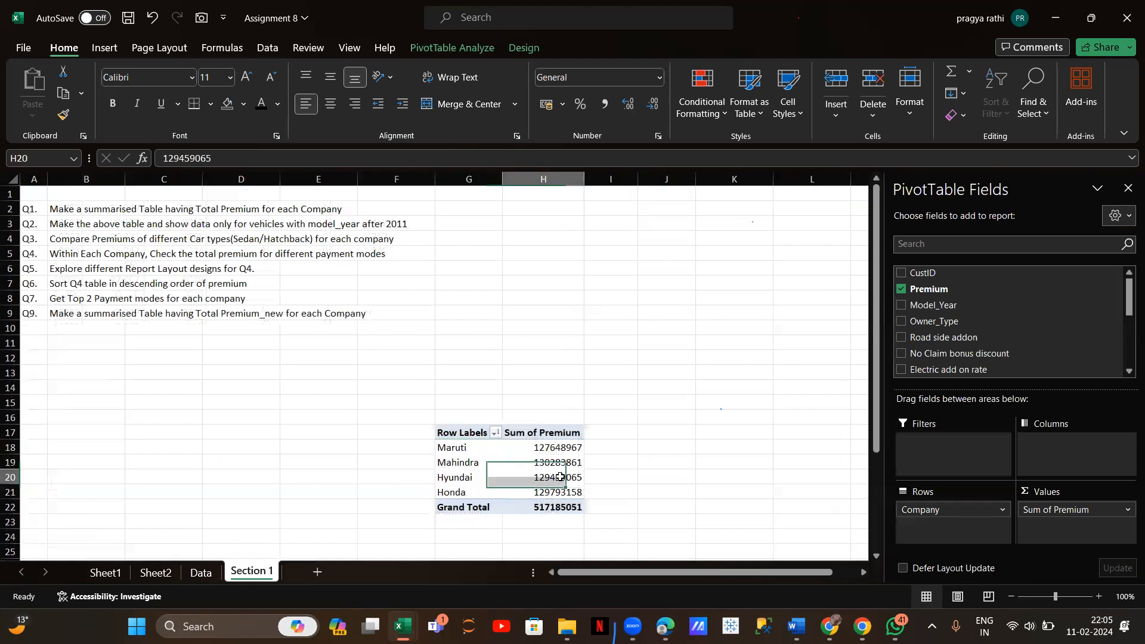
pyautogui.click(103, 54)
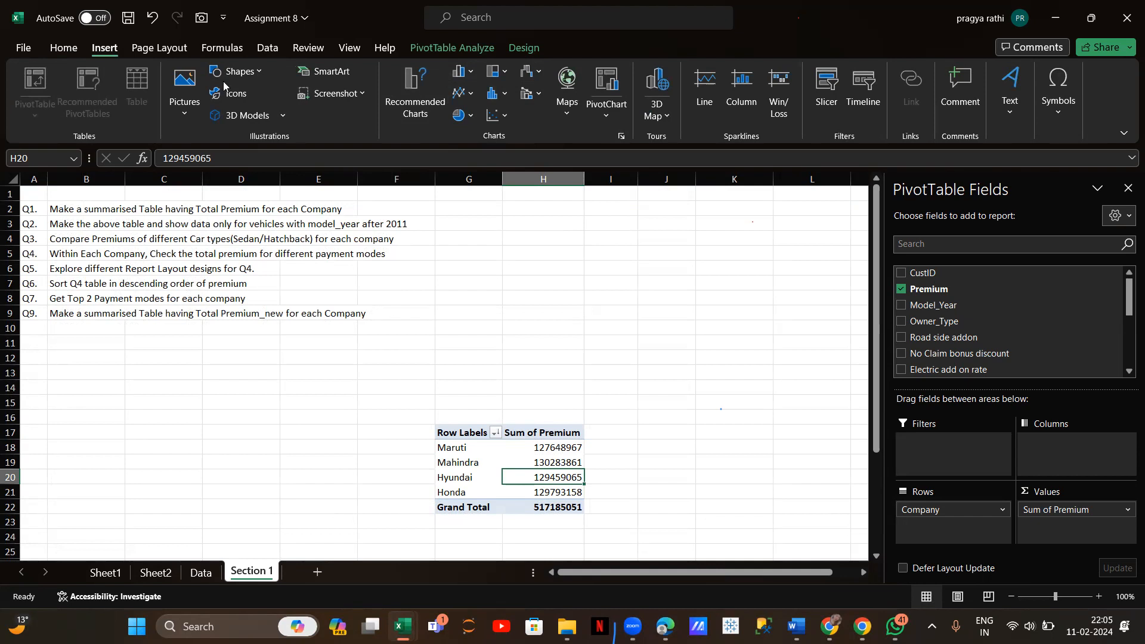
pyautogui.click(609, 112)
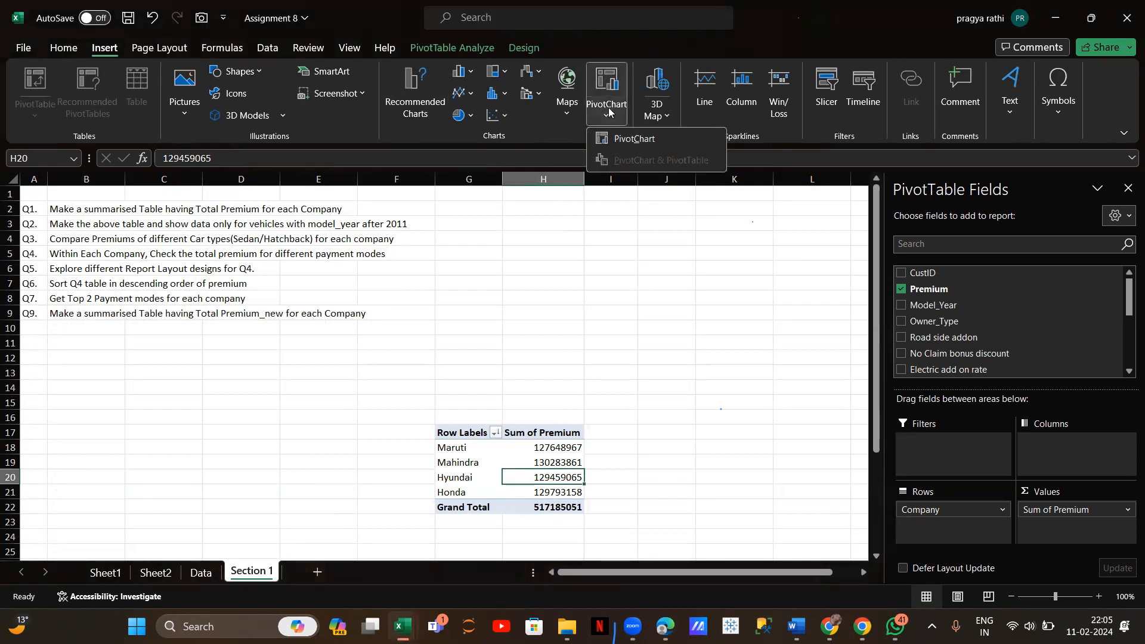
pyautogui.click(621, 139)
pyautogui.click(720, 512)
# Step: Move the PivotChart above the premium PivotTable, beside the questions, and shrink it from its upper-left corner
pyautogui.moveTo(489, 320); pyautogui.dragTo(729, 219)
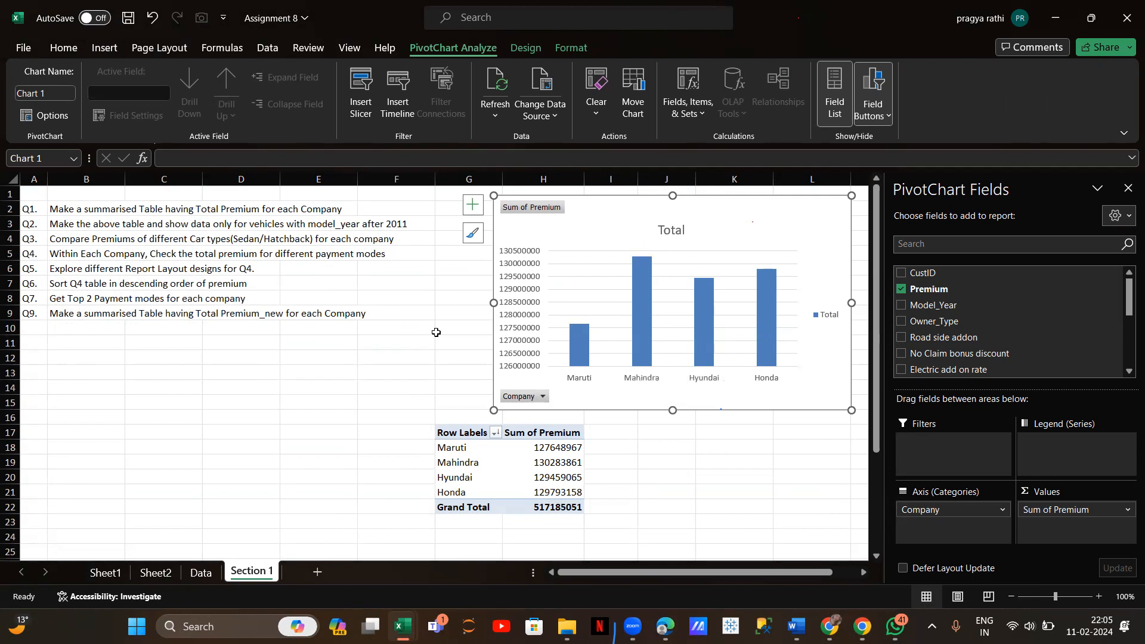
pyautogui.moveTo(557, 448)
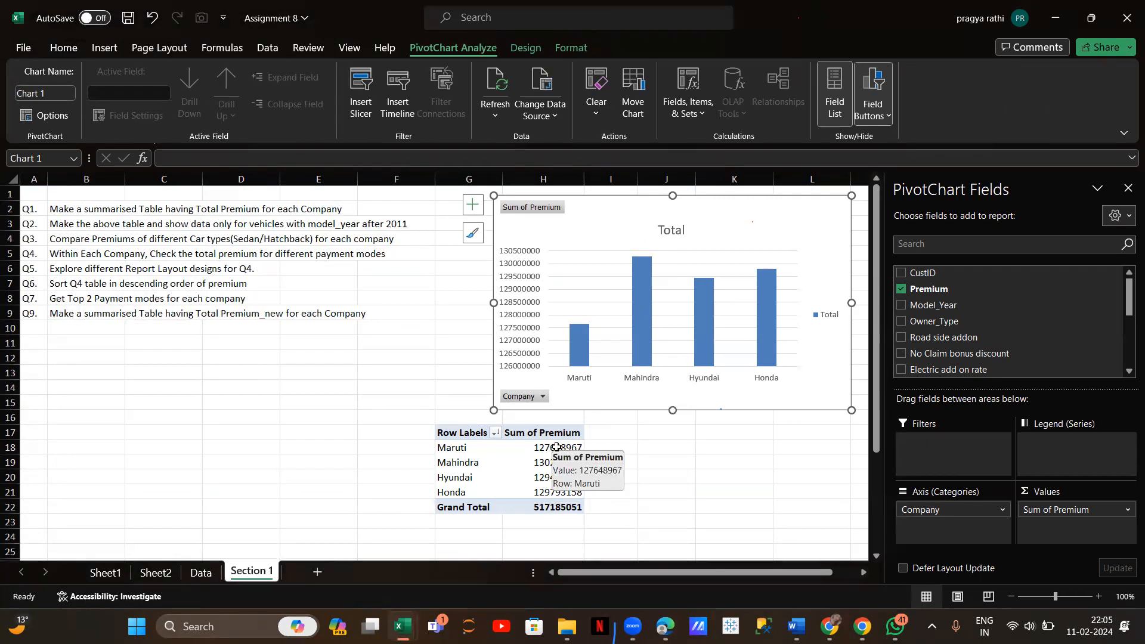
pyautogui.moveTo(524, 218); pyautogui.dragTo(557, 241)
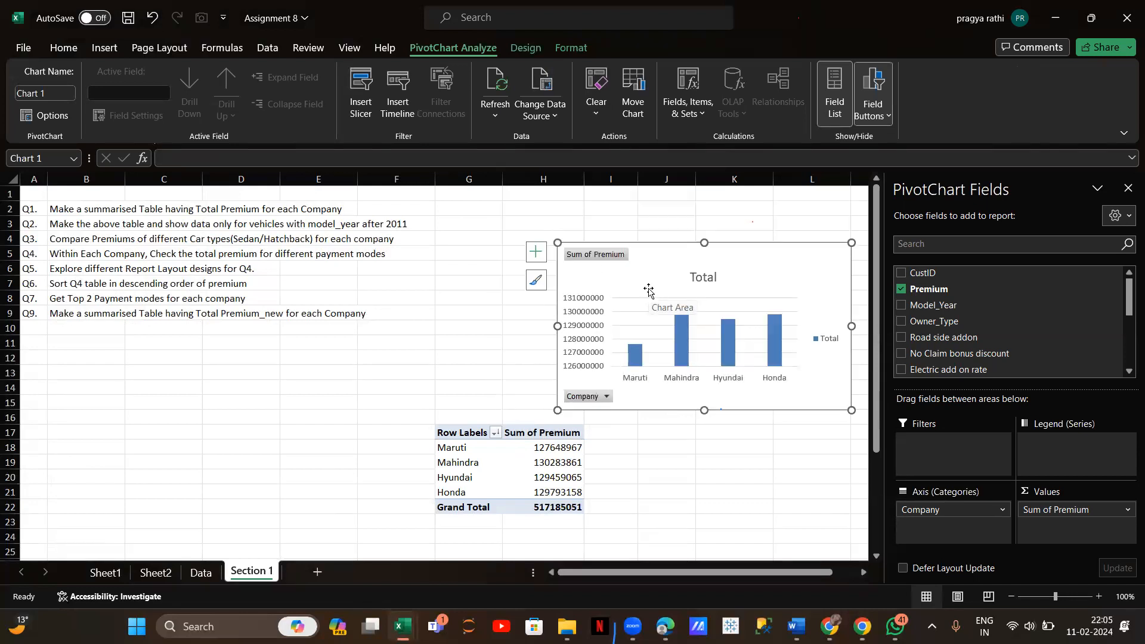
pyautogui.click(1095, 546)
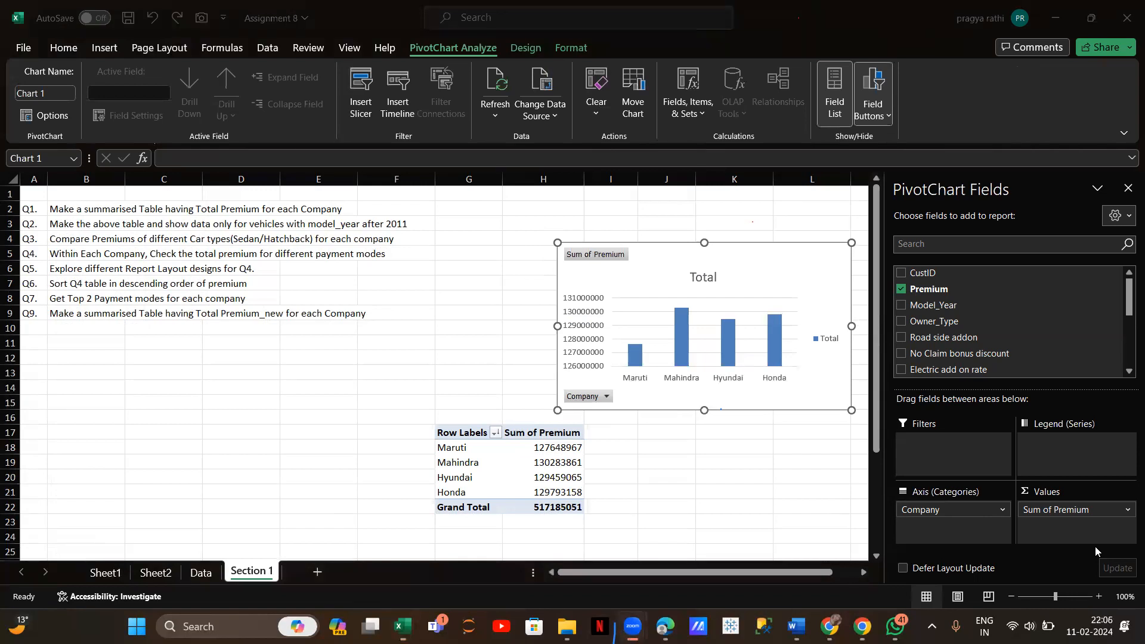